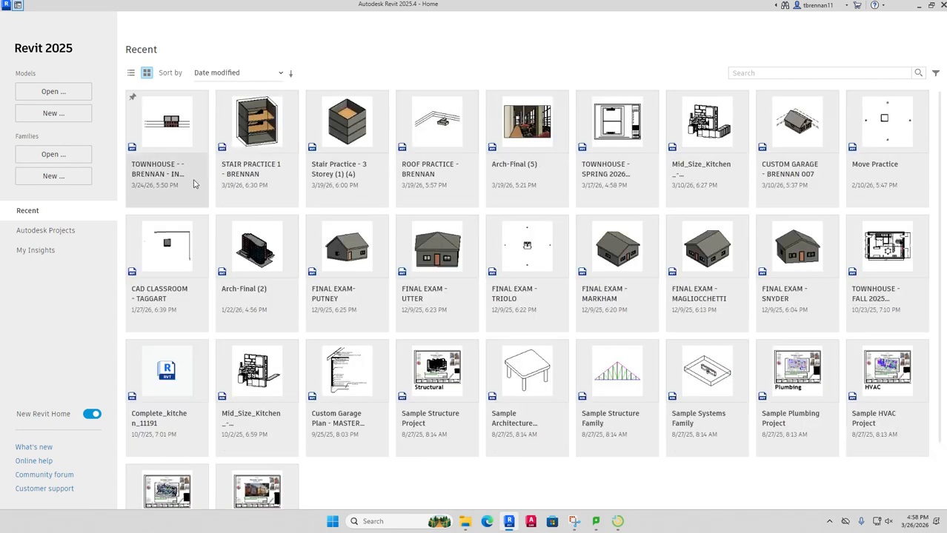
Step: Open the in-progress townhouse project and the TOWNHOUSE - SPRING 2026 MASTER project, and show the master in the default 3D view
{"action": "left_click", "coordinate": [155, 181]}
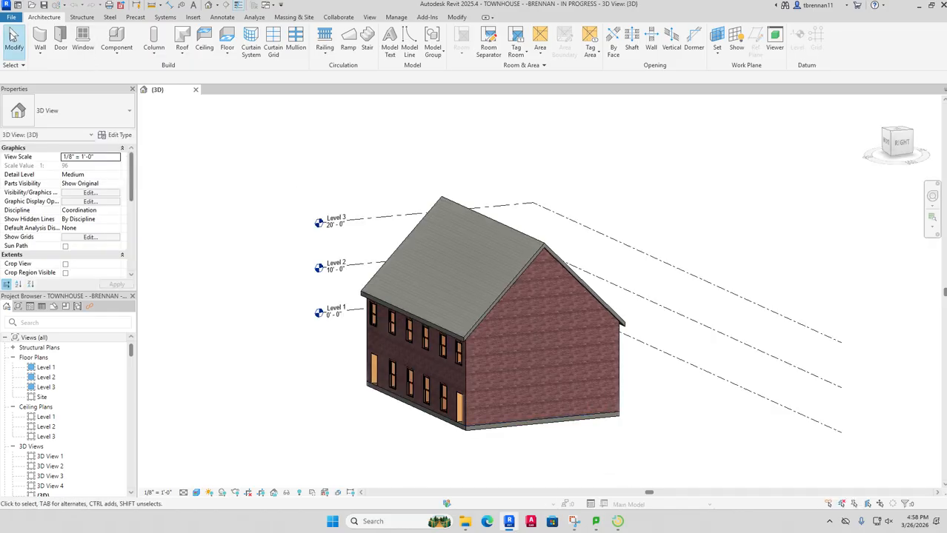
{"action": "left_click", "coordinate": [18, 5]}
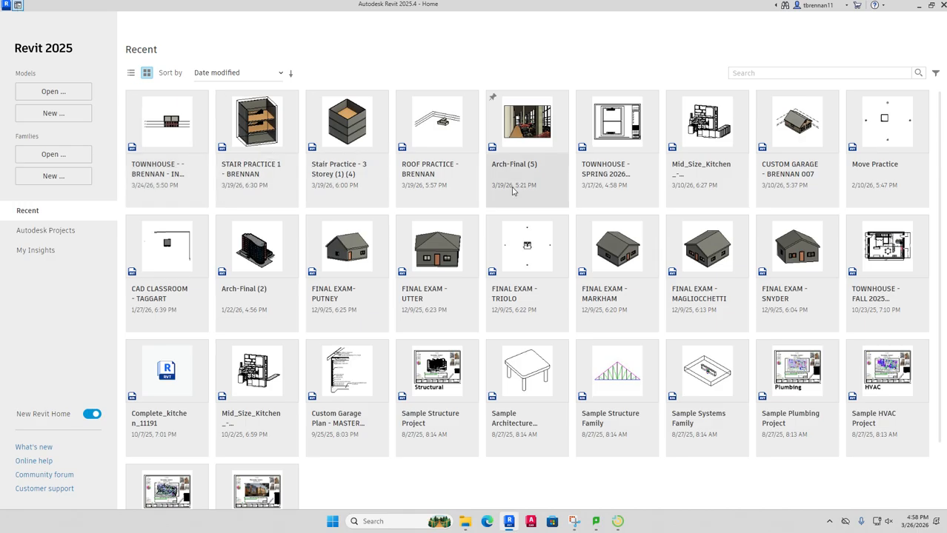
{"action": "left_click", "coordinate": [593, 176]}
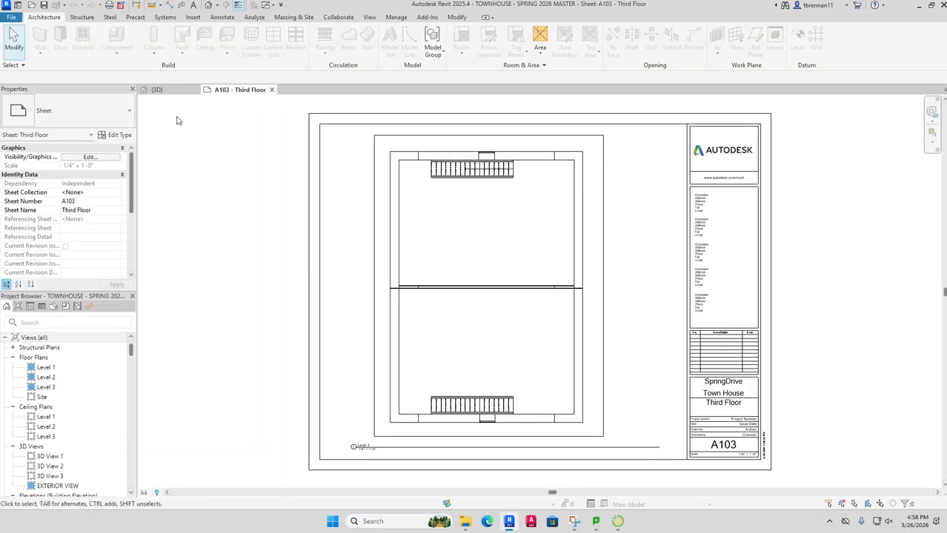
{"action": "left_click", "coordinate": [209, 6]}
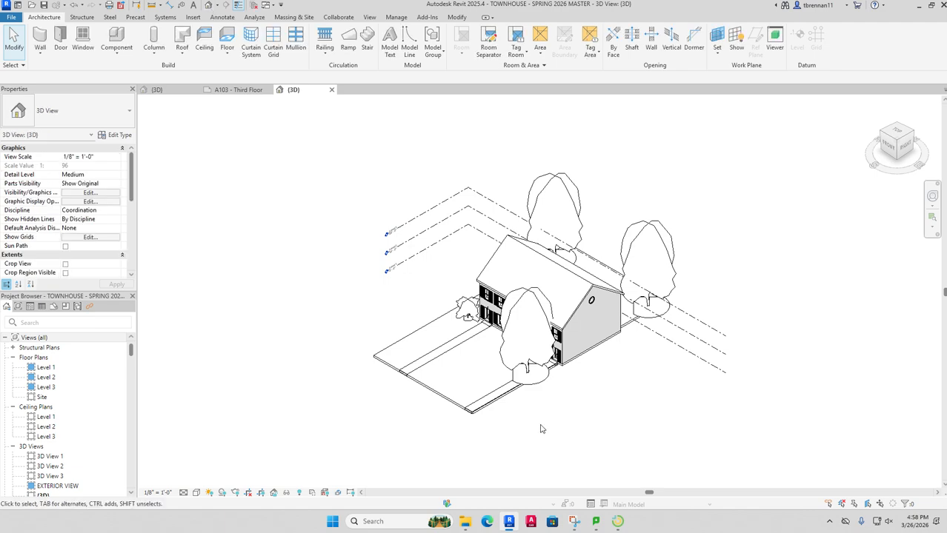
Step: Extend the EARTH ground floor's boundary outward past the walkway at the far end of the townhouse front
{"action": "left_click_drag", "start_coordinate": [541, 429], "coordinate": [672, 370]}
{"action": "scroll", "coordinate": [678, 370], "scroll_direction": "up", "scroll_amount": 3}
{"action": "scroll", "coordinate": [678, 370], "scroll_direction": "up", "scroll_amount": 2}
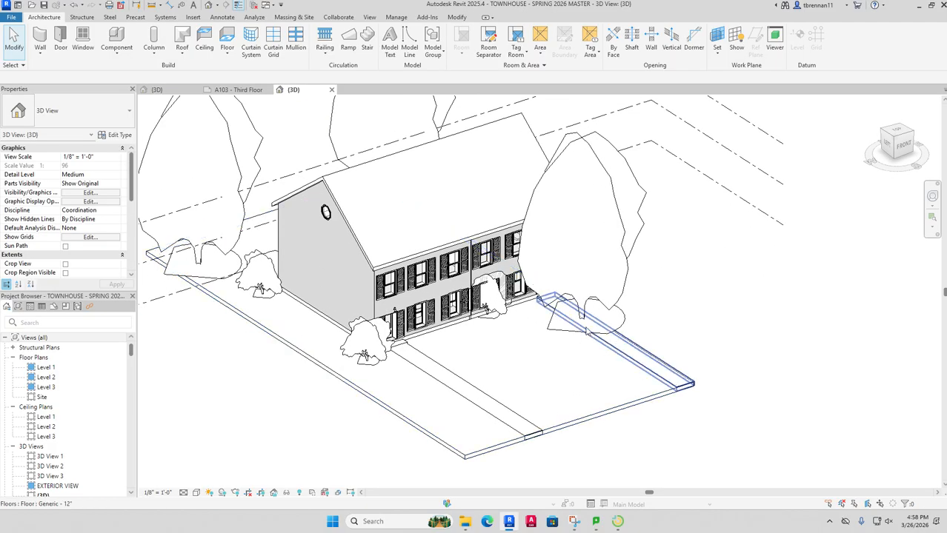
{"action": "left_click", "coordinate": [687, 379]}
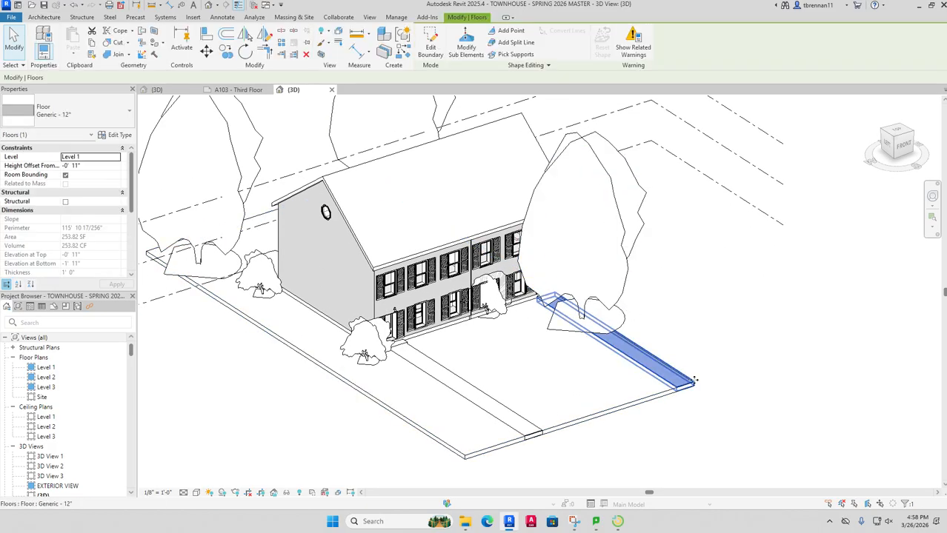
{"action": "key", "text": "Escape"}
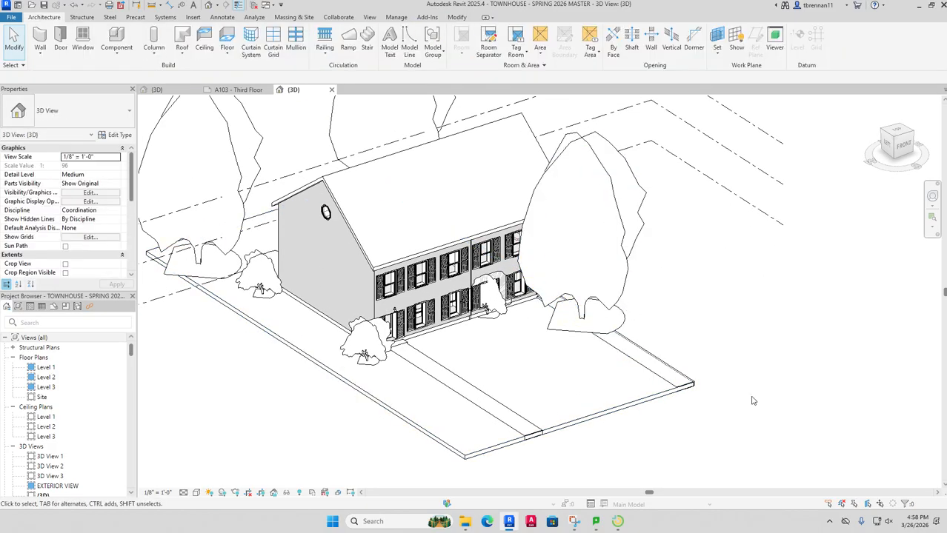
{"action": "double_click", "coordinate": [677, 373]}
{"action": "left_click_drag", "start_coordinate": [676, 374], "coordinate": [710, 333]}
{"action": "left_click", "coordinate": [775, 432]}
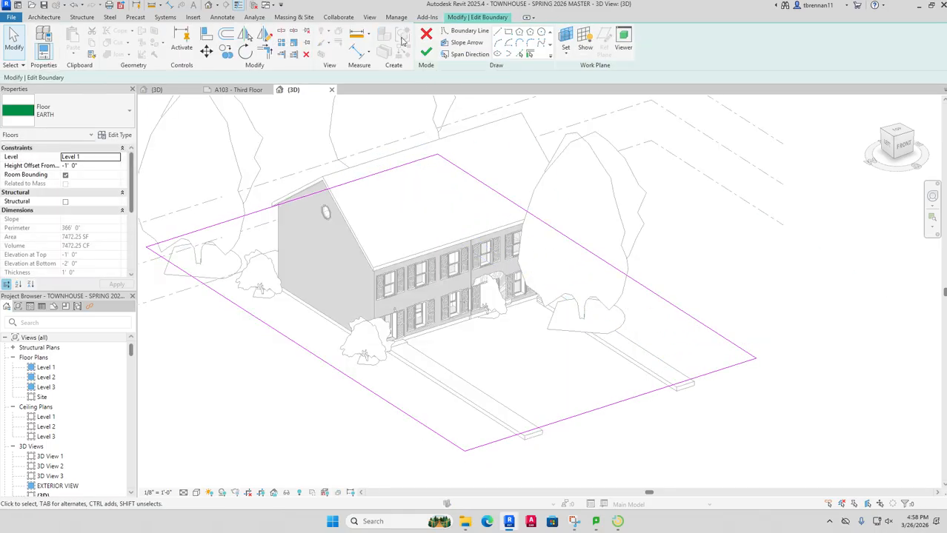
{"action": "left_click", "coordinate": [423, 52]}
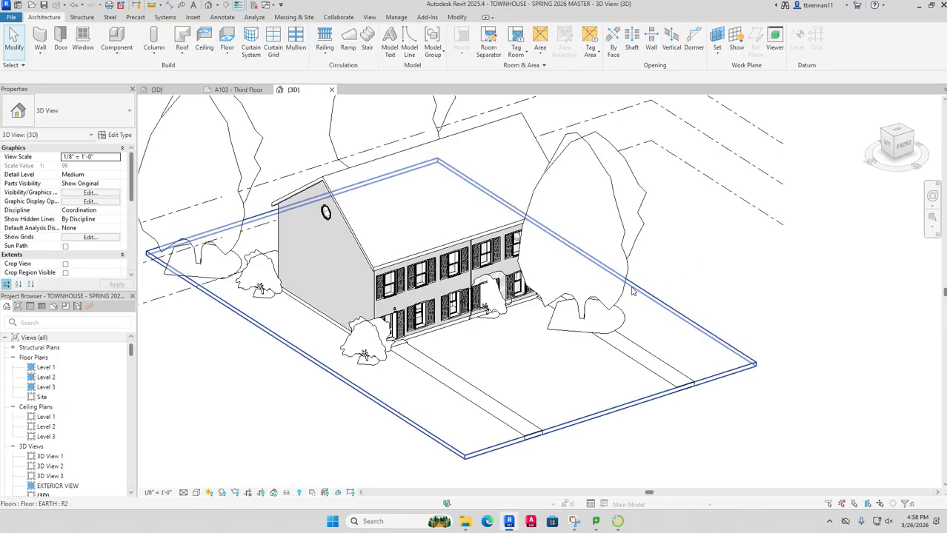
Step: Move the front tree outward away from the house and the shrub by the front wall onto the lawn beside the near walkway
{"action": "left_click", "coordinate": [602, 299]}
{"action": "left_click_drag", "start_coordinate": [602, 300], "coordinate": [670, 310]}
{"action": "left_click", "coordinate": [492, 307]}
{"action": "left_click_drag", "start_coordinate": [493, 307], "coordinate": [438, 403]}
{"action": "left_click", "coordinate": [781, 431]}
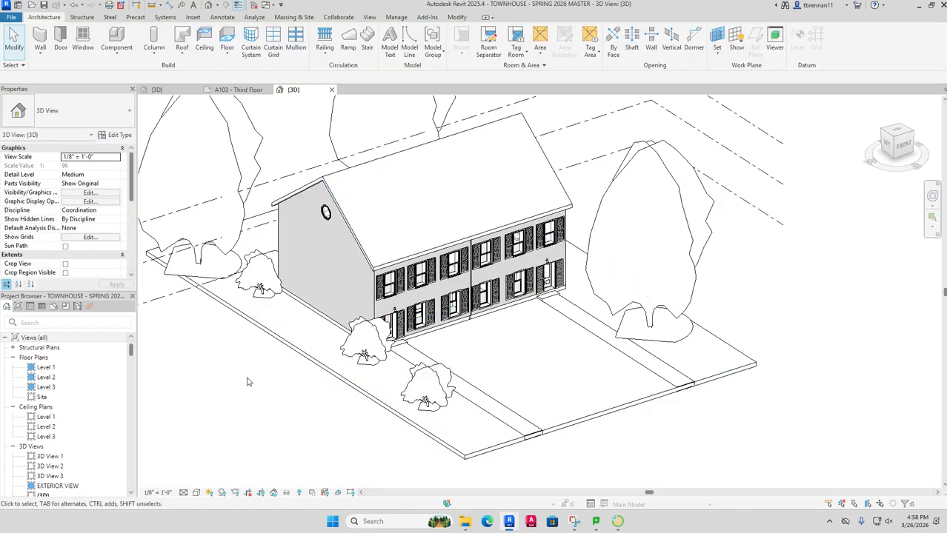
Step: Set the master's 3D view to the Realistic visual style and inspect the brick, windows and shutters on the front facade
{"action": "left_click", "coordinate": [196, 493]}
{"action": "left_click", "coordinate": [215, 482]}
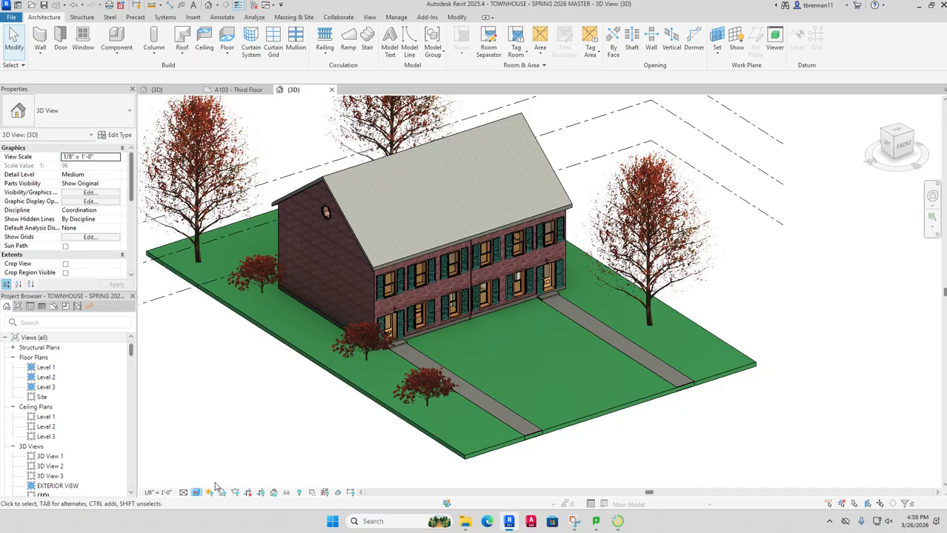
{"action": "scroll", "coordinate": [472, 281], "scroll_direction": "up", "scroll_amount": 8}
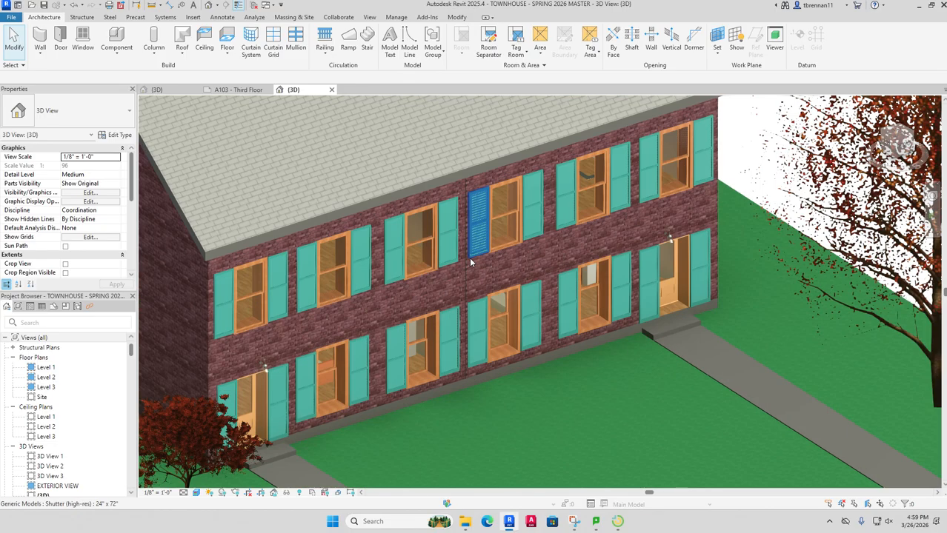
{"action": "scroll", "coordinate": [455, 263], "scroll_direction": "up", "scroll_amount": 5}
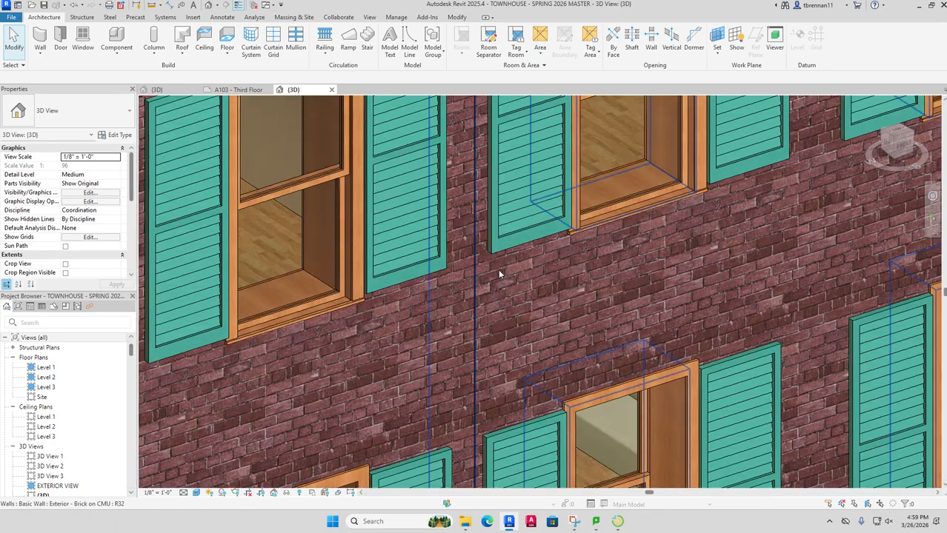
{"action": "scroll", "coordinate": [673, 358], "scroll_direction": "down", "scroll_amount": 12}
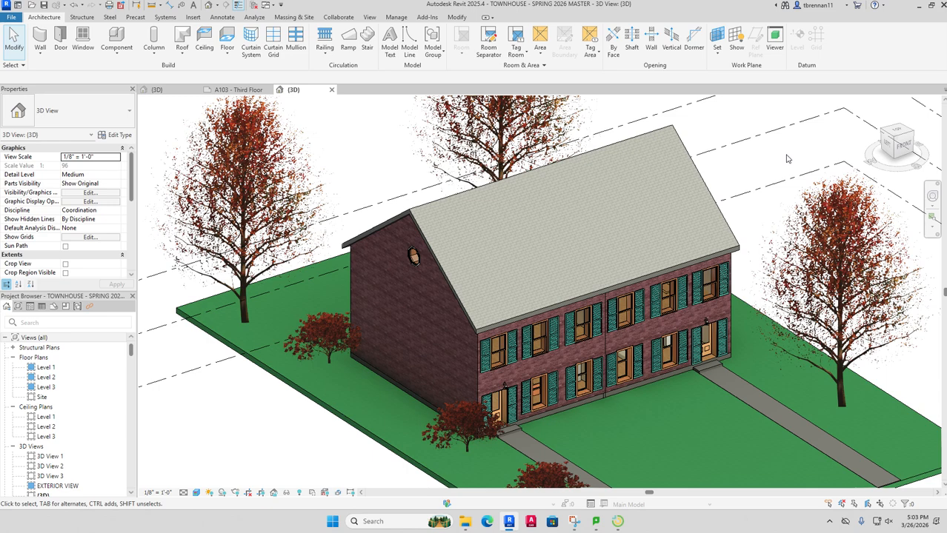
{"action": "scroll", "coordinate": [787, 158], "scroll_direction": "up", "scroll_amount": 1}
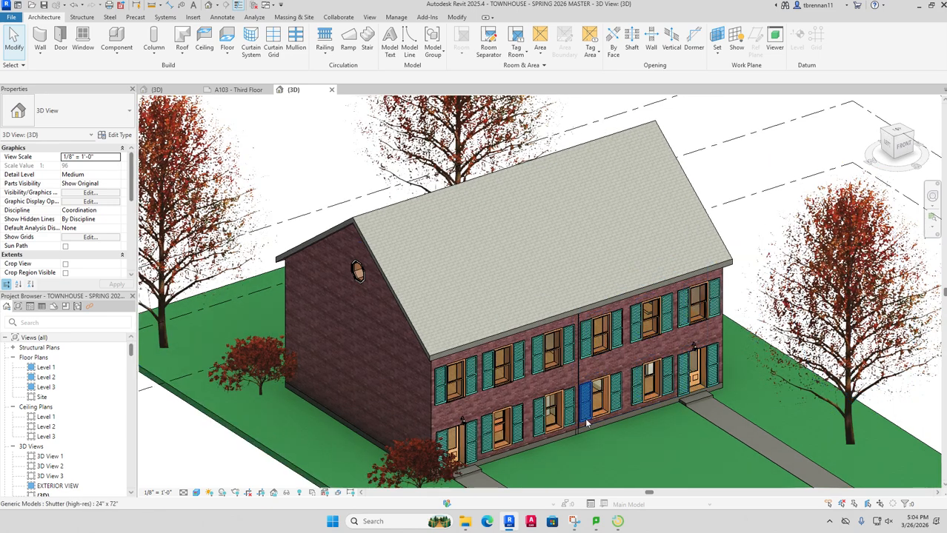
Step: Switch to LanSchool Teacher Console and show the teacher's screen to the students in full screen
{"action": "left_click", "coordinate": [619, 523]}
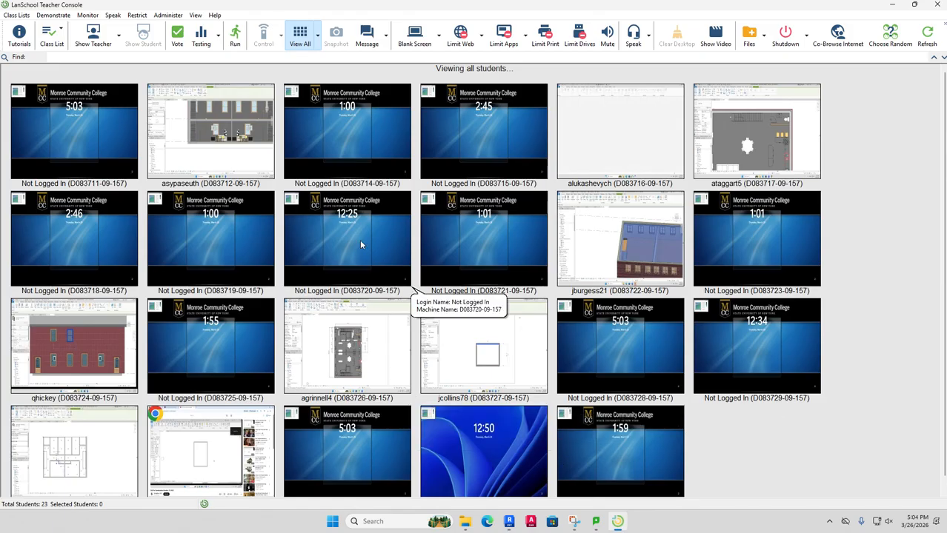
{"action": "left_click", "coordinate": [120, 37]}
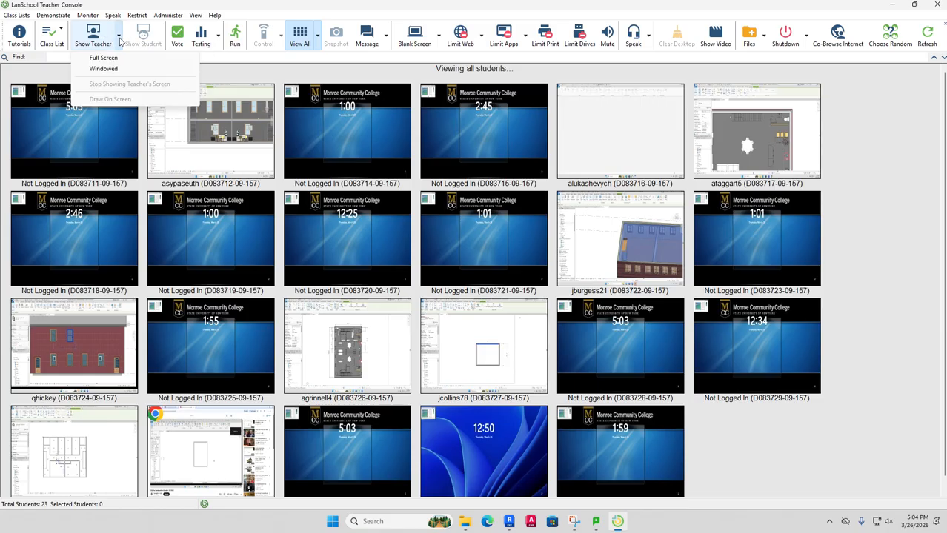
{"action": "left_click", "coordinate": [113, 59]}
{"action": "left_click", "coordinate": [537, 292]}
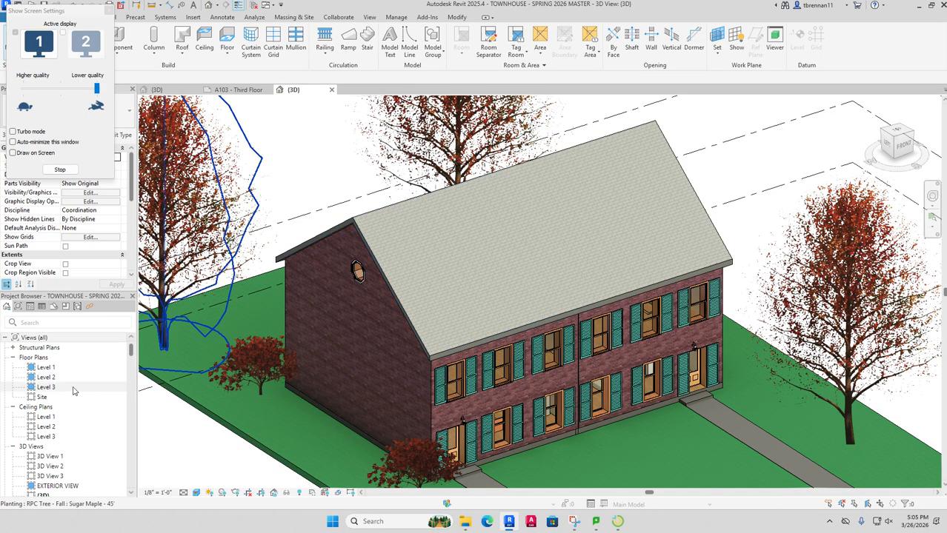
Step: Return to the in-progress townhouse's 3D view and open its Level 1 floor plan
{"action": "scroll", "coordinate": [45, 404], "scroll_direction": "down", "scroll_amount": 1}
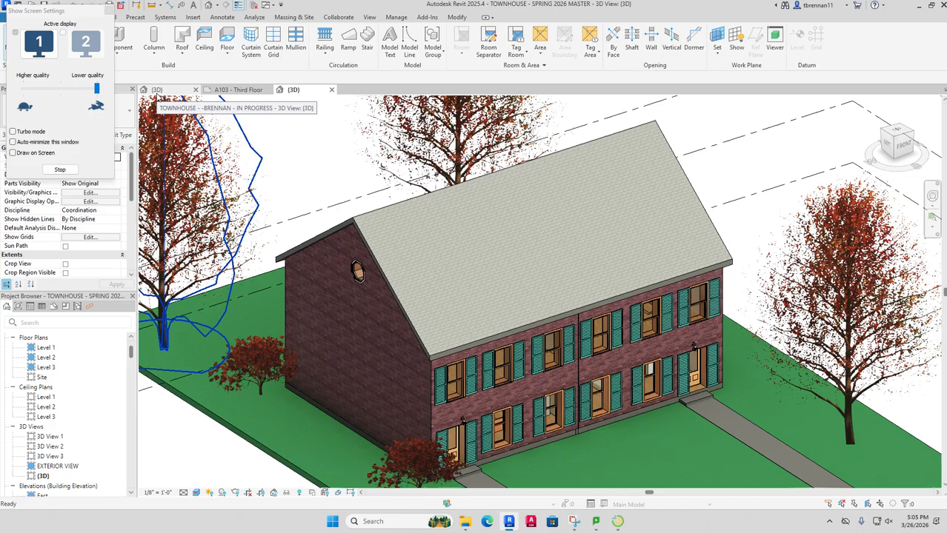
{"action": "left_click", "coordinate": [157, 92]}
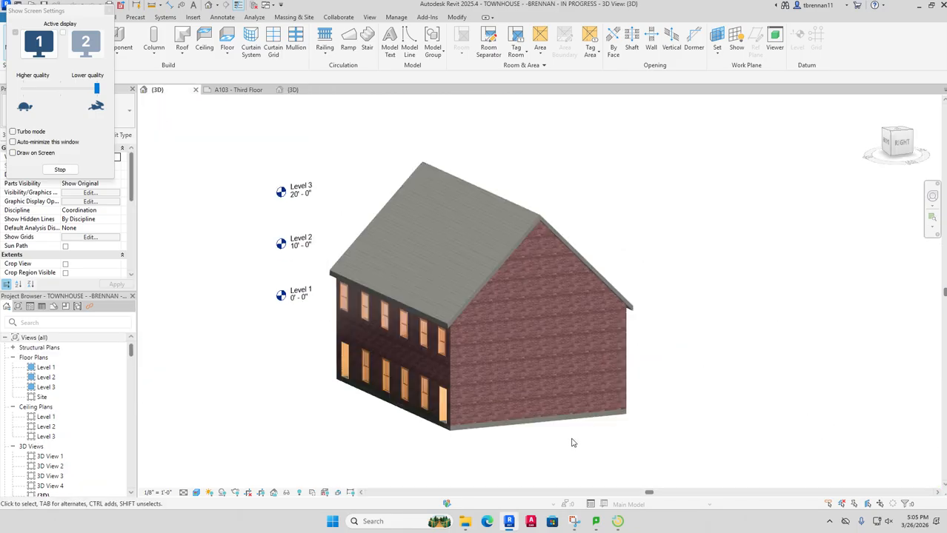
{"action": "scroll", "coordinate": [578, 450], "scroll_direction": "up", "scroll_amount": 3}
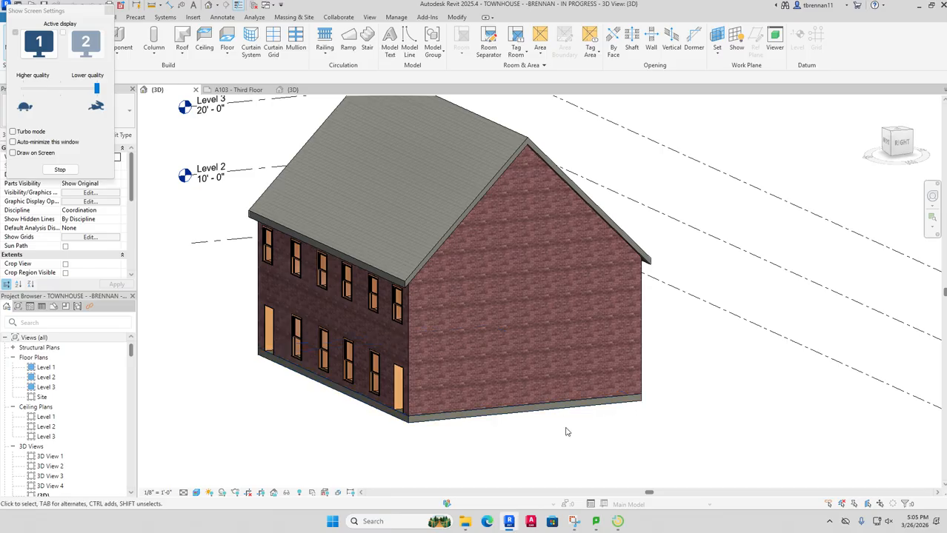
{"action": "left_click_drag", "start_coordinate": [566, 431], "coordinate": [599, 432]}
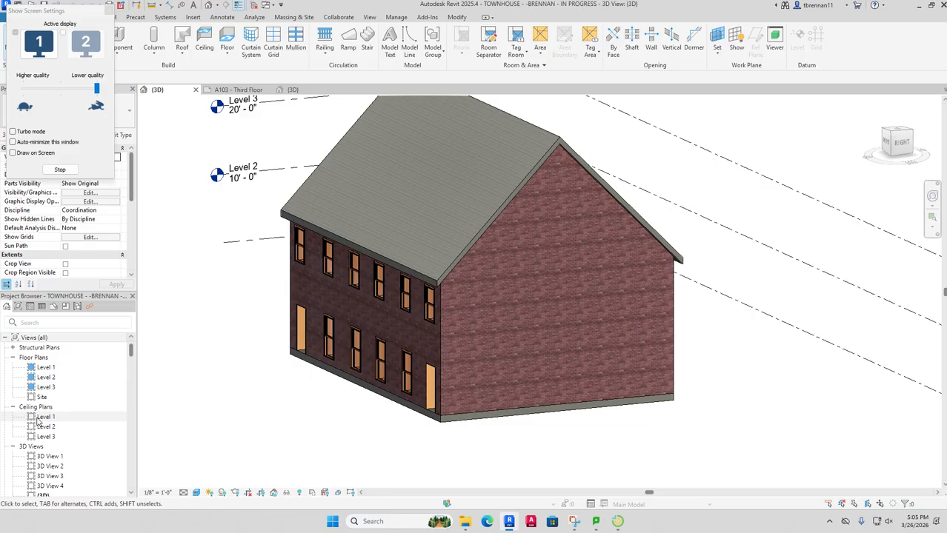
{"action": "double_click", "coordinate": [48, 368]}
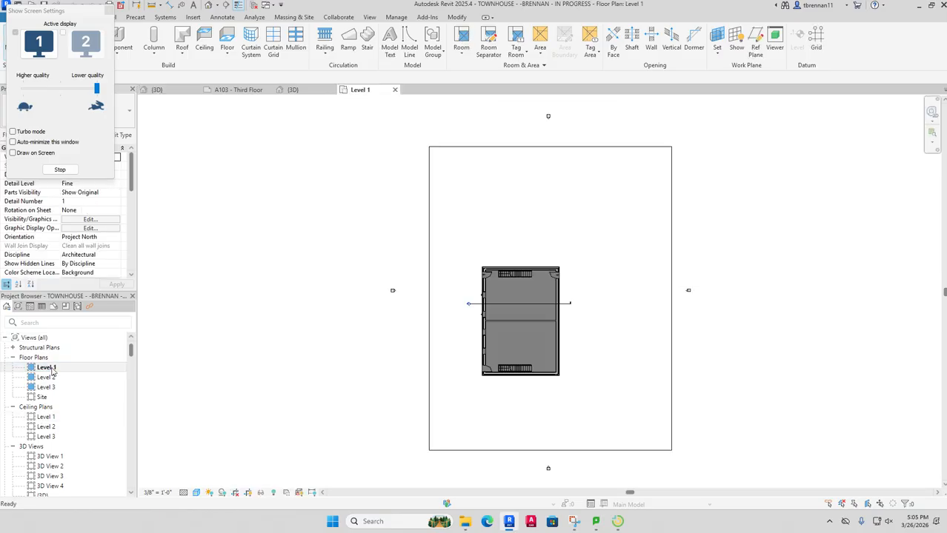
{"action": "scroll", "coordinate": [597, 339], "scroll_direction": "up", "scroll_amount": 5}
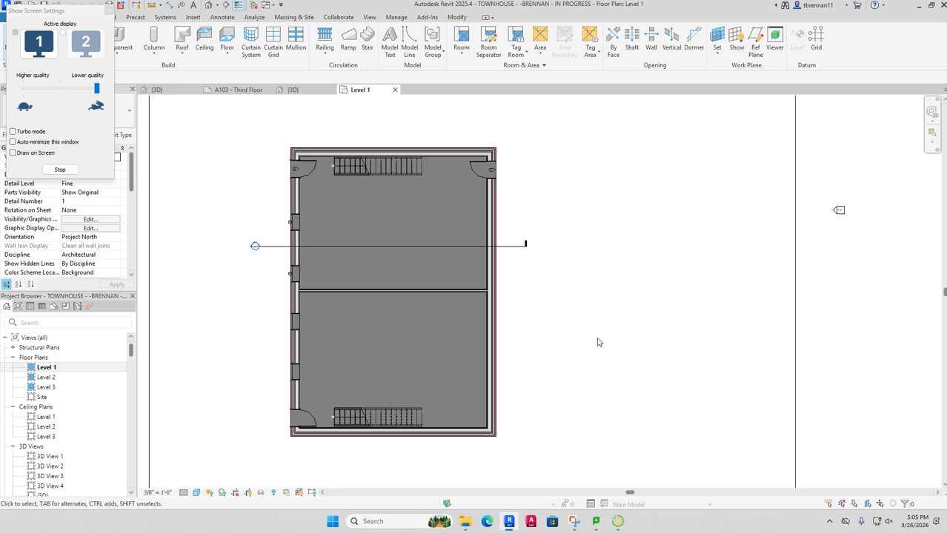
Step: Place a camera inside the upper unit near the rear door on Level 1, aimed diagonally past the opposite window wall
{"action": "left_click", "coordinate": [218, 26]}
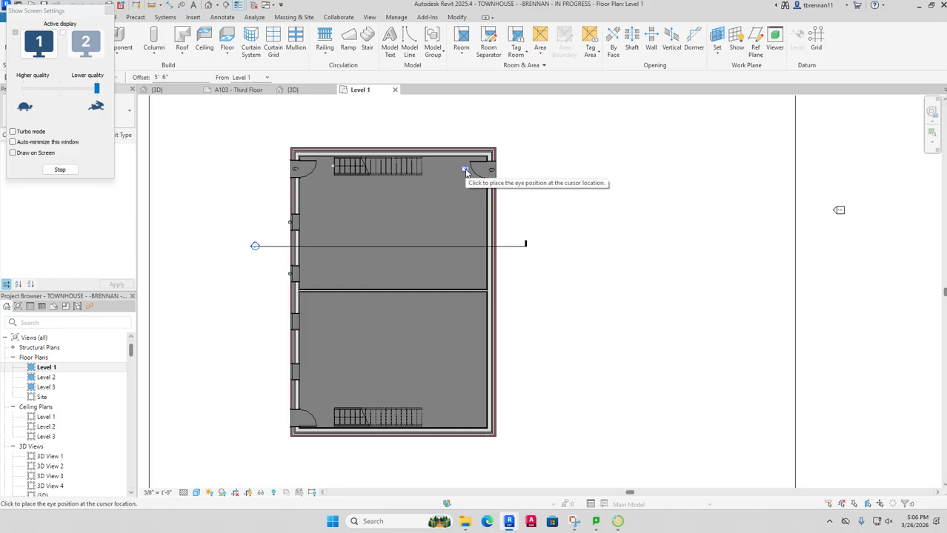
{"action": "left_click", "coordinate": [465, 171]}
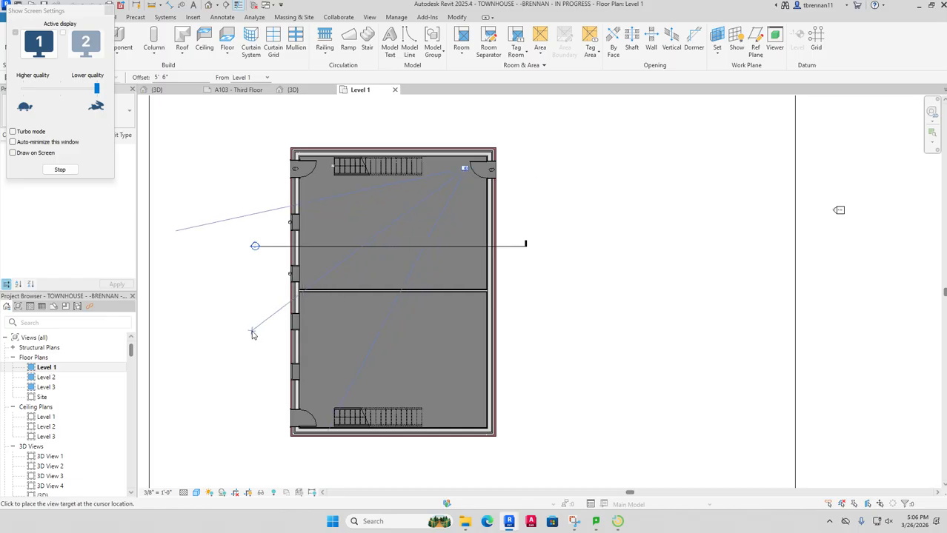
{"action": "left_click", "coordinate": [263, 366]}
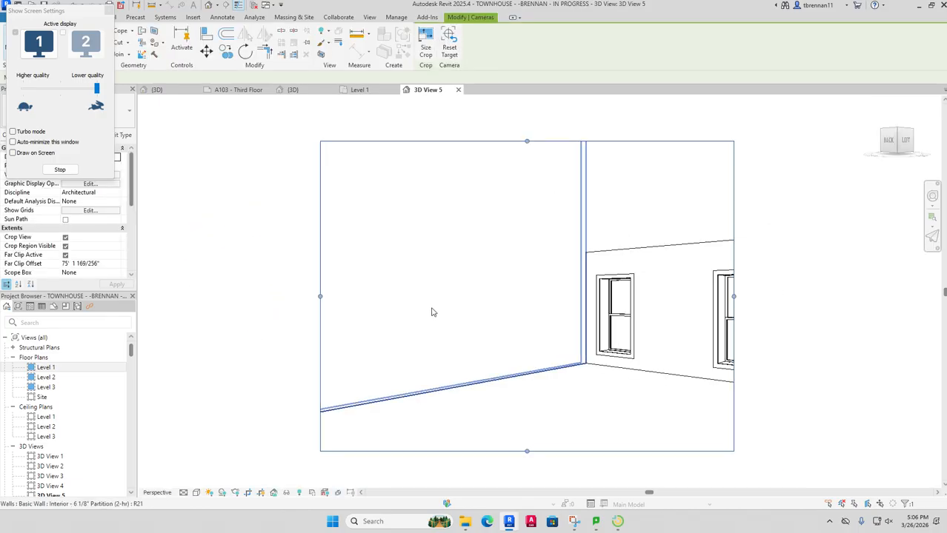
Step: Enlarge the camera view's crop region to the right and downward to include both windows, and apply the Realistic visual style
{"action": "scroll", "coordinate": [434, 311], "scroll_direction": "up", "scroll_amount": 3}
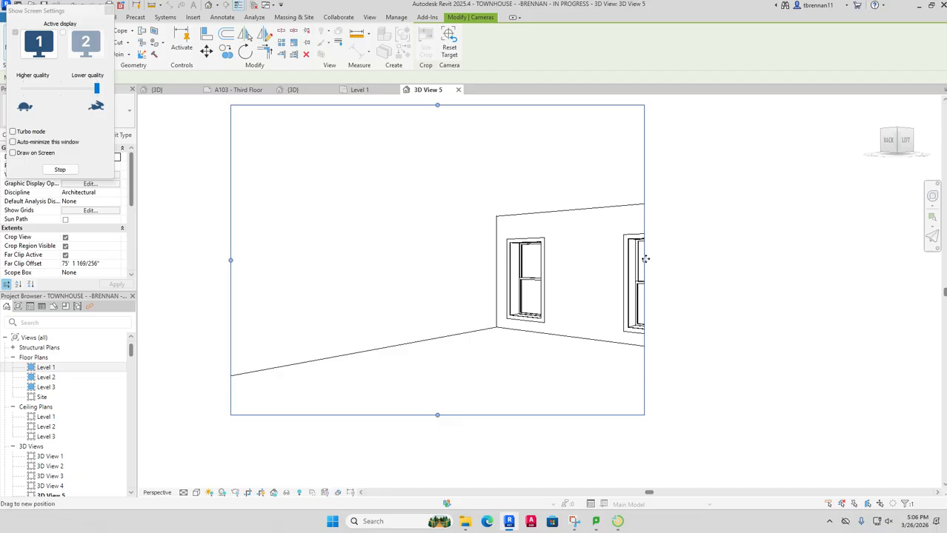
{"action": "left_click_drag", "start_coordinate": [643, 260], "coordinate": [722, 261]}
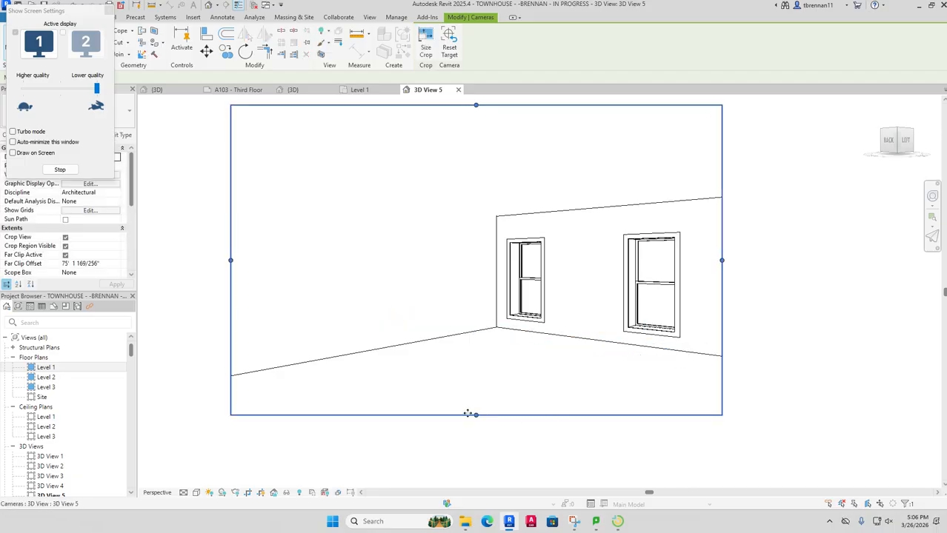
{"action": "left_click_drag", "start_coordinate": [476, 415], "coordinate": [476, 441]}
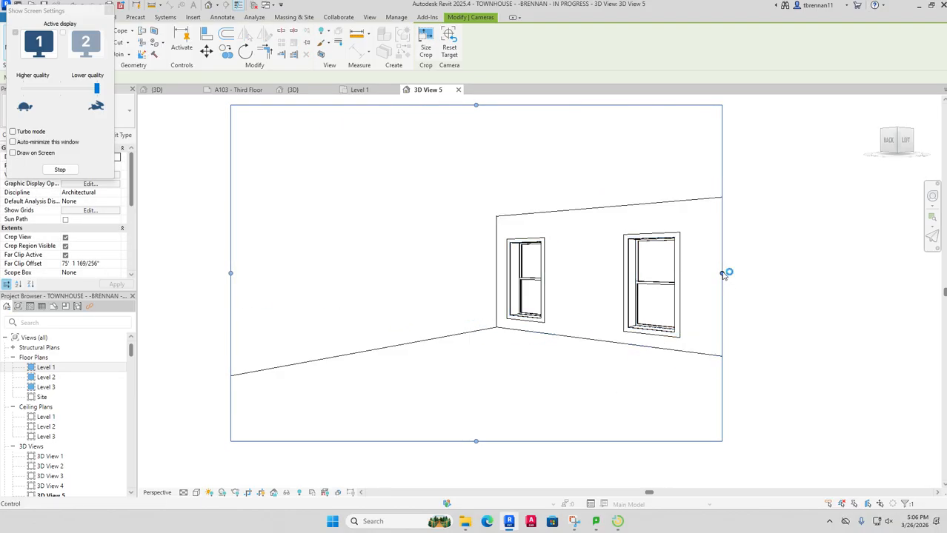
{"action": "left_click_drag", "start_coordinate": [722, 274], "coordinate": [776, 275]}
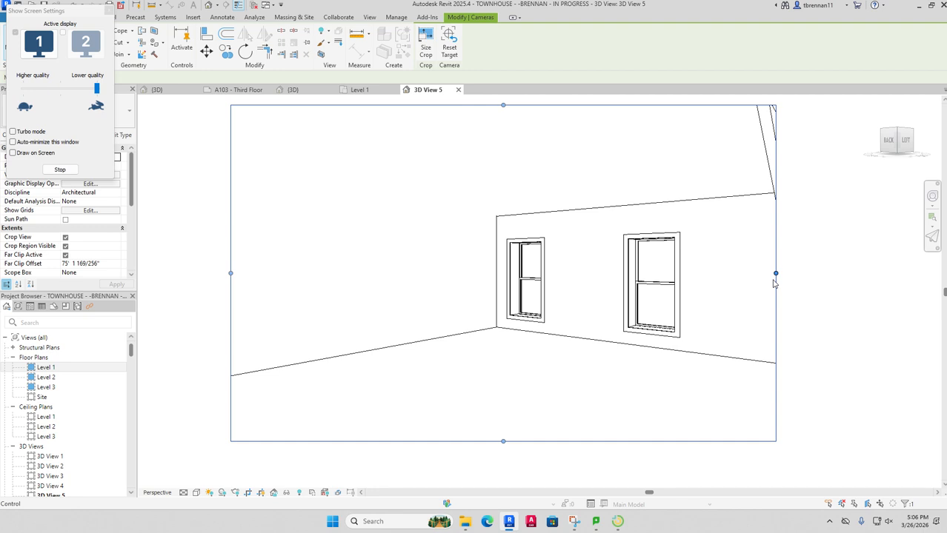
{"action": "left_click", "coordinate": [196, 493]}
{"action": "left_click", "coordinate": [216, 483]}
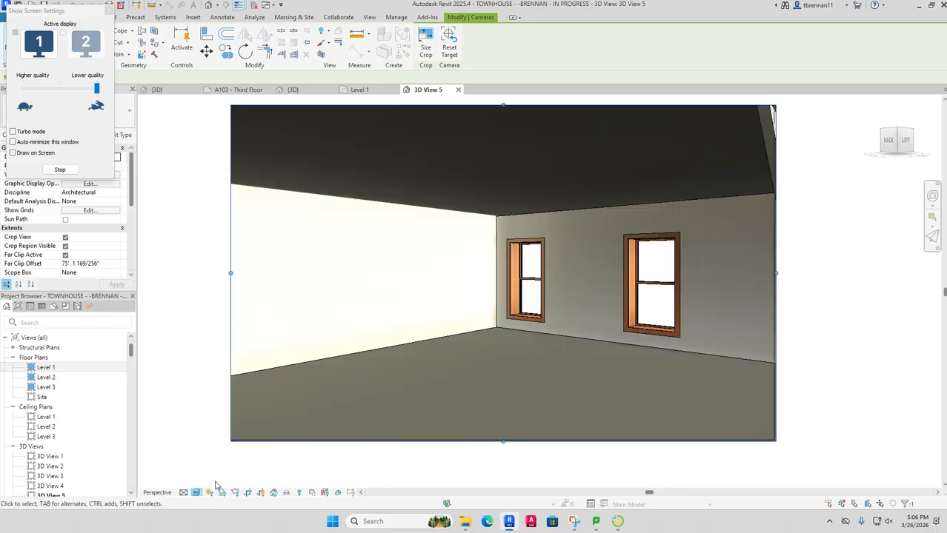
Step: Select the overhead Wood Joist 10" - Wood Finish floor in the camera view to examine what forms the room's ceiling
{"action": "left_click", "coordinate": [557, 157]}
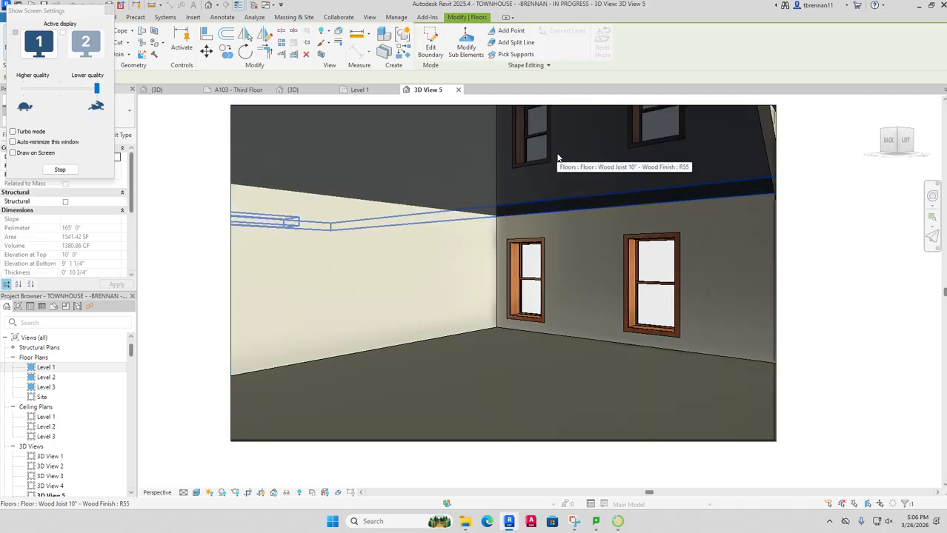
{"action": "key", "text": "Escape"}
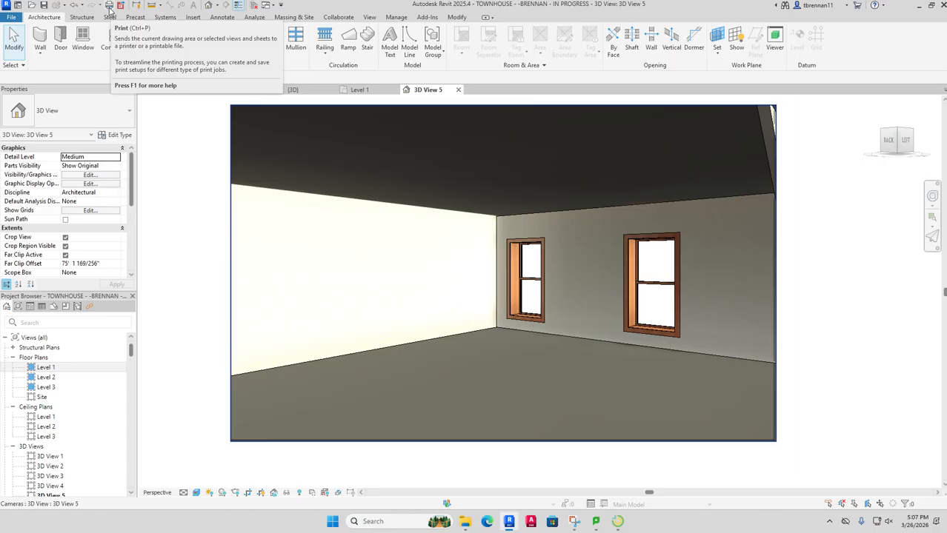
{"action": "left_click", "coordinate": [582, 164]}
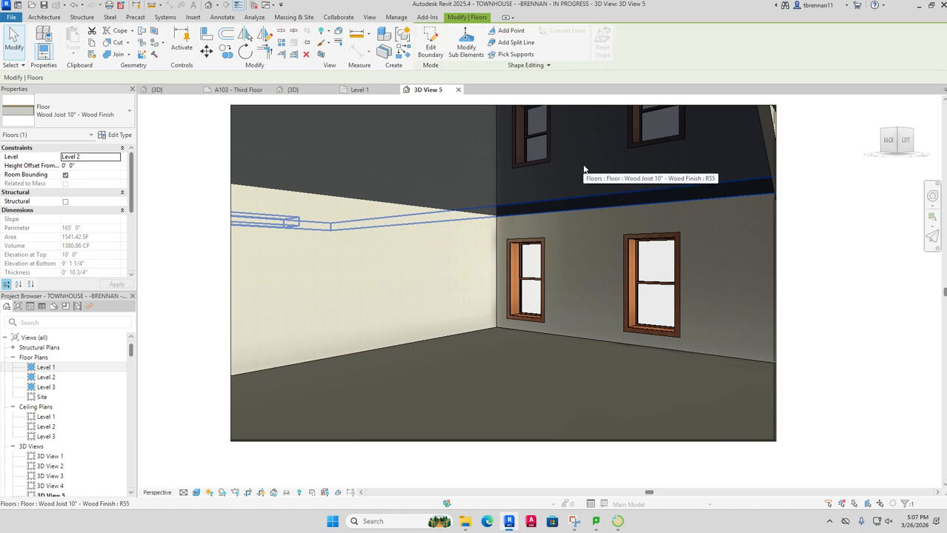
Step: Clear the floor selection and open the Level 1 reflected ceiling plan
{"action": "left_click", "coordinate": [162, 335]}
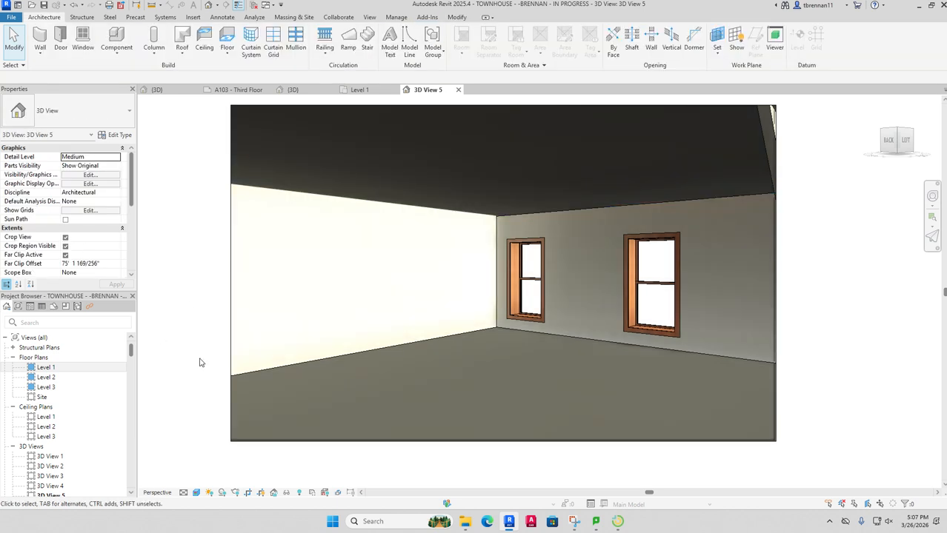
{"action": "double_click", "coordinate": [44, 418]}
{"action": "scroll", "coordinate": [659, 367], "scroll_direction": "up", "scroll_amount": 3}
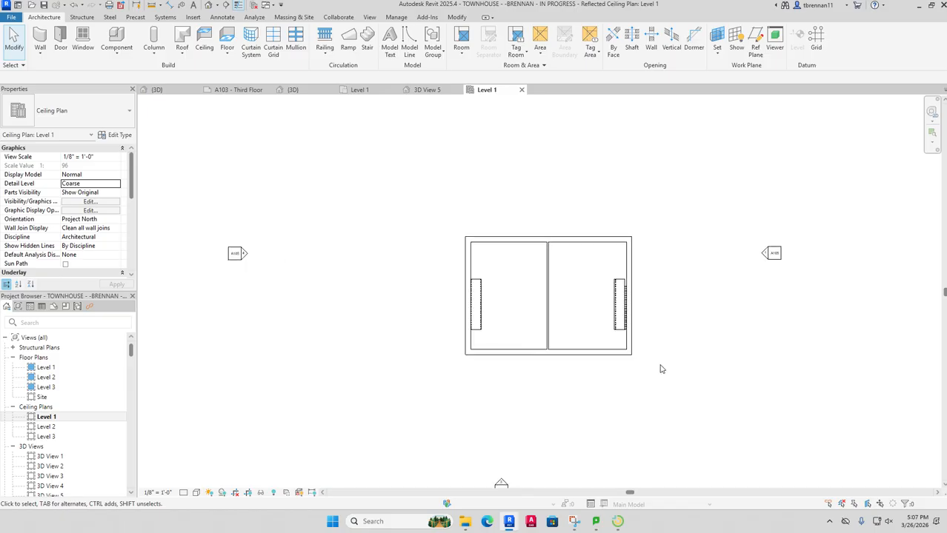
{"action": "scroll", "coordinate": [656, 371], "scroll_direction": "up", "scroll_amount": 2}
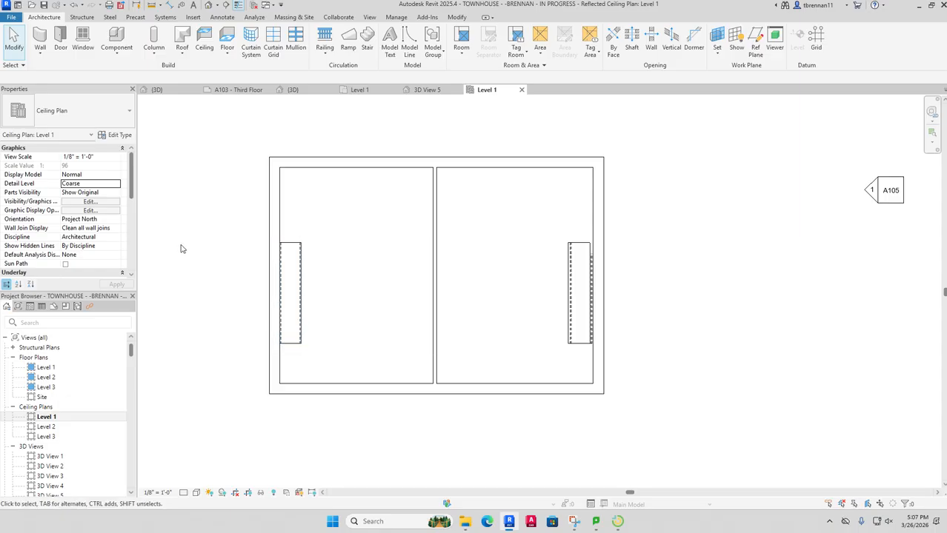
Step: Start an automatic ceiling with the Basic Ceiling Generic type and review its type properties without changing them
{"action": "left_click", "coordinate": [204, 41]}
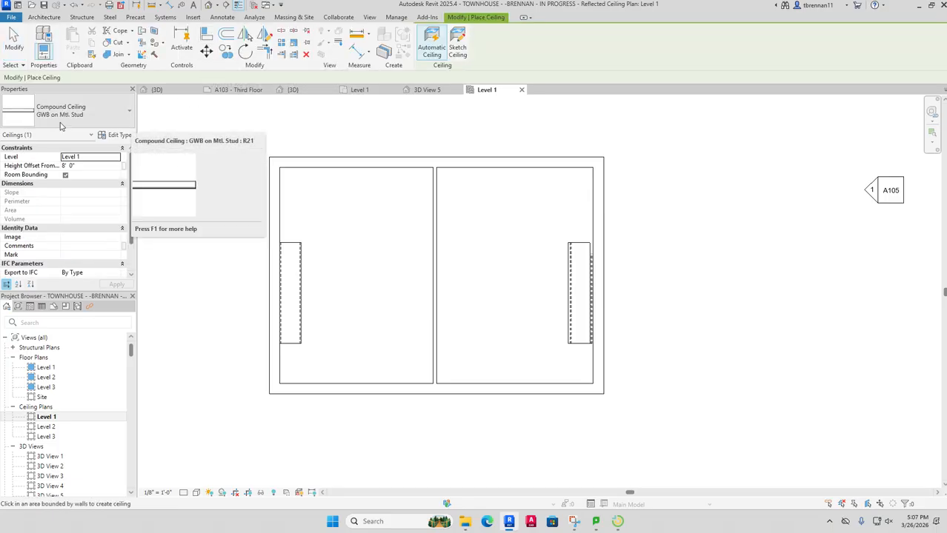
{"action": "left_click", "coordinate": [130, 117]}
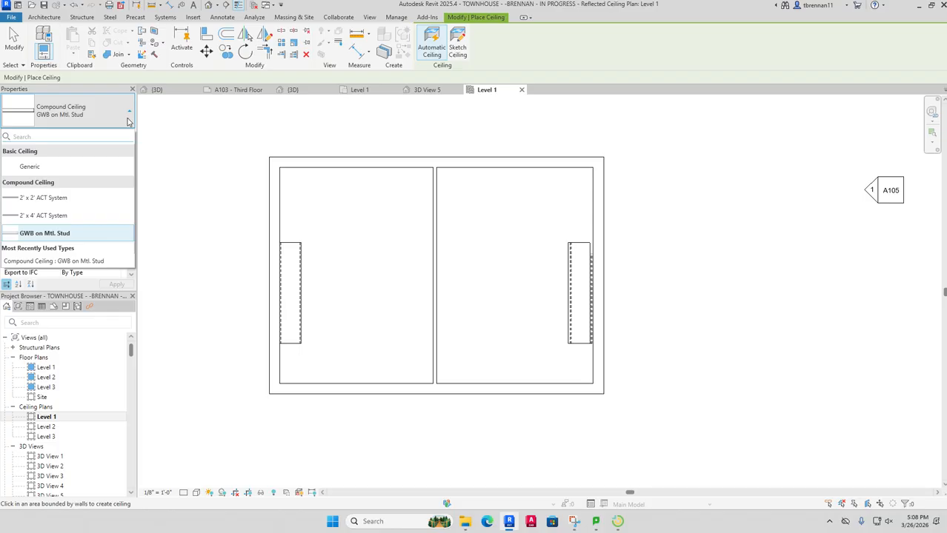
{"action": "left_click", "coordinate": [57, 169]}
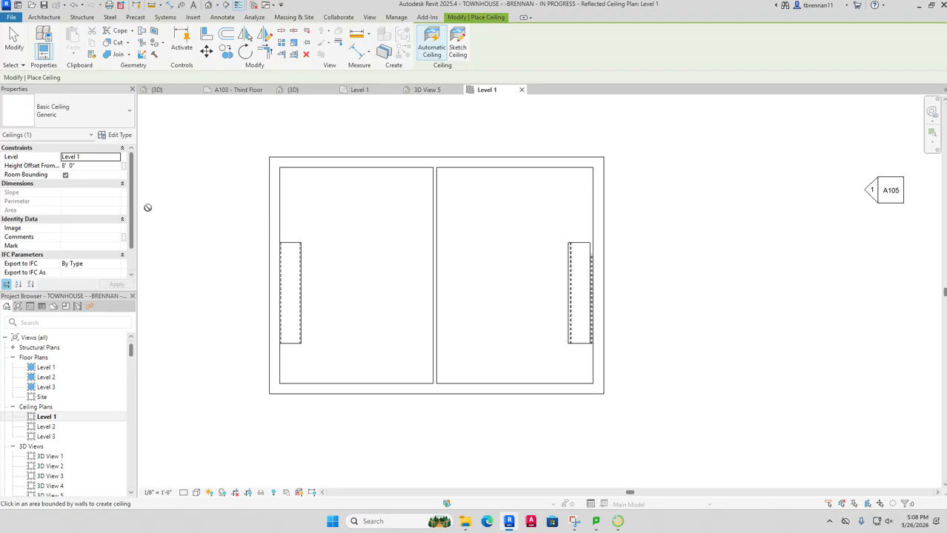
{"action": "left_click", "coordinate": [121, 135]}
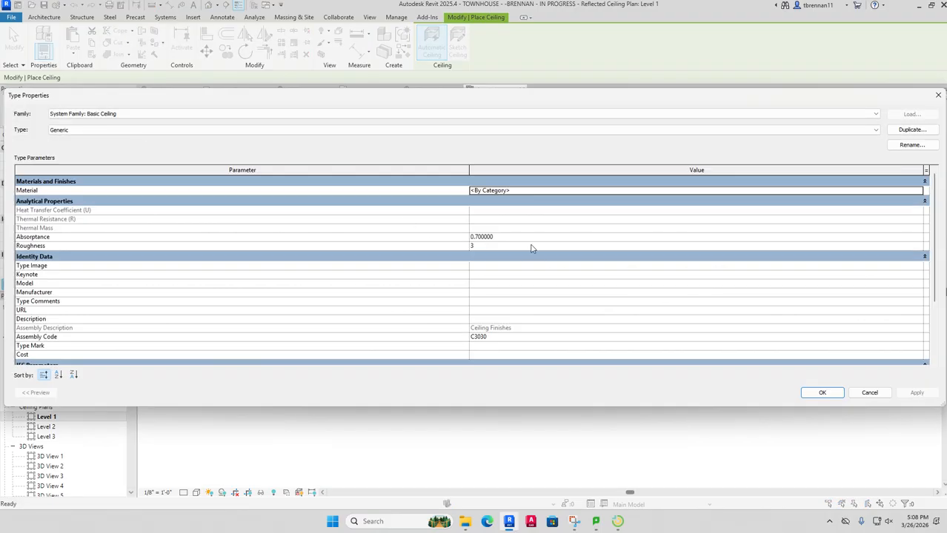
{"action": "scroll", "coordinate": [539, 329], "scroll_direction": "down", "scroll_amount": 2}
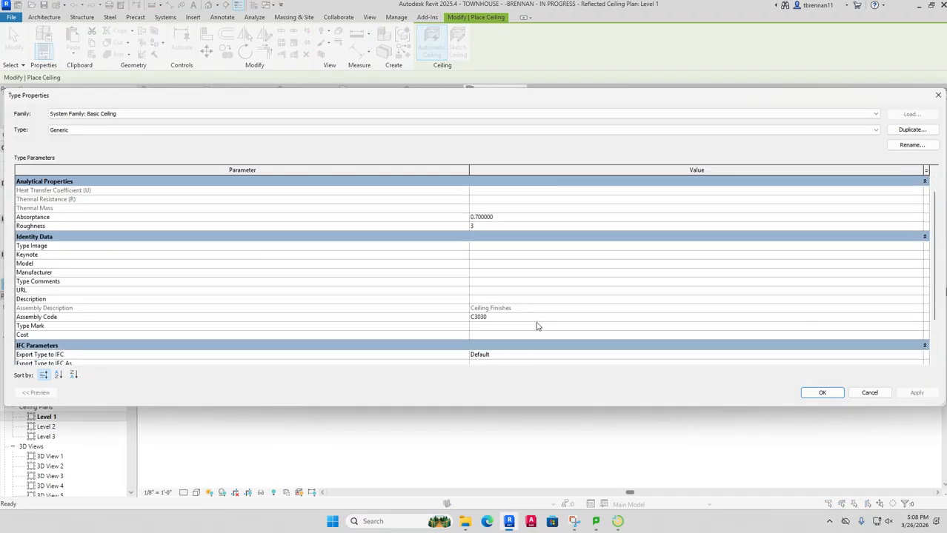
{"action": "scroll", "coordinate": [539, 329], "scroll_direction": "up", "scroll_amount": 2}
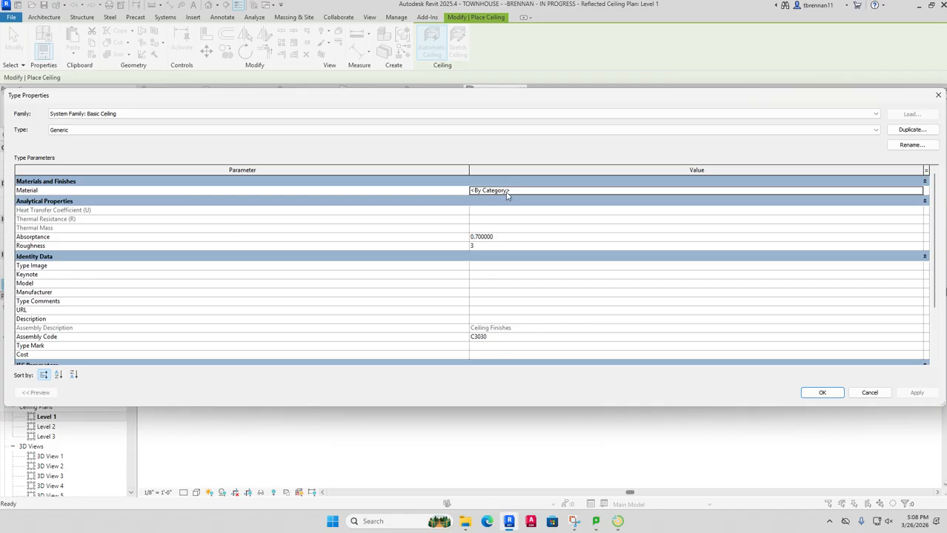
{"action": "left_click", "coordinate": [938, 95]}
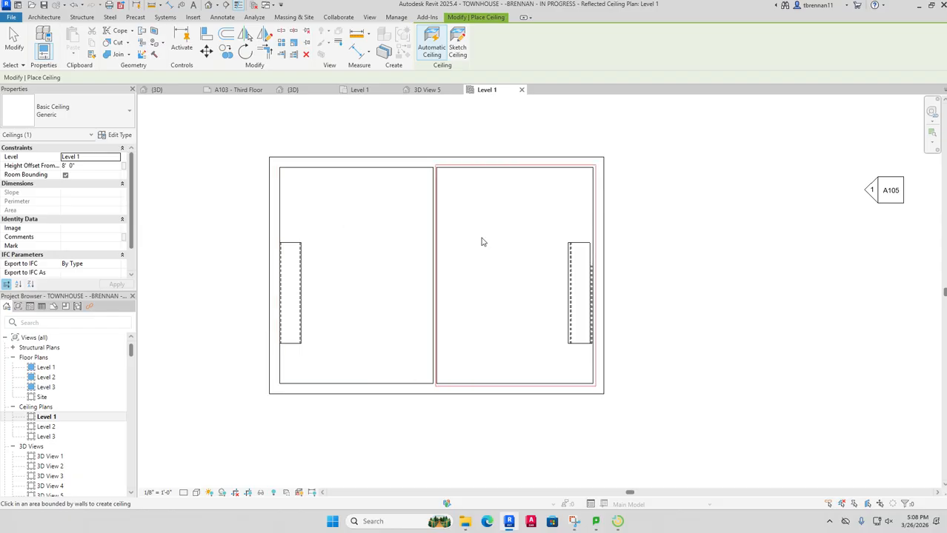
Step: Place Generic ceilings at an 8' 0" offset inside both units on Level 1 and end the ceiling command
{"action": "left_click", "coordinate": [358, 260]}
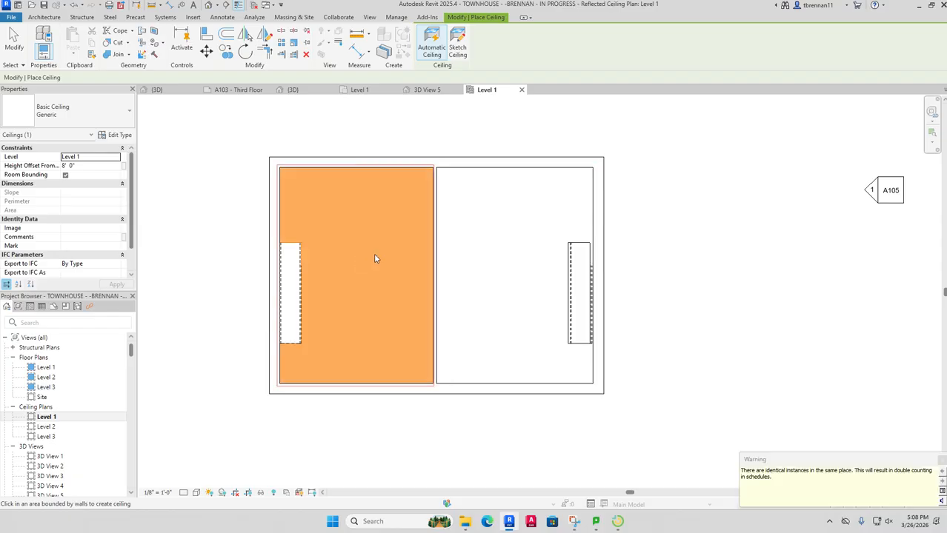
{"action": "key", "text": "Escape"}
{"action": "key", "text": "Escape"}
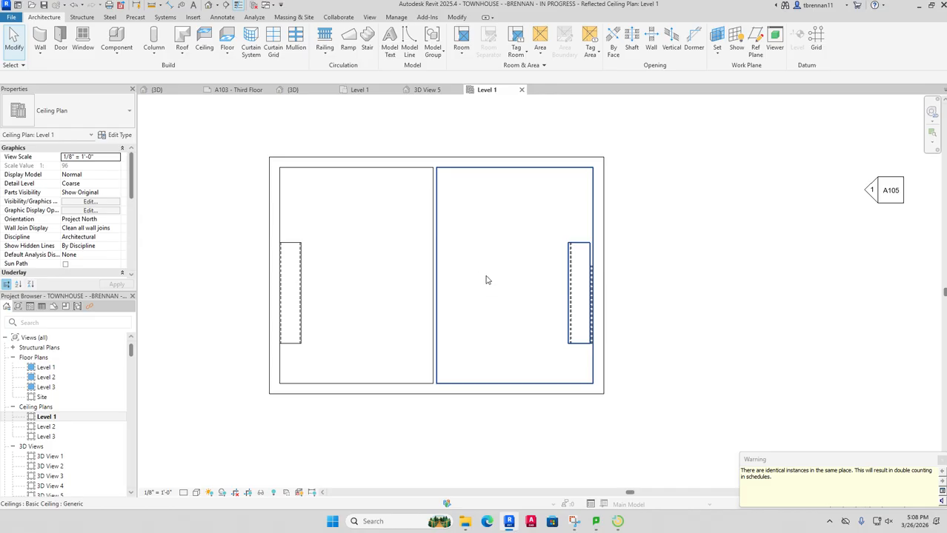
{"action": "left_click", "coordinate": [733, 292]}
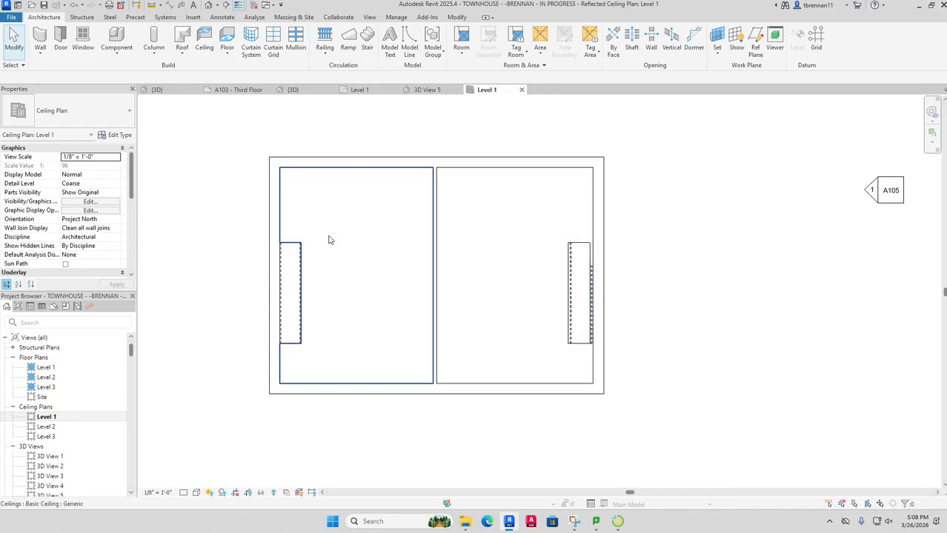
Step: Inspect the right unit's ceiling boundary and alternative ceiling types without changes, and check the left unit's ceiling
{"action": "double_click", "coordinate": [482, 251]}
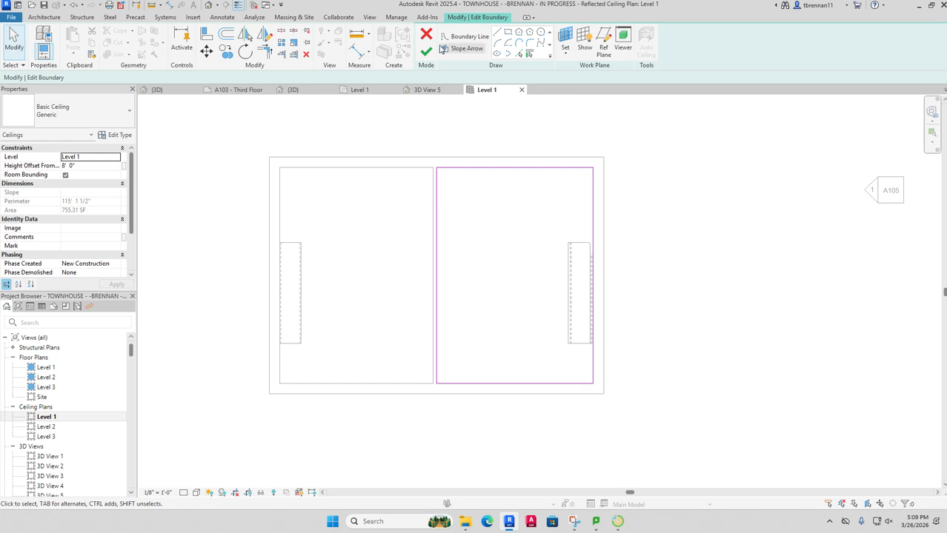
{"action": "left_click", "coordinate": [425, 39]}
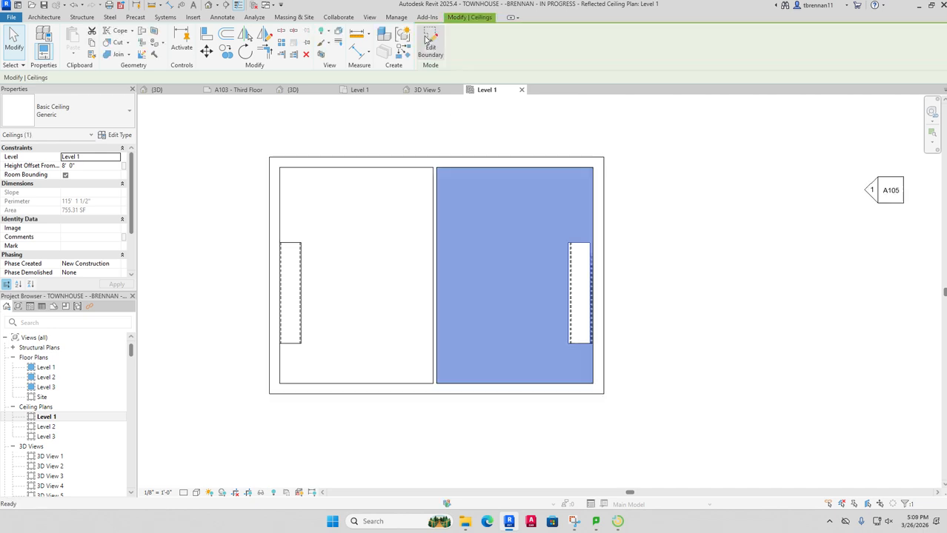
{"action": "left_click", "coordinate": [123, 117]}
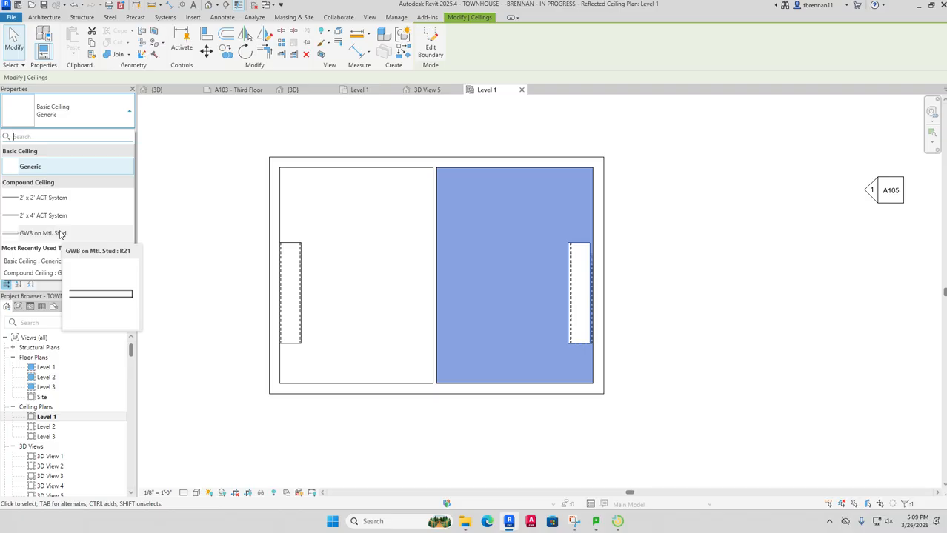
{"action": "left_click", "coordinate": [515, 255]}
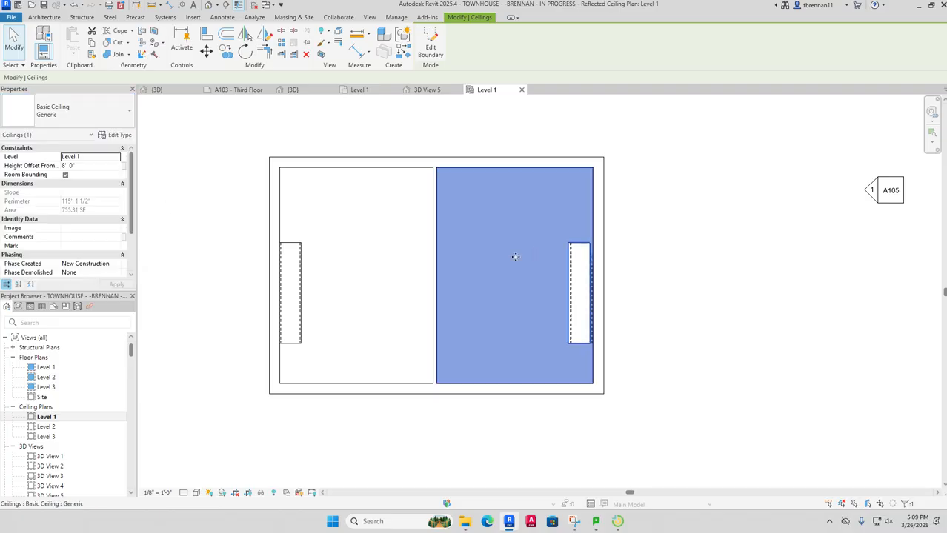
{"action": "left_click", "coordinate": [405, 281]}
{"action": "left_click", "coordinate": [405, 281]}
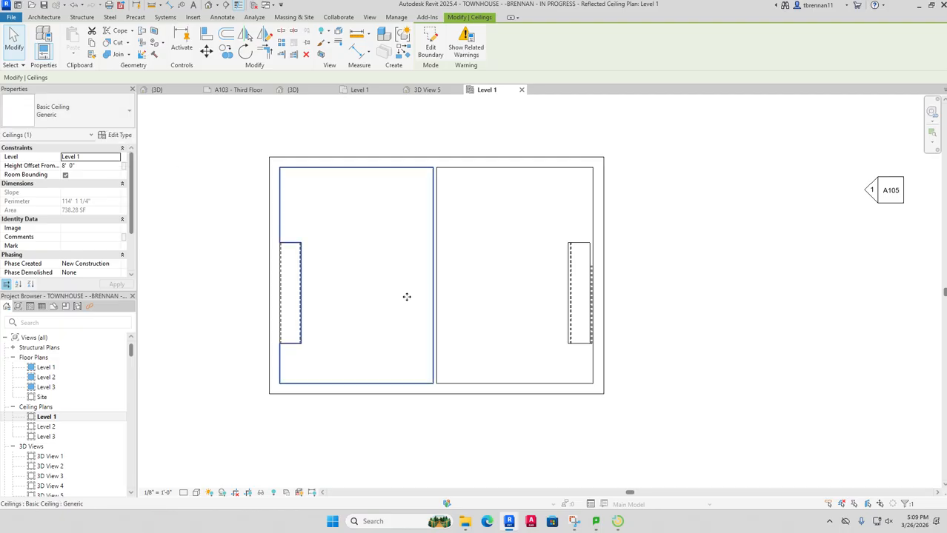
{"action": "left_click", "coordinate": [193, 255]}
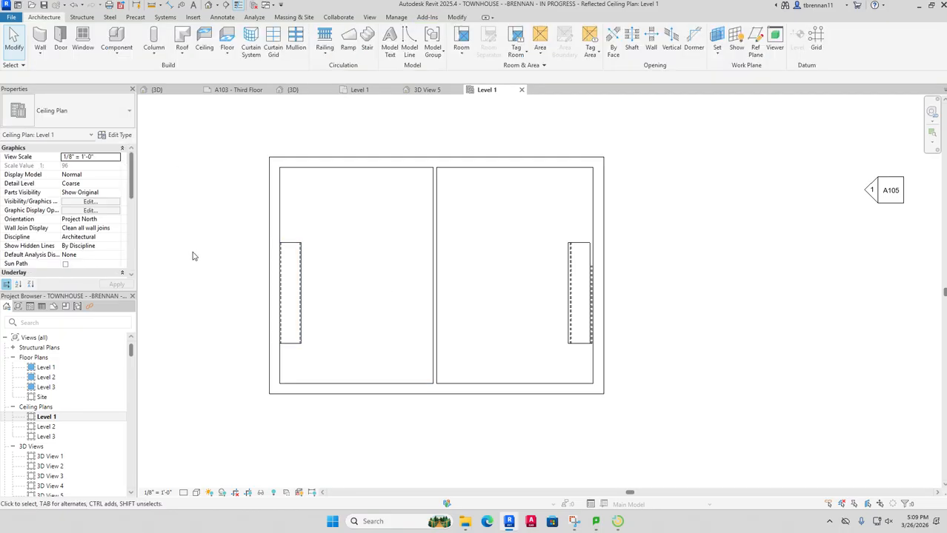
Step: Return to camera view 3D View 5 and select the new ceiling to examine it from inside
{"action": "left_click", "coordinate": [419, 91]}
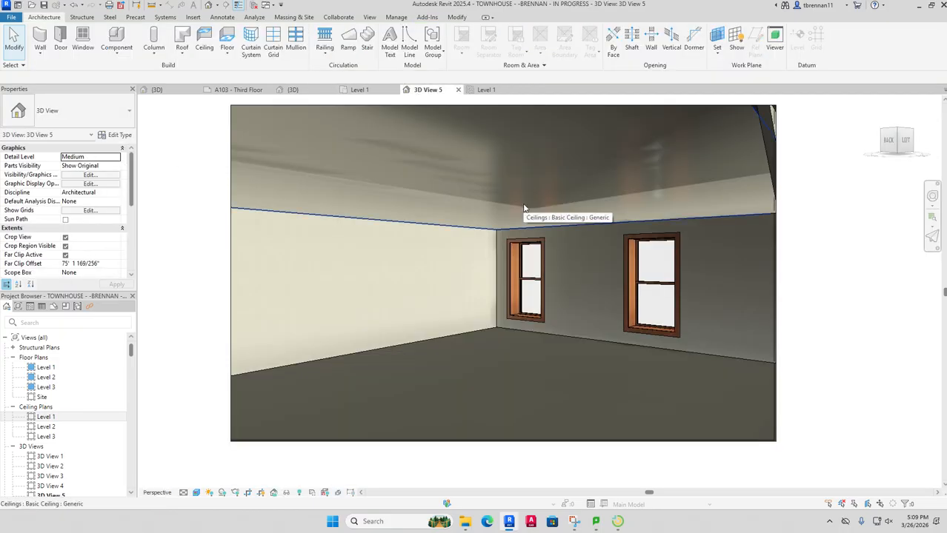
{"action": "left_click", "coordinate": [523, 209]}
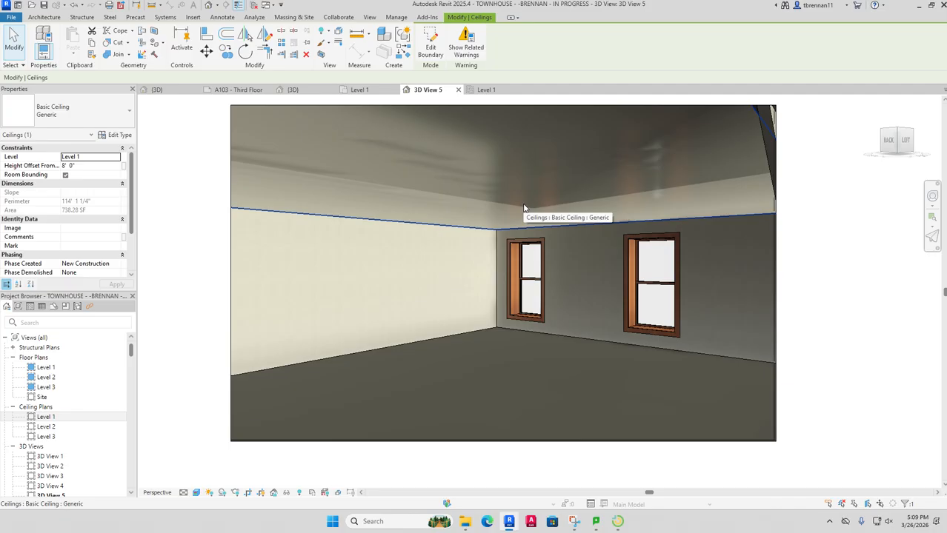
{"action": "key", "text": "Escape"}
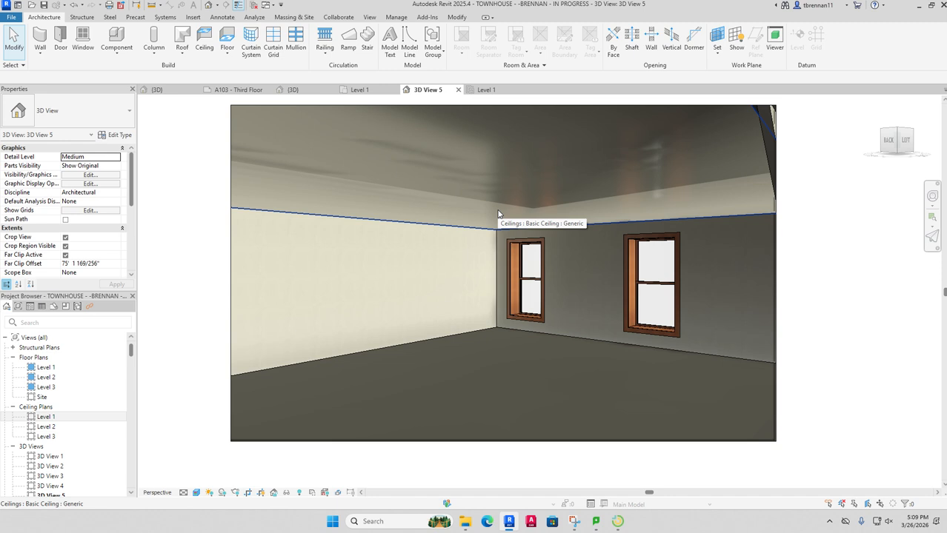
Step: Try the Consistent Colors visual style in the camera view and switch back to Realistic
{"action": "left_click", "coordinate": [196, 493]}
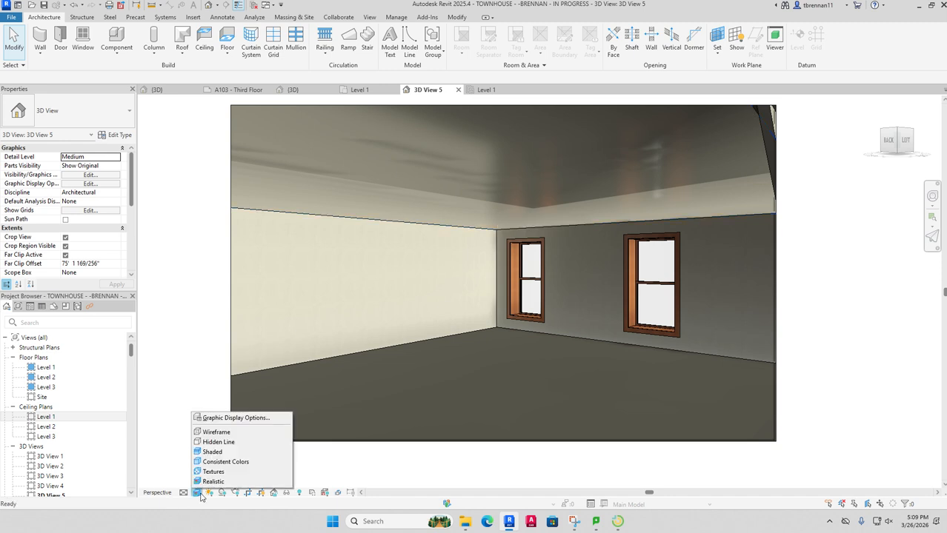
{"action": "left_click", "coordinate": [212, 463]}
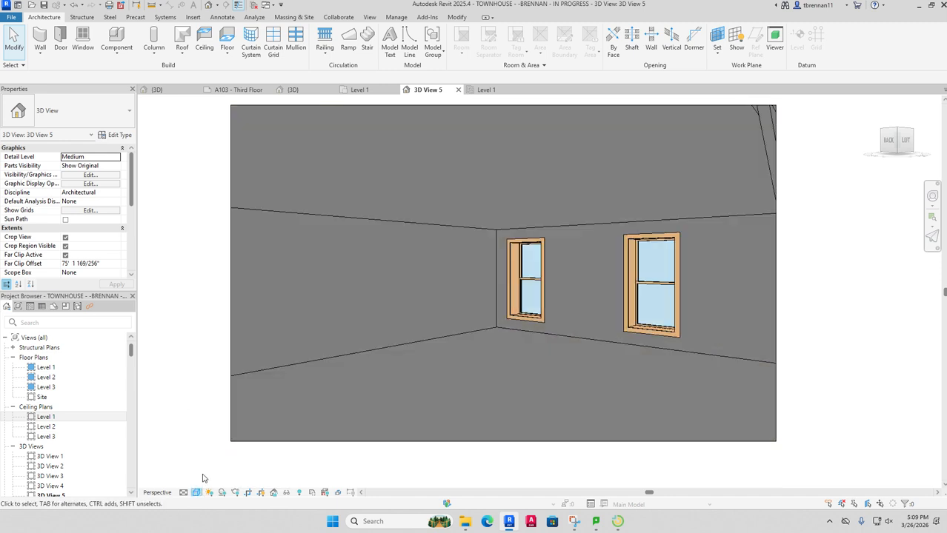
{"action": "left_click", "coordinate": [195, 492]}
{"action": "left_click", "coordinate": [208, 477]}
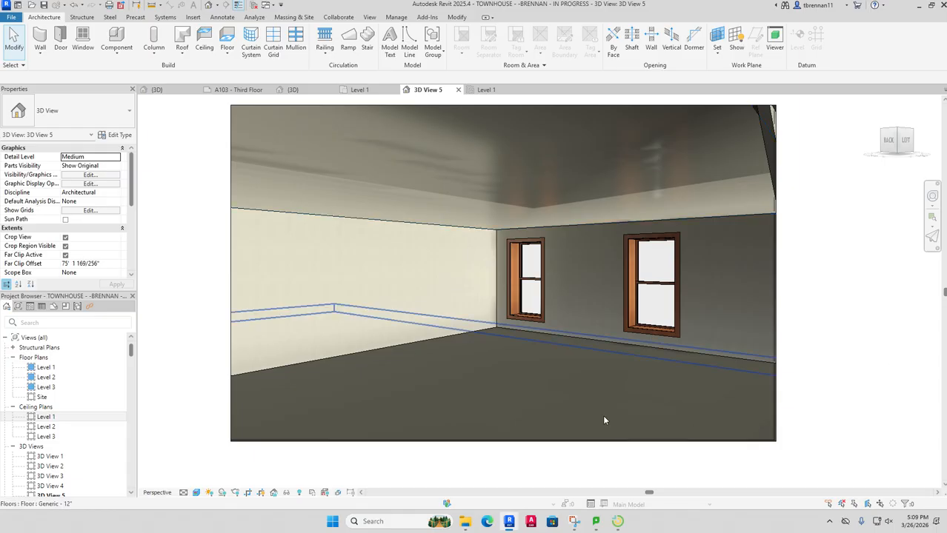
Step: Return to the Level 1 ceiling plan and start placing a component
{"action": "left_click", "coordinate": [486, 89]}
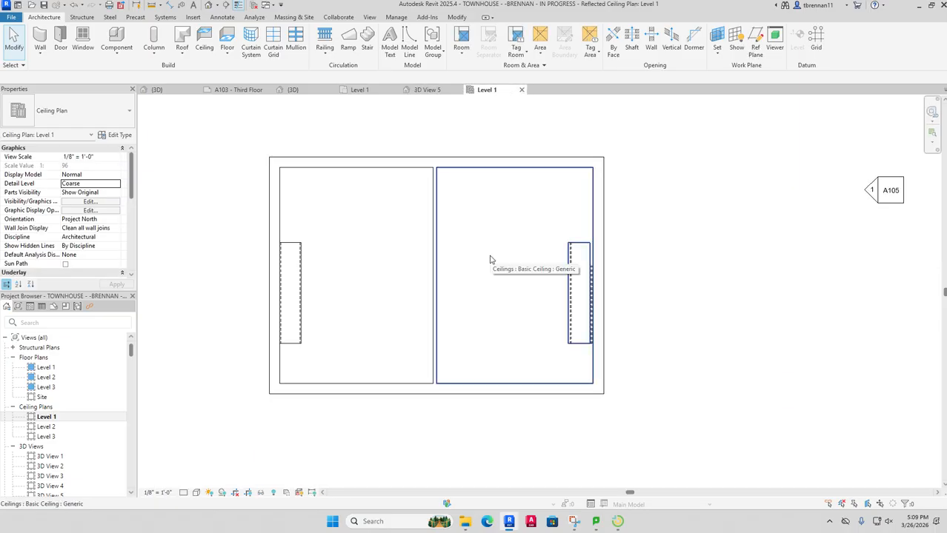
{"action": "left_click", "coordinate": [117, 41]}
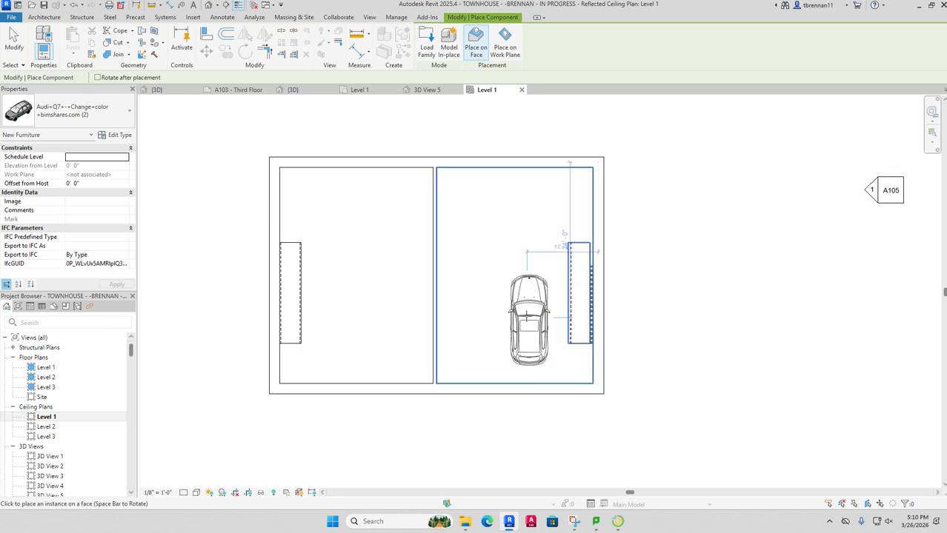
{"action": "left_click", "coordinate": [130, 112]}
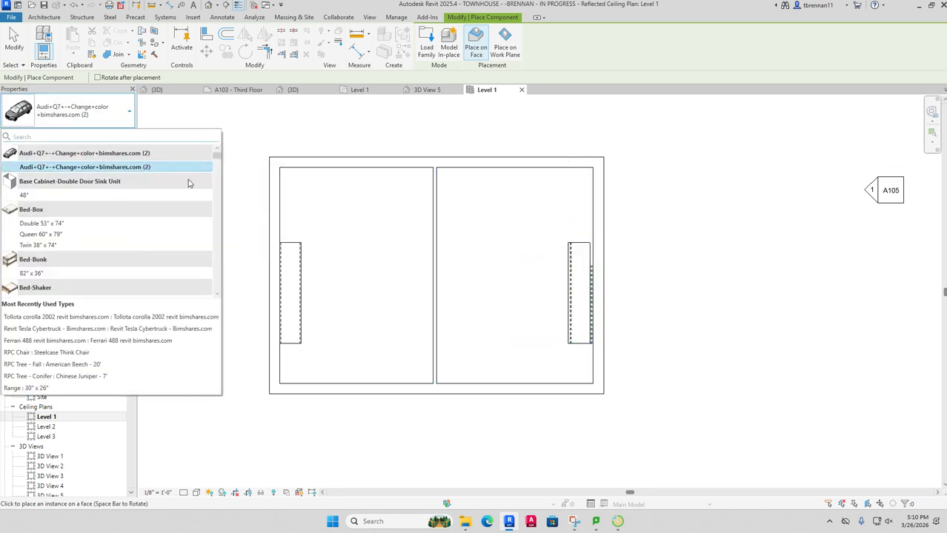
{"action": "mouse_move", "coordinate": [217, 159]}
{"action": "left_mouse_down"}
{"action": "mouse_move", "coordinate": [216, 185]}
{"action": "mouse_move", "coordinate": [217, 158]}
{"action": "left_mouse_up"}
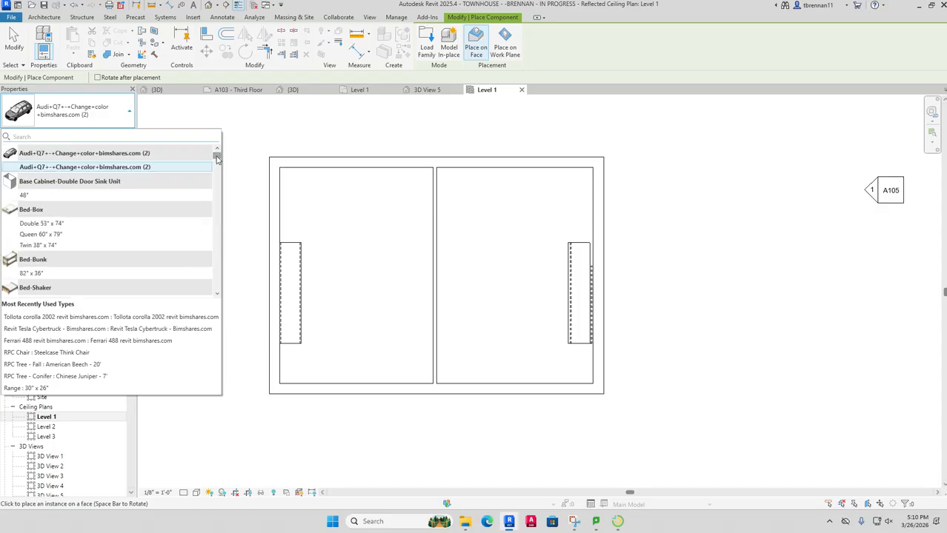
{"action": "left_click", "coordinate": [77, 332]}
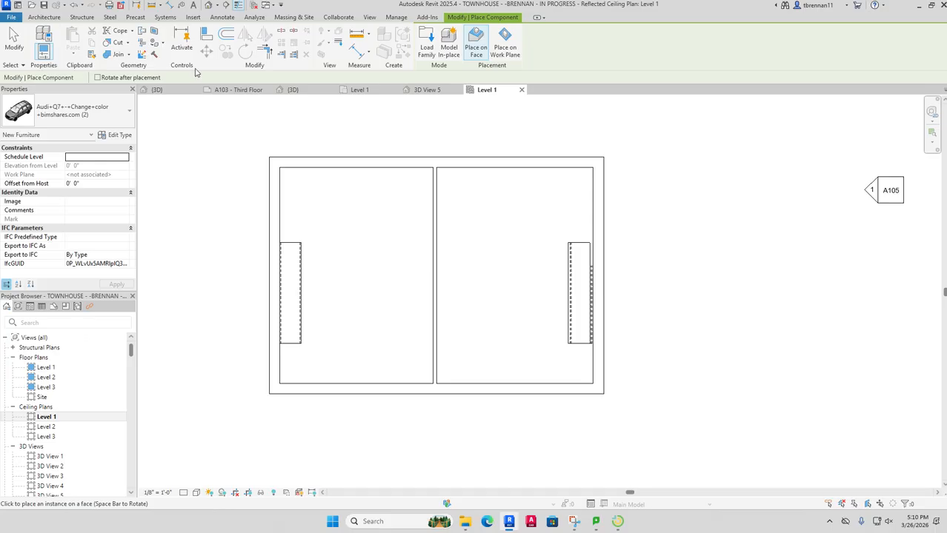
Step: Choose the Downlight - Recessed Can type 8" Incandescent - 277V as the component to place
{"action": "left_click", "coordinate": [129, 113]}
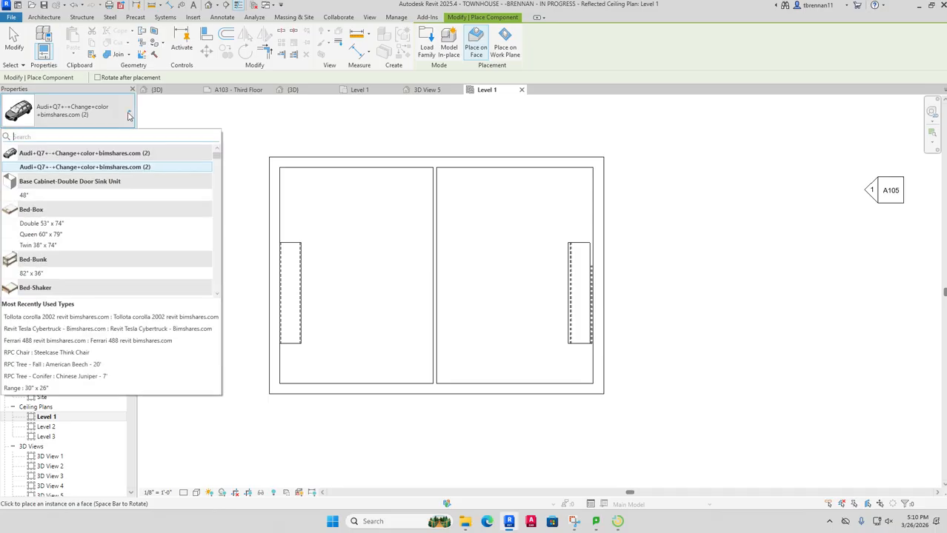
{"action": "scroll", "coordinate": [116, 266], "scroll_direction": "down", "scroll_amount": 5}
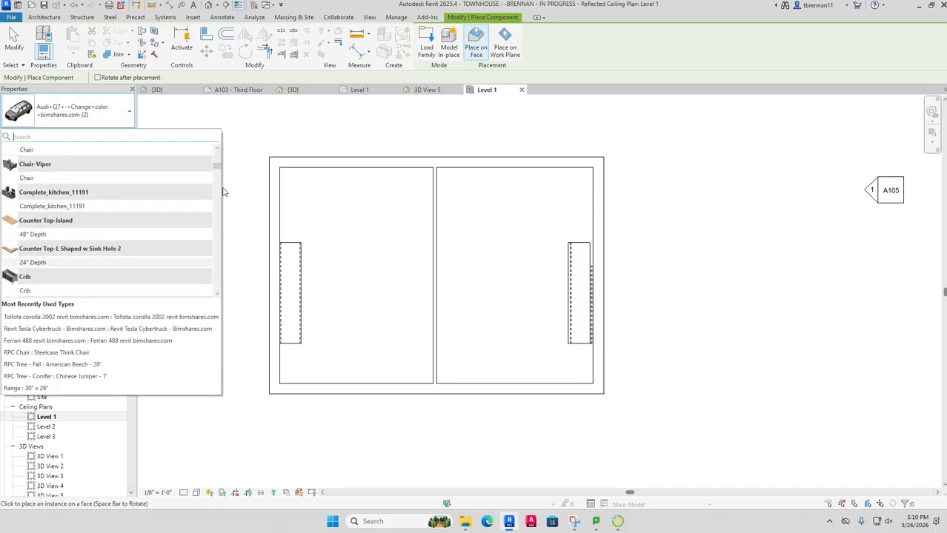
{"action": "left_click_drag", "start_coordinate": [216, 164], "coordinate": [206, 274]}
{"action": "scroll", "coordinate": [205, 286], "scroll_direction": "down", "scroll_amount": 5}
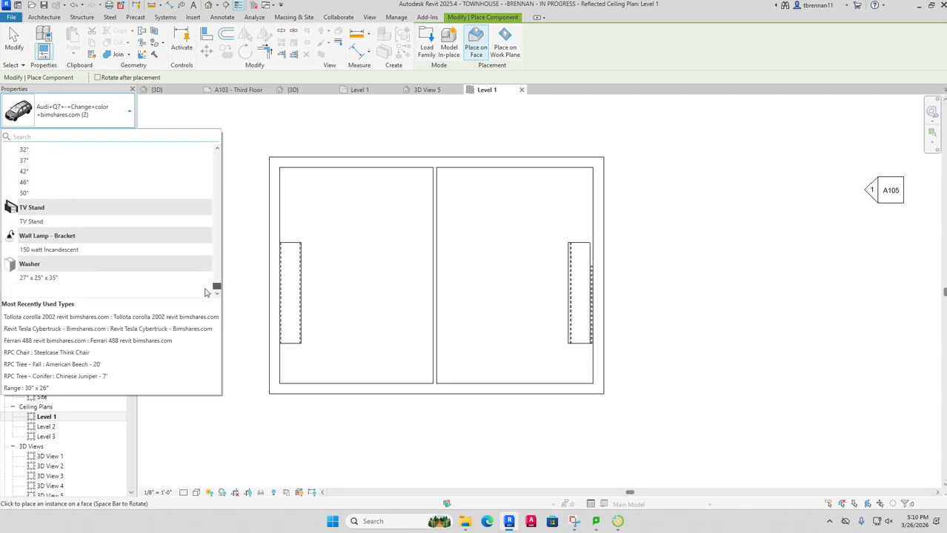
{"action": "scroll", "coordinate": [93, 231], "scroll_direction": "up", "scroll_amount": 4}
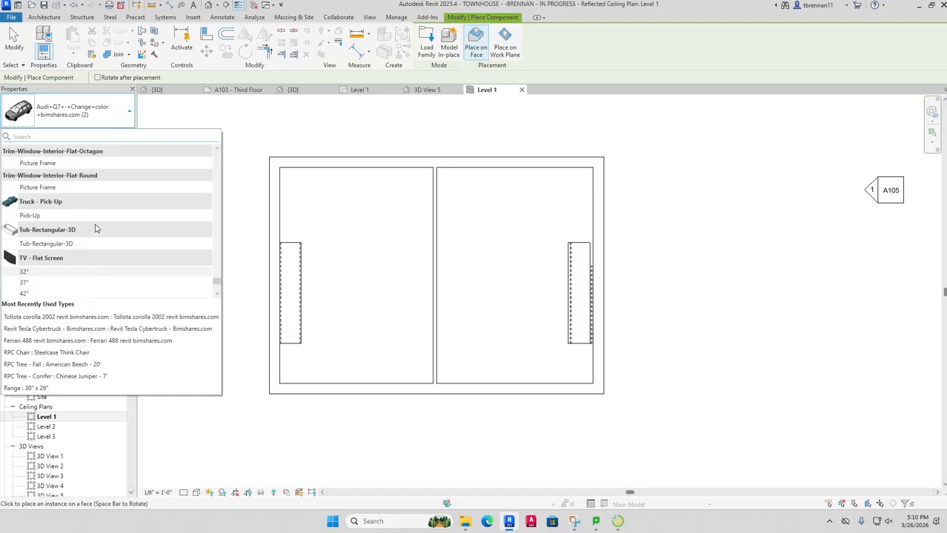
{"action": "scroll", "coordinate": [95, 229], "scroll_direction": "up", "scroll_amount": 8}
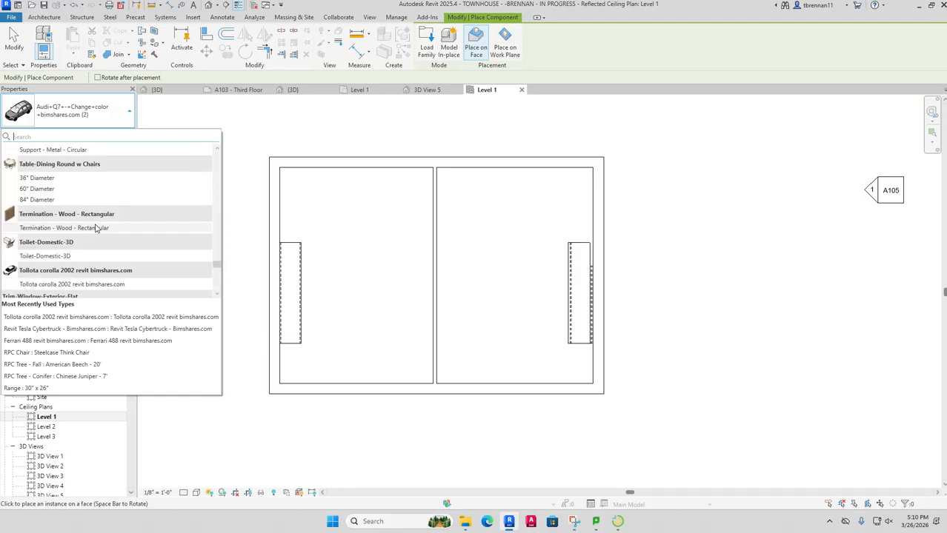
{"action": "scroll", "coordinate": [94, 229], "scroll_direction": "up", "scroll_amount": 8}
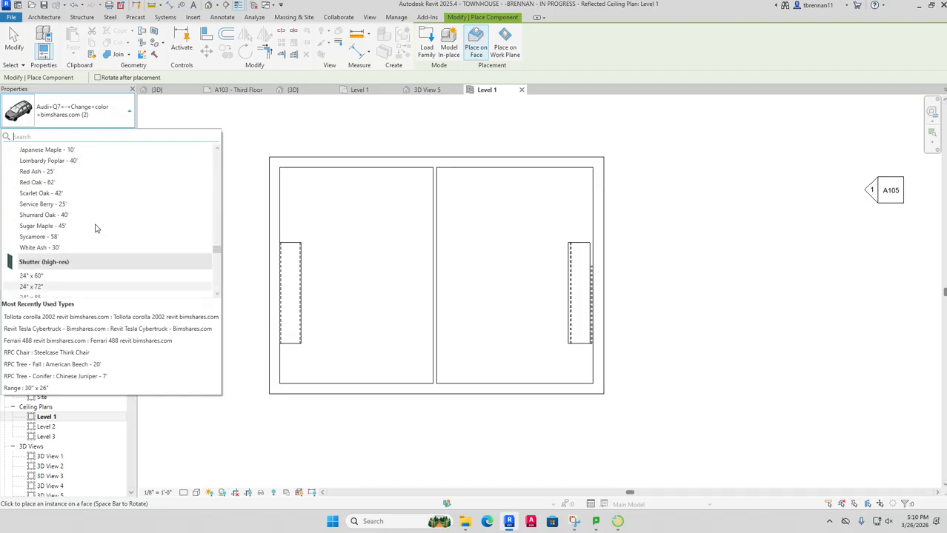
{"action": "scroll", "coordinate": [94, 229], "scroll_direction": "up", "scroll_amount": 8}
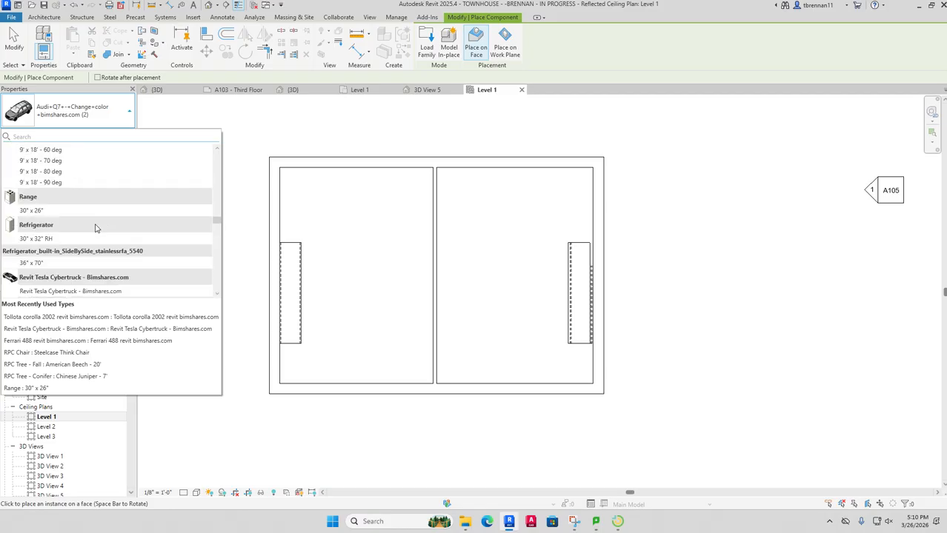
{"action": "scroll", "coordinate": [95, 229], "scroll_direction": "up", "scroll_amount": 8}
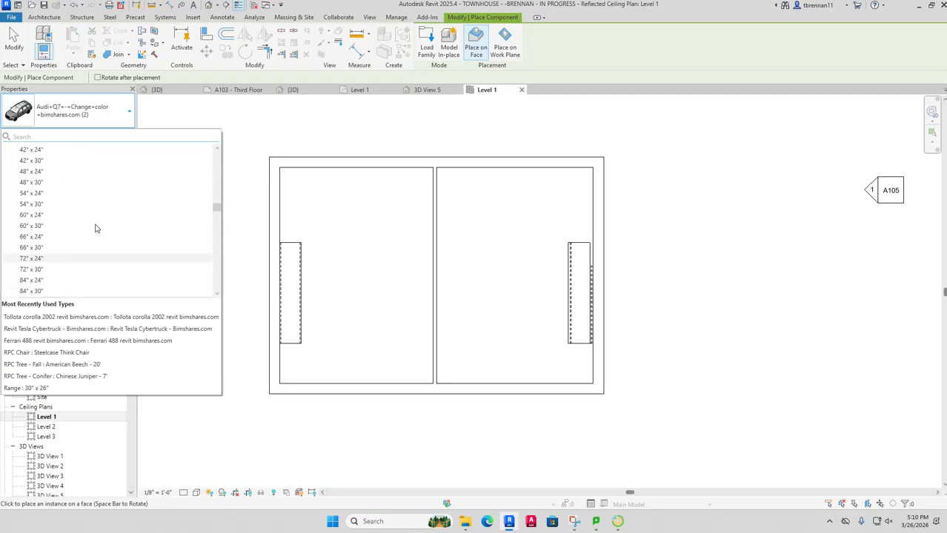
{"action": "scroll", "coordinate": [95, 228], "scroll_direction": "up", "scroll_amount": 5}
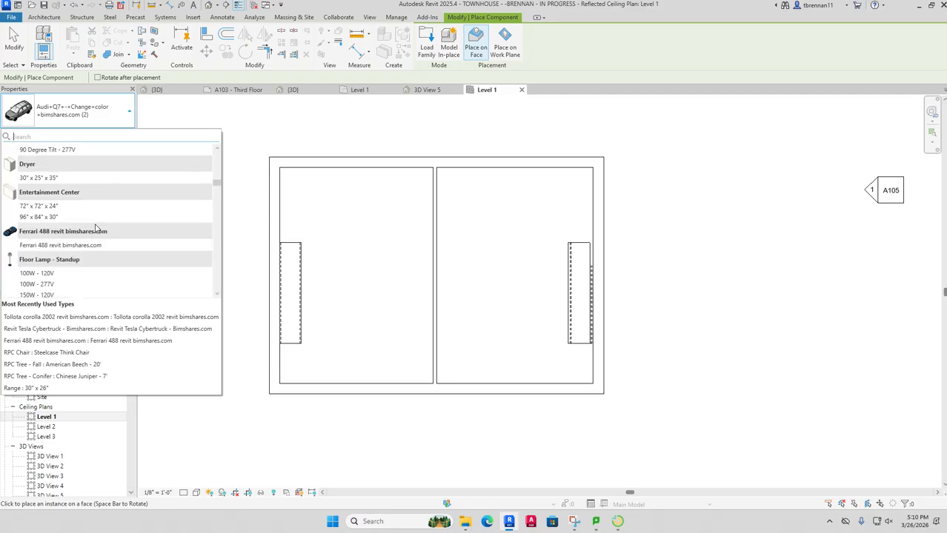
{"action": "scroll", "coordinate": [95, 229], "scroll_direction": "down", "scroll_amount": 1}
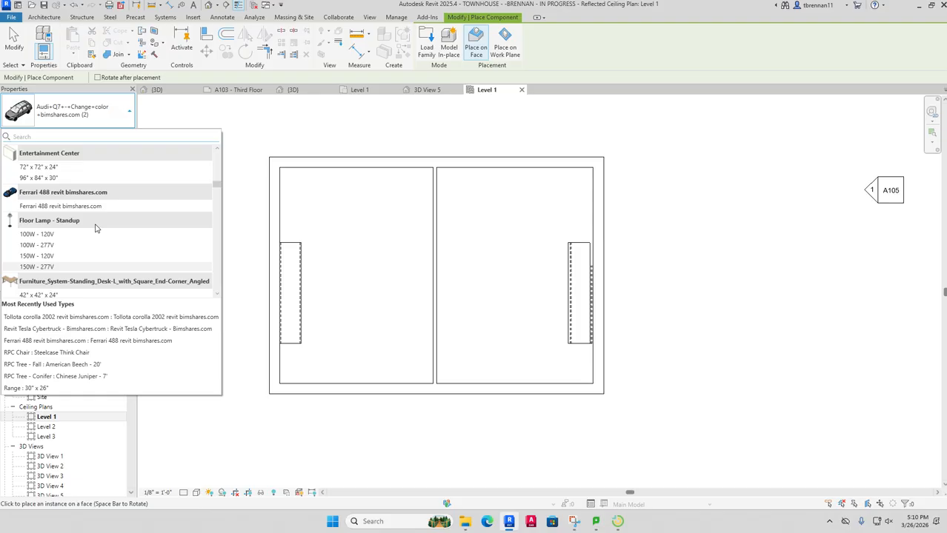
{"action": "scroll", "coordinate": [95, 229], "scroll_direction": "up", "scroll_amount": 4}
{"action": "scroll", "coordinate": [94, 236], "scroll_direction": "up", "scroll_amount": 1}
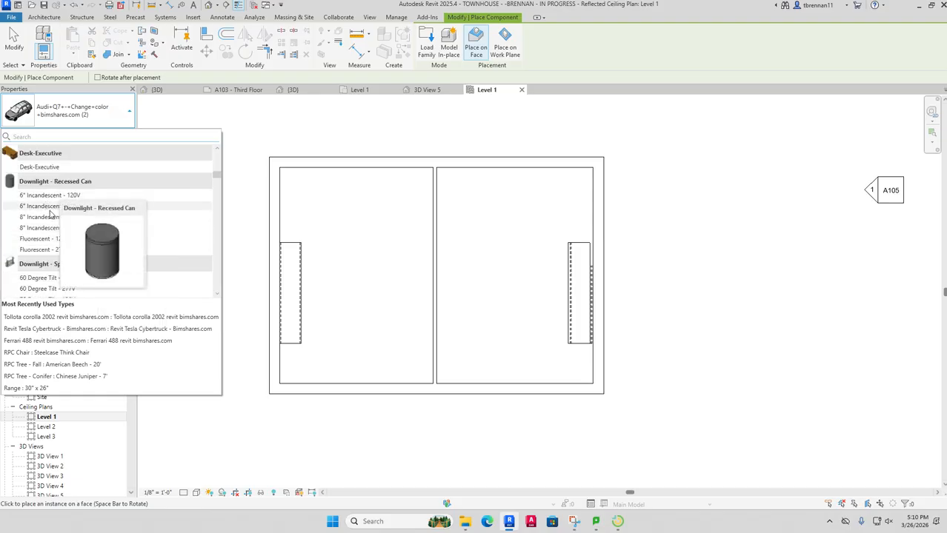
{"action": "left_click", "coordinate": [58, 228]}
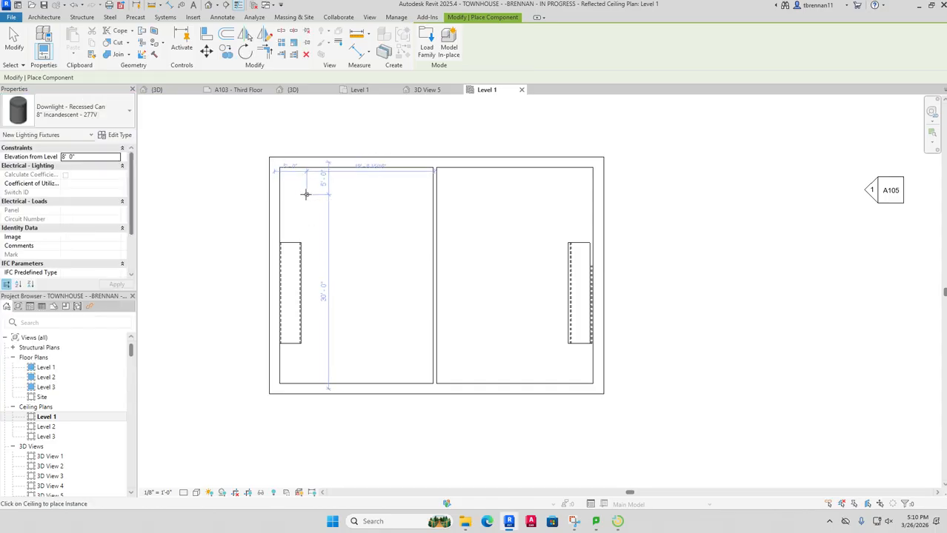
Step: Place one downlight in the left unit's ceiling, about 3' 6" below the rectangular opening and 21' 9" from the party wall, and end placement
{"action": "left_click", "coordinate": [294, 366]}
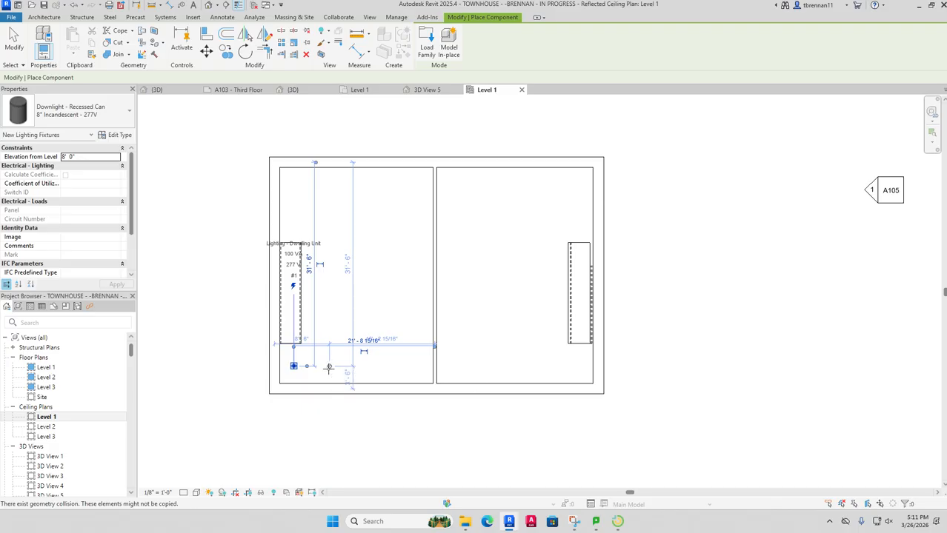
{"action": "scroll", "coordinate": [328, 367], "scroll_direction": "up", "scroll_amount": 5}
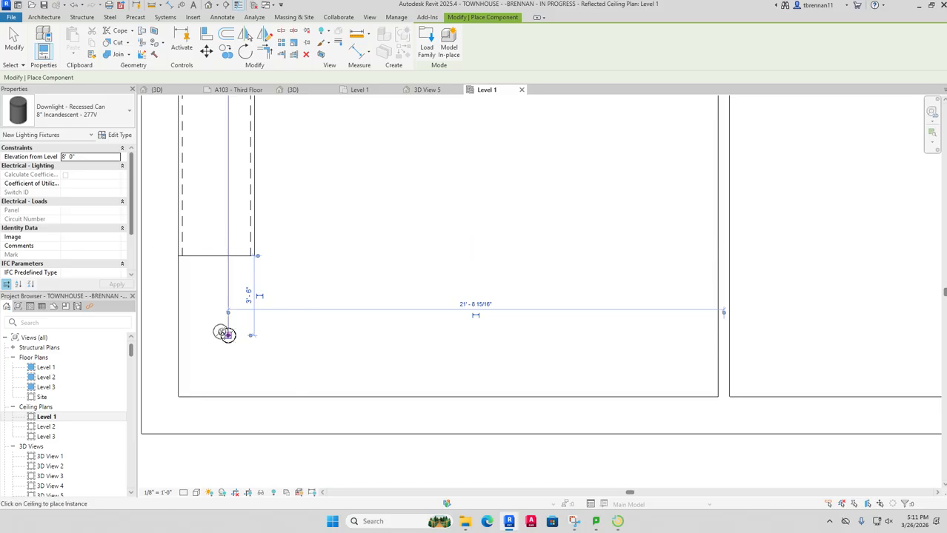
{"action": "left_click", "coordinate": [227, 335]}
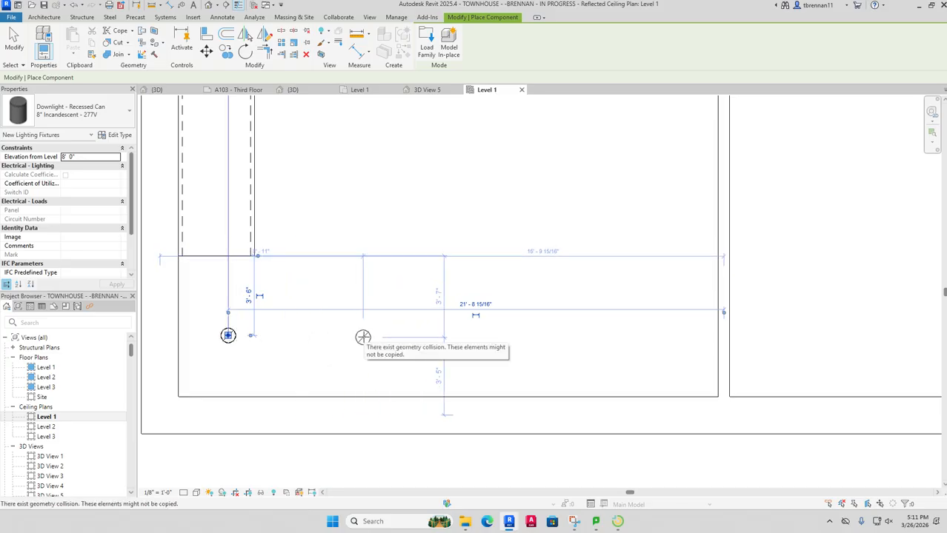
{"action": "key", "text": "Escape"}
{"action": "key", "text": "Escape"}
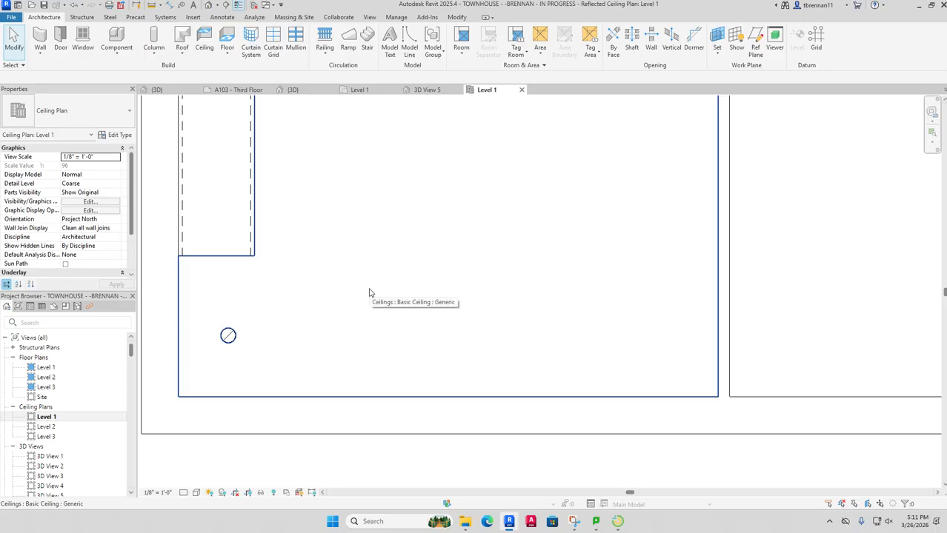
Step: Copy the downlight horizontally three times at about 6' spacing to form a row of four along the left unit's lower wall
{"action": "scroll", "coordinate": [370, 293], "scroll_direction": "down", "scroll_amount": 1}
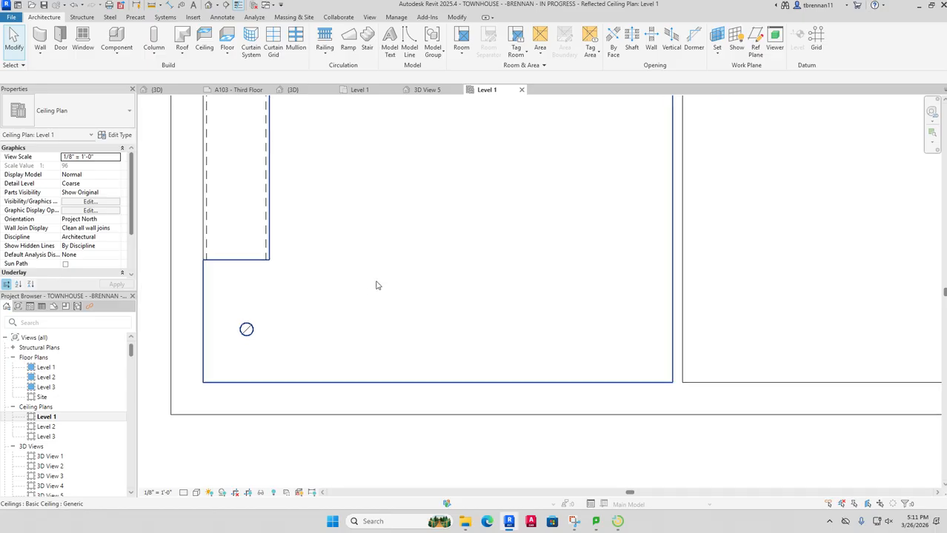
{"action": "left_click", "coordinate": [246, 329]}
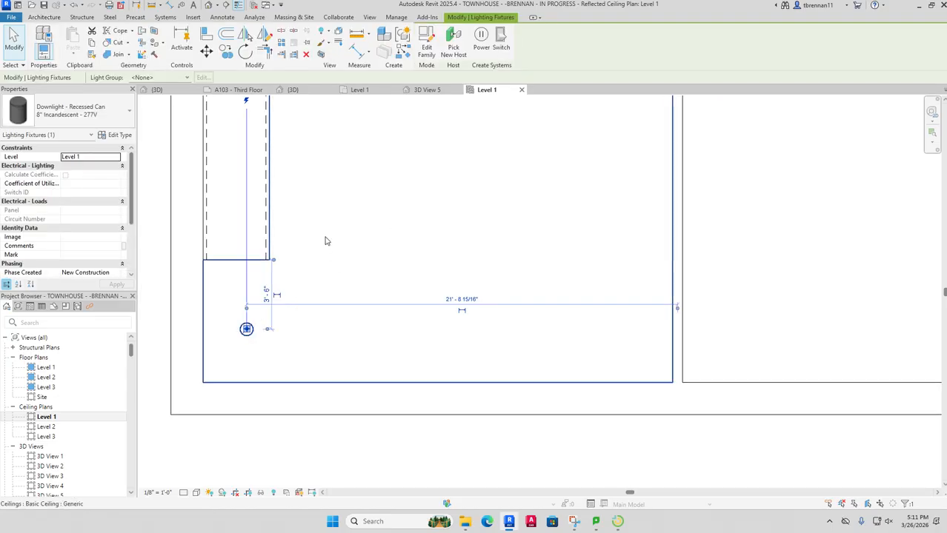
{"action": "left_click", "coordinate": [227, 55]}
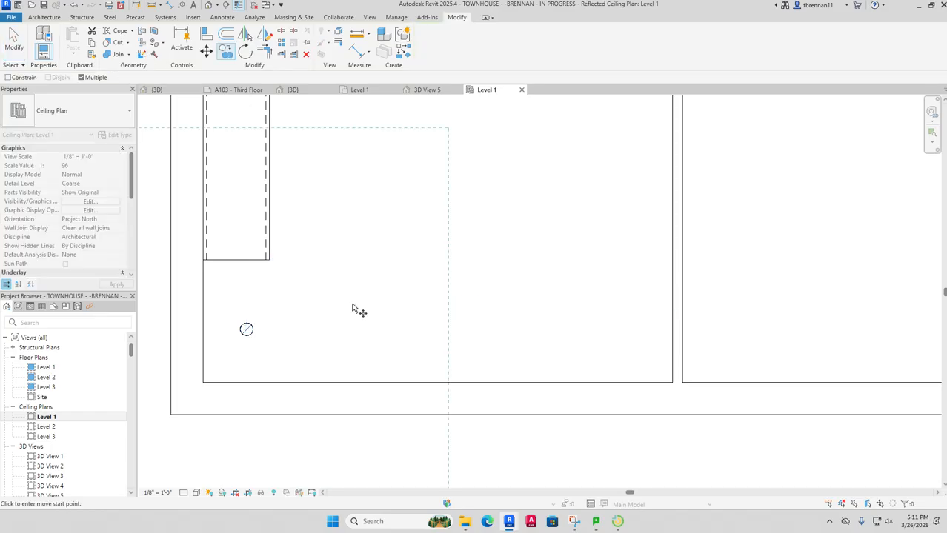
{"action": "left_click", "coordinate": [247, 330]}
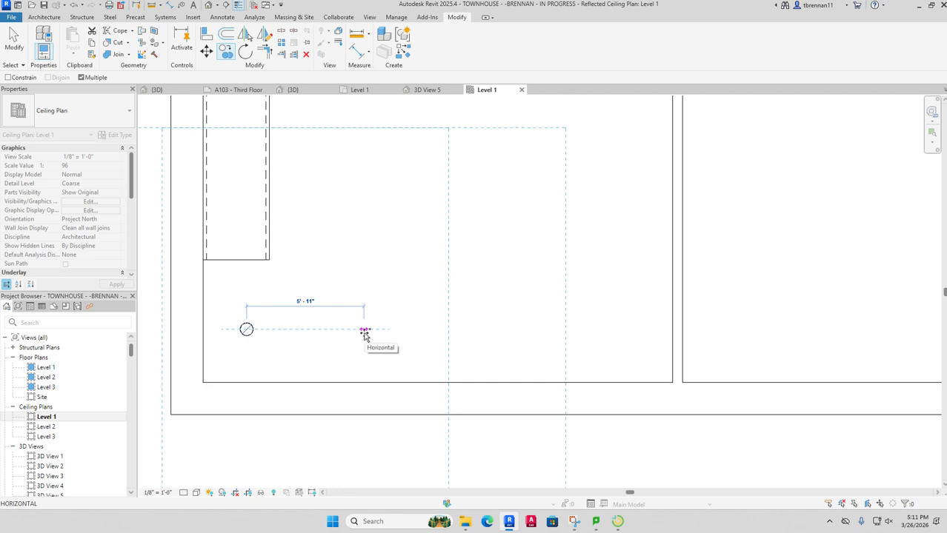
{"action": "left_click", "coordinate": [365, 329]}
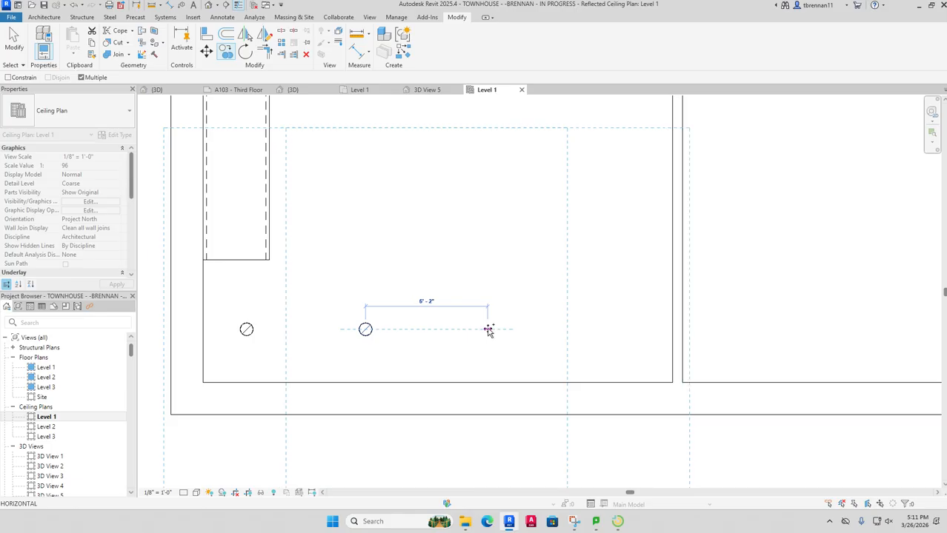
{"action": "left_click", "coordinate": [484, 330]}
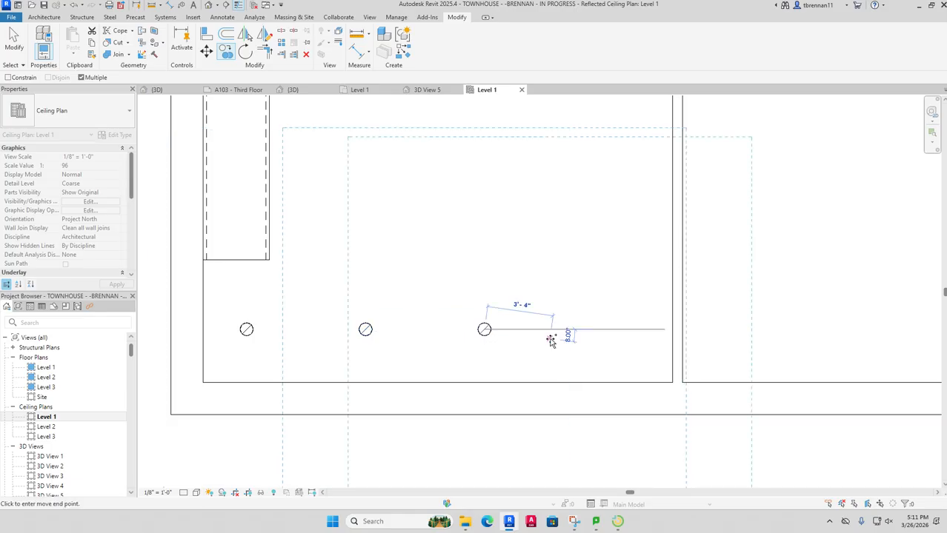
{"action": "left_click", "coordinate": [604, 331]}
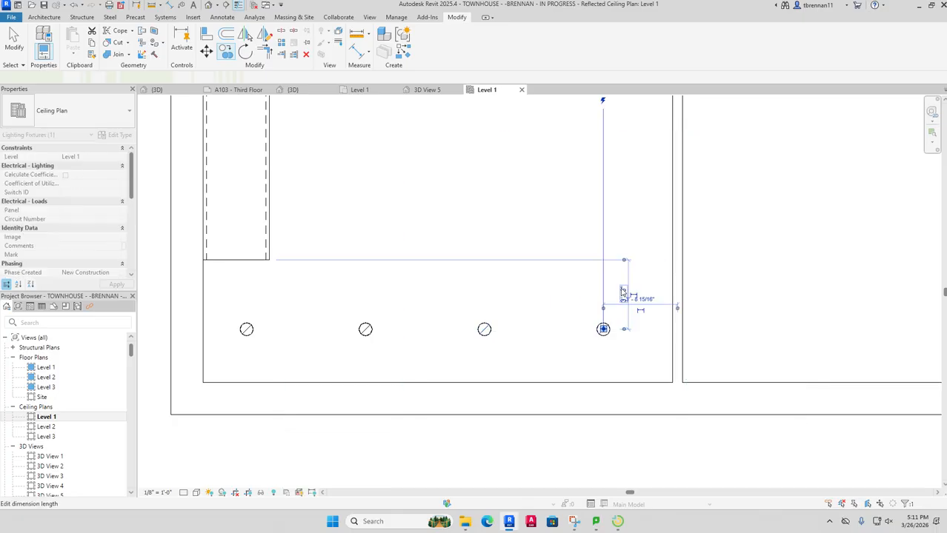
{"action": "key", "text": "Escape"}
Step: Copy all four downlights of the left unit's lower row upward three times at 9' spacing, forming four rows
{"action": "scroll", "coordinate": [563, 319], "scroll_direction": "down", "scroll_amount": 2}
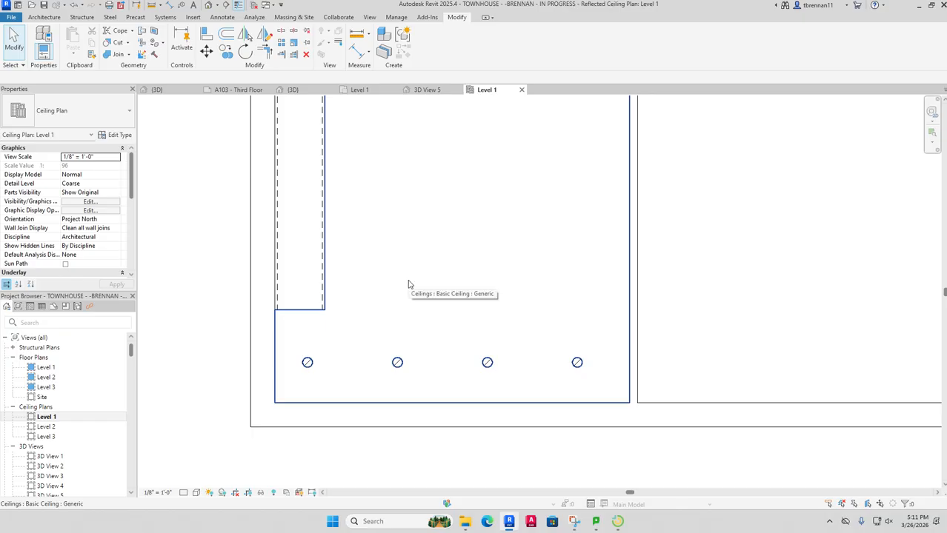
{"action": "left_click", "coordinate": [307, 363]}
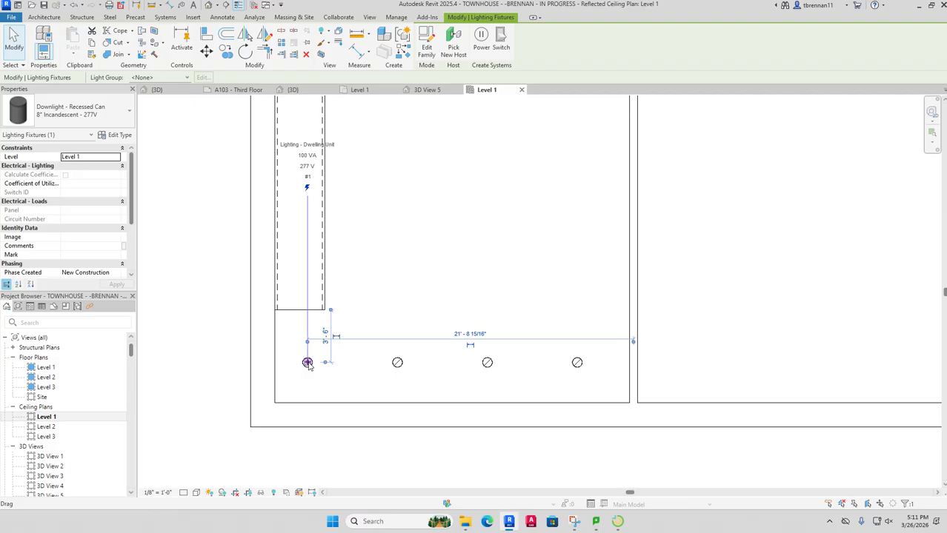
{"action": "right_click", "coordinate": [307, 363]}
{"action": "mouse_move", "coordinate": [373, 216]}
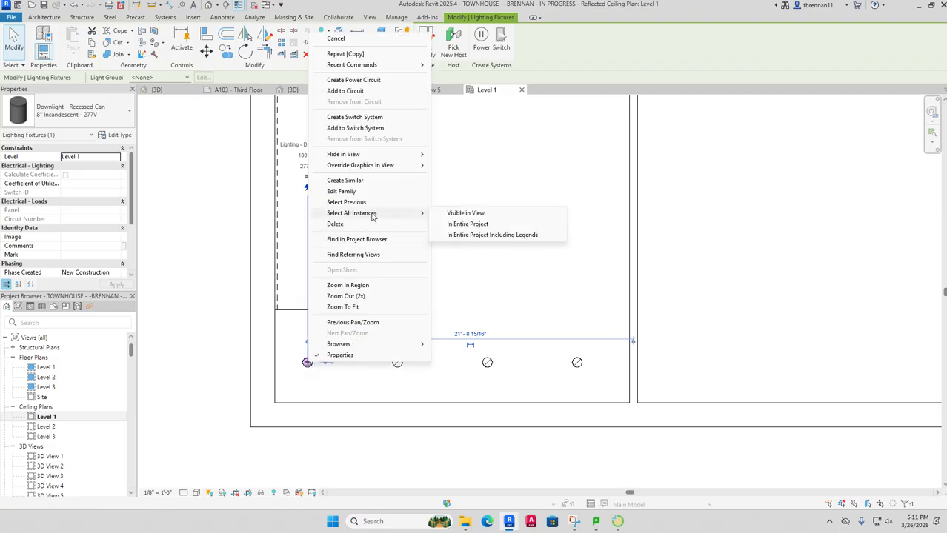
{"action": "left_click", "coordinate": [465, 213]}
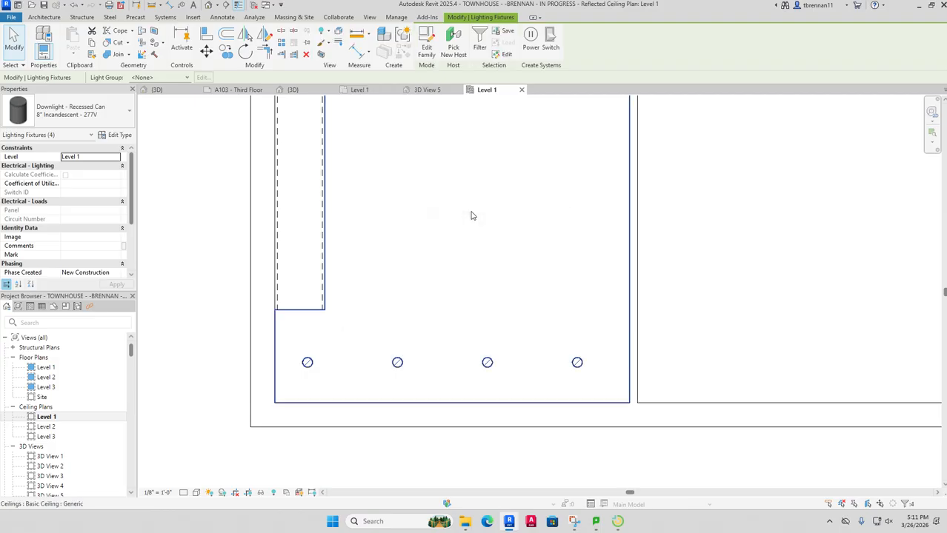
{"action": "key", "text": "c"}
{"action": "key", "text": "o"}
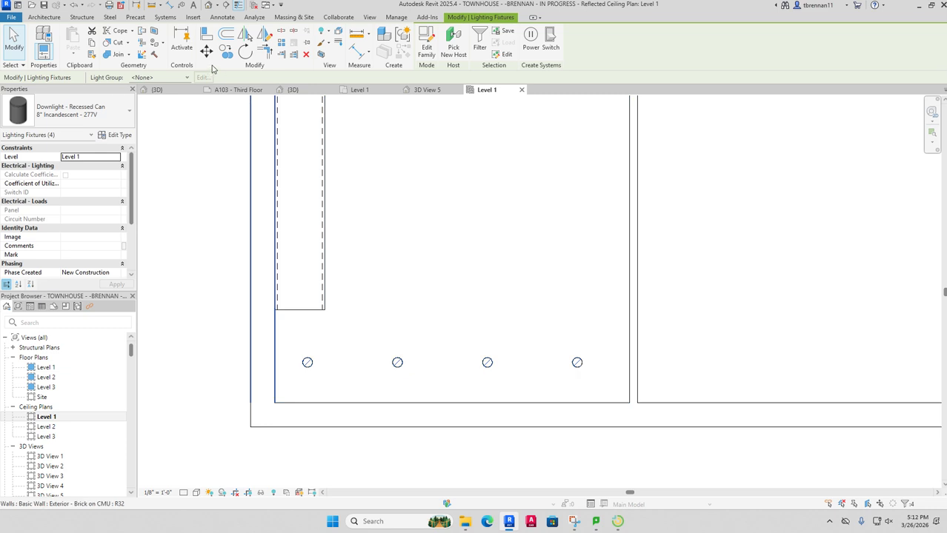
{"action": "left_click", "coordinate": [487, 363]}
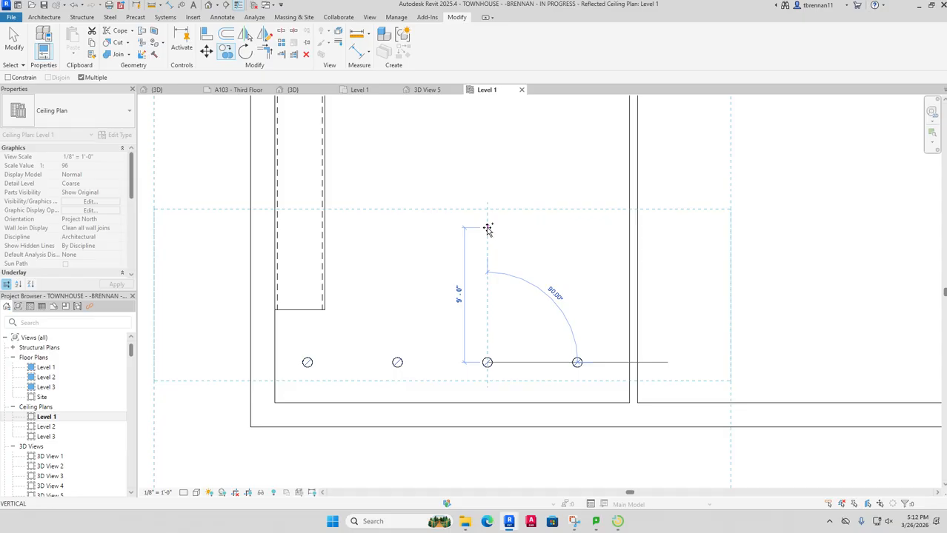
{"action": "scroll", "coordinate": [488, 233], "scroll_direction": "down", "scroll_amount": 2}
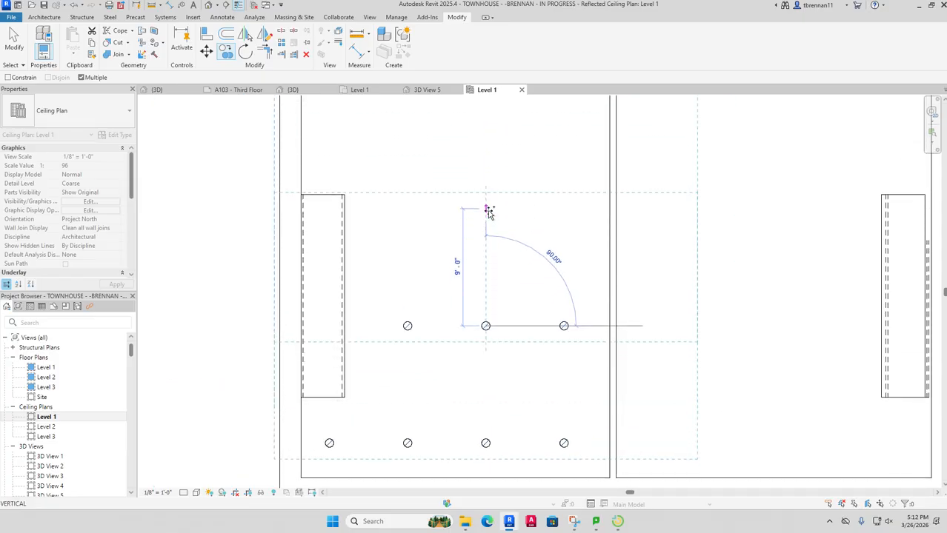
{"action": "left_click", "coordinate": [488, 211]}
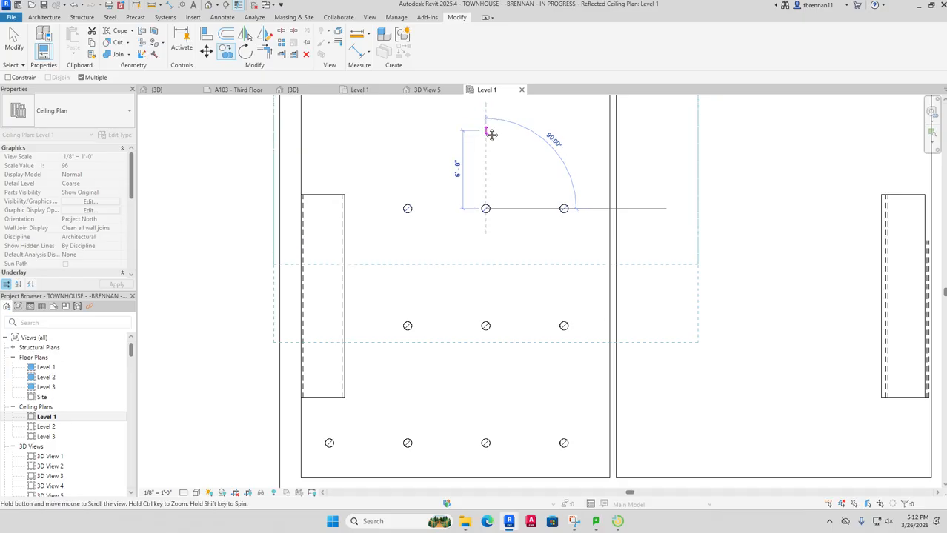
{"action": "left_click_drag", "start_coordinate": [492, 135], "coordinate": [481, 218]}
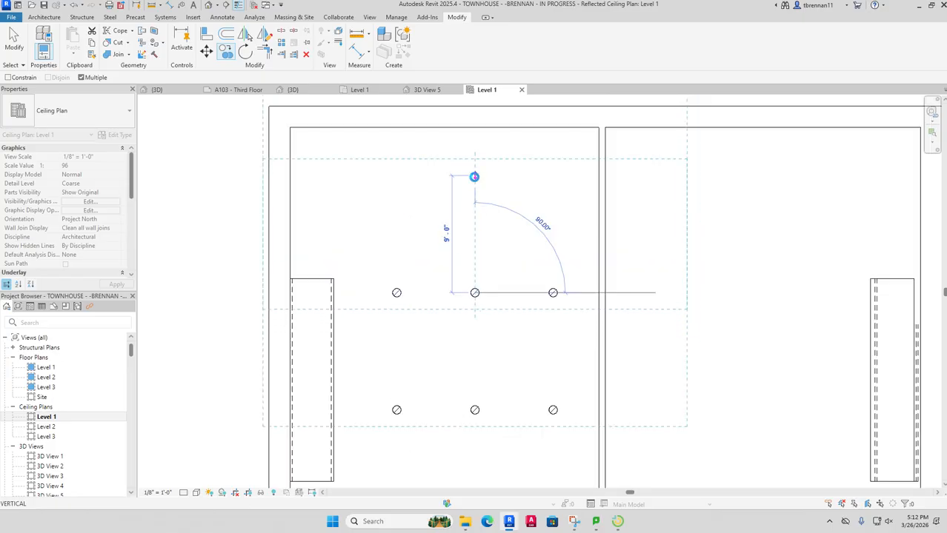
{"action": "left_click", "coordinate": [475, 186]}
{"action": "key", "text": "Escape"}
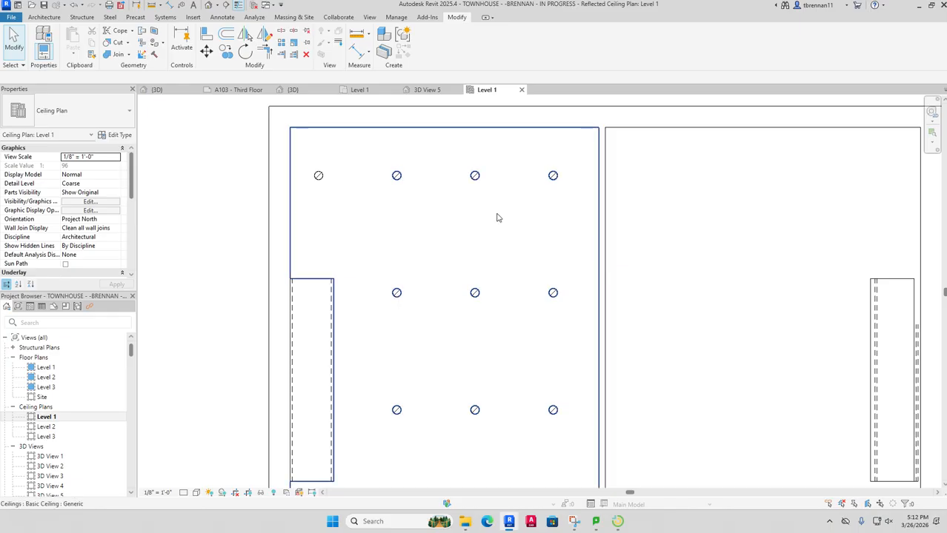
Step: Open 3D View 5 and set the ceiling's height offset from level to 7' 11"
{"action": "left_click", "coordinate": [426, 90]}
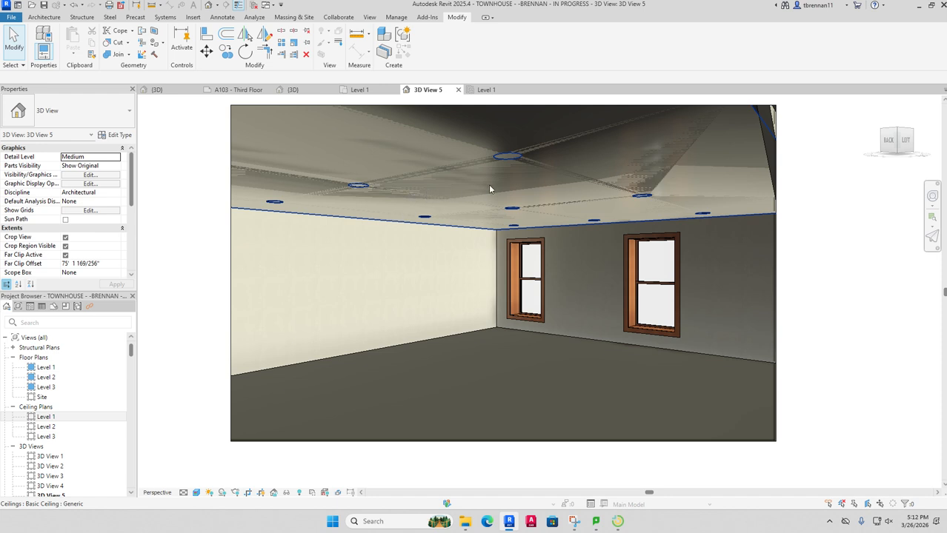
{"action": "left_click", "coordinate": [526, 190]}
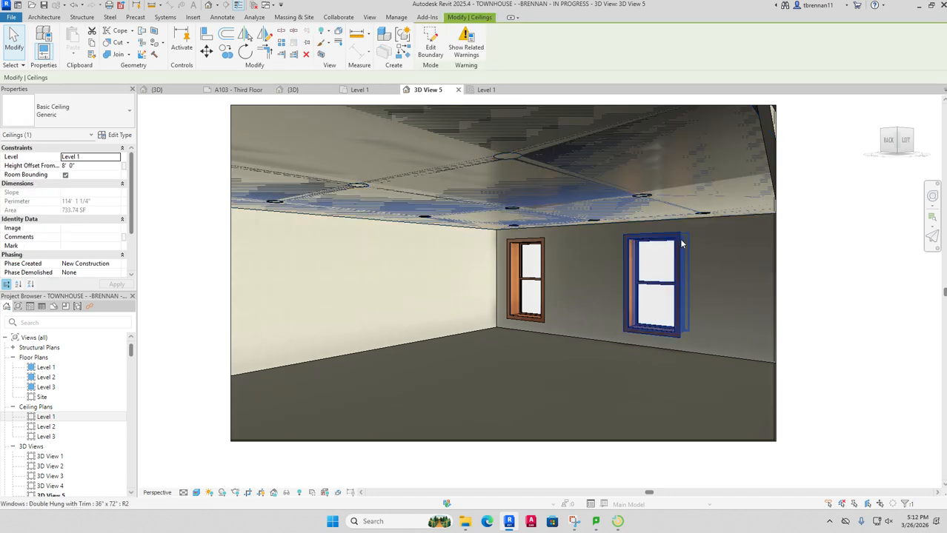
{"action": "key", "text": "Escape"}
{"action": "left_click", "coordinate": [694, 191]}
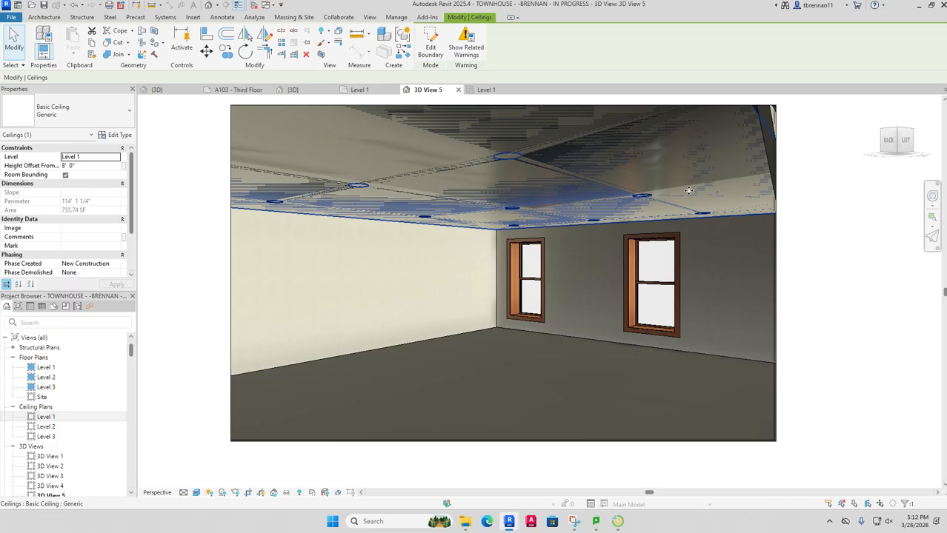
{"action": "left_click", "coordinate": [96, 166]}
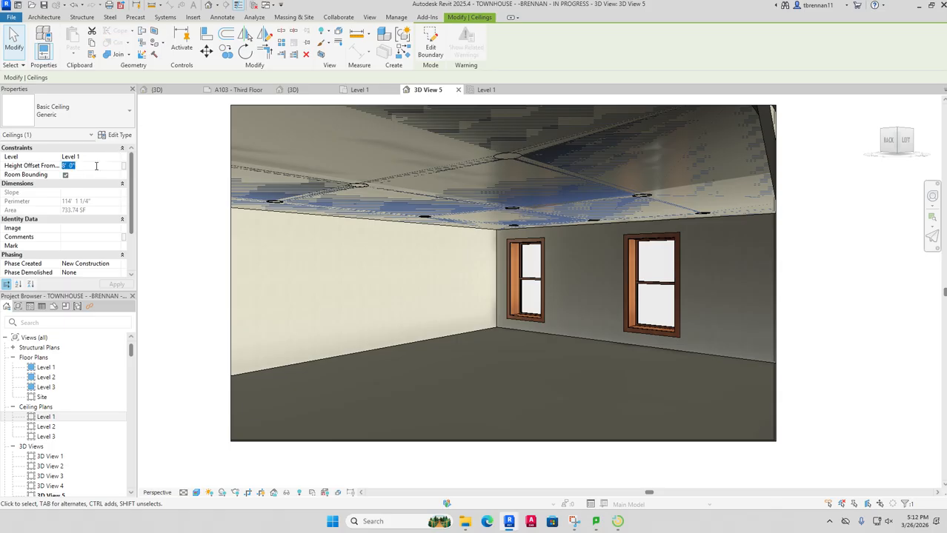
{"action": "type", "text": "7'11"}
{"action": "key", "text": "Return"}
{"action": "key", "text": "Escape"}
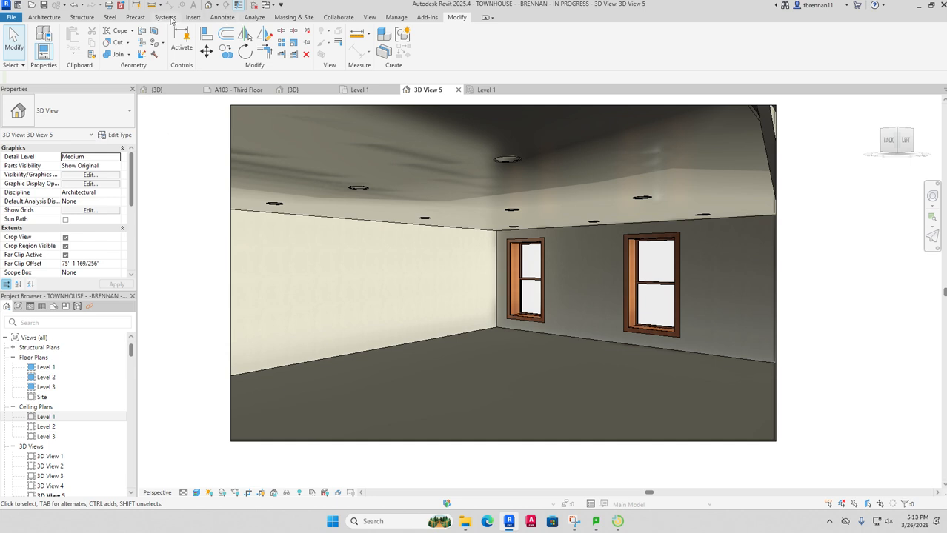
Step: Render 3D View 5 at Medium quality with the Interior: Sun and Artificial lighting scheme
{"action": "left_click", "coordinate": [368, 16]}
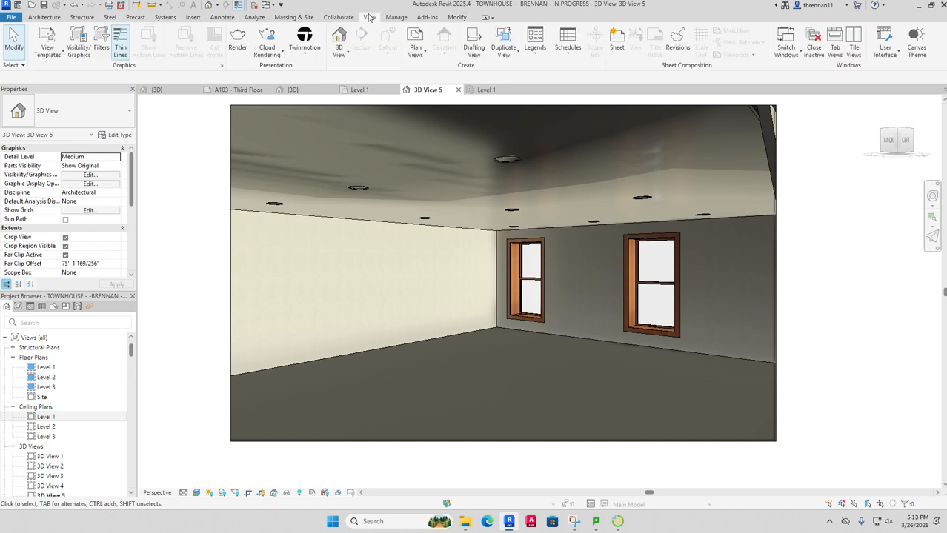
{"action": "left_click", "coordinate": [239, 43]}
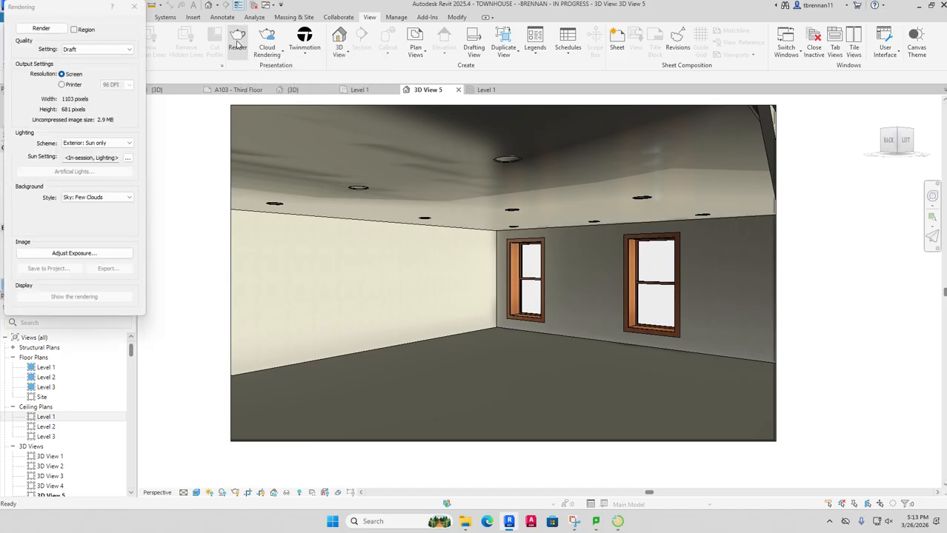
{"action": "left_click", "coordinate": [122, 50]}
{"action": "left_click", "coordinate": [101, 68]}
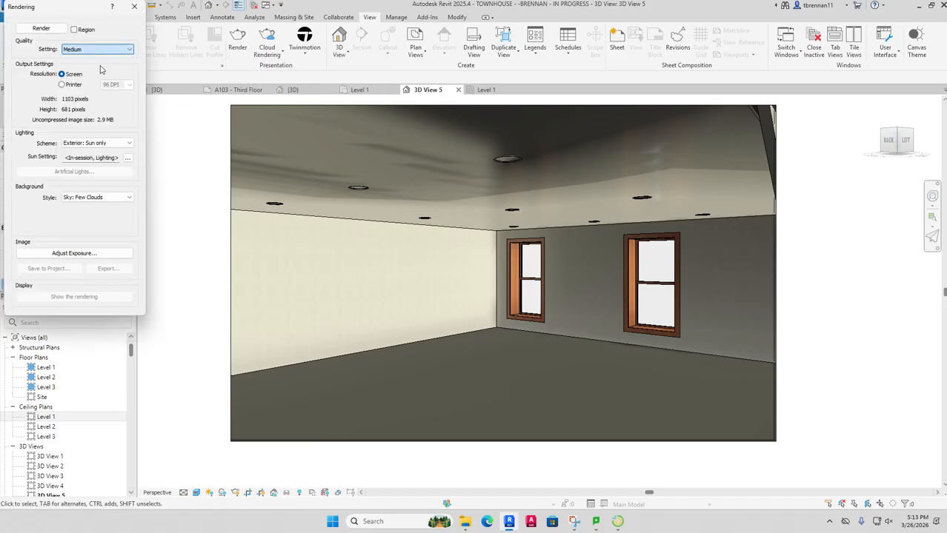
{"action": "left_click", "coordinate": [129, 144]}
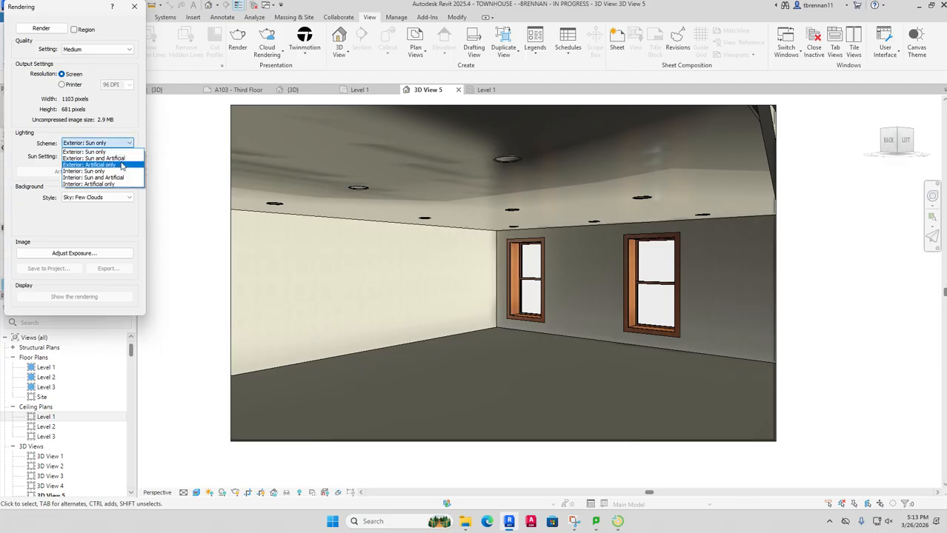
{"action": "left_click", "coordinate": [120, 178]}
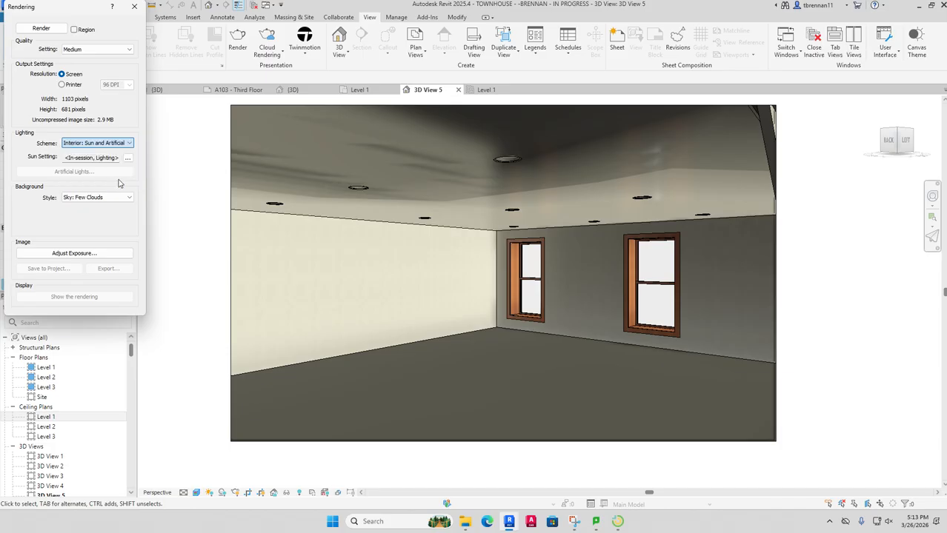
{"action": "left_click", "coordinate": [37, 28]}
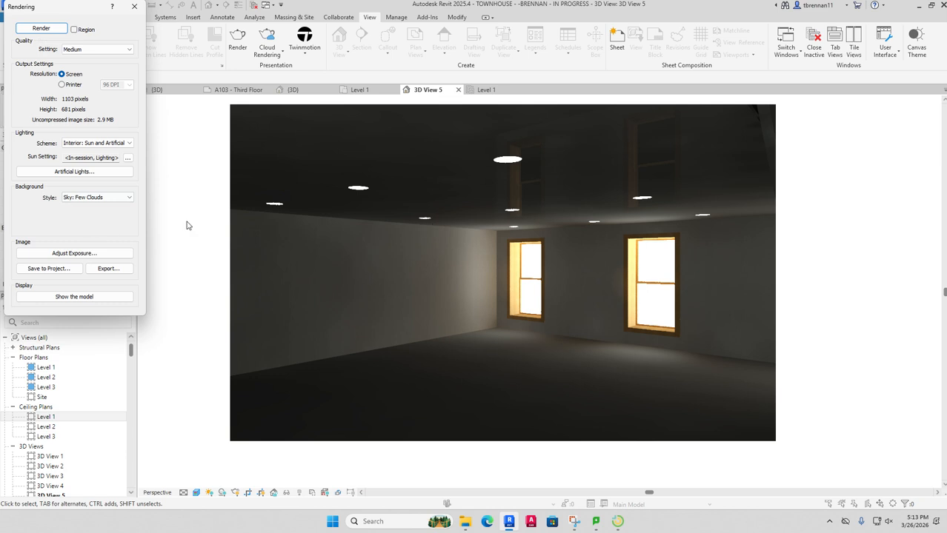
Step: Look through the rendering's artificial lights, brighten the image with an exposure value of about 6.13, and close the rendering settings
{"action": "left_click", "coordinate": [97, 172]}
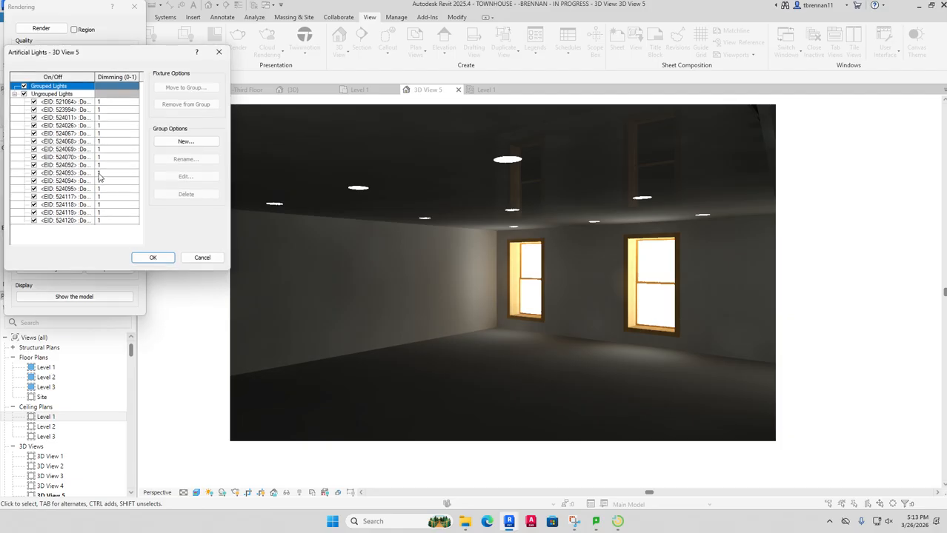
{"action": "left_click", "coordinate": [200, 258]}
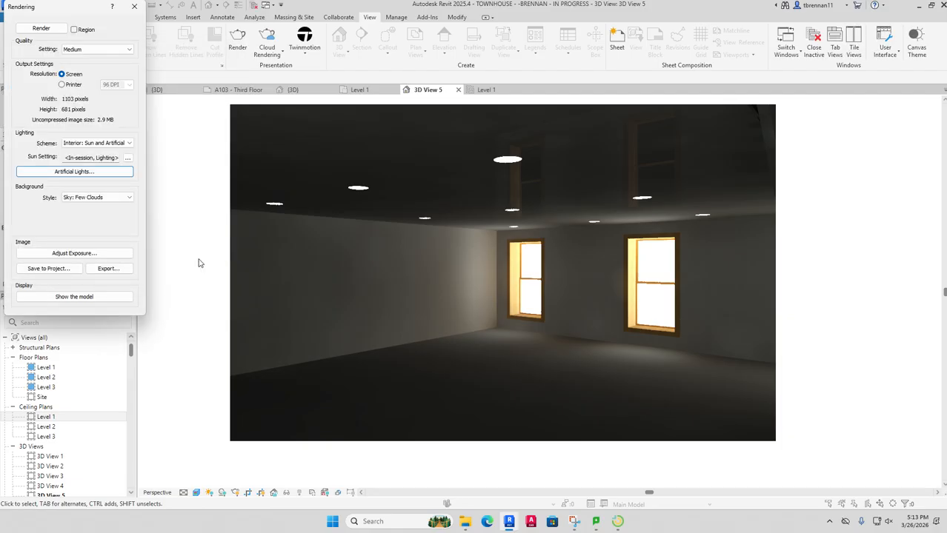
{"action": "left_click", "coordinate": [83, 256]}
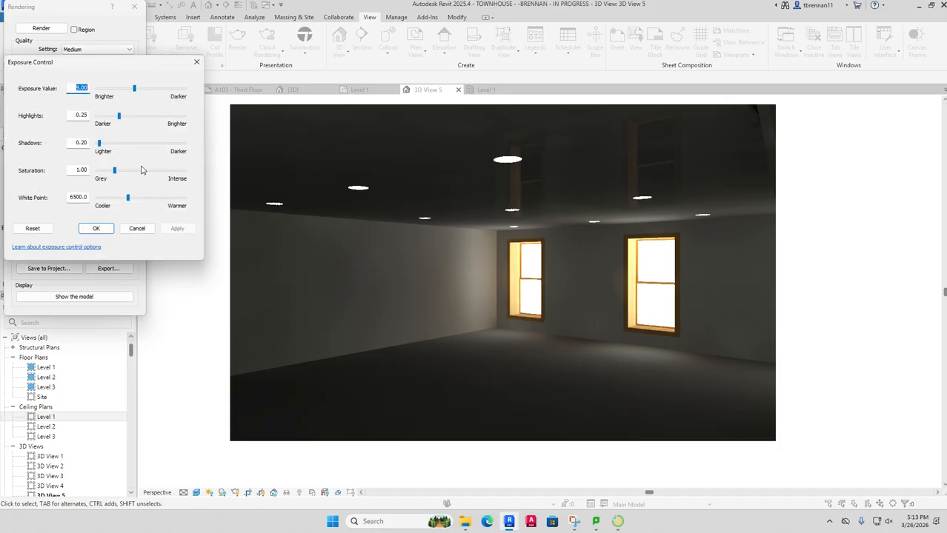
{"action": "left_click_drag", "start_coordinate": [135, 89], "coordinate": [126, 89]}
{"action": "left_click", "coordinate": [178, 229]}
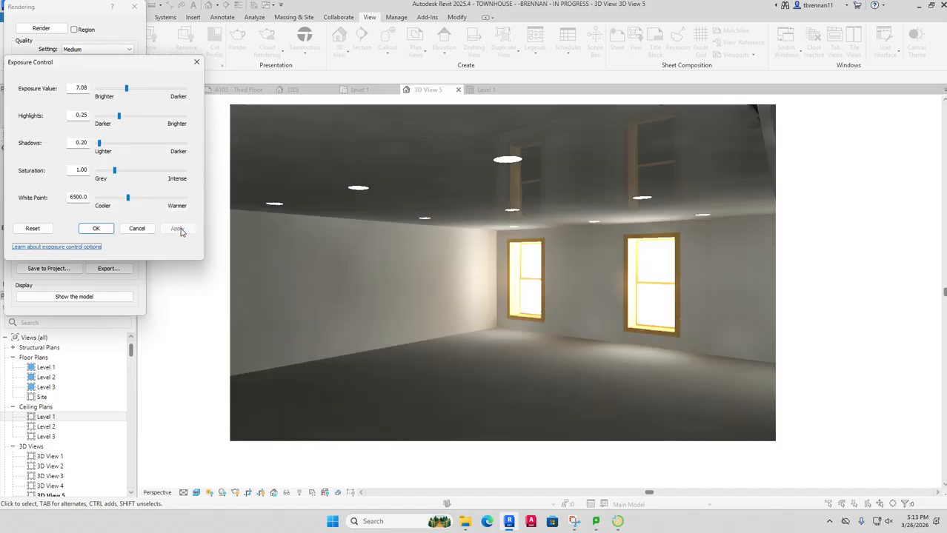
{"action": "left_click", "coordinate": [124, 89]}
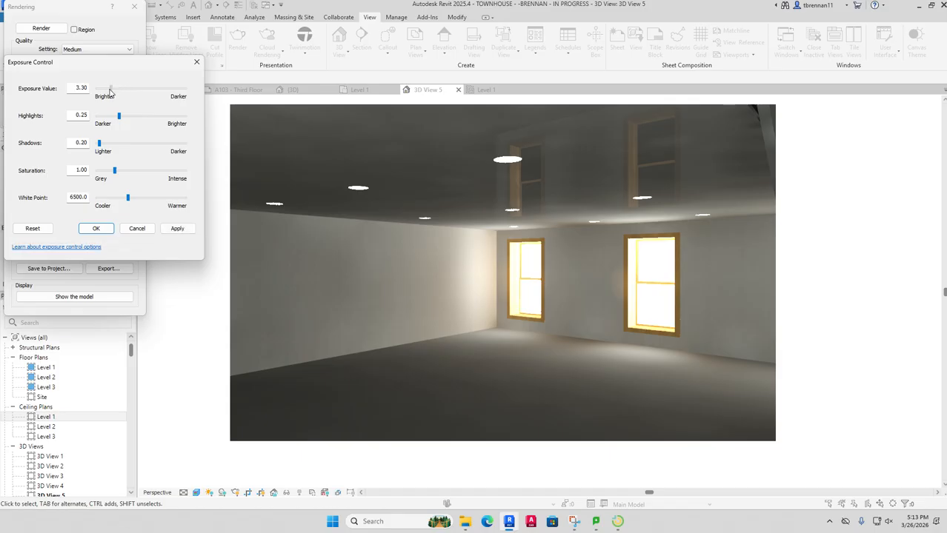
{"action": "left_click_drag", "start_coordinate": [109, 89], "coordinate": [122, 89]}
{"action": "left_click", "coordinate": [177, 230]}
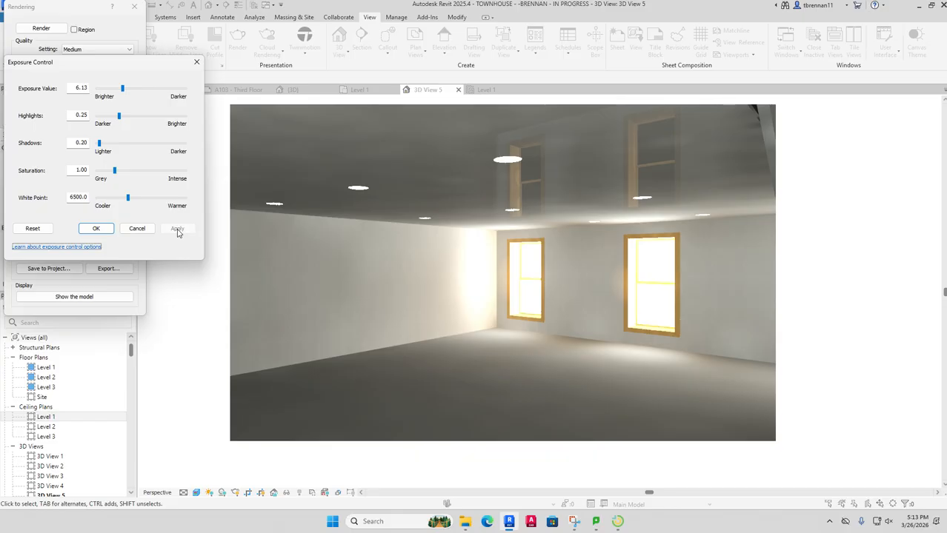
{"action": "left_click", "coordinate": [96, 228]}
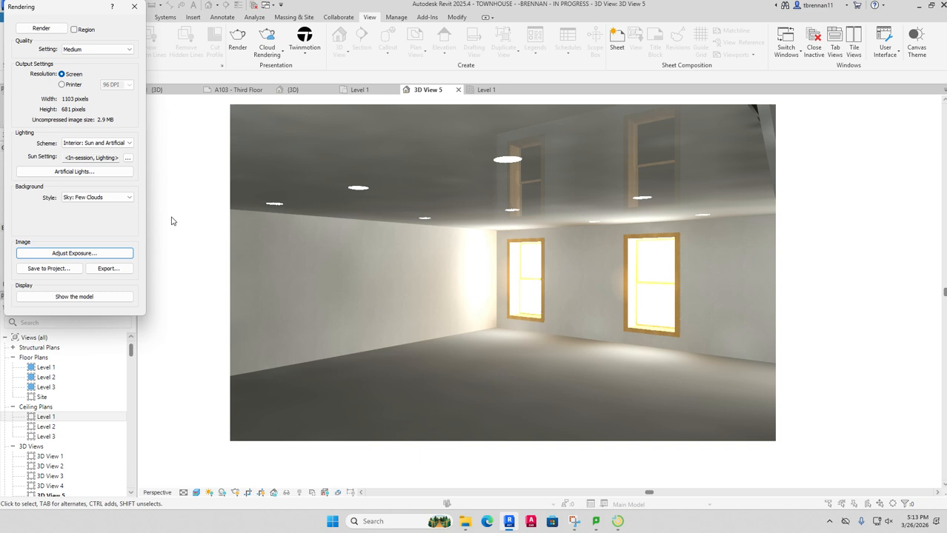
{"action": "left_click", "coordinate": [134, 6]}
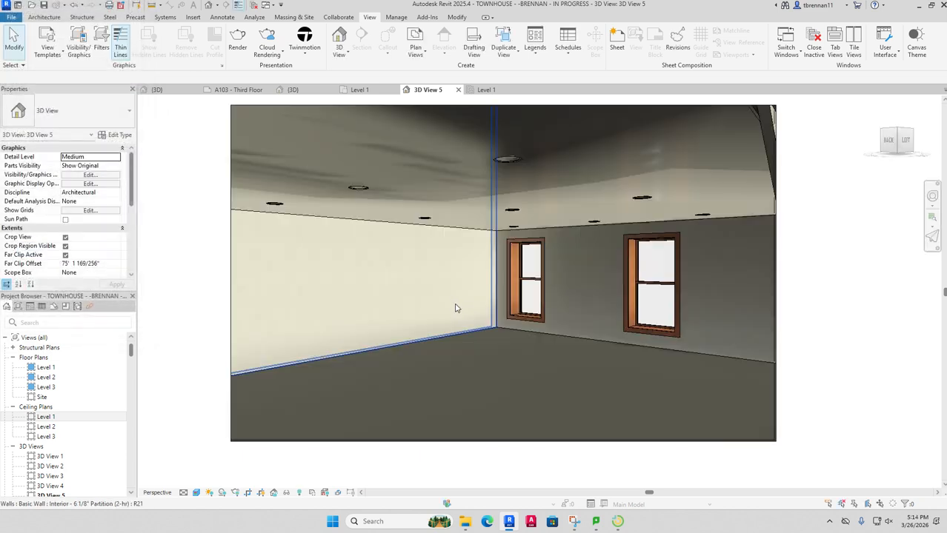
Step: Select all recessed can downlights visible in 3D View 5 and look through their instance and type properties
{"action": "right_click", "coordinate": [360, 194]}
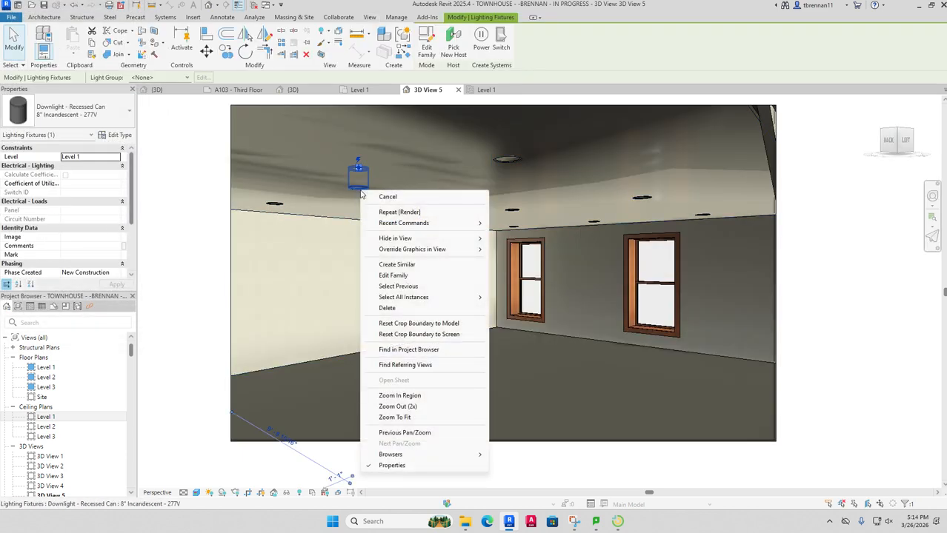
{"action": "mouse_move", "coordinate": [427, 298]}
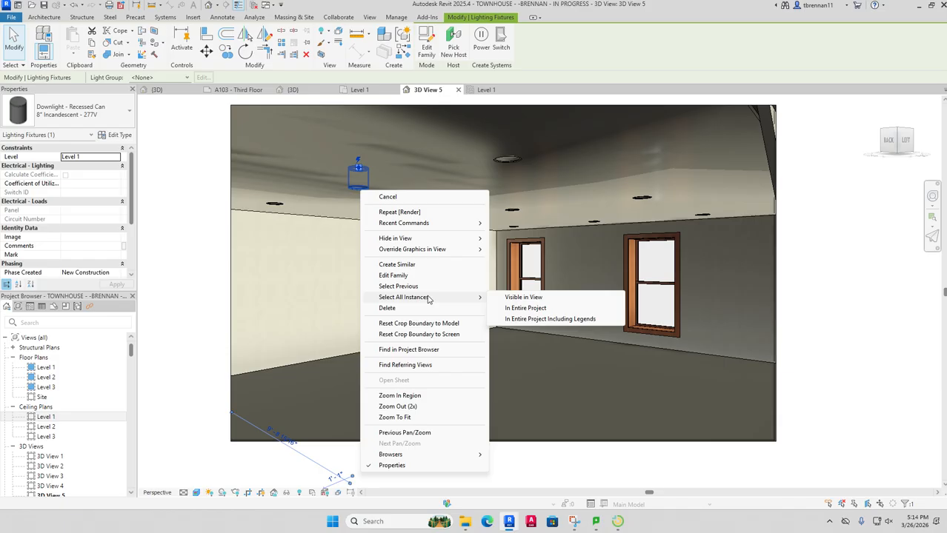
{"action": "left_click", "coordinate": [520, 299]}
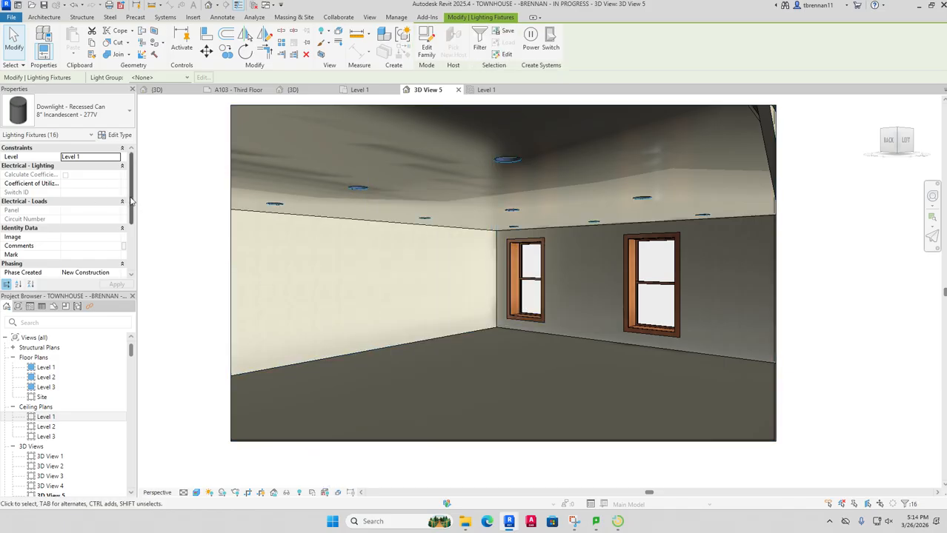
{"action": "left_click_drag", "start_coordinate": [130, 200], "coordinate": [131, 263]}
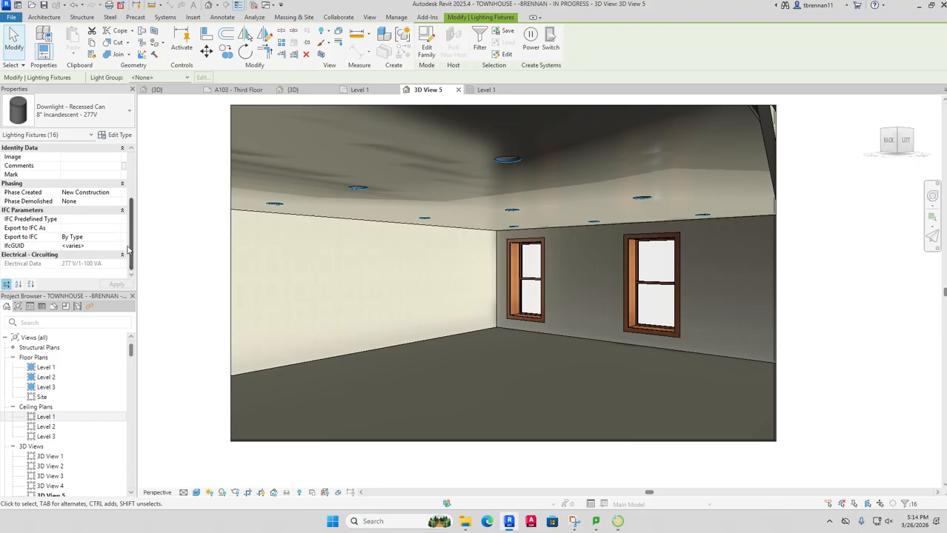
{"action": "left_click_drag", "start_coordinate": [132, 253], "coordinate": [143, 221]}
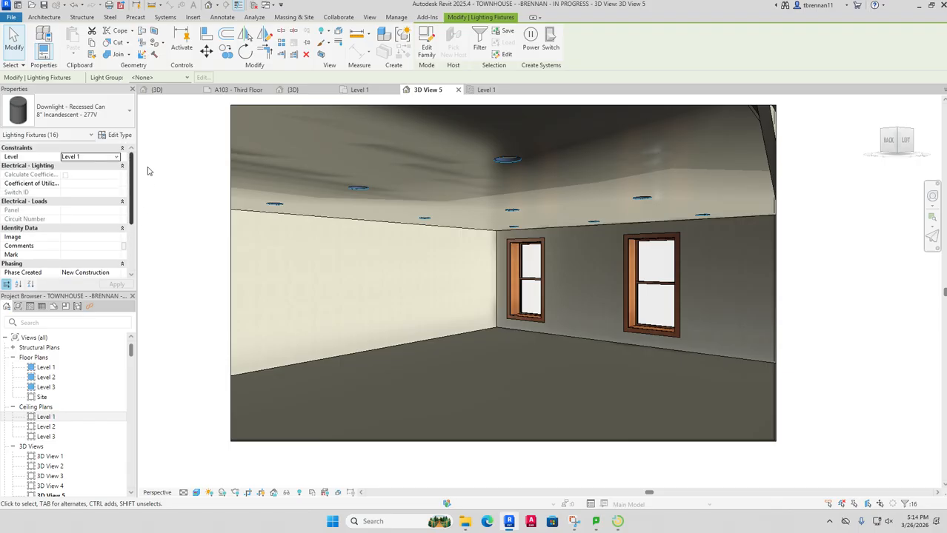
{"action": "left_click", "coordinate": [119, 137]}
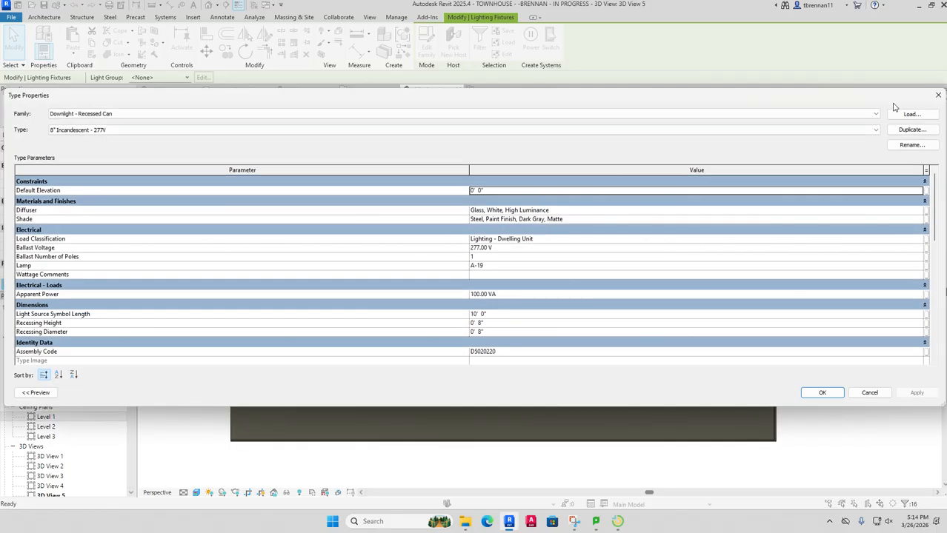
{"action": "left_click", "coordinate": [938, 95]}
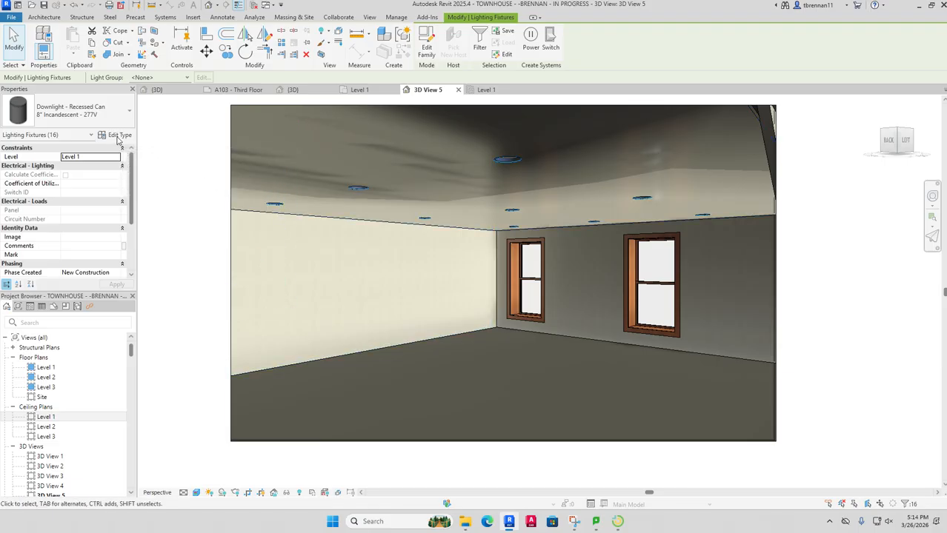
Step: Set the initial intensity of the 8" Incandescent - 277V downlight type to a wattage of 200 W
{"action": "left_click", "coordinate": [118, 137]}
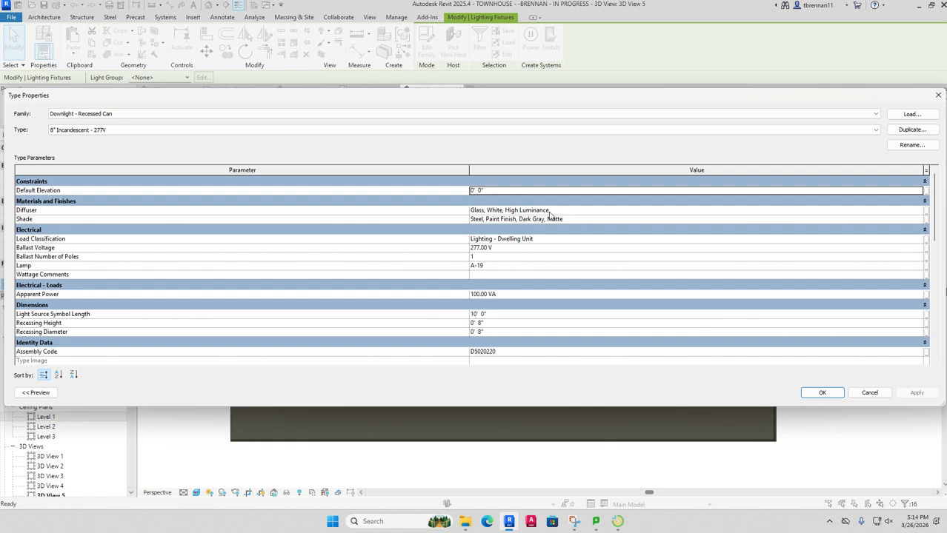
{"action": "scroll", "coordinate": [549, 237], "scroll_direction": "down", "scroll_amount": 2}
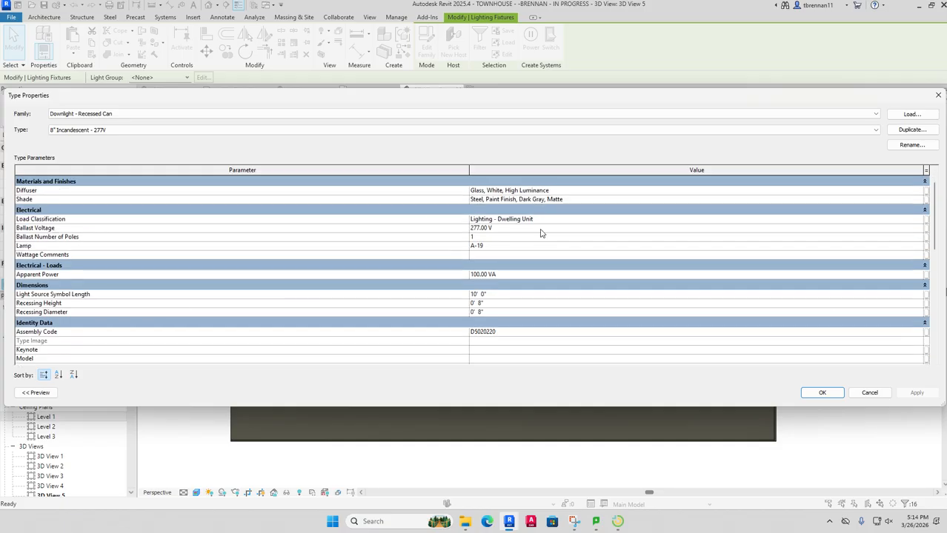
{"action": "scroll", "coordinate": [524, 278], "scroll_direction": "down", "scroll_amount": 10}
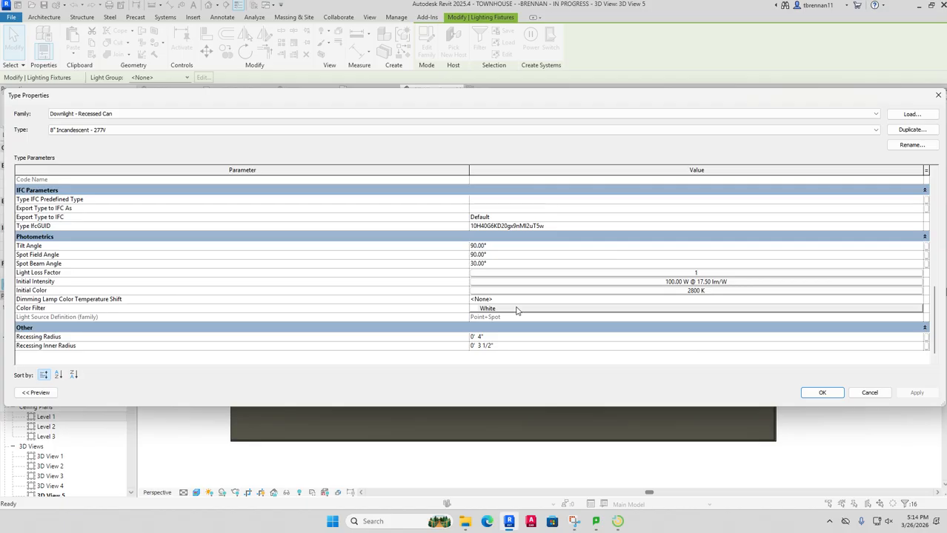
{"action": "left_click", "coordinate": [651, 283]}
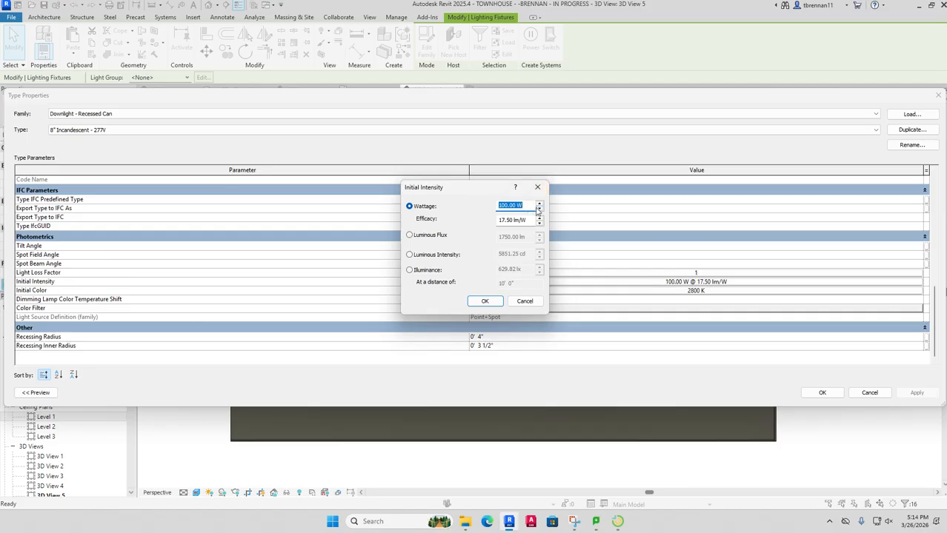
{"action": "type", "text": "200"}
{"action": "left_click", "coordinate": [484, 300]}
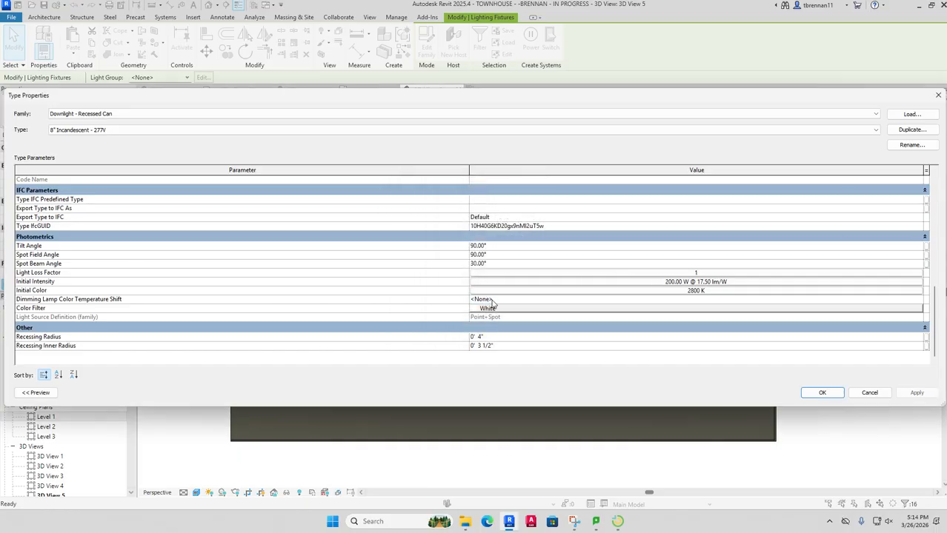
{"action": "left_click", "coordinate": [820, 391]}
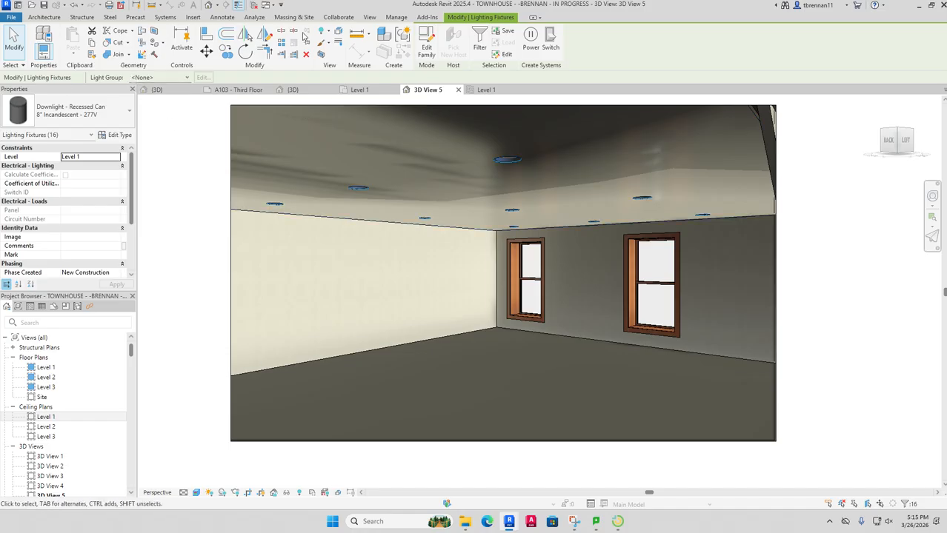
Step: Render 3D View 5 at Medium quality with the brighter downlights
{"action": "left_click", "coordinate": [369, 19]}
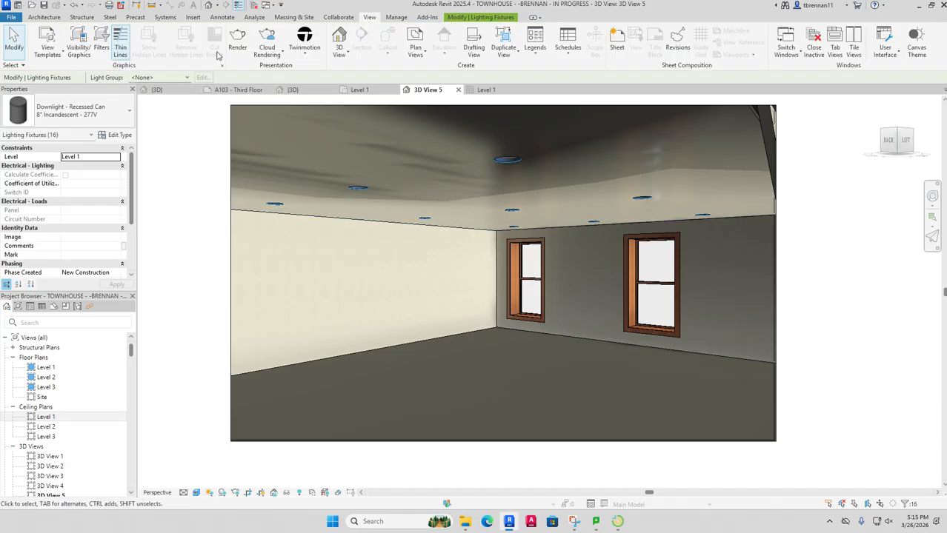
{"action": "left_click", "coordinate": [238, 44]}
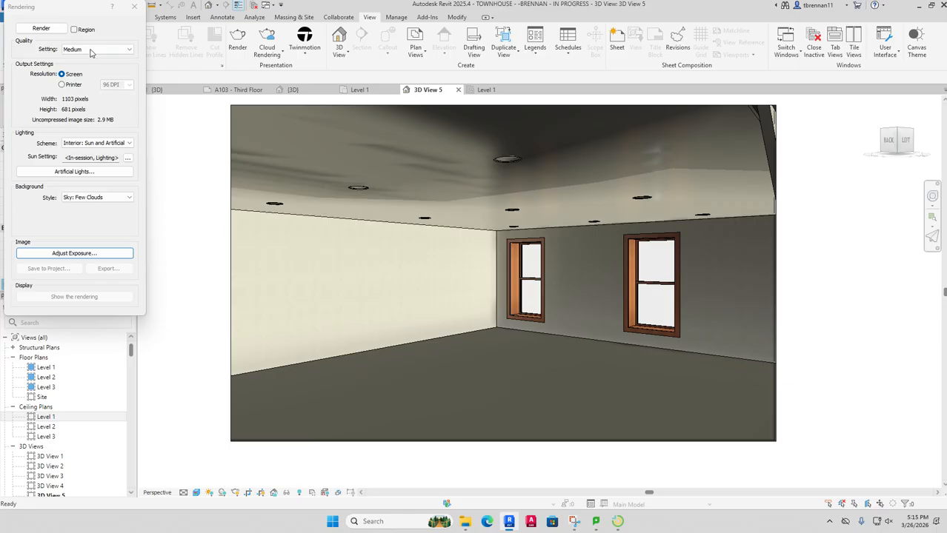
{"action": "left_click", "coordinate": [54, 27]}
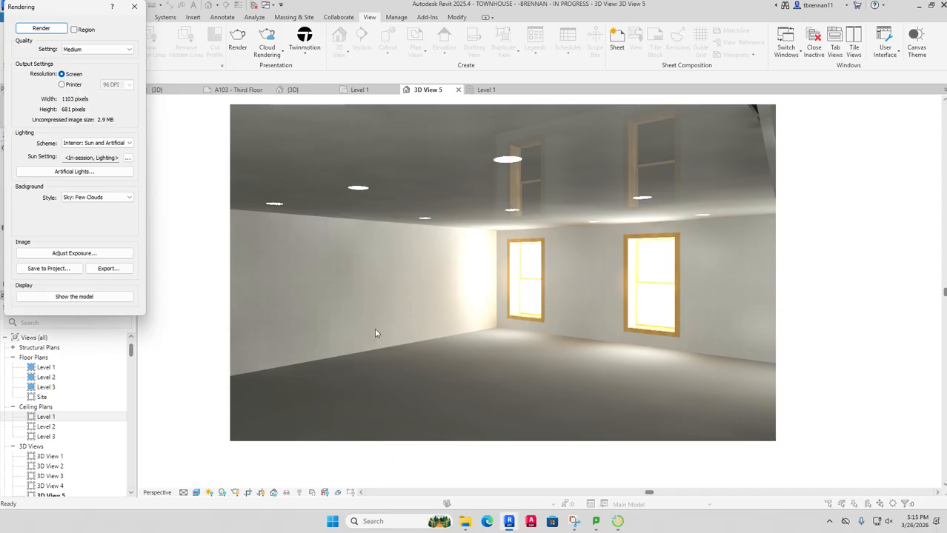
Step: Adjust the rendering's exposure to a saturation of about 0.70 and a white point of about 8177.5, and close the rendering settings
{"action": "left_click", "coordinate": [101, 254]}
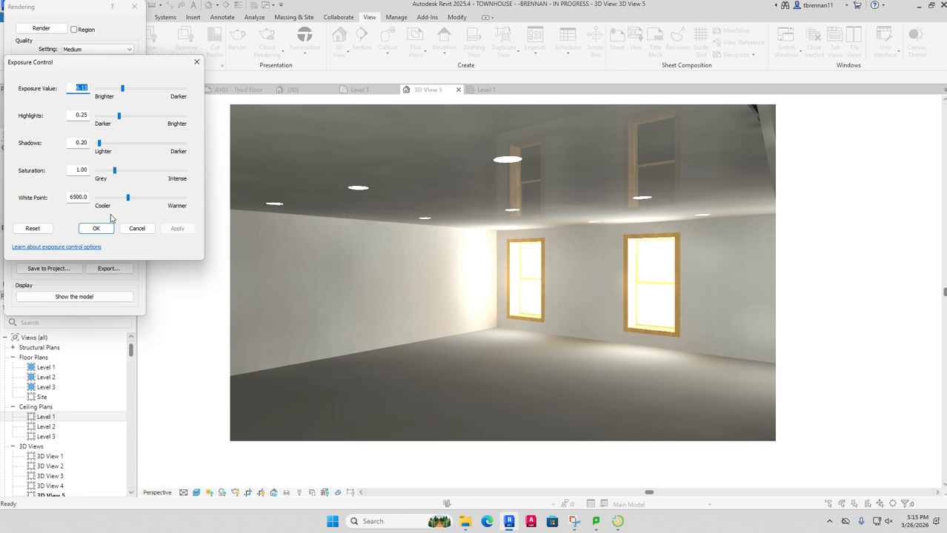
{"action": "left_click", "coordinate": [115, 173]}
{"action": "left_click_drag", "start_coordinate": [114, 174], "coordinate": [126, 172]}
{"action": "left_click", "coordinate": [178, 229]}
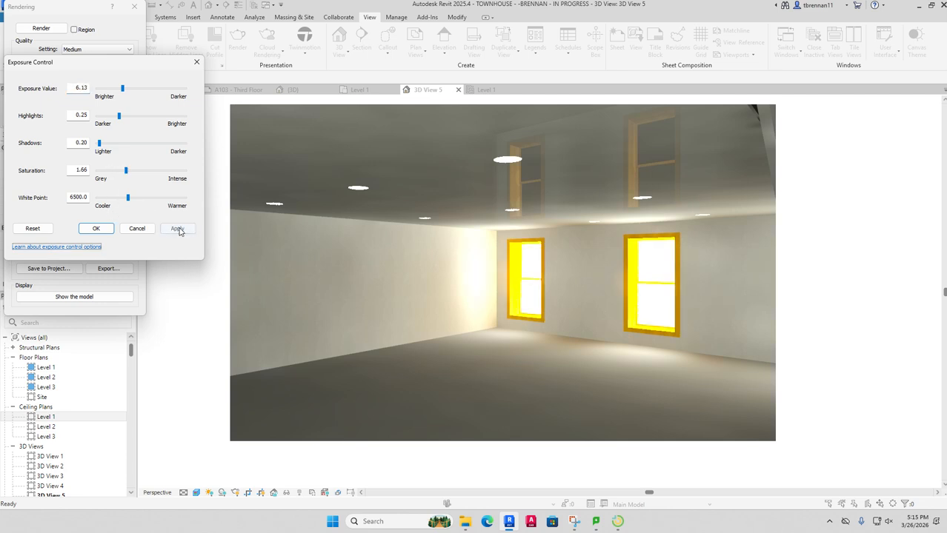
{"action": "left_click_drag", "start_coordinate": [126, 172], "coordinate": [109, 172]}
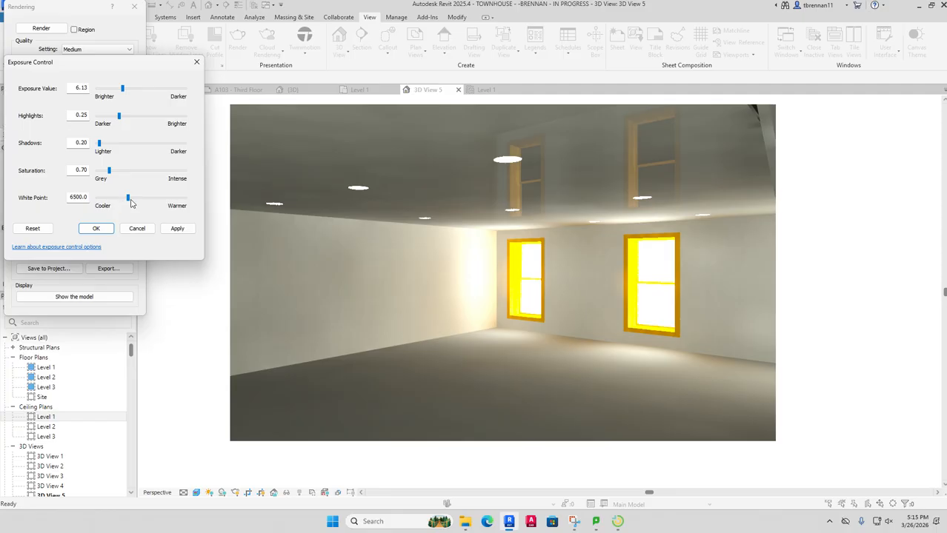
{"action": "left_click_drag", "start_coordinate": [131, 204], "coordinate": [140, 202]}
{"action": "left_click", "coordinate": [177, 229]}
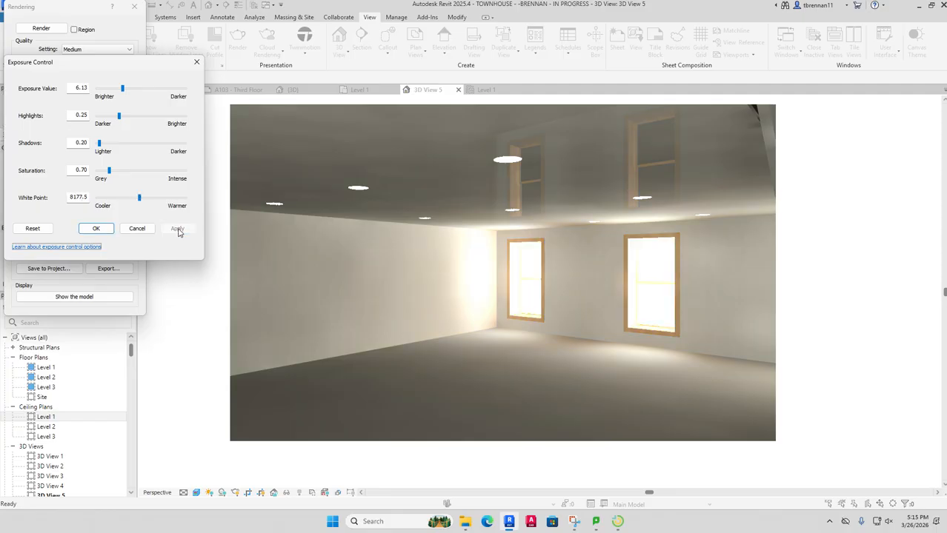
{"action": "left_click", "coordinate": [196, 62]}
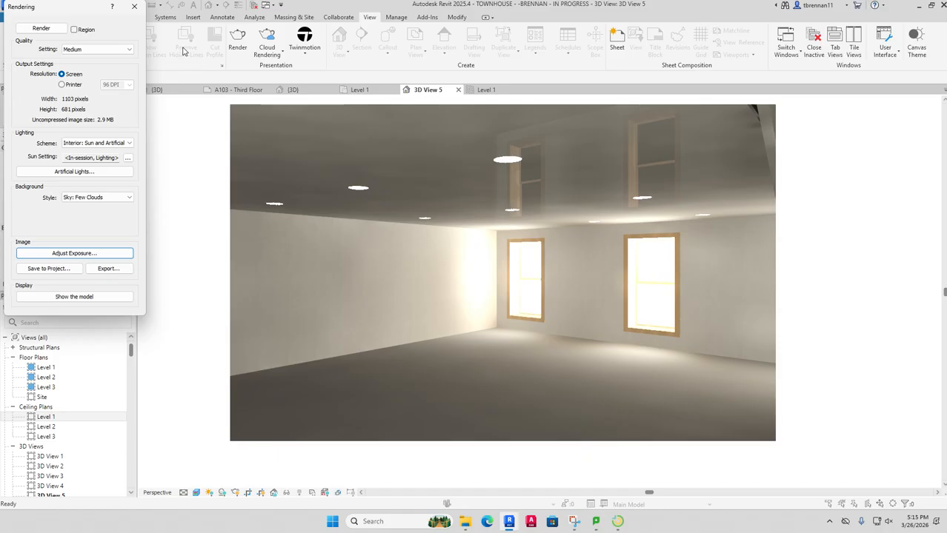
{"action": "left_click", "coordinate": [134, 6]}
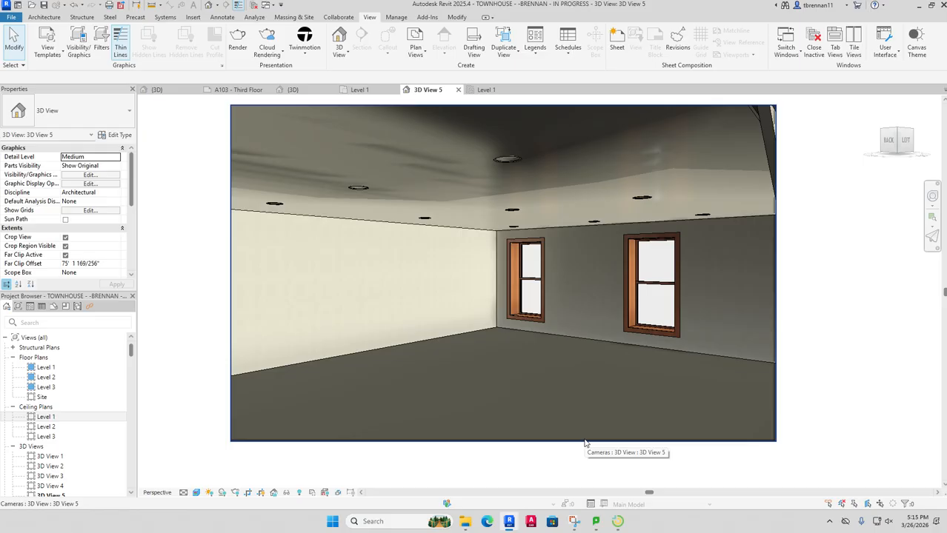
{"action": "left_click", "coordinate": [403, 165]}
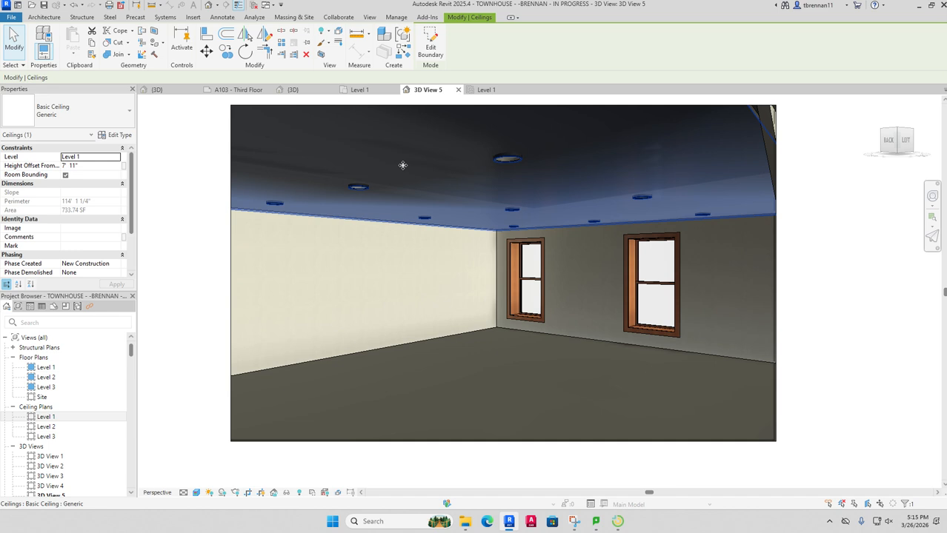
{"action": "key", "text": "Escape"}
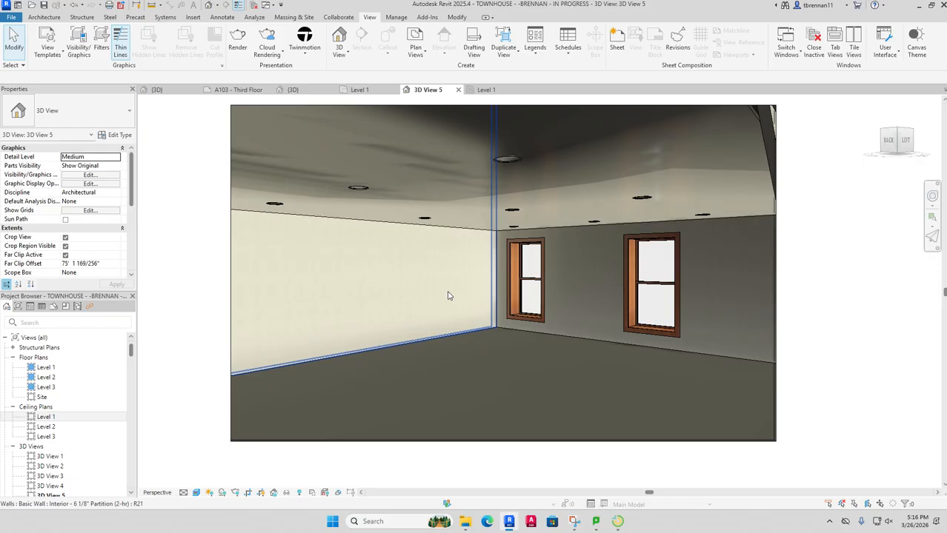
Step: Render 3D View 5 again, save the image to the project as "1st floor rend", and close the rendering settings
{"action": "left_click", "coordinate": [237, 42]}
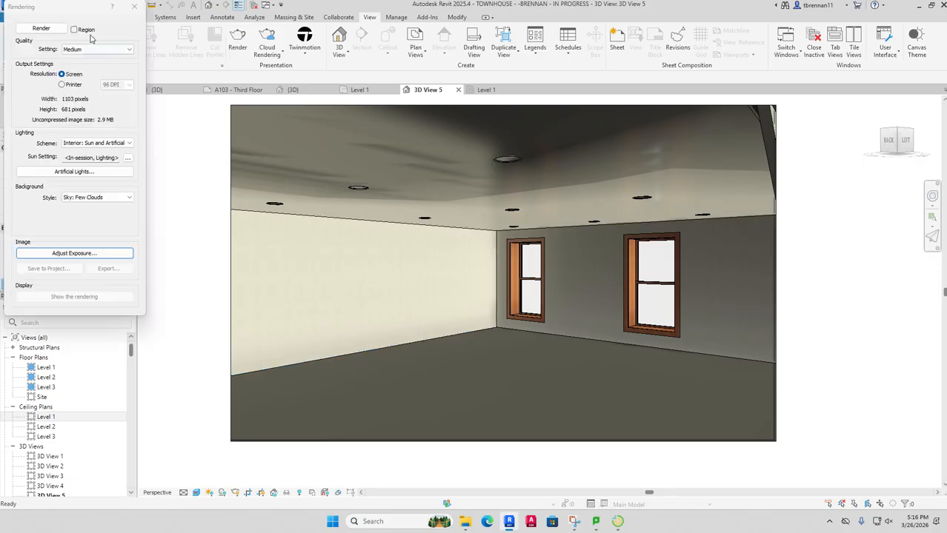
{"action": "left_click", "coordinate": [41, 28]}
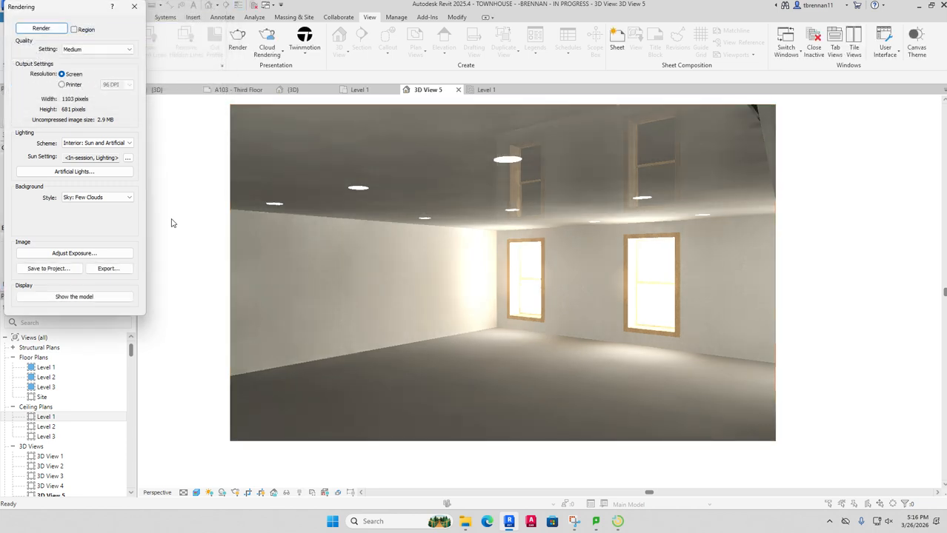
{"action": "left_click", "coordinate": [58, 272]}
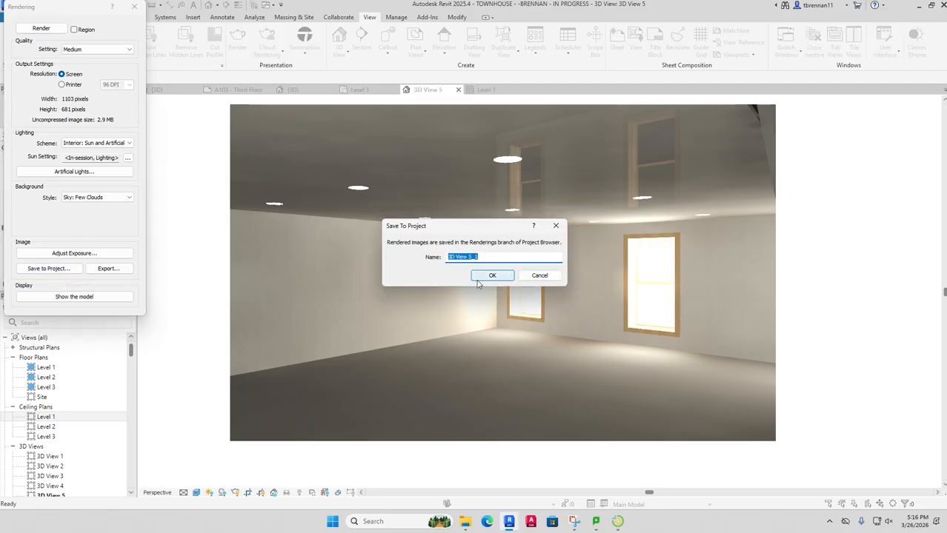
{"action": "type", "text": "1st"}
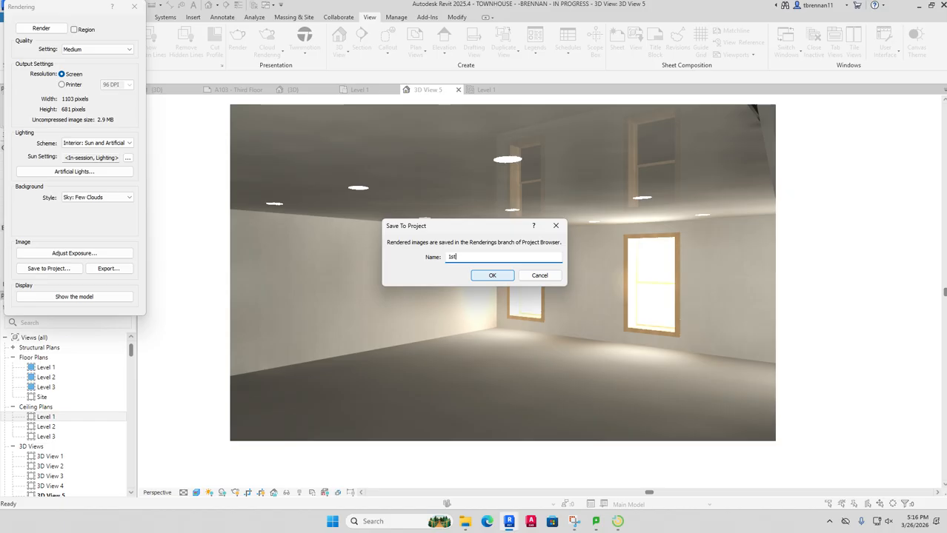
{"action": "type", "text": " floor rend"}
{"action": "left_click", "coordinate": [488, 275]}
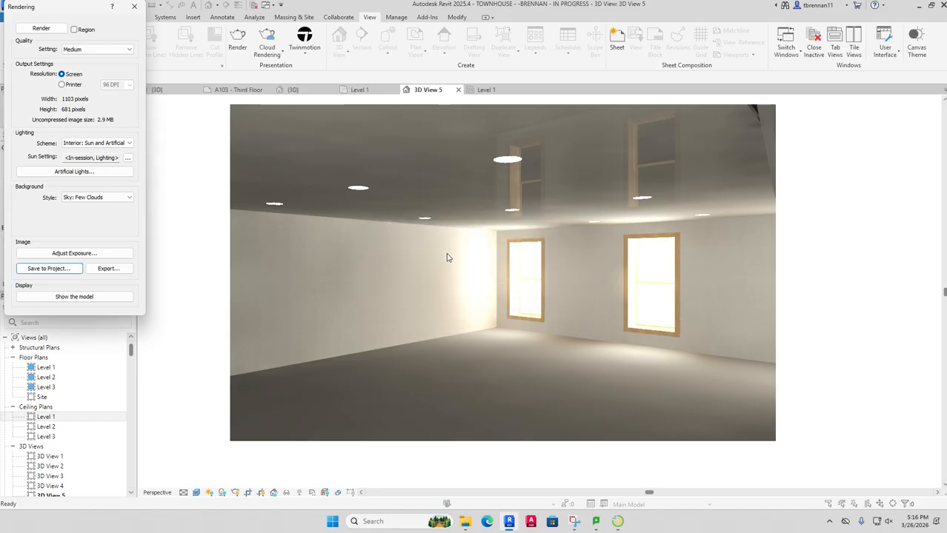
{"action": "left_click", "coordinate": [134, 6]}
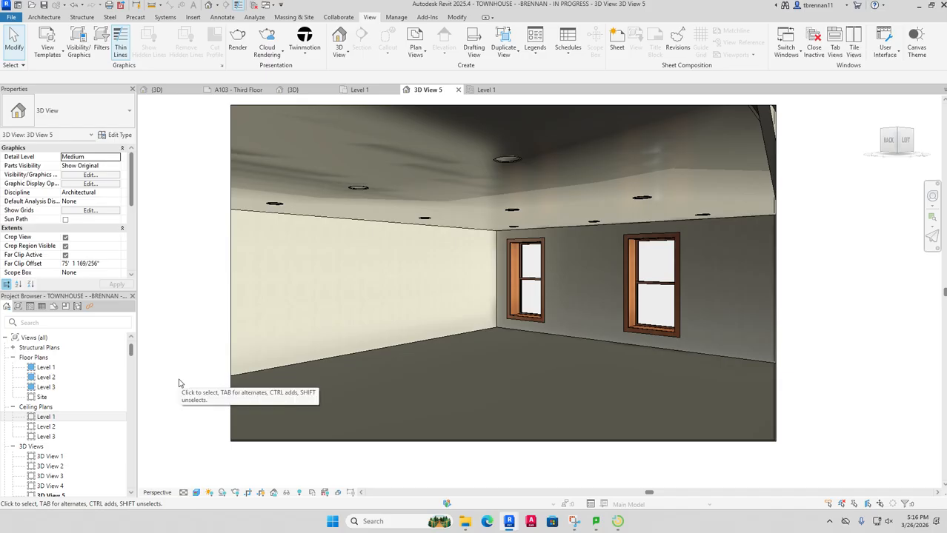
Step: Switch to the TOWNHOUSE - SPRING 2026 MASTER project and open its Level 1 floor plan to view the furnished layout
{"action": "left_click", "coordinate": [154, 91]}
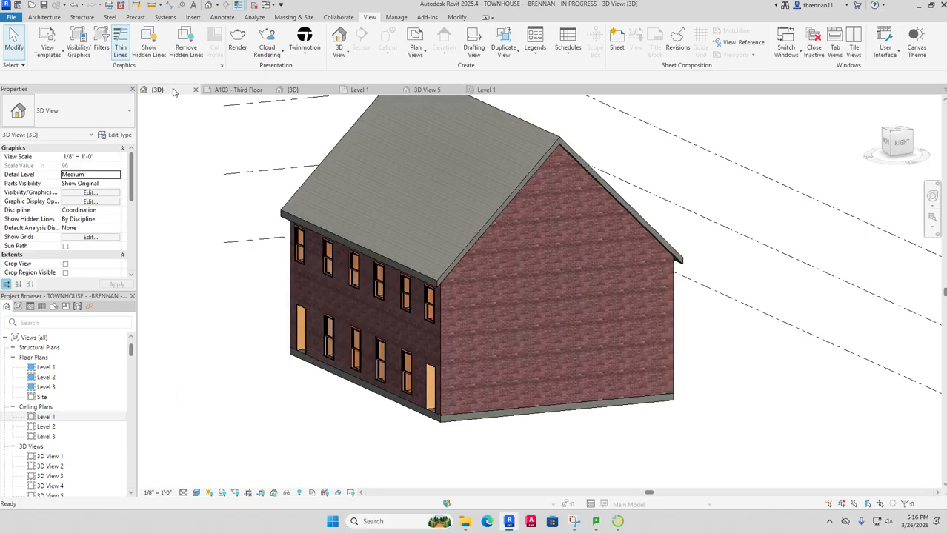
{"action": "left_click", "coordinate": [293, 89]}
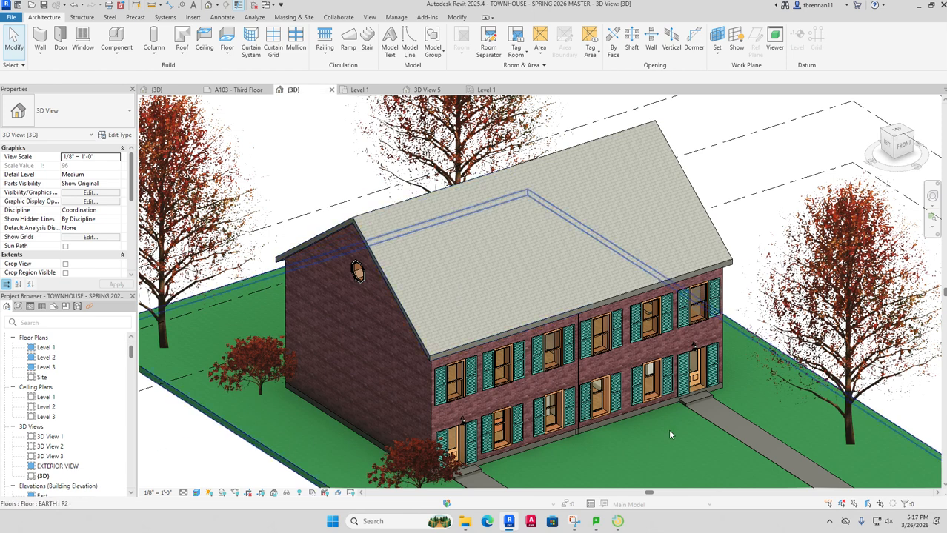
{"action": "double_click", "coordinate": [55, 400]}
{"action": "double_click", "coordinate": [49, 348]}
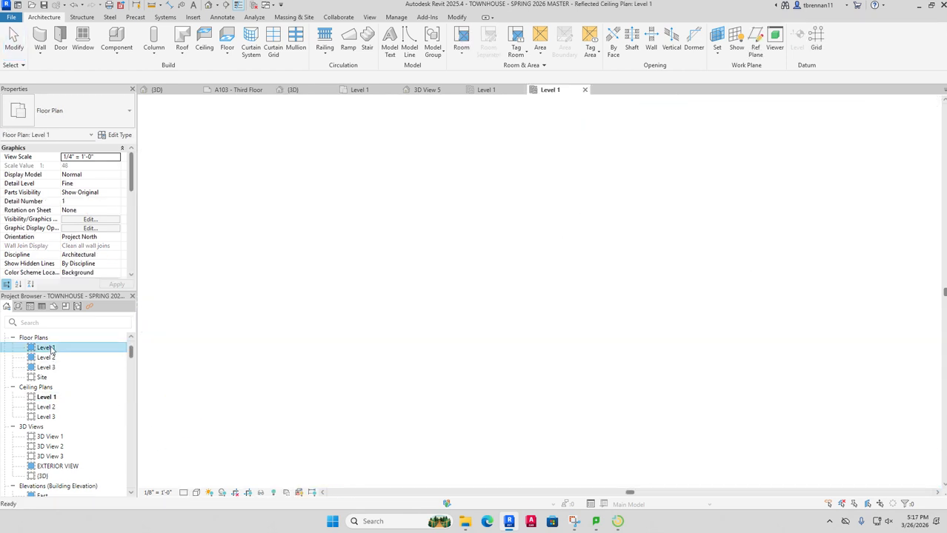
{"action": "scroll", "coordinate": [783, 303], "scroll_direction": "down", "scroll_amount": 2}
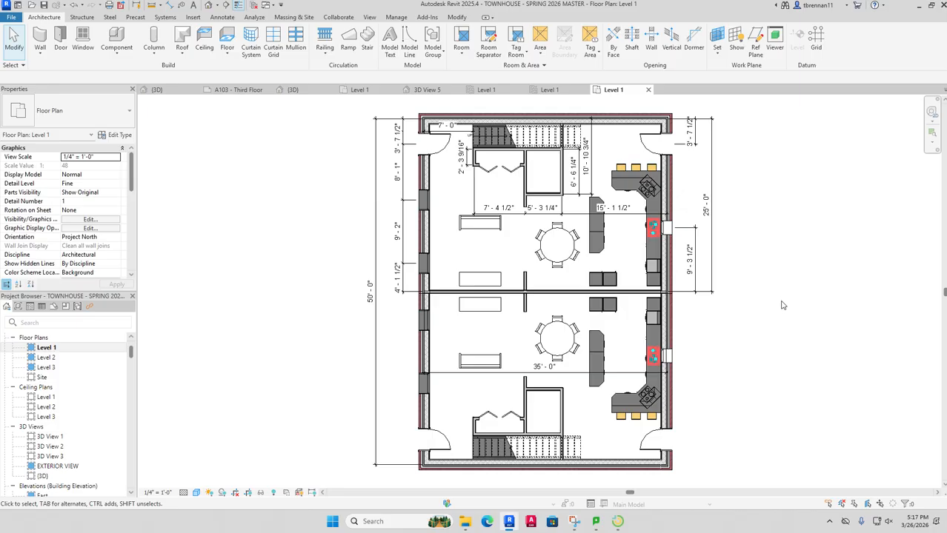
{"action": "left_click_drag", "start_coordinate": [784, 325], "coordinate": [712, 311]}
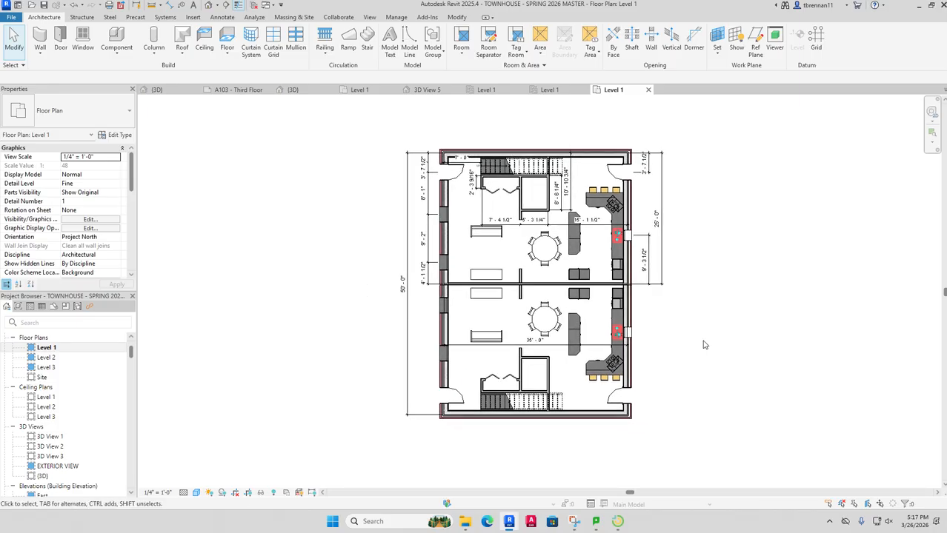
Step: Reveal the hidden elements in the master project's Level 1 floor plan, examine the site around the townhouse, and exit the reveal mode
{"action": "left_click", "coordinate": [274, 493]}
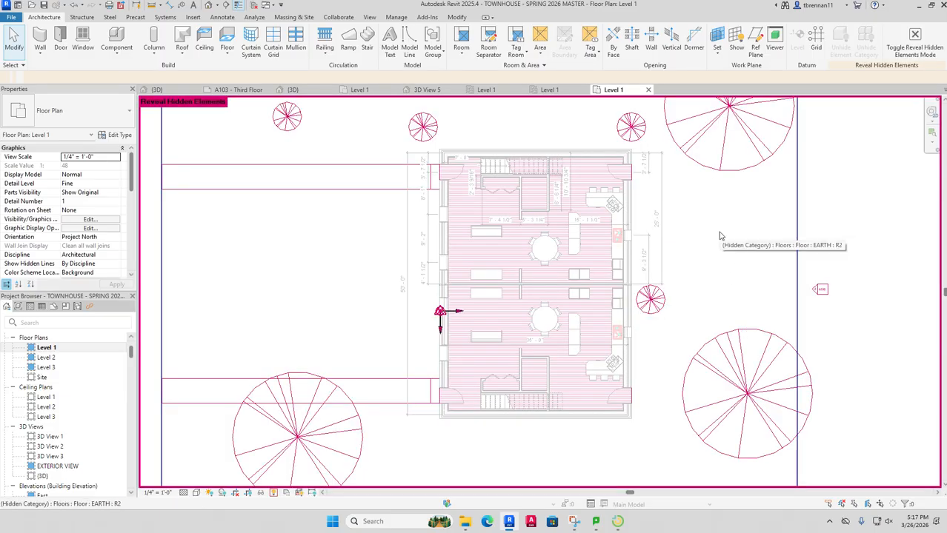
{"action": "scroll", "coordinate": [726, 235], "scroll_direction": "down", "scroll_amount": 3}
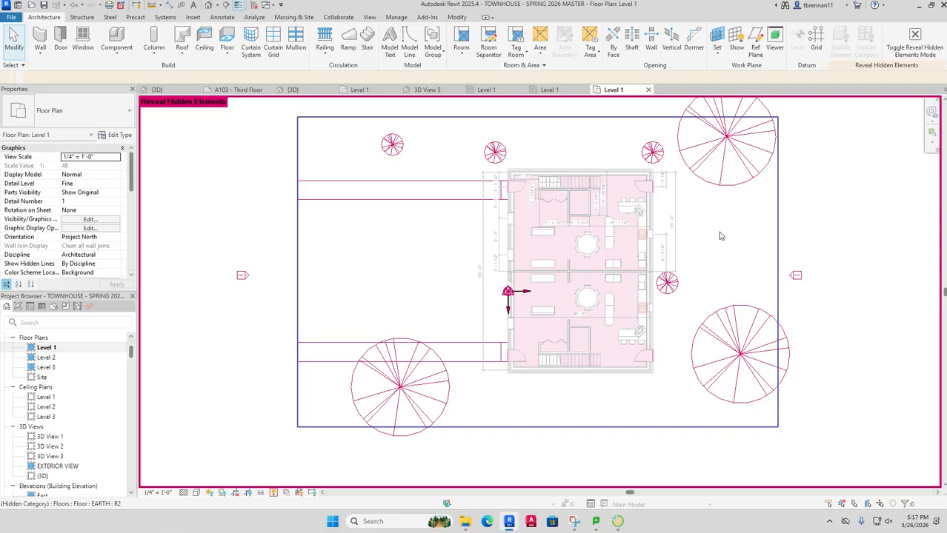
{"action": "left_click_drag", "start_coordinate": [722, 236], "coordinate": [643, 255]}
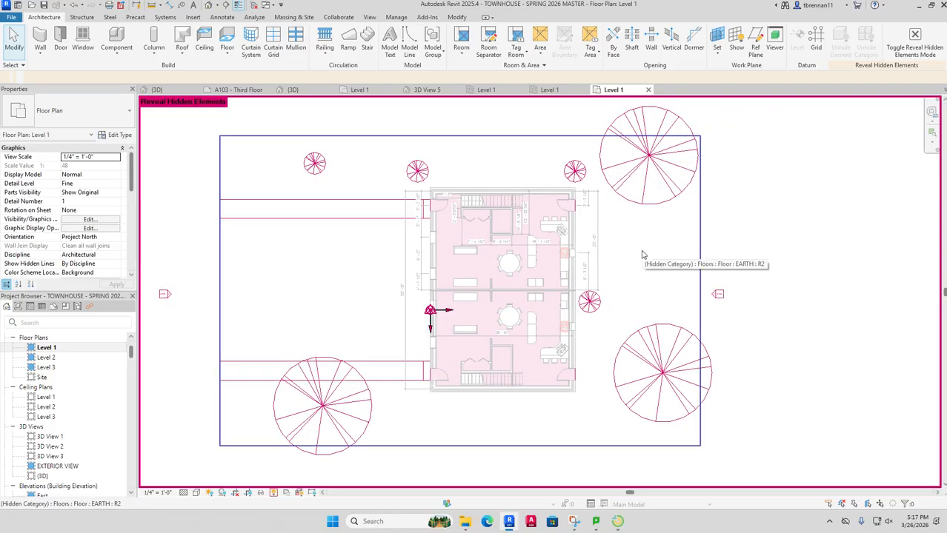
{"action": "left_click", "coordinate": [274, 493]}
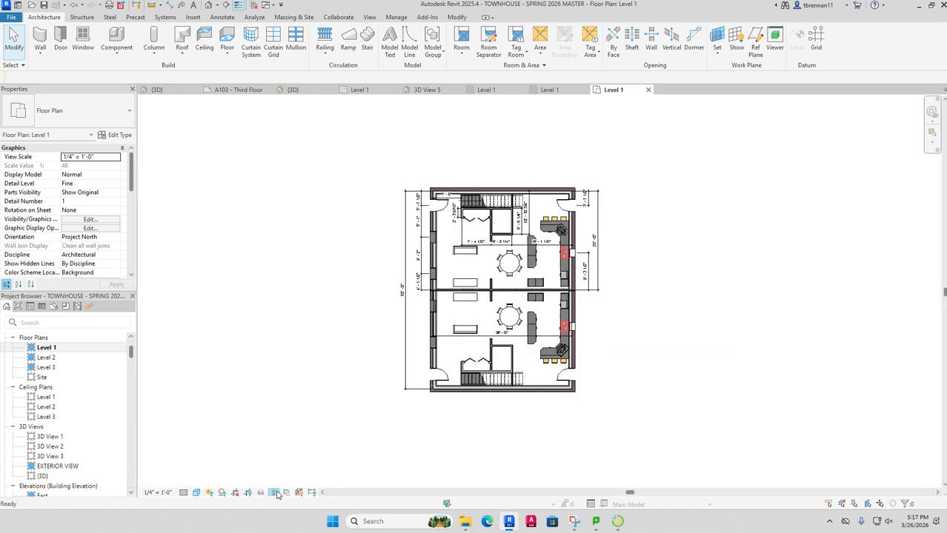
Step: Open the master project's Level 2 floor plan and briefly check it for hidden elements
{"action": "double_click", "coordinate": [46, 357]}
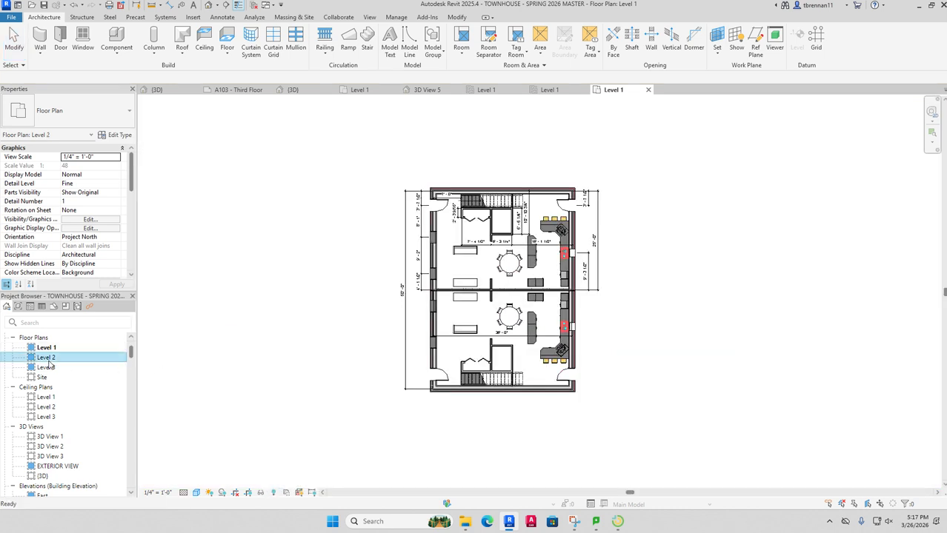
{"action": "left_click", "coordinate": [273, 493]}
{"action": "left_click", "coordinate": [273, 493]}
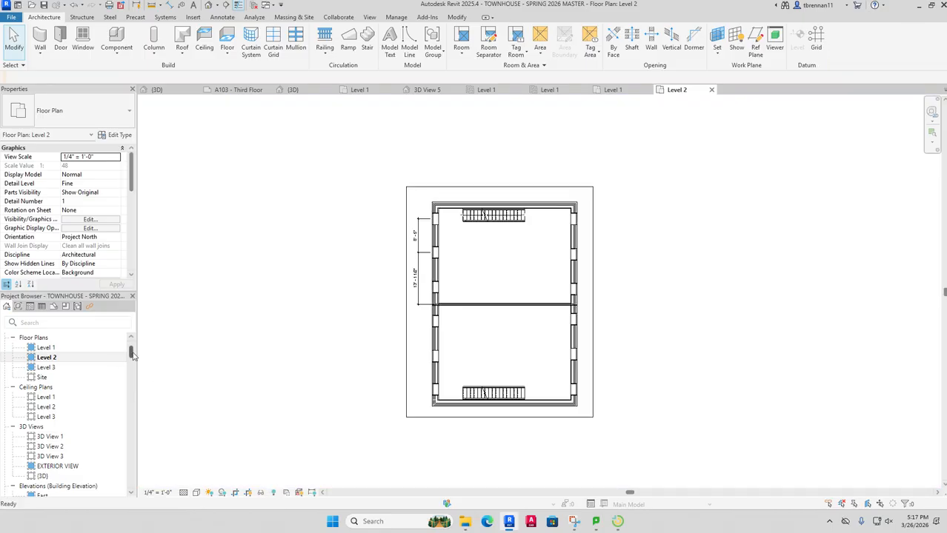
Step: Open the master project's building section, Section 1, and its annotated wall section, Section 2, to examine them
{"action": "left_click_drag", "start_coordinate": [132, 356], "coordinate": [130, 363]}
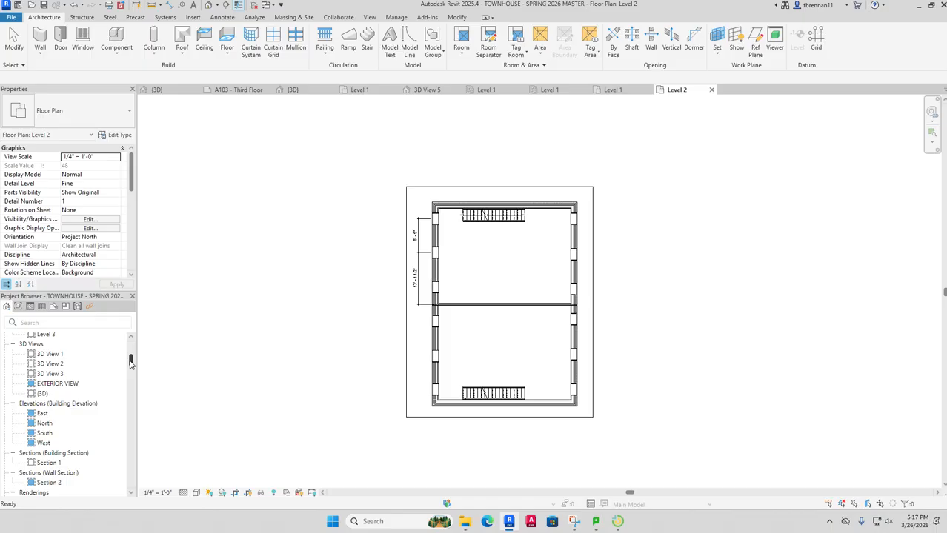
{"action": "double_click", "coordinate": [52, 463]}
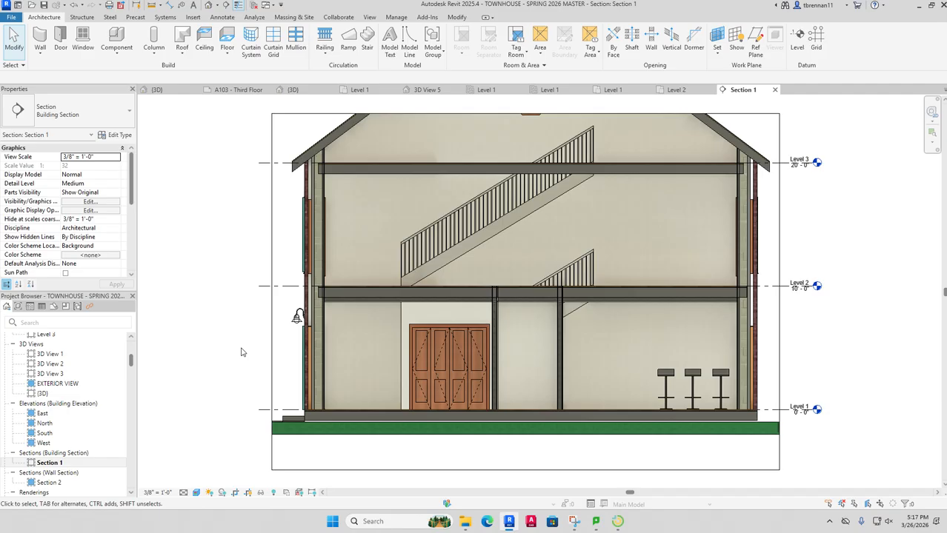
{"action": "scroll", "coordinate": [241, 352], "scroll_direction": "down", "scroll_amount": 2}
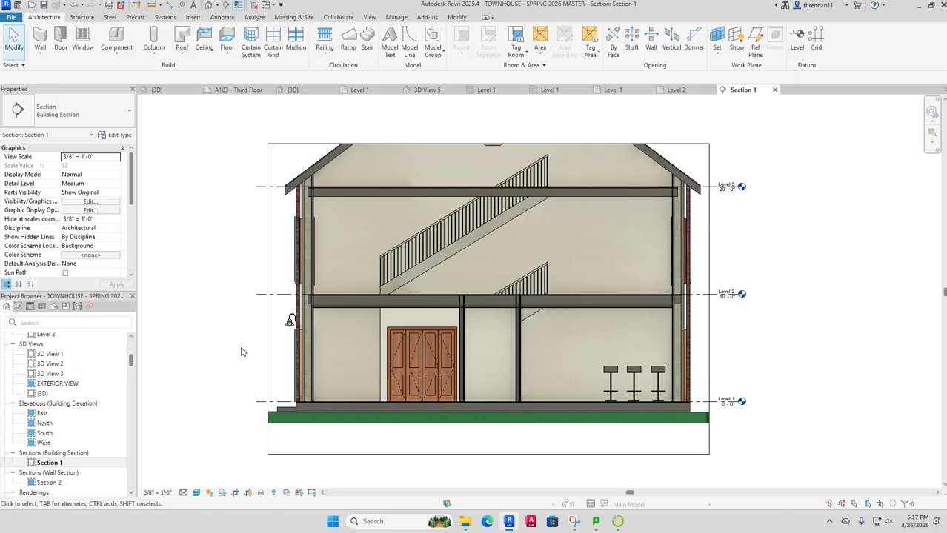
{"action": "scroll", "coordinate": [67, 415], "scroll_direction": "down", "scroll_amount": 2}
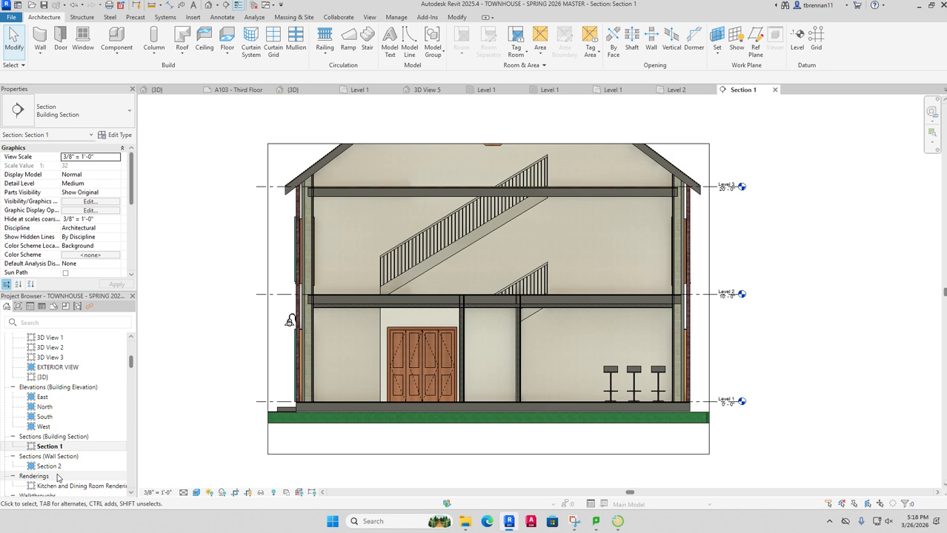
{"action": "double_click", "coordinate": [52, 468]}
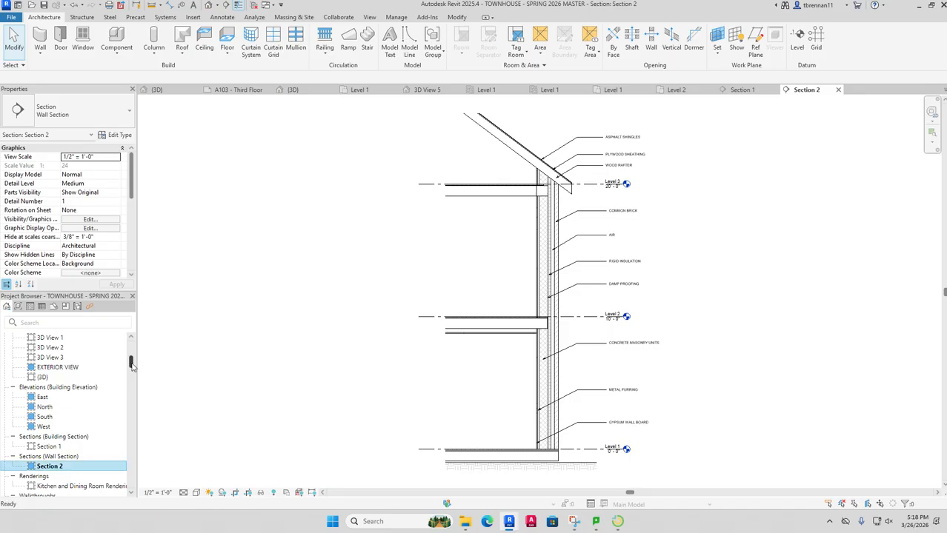
Step: Return to the master's Level 1 floor plan, reveal its hidden elements, inspect the EARTH floor, and turn the reveal mode off
{"action": "left_click_drag", "start_coordinate": [131, 364], "coordinate": [132, 350]}
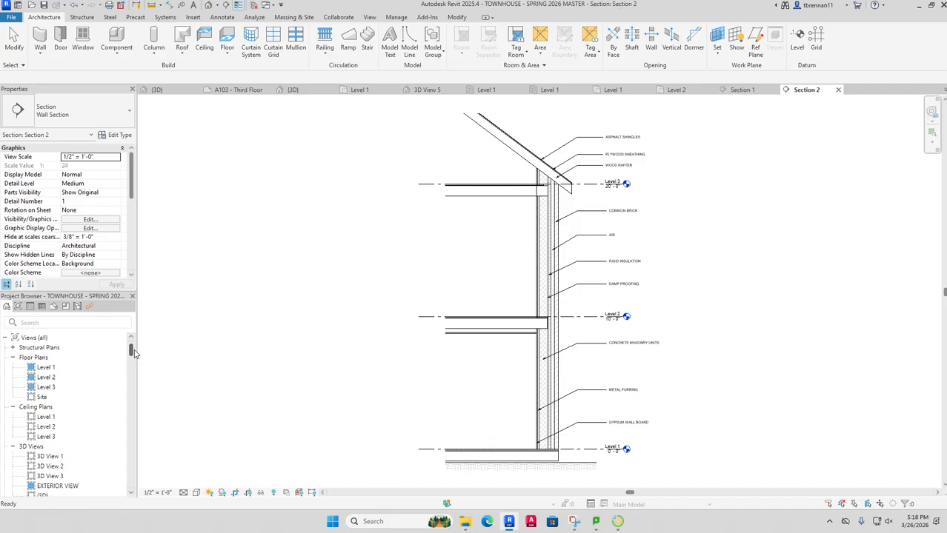
{"action": "double_click", "coordinate": [72, 370]}
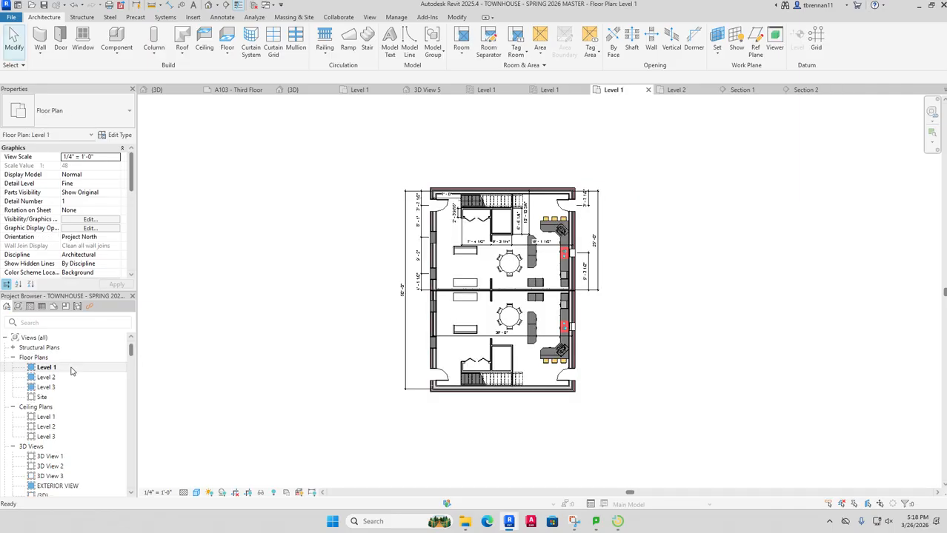
{"action": "scroll", "coordinate": [559, 420], "scroll_direction": "up", "scroll_amount": 1}
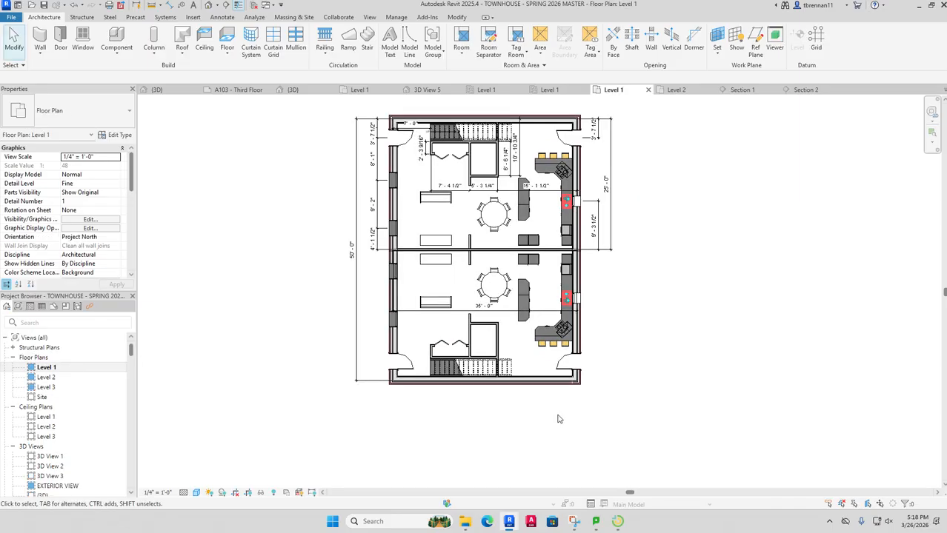
{"action": "scroll", "coordinate": [563, 419], "scroll_direction": "up", "scroll_amount": 1}
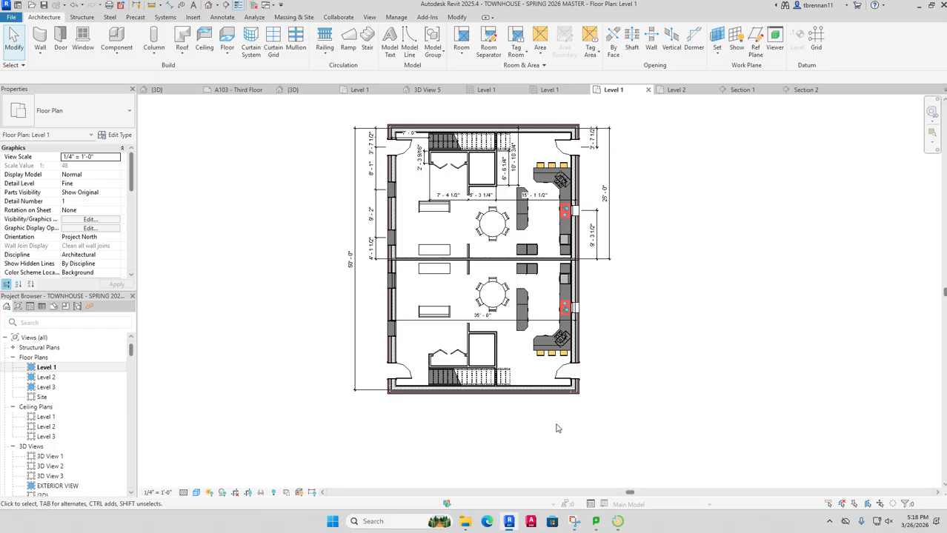
{"action": "left_click", "coordinate": [274, 492]}
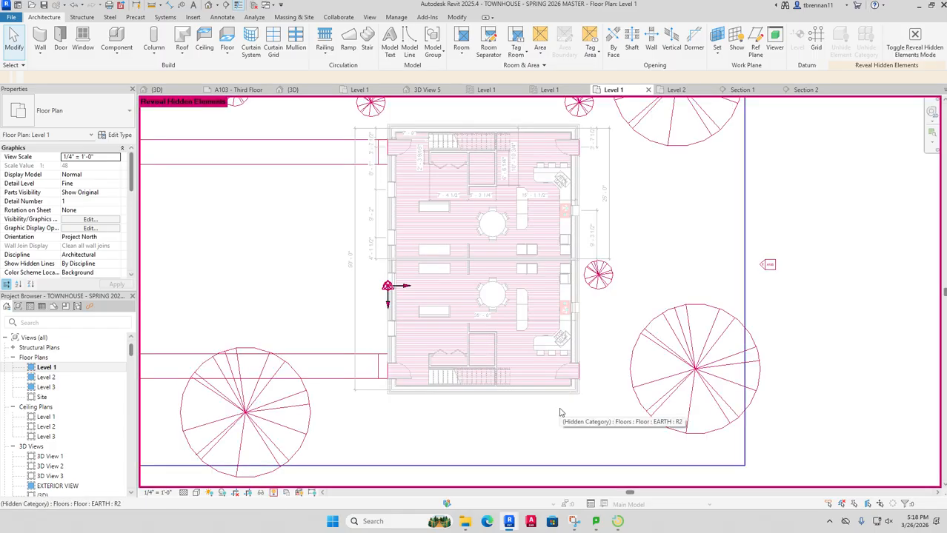
{"action": "scroll", "coordinate": [560, 413], "scroll_direction": "up", "scroll_amount": 1}
{"action": "scroll", "coordinate": [561, 412], "scroll_direction": "down", "scroll_amount": 3}
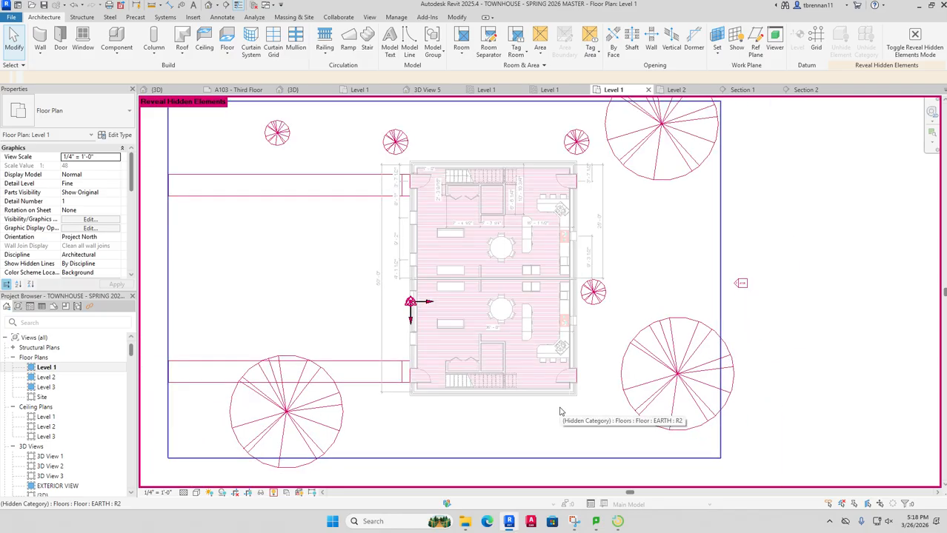
{"action": "scroll", "coordinate": [560, 413], "scroll_direction": "down", "scroll_amount": 3}
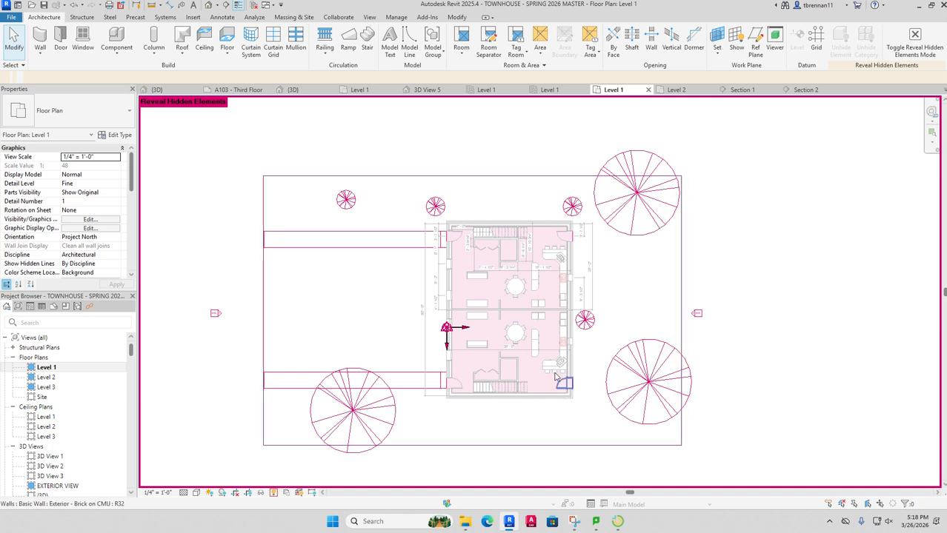
{"action": "left_click", "coordinate": [538, 178]}
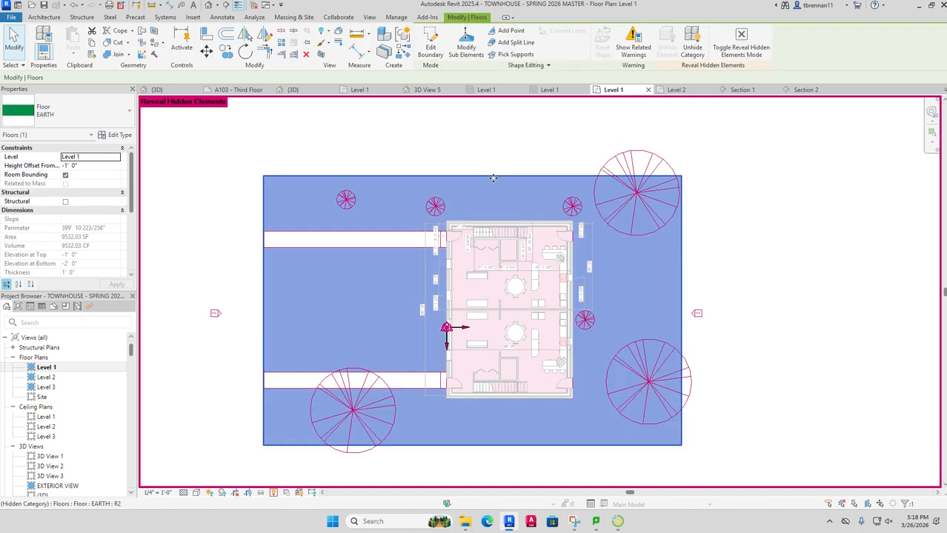
{"action": "key", "text": "Escape"}
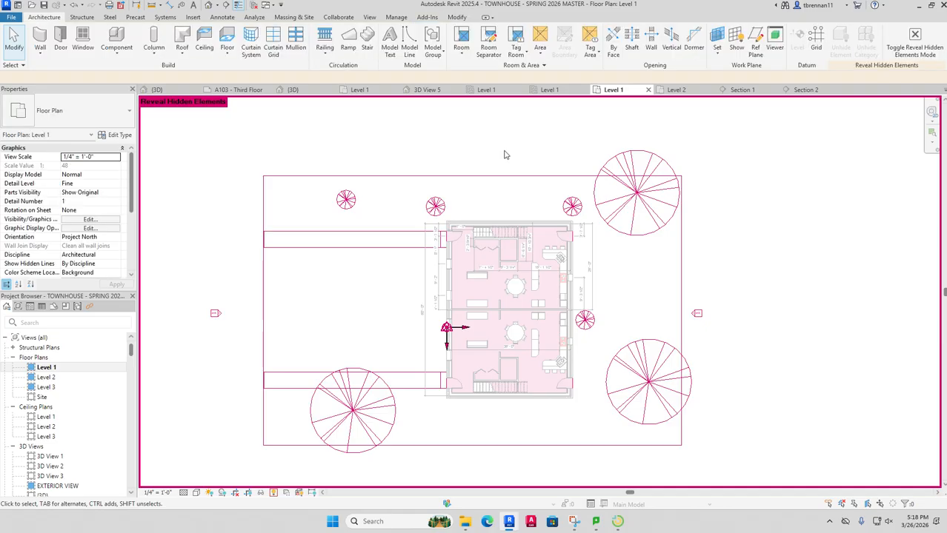
{"action": "left_click", "coordinate": [274, 493]}
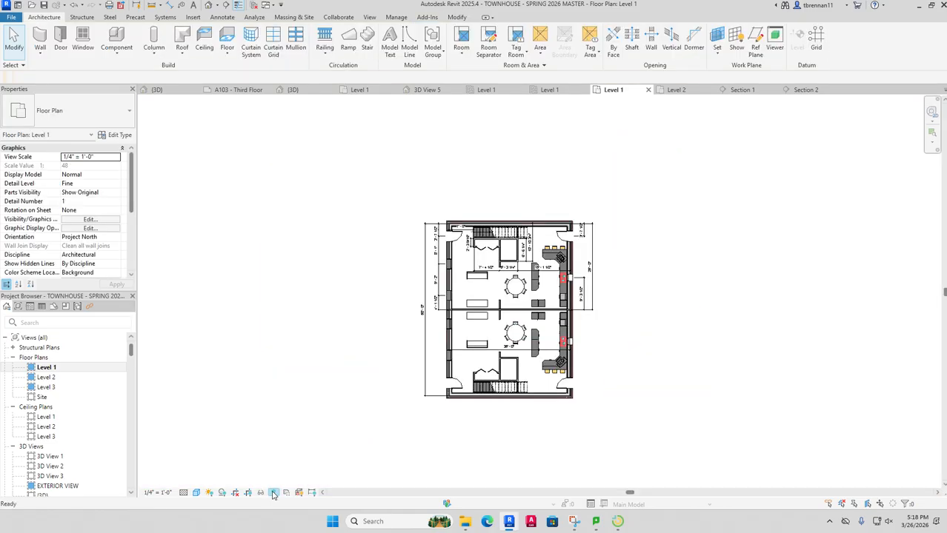
Step: Check the hidden elements in the master project's Level 2 and Level 3 floor plans, leaving the reveal mode off
{"action": "double_click", "coordinate": [52, 379]}
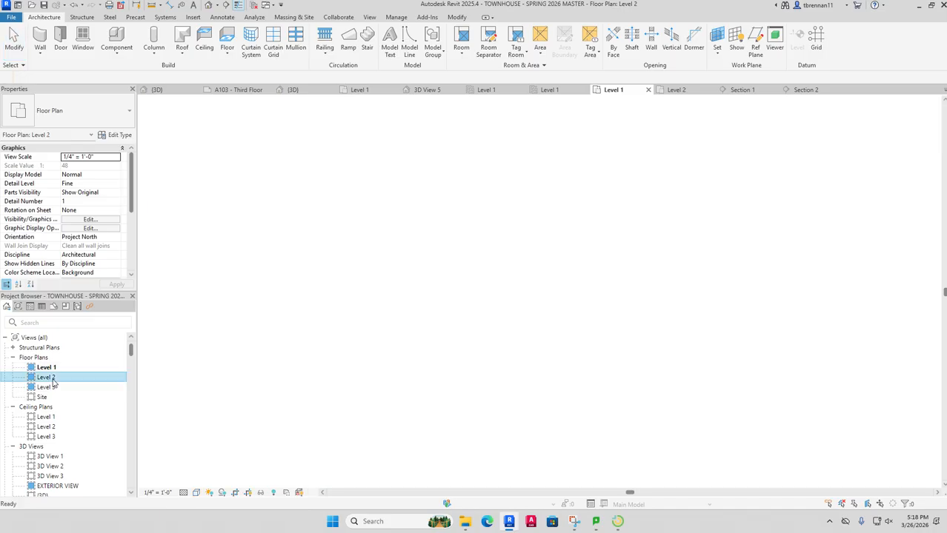
{"action": "left_click", "coordinate": [273, 493]}
{"action": "left_click", "coordinate": [273, 493]}
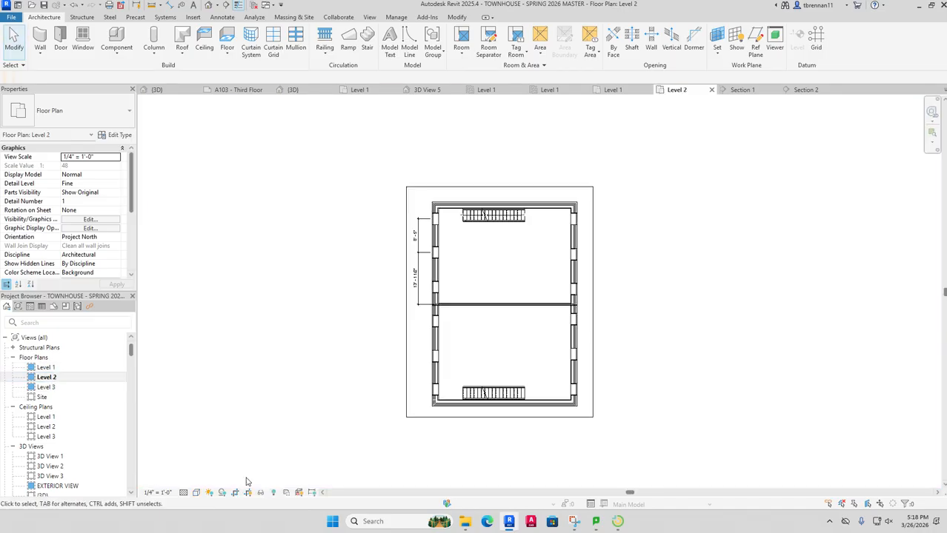
{"action": "double_click", "coordinate": [45, 386]}
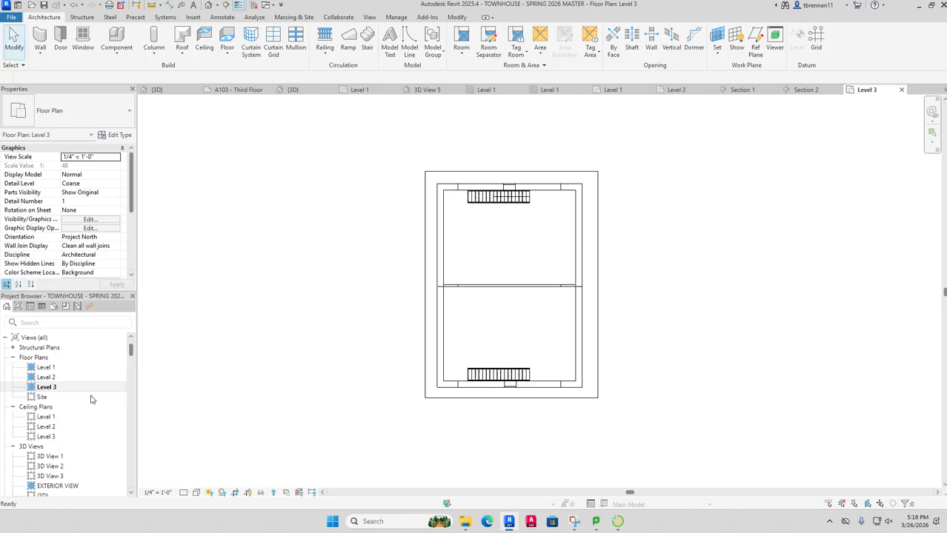
{"action": "left_click", "coordinate": [273, 492]}
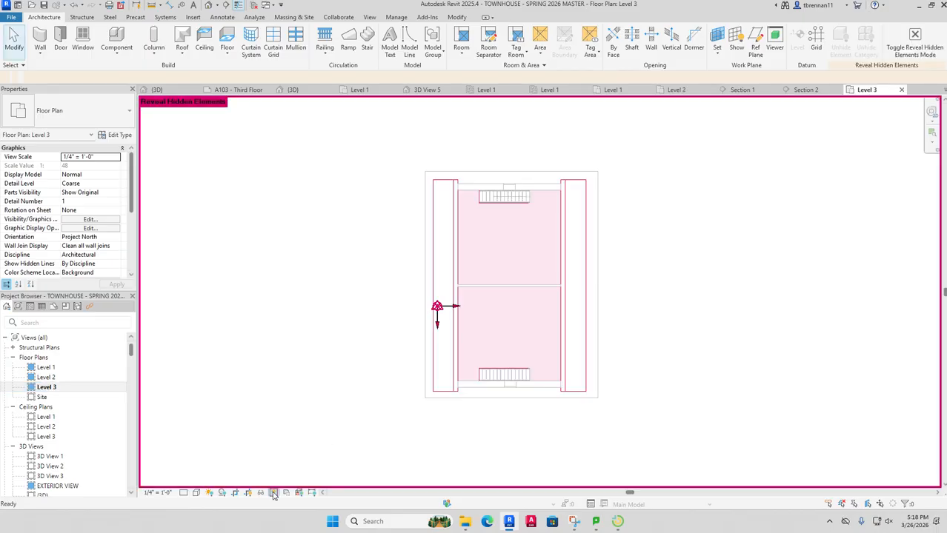
{"action": "left_click", "coordinate": [273, 493]}
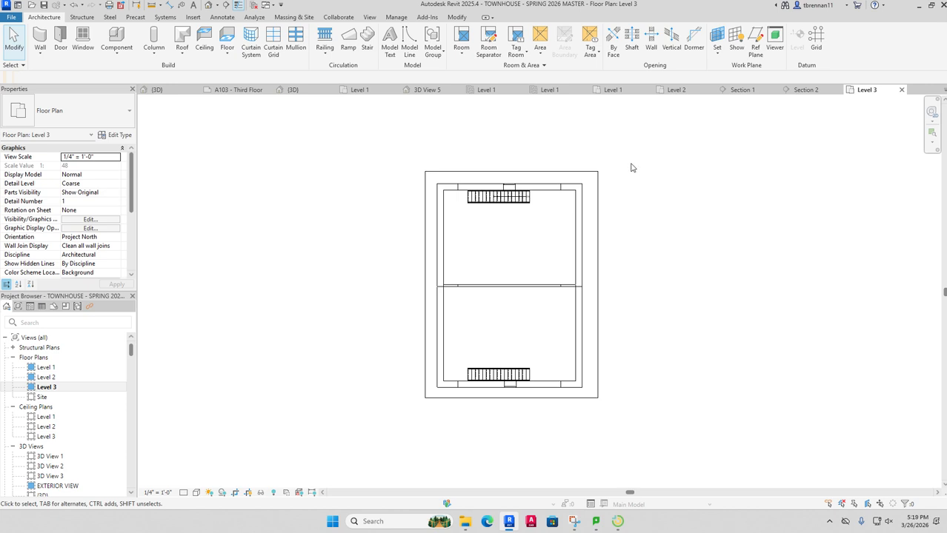
Step: Switch back to the in-progress townhouse project's Level 1 ceiling plan and view the whole downlight layout
{"action": "left_click", "coordinate": [739, 95]}
{"action": "left_click", "coordinate": [682, 92]}
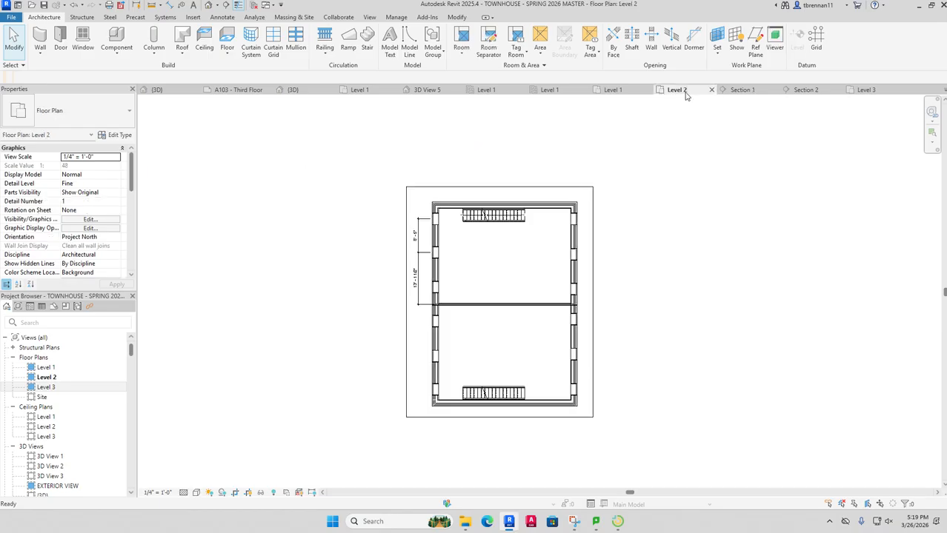
{"action": "left_click", "coordinate": [612, 91]}
{"action": "left_click", "coordinate": [556, 91]}
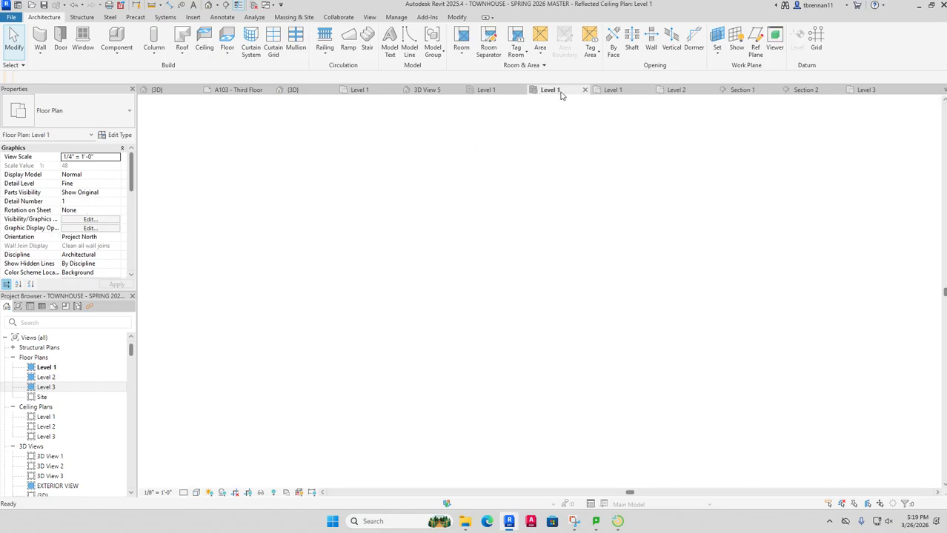
{"action": "left_click", "coordinate": [503, 94]}
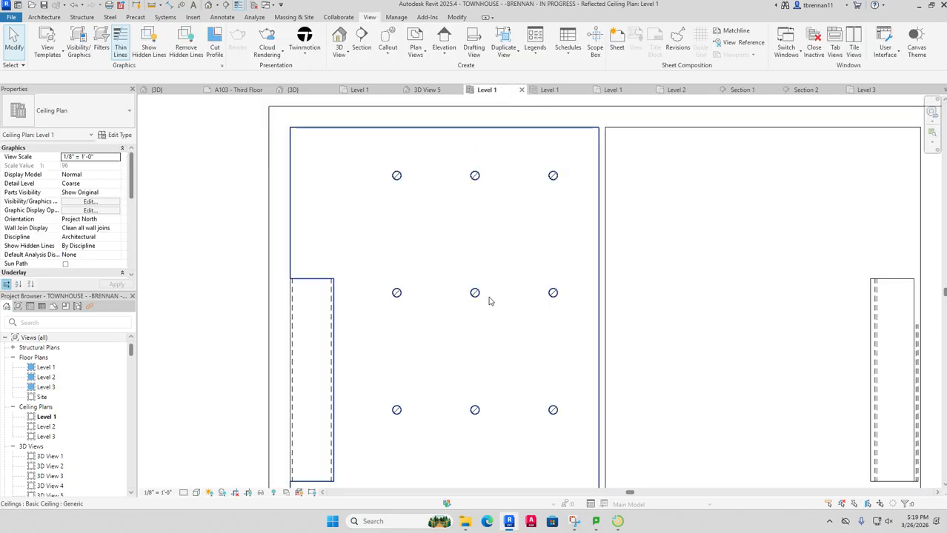
{"action": "scroll", "coordinate": [486, 298], "scroll_direction": "down", "scroll_amount": 4}
{"action": "left_click_drag", "start_coordinate": [461, 256], "coordinate": [458, 260]}
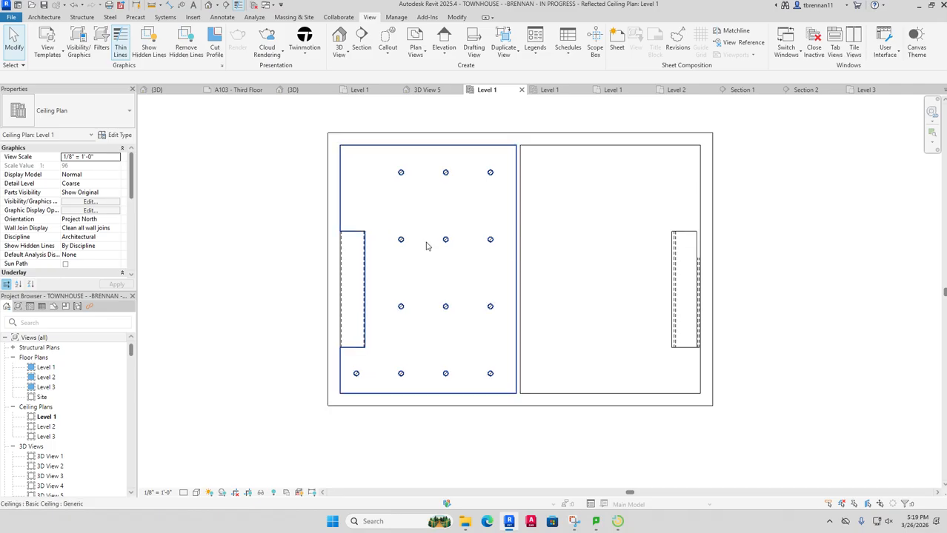
Step: Open the in-progress project's Level 1 floor plan and go to the section view defined by its section mark
{"action": "double_click", "coordinate": [63, 369]}
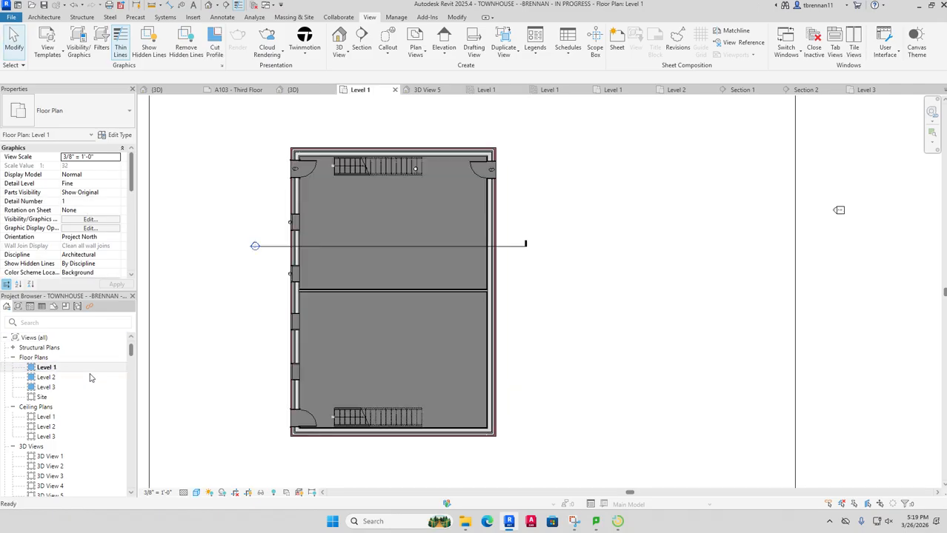
{"action": "left_click_drag", "start_coordinate": [620, 409], "coordinate": [673, 408]}
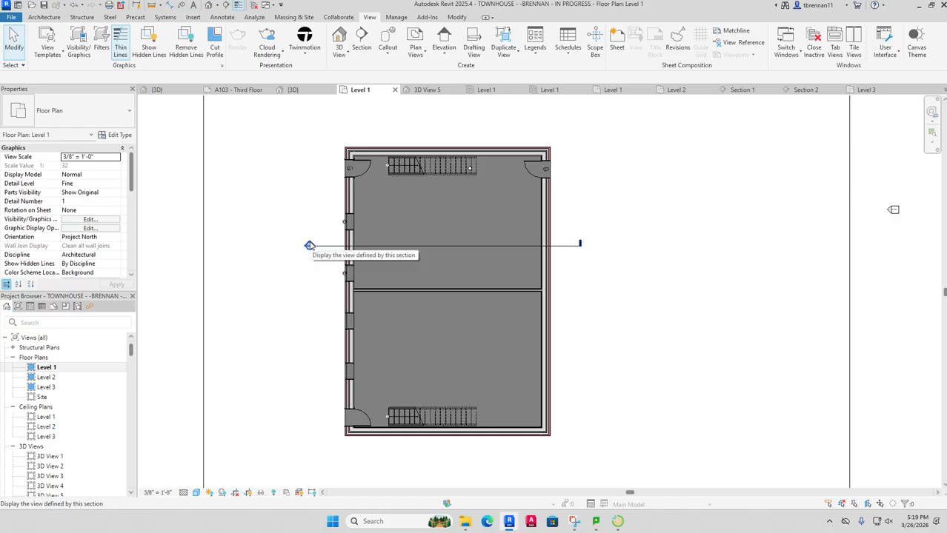
{"action": "left_click_drag", "start_coordinate": [310, 245], "coordinate": [317, 266]}
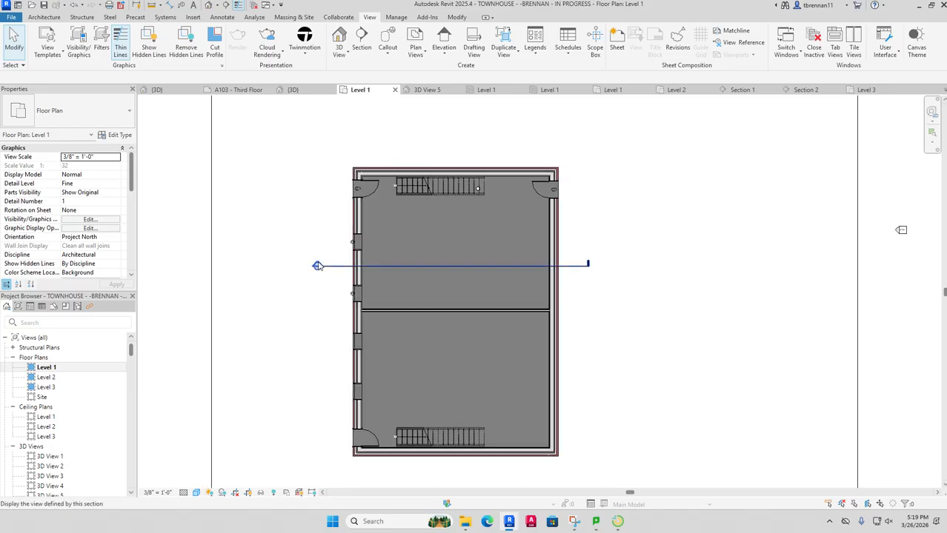
{"action": "double_click", "coordinate": [317, 266]}
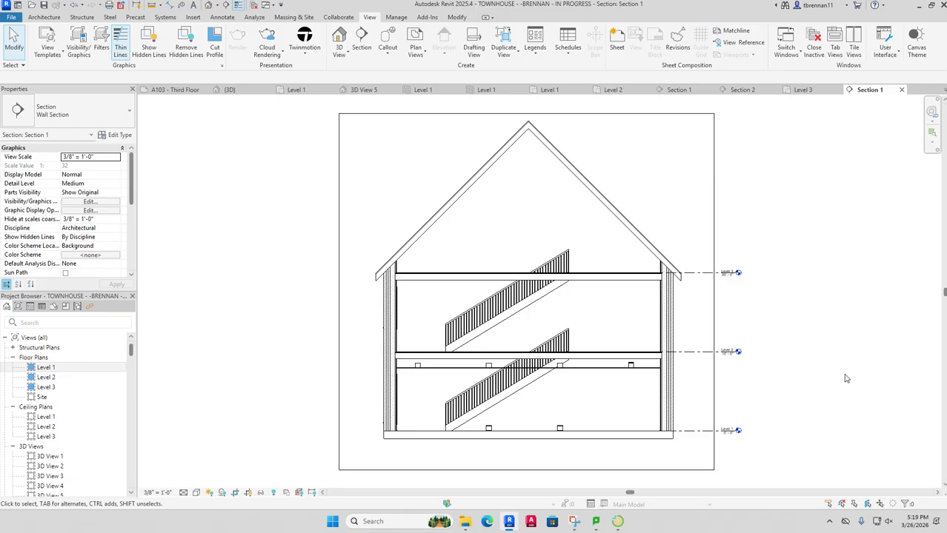
Step: Delete the two misplaced downlights sitting on the Level 1 floor in the section view
{"action": "left_click", "coordinate": [560, 428]}
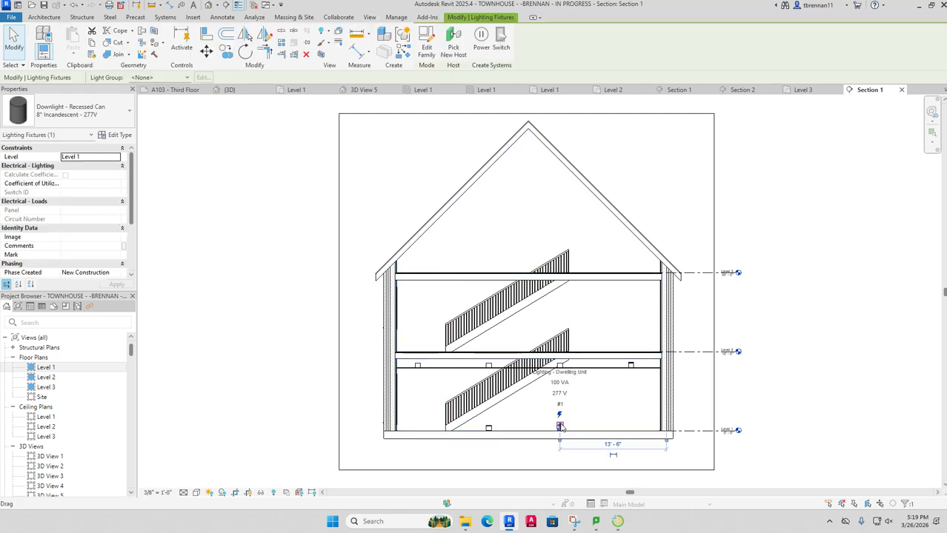
{"action": "key", "text": "Escape"}
{"action": "left_click", "coordinate": [489, 428]}
{"action": "key", "text": "Escape"}
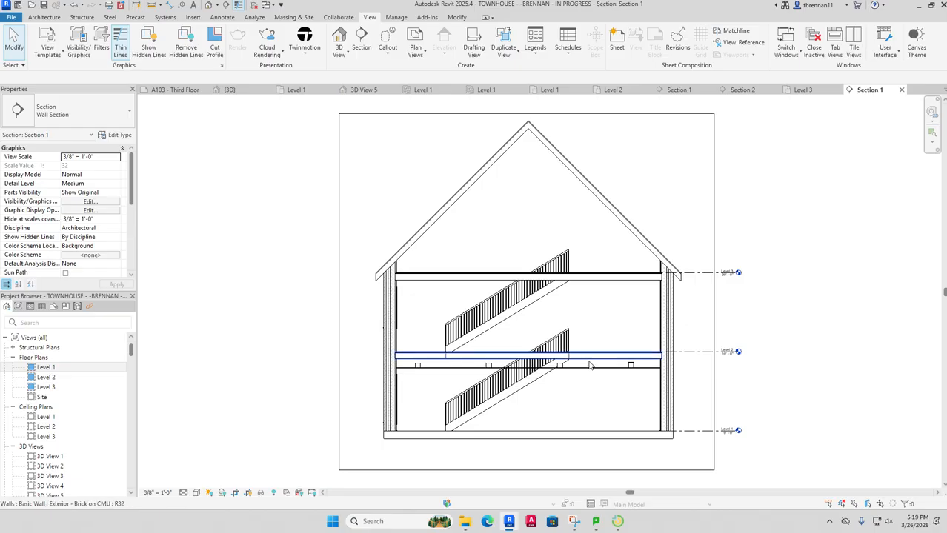
Step: Shrink the section's crop region to a narrow wall section around the right exterior wall, trimming the excess above the roof and below the slab
{"action": "scroll", "coordinate": [588, 372], "scroll_direction": "up", "scroll_amount": 4}
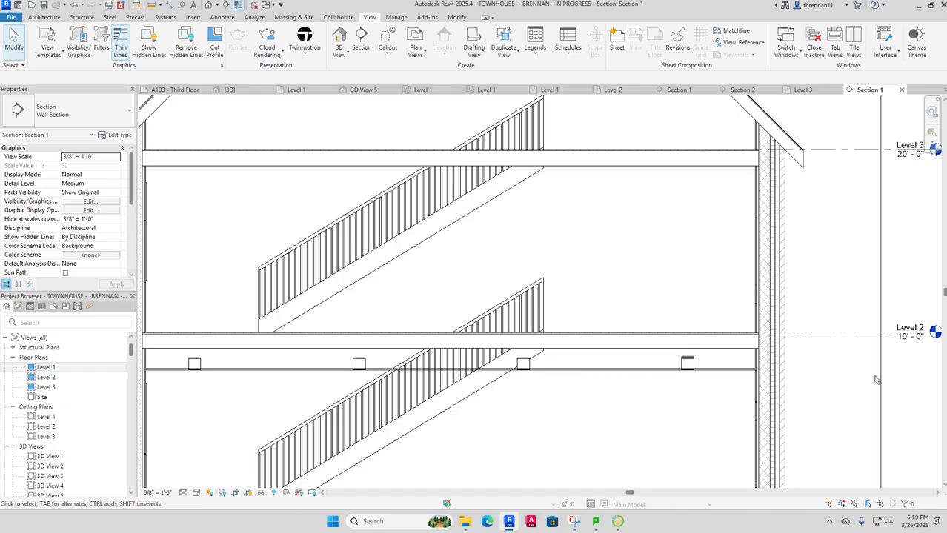
{"action": "scroll", "coordinate": [875, 305], "scroll_direction": "down", "scroll_amount": 4}
{"action": "left_click_drag", "start_coordinate": [875, 306], "coordinate": [609, 346]}
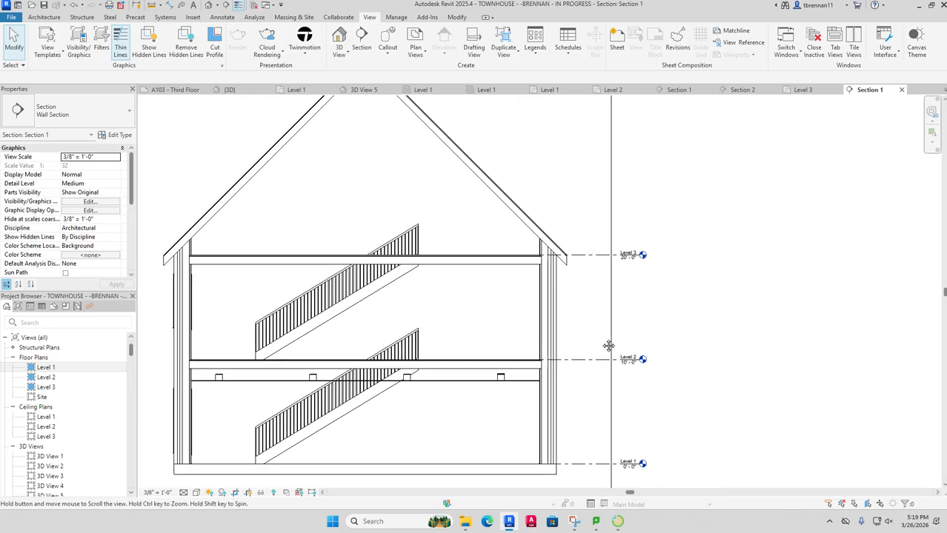
{"action": "scroll", "coordinate": [607, 346], "scroll_direction": "down", "scroll_amount": 1}
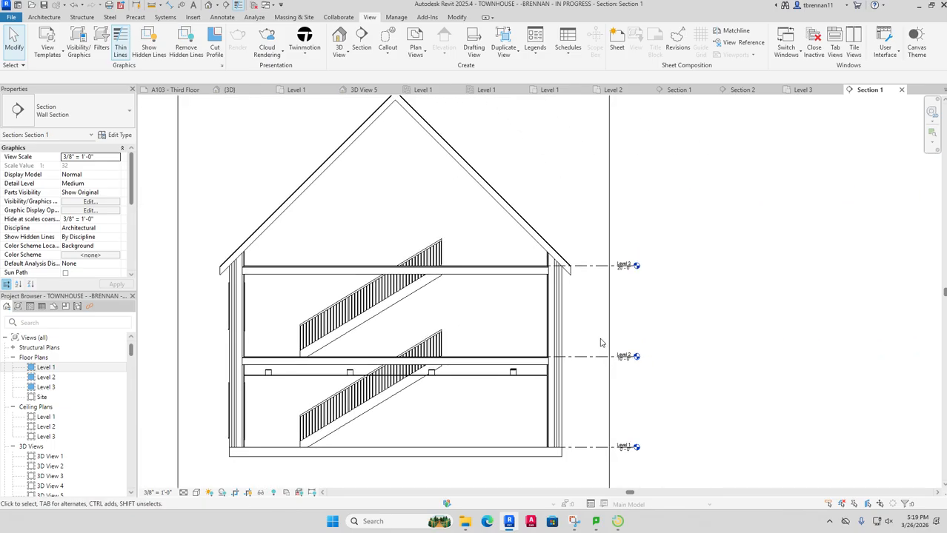
{"action": "left_click", "coordinate": [176, 309]}
{"action": "left_click_drag", "start_coordinate": [177, 288], "coordinate": [489, 270]}
{"action": "scroll", "coordinate": [665, 200], "scroll_direction": "down", "scroll_amount": 1}
{"action": "left_click_drag", "start_coordinate": [666, 201], "coordinate": [647, 228]}
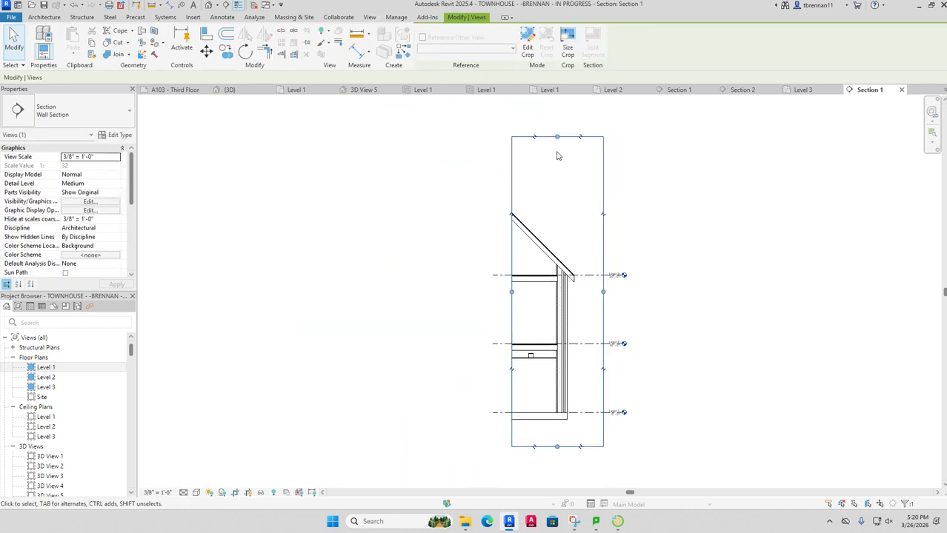
{"action": "left_click_drag", "start_coordinate": [557, 137], "coordinate": [556, 183]}
{"action": "left_click_drag", "start_coordinate": [557, 449], "coordinate": [557, 431]}
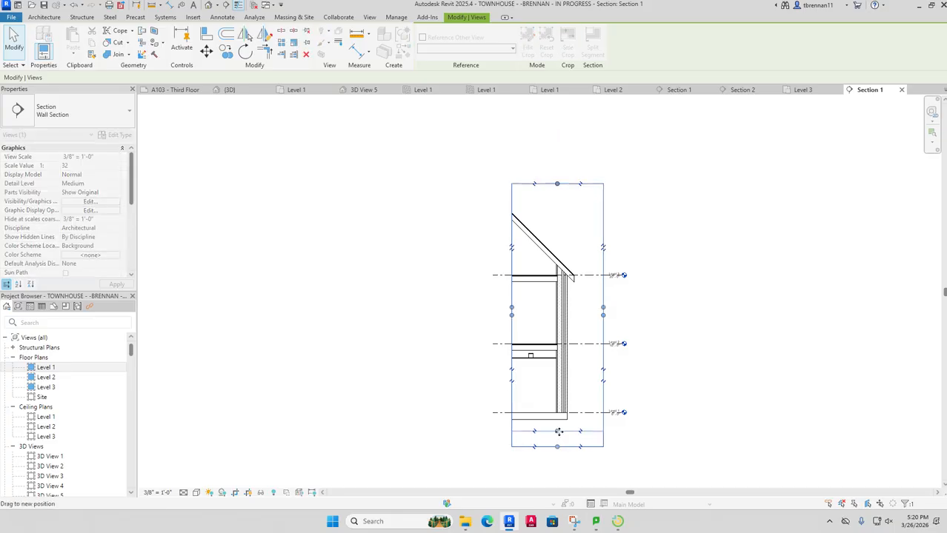
{"action": "left_click", "coordinate": [584, 372]}
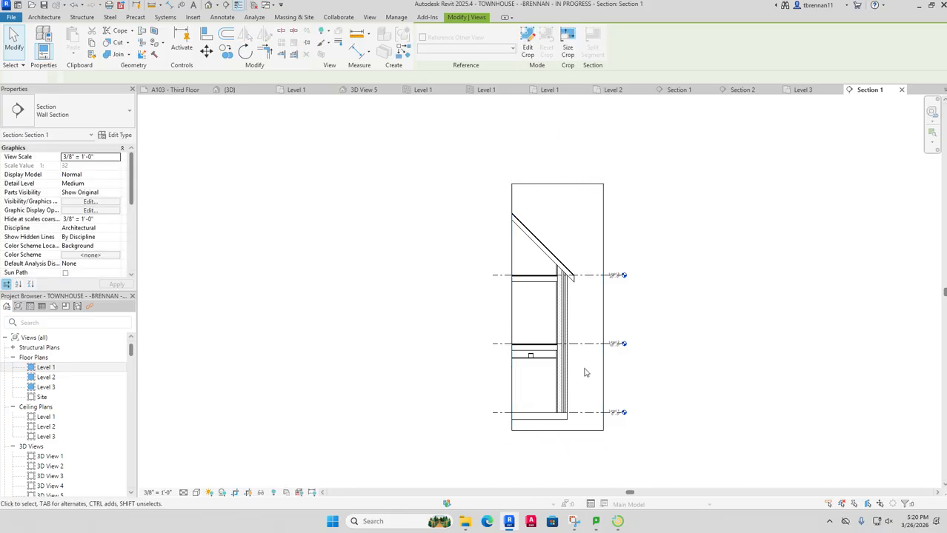
Step: Open the master project's Section 2 and examine its wall section notes from the EARTH floor up to the roof
{"action": "left_click", "coordinate": [741, 90]}
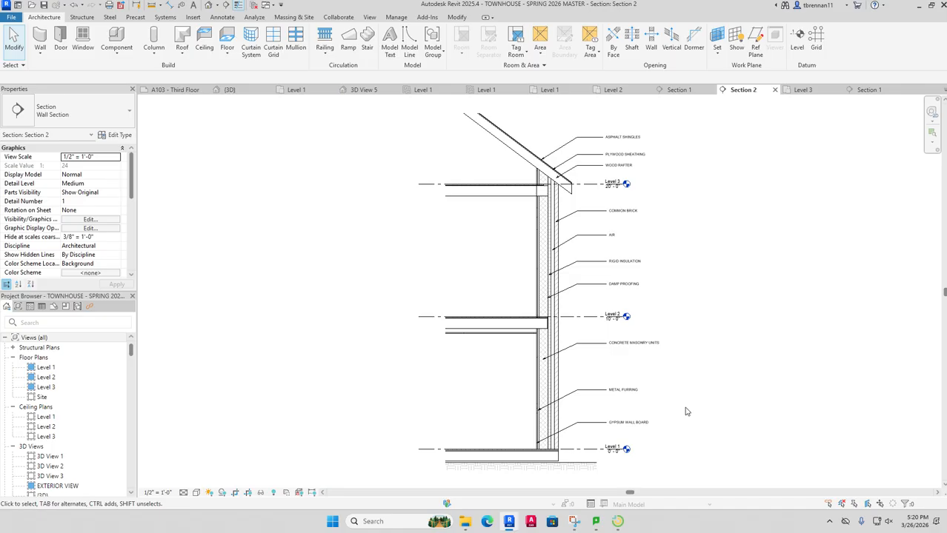
{"action": "scroll", "coordinate": [567, 462], "scroll_direction": "up", "scroll_amount": 5}
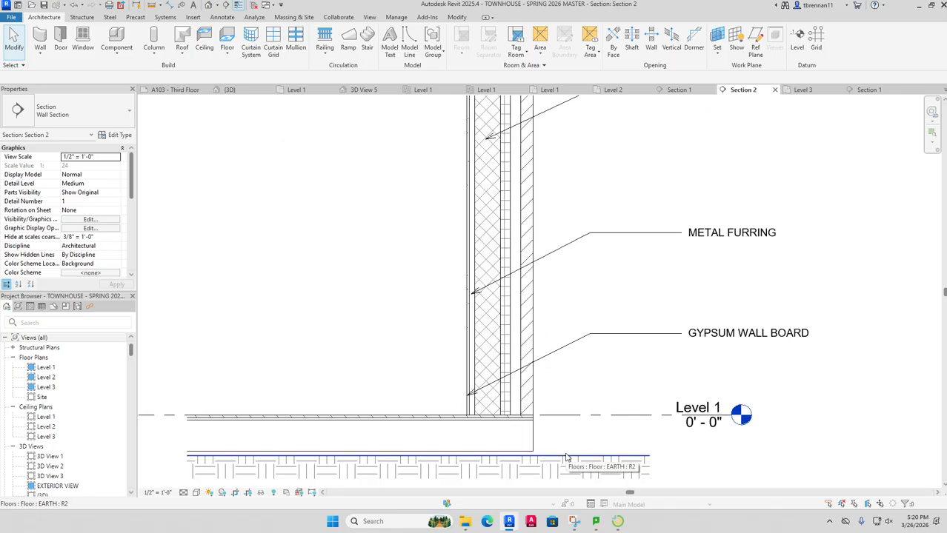
{"action": "scroll", "coordinate": [726, 234], "scroll_direction": "down", "scroll_amount": 2}
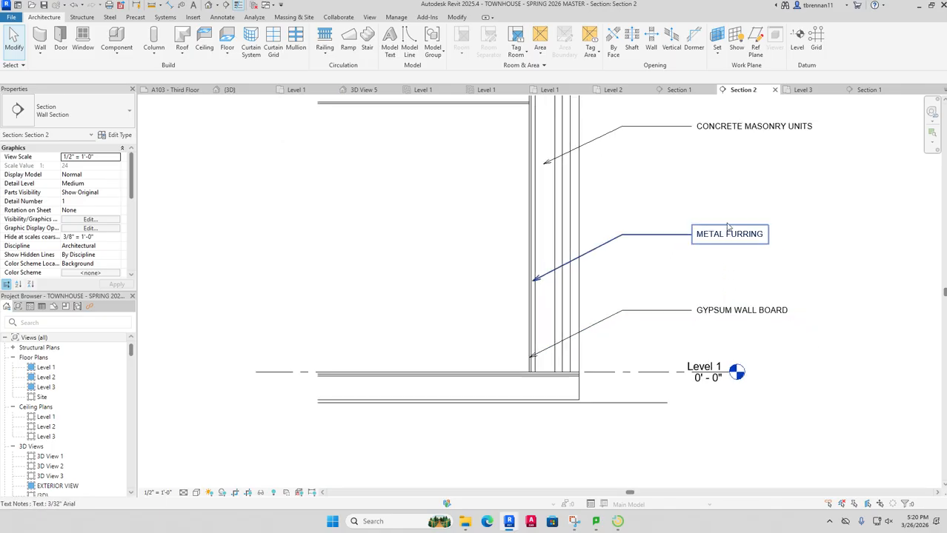
{"action": "left_click_drag", "start_coordinate": [736, 217], "coordinate": [725, 334]}
{"action": "left_click_drag", "start_coordinate": [666, 215], "coordinate": [653, 303]}
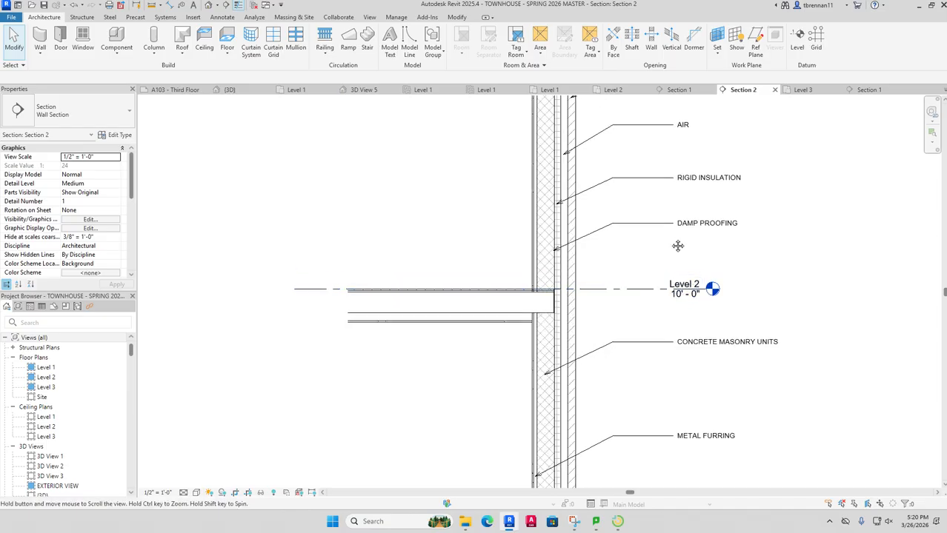
{"action": "left_click_drag", "start_coordinate": [676, 246], "coordinate": [658, 354]}
{"action": "scroll", "coordinate": [702, 223], "scroll_direction": "down", "scroll_amount": 1}
{"action": "left_click_drag", "start_coordinate": [712, 251], "coordinate": [717, 315]}
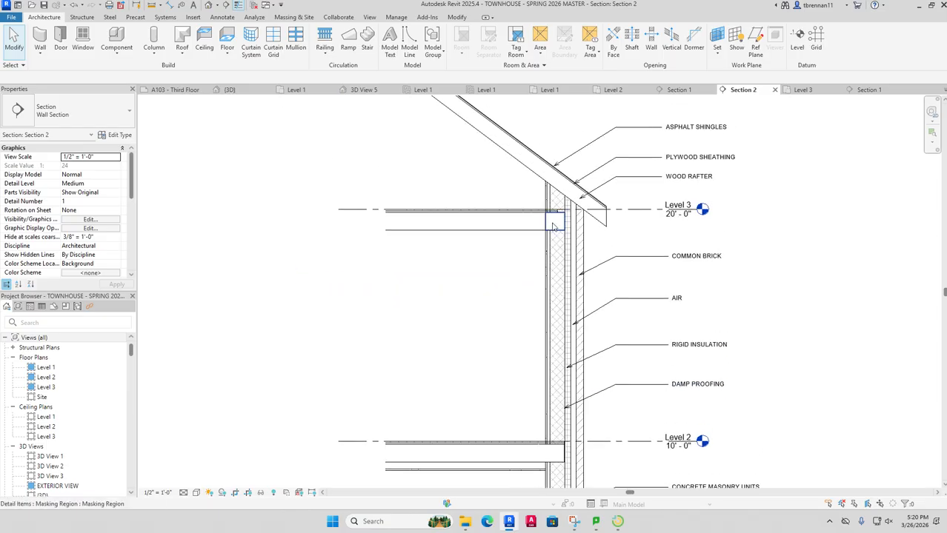
Step: Examine the masking region where the Level 3 wood joist floor meets the exterior wall in the master section
{"action": "scroll", "coordinate": [551, 223], "scroll_direction": "up", "scroll_amount": 2}
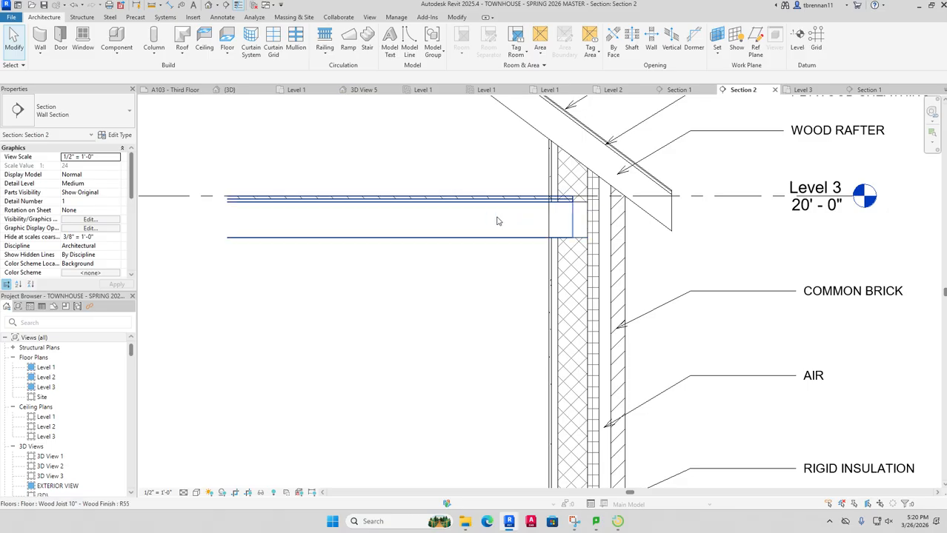
{"action": "scroll", "coordinate": [545, 219], "scroll_direction": "up", "scroll_amount": 1}
{"action": "scroll", "coordinate": [545, 221], "scroll_direction": "up", "scroll_amount": 1}
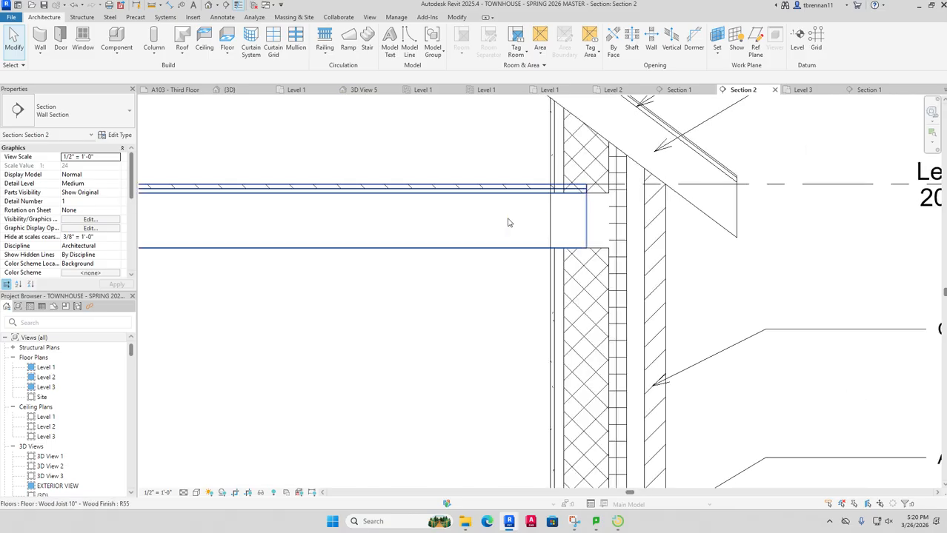
{"action": "scroll", "coordinate": [563, 225], "scroll_direction": "up", "scroll_amount": 1}
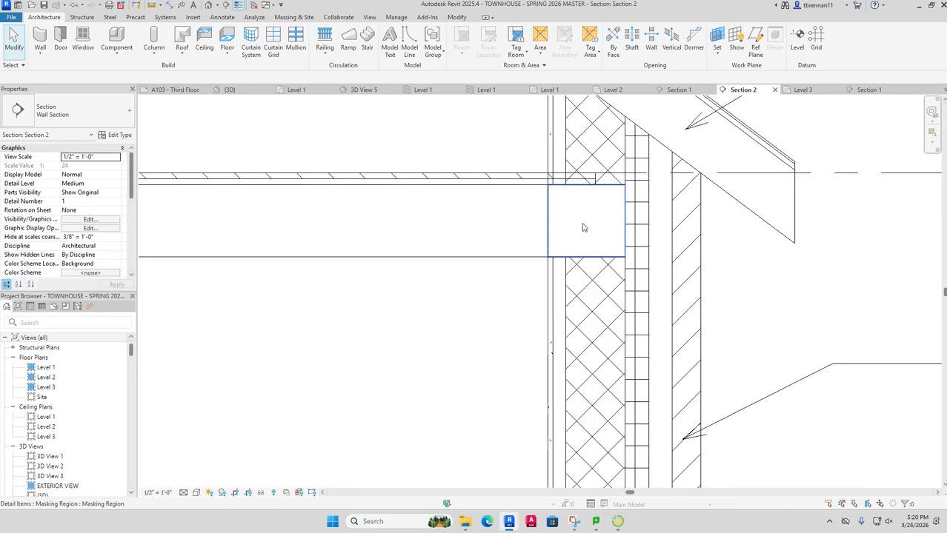
{"action": "scroll", "coordinate": [460, 225], "scroll_direction": "up", "scroll_amount": 2}
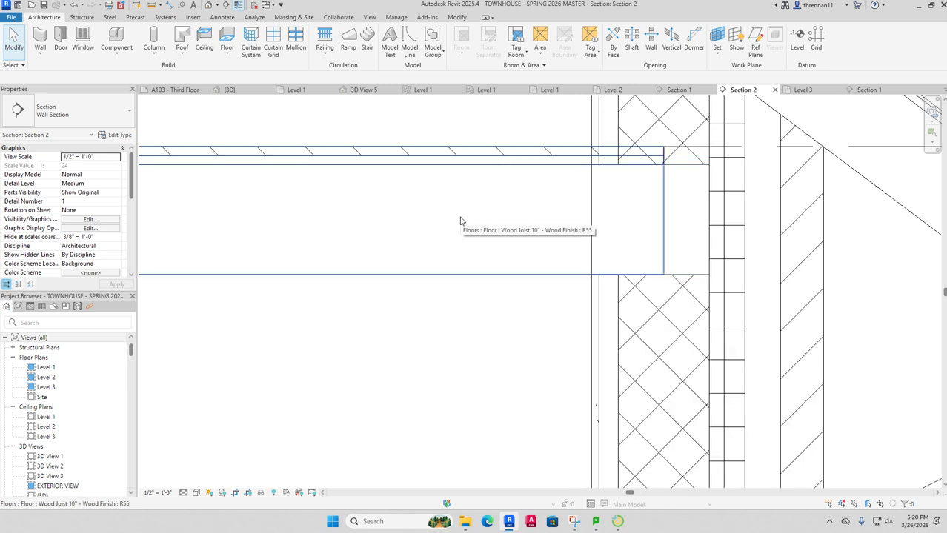
{"action": "scroll", "coordinate": [460, 221], "scroll_direction": "down", "scroll_amount": 6}
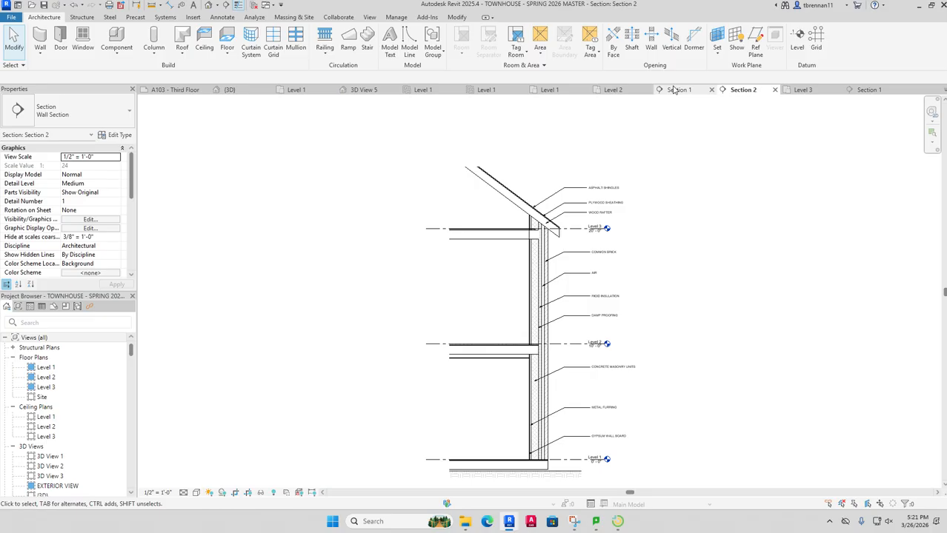
Step: In the in-progress Section 1, draw a rectangular masking region about 1'-1 5/8" by 9 17/64" from the Level 3 joist end to the brick
{"action": "left_click", "coordinate": [859, 90]}
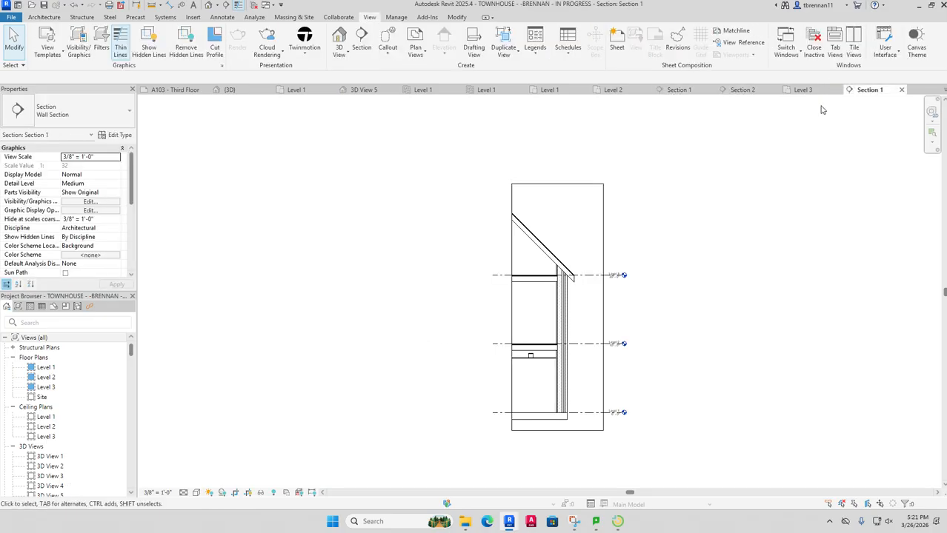
{"action": "scroll", "coordinate": [566, 308], "scroll_direction": "up", "scroll_amount": 8}
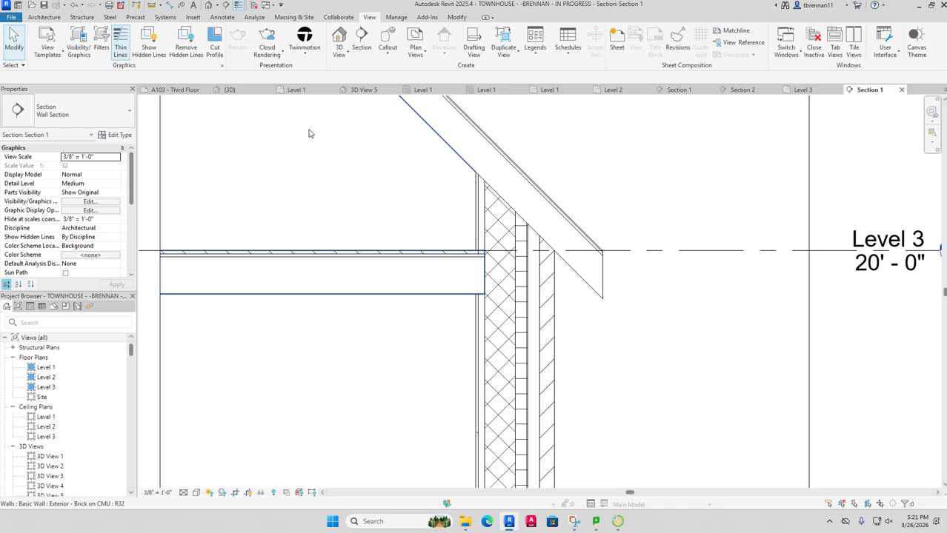
{"action": "left_click", "coordinate": [221, 17]}
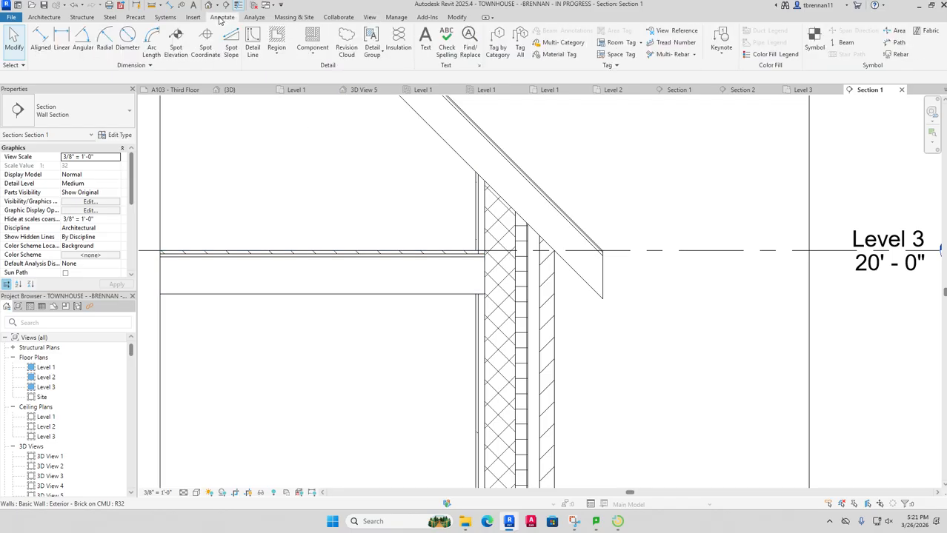
{"action": "left_click", "coordinate": [276, 54]}
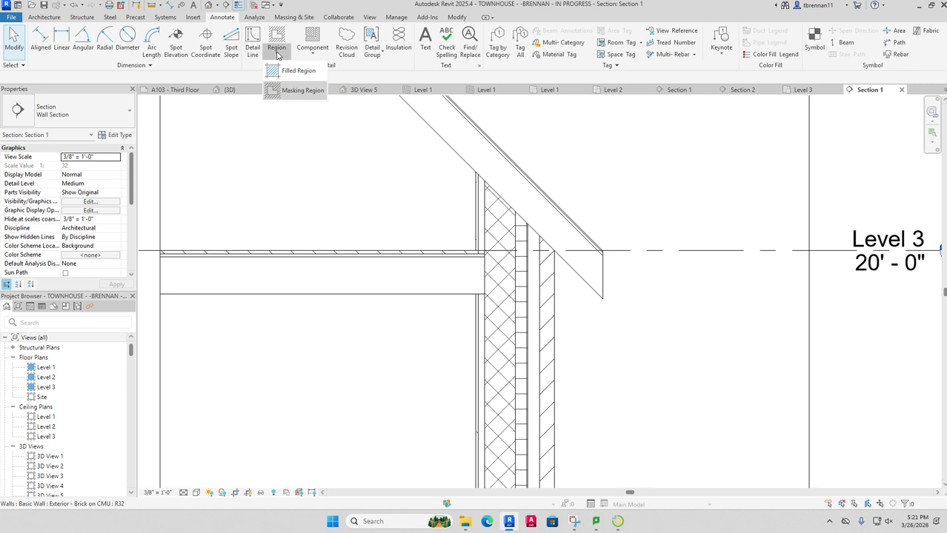
{"action": "left_click", "coordinate": [282, 91]}
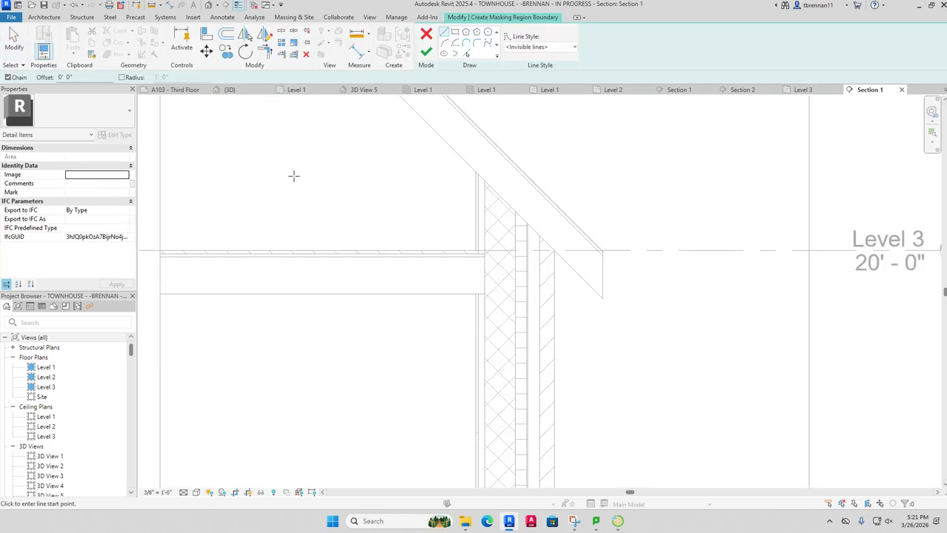
{"action": "left_click", "coordinate": [484, 257]}
{"action": "key", "text": "Escape"}
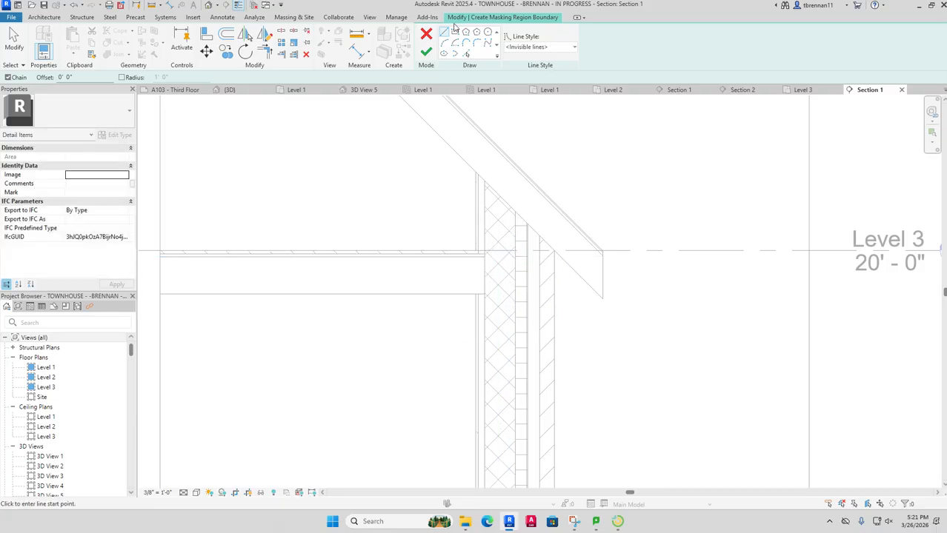
{"action": "left_click", "coordinate": [455, 32]}
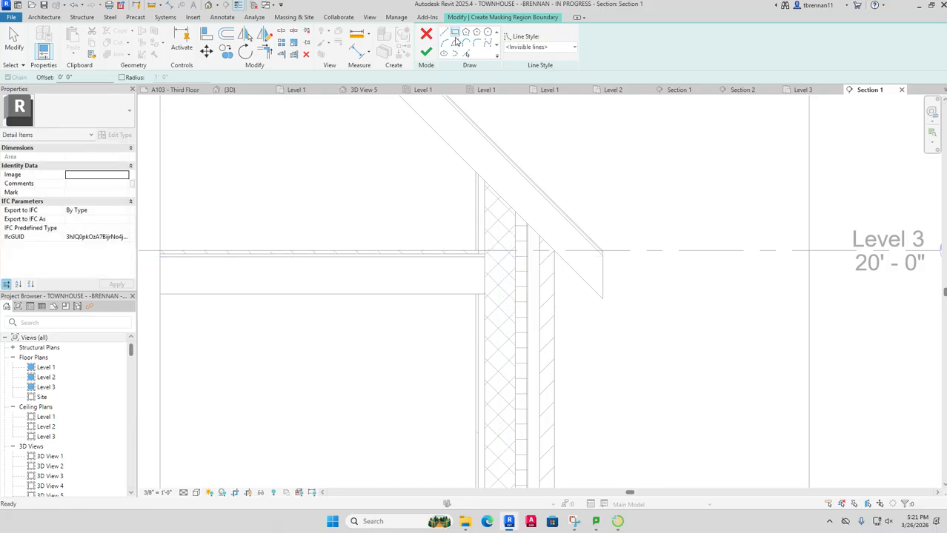
{"action": "left_click", "coordinate": [484, 257]}
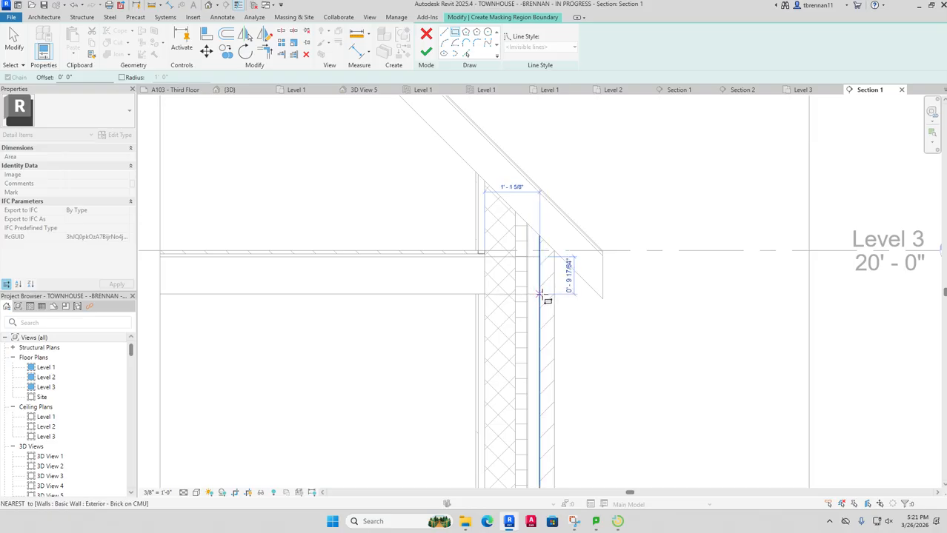
{"action": "left_click", "coordinate": [540, 294]}
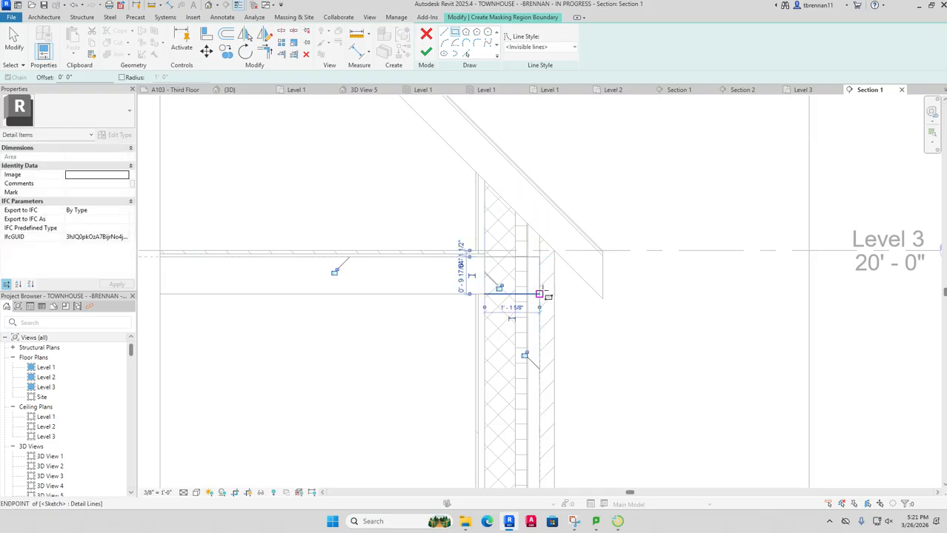
{"action": "left_click", "coordinate": [426, 54]}
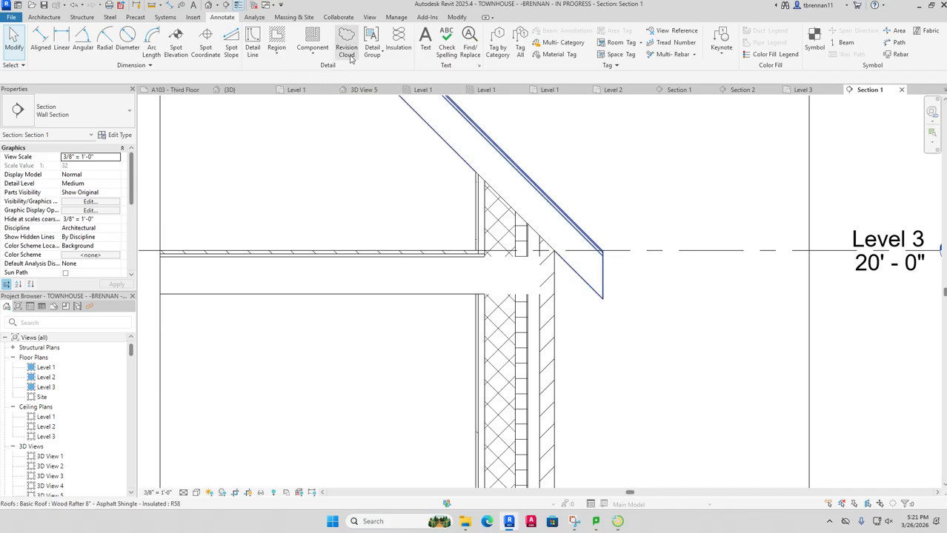
Step: Trace the top, outer end and bottom edges of the Level 3 masking region with Thin Lines detail lines
{"action": "key", "text": "d"}
{"action": "key", "text": "l"}
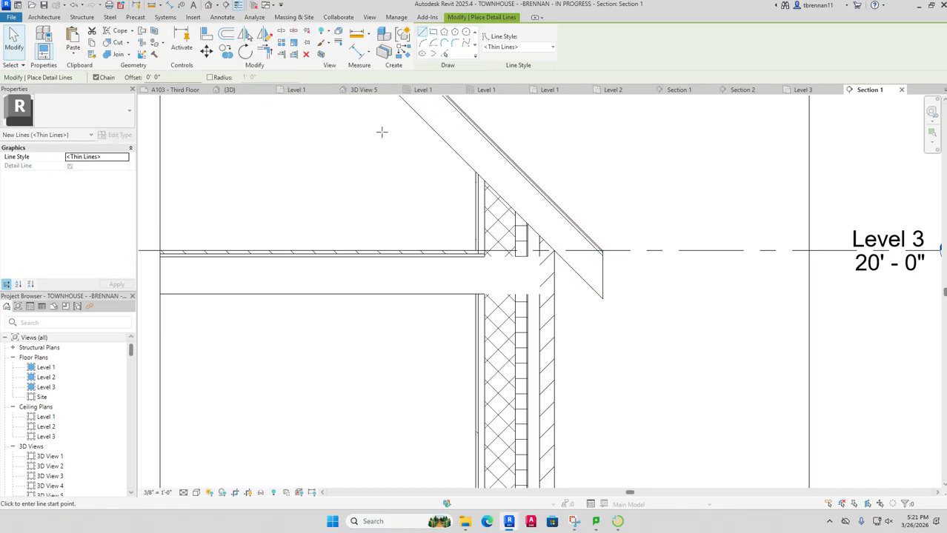
{"action": "left_click", "coordinate": [486, 258]}
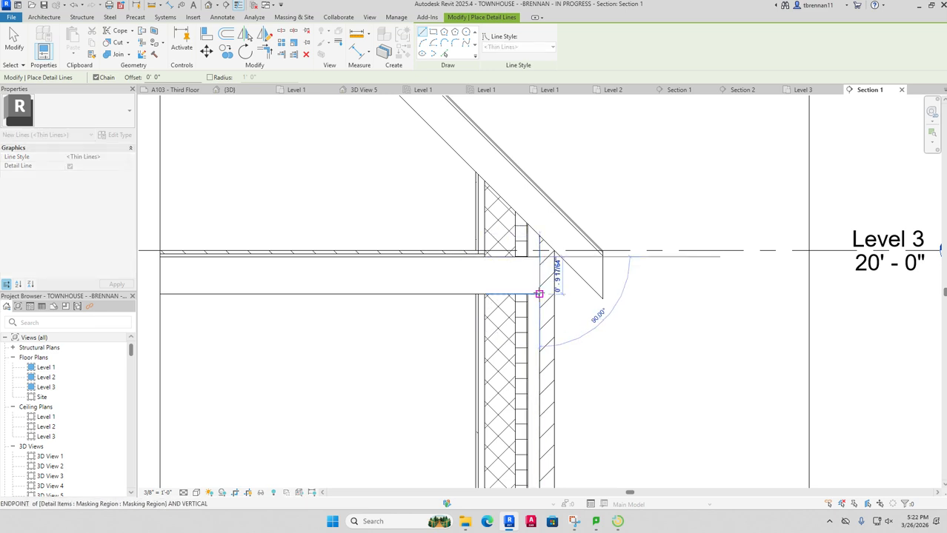
{"action": "left_click", "coordinate": [540, 294]}
{"action": "left_click", "coordinate": [478, 294]}
{"action": "key", "text": "Escape"}
{"action": "key", "text": "Escape"}
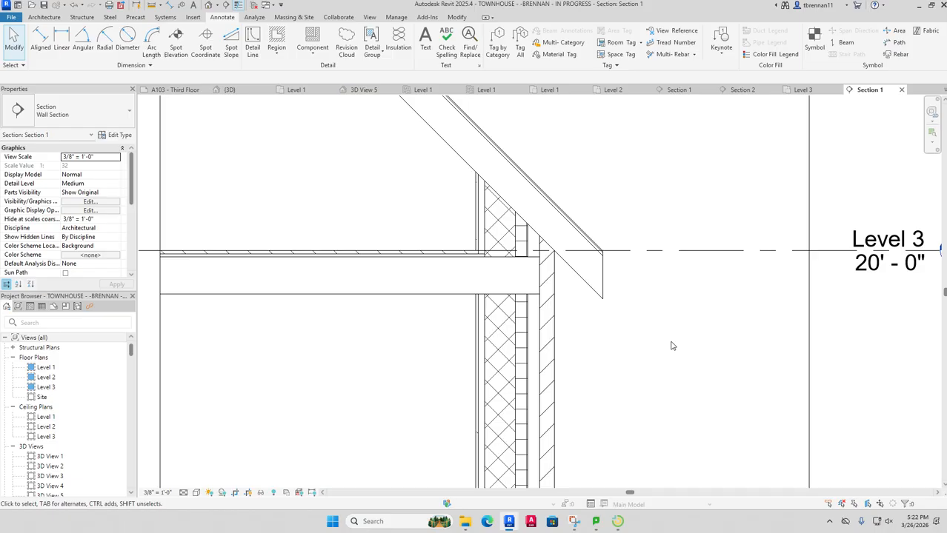
Step: Examine the Level 3 joist and exterior wall junction in Section 1, followed by the full wall down to Level 1
{"action": "scroll", "coordinate": [672, 346], "scroll_direction": "down", "scroll_amount": 2}
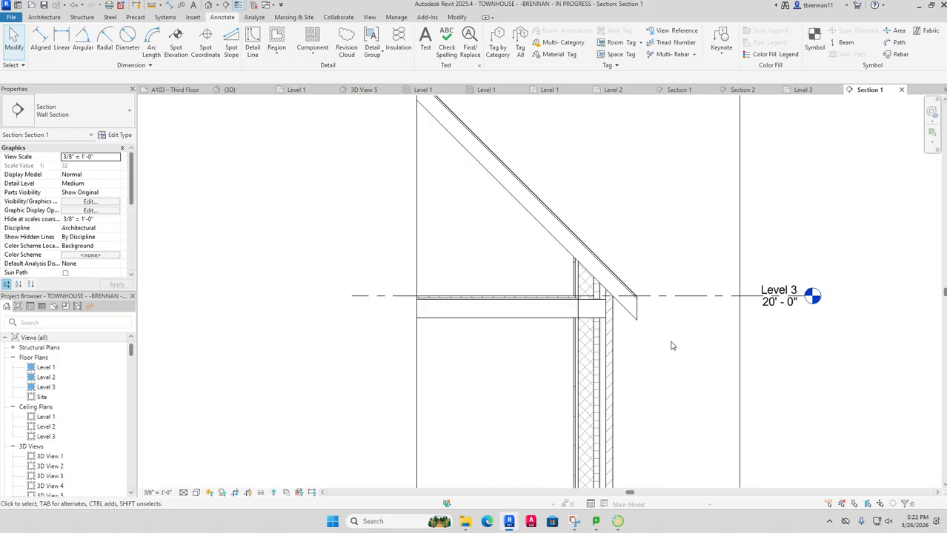
{"action": "scroll", "coordinate": [672, 346], "scroll_direction": "up", "scroll_amount": 1}
{"action": "scroll", "coordinate": [672, 346], "scroll_direction": "up", "scroll_amount": 3}
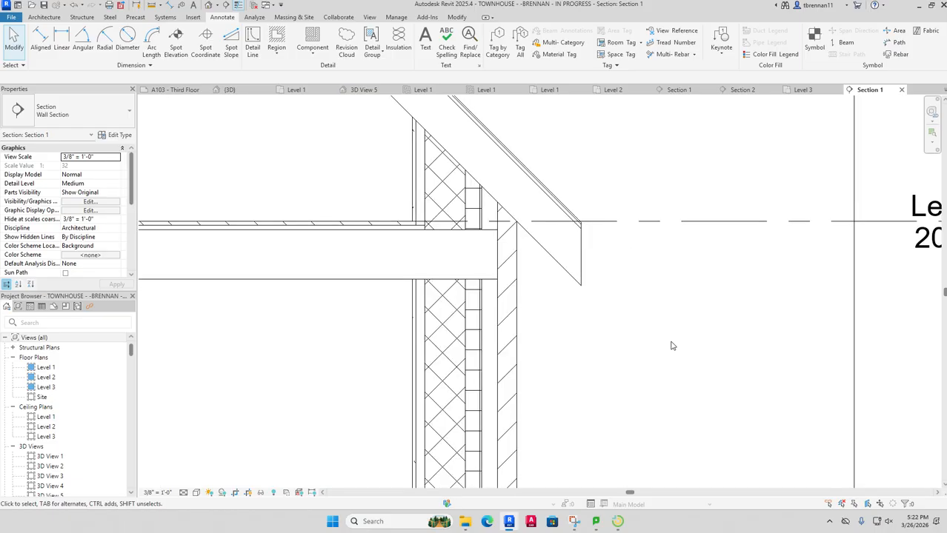
{"action": "scroll", "coordinate": [672, 346], "scroll_direction": "down", "scroll_amount": 2}
{"action": "scroll", "coordinate": [672, 346], "scroll_direction": "down", "scroll_amount": 1}
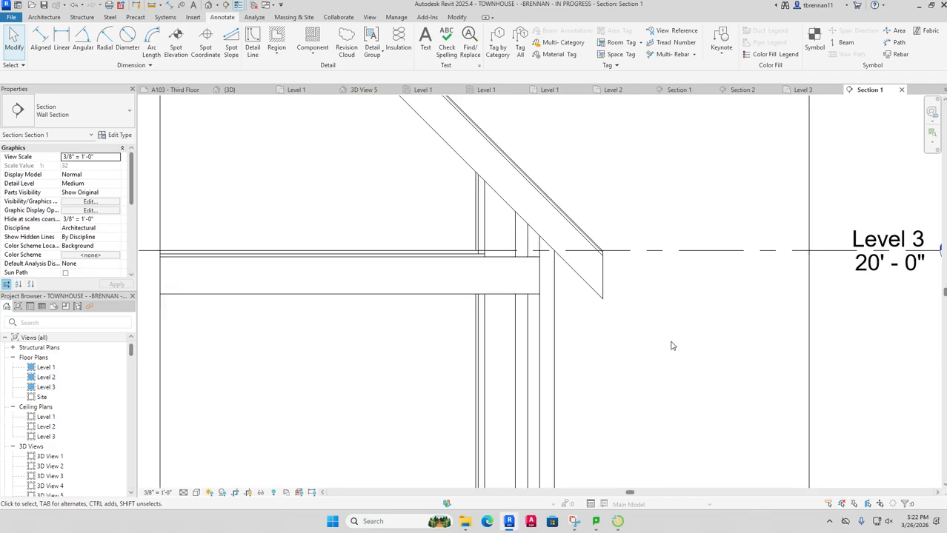
{"action": "scroll", "coordinate": [672, 346], "scroll_direction": "up", "scroll_amount": 1}
{"action": "scroll", "coordinate": [672, 346], "scroll_direction": "down", "scroll_amount": 4}
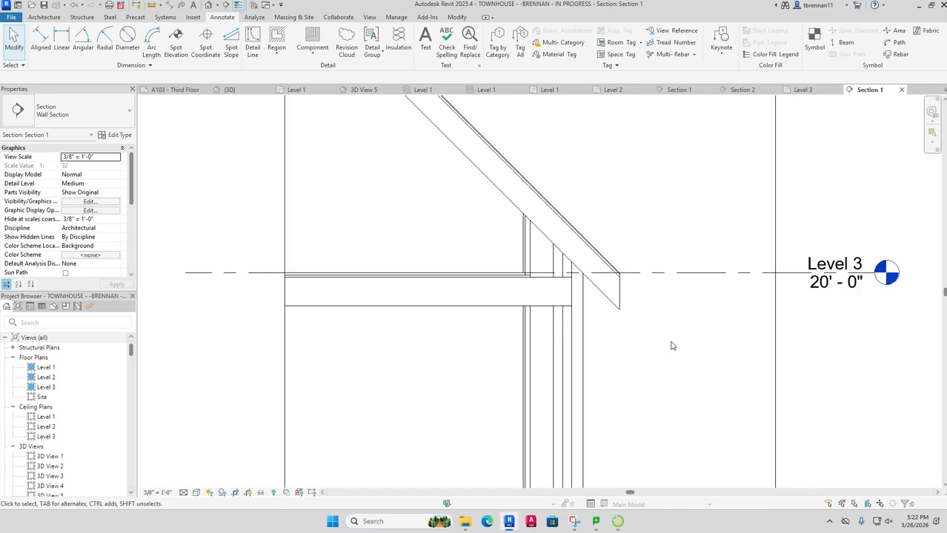
{"action": "middle_click", "coordinate": [675, 349]}
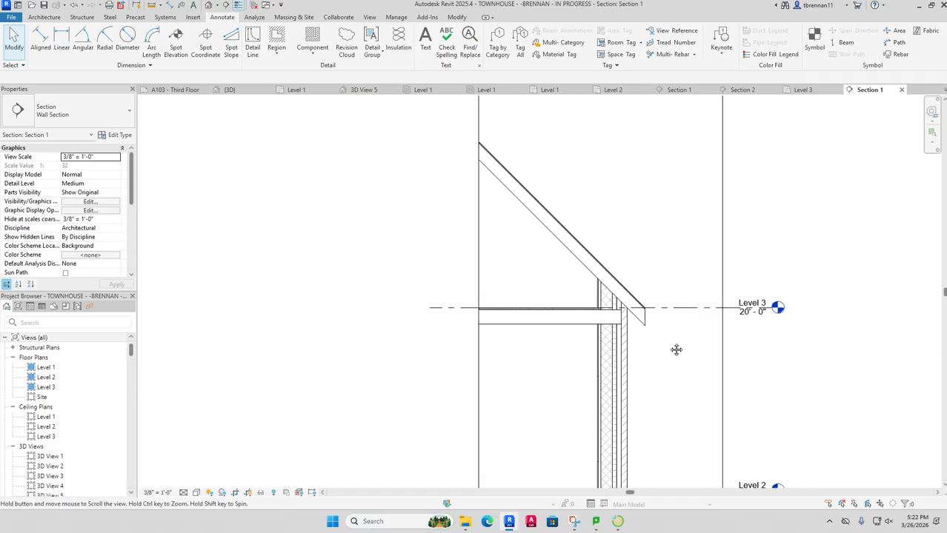
{"action": "left_click_drag", "start_coordinate": [675, 348], "coordinate": [609, 254]}
{"action": "scroll", "coordinate": [609, 273], "scroll_direction": "down", "scroll_amount": 2}
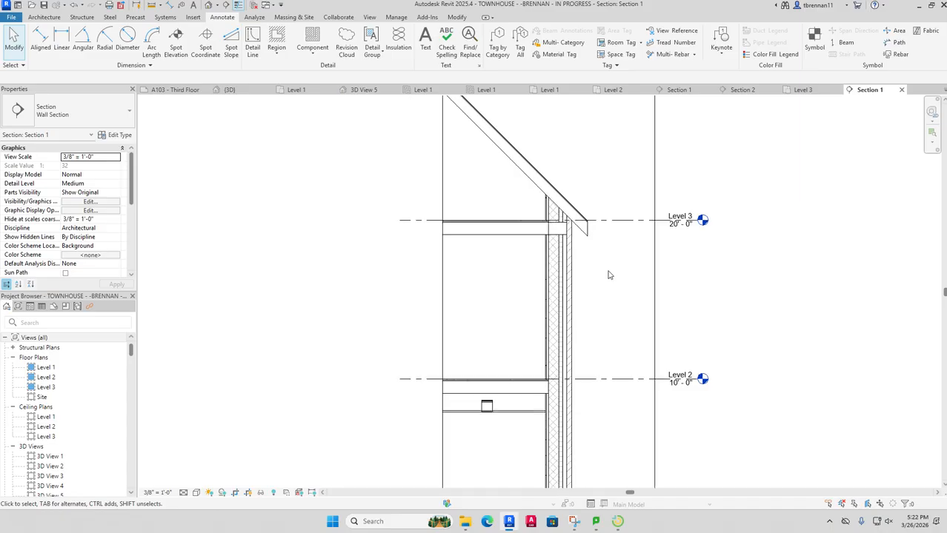
{"action": "left_click_drag", "start_coordinate": [620, 293], "coordinate": [532, 256]}
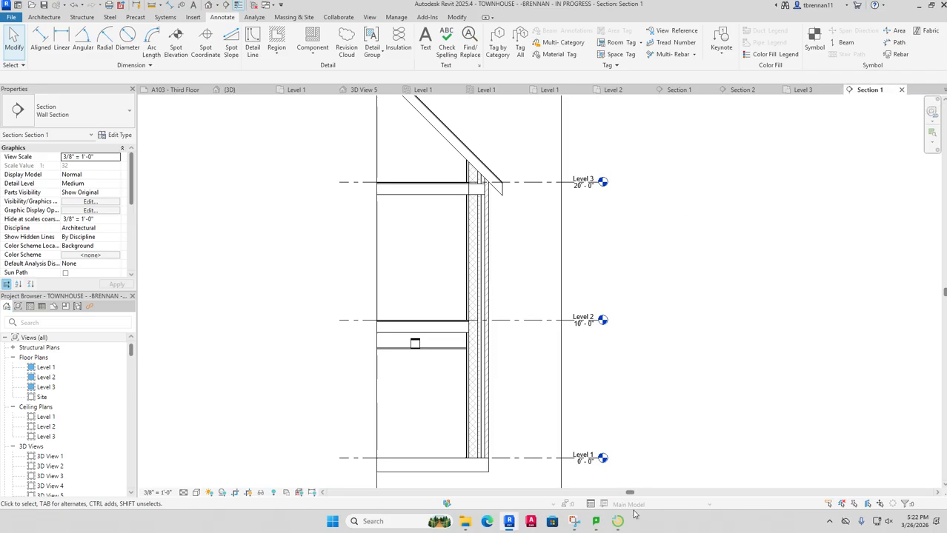
Step: Switch to LanSchool Teacher Console, stop showing the teacher's screen to the class, and return to Revit
{"action": "mouse_move", "coordinate": [628, 524]}
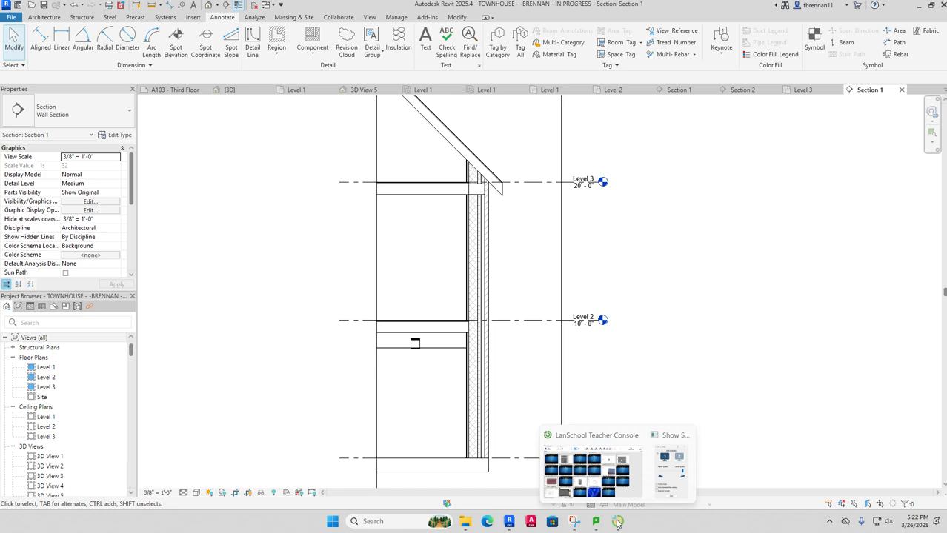
{"action": "left_click", "coordinate": [593, 468]}
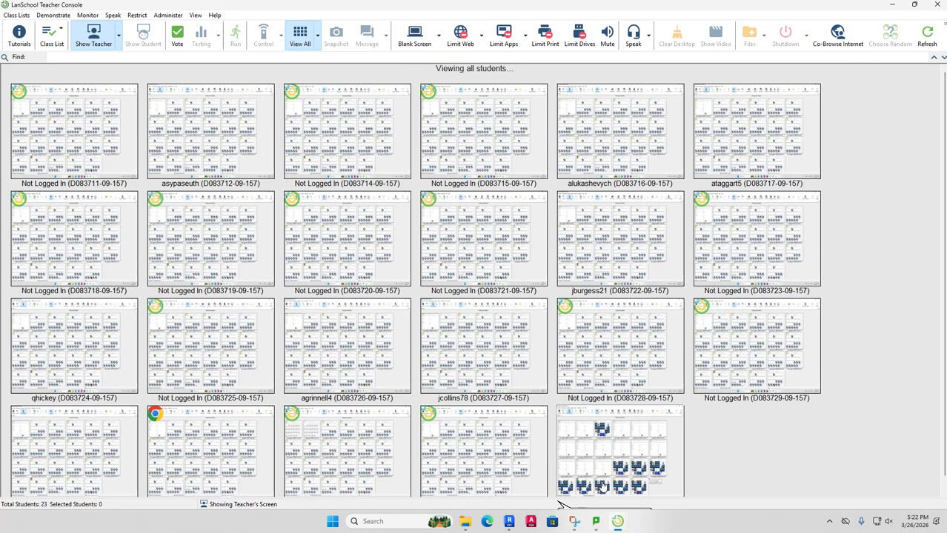
{"action": "left_click", "coordinate": [120, 36]}
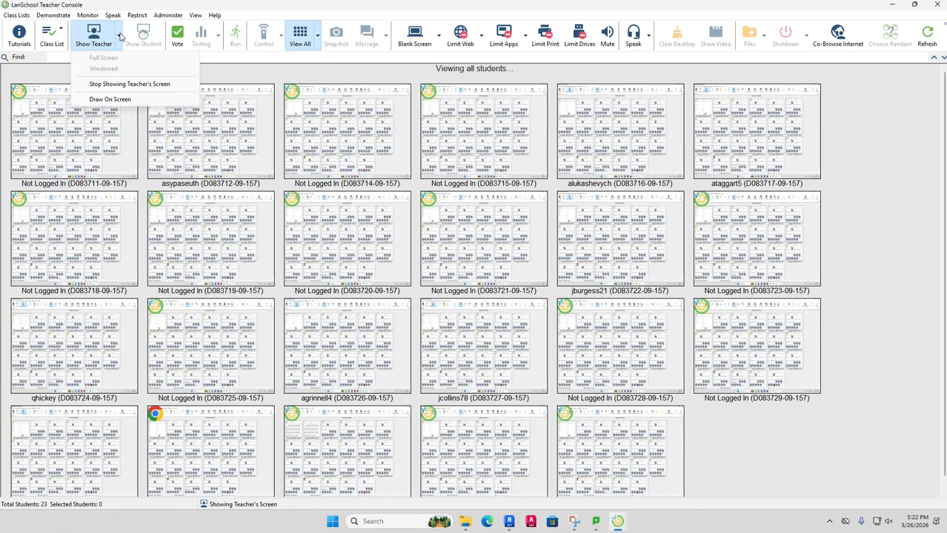
{"action": "left_click", "coordinate": [122, 85]}
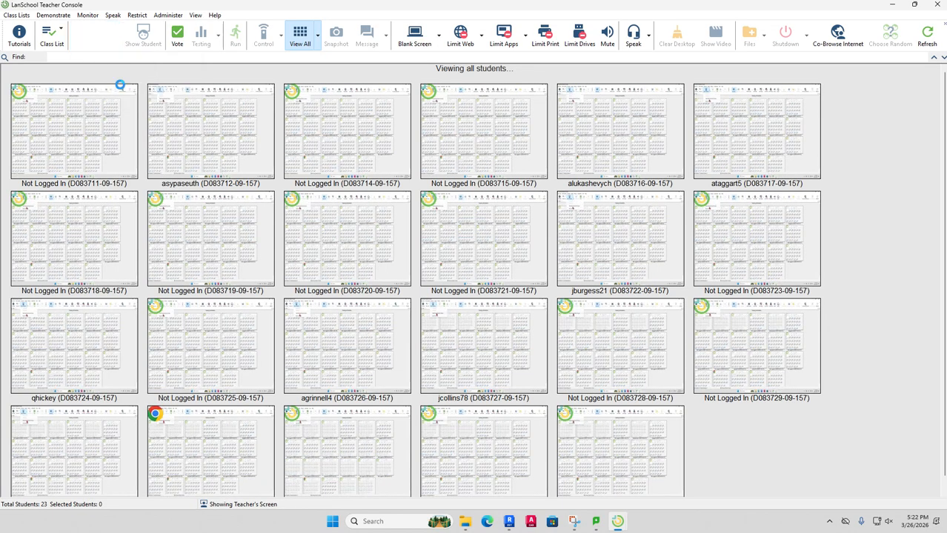
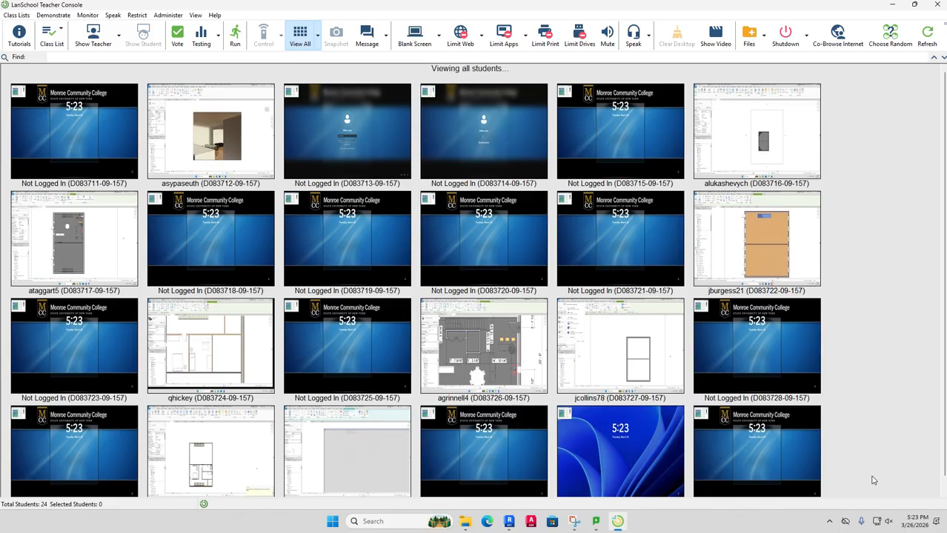
{"action": "left_click", "coordinate": [509, 521]}
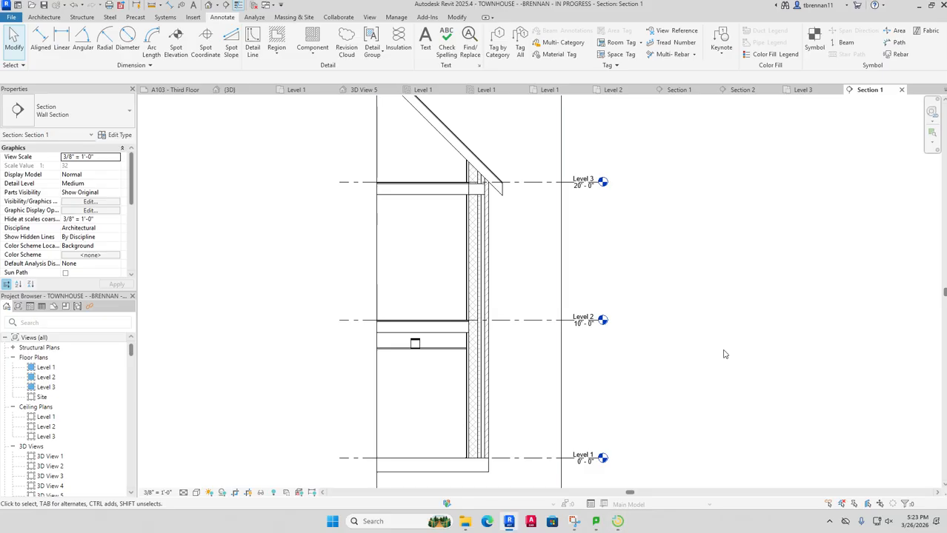
Step: Try setting the Level 1 ceiling's height offset from level to 8' 4"
{"action": "left_click", "coordinate": [440, 350]}
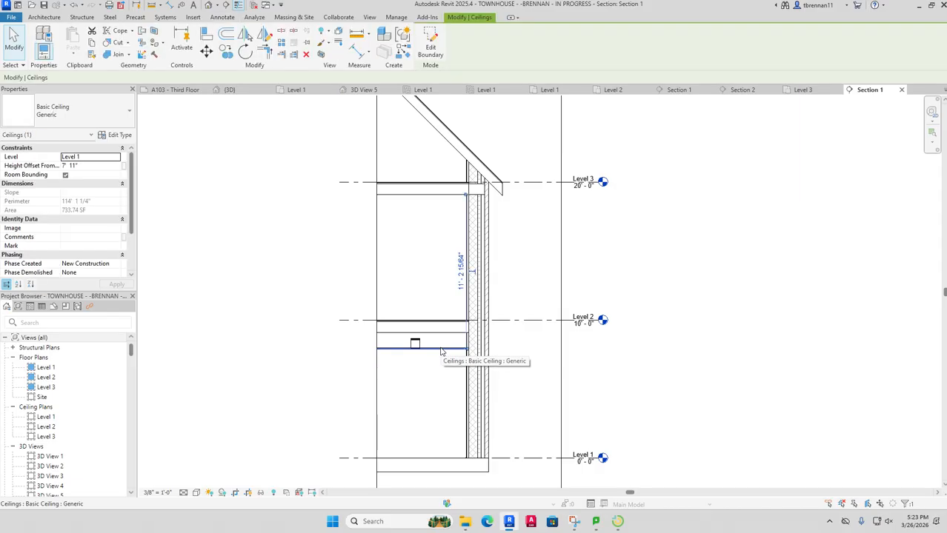
{"action": "key", "text": "Escape"}
{"action": "left_click", "coordinate": [442, 350]}
{"action": "left_click", "coordinate": [95, 167]}
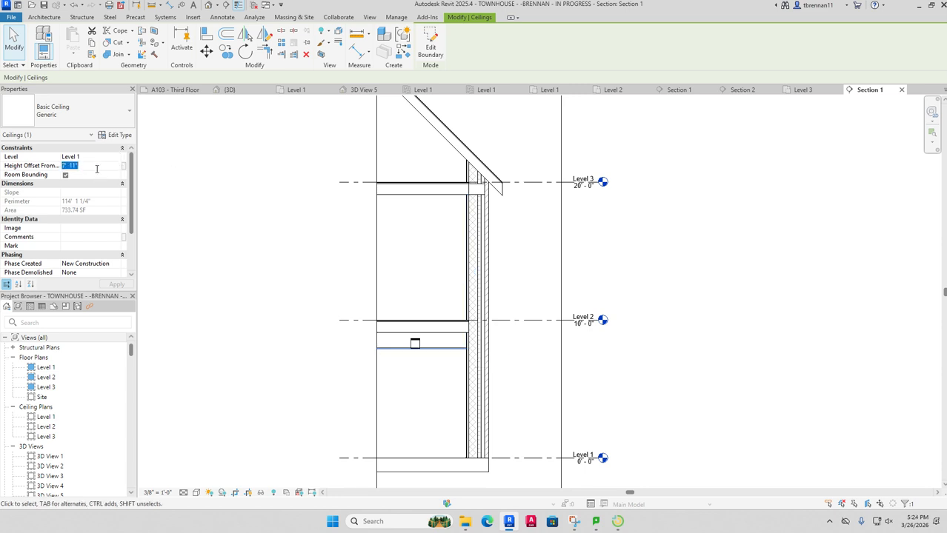
{"action": "type", "text": "8' 4"}
{"action": "key", "text": "Return"}
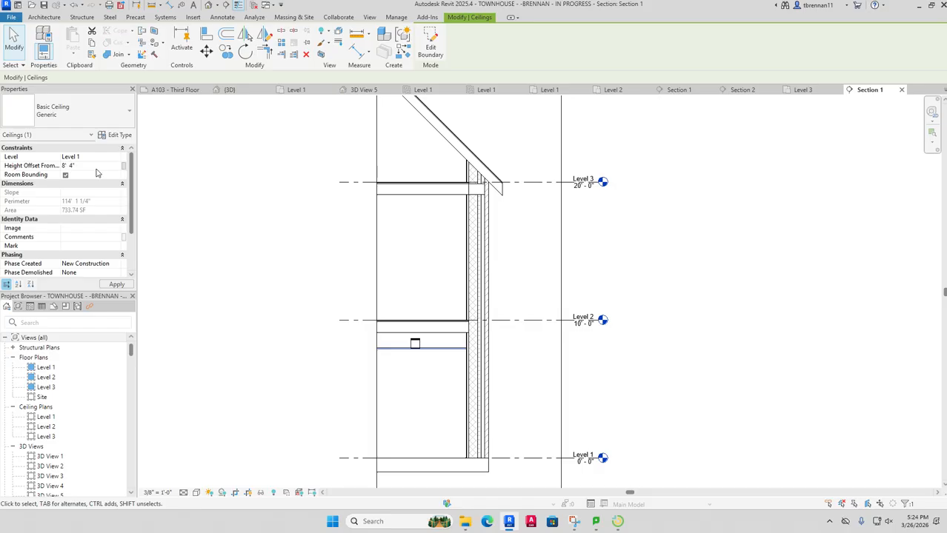
{"action": "left_click", "coordinate": [289, 304]}
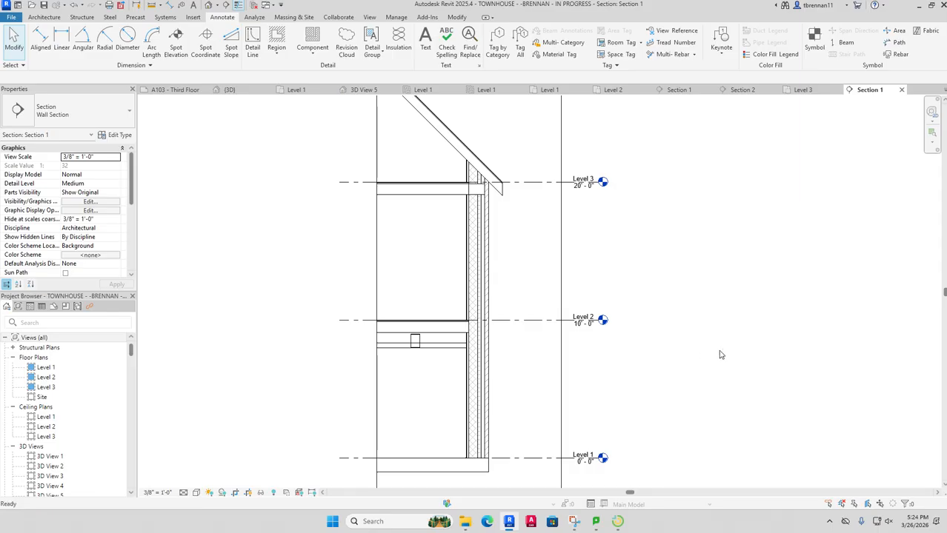
Step: Examine the ceiling and downlight below Level 2 and the overall wall section from Level 1 to the roof
{"action": "scroll", "coordinate": [405, 343], "scroll_direction": "up", "scroll_amount": 1}
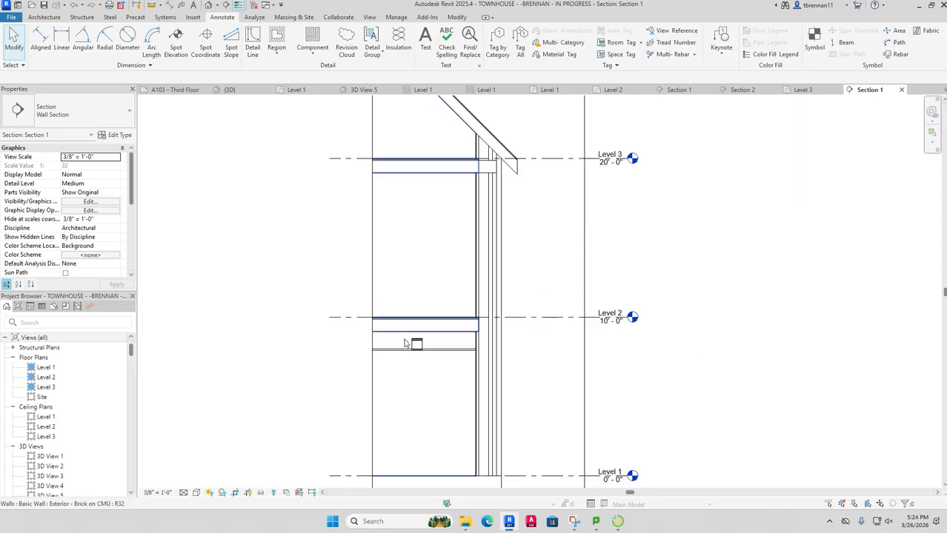
{"action": "scroll", "coordinate": [405, 343], "scroll_direction": "up", "scroll_amount": 6}
{"action": "scroll", "coordinate": [708, 374], "scroll_direction": "down", "scroll_amount": 5}
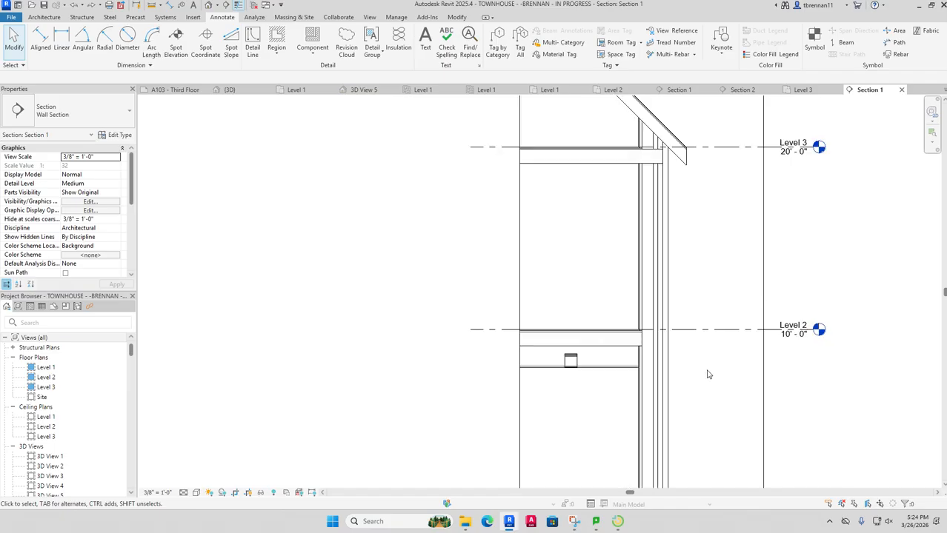
{"action": "scroll", "coordinate": [708, 375], "scroll_direction": "down", "scroll_amount": 1}
{"action": "left_click_drag", "start_coordinate": [708, 374], "coordinate": [596, 389]}
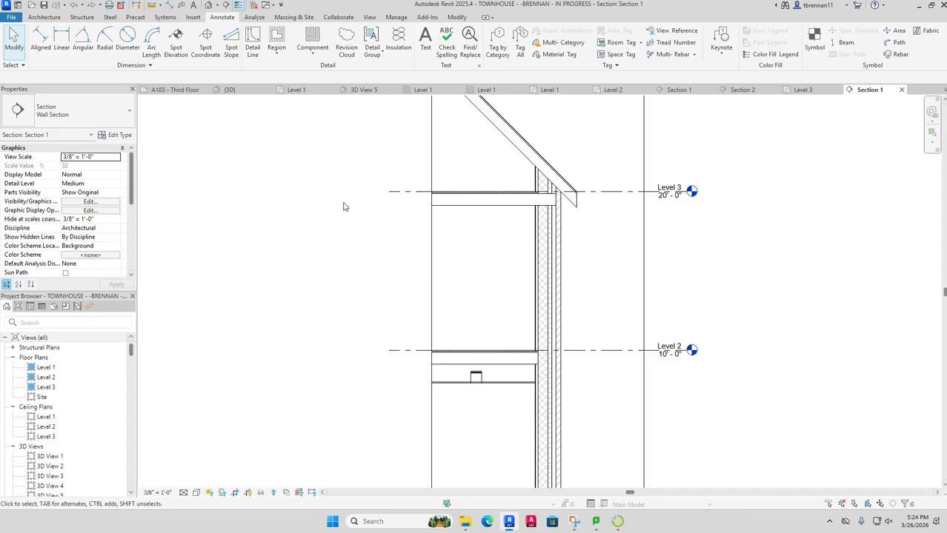
{"action": "scroll", "coordinate": [343, 207], "scroll_direction": "down", "scroll_amount": 1}
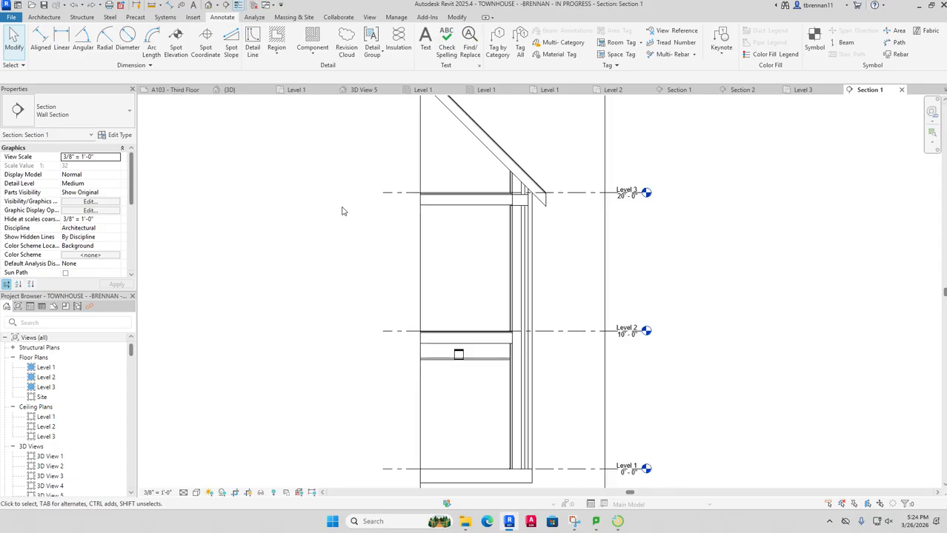
{"action": "scroll", "coordinate": [342, 211], "scroll_direction": "down", "scroll_amount": 2}
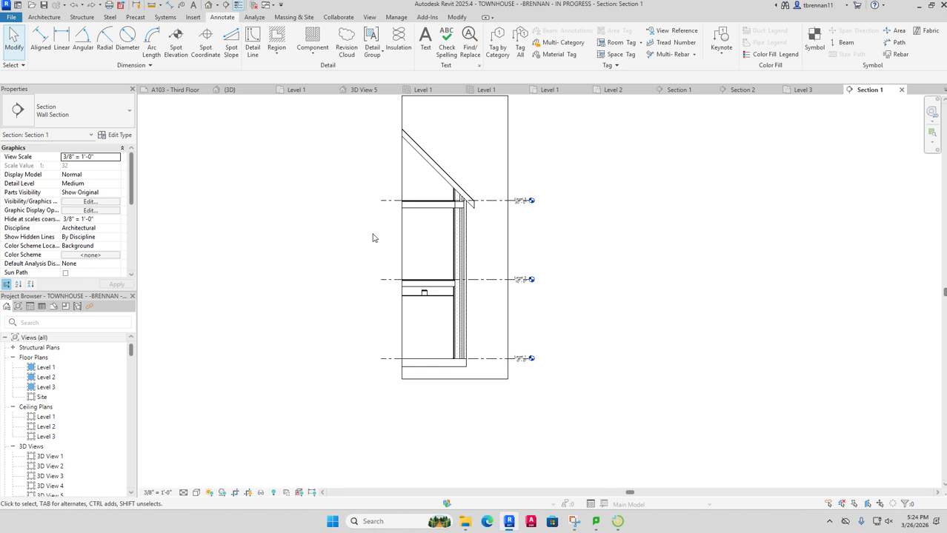
{"action": "scroll", "coordinate": [501, 311], "scroll_direction": "up", "scroll_amount": 2}
{"action": "scroll", "coordinate": [391, 309], "scroll_direction": "up", "scroll_amount": 3}
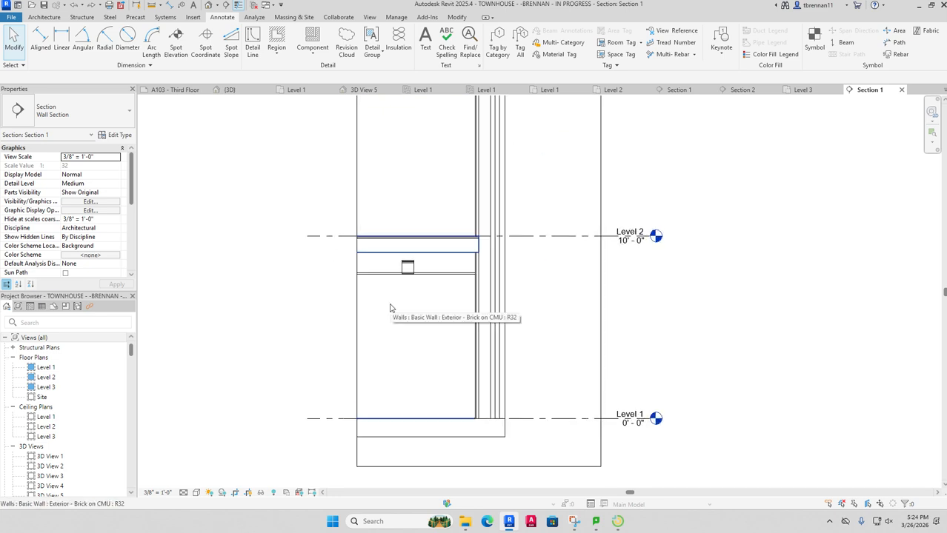
{"action": "scroll", "coordinate": [392, 308], "scroll_direction": "down", "scroll_amount": 1}
{"action": "scroll", "coordinate": [391, 308], "scroll_direction": "down", "scroll_amount": 2}
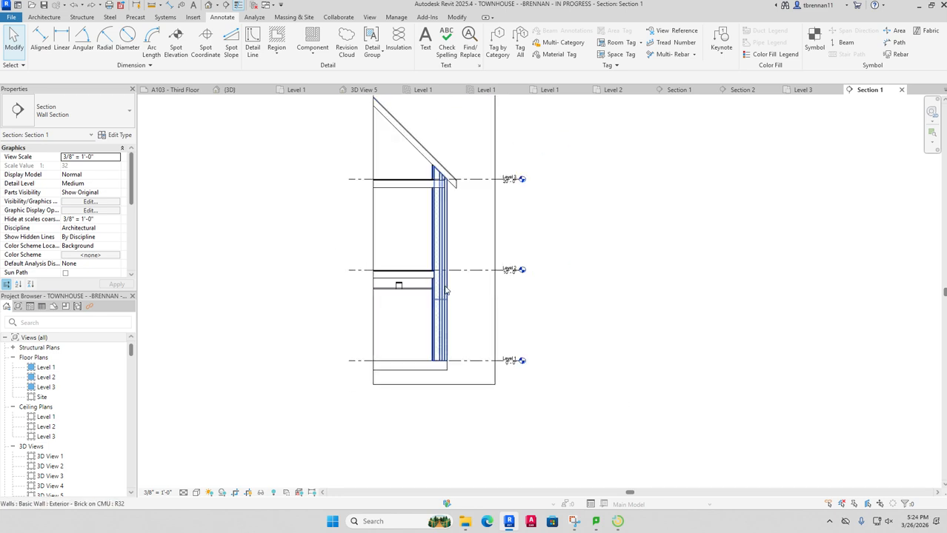
{"action": "left_click_drag", "start_coordinate": [471, 292], "coordinate": [469, 342]}
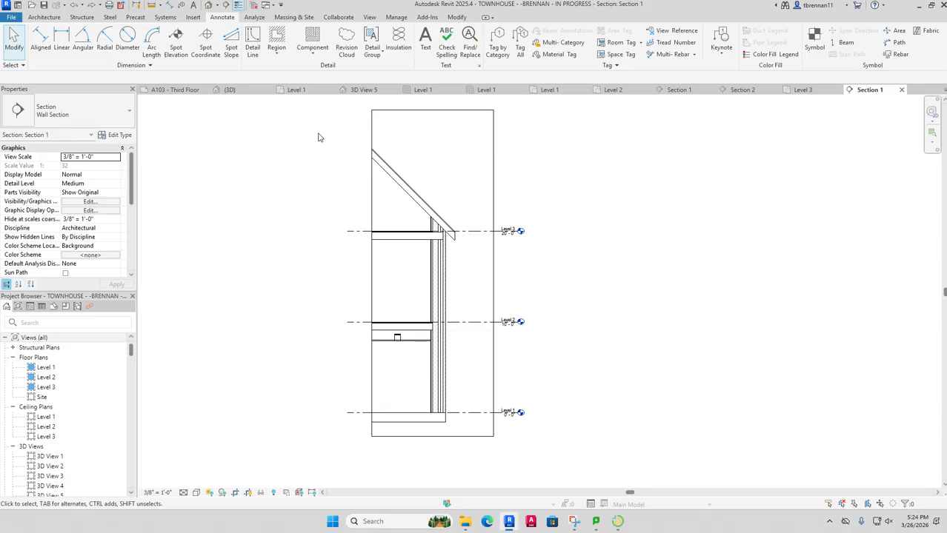
Step: In the in-progress Level 1 floor plan, set the top constraint of the four exterior brick walls to Up to level: Level 3
{"action": "left_click", "coordinate": [296, 92]}
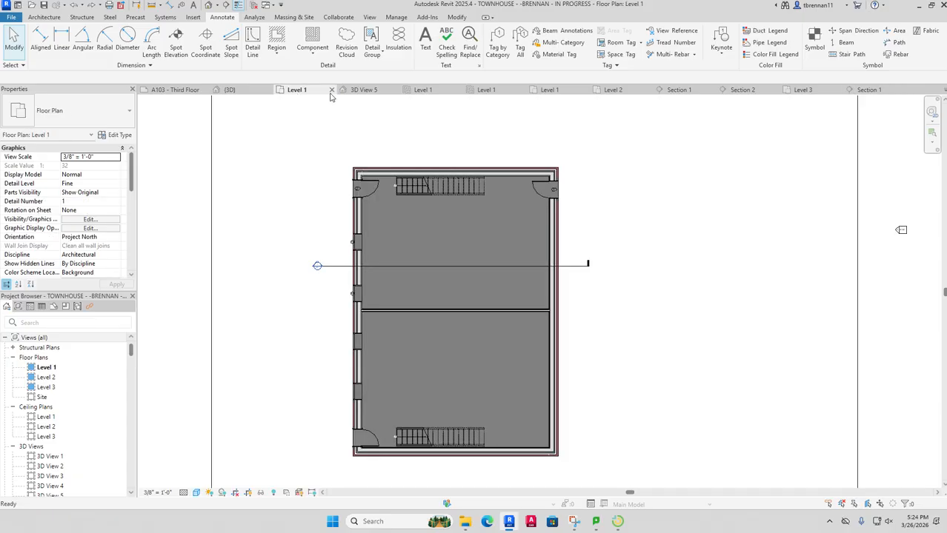
{"action": "key", "text": "Tab"}
{"action": "left_click", "coordinate": [440, 175]}
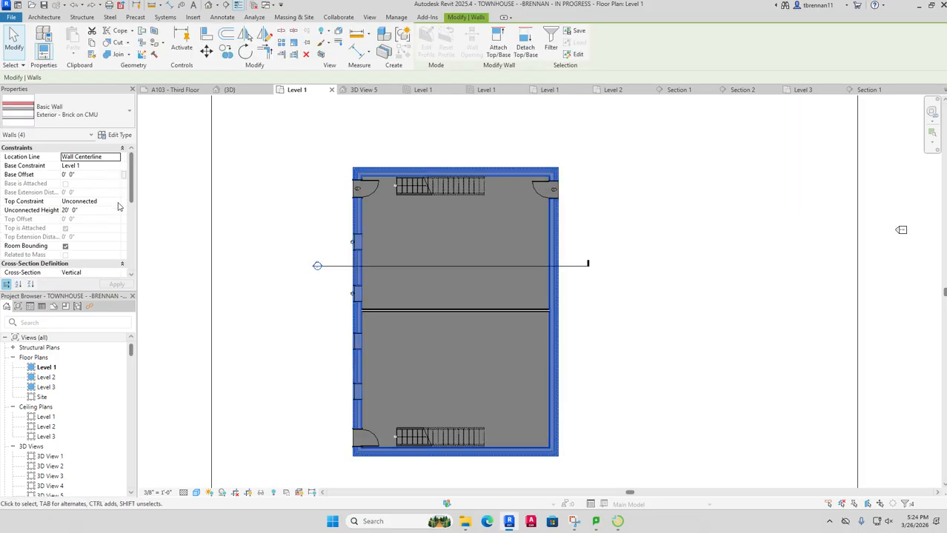
{"action": "left_click", "coordinate": [117, 202]}
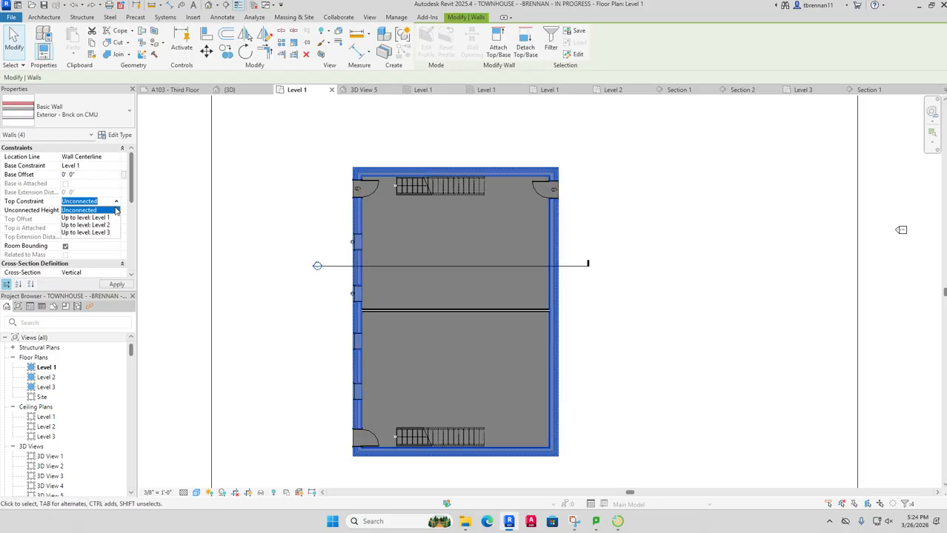
{"action": "left_click", "coordinate": [85, 232]}
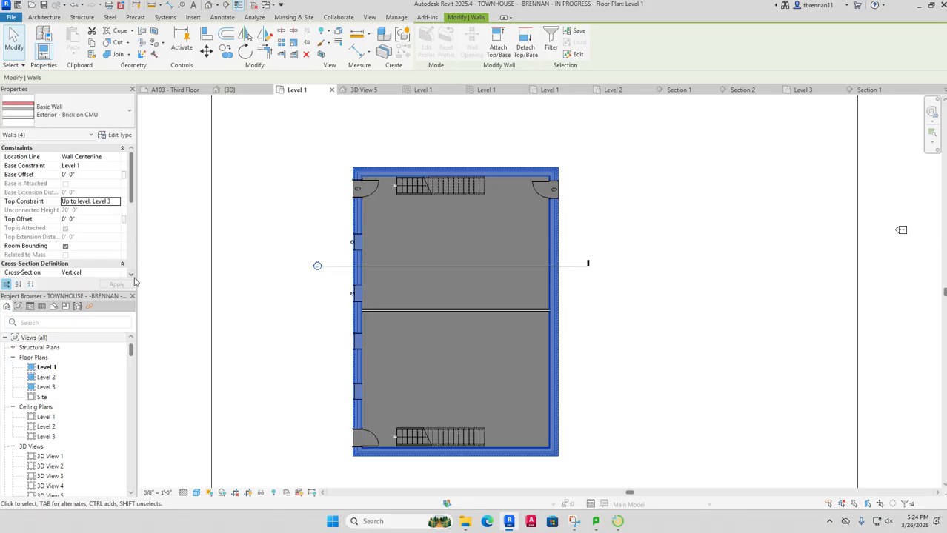
{"action": "left_click", "coordinate": [286, 196]}
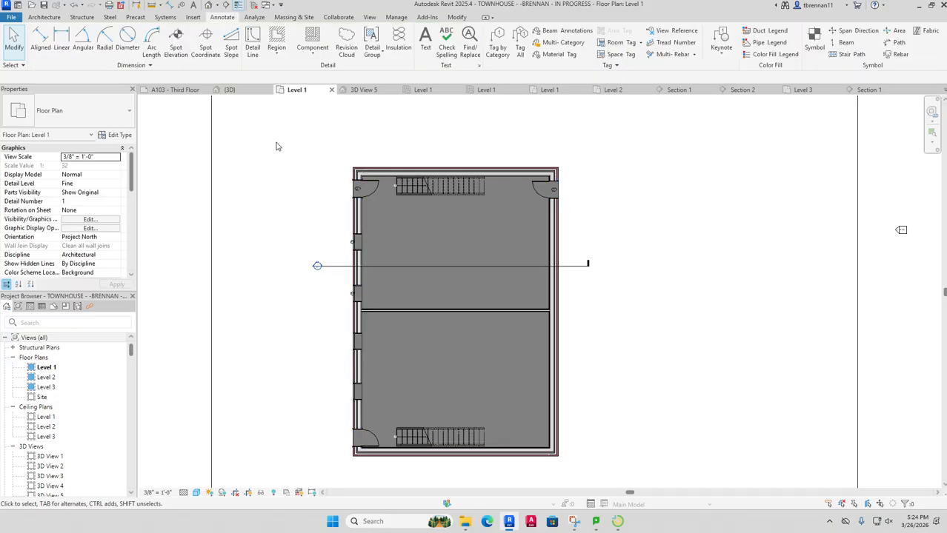
Step: Open the in-progress townhouse's default 3D view and examine the exterior walls against the roof
{"action": "left_click", "coordinate": [230, 90]}
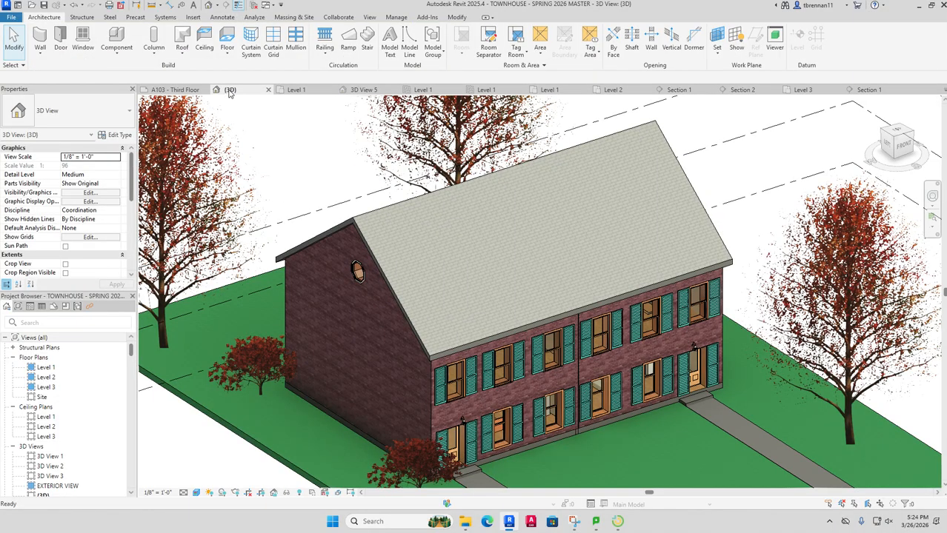
{"action": "left_click", "coordinate": [294, 90]}
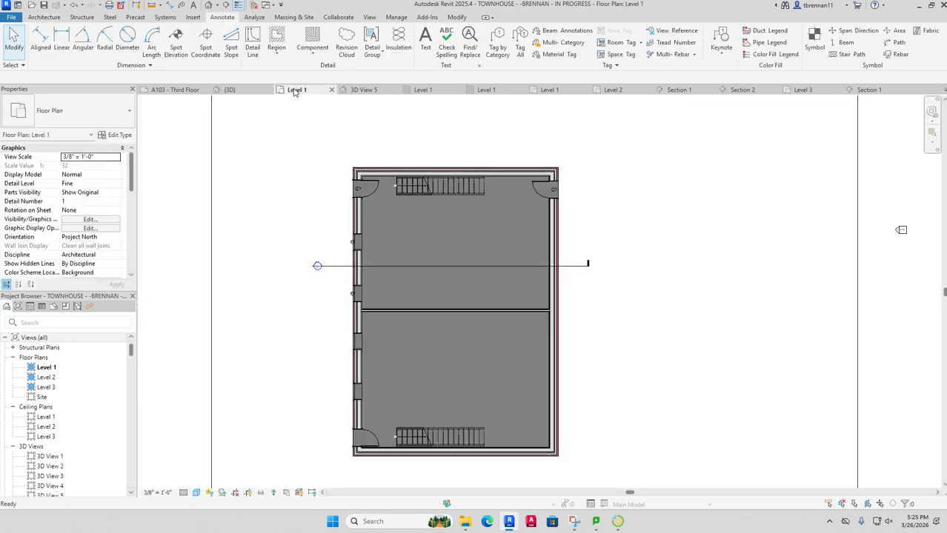
{"action": "left_click", "coordinate": [210, 6]}
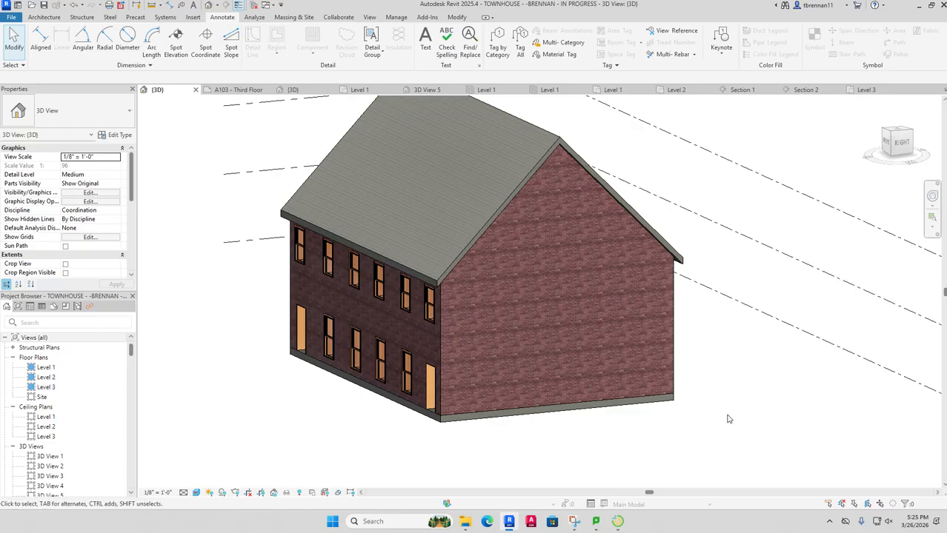
{"action": "scroll", "coordinate": [727, 416], "scroll_direction": "down", "scroll_amount": 2}
{"action": "scroll", "coordinate": [726, 417], "scroll_direction": "up", "scroll_amount": 1}
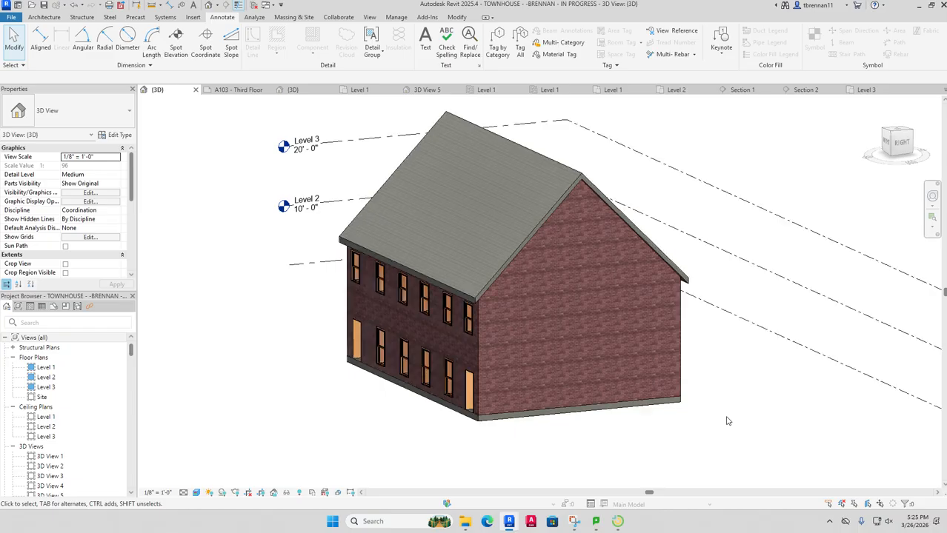
{"action": "scroll", "coordinate": [727, 417], "scroll_direction": "down", "scroll_amount": 1}
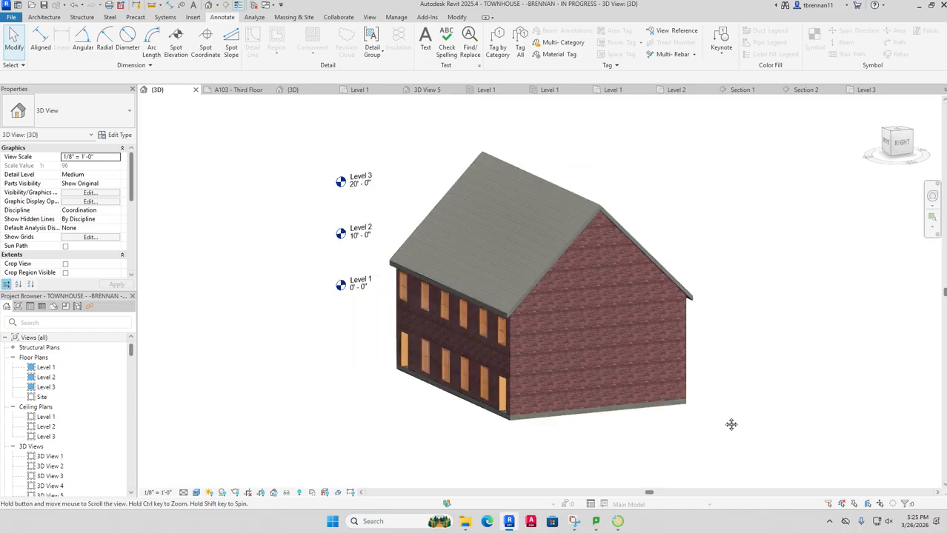
Step: Review the master townhouse's Section 1 building section, and close the master's Section 1 and Section 2 views
{"action": "left_click_drag", "start_coordinate": [726, 417], "coordinate": [698, 426]}
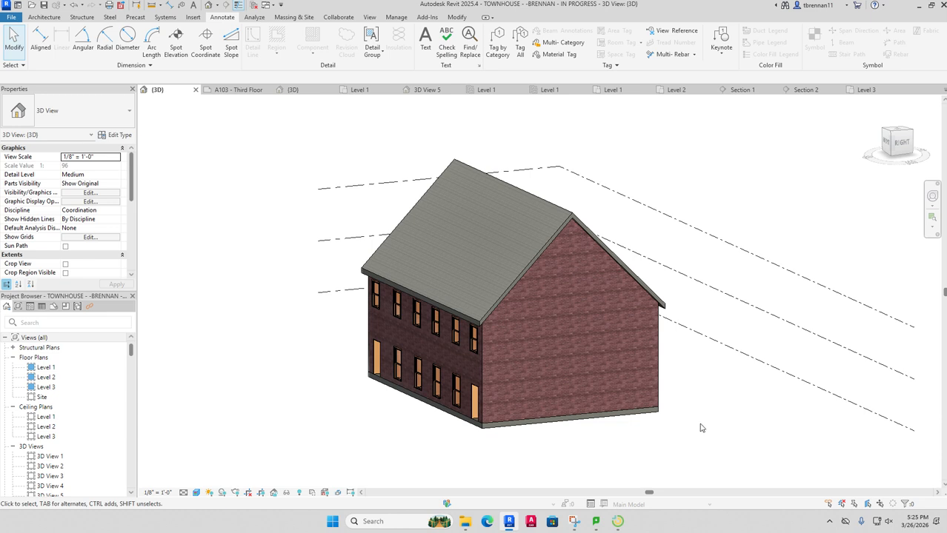
{"action": "left_click", "coordinate": [800, 90]}
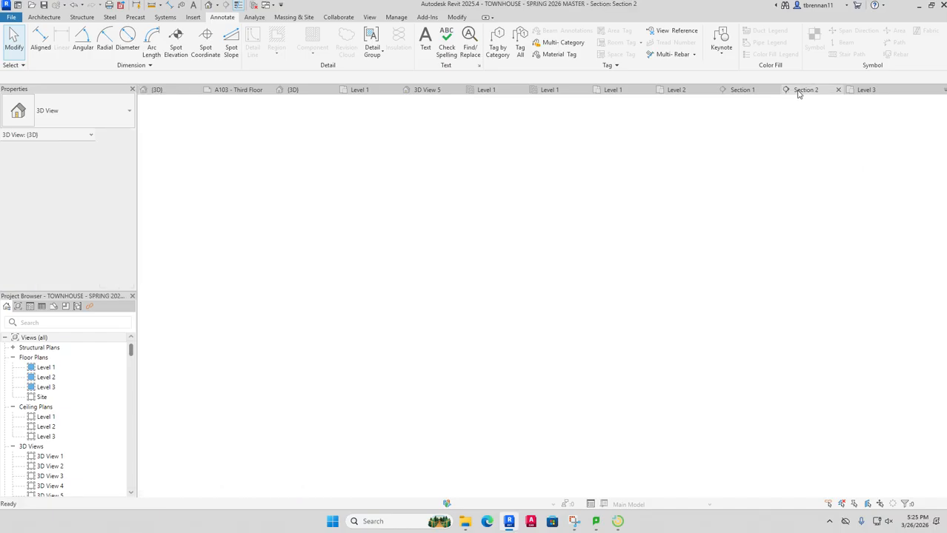
{"action": "left_click", "coordinate": [740, 89]}
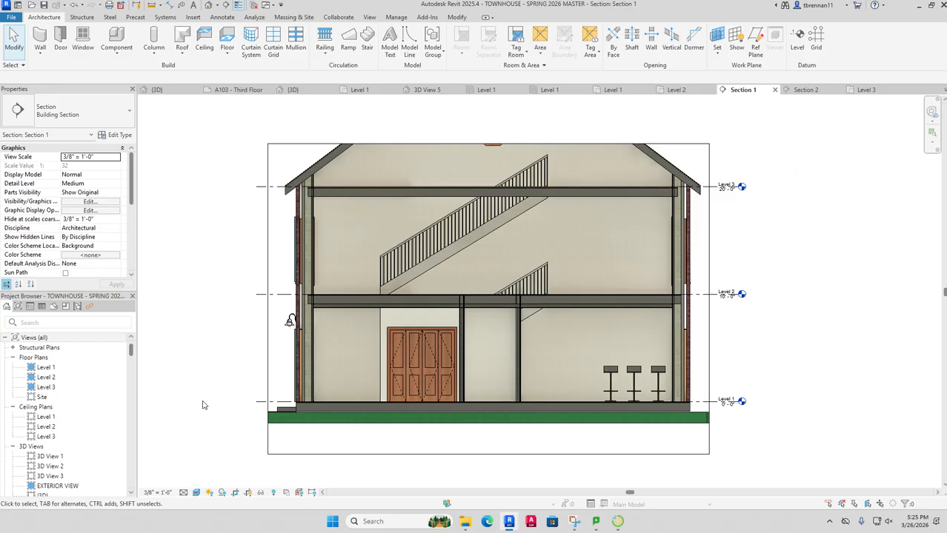
{"action": "scroll", "coordinate": [204, 405], "scroll_direction": "down", "scroll_amount": 1}
{"action": "scroll", "coordinate": [204, 405], "scroll_direction": "down", "scroll_amount": 1}
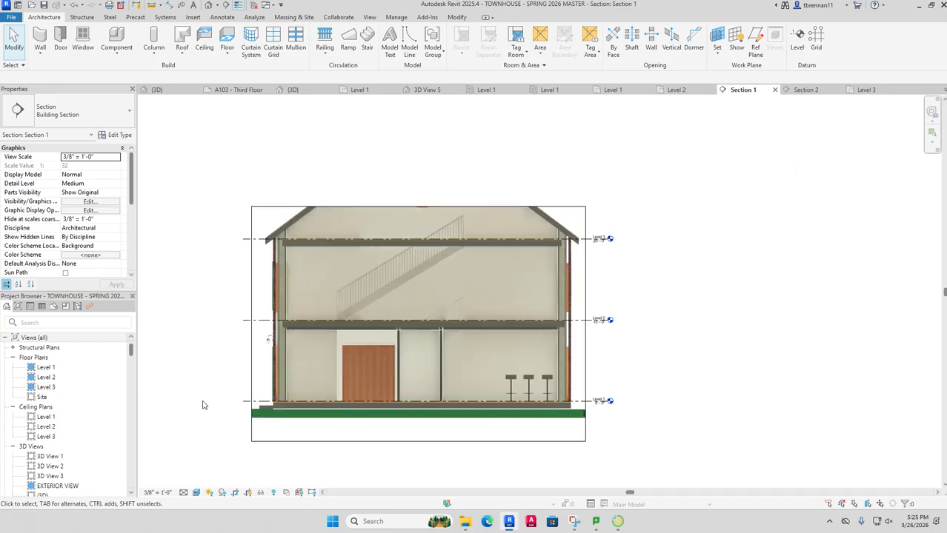
{"action": "scroll", "coordinate": [92, 426], "scroll_direction": "down", "scroll_amount": 2}
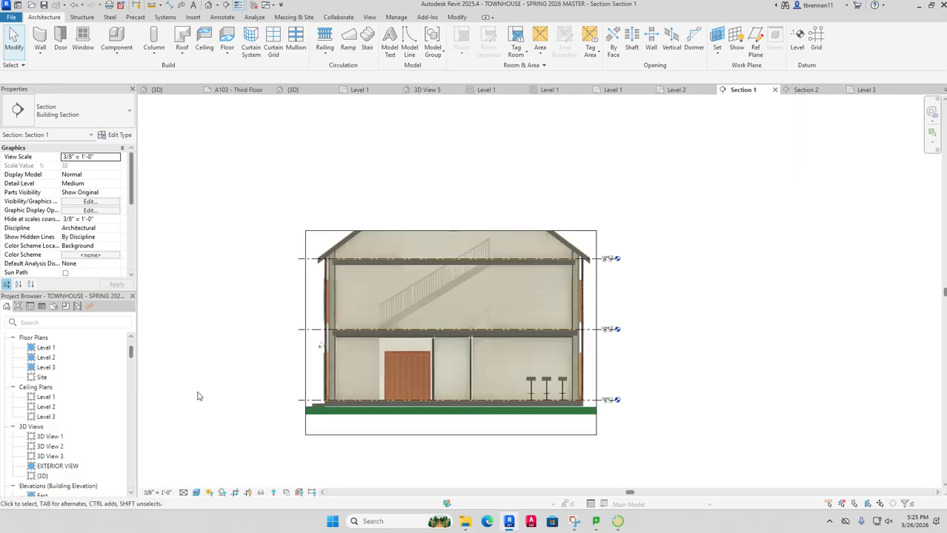
{"action": "scroll", "coordinate": [196, 393], "scroll_direction": "up", "scroll_amount": 1}
{"action": "left_click", "coordinate": [775, 90]}
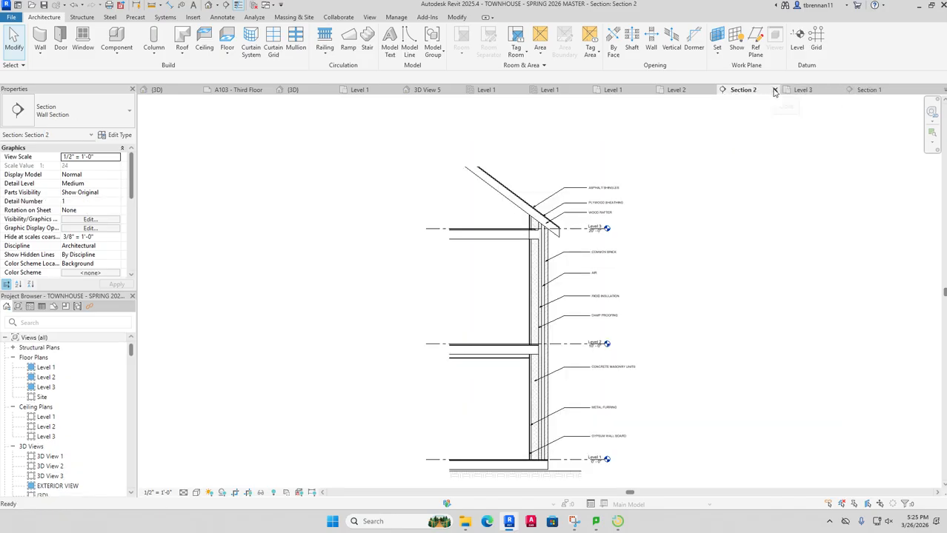
{"action": "left_click", "coordinate": [775, 90]}
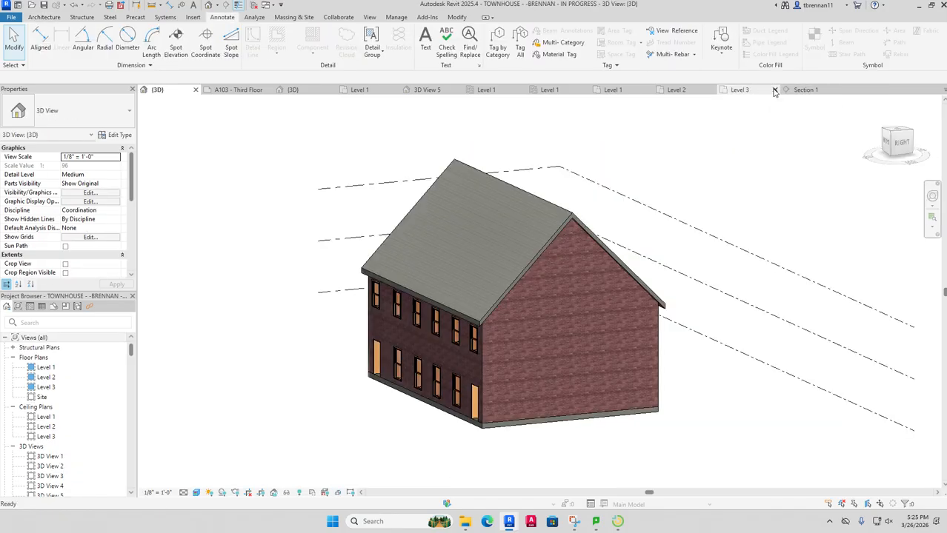
Step: Close the master project's Level 2 floor plan, Level 1 floor plan and Level 1 reflected ceiling plan
{"action": "left_click", "coordinate": [797, 90]}
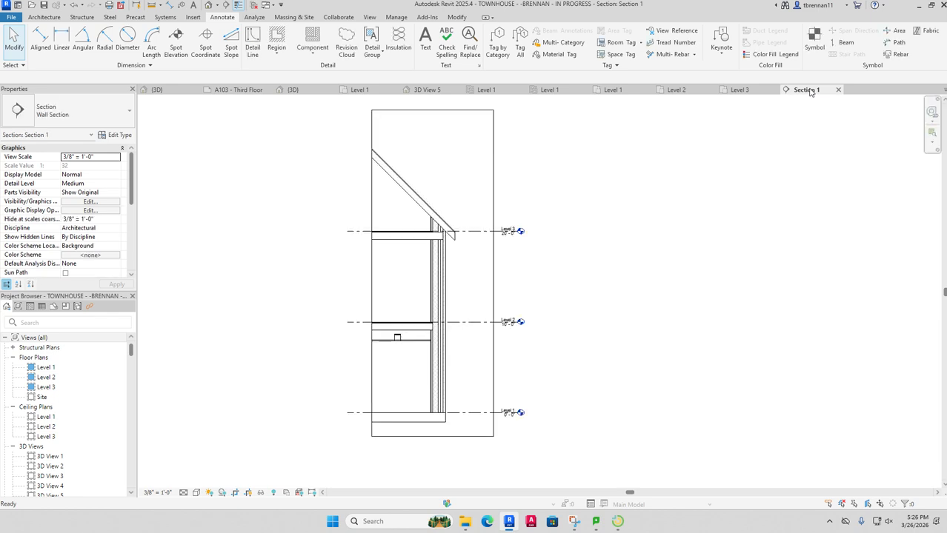
{"action": "left_click", "coordinate": [678, 89]}
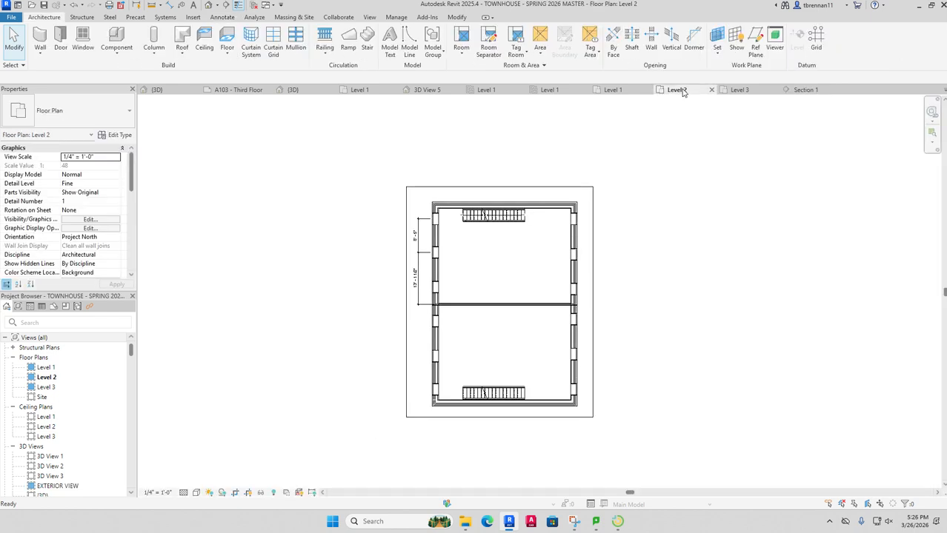
{"action": "left_click", "coordinate": [711, 89]}
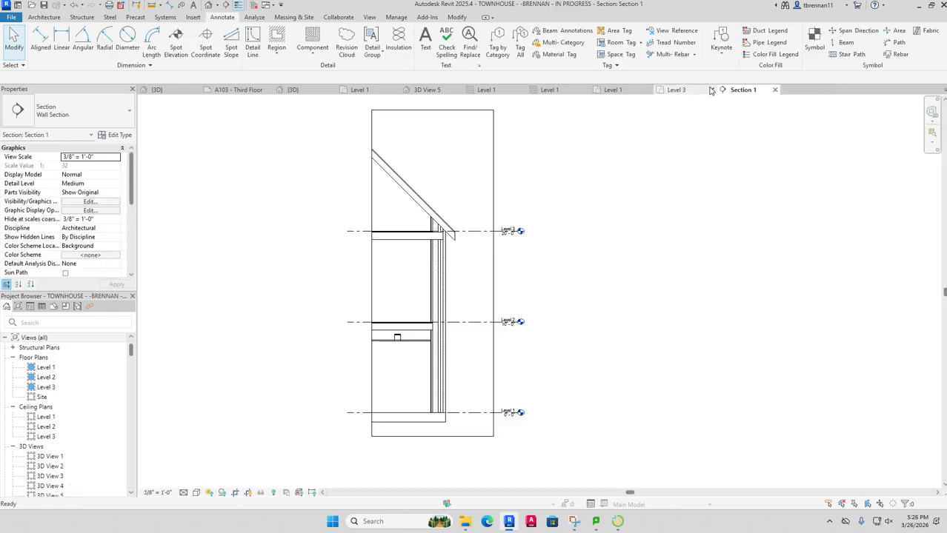
{"action": "left_click", "coordinate": [619, 91]}
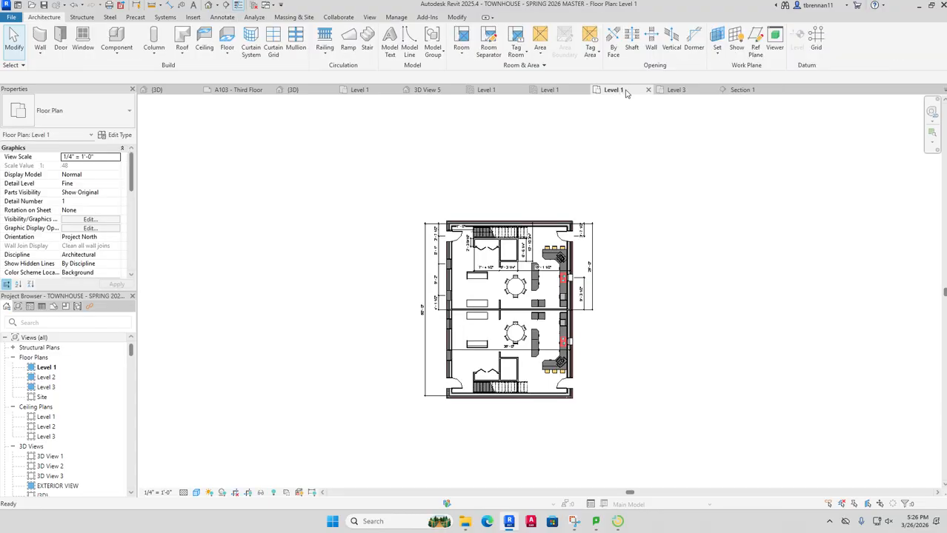
{"action": "left_click", "coordinate": [648, 90]}
{"action": "left_click", "coordinate": [549, 89]}
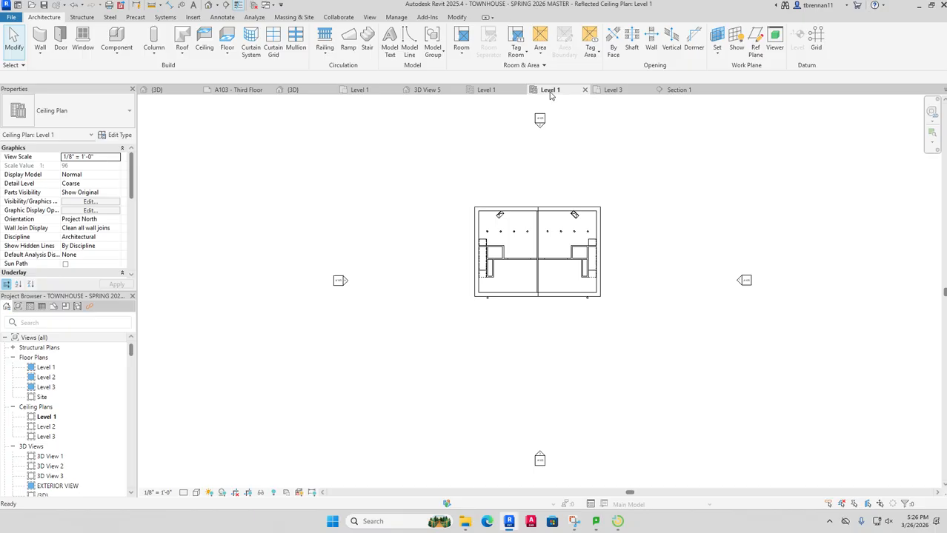
{"action": "left_click", "coordinate": [586, 89]}
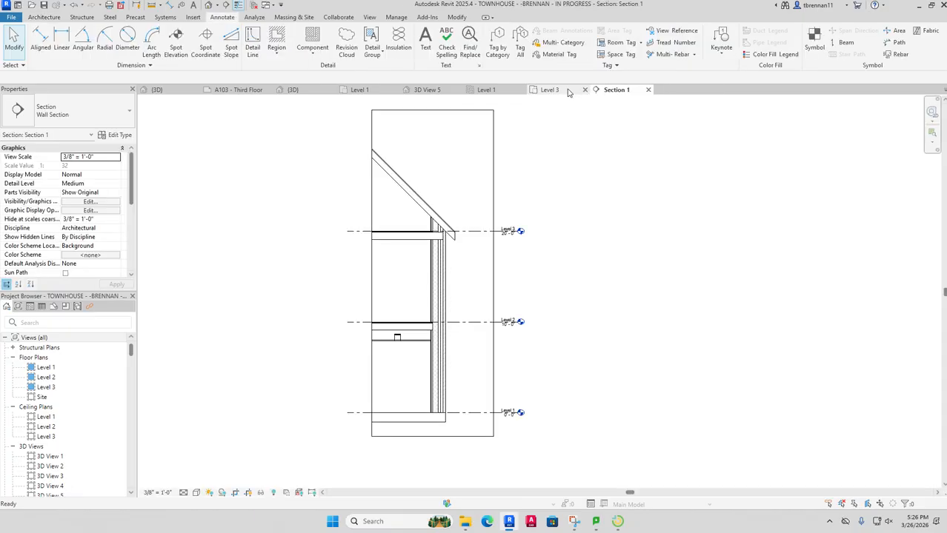
Step: Close the master project's remaining open views: the default 3D view and sheet A103 - Third Floor
{"action": "left_click", "coordinate": [498, 93]}
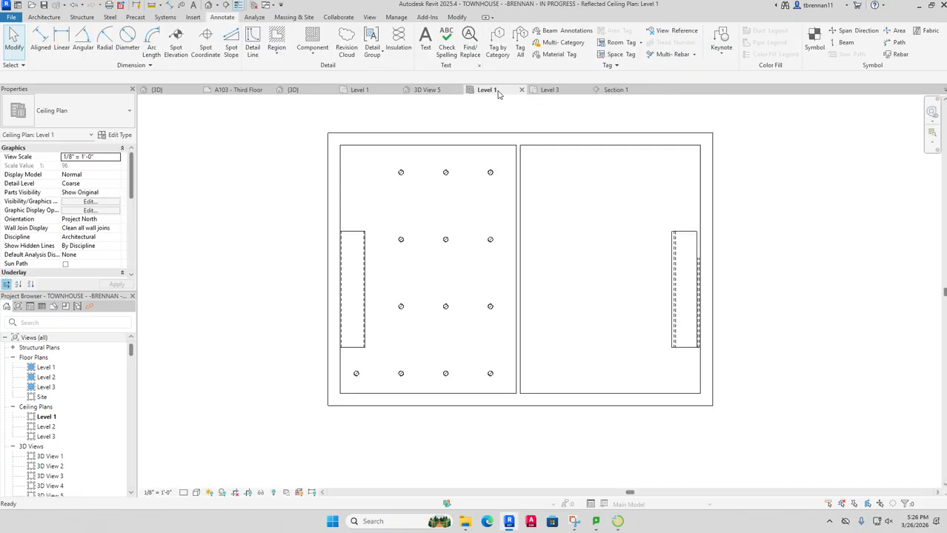
{"action": "left_click", "coordinate": [429, 91]}
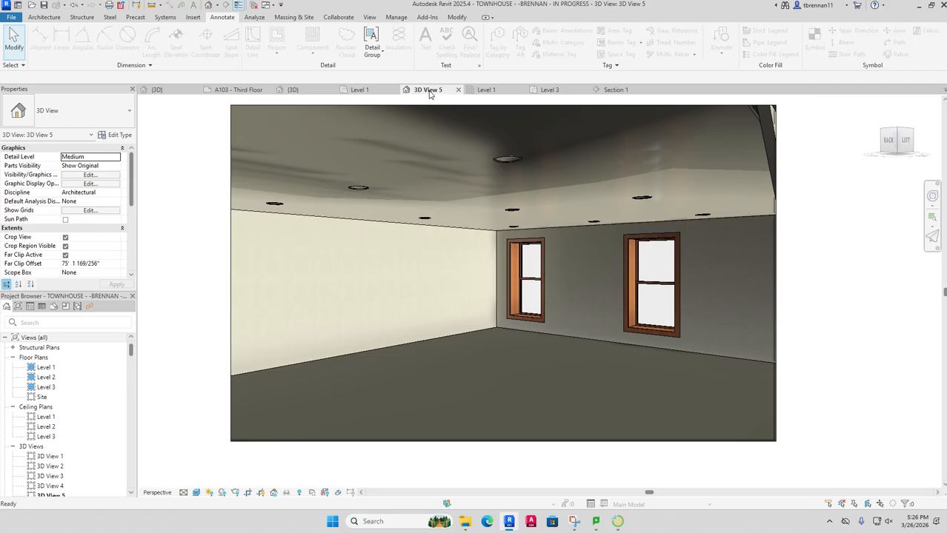
{"action": "left_click", "coordinate": [362, 91]}
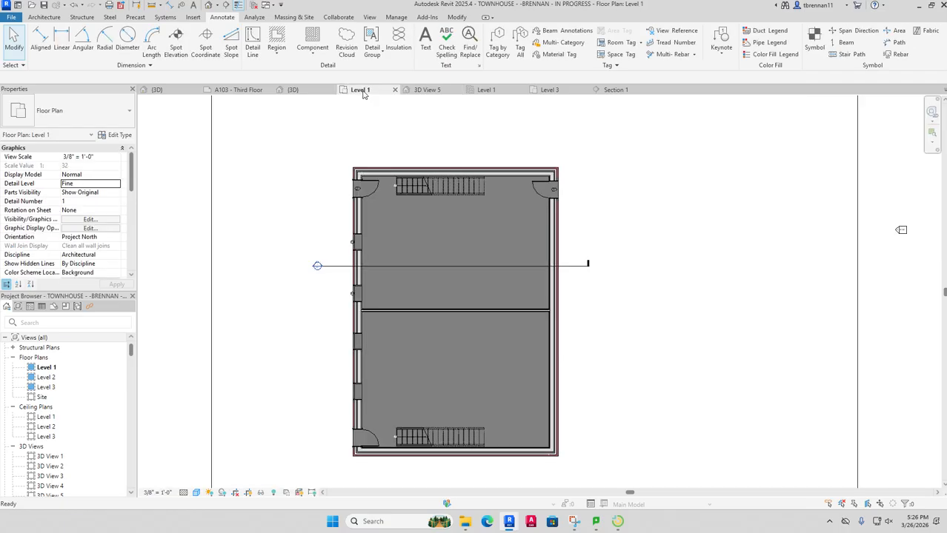
{"action": "left_click", "coordinate": [303, 92]}
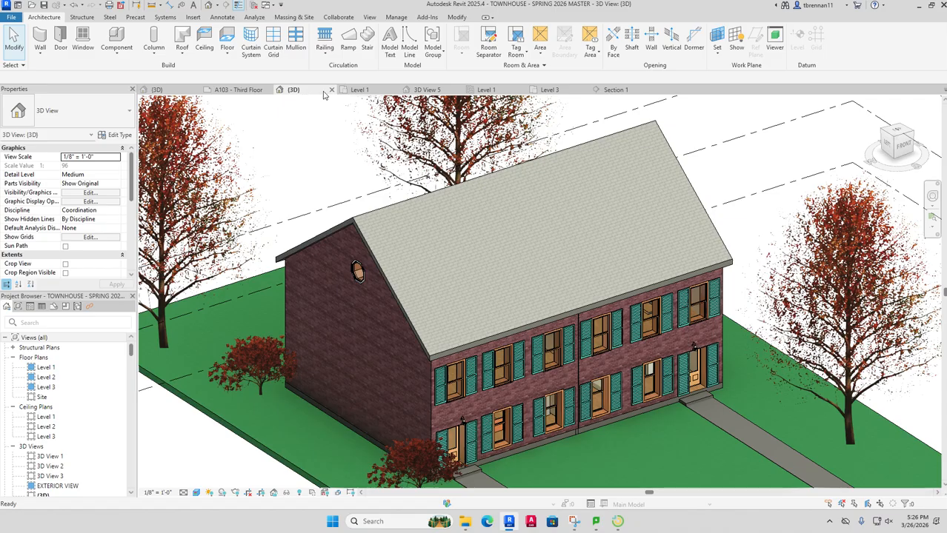
{"action": "left_click", "coordinate": [331, 90]}
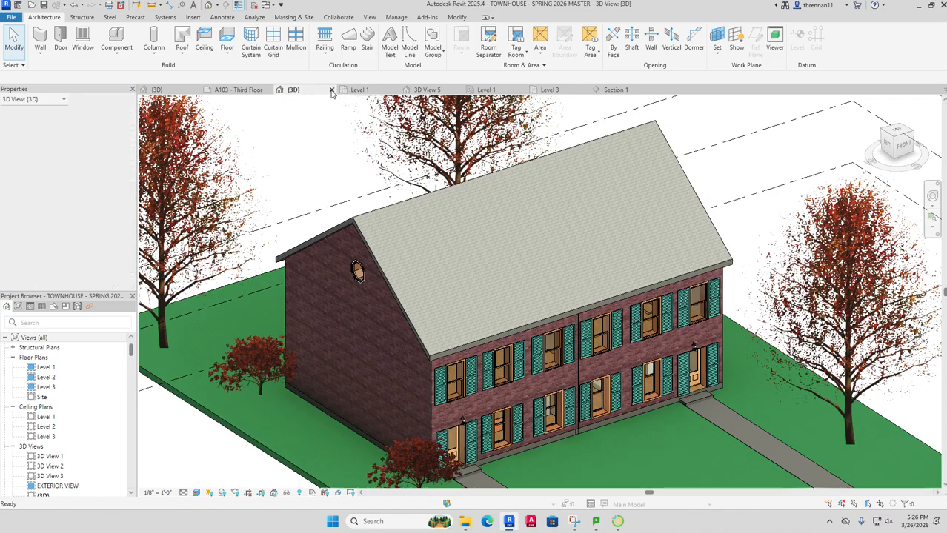
{"action": "left_click", "coordinate": [252, 90]}
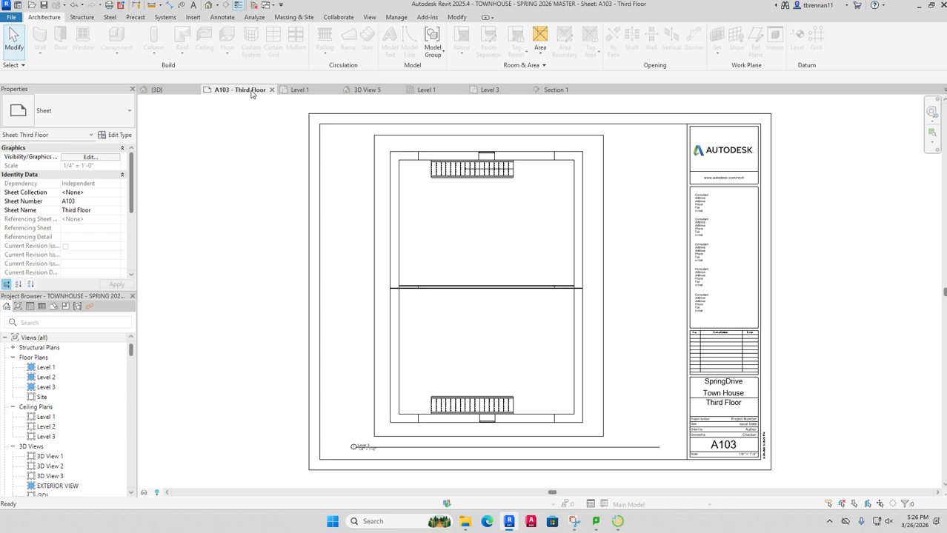
{"action": "left_click", "coordinate": [271, 90]}
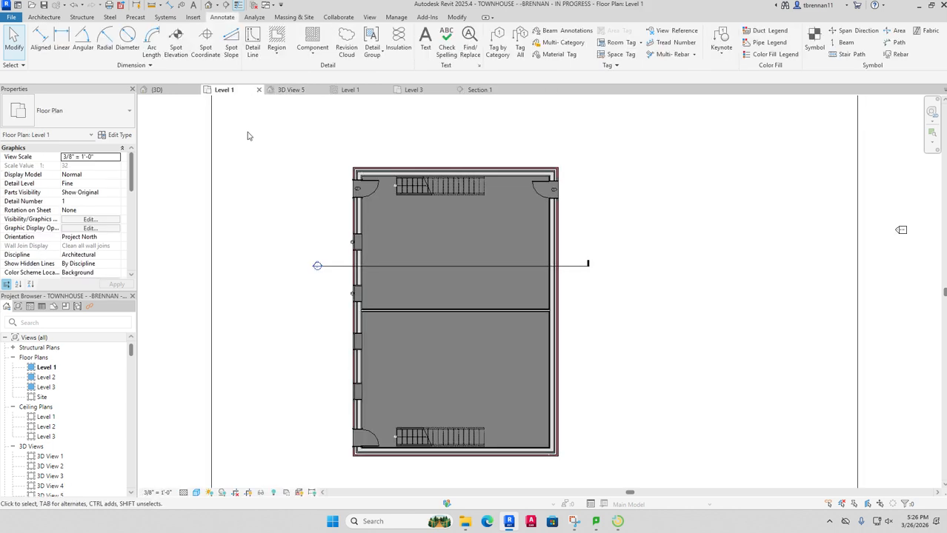
Step: Open the in-progress townhouse's default 3D view, examine the front facade and orient the view to Front
{"action": "left_click", "coordinate": [157, 89]}
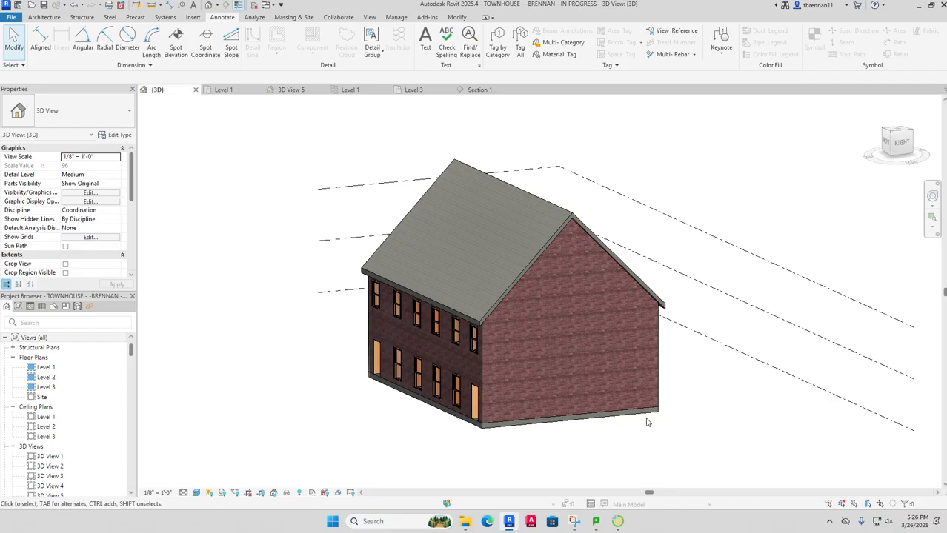
{"action": "scroll", "coordinate": [647, 421], "scroll_direction": "up", "scroll_amount": 1}
{"action": "scroll", "coordinate": [647, 421], "scroll_direction": "up", "scroll_amount": 2}
{"action": "left_click_drag", "start_coordinate": [641, 459], "coordinate": [662, 446]}
{"action": "left_click_drag", "start_coordinate": [607, 459], "coordinate": [812, 427]}
{"action": "left_click_drag", "start_coordinate": [812, 426], "coordinate": [640, 462]}
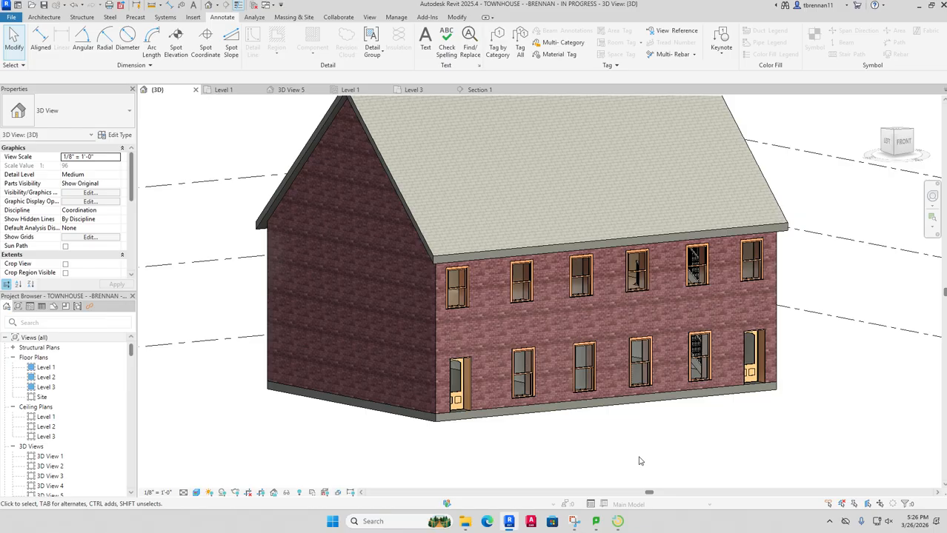
{"action": "scroll", "coordinate": [640, 461], "scroll_direction": "up", "scroll_amount": 2}
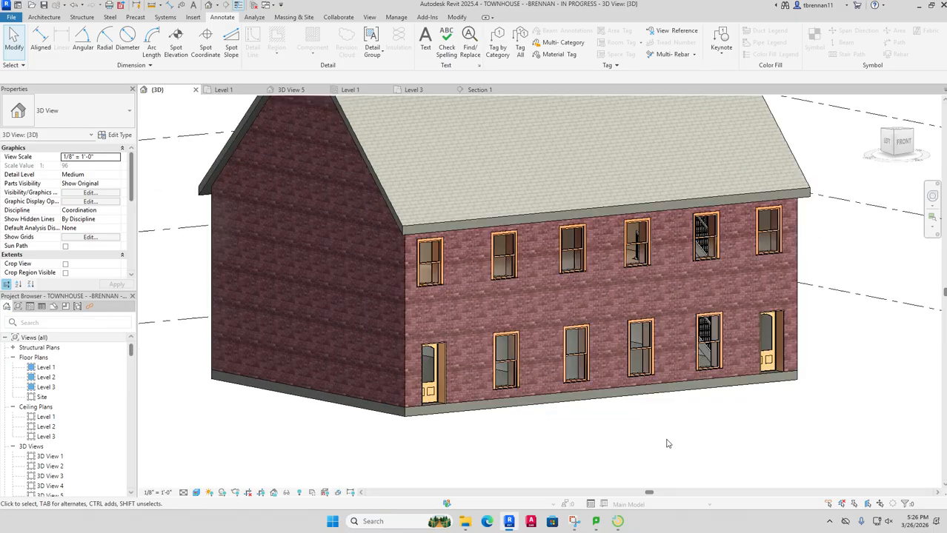
{"action": "left_click", "coordinate": [903, 143]}
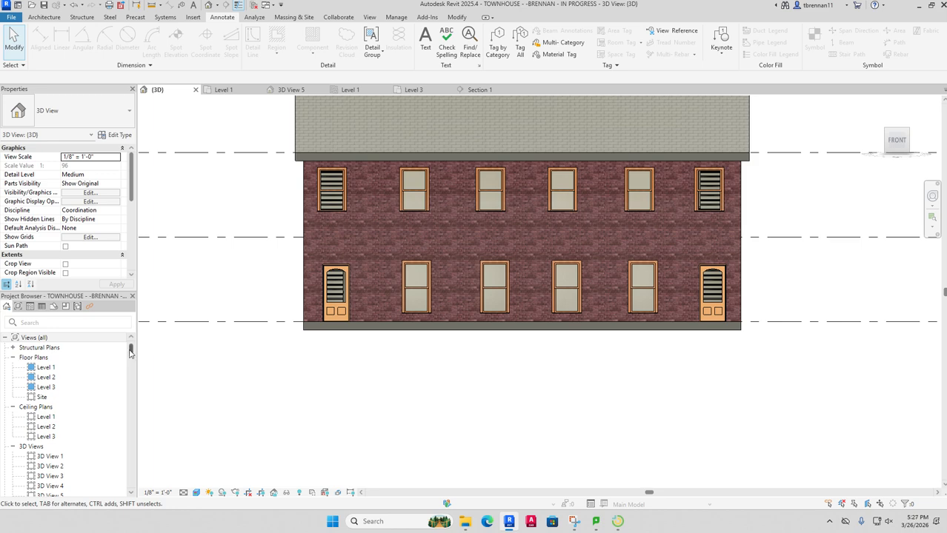
Step: Place a Shutter (high-res) 24" x 85 on the brick wall on each side of the left front door
{"action": "left_click_drag", "start_coordinate": [131, 352], "coordinate": [127, 442]}
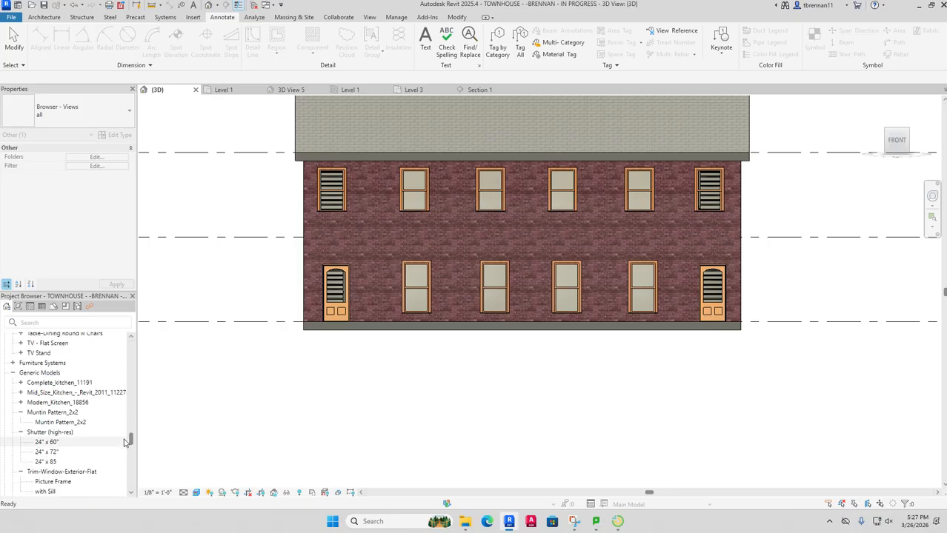
{"action": "left_click", "coordinate": [60, 462]}
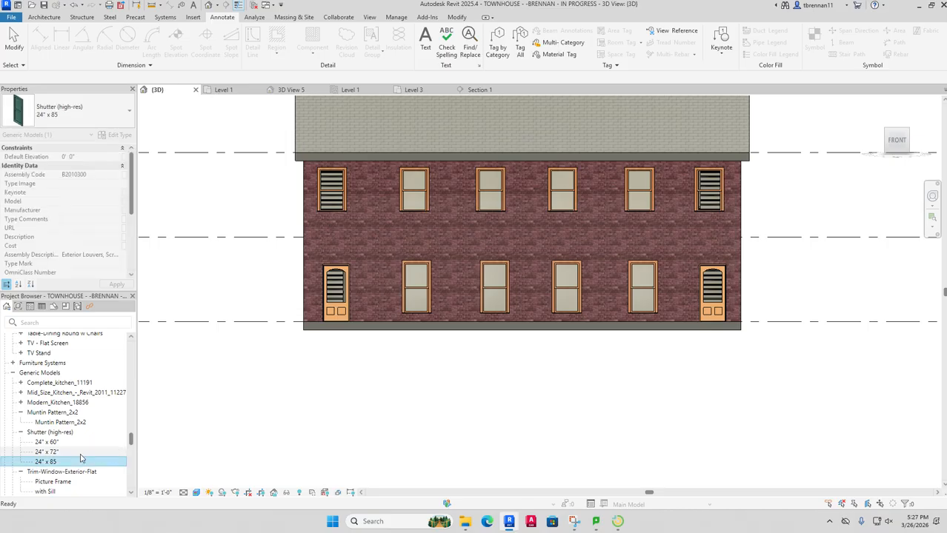
{"action": "left_click_drag", "start_coordinate": [66, 465], "coordinate": [323, 299]}
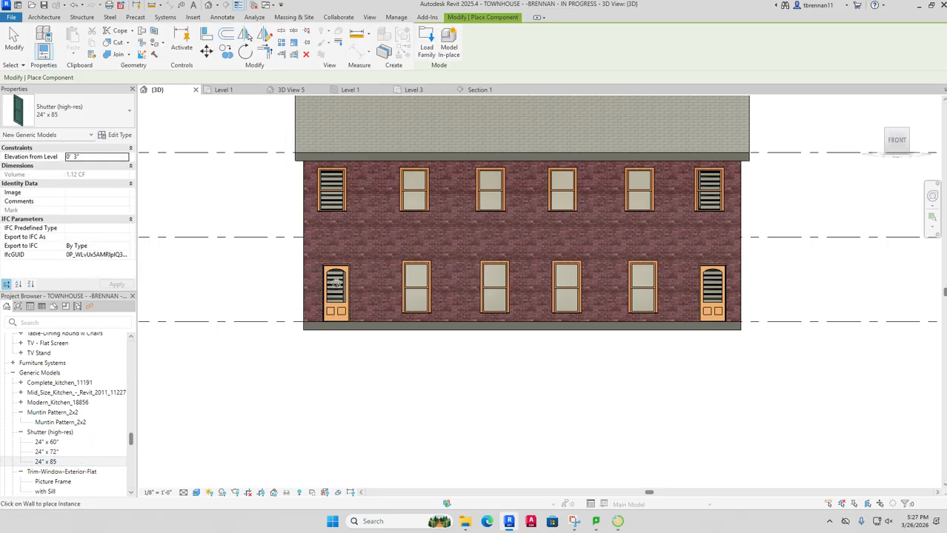
{"action": "left_click", "coordinate": [358, 284]}
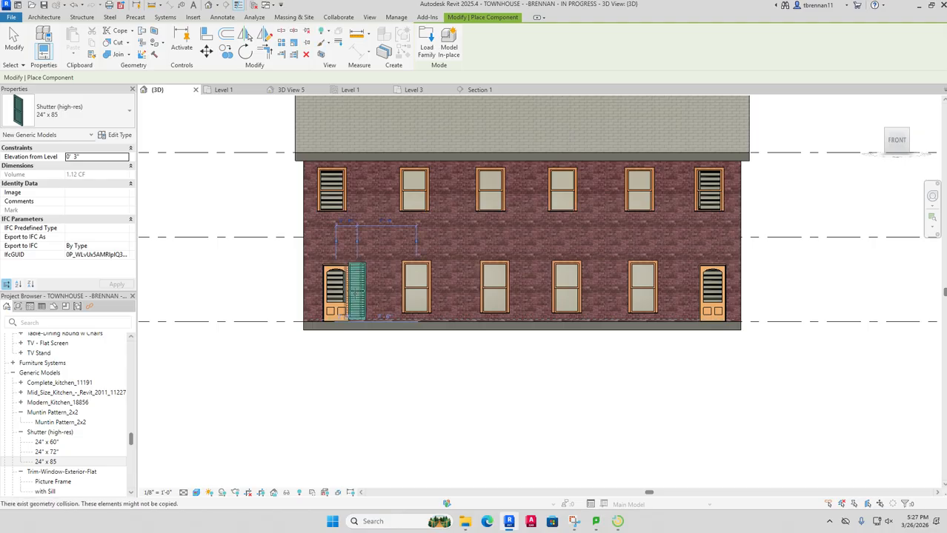
{"action": "scroll", "coordinate": [319, 299], "scroll_direction": "up", "scroll_amount": 3}
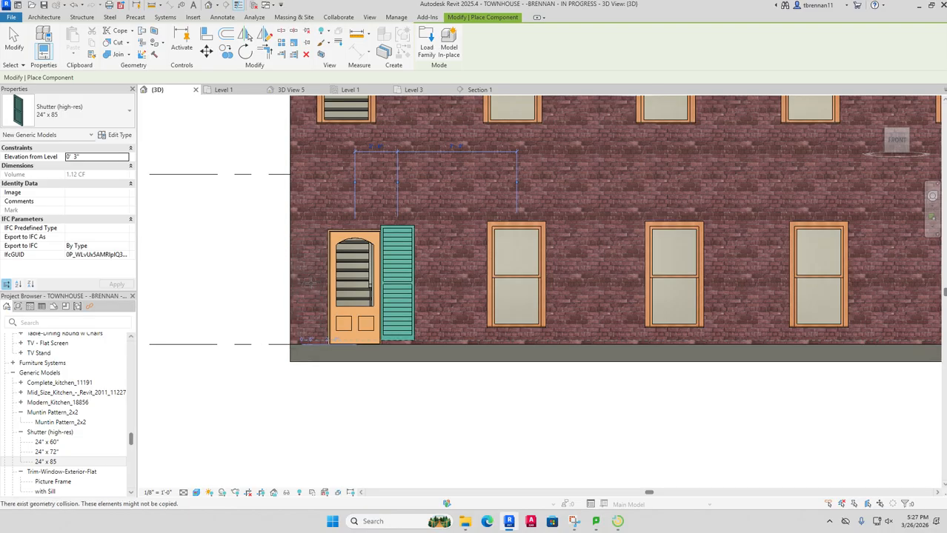
{"action": "left_click", "coordinate": [309, 281]}
{"action": "key", "text": "Escape"}
{"action": "key", "text": "Escape"}
{"action": "scroll", "coordinate": [423, 337], "scroll_direction": "up", "scroll_amount": 3}
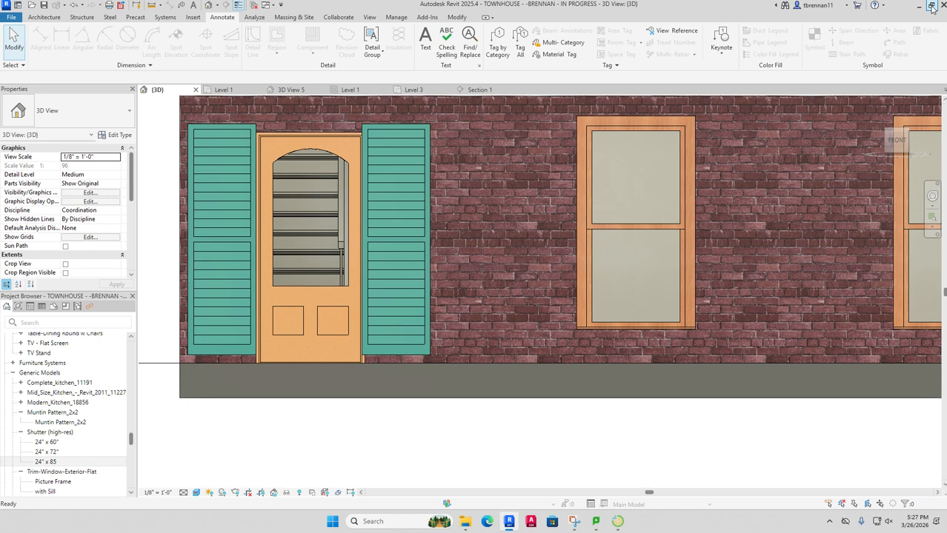
Step: Align the bottom of the shutter on the right side of the left front door with the top of the floor slab
{"action": "key", "text": "a"}
{"action": "key", "text": "l"}
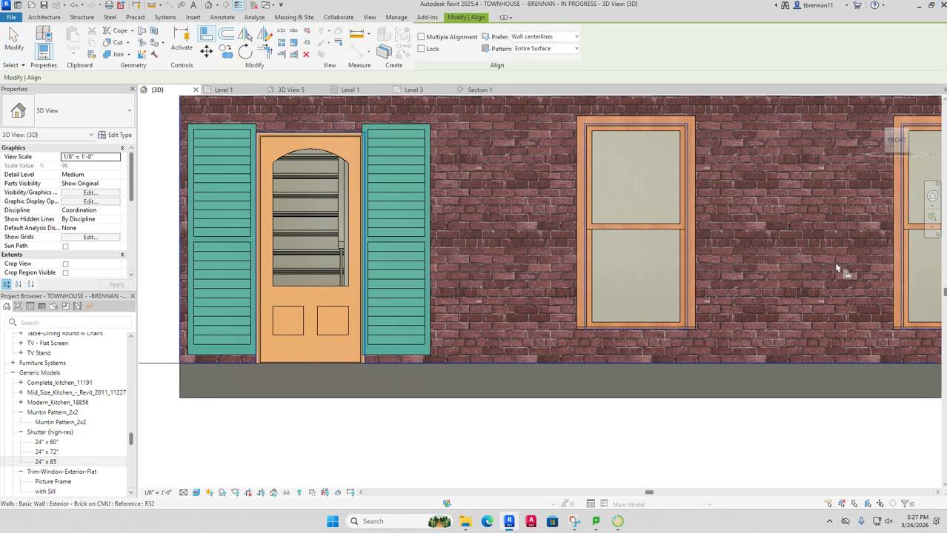
{"action": "left_click", "coordinate": [384, 363]}
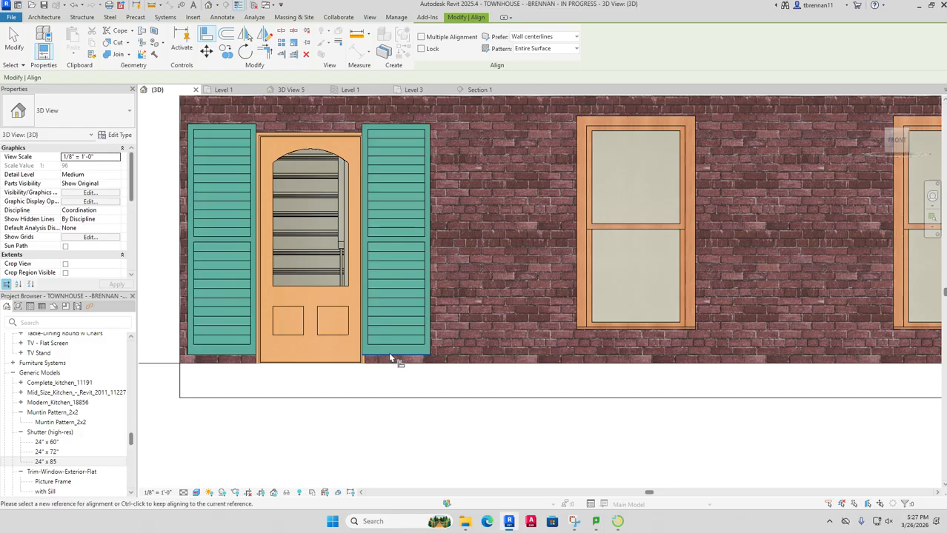
{"action": "left_click", "coordinate": [393, 355]}
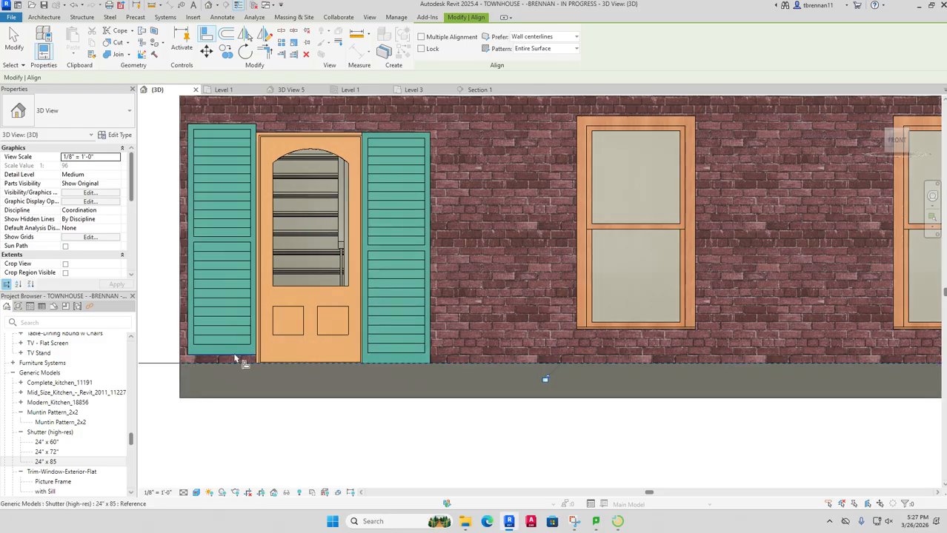
{"action": "left_click", "coordinate": [235, 359]}
{"action": "key", "text": "Escape"}
{"action": "key", "text": "Escape"}
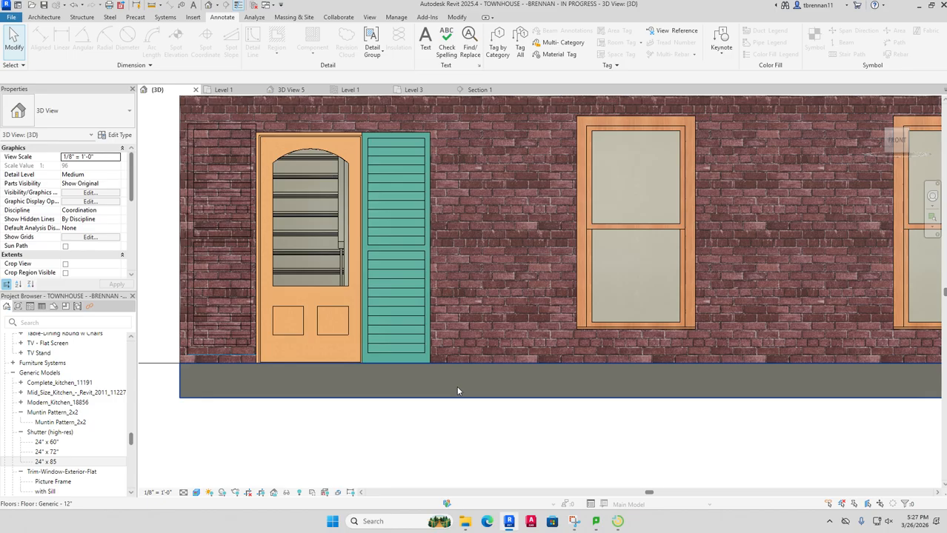
{"action": "key", "text": "d"}
{"action": "key", "text": "e"}
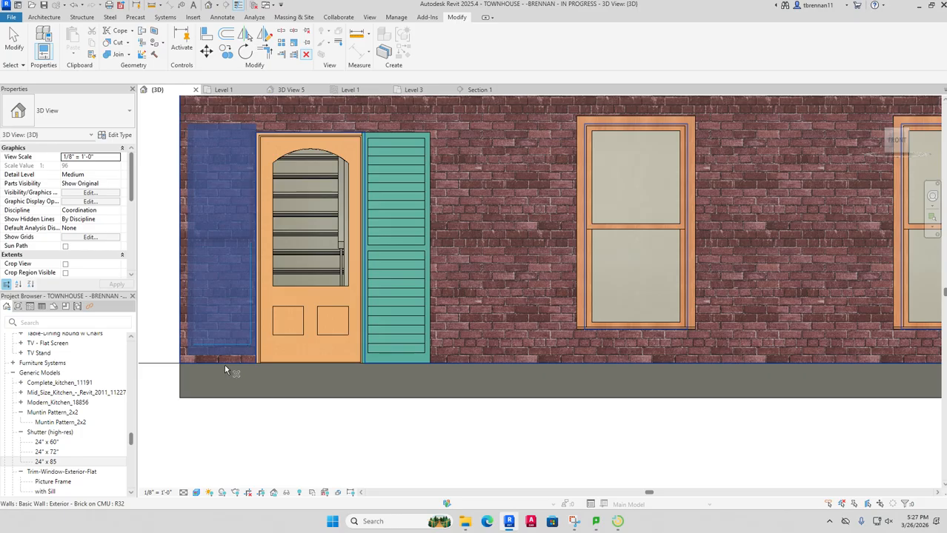
{"action": "key", "text": "Escape"}
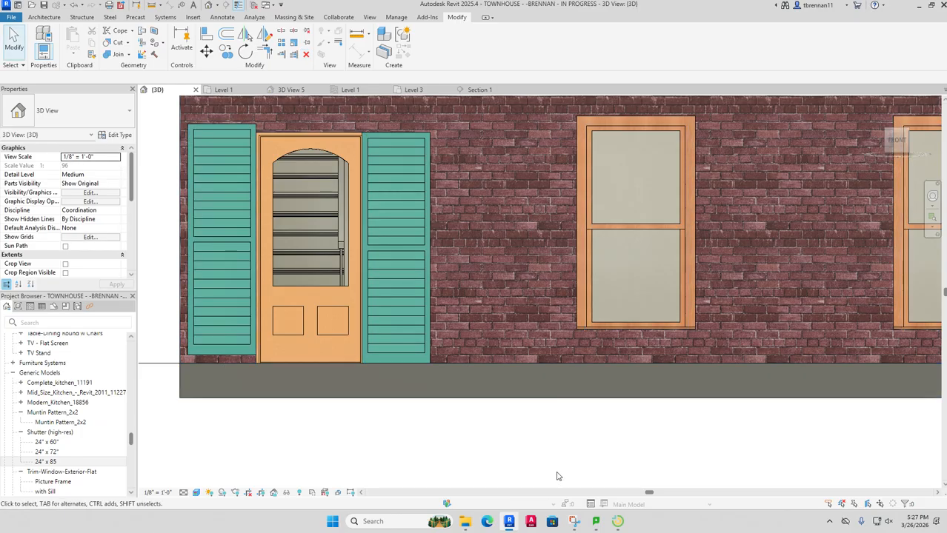
Step: Align the bottom of the shutter on the left side of the left front door with the Level 1 line
{"action": "key", "text": "a"}
{"action": "key", "text": "l"}
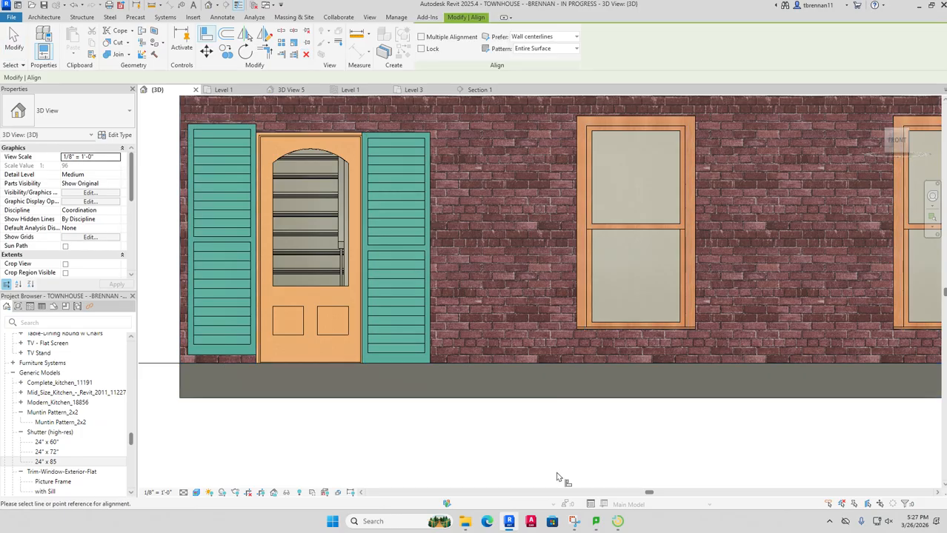
{"action": "left_click", "coordinate": [171, 365]}
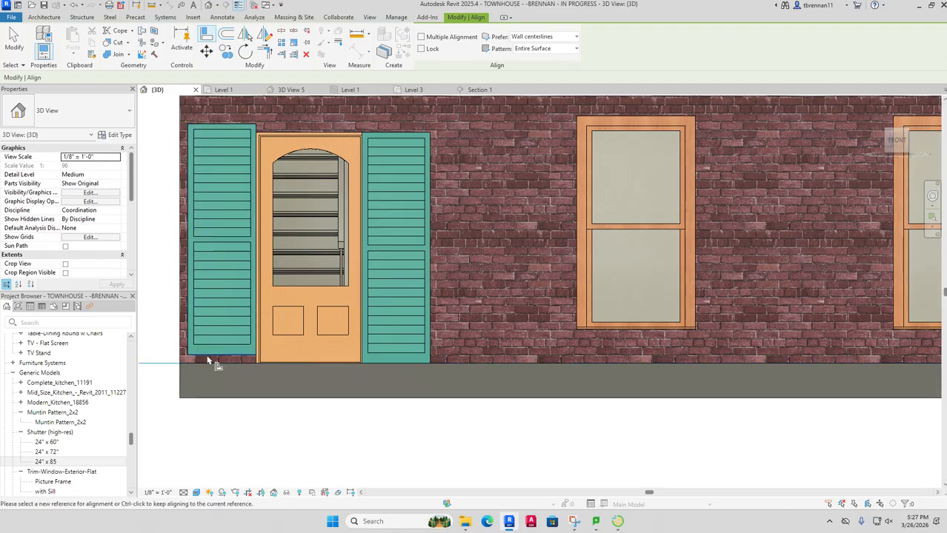
{"action": "left_click", "coordinate": [209, 362]}
{"action": "key", "text": "Escape"}
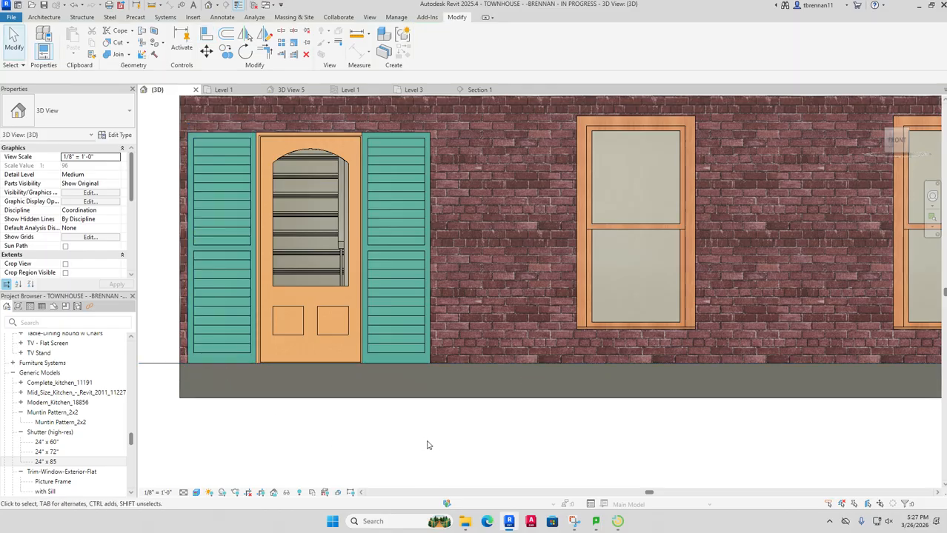
Step: Nudge the shutter on the right side of the left front door slightly away from the door frame
{"action": "left_click", "coordinate": [414, 267]}
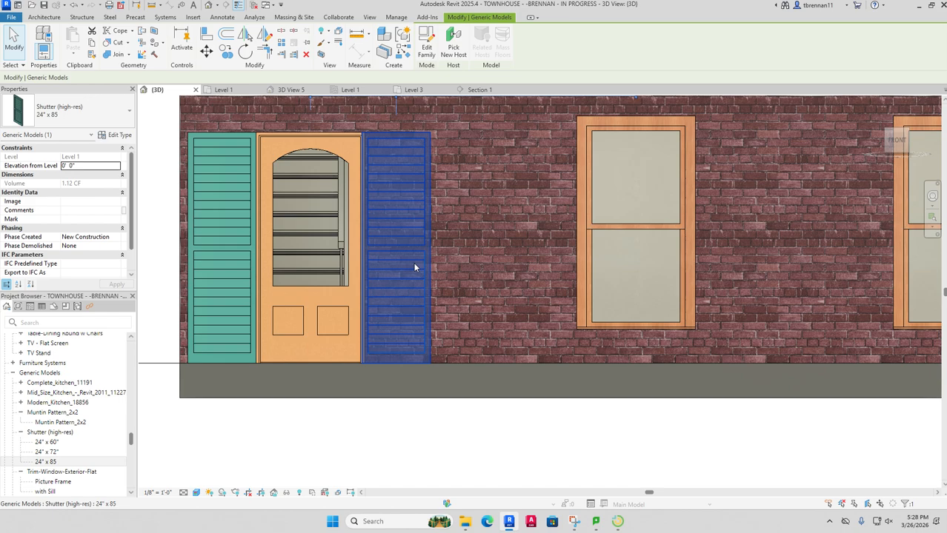
{"action": "key", "text": "Right"}
{"action": "key", "text": "Right"}
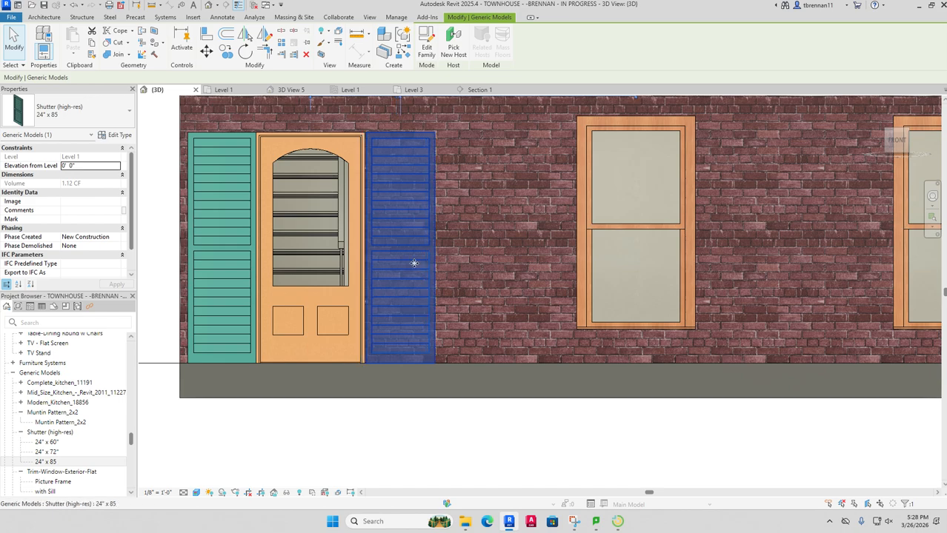
{"action": "key", "text": "Escape"}
Step: Try to align the inner edge of the shutter right of the left front door with the door frame's outer edge
{"action": "scroll", "coordinate": [363, 154], "scroll_direction": "up", "scroll_amount": 3}
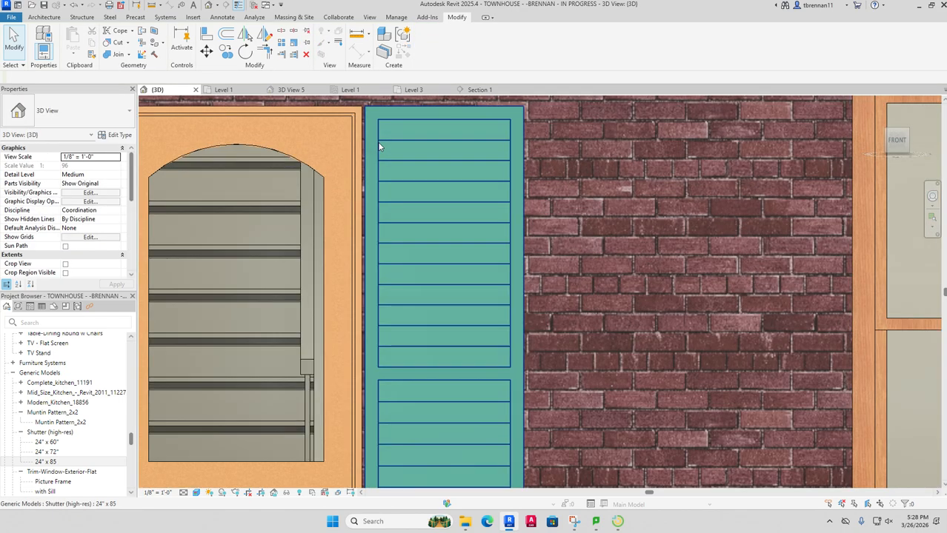
{"action": "scroll", "coordinate": [378, 146], "scroll_direction": "up", "scroll_amount": 1}
{"action": "key", "text": "a"}
{"action": "key", "text": "l"}
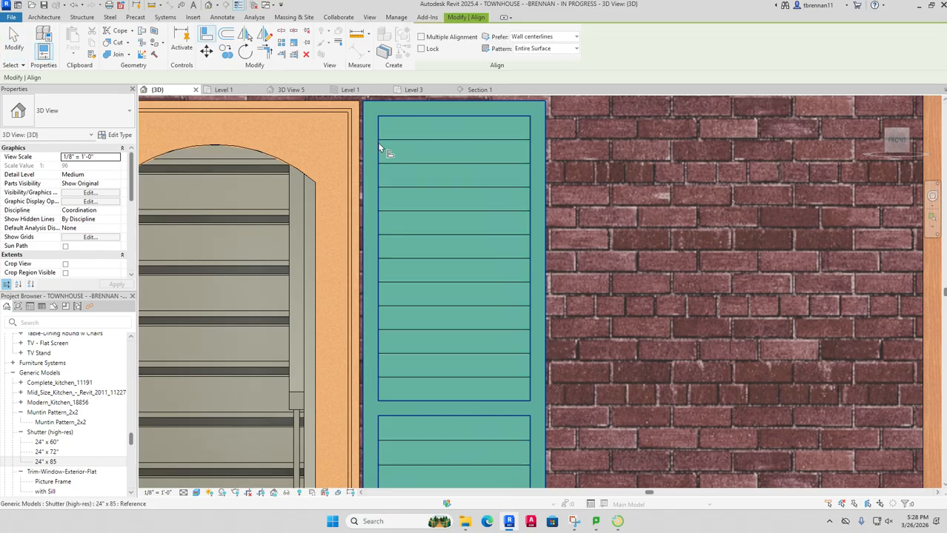
{"action": "left_click", "coordinate": [370, 145]}
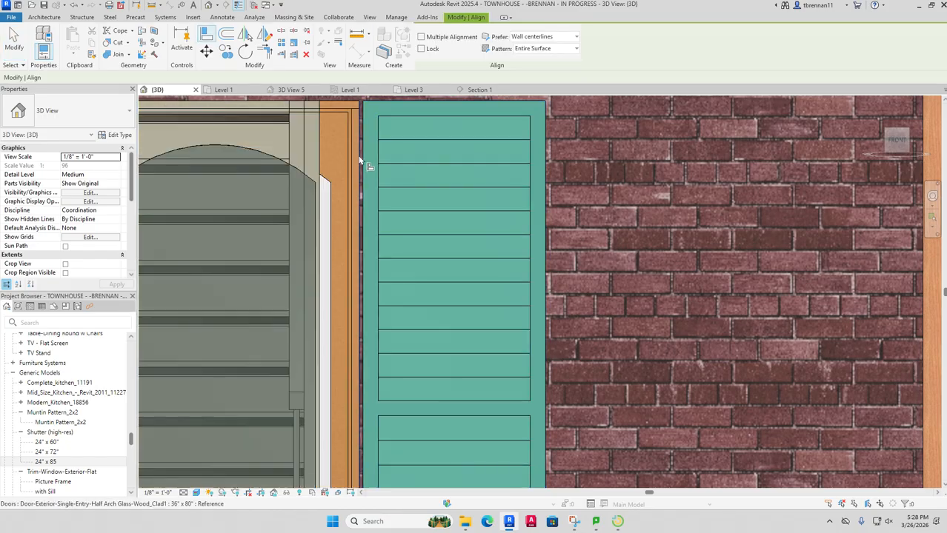
{"action": "left_click", "coordinate": [362, 158]}
{"action": "key", "text": "Escape"}
{"action": "key", "text": "Escape"}
Step: Place a Shutter (high-res) 24" x 72" on each side of the first three ground-floor windows right of the left front door
{"action": "scroll", "coordinate": [456, 252], "scroll_direction": "down", "scroll_amount": 5}
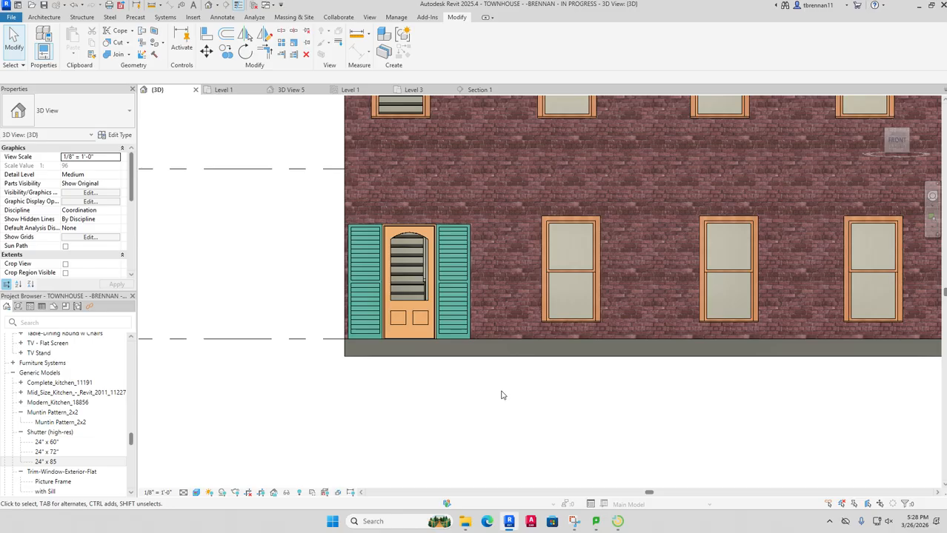
{"action": "scroll", "coordinate": [469, 414], "scroll_direction": "down", "scroll_amount": 2}
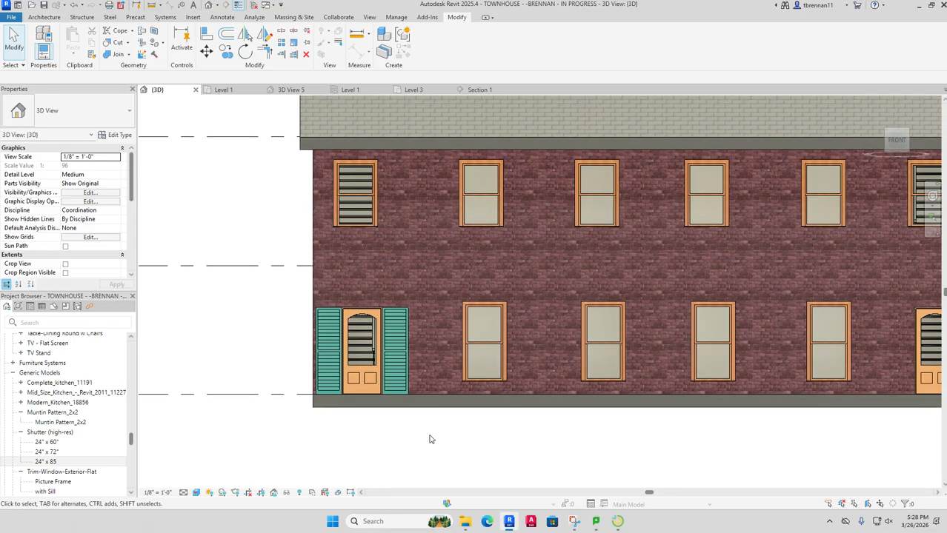
{"action": "left_click", "coordinate": [46, 452]}
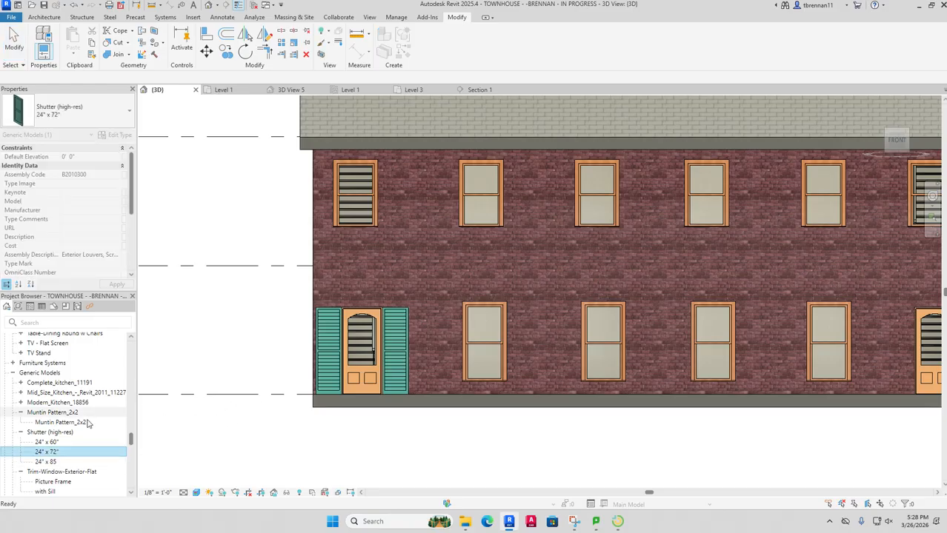
{"action": "left_click_drag", "start_coordinate": [63, 457], "coordinate": [419, 327]}
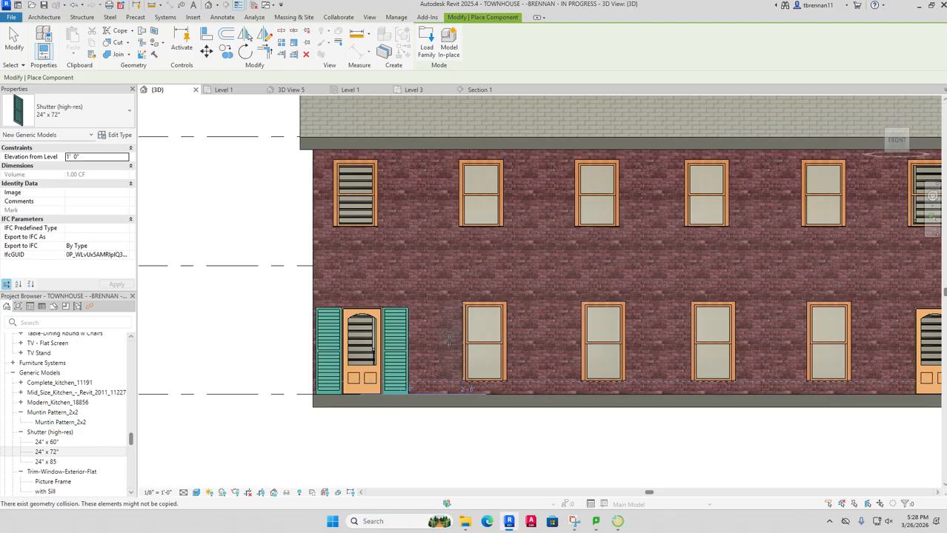
{"action": "left_click", "coordinate": [450, 341]}
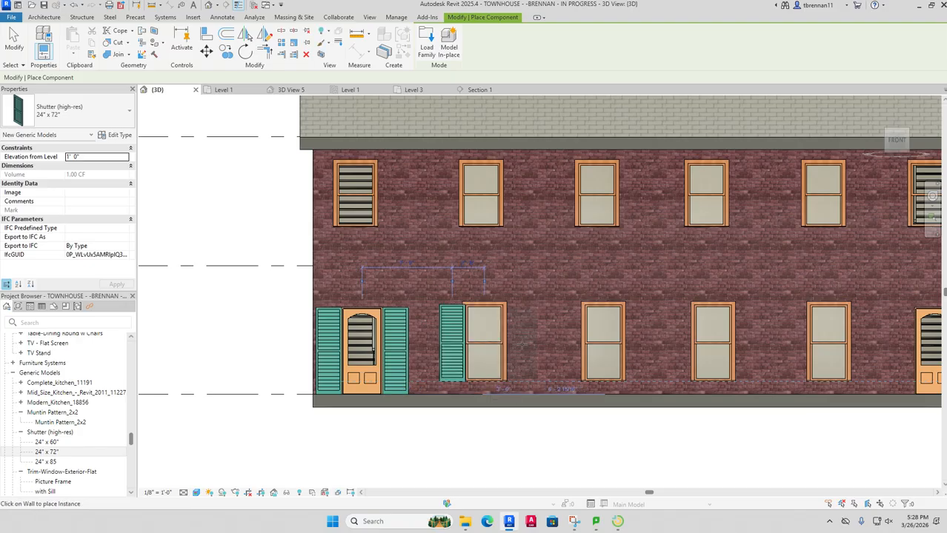
{"action": "left_click", "coordinate": [521, 345]}
{"action": "left_click", "coordinate": [636, 335]}
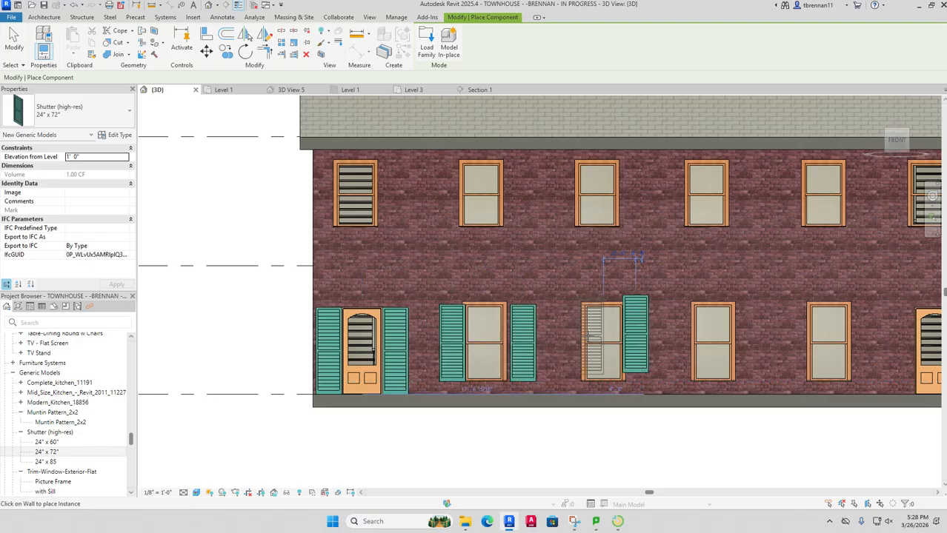
{"action": "left_click", "coordinate": [571, 337]}
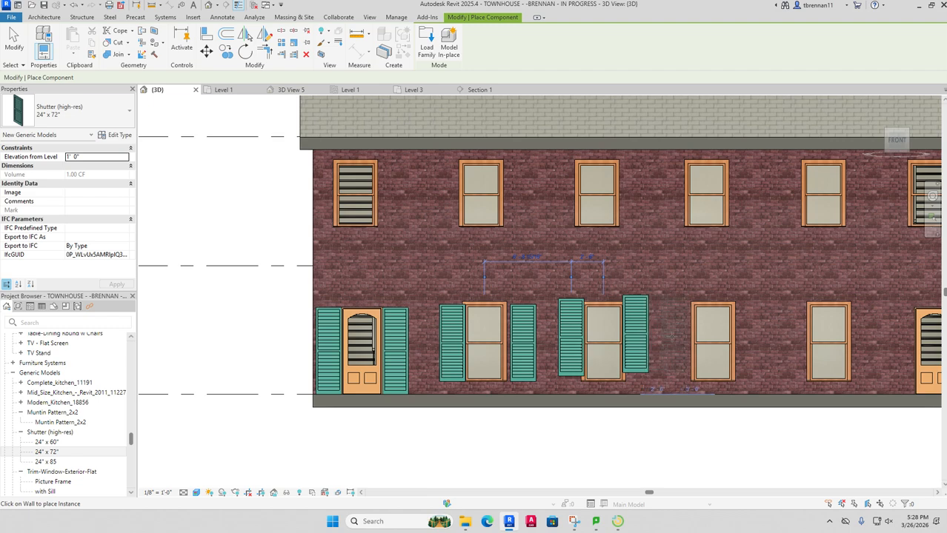
{"action": "left_click", "coordinate": [673, 336]}
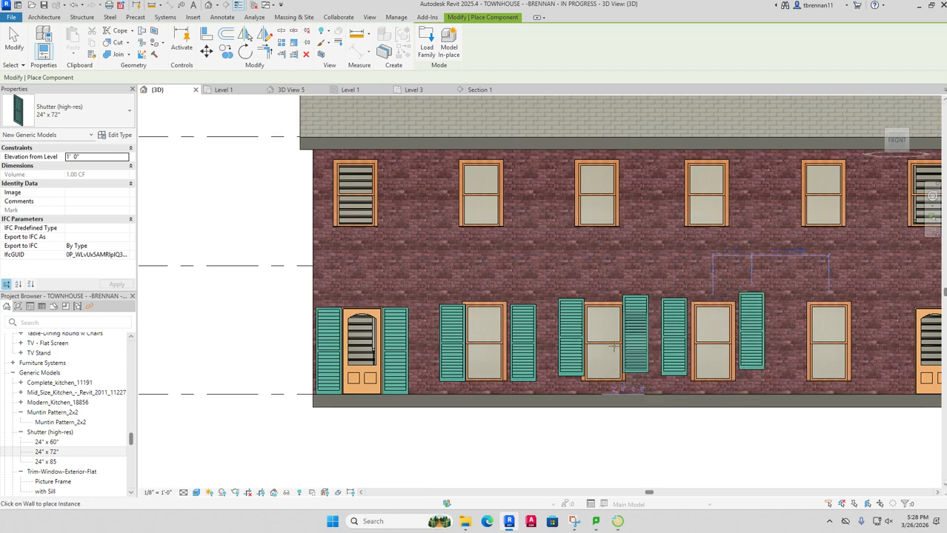
{"action": "key", "text": "Escape"}
{"action": "key", "text": "Escape"}
Step: Align the inner edges of both shutters at the first ground-floor window with the outer edges of its trim
{"action": "scroll", "coordinate": [483, 326], "scroll_direction": "up", "scroll_amount": 5}
{"action": "scroll", "coordinate": [452, 222], "scroll_direction": "up", "scroll_amount": 3}
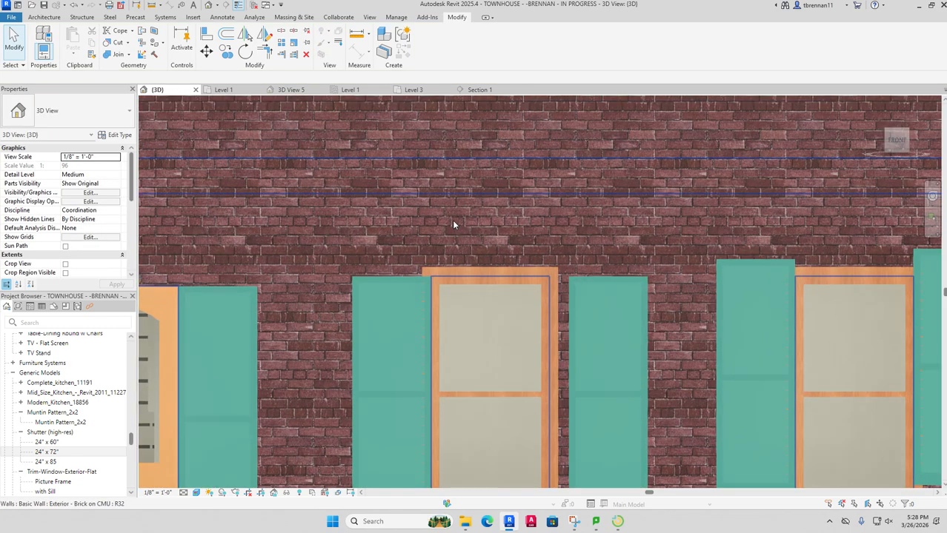
{"action": "left_click_drag", "start_coordinate": [453, 226], "coordinate": [430, 119]}
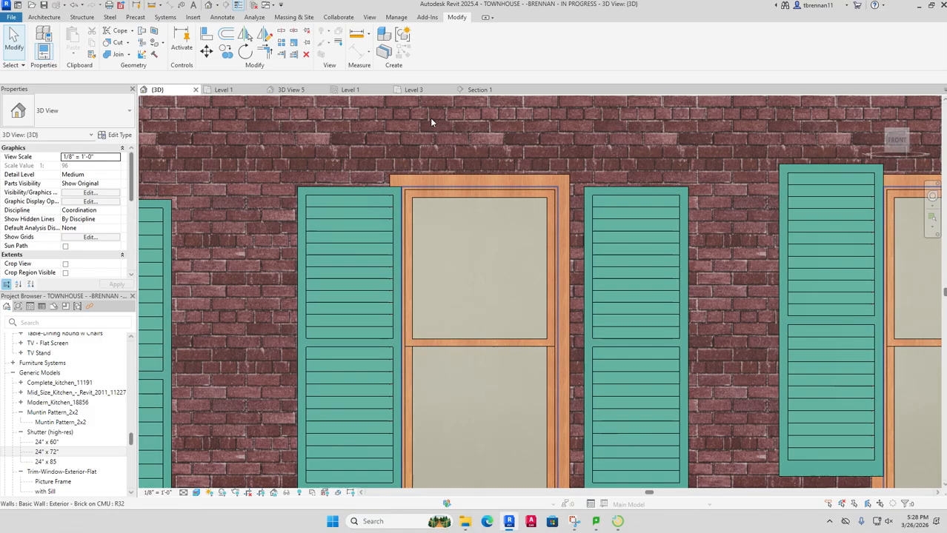
{"action": "key", "text": "a"}
{"action": "key", "text": "l"}
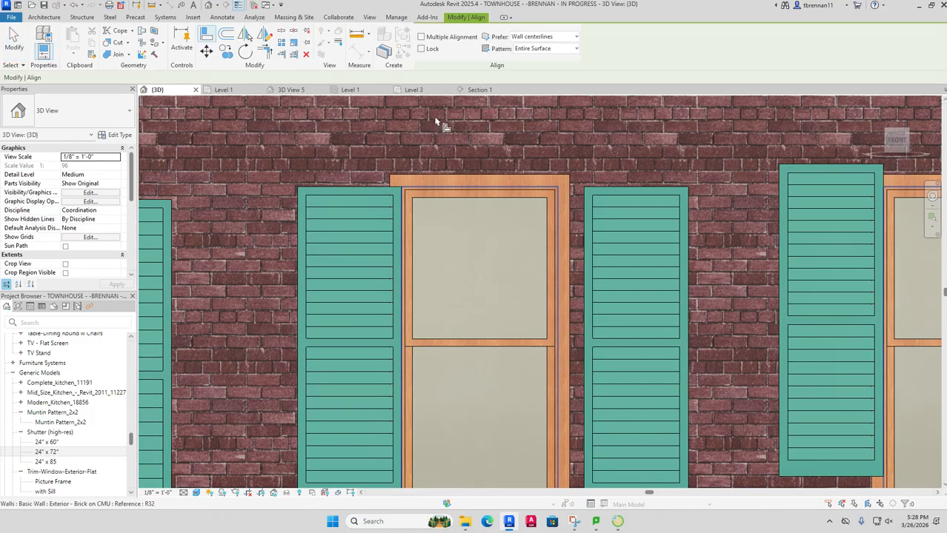
{"action": "left_click", "coordinate": [573, 237]}
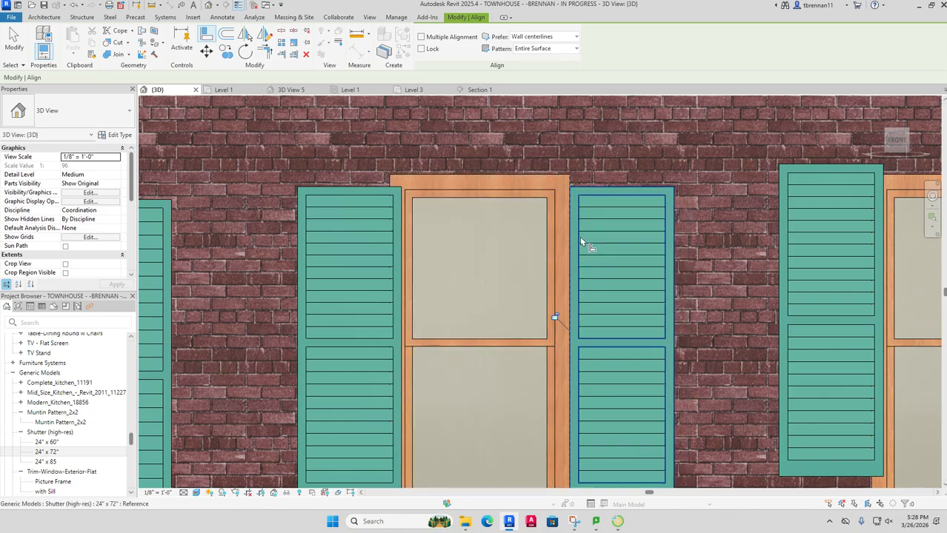
{"action": "left_click", "coordinate": [585, 237]}
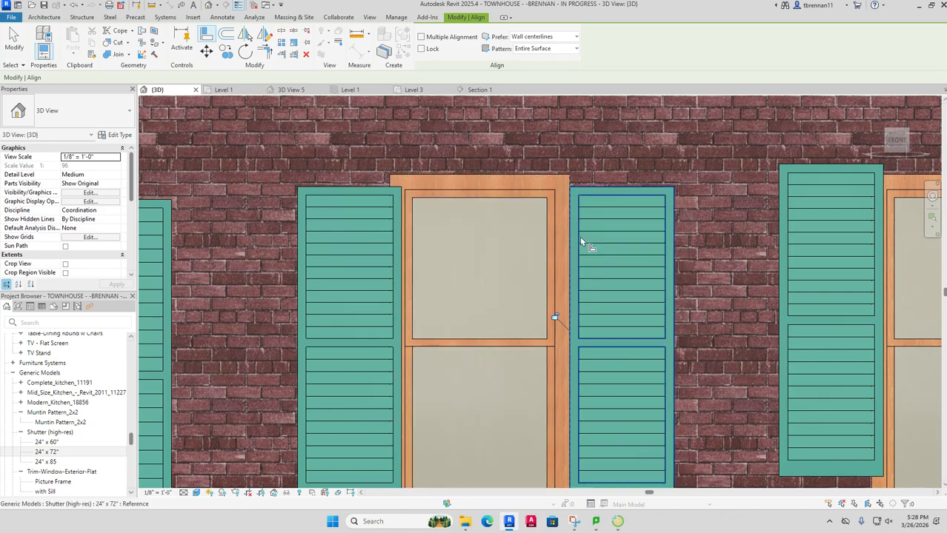
{"action": "left_click", "coordinate": [392, 183]}
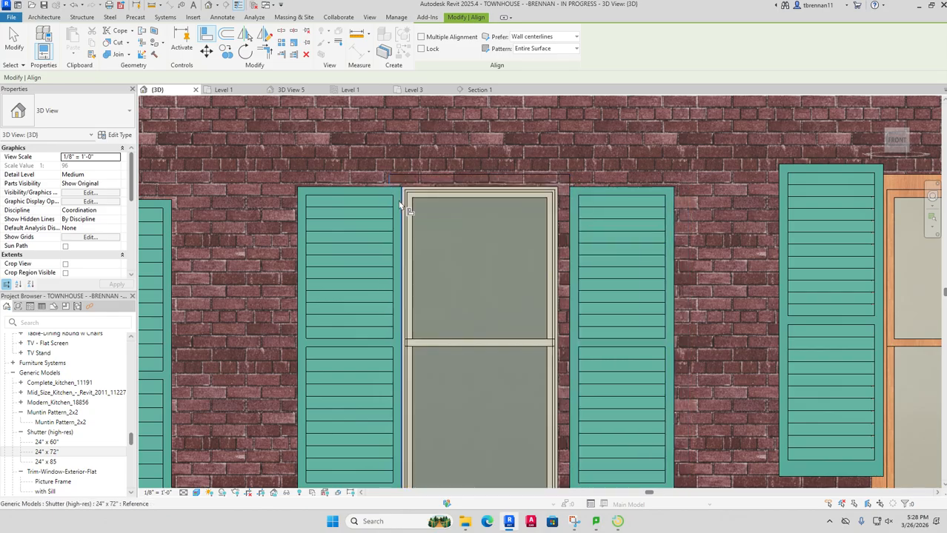
{"action": "left_click", "coordinate": [394, 200]}
Step: Align the inner edges of both shutters at the second ground-floor window with the outer edges of its trim
{"action": "scroll", "coordinate": [687, 249], "scroll_direction": "down", "scroll_amount": 4}
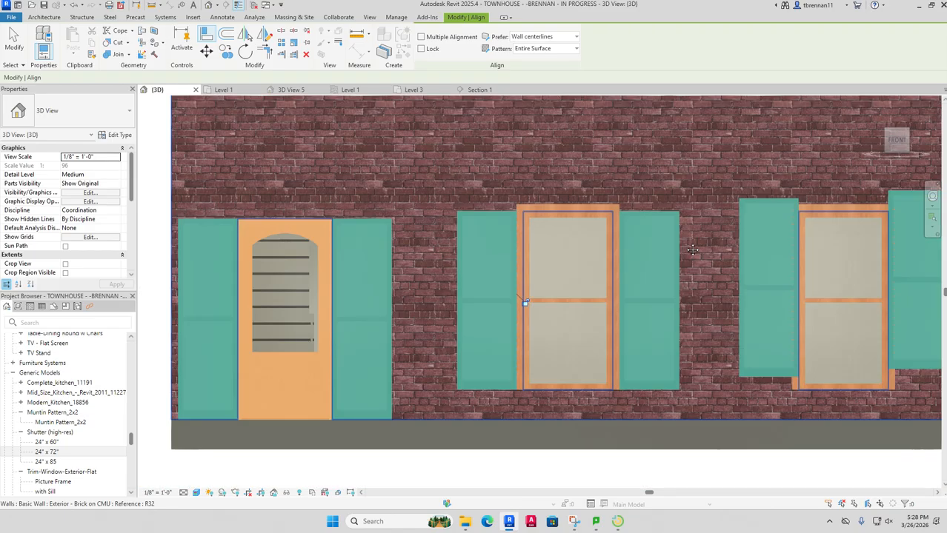
{"action": "left_click_drag", "start_coordinate": [686, 246], "coordinate": [564, 226]}
{"action": "scroll", "coordinate": [685, 250], "scroll_direction": "up", "scroll_amount": 3}
{"action": "scroll", "coordinate": [687, 247], "scroll_direction": "up", "scroll_amount": 2}
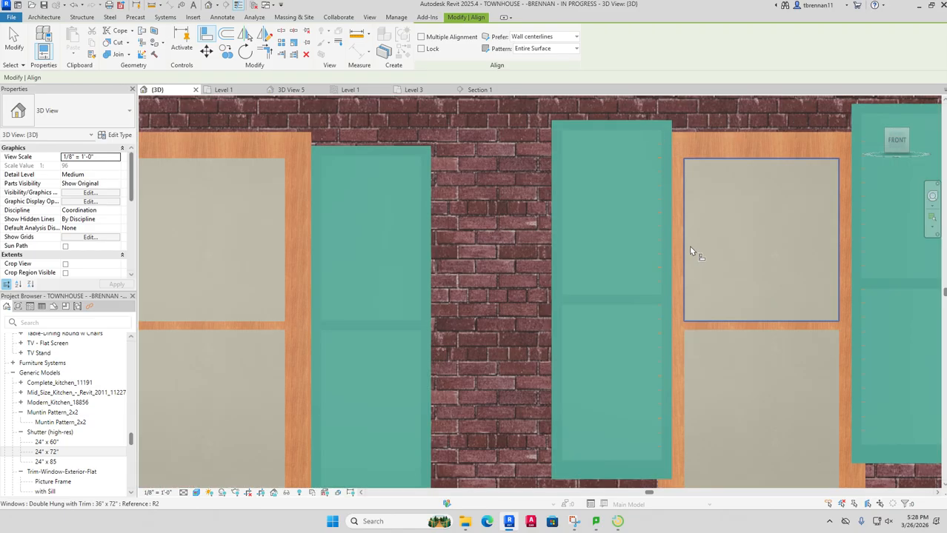
{"action": "left_click_drag", "start_coordinate": [687, 247], "coordinate": [507, 200]}
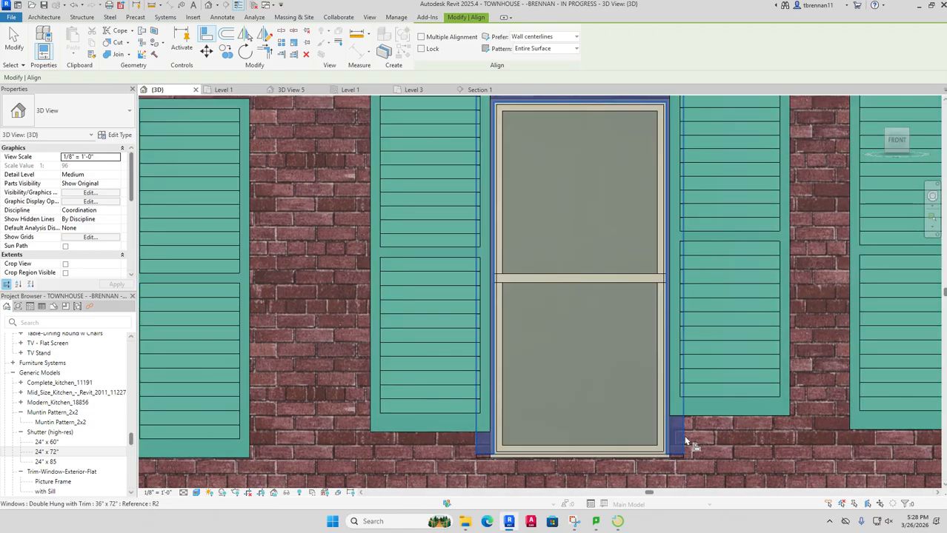
{"action": "left_click", "coordinate": [686, 442]}
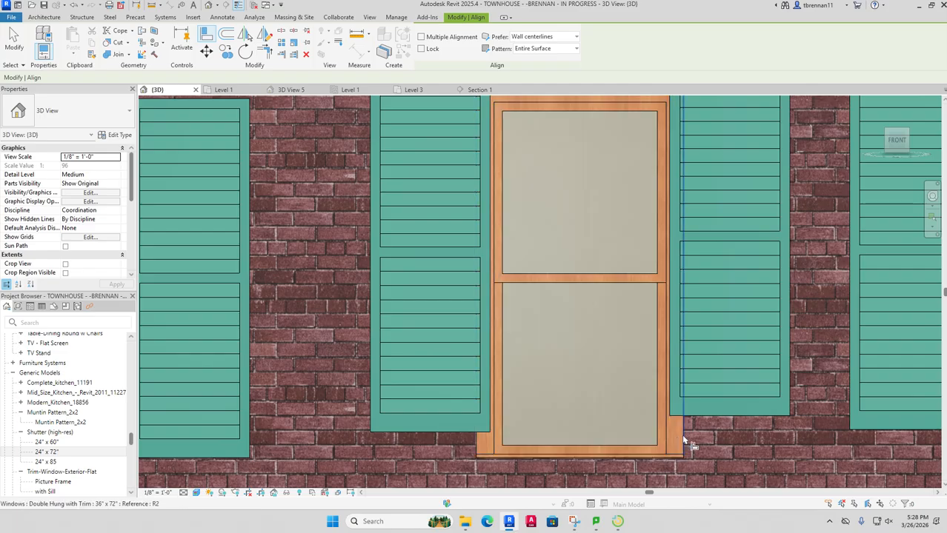
{"action": "left_click", "coordinate": [670, 401]}
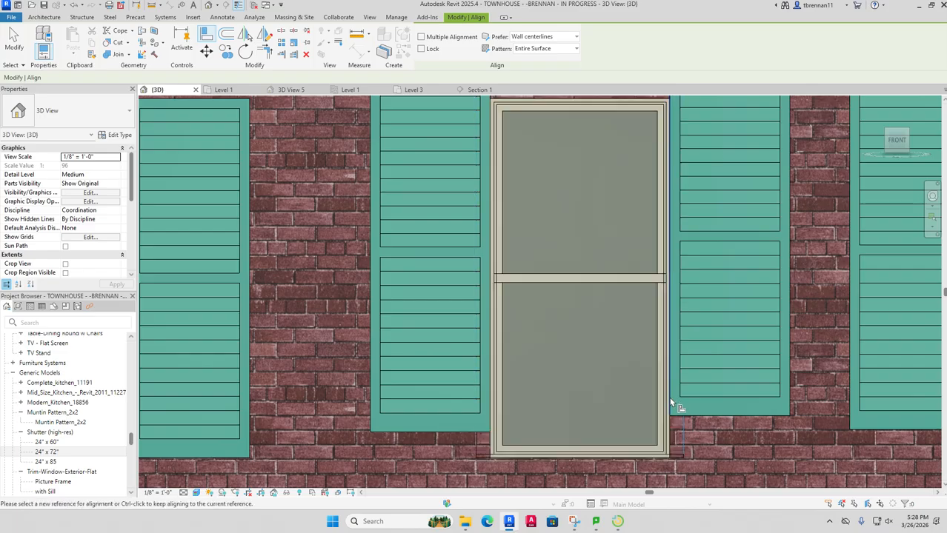
{"action": "left_click", "coordinate": [478, 446]}
{"action": "left_click", "coordinate": [478, 441]}
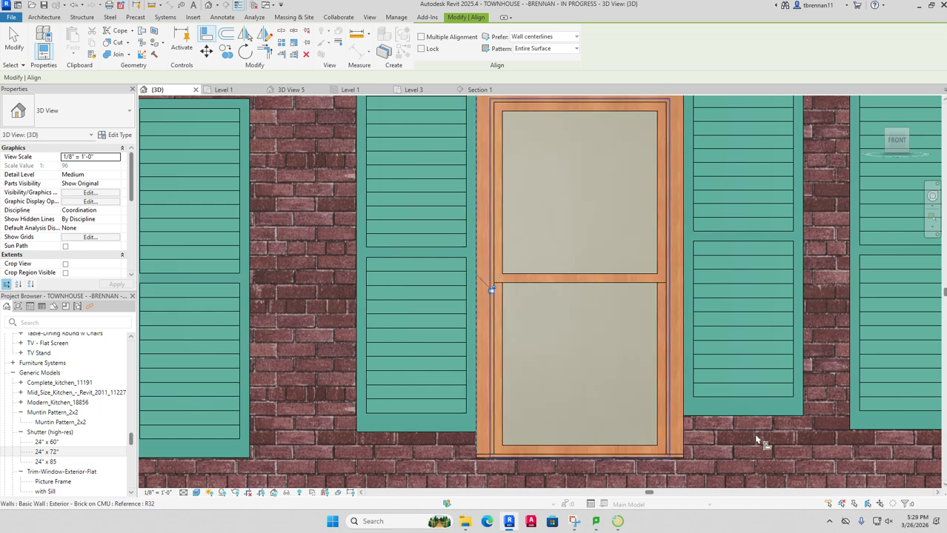
{"action": "scroll", "coordinate": [758, 446], "scroll_direction": "down", "scroll_amount": 2}
{"action": "left_click_drag", "start_coordinate": [762, 447], "coordinate": [725, 422]}
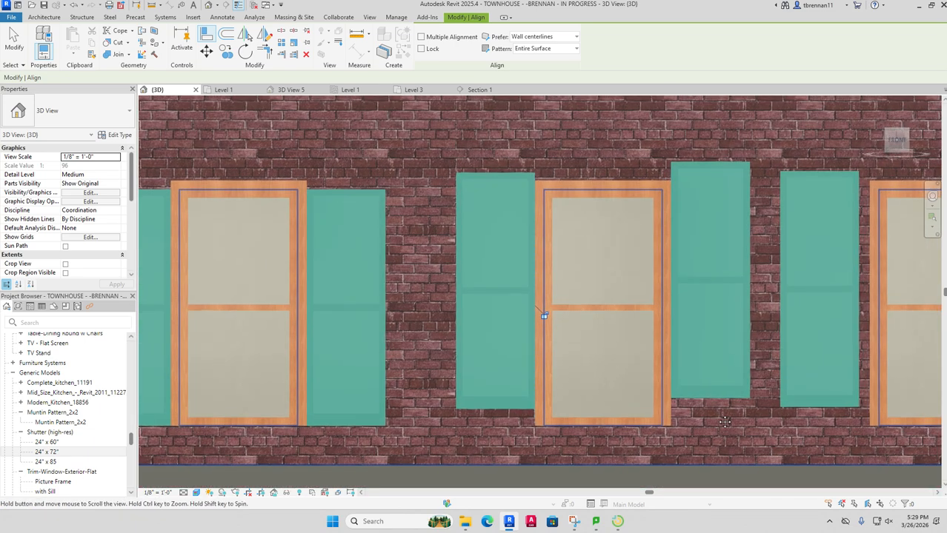
{"action": "left_click", "coordinate": [653, 427]}
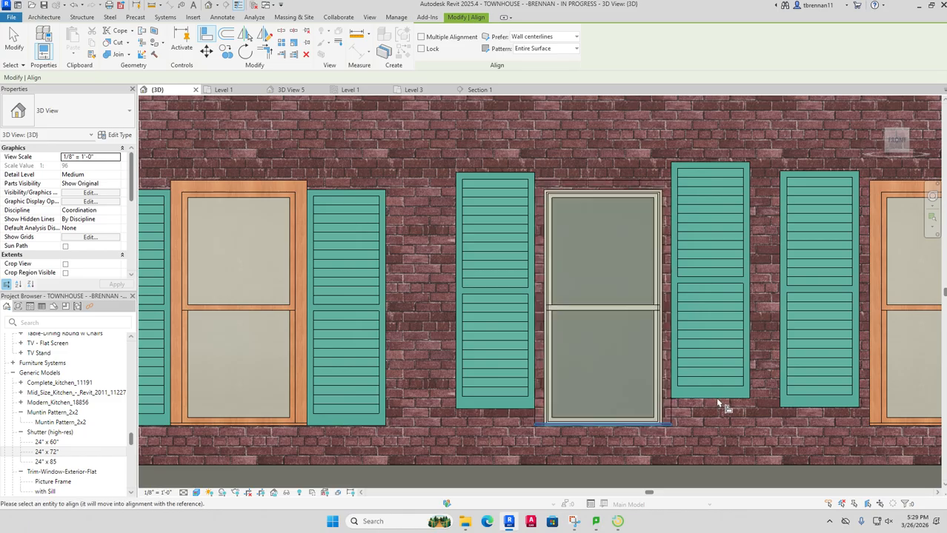
{"action": "key", "text": "Escape"}
{"action": "key", "text": "Escape"}
{"action": "scroll", "coordinate": [749, 415], "scroll_direction": "down", "scroll_amount": 2}
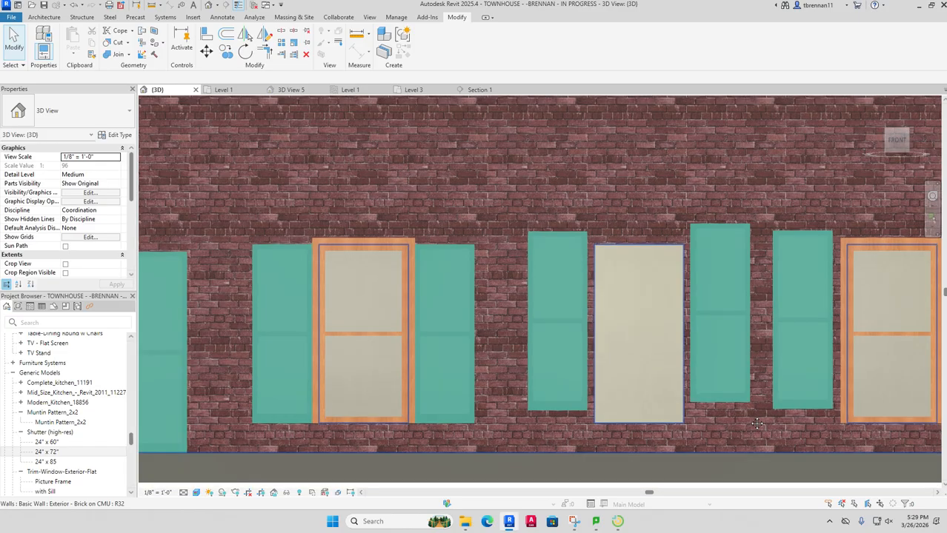
Step: Set the 3D view's visual style to Consistent Colors
{"action": "left_click_drag", "start_coordinate": [756, 424], "coordinate": [684, 421]}
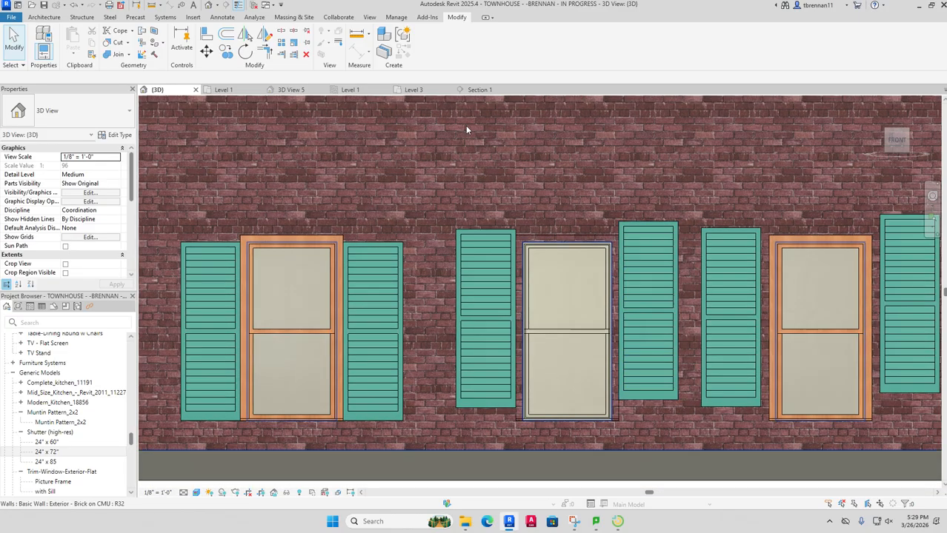
{"action": "left_click", "coordinate": [196, 493]}
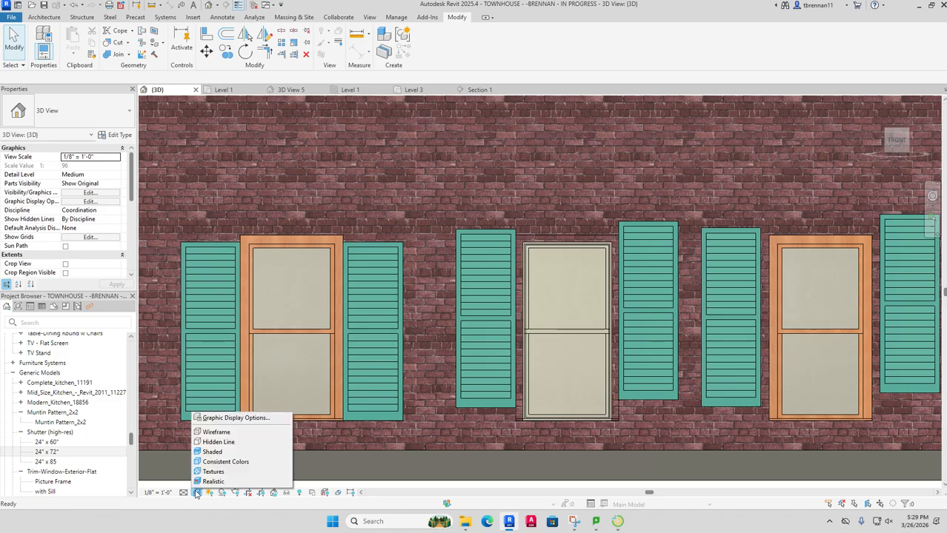
{"action": "left_click", "coordinate": [216, 462]}
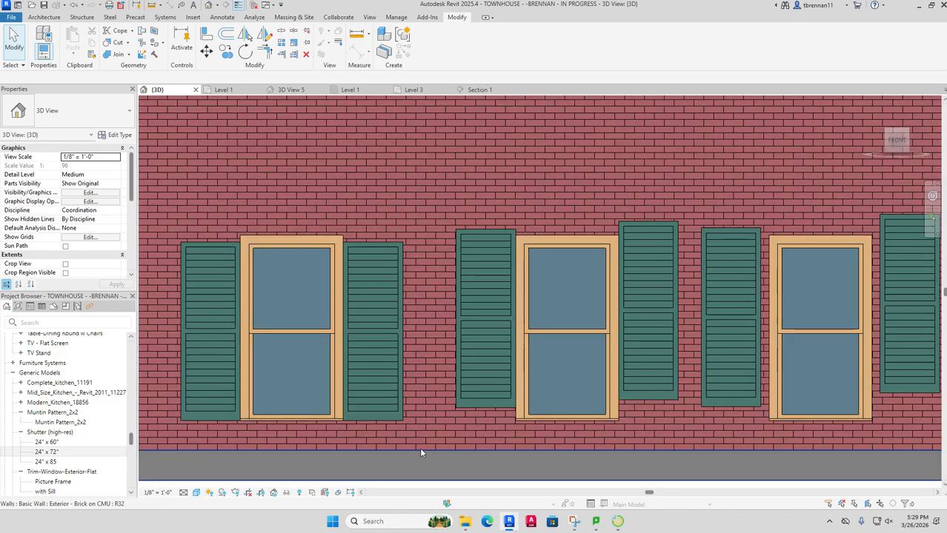
{"action": "scroll", "coordinate": [605, 452], "scroll_direction": "up", "scroll_amount": 3}
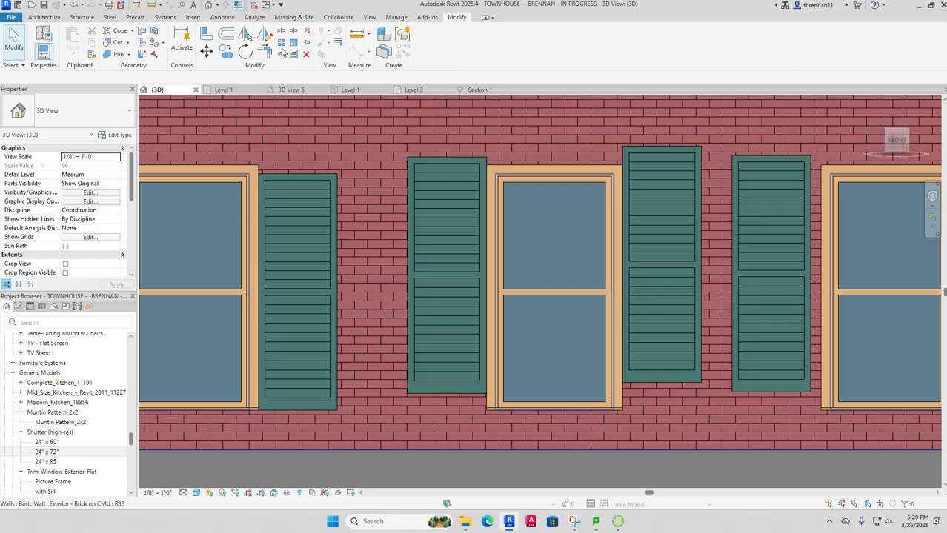
{"action": "left_click", "coordinate": [207, 34]}
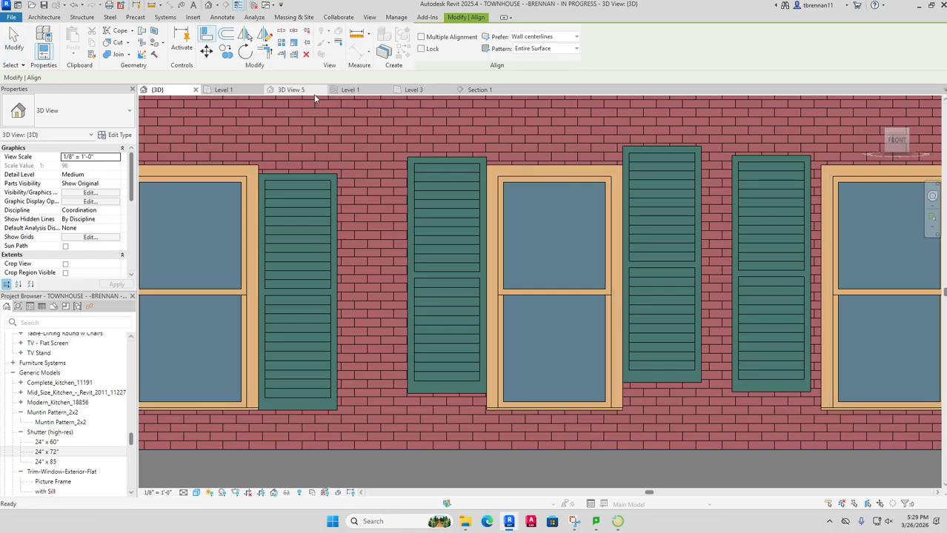
{"action": "left_click", "coordinate": [604, 414]}
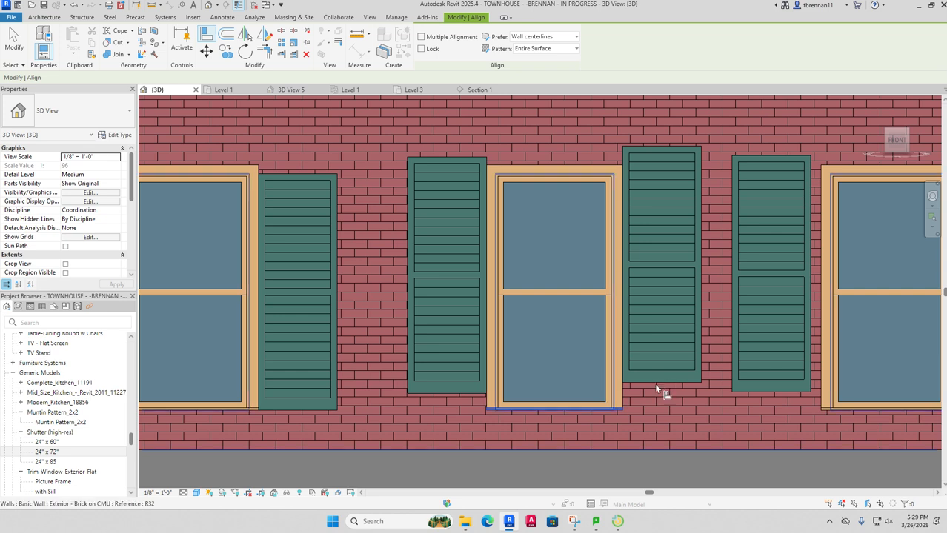
{"action": "key", "text": "Escape"}
{"action": "key", "text": "Escape"}
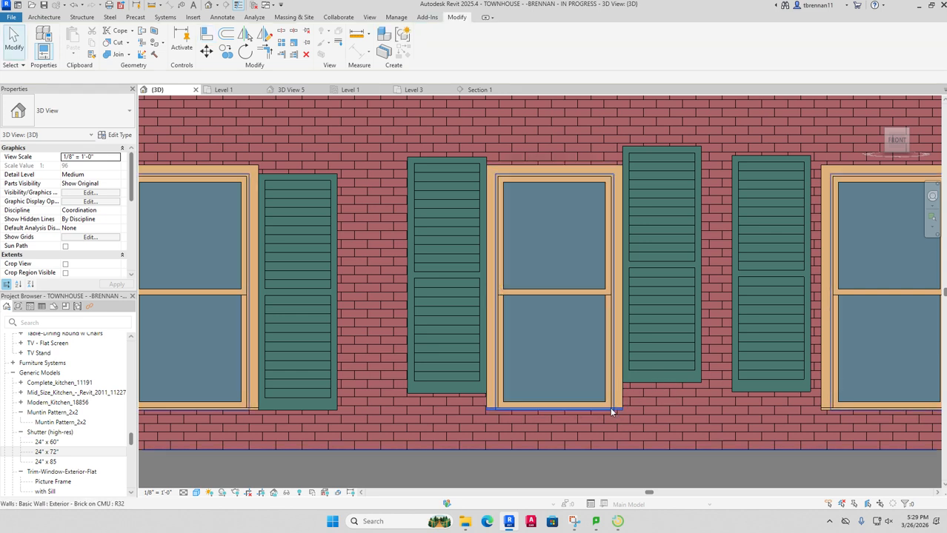
{"action": "key", "text": "a"}
{"action": "key", "text": "l"}
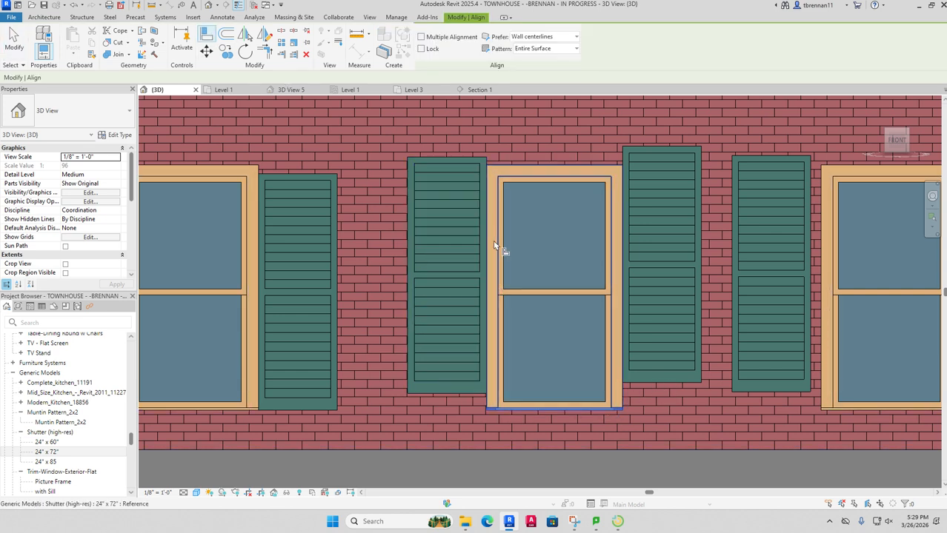
{"action": "key", "text": "Escape"}
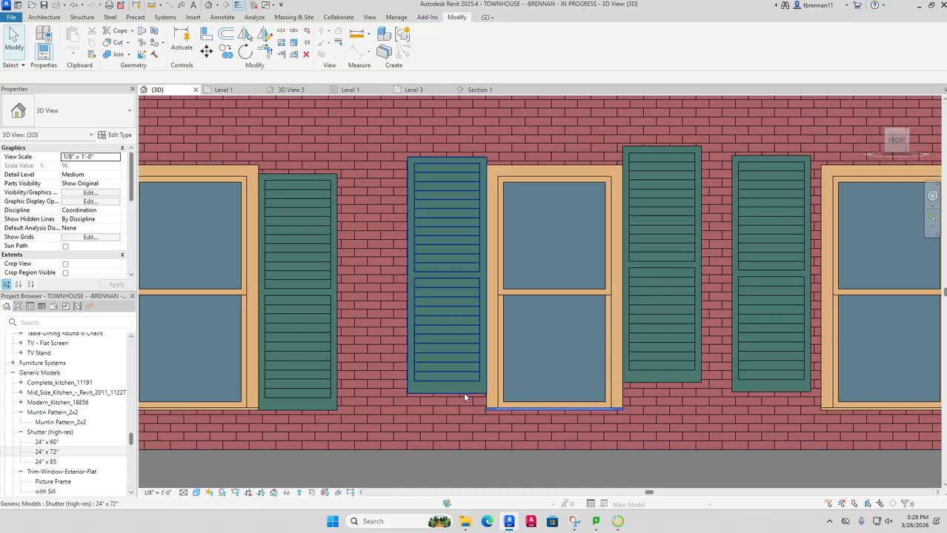
{"action": "left_click", "coordinate": [464, 393]}
{"action": "key", "text": "Escape"}
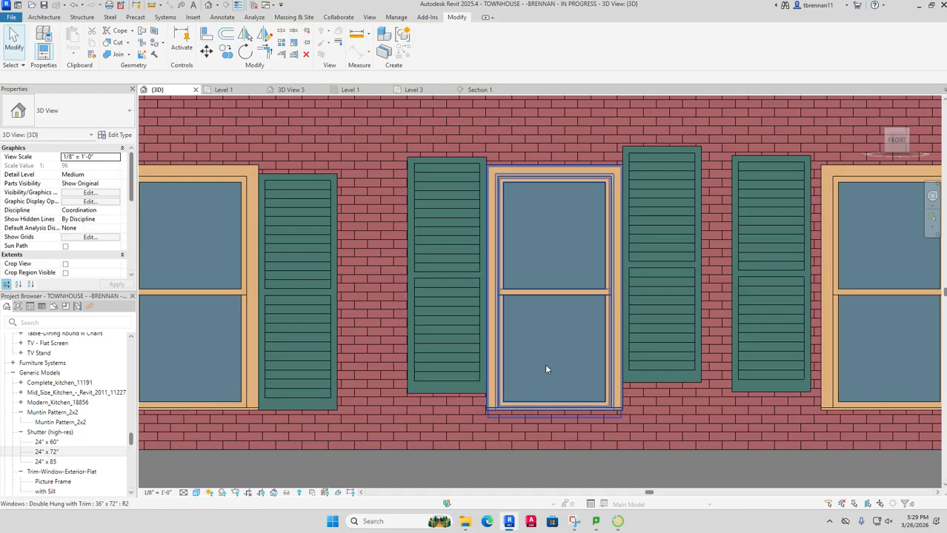
{"action": "left_click", "coordinate": [206, 43]}
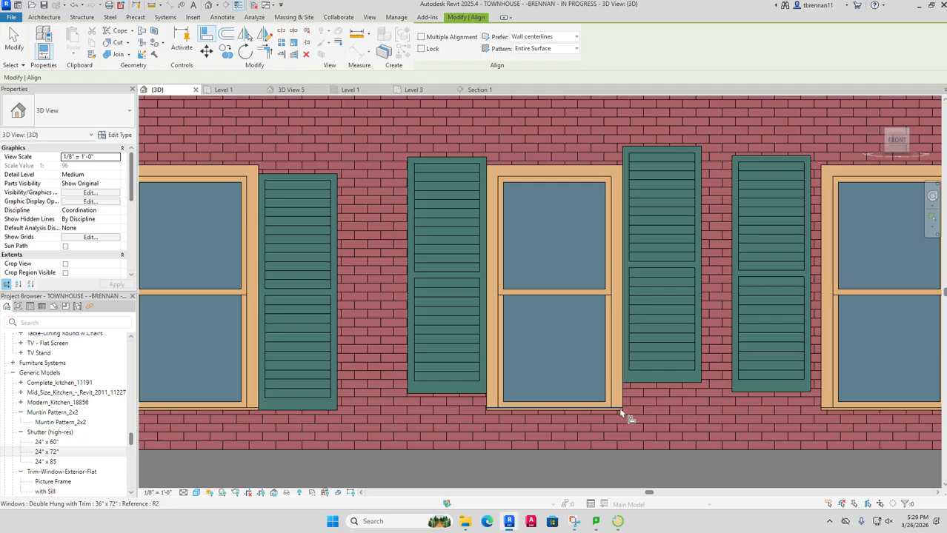
{"action": "left_click", "coordinate": [621, 410]}
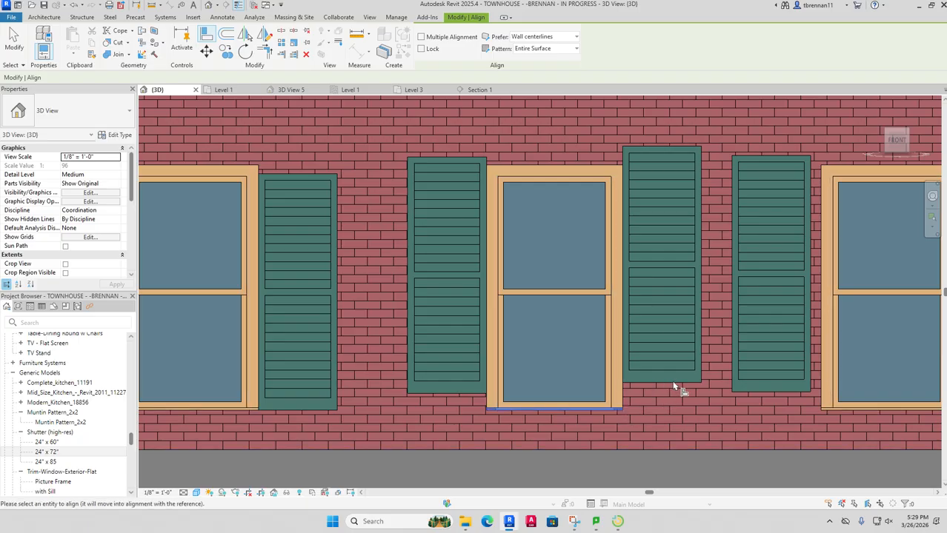
{"action": "key", "text": "Escape"}
{"action": "key", "text": "Escape"}
{"action": "scroll", "coordinate": [704, 408], "scroll_direction": "down", "scroll_amount": 4}
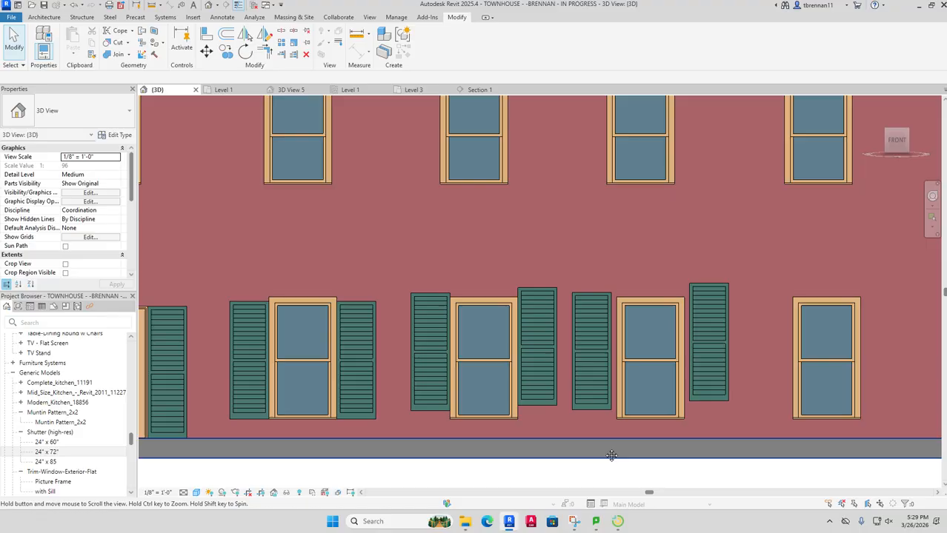
{"action": "left_click_drag", "start_coordinate": [611, 456], "coordinate": [561, 446]}
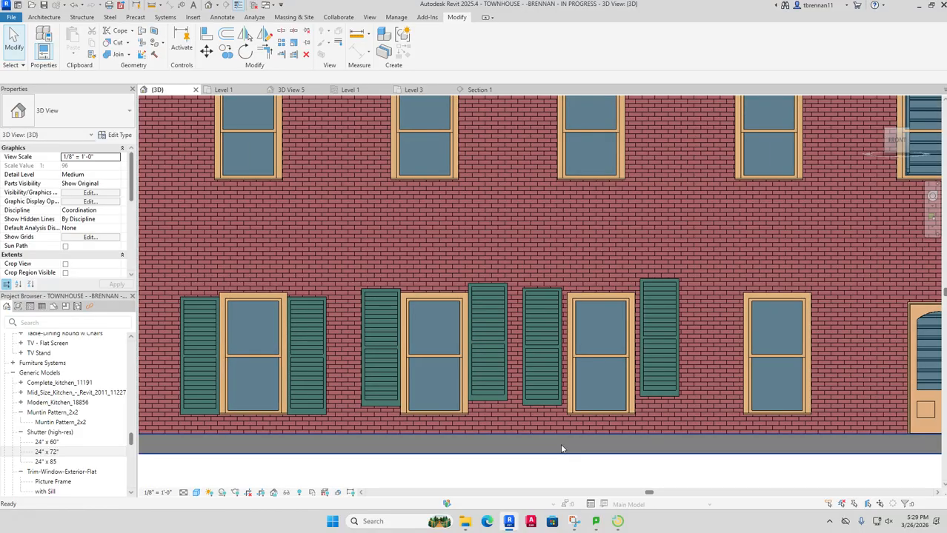
{"action": "left_click", "coordinate": [207, 37]}
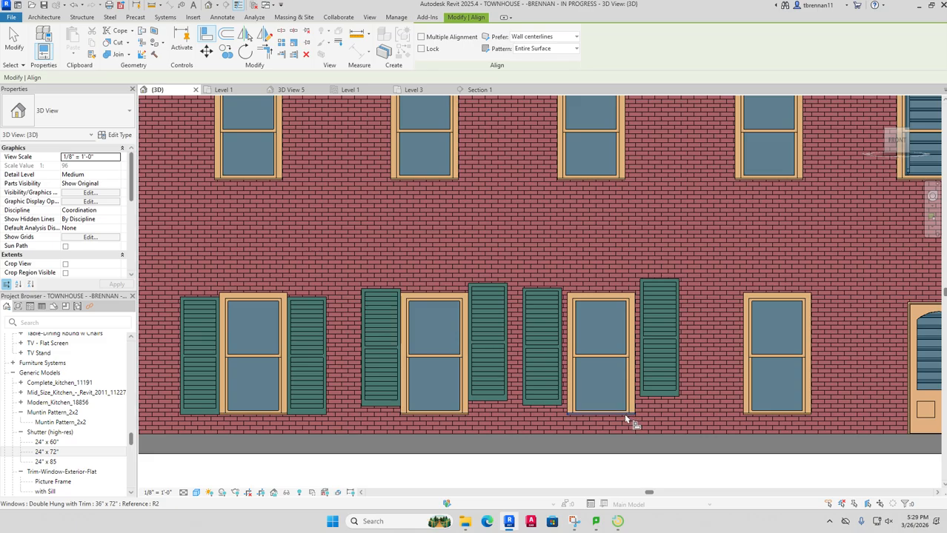
{"action": "left_click", "coordinate": [626, 416]}
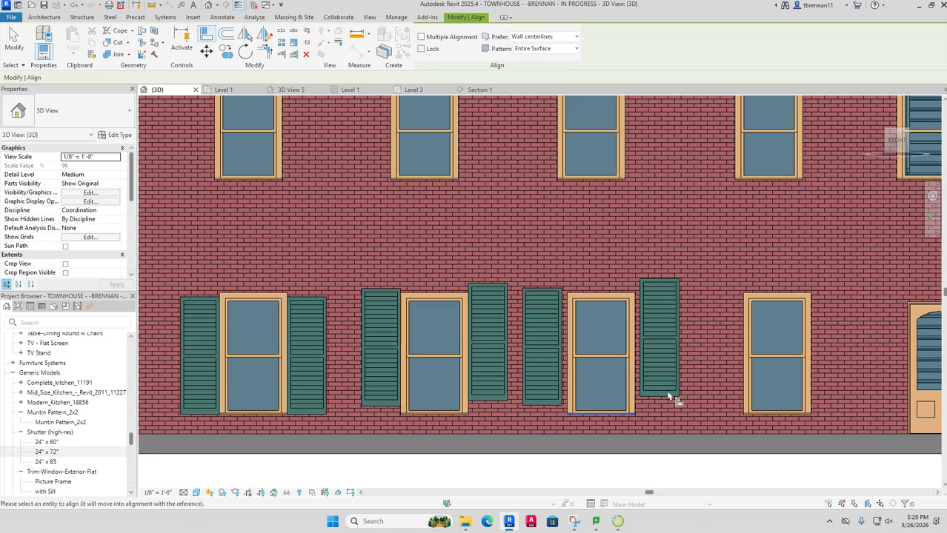
{"action": "key", "text": "Escape"}
Step: Align the bottom edge of the left shutter at the third ground-floor window with the bottom edge of the window trim
{"action": "scroll", "coordinate": [637, 430], "scroll_direction": "up", "scroll_amount": 5}
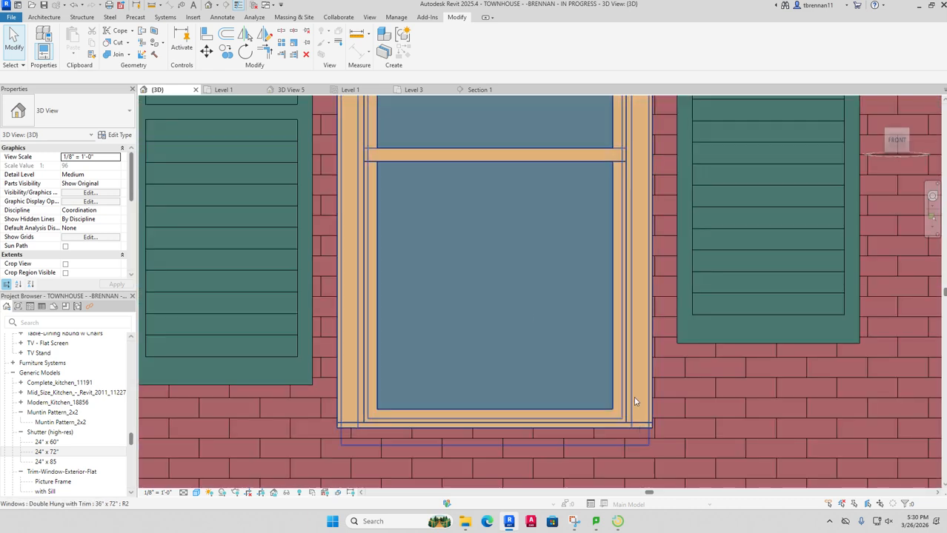
{"action": "left_click", "coordinate": [206, 34]}
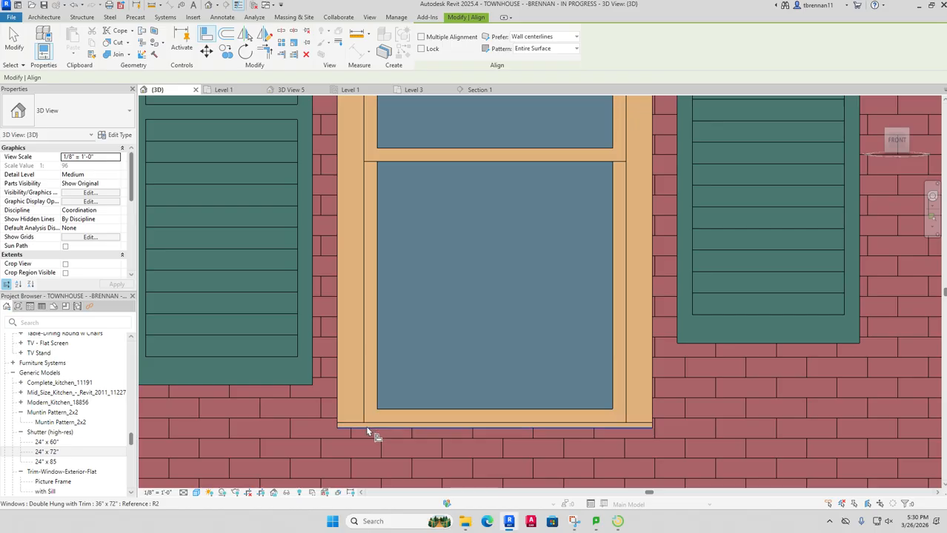
{"action": "left_click", "coordinate": [293, 387]}
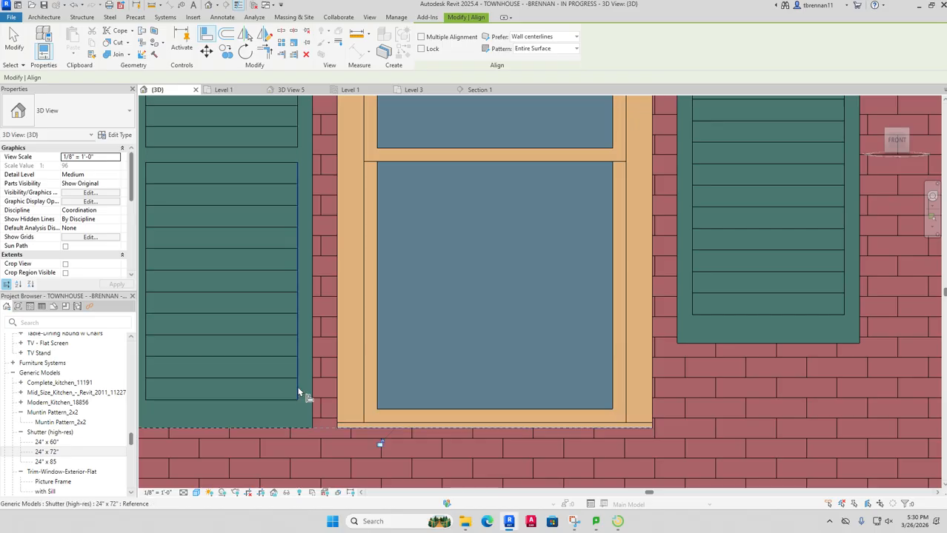
{"action": "left_click", "coordinate": [715, 343]}
{"action": "key", "text": "Escape"}
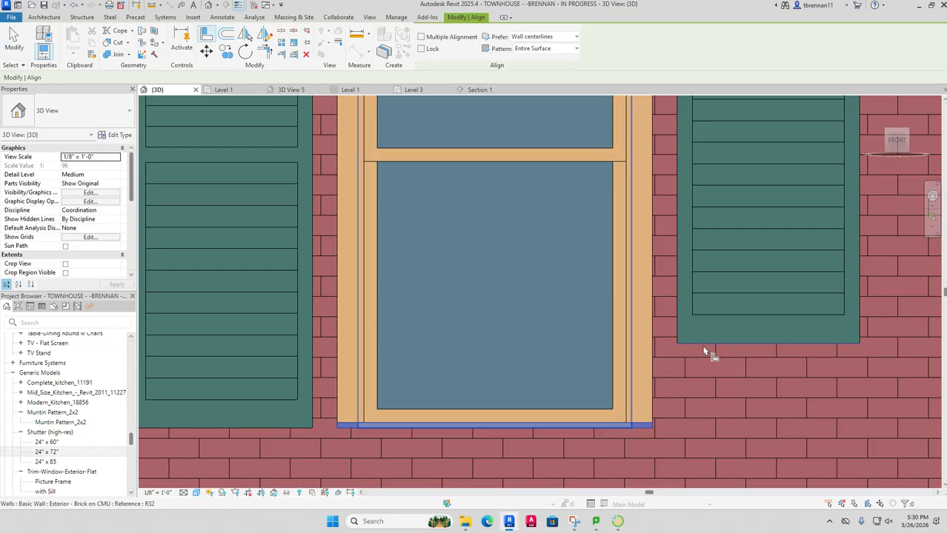
{"action": "key", "text": "Escape"}
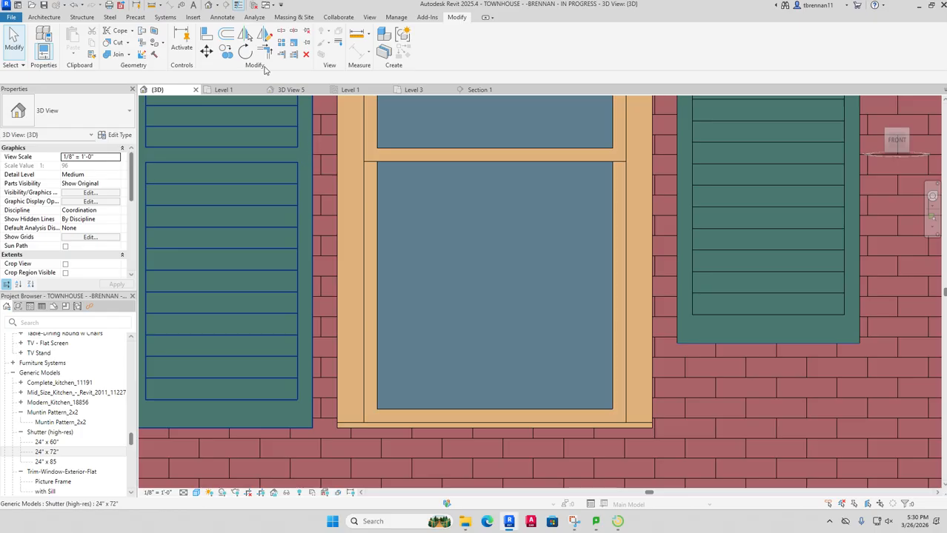
Step: Align the bottom edge of the right shutter at the third ground-floor window with the bottom edge of the window trim
{"action": "left_click", "coordinate": [207, 34]}
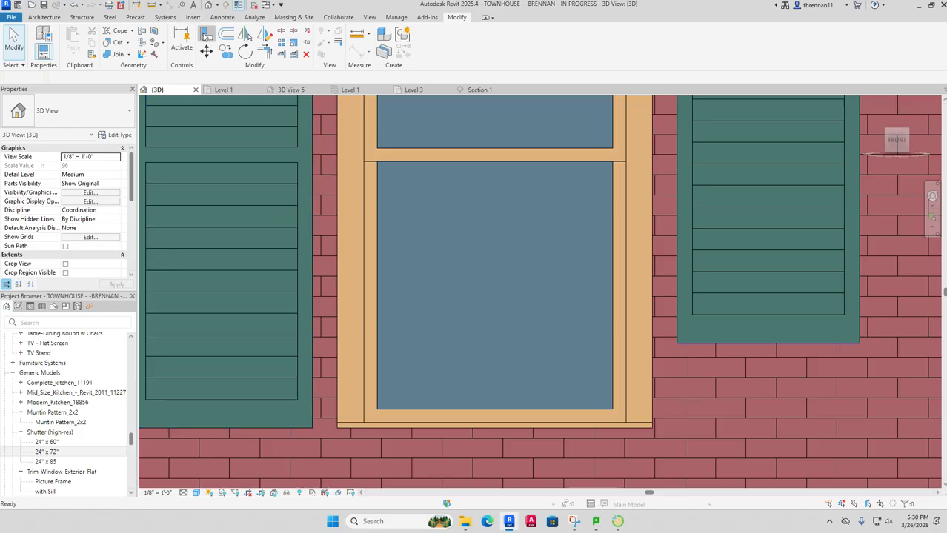
{"action": "left_click", "coordinate": [561, 432]}
{"action": "left_click", "coordinate": [694, 342]}
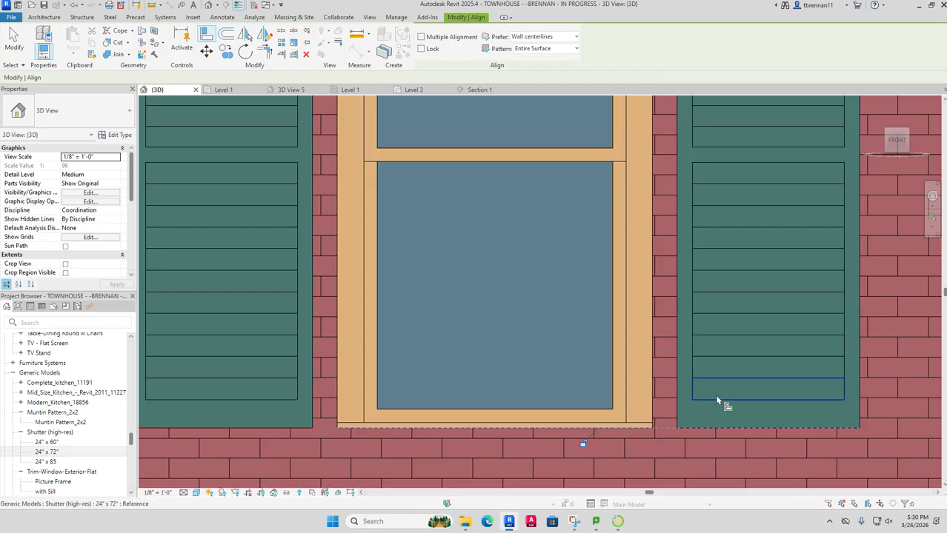
Step: Align the bottom edge of the left shutter at the second ground-floor window with the bottom edge of that window's trim
{"action": "scroll", "coordinate": [715, 408], "scroll_direction": "down", "scroll_amount": 2}
{"action": "scroll", "coordinate": [716, 409], "scroll_direction": "down", "scroll_amount": 3}
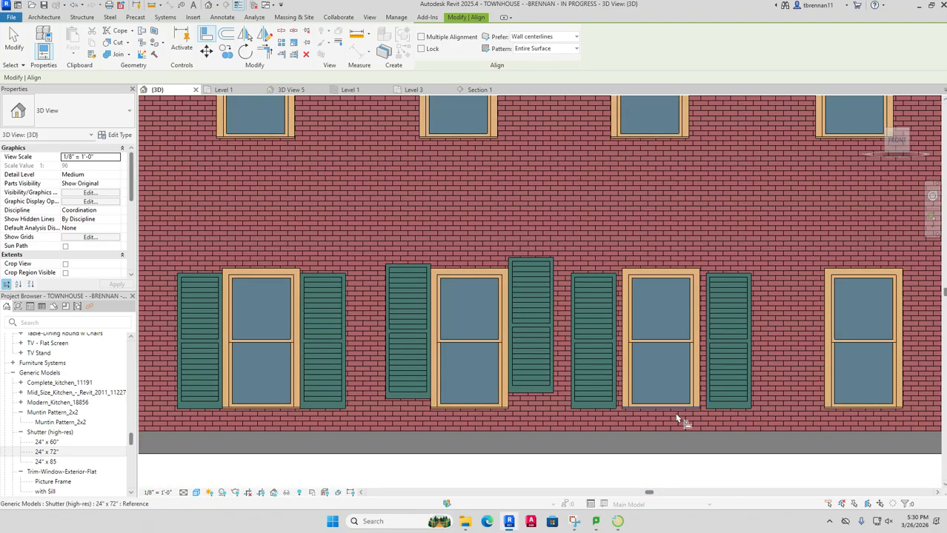
{"action": "scroll", "coordinate": [463, 422], "scroll_direction": "up", "scroll_amount": 1}
{"action": "scroll", "coordinate": [464, 423], "scroll_direction": "up", "scroll_amount": 5}
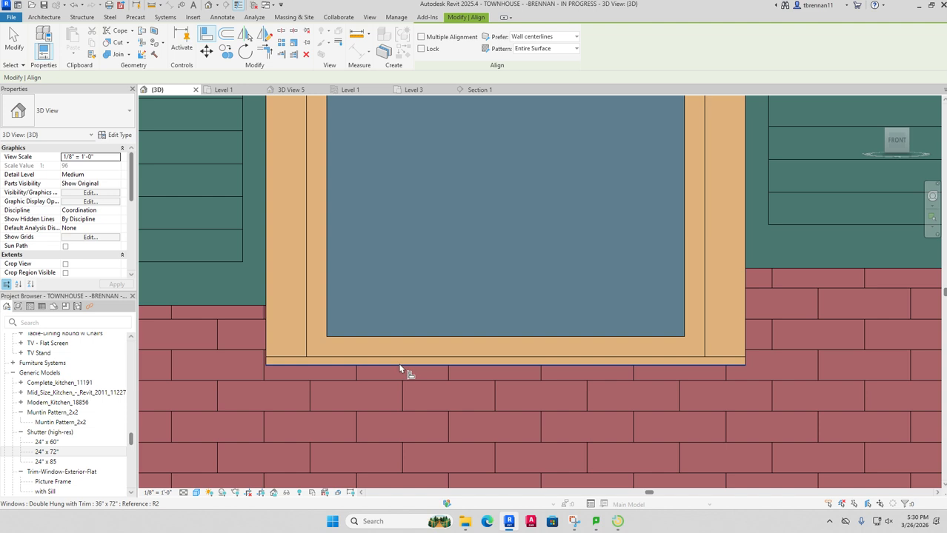
{"action": "left_click", "coordinate": [400, 364]}
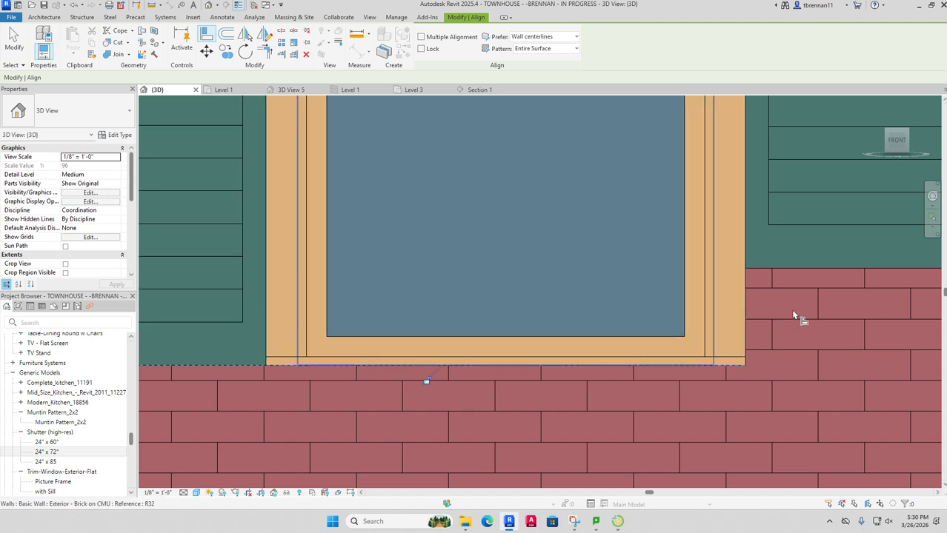
Step: Turn on Multiple Alignment and align the right shutter's bottom edge at the second ground-floor window with the window trim's bottom edge
{"action": "left_click", "coordinate": [421, 36]}
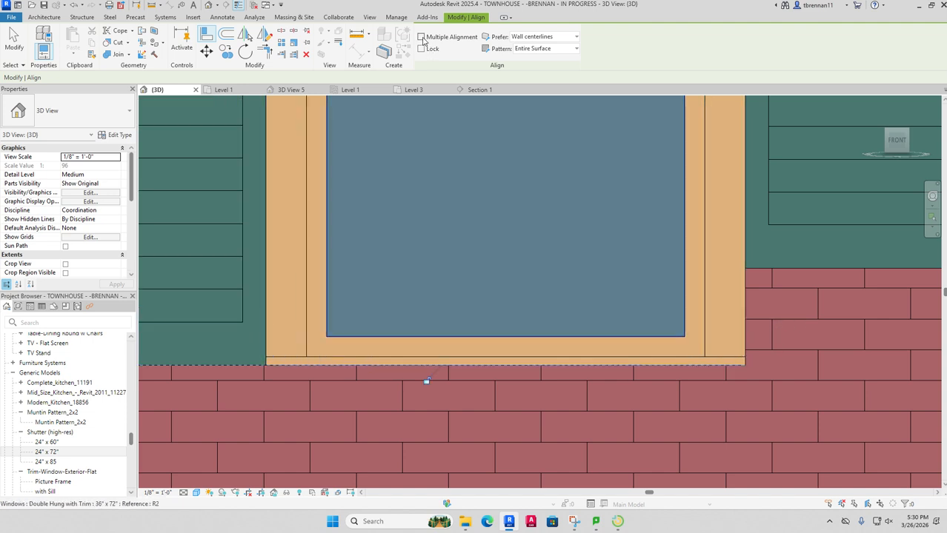
{"action": "left_click", "coordinate": [781, 271]}
{"action": "key", "text": "Escape"}
{"action": "key", "text": "Escape"}
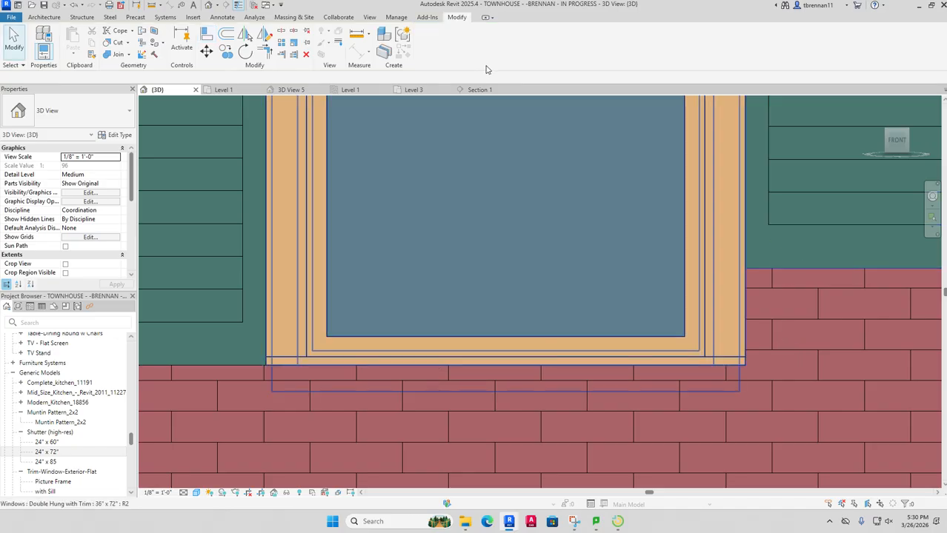
{"action": "left_click", "coordinate": [207, 35]}
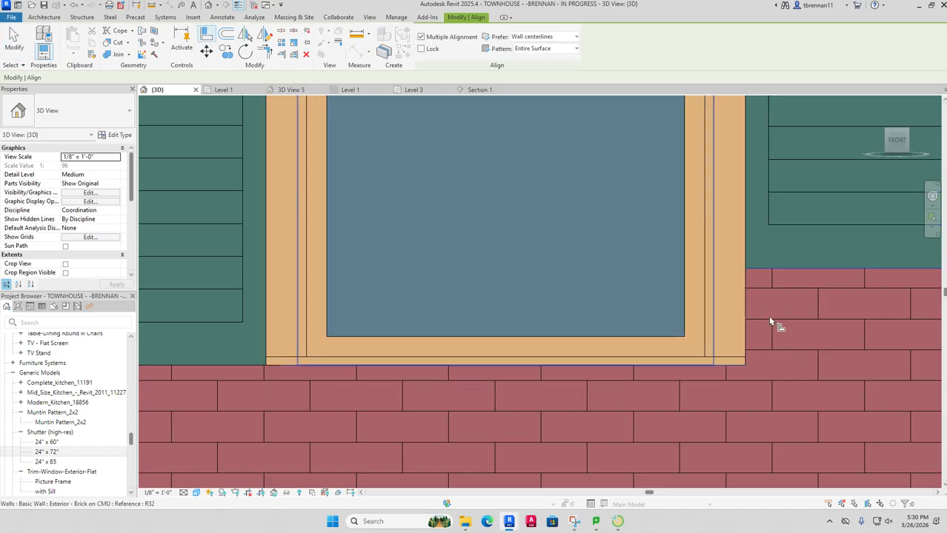
{"action": "left_click", "coordinate": [731, 366]}
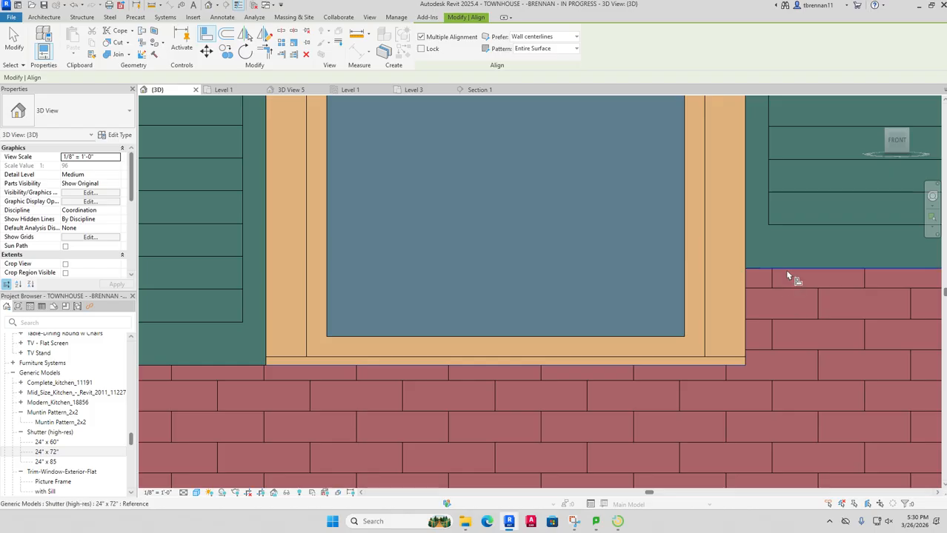
Step: Align the bottom edges of both shutters at the third ground-floor window from the left with the bottom edge of its trim
{"action": "scroll", "coordinate": [788, 276], "scroll_direction": "down", "scroll_amount": 5}
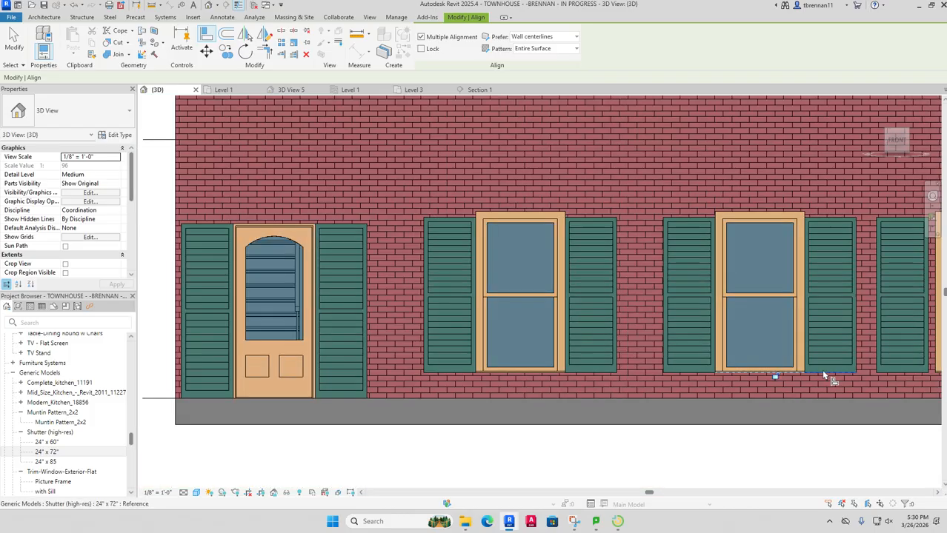
{"action": "scroll", "coordinate": [824, 376], "scroll_direction": "down", "scroll_amount": 2}
{"action": "left_click_drag", "start_coordinate": [824, 376], "coordinate": [385, 396]}
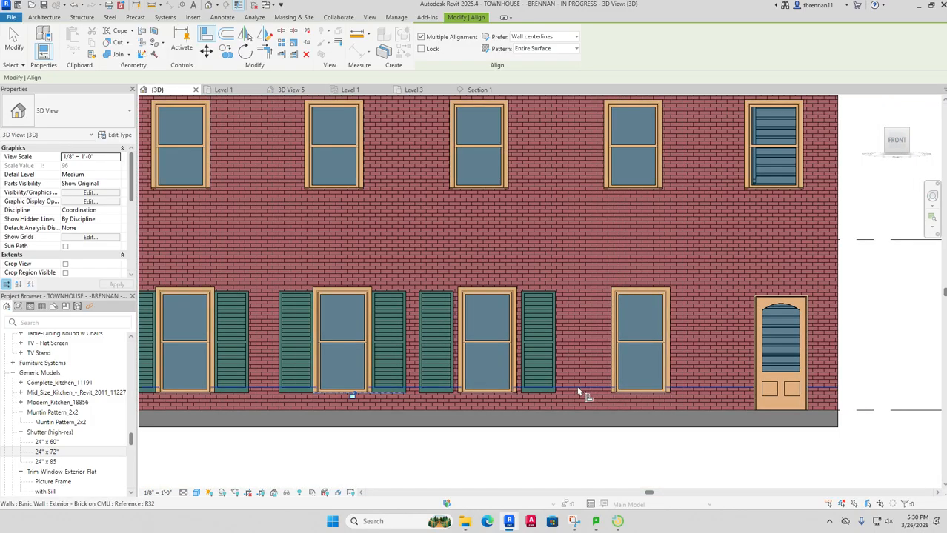
{"action": "scroll", "coordinate": [571, 390], "scroll_direction": "up", "scroll_amount": 3}
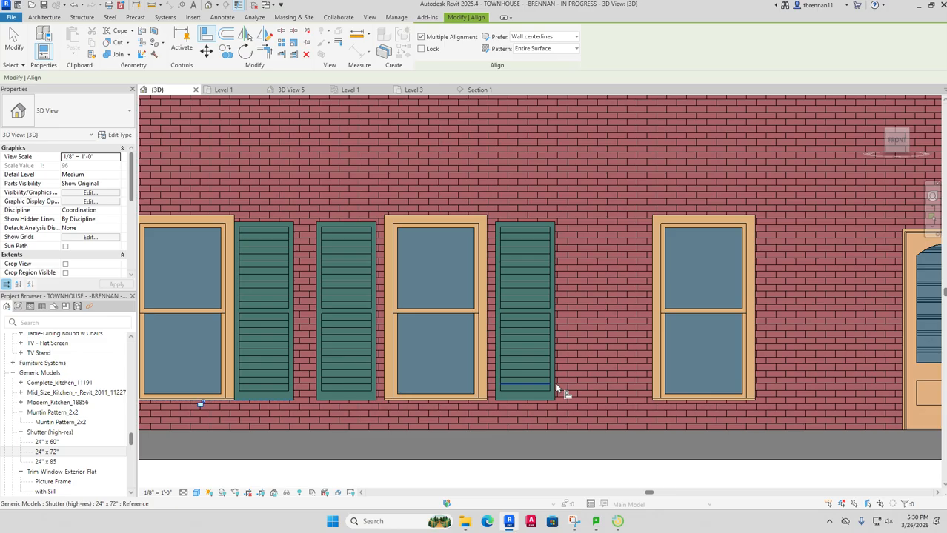
{"action": "scroll", "coordinate": [434, 412], "scroll_direction": "up", "scroll_amount": 5}
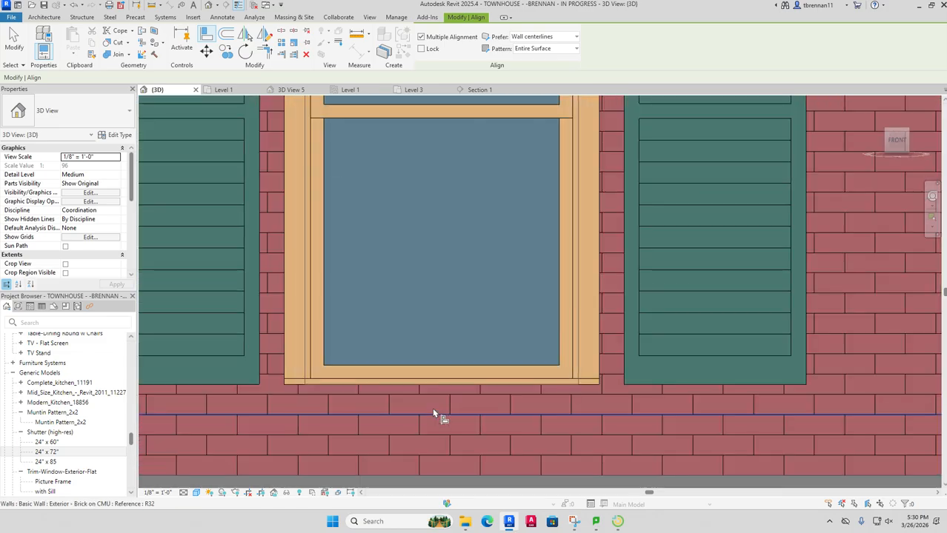
{"action": "left_click", "coordinate": [445, 385]}
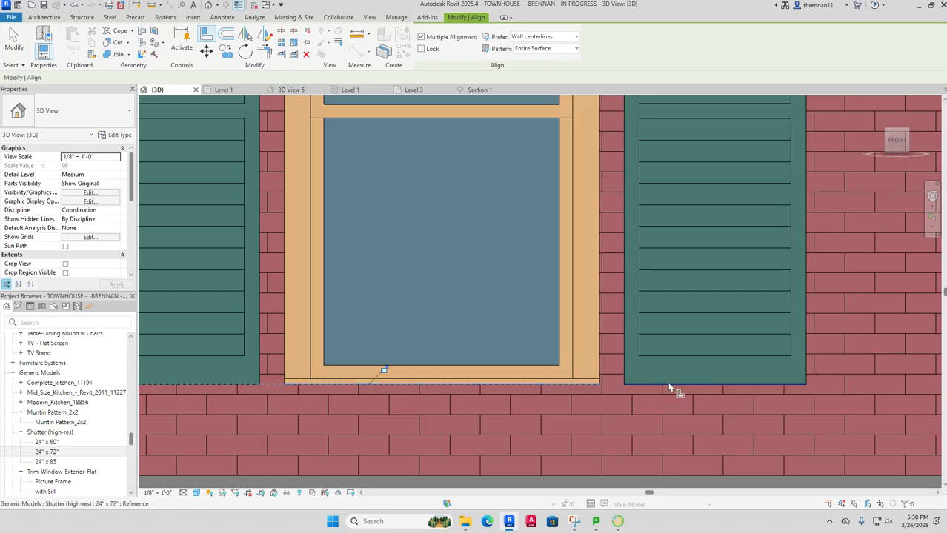
{"action": "left_click", "coordinate": [668, 384]}
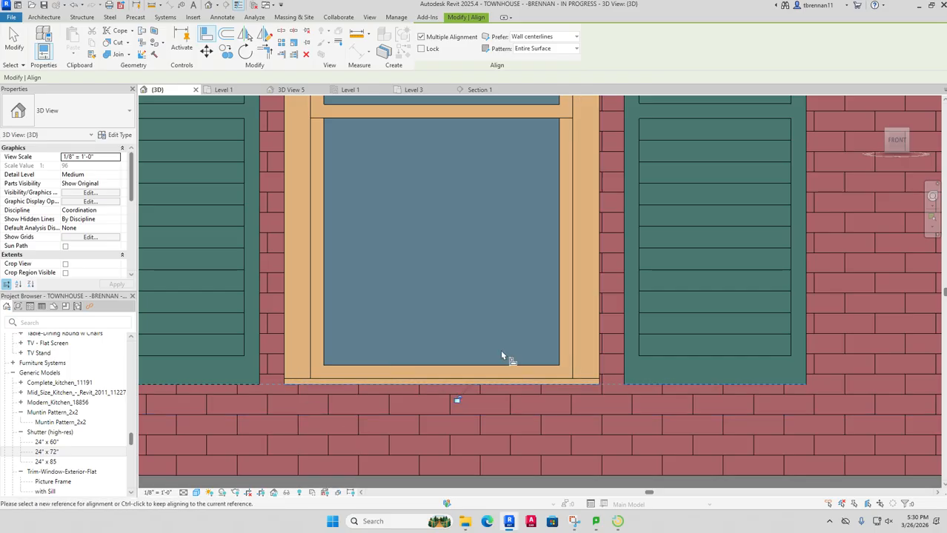
{"action": "key", "text": "Escape"}
{"action": "key", "text": "Escape"}
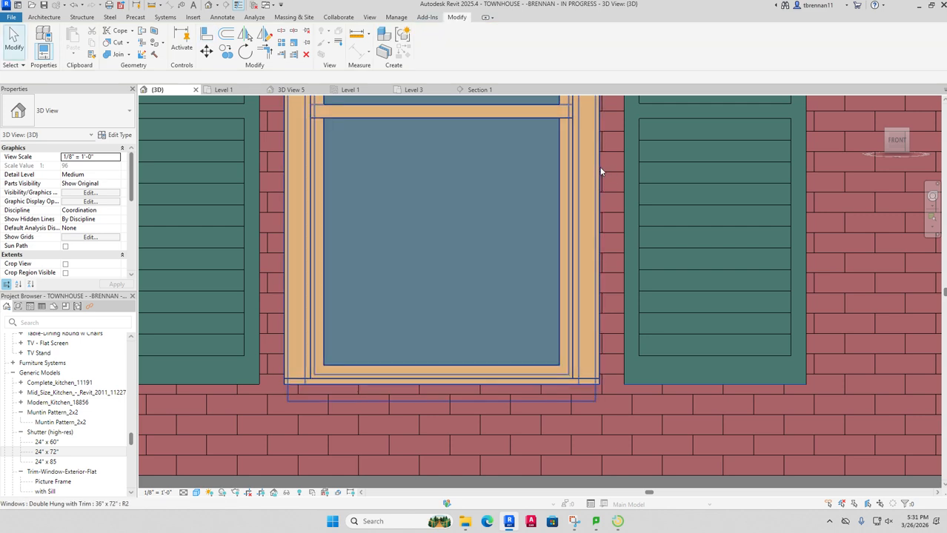
Step: Try to align the inner edges of both shutters at the third ground-floor window with the side edges of its trim
{"action": "left_click", "coordinate": [206, 34]}
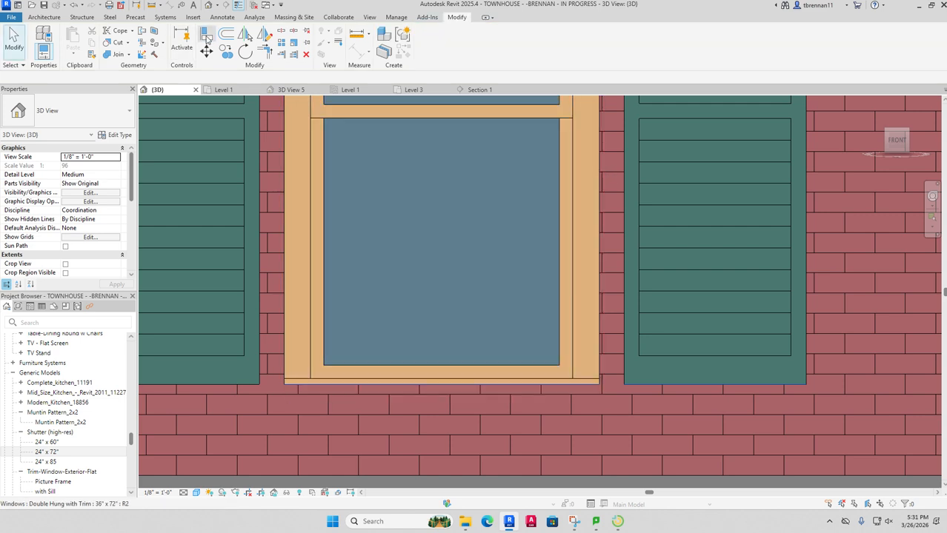
{"action": "left_click", "coordinate": [600, 246]}
{"action": "left_click", "coordinate": [624, 246]}
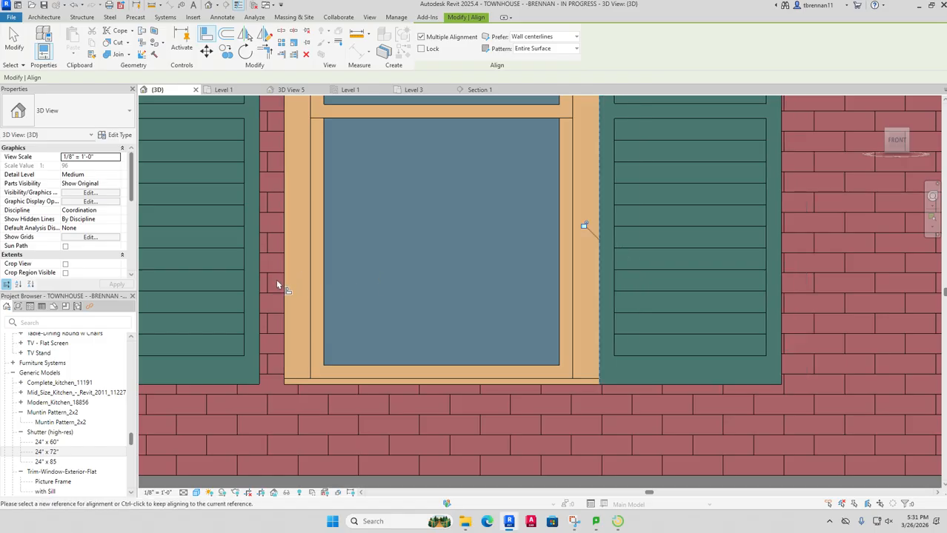
{"action": "left_click", "coordinate": [284, 288]}
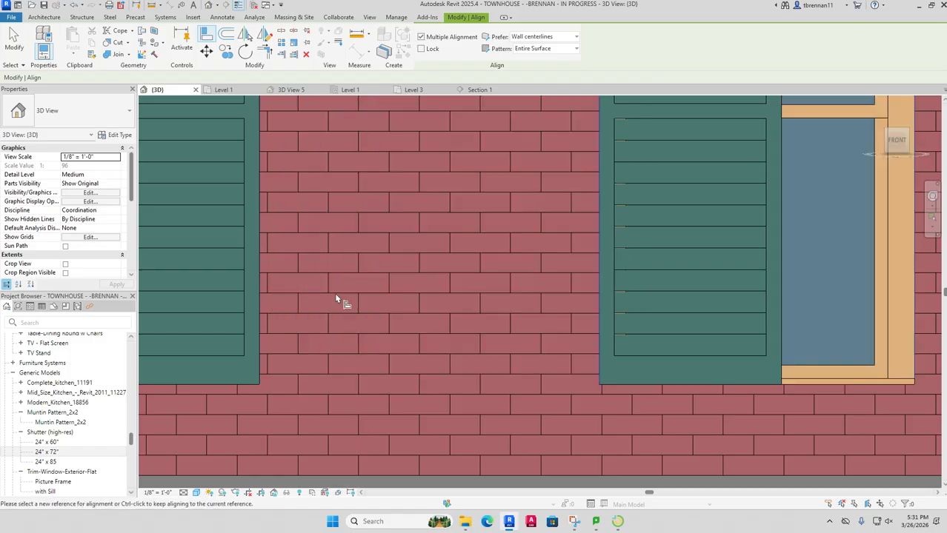
{"action": "key", "text": "ctrl+z"}
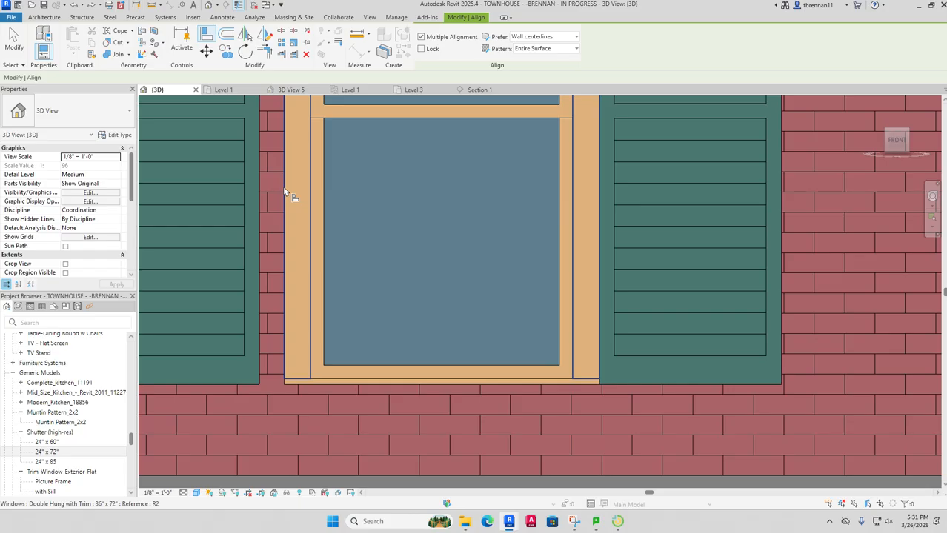
Step: Leave the Align command and undo the sideways alignment of the right shutter at the third ground-floor window
{"action": "left_click", "coordinate": [284, 192]}
{"action": "key", "text": "Escape"}
{"action": "key", "text": "Escape"}
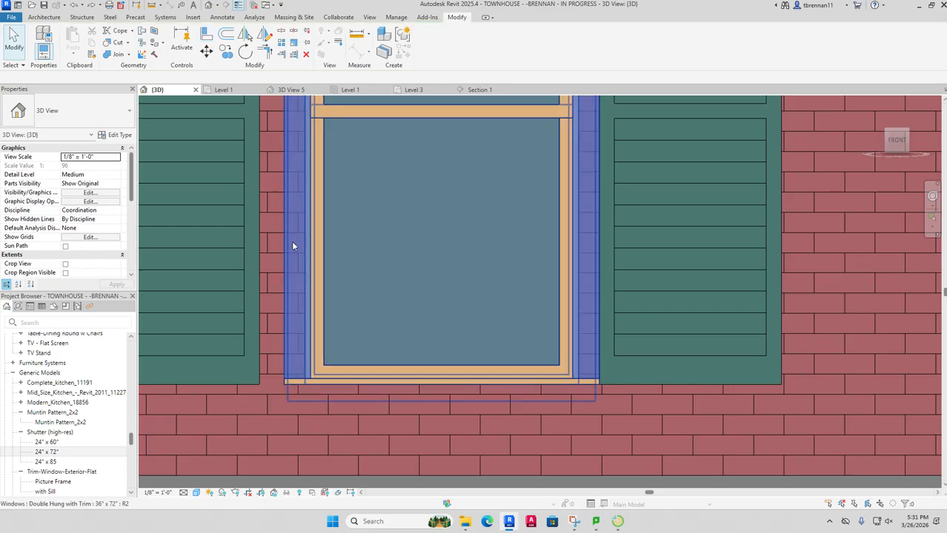
{"action": "left_click", "coordinate": [643, 435]}
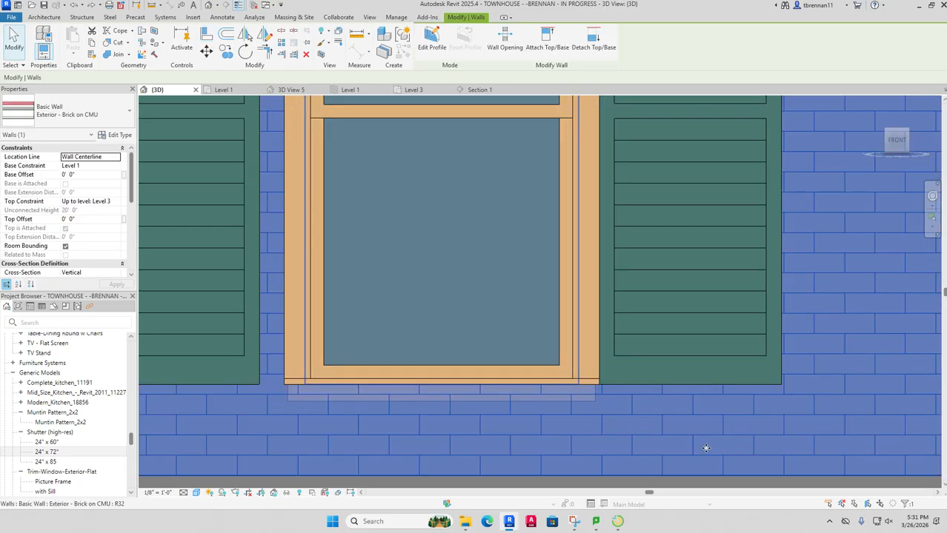
{"action": "key", "text": "Escape"}
{"action": "key", "text": "ctrl+z"}
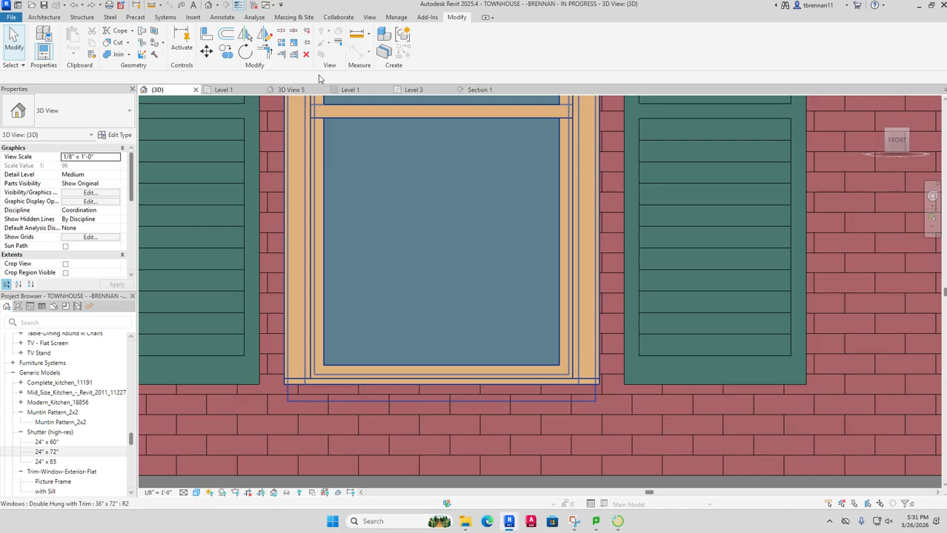
Step: Align the right shutter's inner edge at the third ground-floor window with the right edge of the window trim
{"action": "key", "text": "a"}
{"action": "key", "text": "l"}
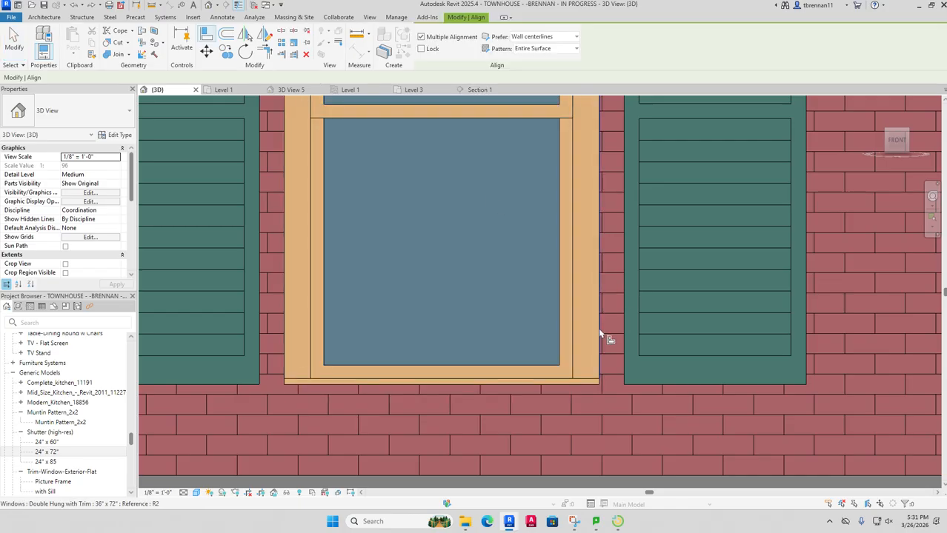
{"action": "left_click", "coordinate": [621, 338]}
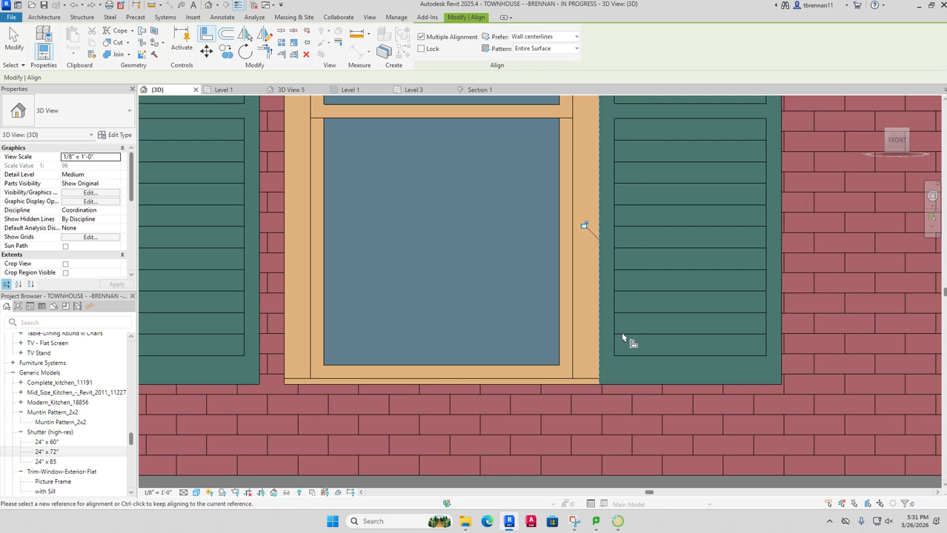
Step: Turn off Multiple Alignment and align the left shutter's inner edge at the third ground-floor window with the trim's left edge
{"action": "left_click", "coordinate": [285, 238]}
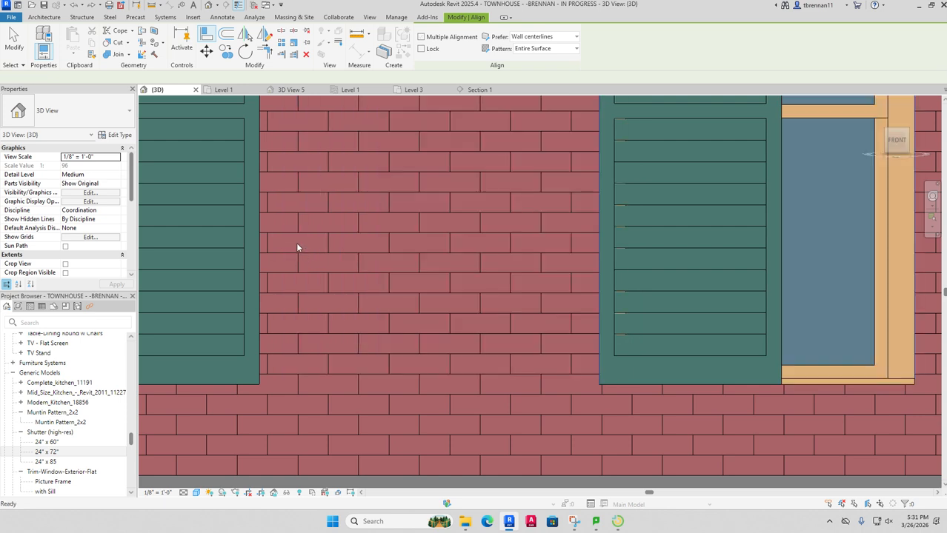
{"action": "key", "text": "ctrl+z"}
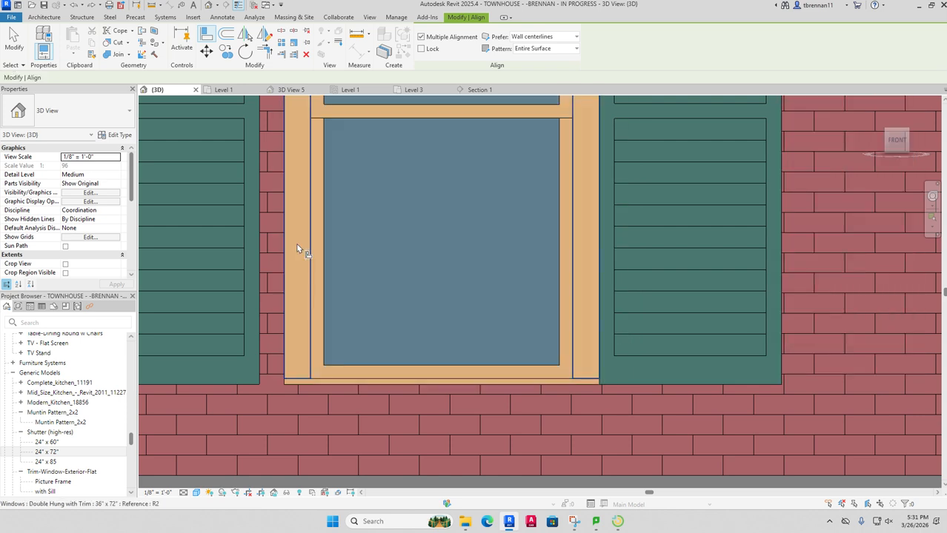
{"action": "left_click", "coordinate": [421, 36]}
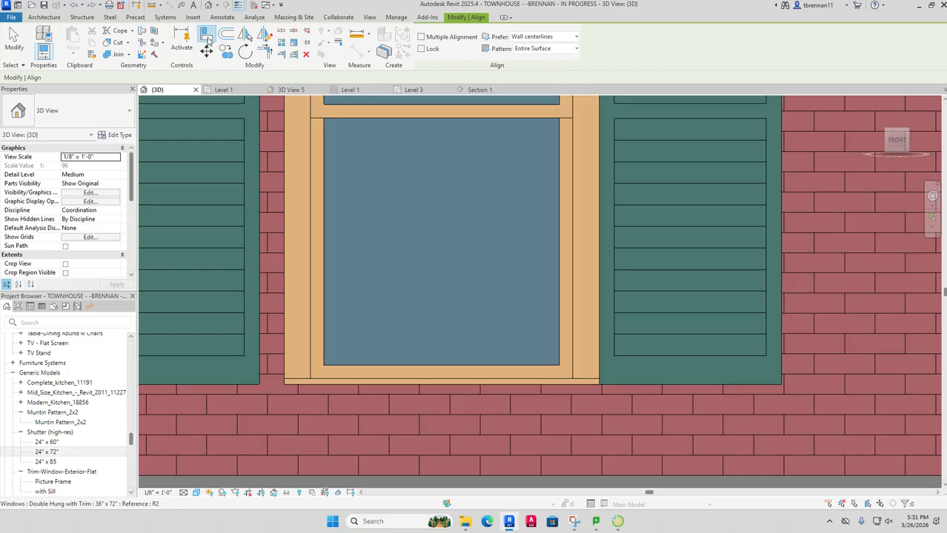
{"action": "left_click", "coordinate": [282, 316]}
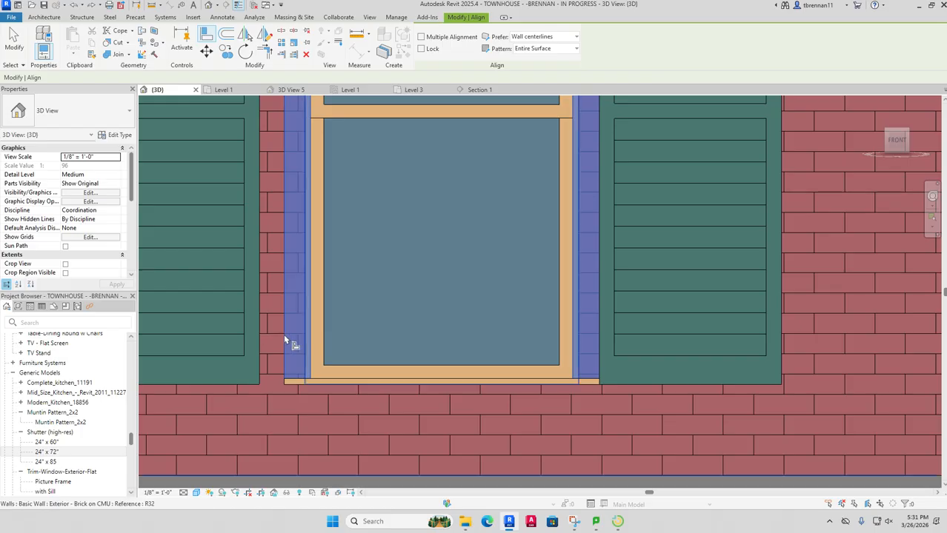
{"action": "left_click", "coordinate": [285, 337]}
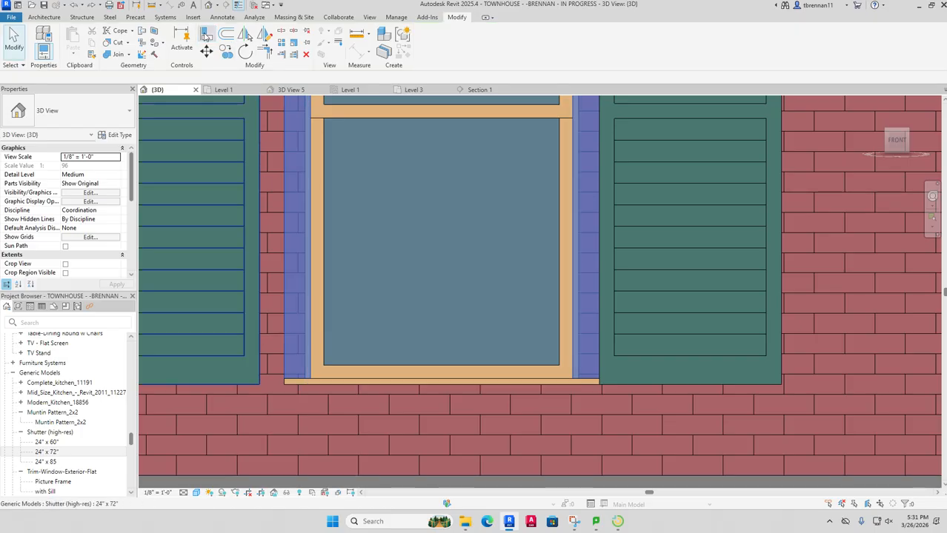
{"action": "left_click", "coordinate": [284, 334]}
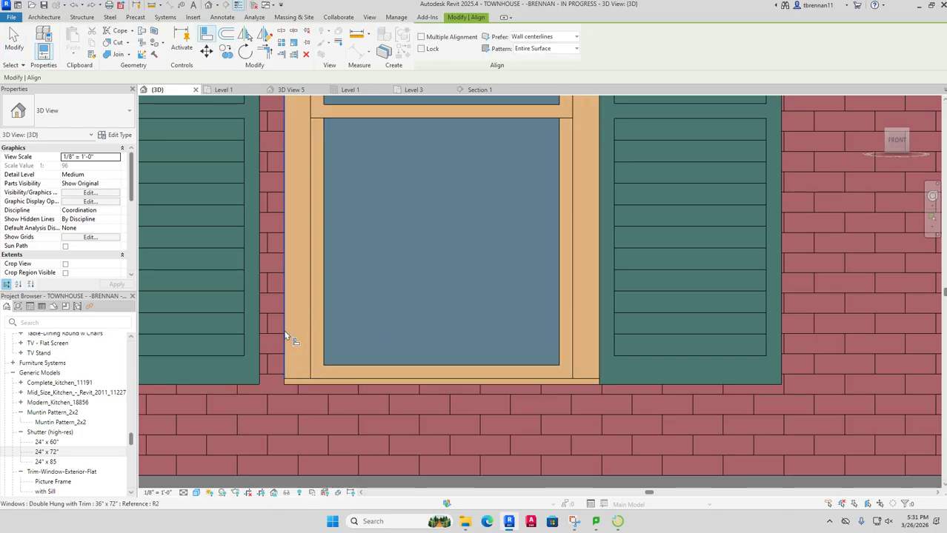
{"action": "left_click", "coordinate": [256, 335]}
{"action": "key", "text": "Escape"}
{"action": "key", "text": "Escape"}
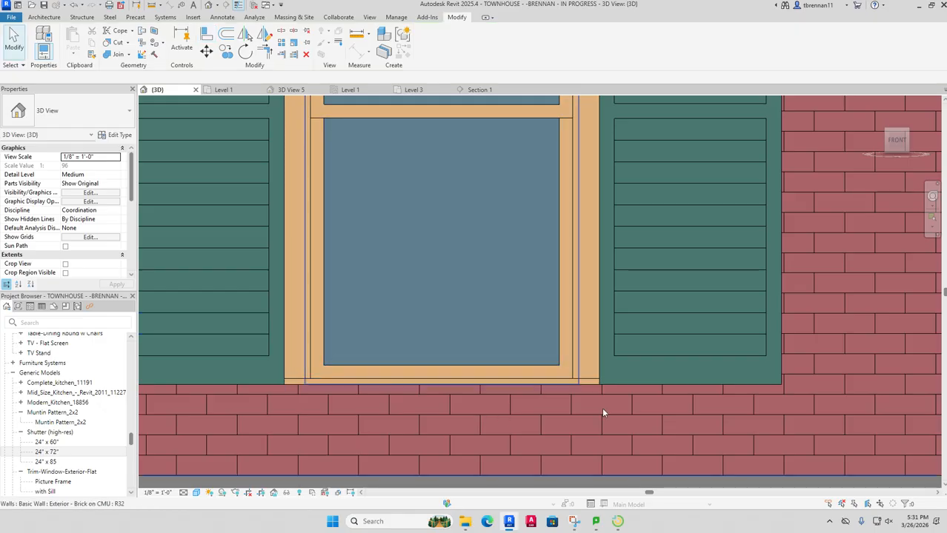
Step: Copy both shutters from the third ground-floor window to the fourth, using the midpoints of the windows' top trim edges as reference
{"action": "scroll", "coordinate": [615, 406], "scroll_direction": "down", "scroll_amount": 3}
{"action": "scroll", "coordinate": [655, 402], "scroll_direction": "down", "scroll_amount": 3}
{"action": "left_click_drag", "start_coordinate": [686, 396], "coordinate": [600, 383]}
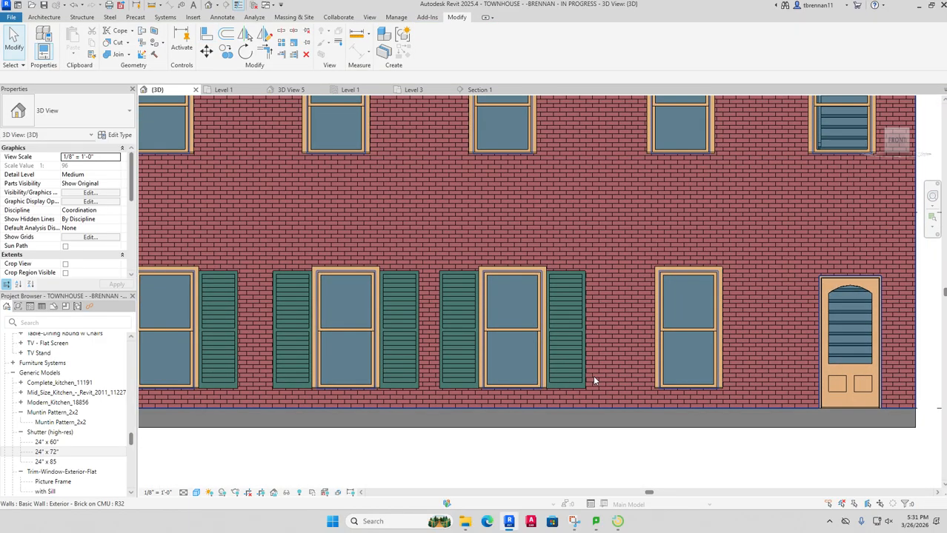
{"action": "left_click", "coordinate": [449, 299]}
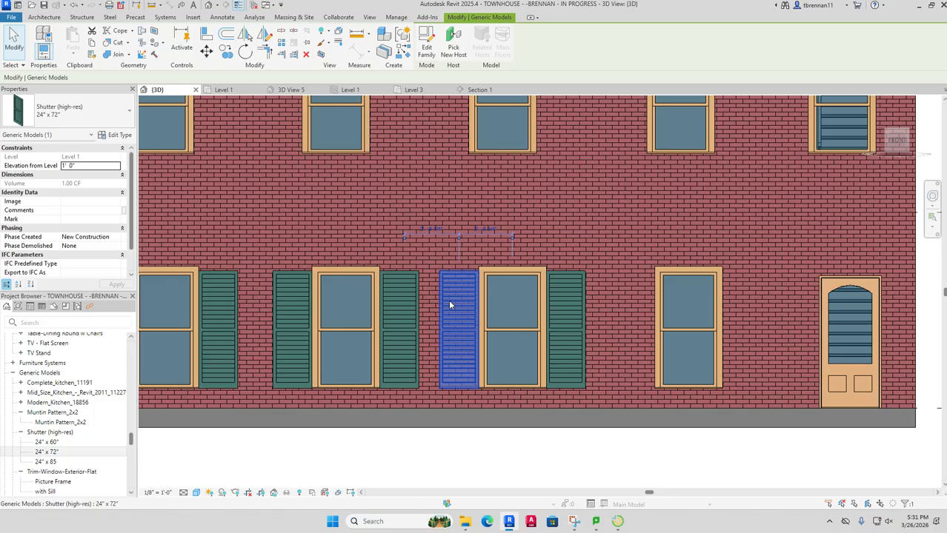
{"action": "left_click", "coordinate": [570, 302], "text": "ctrl"}
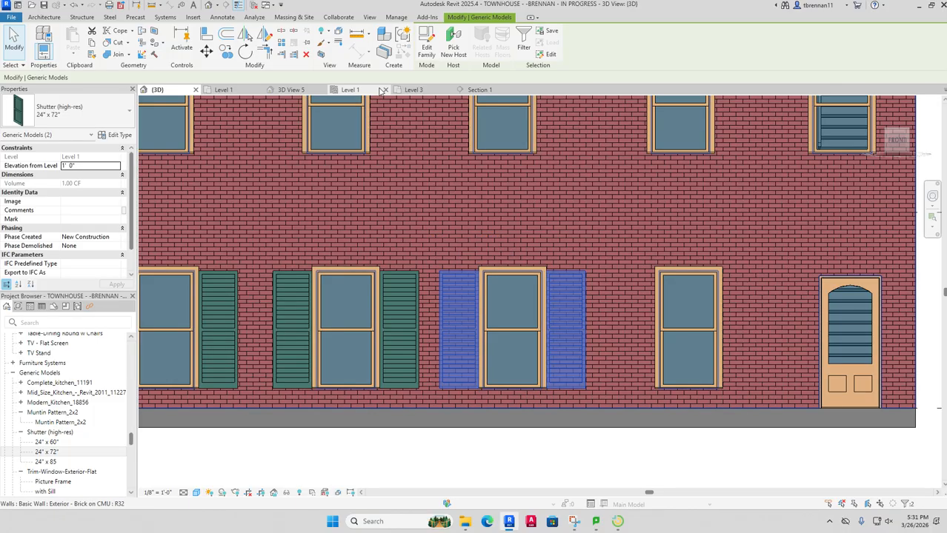
{"action": "left_click", "coordinate": [226, 50]}
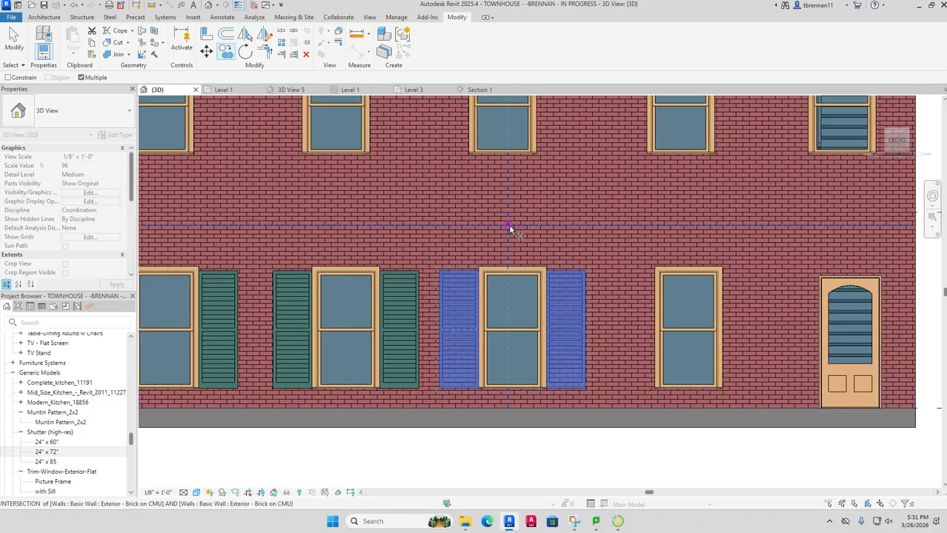
{"action": "left_click", "coordinate": [515, 268]}
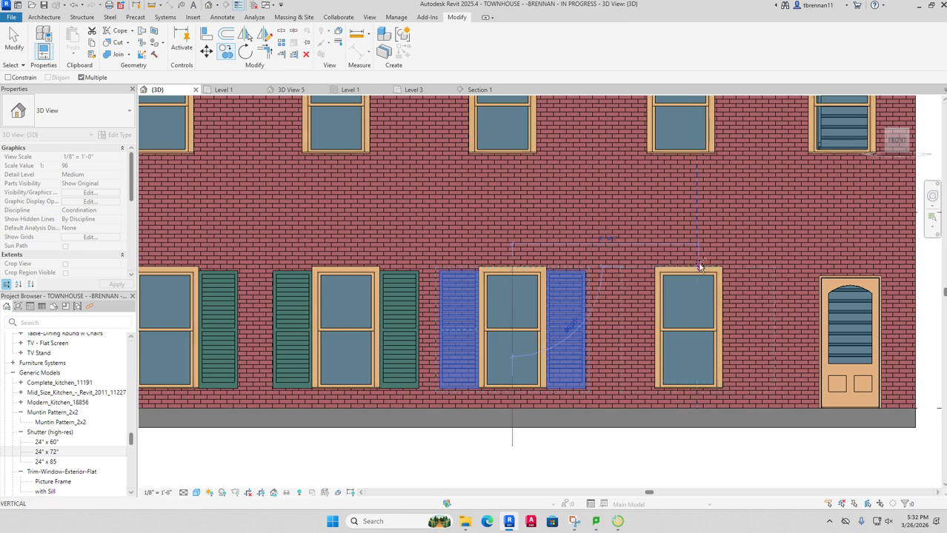
{"action": "left_click", "coordinate": [687, 268]}
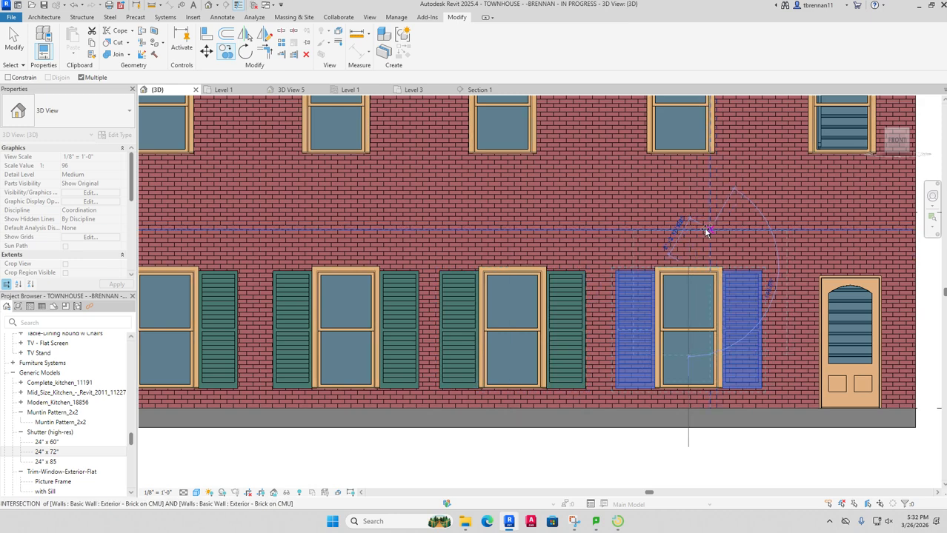
{"action": "key", "text": "Escape"}
{"action": "key", "text": "Escape"}
Step: Copy both 24" x 85 shutters from the left entry door to the right entry door, using the midpoints of the doors' top edges
{"action": "scroll", "coordinate": [628, 287], "scroll_direction": "down", "scroll_amount": 3}
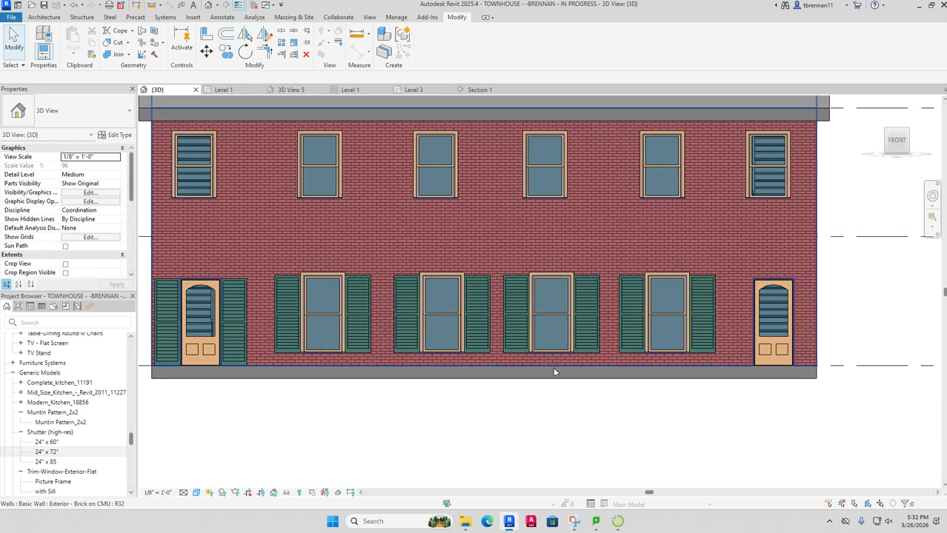
{"action": "left_click_drag", "start_coordinate": [554, 368], "coordinate": [640, 349]}
{"action": "left_click", "coordinate": [331, 308]}
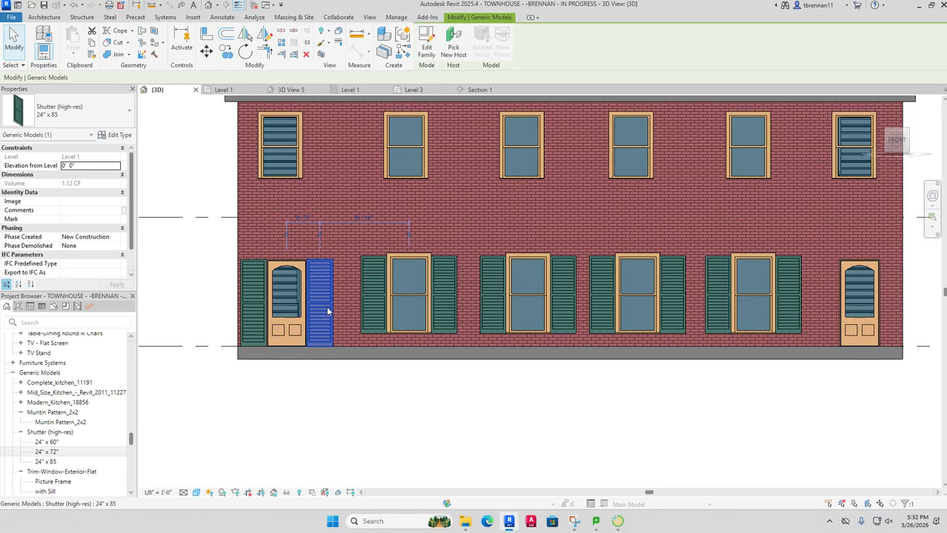
{"action": "left_click", "coordinate": [256, 323], "text": "ctrl"}
{"action": "right_click", "coordinate": [256, 324]}
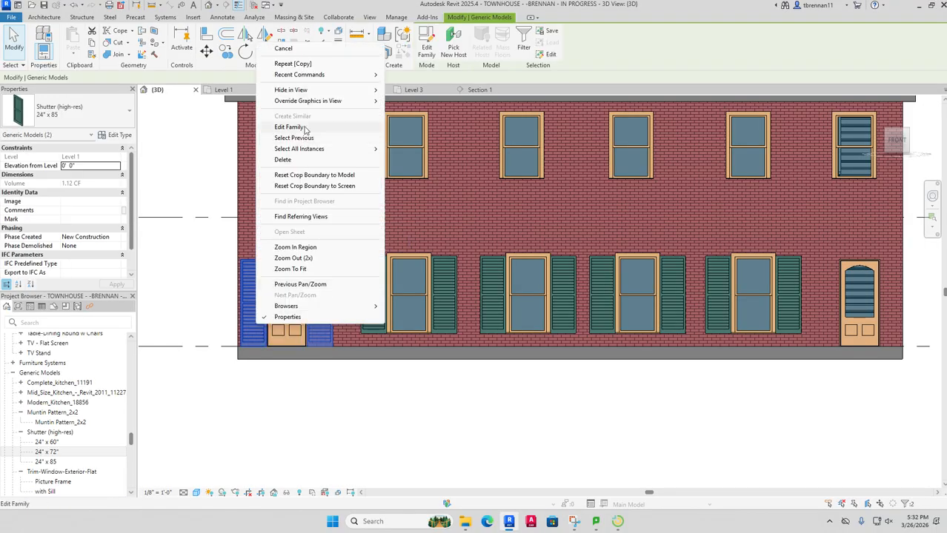
{"action": "left_click", "coordinate": [292, 64]}
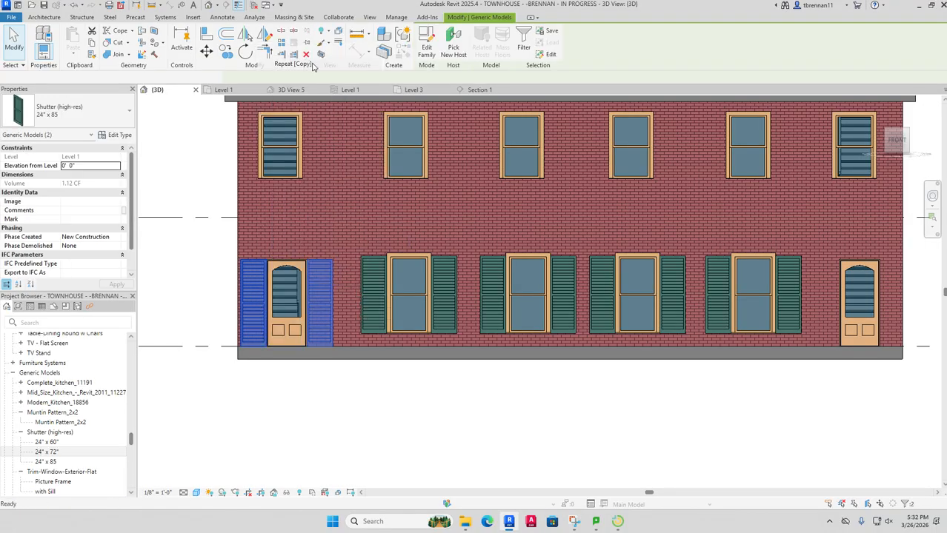
{"action": "left_click", "coordinate": [291, 265]}
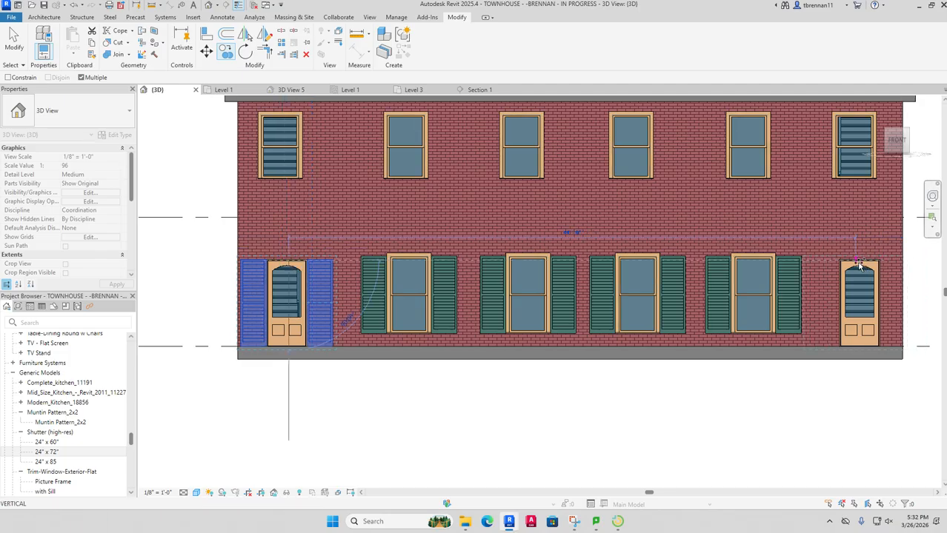
{"action": "scroll", "coordinate": [859, 267], "scroll_direction": "up", "scroll_amount": 3}
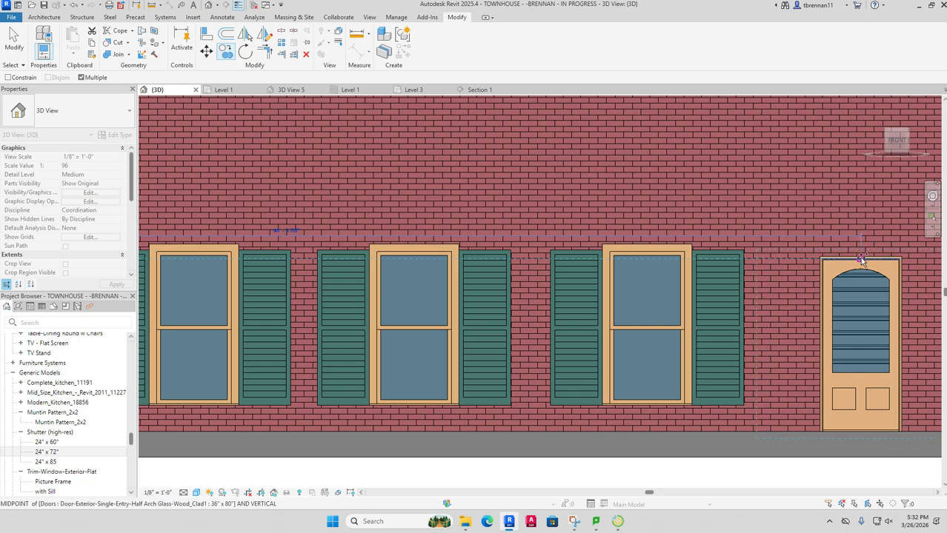
{"action": "left_click", "coordinate": [861, 259]}
{"action": "key", "text": "Escape"}
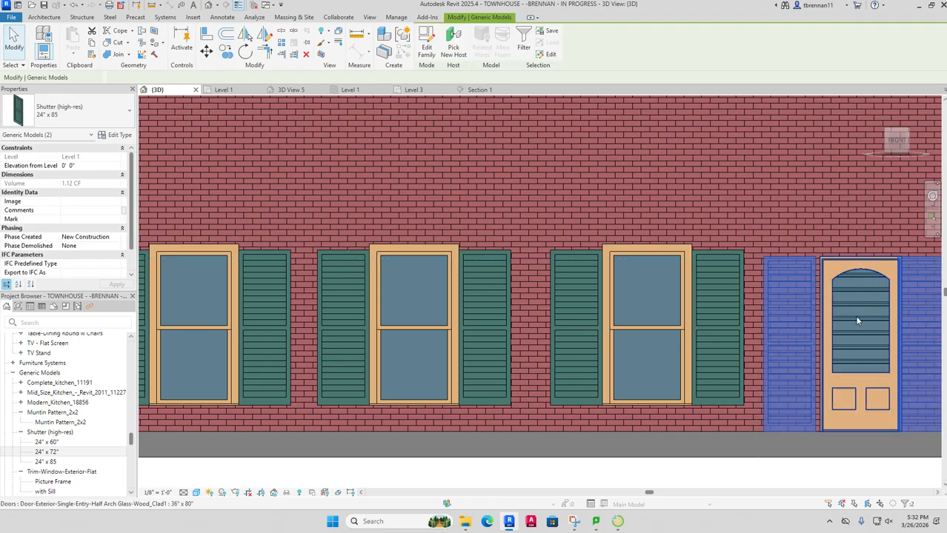
{"action": "key", "text": "Escape"}
Step: Nudge the right entry door to the left so it sits clear of the shutter overlapping its right side
{"action": "scroll", "coordinate": [865, 312], "scroll_direction": "down", "scroll_amount": 1}
{"action": "left_click_drag", "start_coordinate": [866, 314], "coordinate": [520, 277]}
{"action": "scroll", "coordinate": [535, 283], "scroll_direction": "up", "scroll_amount": 2}
{"action": "scroll", "coordinate": [534, 284], "scroll_direction": "up", "scroll_amount": 2}
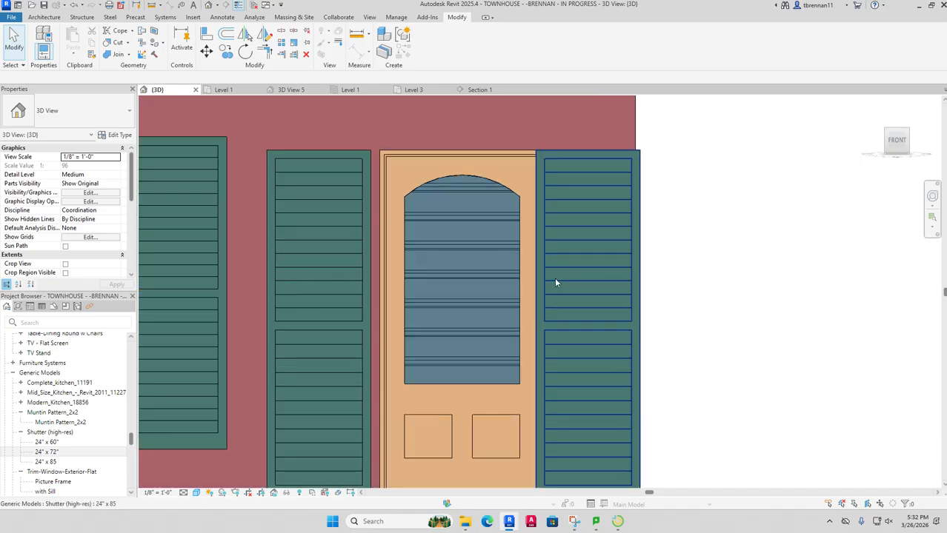
{"action": "left_click", "coordinate": [519, 250]}
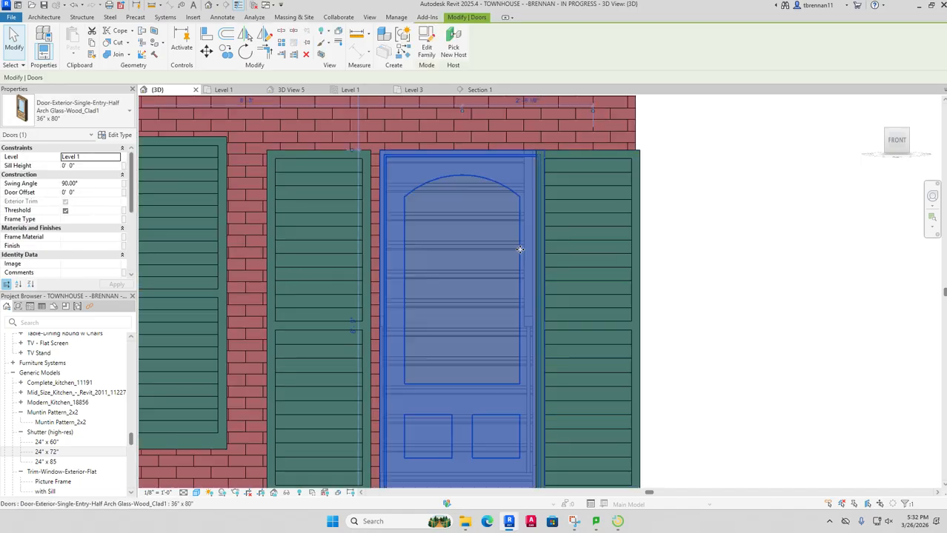
{"action": "key", "text": "Left"}
{"action": "key", "text": "Left"}
{"action": "key", "text": "Left"}
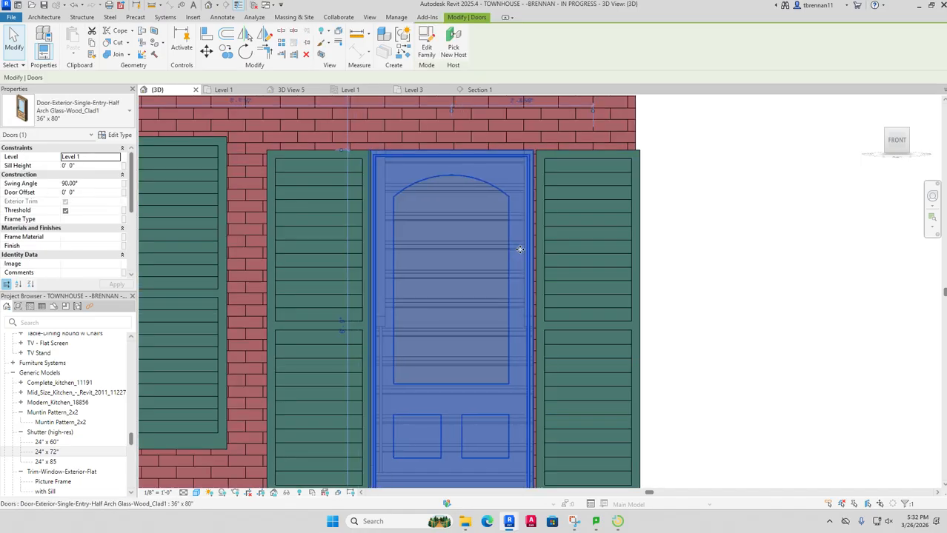
{"action": "key", "text": "Escape"}
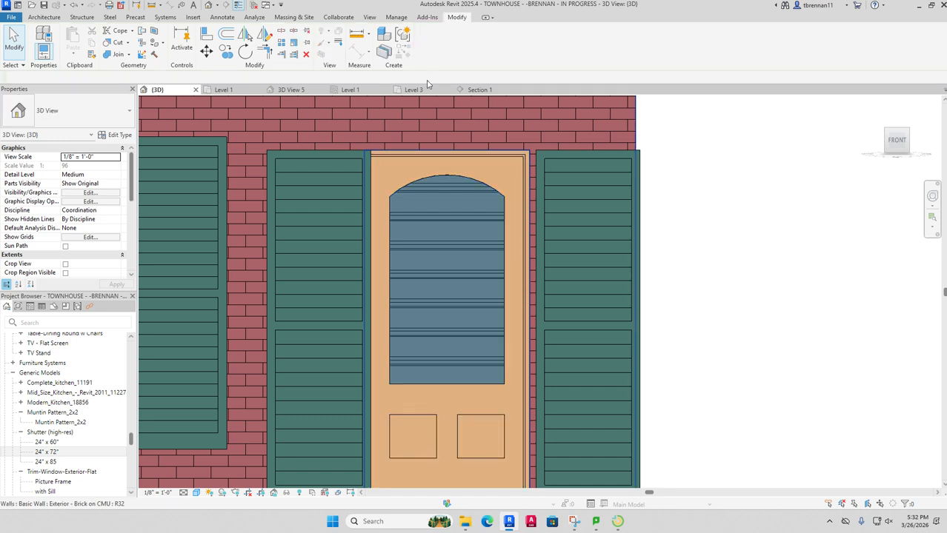
Step: Align the right shutter's inner edge at the right entry door with the right edge of the door trim
{"action": "left_click", "coordinate": [206, 34]}
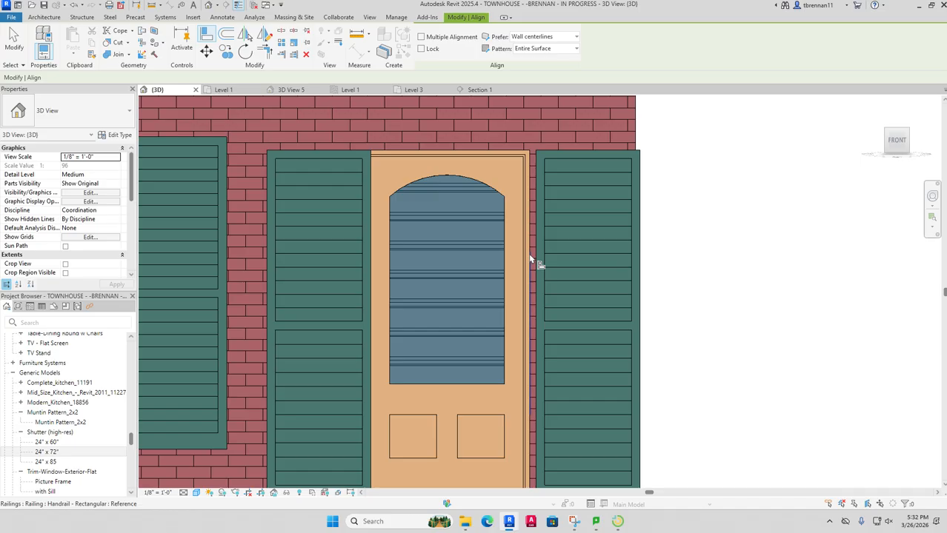
{"action": "left_click", "coordinate": [530, 177]}
{"action": "left_click", "coordinate": [536, 174]}
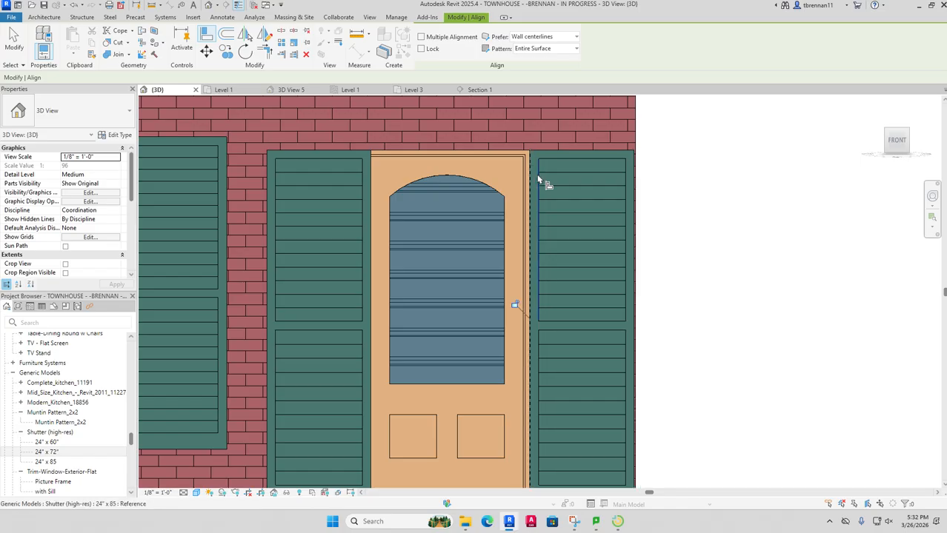
{"action": "key", "text": "Escape"}
Step: Nudge the left shutter clear of the right entry door and align its inner edge with the door trim's left edge
{"action": "scroll", "coordinate": [358, 305], "scroll_direction": "down", "scroll_amount": 2}
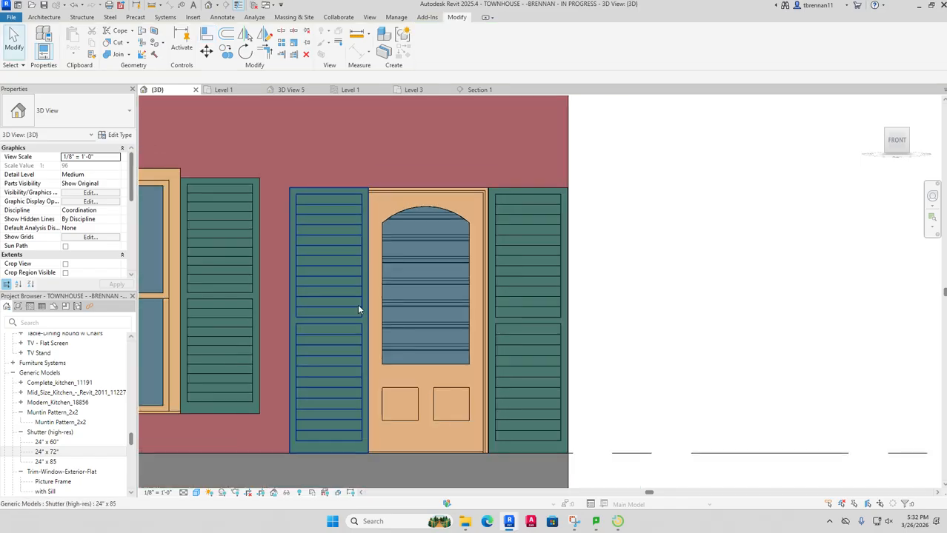
{"action": "left_click", "coordinate": [358, 309]}
{"action": "key", "text": "Left"}
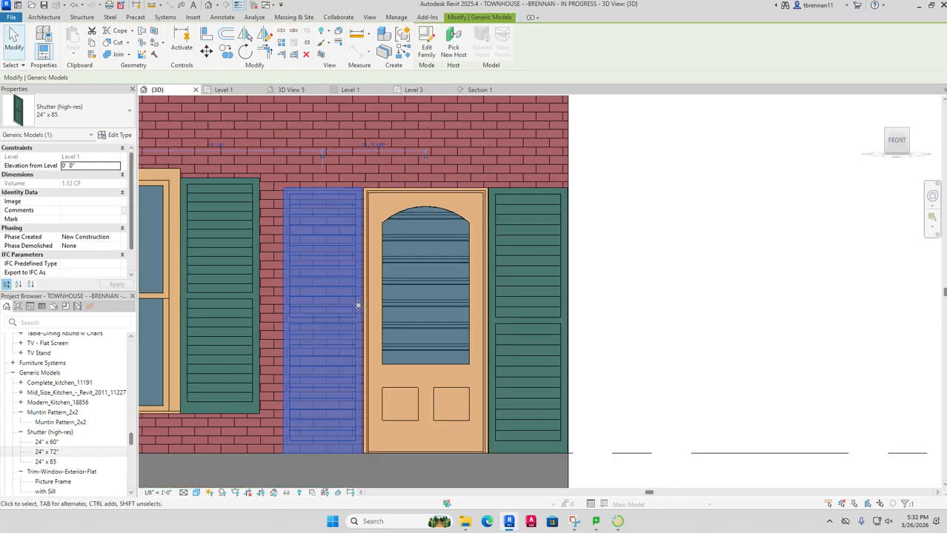
{"action": "key", "text": "Escape"}
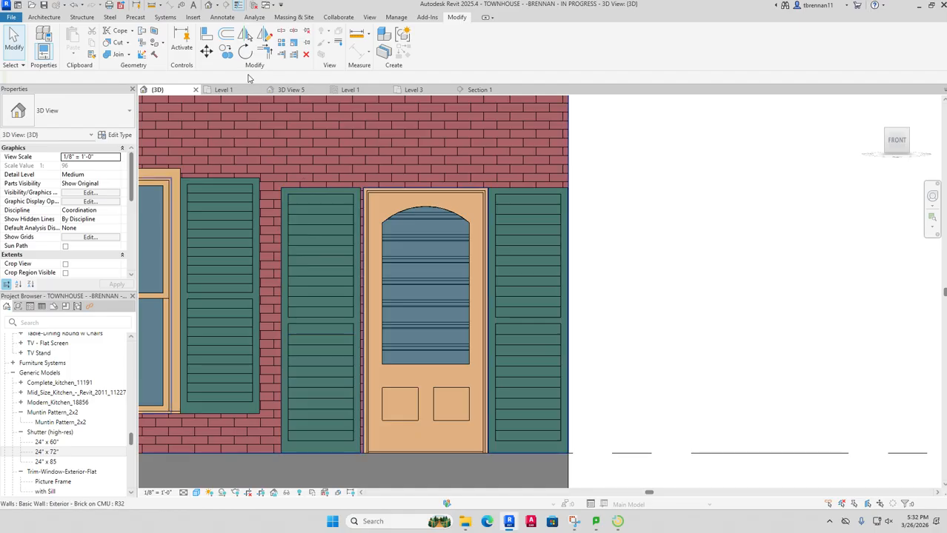
{"action": "left_click", "coordinate": [208, 35]}
{"action": "scroll", "coordinate": [365, 287], "scroll_direction": "up", "scroll_amount": 5}
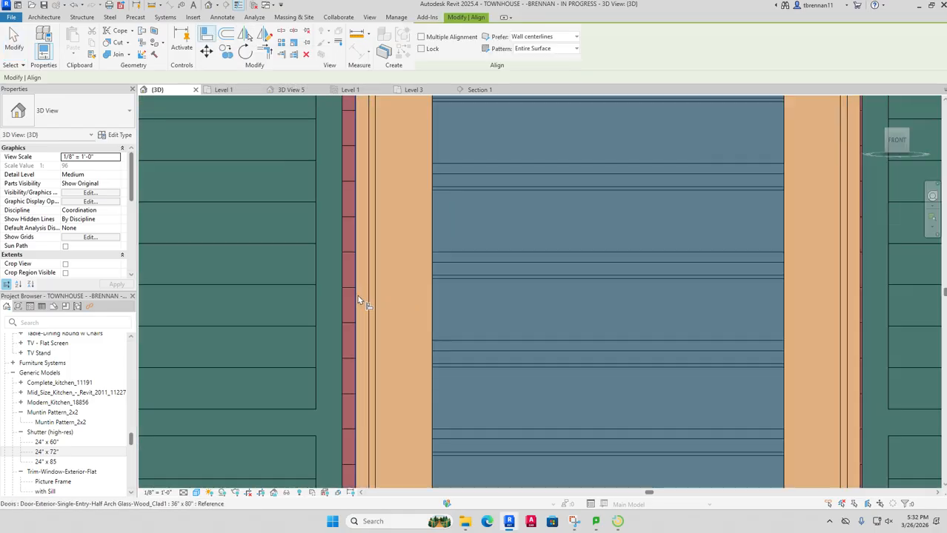
{"action": "left_click", "coordinate": [356, 303]}
{"action": "left_click", "coordinate": [341, 305]}
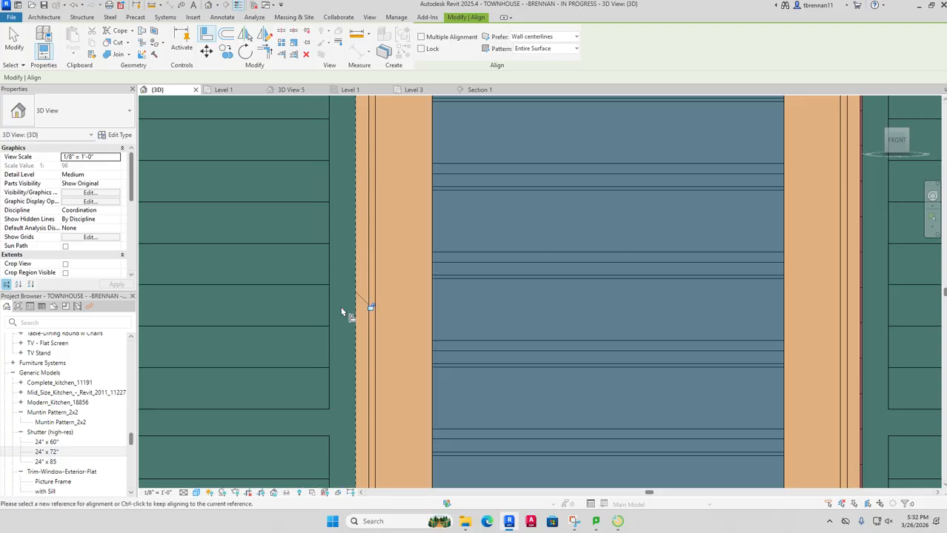
Step: Leave the Align command and examine the spacing of windows, doors and shutters across the whole front facade
{"action": "scroll", "coordinate": [363, 311], "scroll_direction": "down", "scroll_amount": 6}
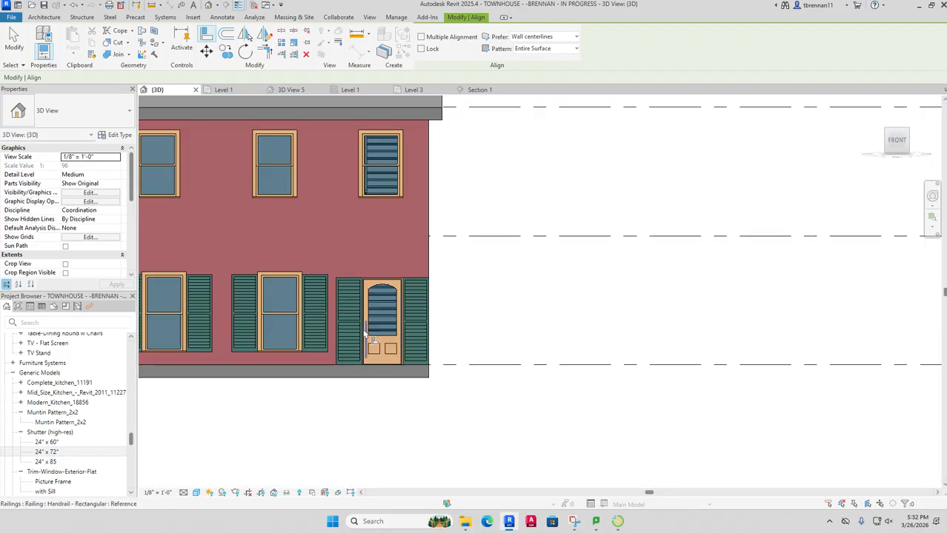
{"action": "scroll", "coordinate": [409, 387], "scroll_direction": "down", "scroll_amount": 3}
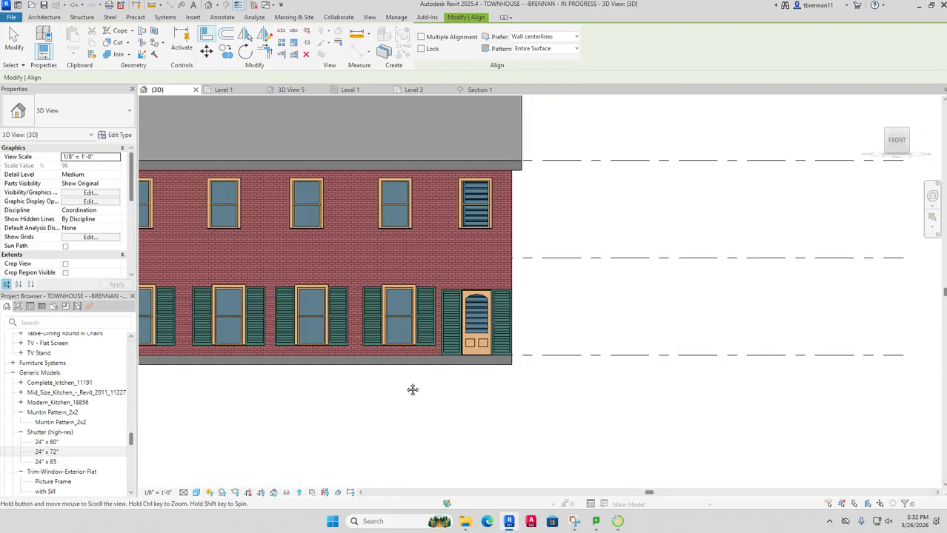
{"action": "left_click_drag", "start_coordinate": [412, 389], "coordinate": [620, 375]}
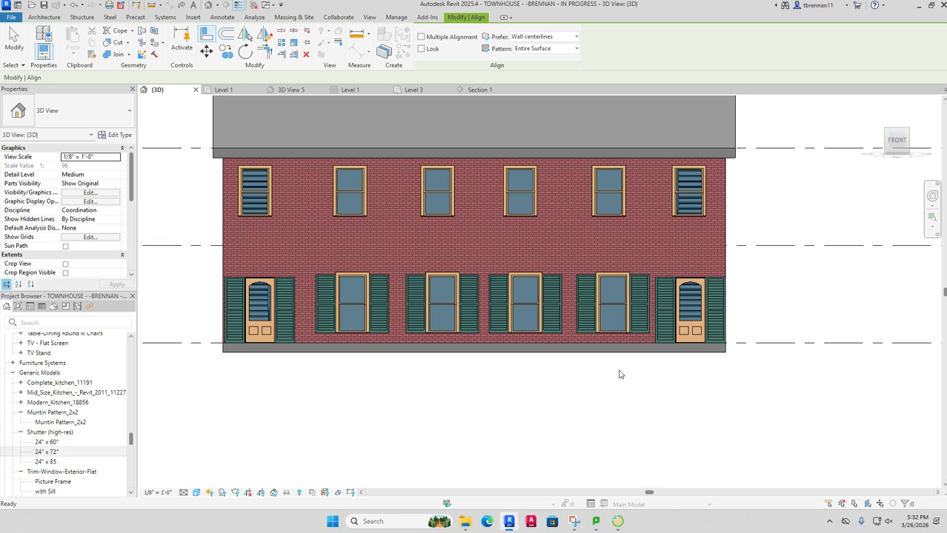
{"action": "scroll", "coordinate": [686, 382], "scroll_direction": "up", "scroll_amount": 1}
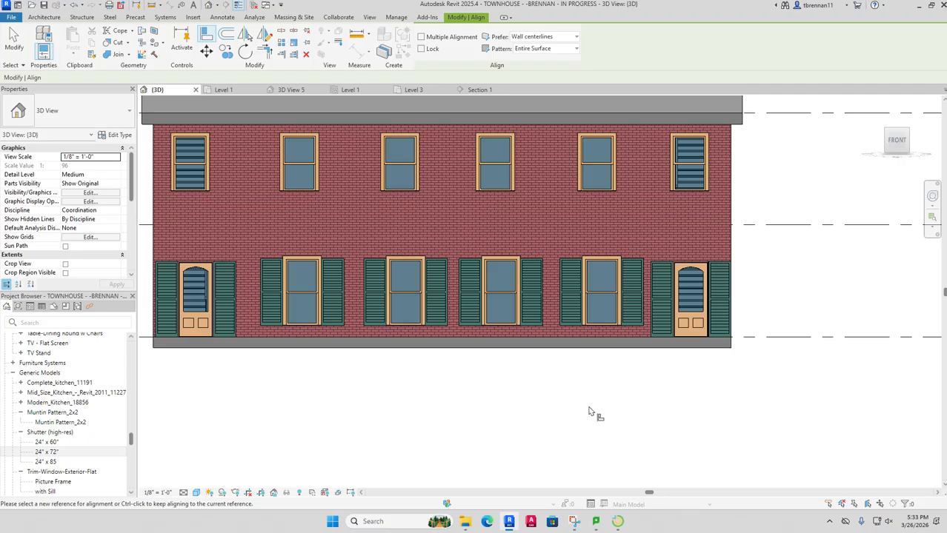
{"action": "key", "text": "Escape"}
{"action": "scroll", "coordinate": [568, 411], "scroll_direction": "down", "scroll_amount": 1}
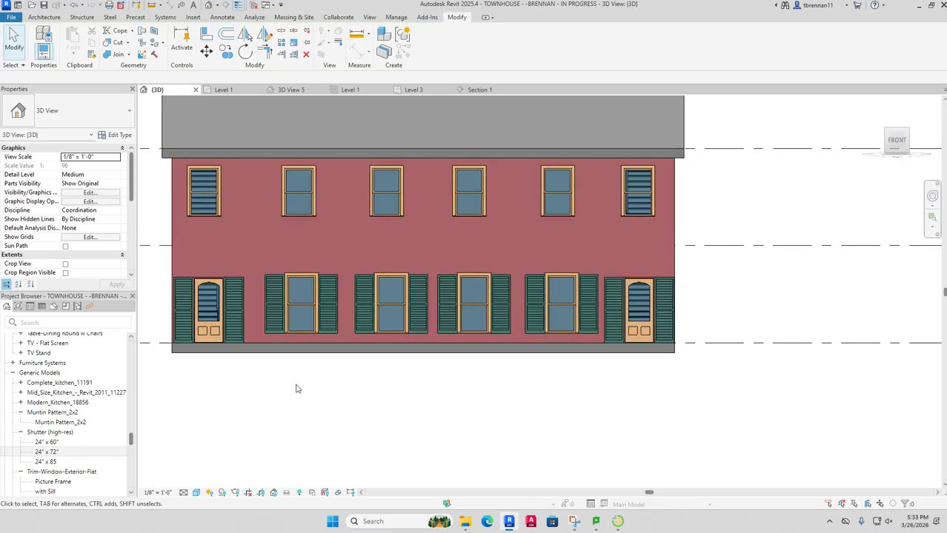
{"action": "left_click_drag", "start_coordinate": [542, 387], "coordinate": [470, 399]}
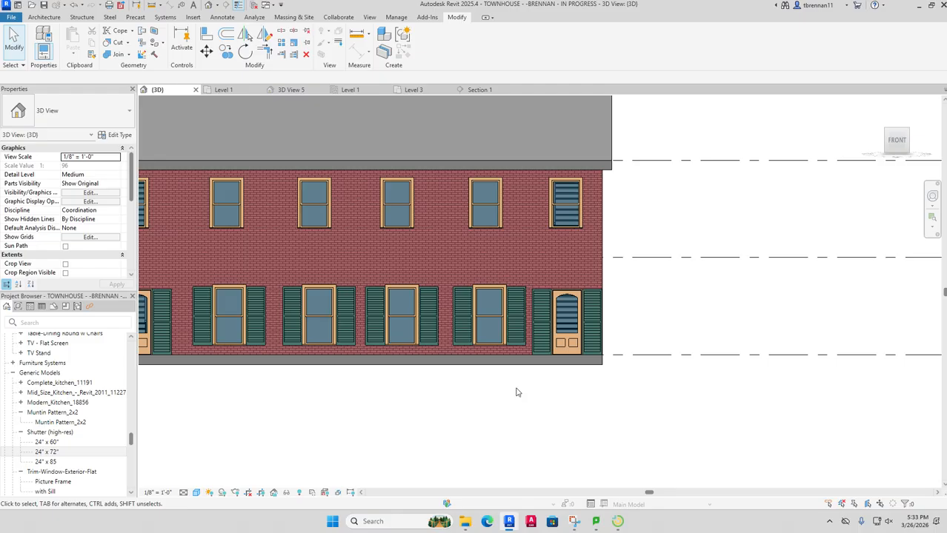
{"action": "left_click_drag", "start_coordinate": [387, 412], "coordinate": [494, 408]}
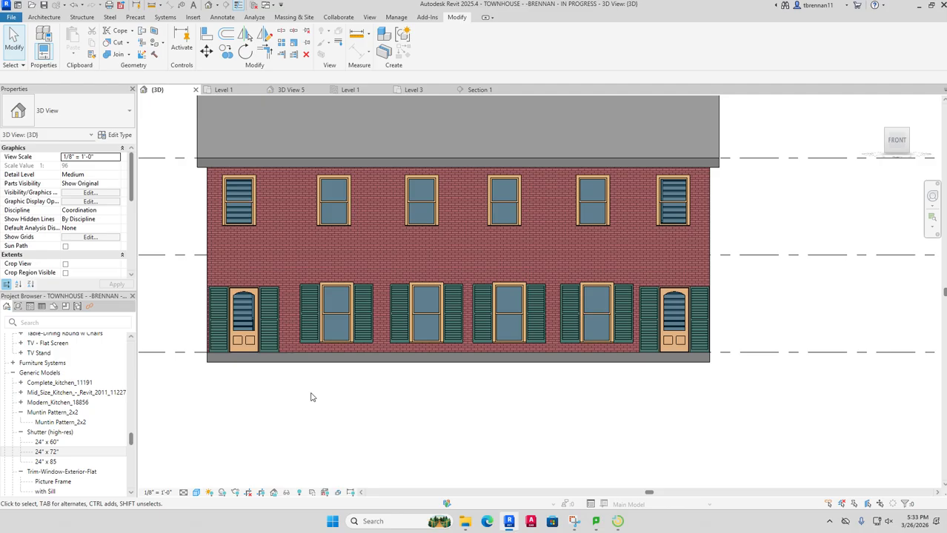
Step: Shift the four middle windows on both floors, together with the ground-floor window shutters, slightly left along the facade
{"action": "left_click_drag", "start_coordinate": [295, 397], "coordinate": [637, 166]}
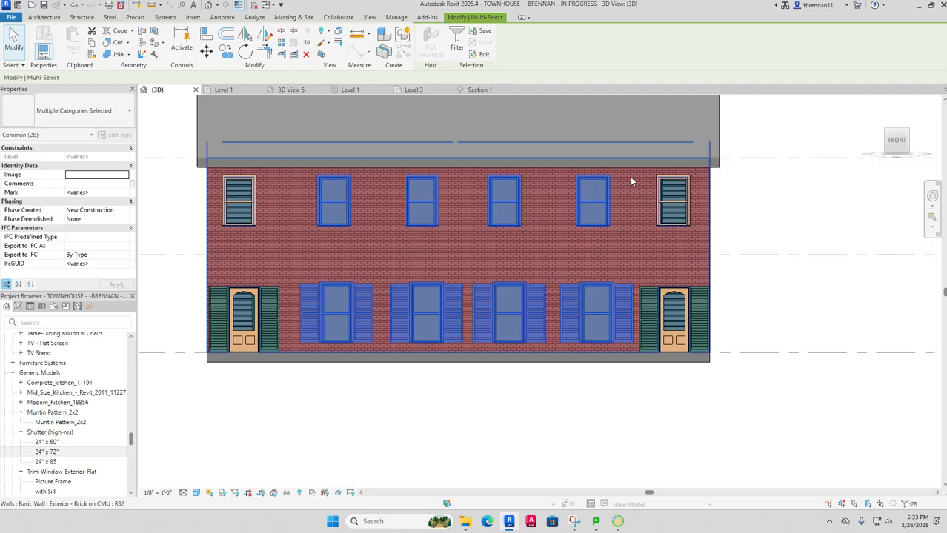
{"action": "key", "text": "Left"}
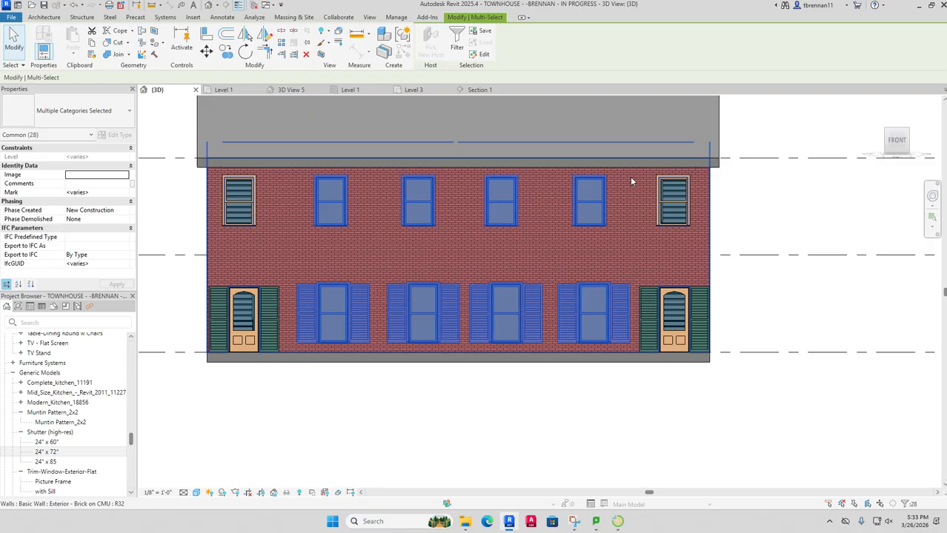
{"action": "key", "text": "Left"}
{"action": "key", "text": "Left"}
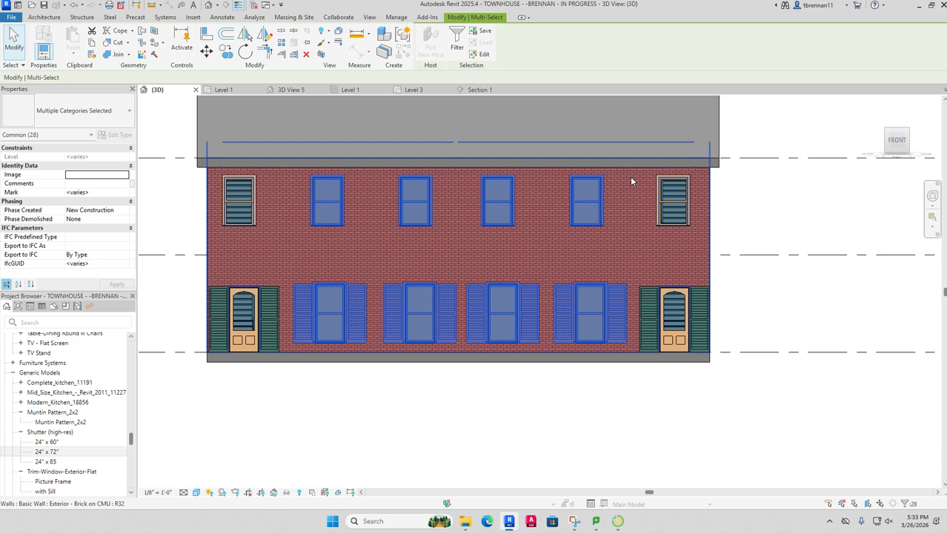
{"action": "key", "text": "Left"}
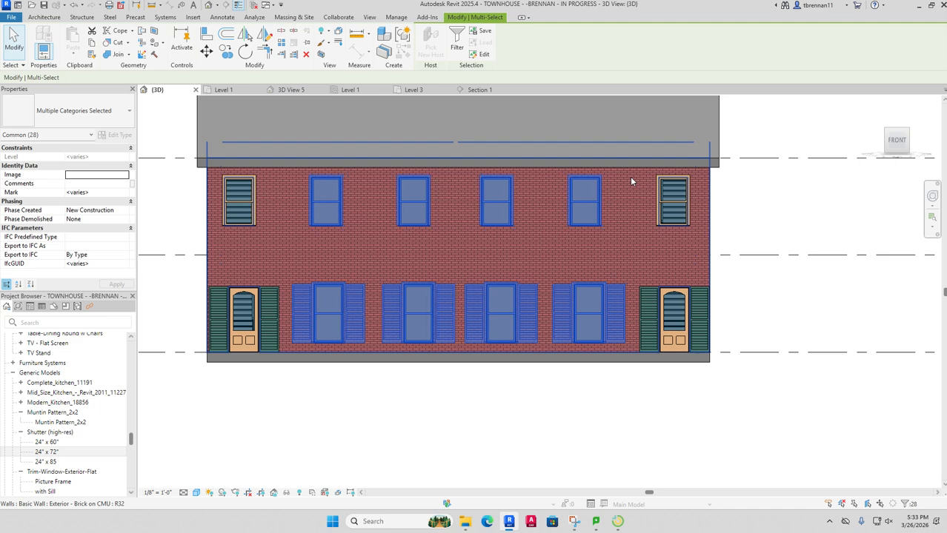
{"action": "left_click", "coordinate": [606, 410]}
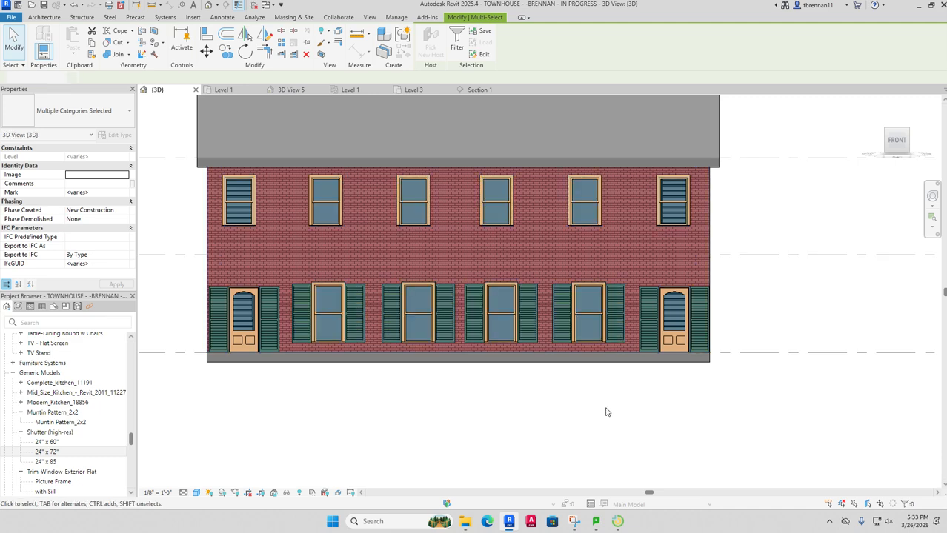
{"action": "left_click", "coordinate": [303, 332]}
{"action": "left_click", "coordinate": [302, 332]}
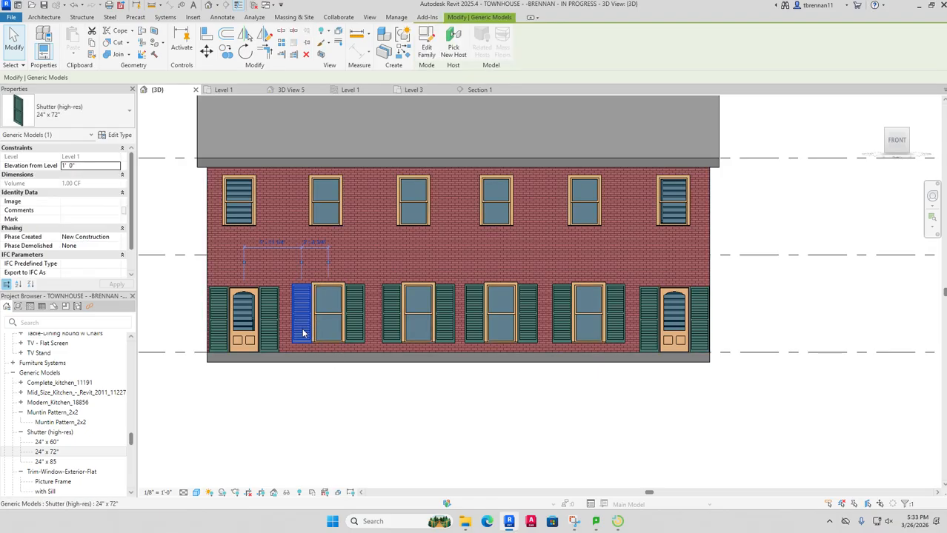
{"action": "left_click", "coordinate": [343, 399]}
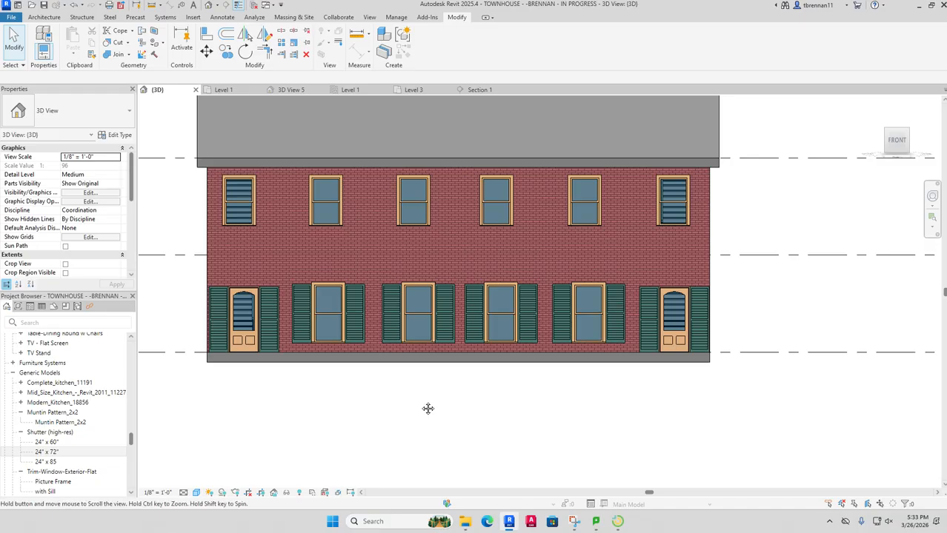
Step: Nudge the leftmost second-floor window slightly right so it sits over the left entry door
{"action": "scroll", "coordinate": [425, 450], "scroll_direction": "up", "scroll_amount": 1}
{"action": "scroll", "coordinate": [189, 276], "scroll_direction": "up", "scroll_amount": 1}
{"action": "scroll", "coordinate": [189, 276], "scroll_direction": "up", "scroll_amount": 1}
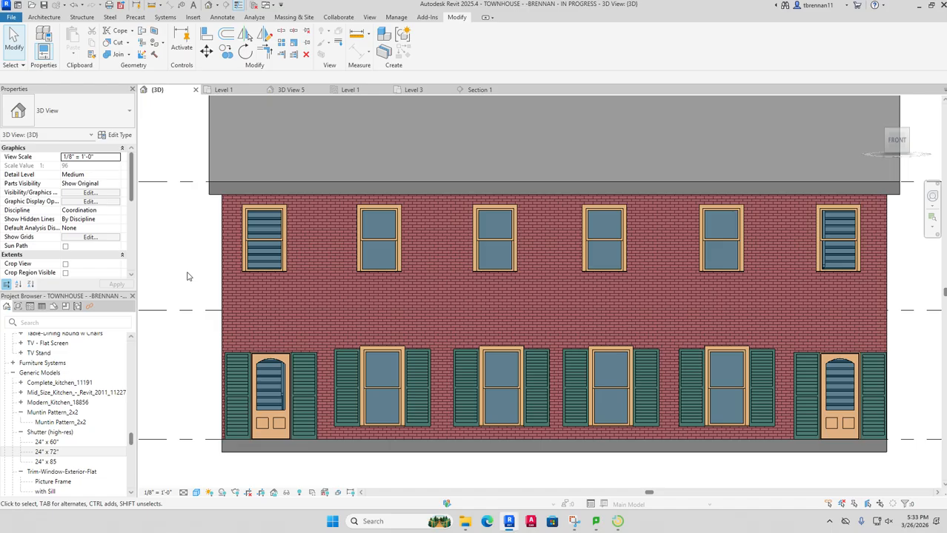
{"action": "left_click", "coordinate": [252, 279]}
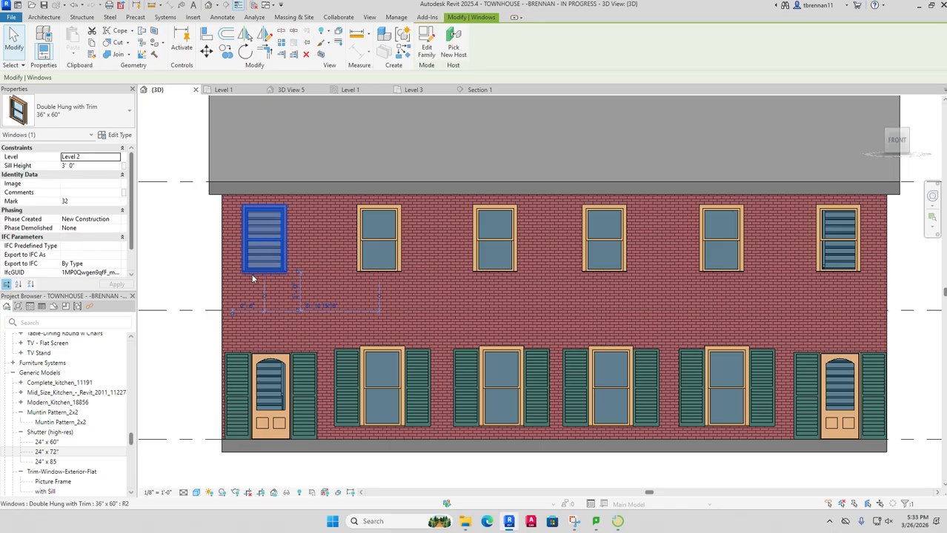
{"action": "key", "text": "Right"}
{"action": "key", "text": "Right"}
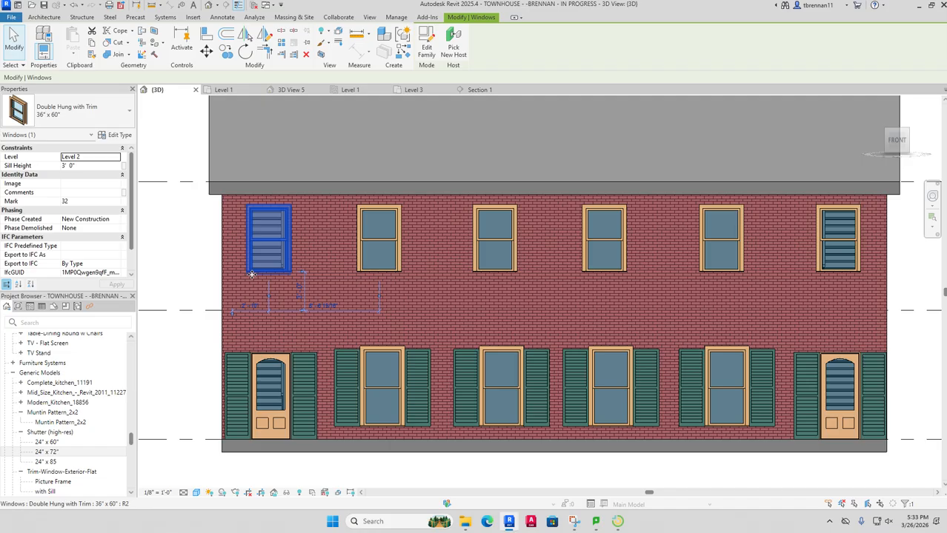
{"action": "key", "text": "Escape"}
Step: Place a 24" x 60" Shutter (high-res) on each side of the leftmost second-floor window
{"action": "left_click", "coordinate": [49, 443]}
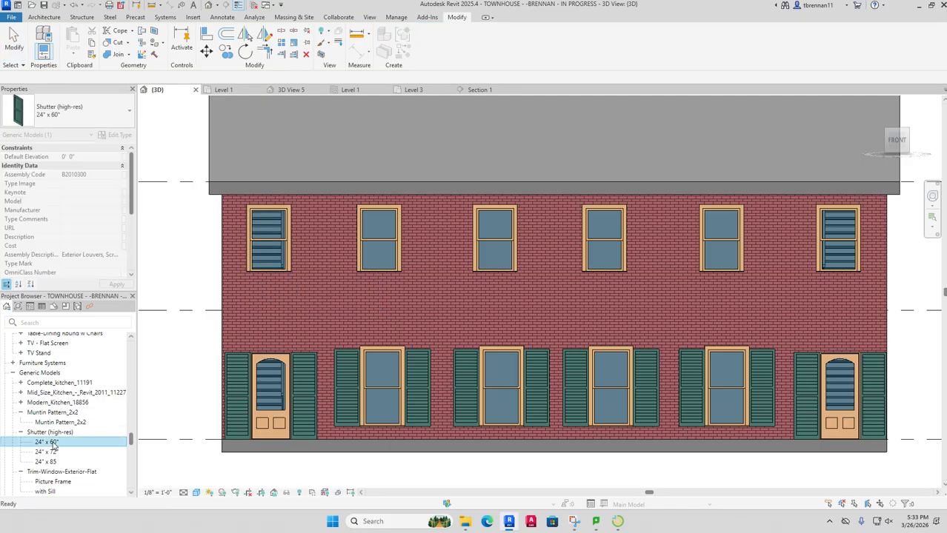
{"action": "left_click_drag", "start_coordinate": [52, 444], "coordinate": [273, 298]}
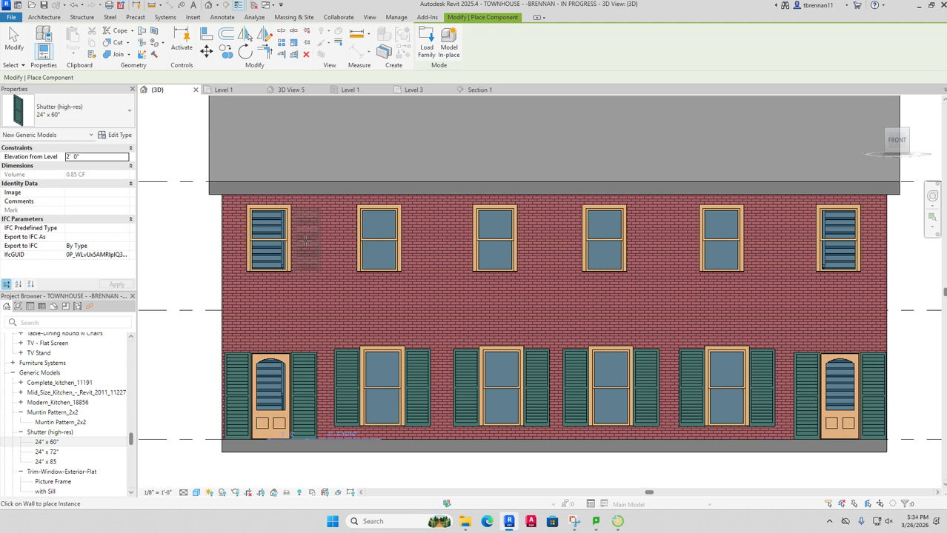
{"action": "left_click", "coordinate": [308, 243]}
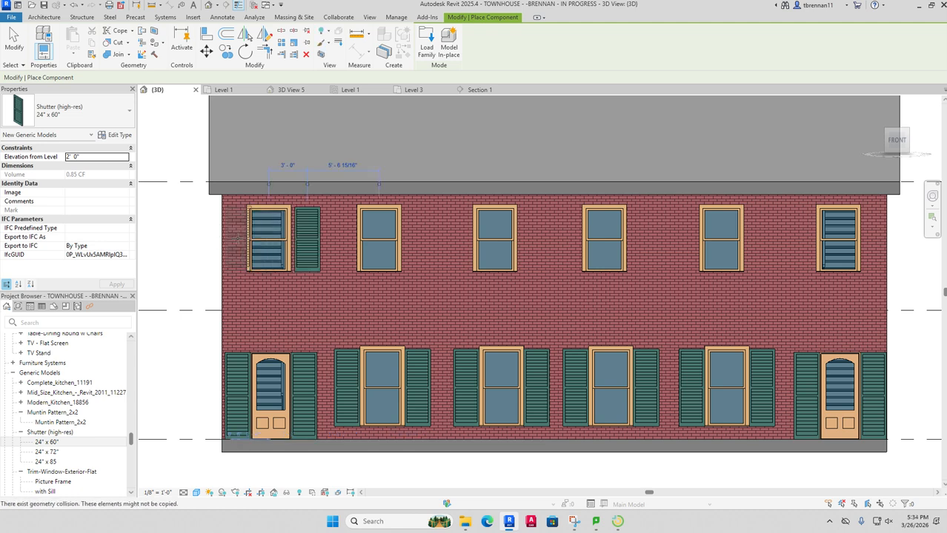
{"action": "left_click", "coordinate": [234, 239]}
{"action": "key", "text": "Escape"}
{"action": "key", "text": "Escape"}
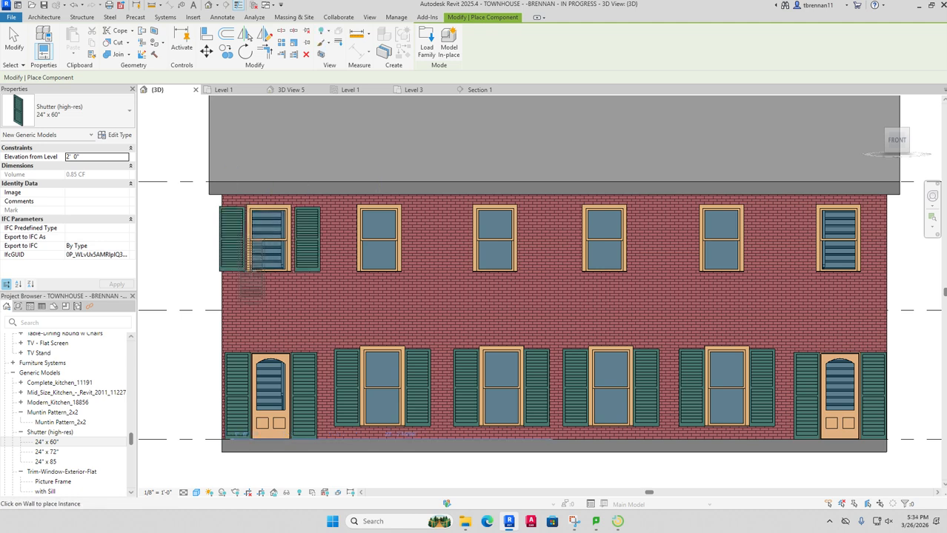
Step: Nudge the leftmost second-floor window a little further right between its two shutters
{"action": "scroll", "coordinate": [261, 268], "scroll_direction": "up", "scroll_amount": 1}
{"action": "left_click", "coordinate": [262, 269]}
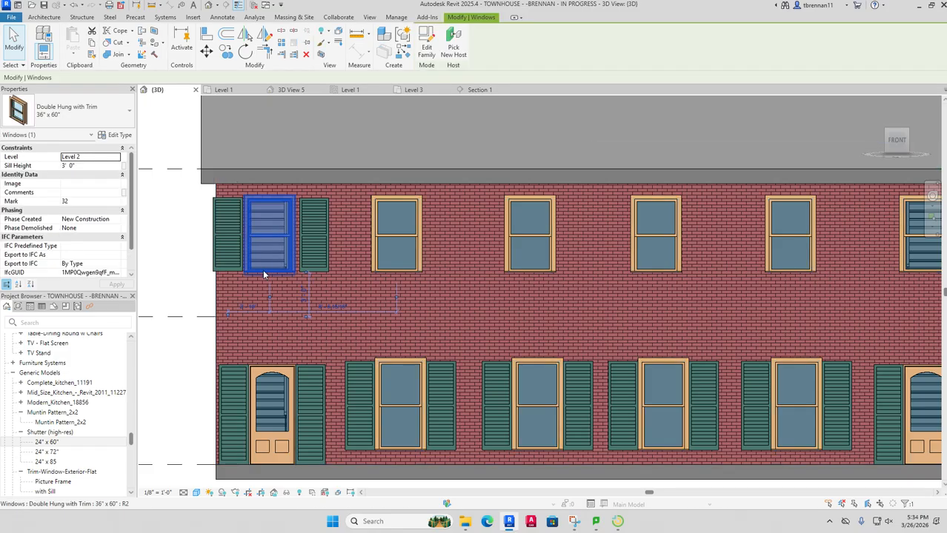
{"action": "key", "text": "Right"}
{"action": "key", "text": "Right"}
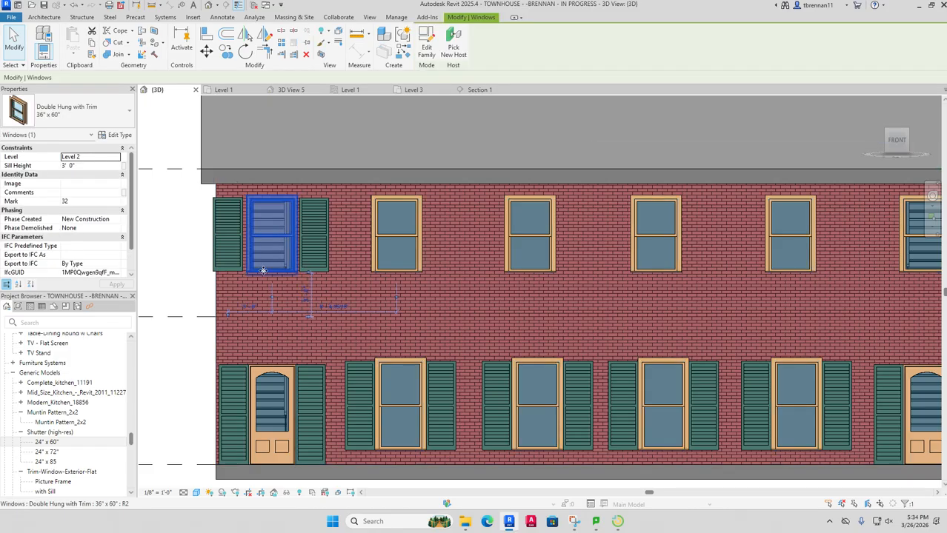
{"action": "key", "text": "Escape"}
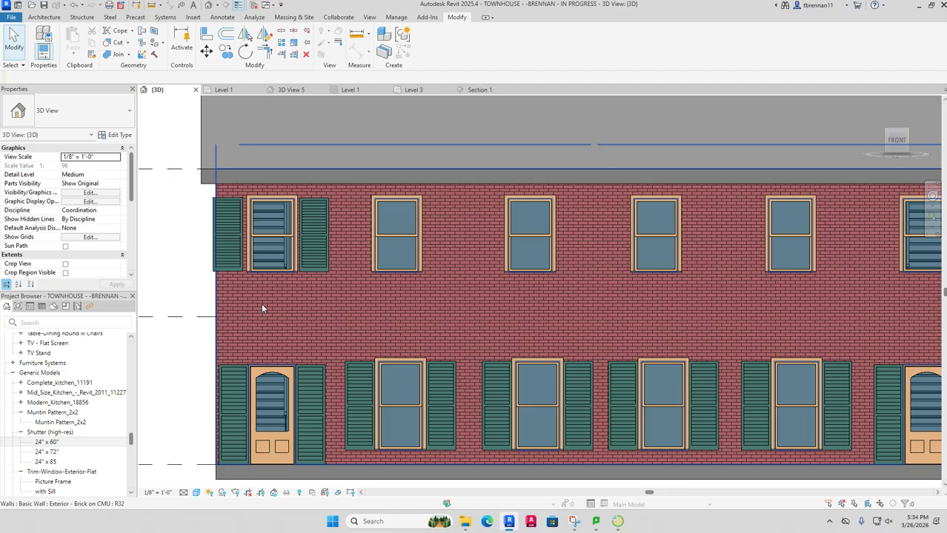
{"action": "scroll", "coordinate": [260, 303], "scroll_direction": "up", "scroll_amount": 5}
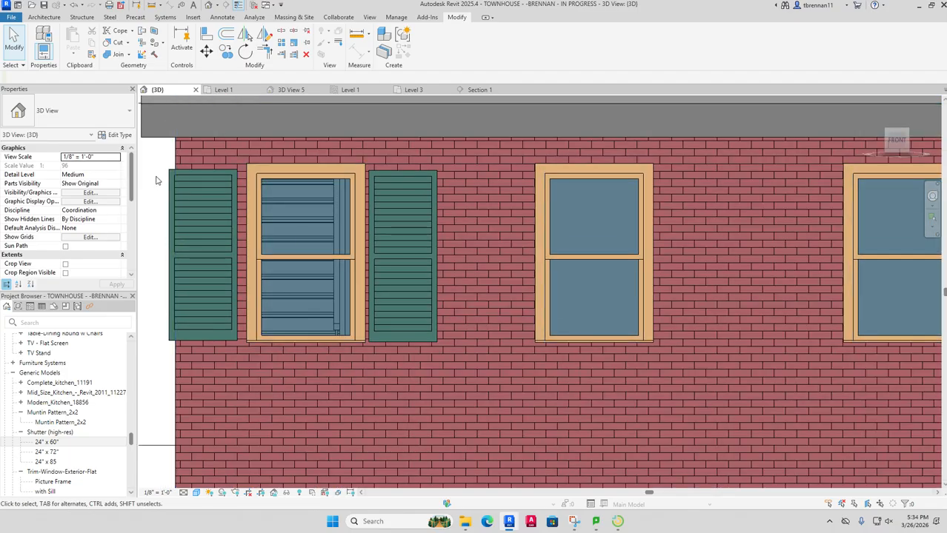
{"action": "key", "text": "a"}
{"action": "key", "text": "l"}
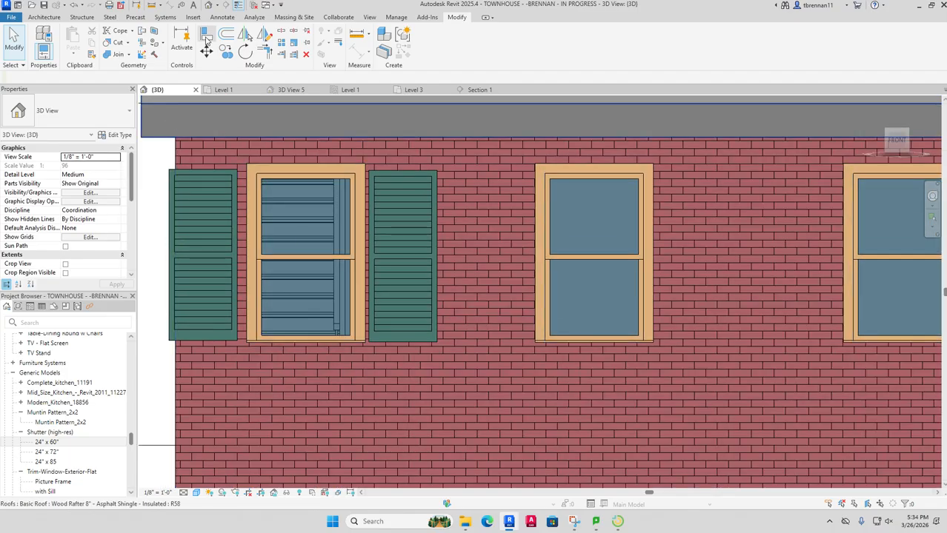
{"action": "left_click", "coordinate": [247, 214]}
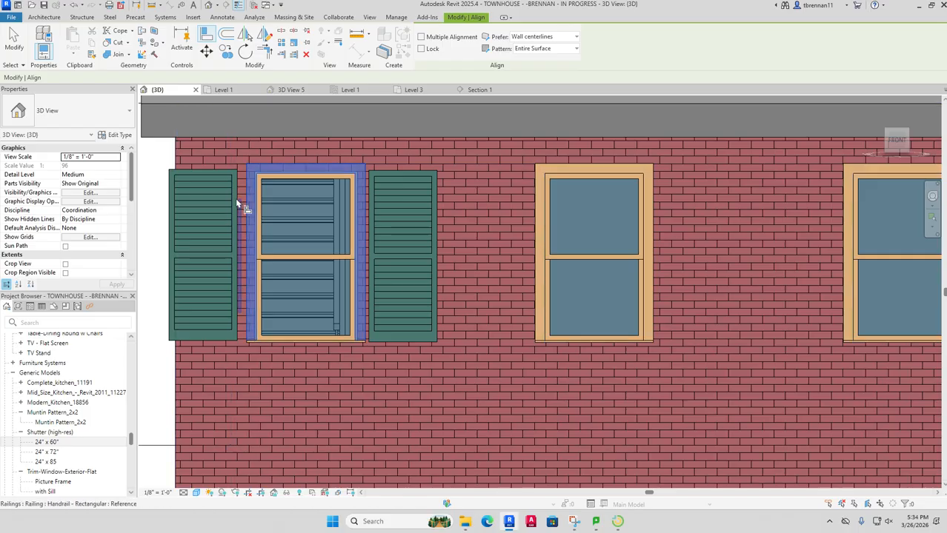
{"action": "scroll", "coordinate": [237, 202], "scroll_direction": "up", "scroll_amount": 1}
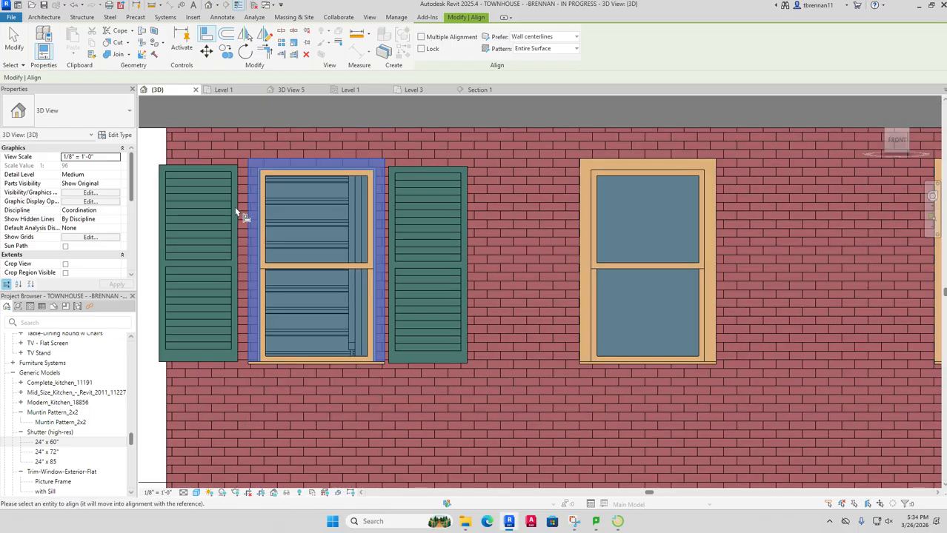
{"action": "key", "text": "Escape"}
{"action": "key", "text": "Escape"}
Step: Change the 3D view's visual style to Hidden Line
{"action": "left_click", "coordinate": [196, 493]}
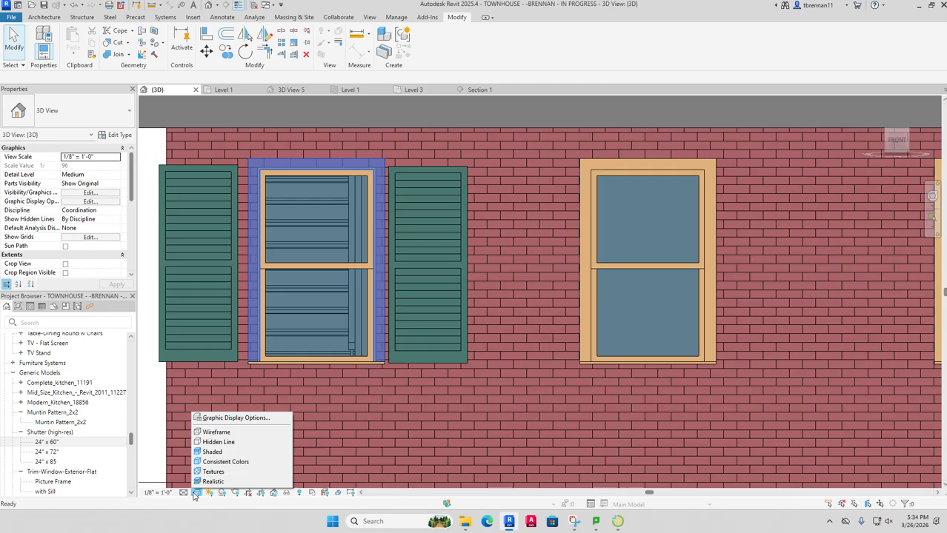
{"action": "left_click", "coordinate": [218, 442]}
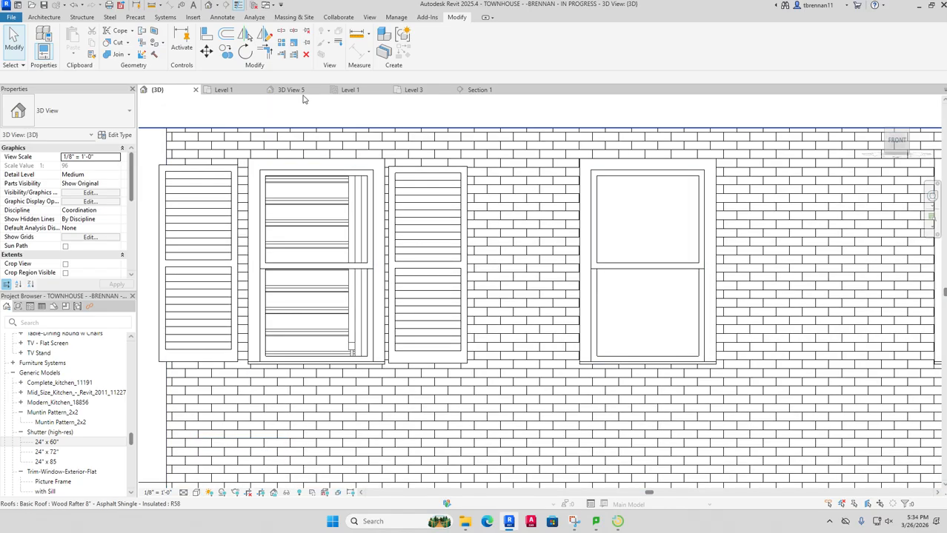
{"action": "left_click", "coordinate": [206, 34]}
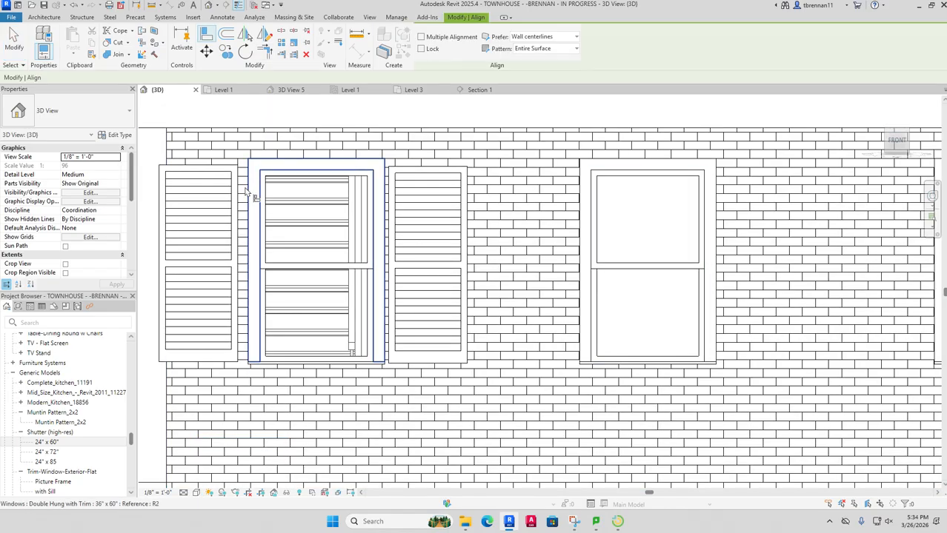
{"action": "left_click", "coordinate": [252, 204]}
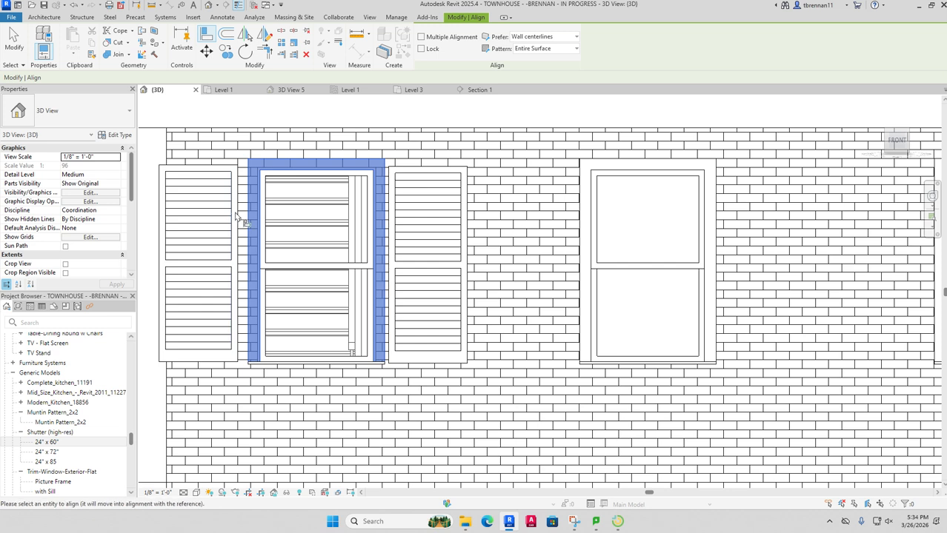
{"action": "key", "text": "Escape"}
{"action": "key", "text": "Escape"}
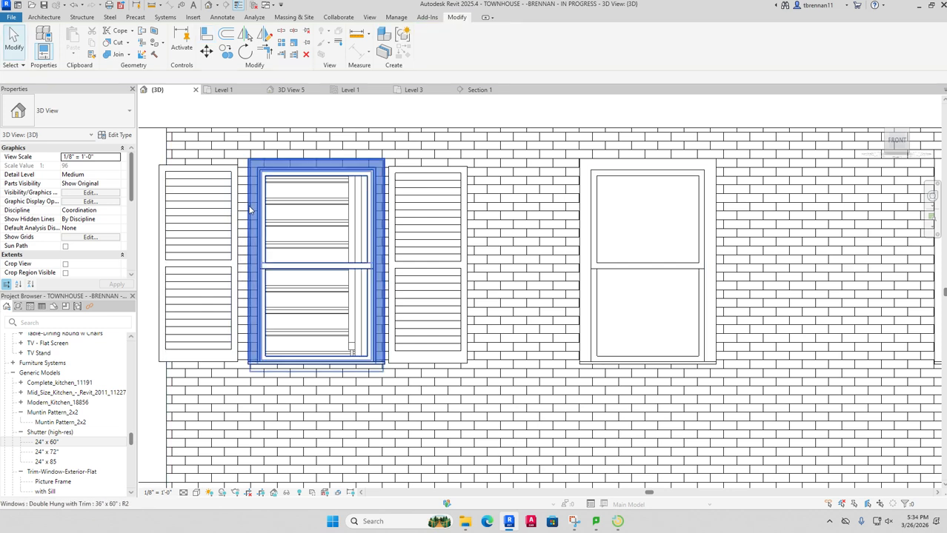
Step: Align the right shutter's inner edge with the right trim edge of the leftmost second-floor window
{"action": "left_click_drag", "start_coordinate": [253, 210], "coordinate": [348, 189]}
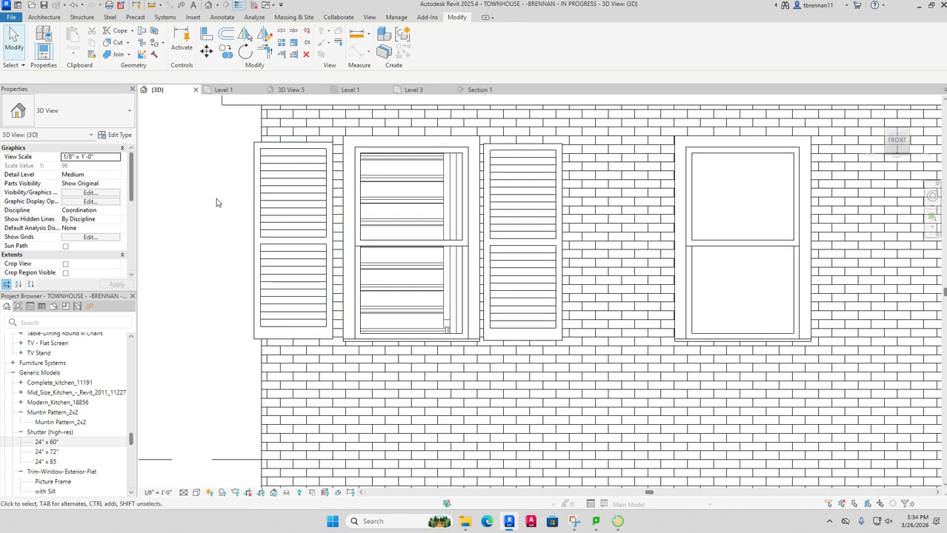
{"action": "left_click", "coordinate": [206, 34]}
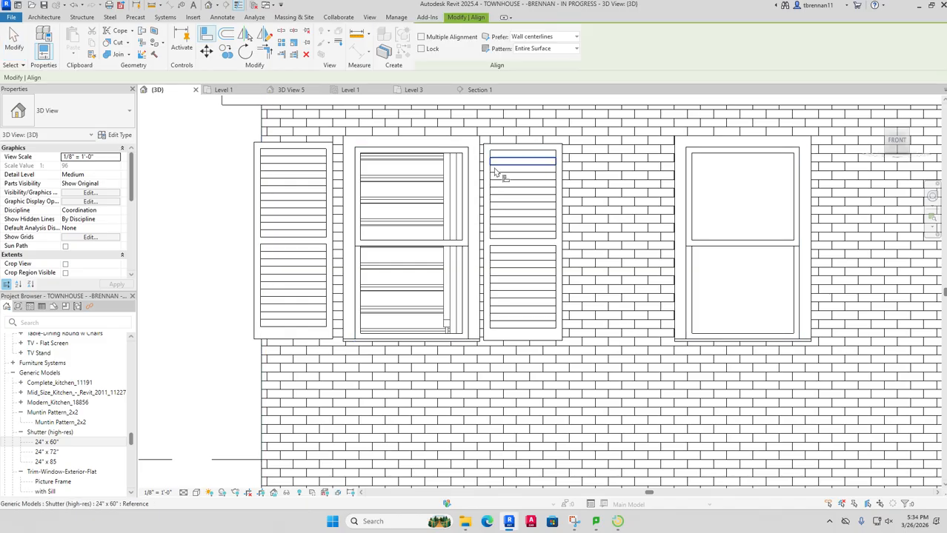
{"action": "left_click", "coordinate": [480, 193]}
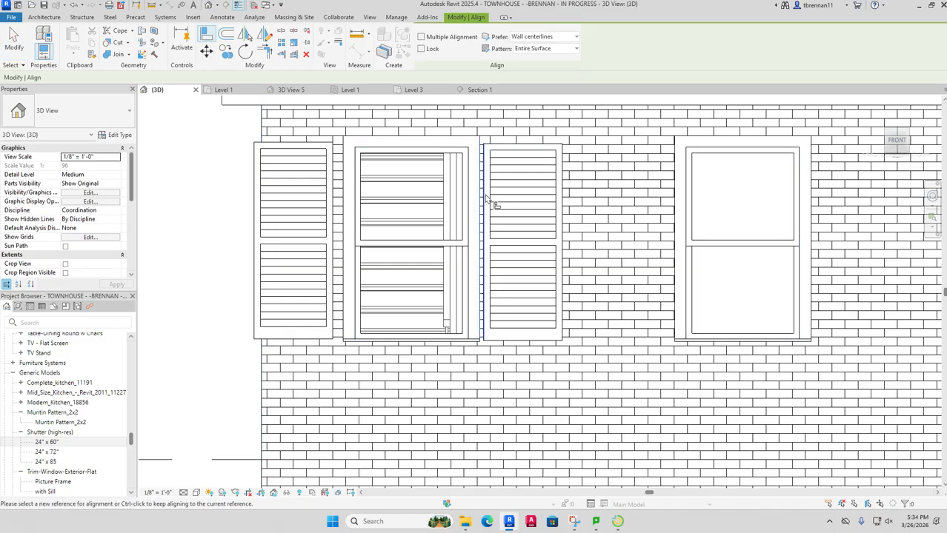
{"action": "left_click", "coordinate": [487, 200]}
Step: Align the left shutter's inner edge with the left trim edge of the leftmost second-floor window and leave the Align command
{"action": "left_click", "coordinate": [344, 209]}
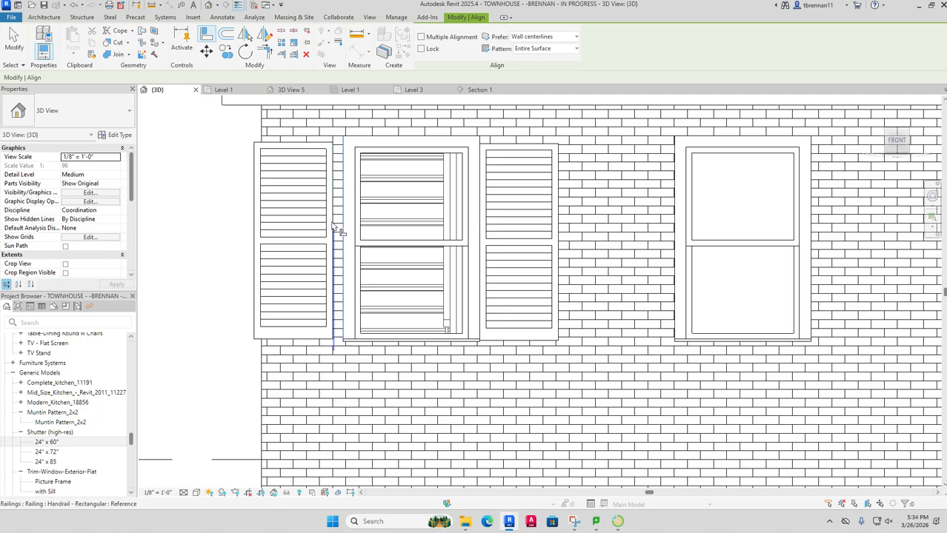
{"action": "key", "text": "Tab"}
{"action": "left_click", "coordinate": [332, 223]}
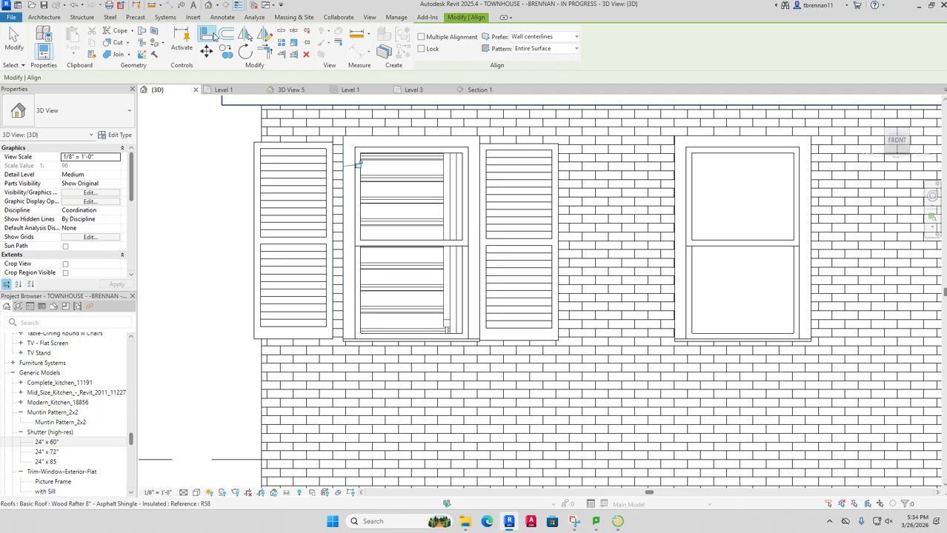
{"action": "left_click", "coordinate": [344, 222]}
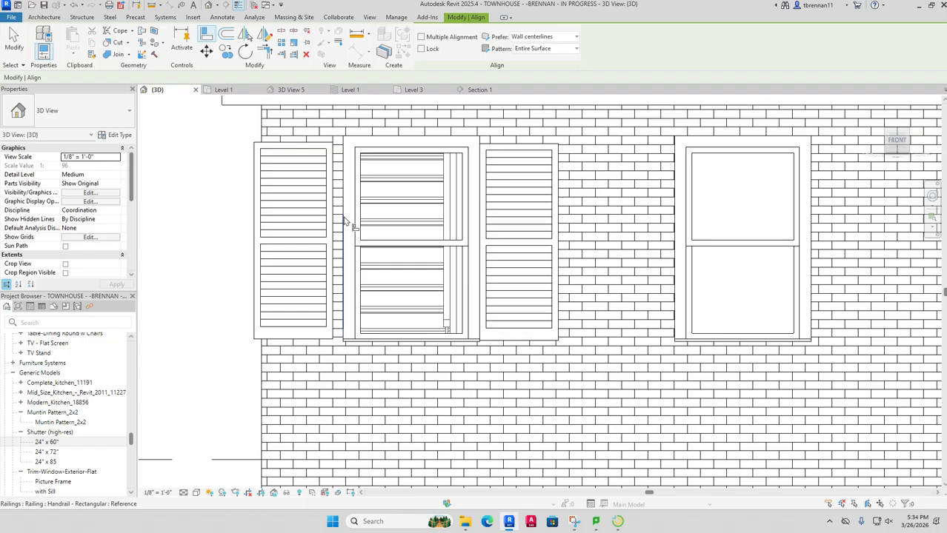
{"action": "left_click", "coordinate": [332, 226]}
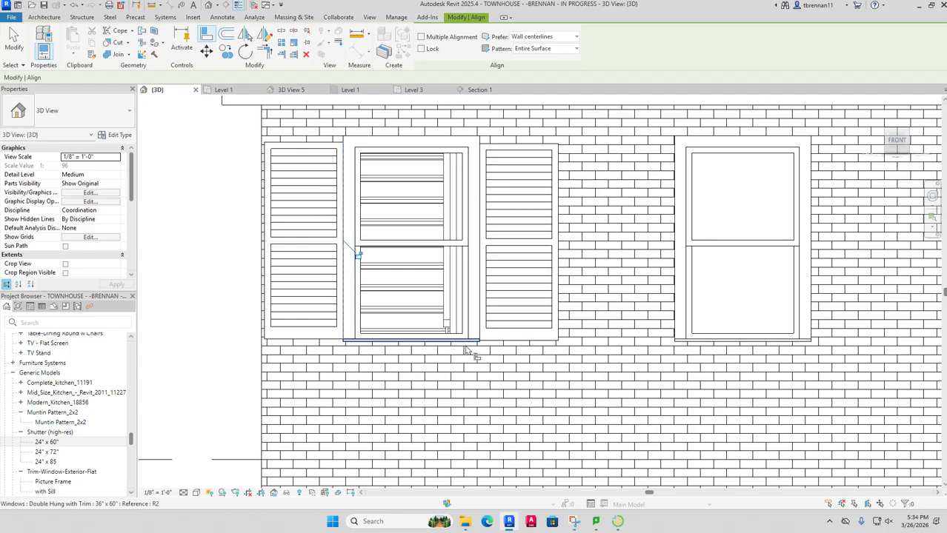
{"action": "scroll", "coordinate": [551, 361], "scroll_direction": "down", "scroll_amount": 2}
{"action": "left_click_drag", "start_coordinate": [566, 361], "coordinate": [511, 277]}
{"action": "scroll", "coordinate": [504, 283], "scroll_direction": "down", "scroll_amount": 2}
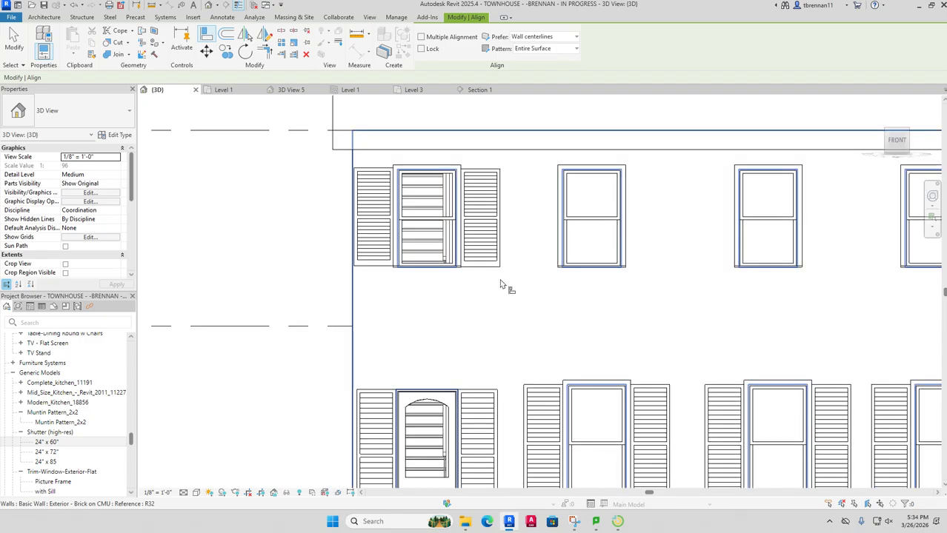
{"action": "scroll", "coordinate": [504, 285], "scroll_direction": "up", "scroll_amount": 1}
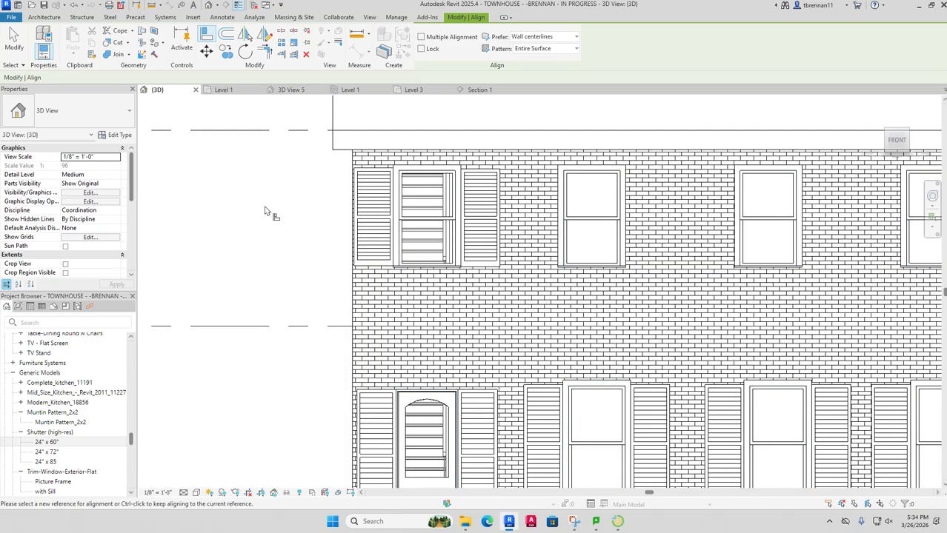
{"action": "key", "text": "Escape"}
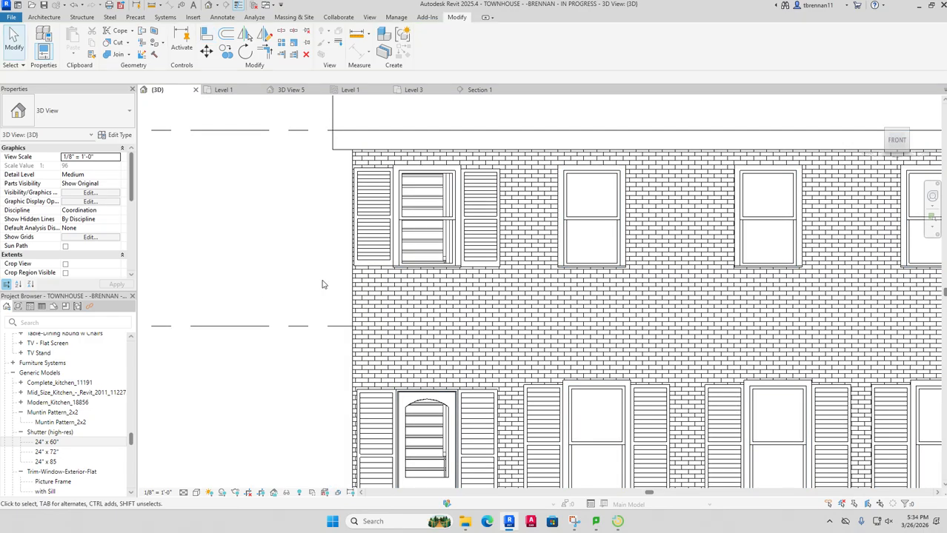
Step: Shift the rightmost second-floor window slightly left along the facade
{"action": "scroll", "coordinate": [323, 280], "scroll_direction": "down", "scroll_amount": 1}
{"action": "left_click_drag", "start_coordinate": [322, 281], "coordinate": [256, 285]}
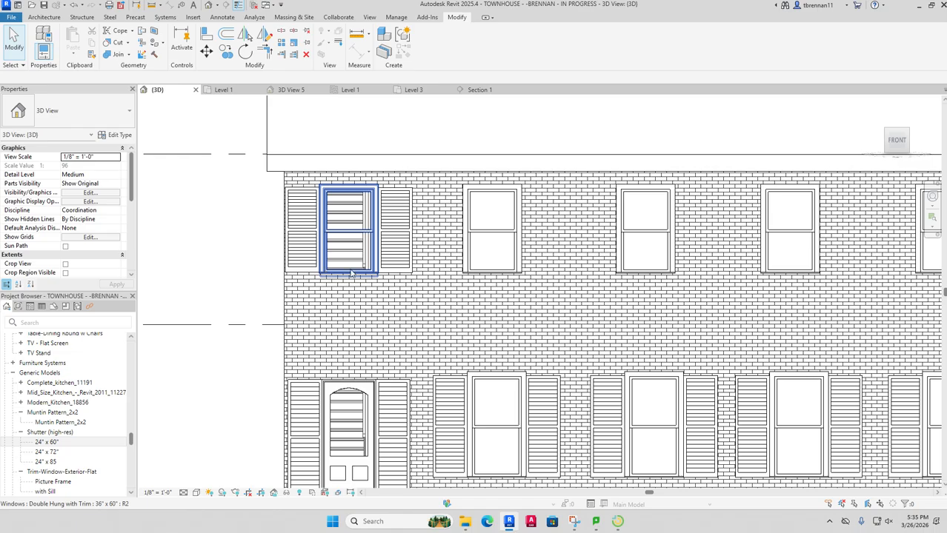
{"action": "scroll", "coordinate": [450, 332], "scroll_direction": "down", "scroll_amount": 5}
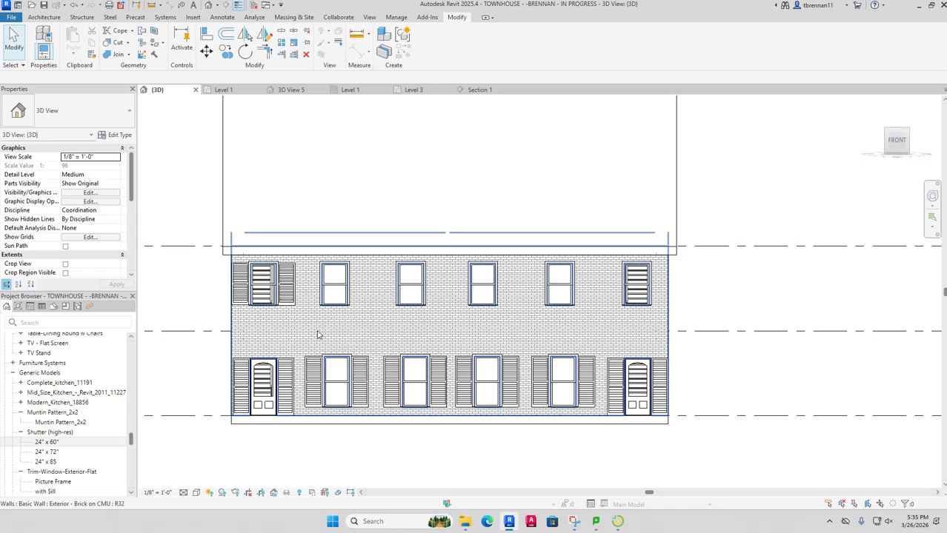
{"action": "left_click", "coordinate": [628, 302]}
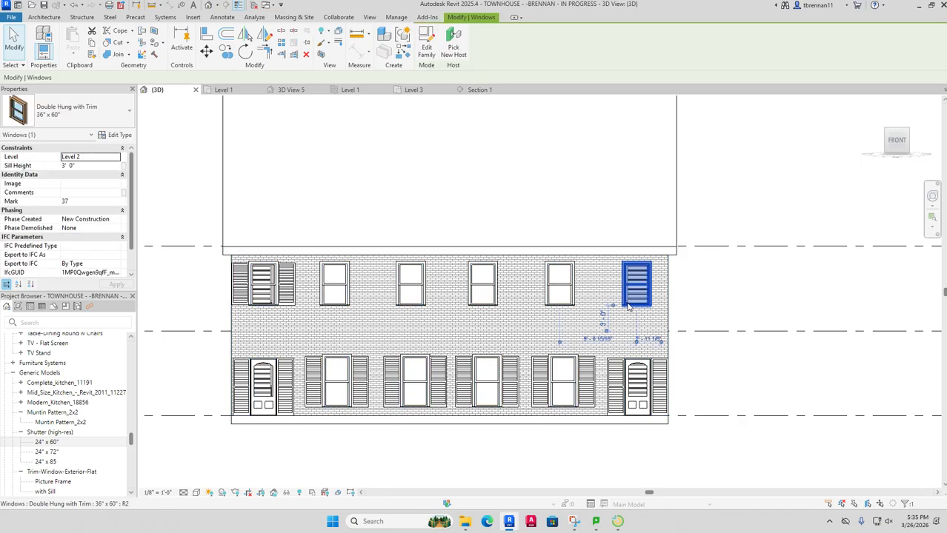
{"action": "left_click_drag", "start_coordinate": [629, 303], "coordinate": [626, 302]}
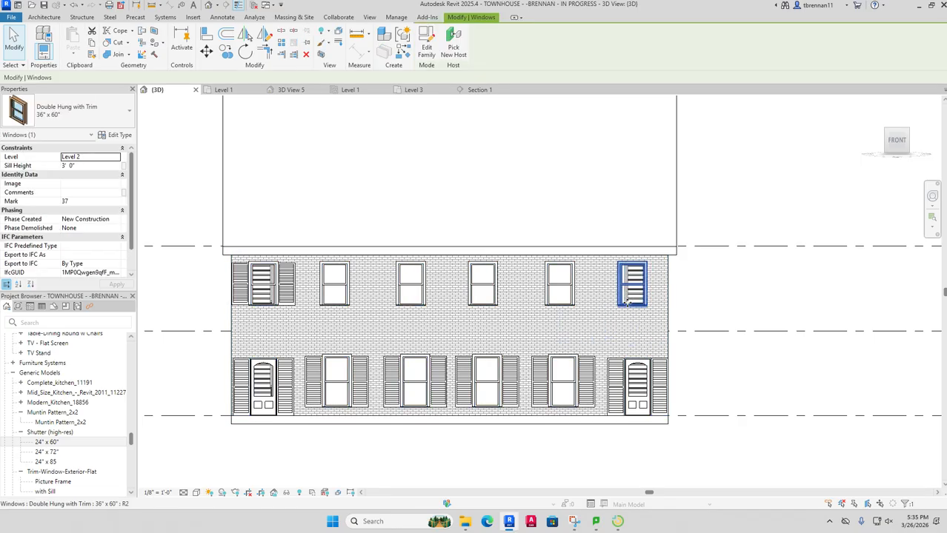
{"action": "key", "text": "Escape"}
Step: Copy the leftmost second-floor window's shutter pair to the other five second-floor windows, from window-head midpoint to window-head midpoint
{"action": "left_click", "coordinate": [287, 302]}
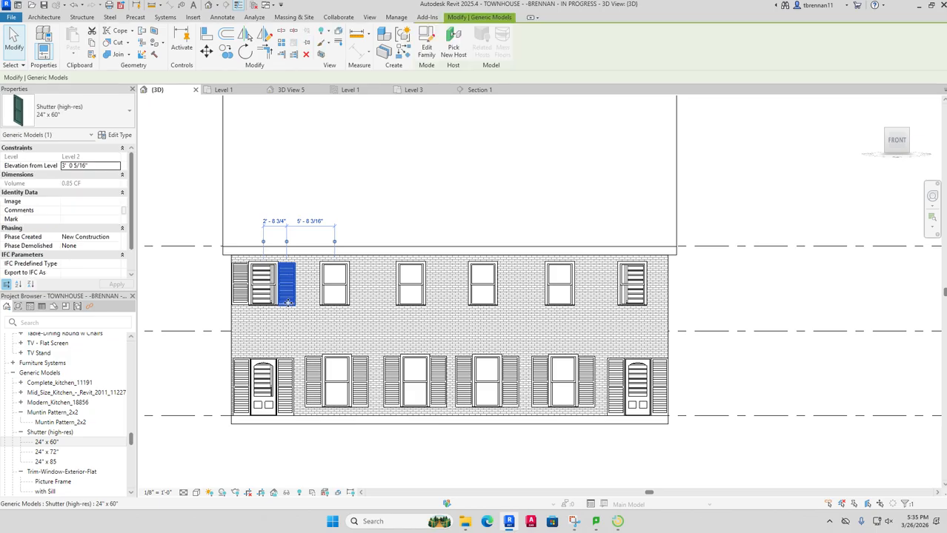
{"action": "left_click", "coordinate": [244, 300], "text": "ctrl"}
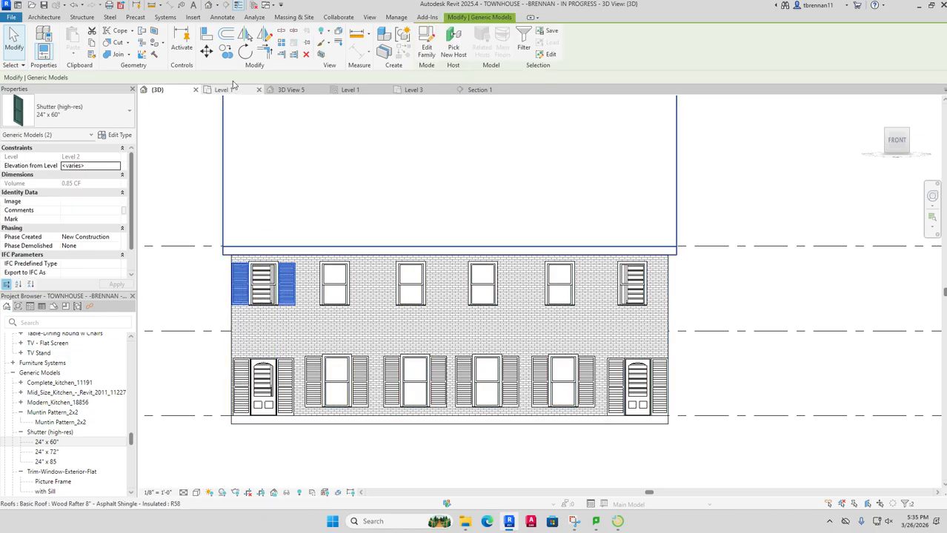
{"action": "left_click", "coordinate": [226, 50]}
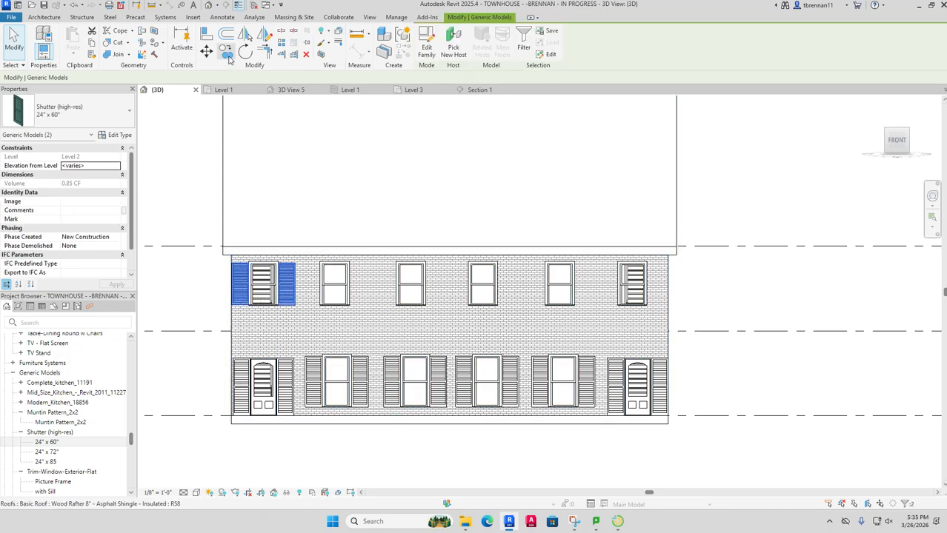
{"action": "left_click", "coordinate": [261, 263]}
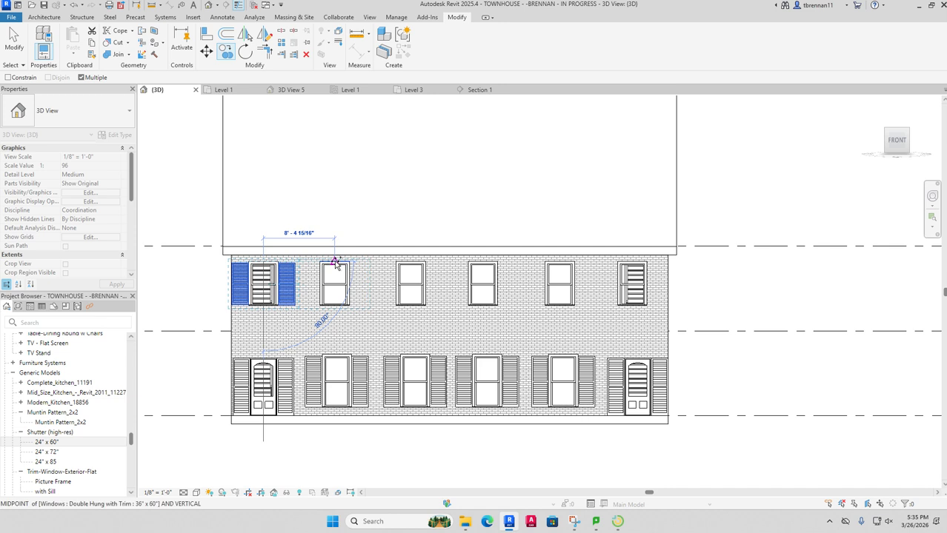
{"action": "left_click", "coordinate": [334, 260]}
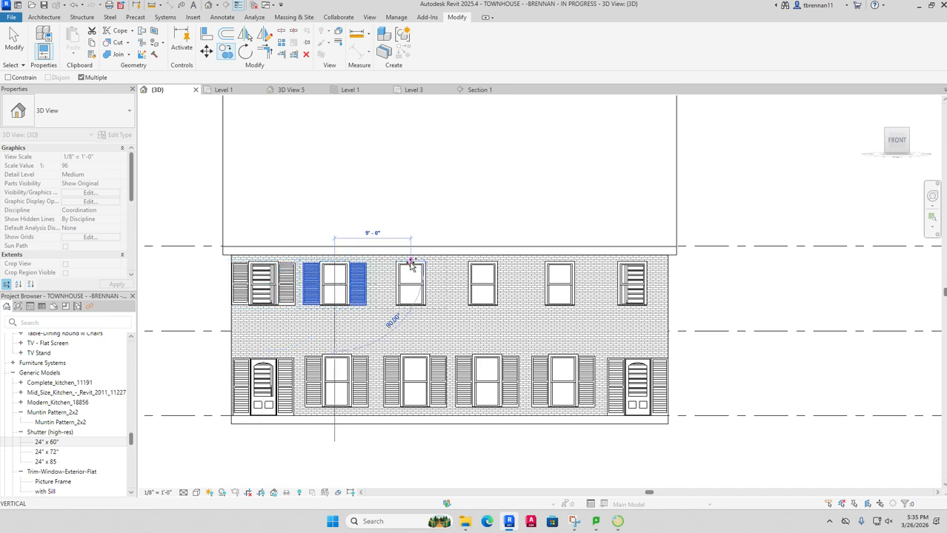
{"action": "left_click", "coordinate": [411, 262]}
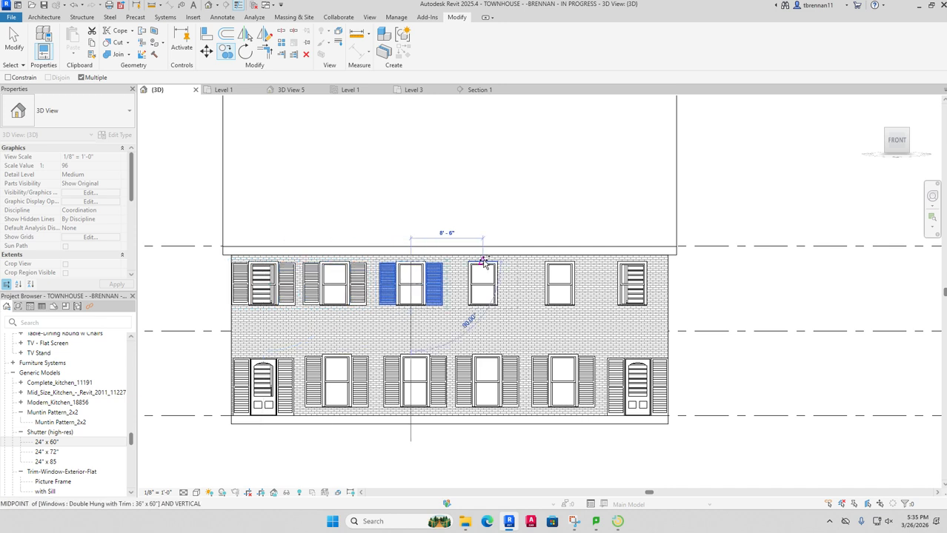
{"action": "left_click", "coordinate": [483, 262]}
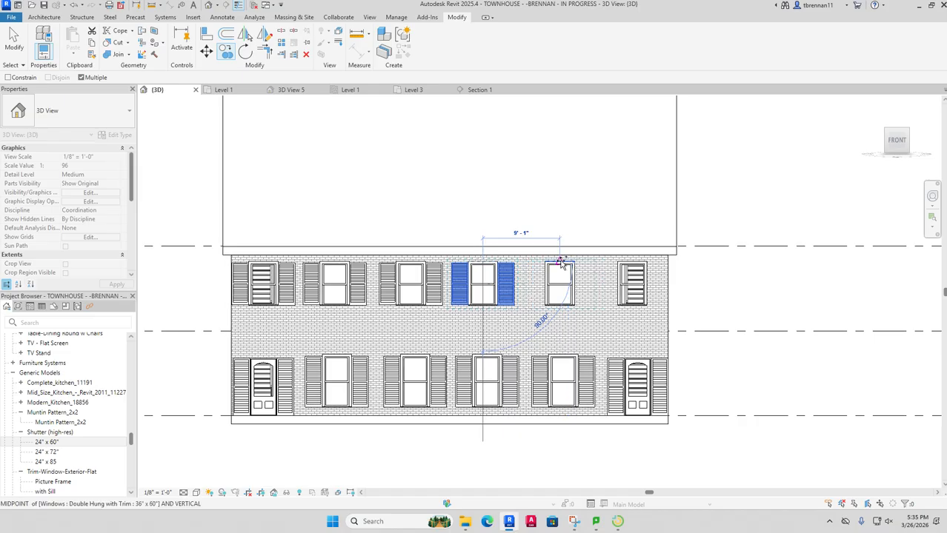
{"action": "left_click", "coordinate": [560, 262]}
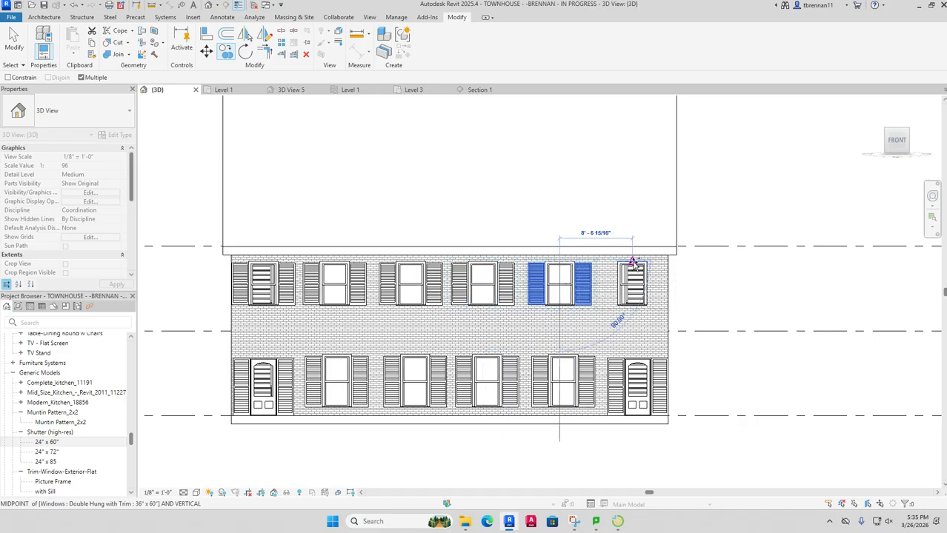
{"action": "left_click", "coordinate": [632, 263]}
{"action": "key", "text": "Escape"}
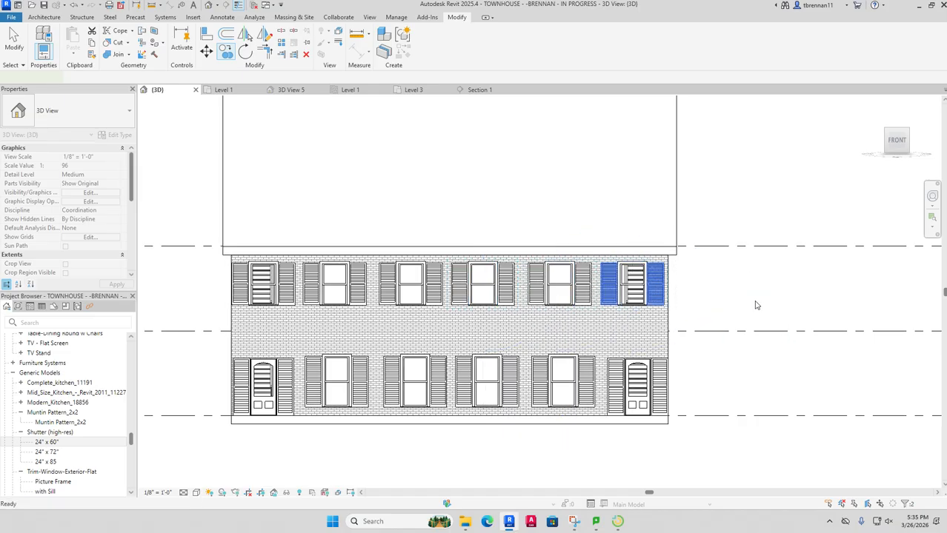
{"action": "key", "text": "Escape"}
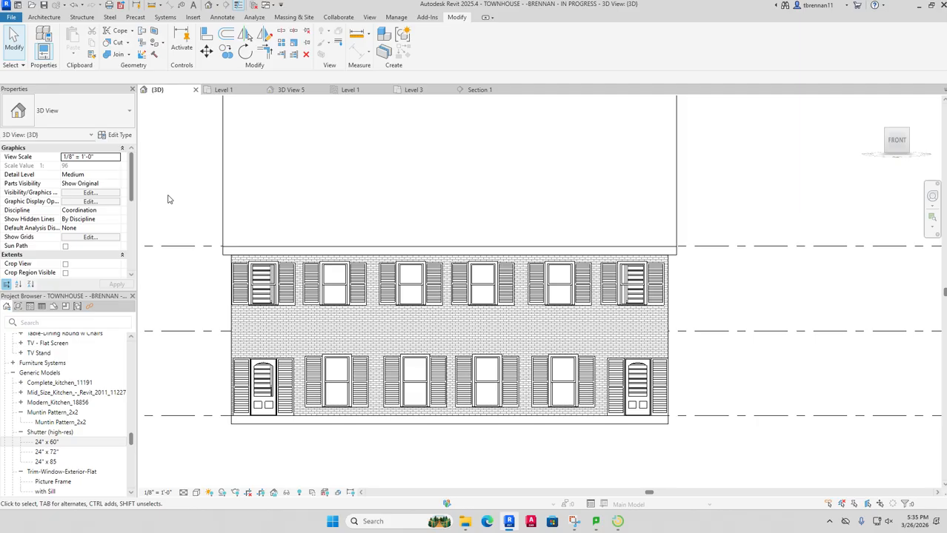
Step: Set the 3D view's visual style to Realistic and inspect the shuttered front facade from its front corner
{"action": "left_click", "coordinate": [197, 494]}
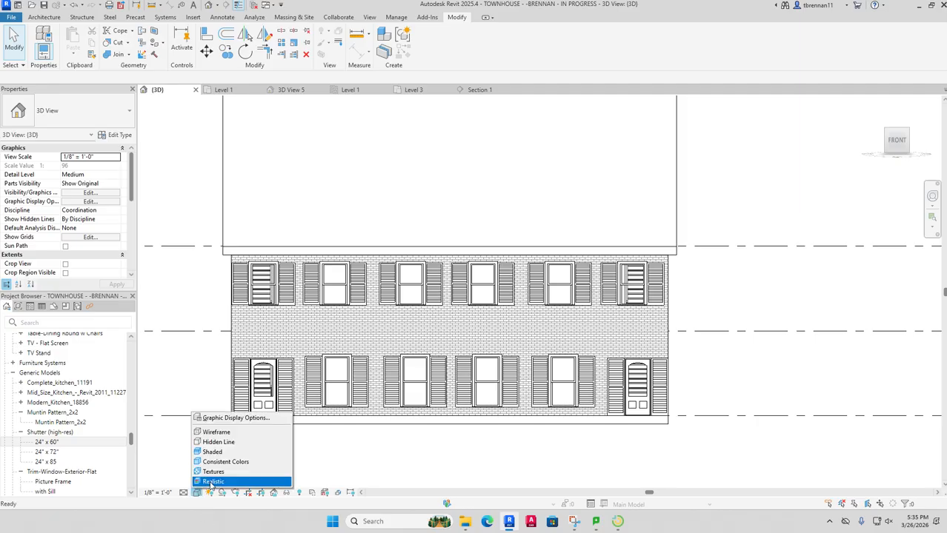
{"action": "left_click", "coordinate": [212, 482]}
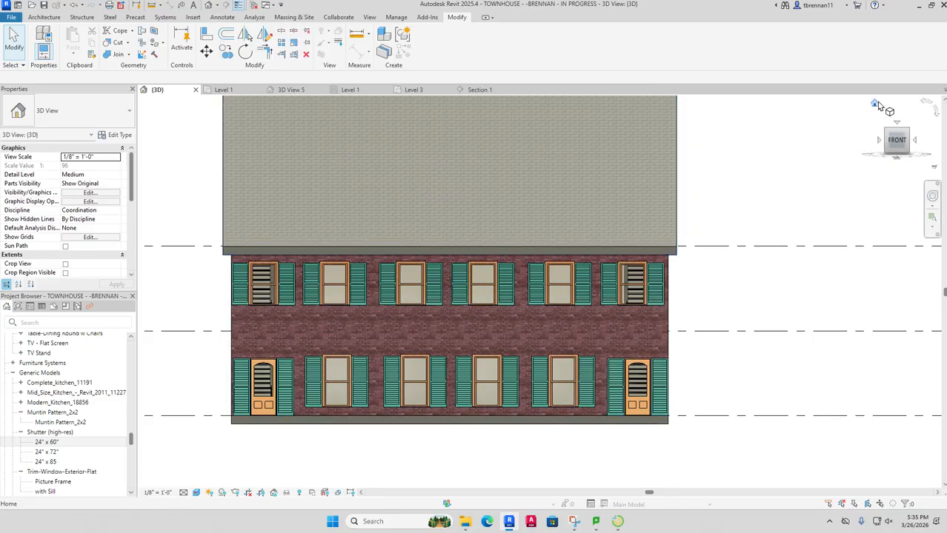
{"action": "left_click", "coordinate": [875, 103]}
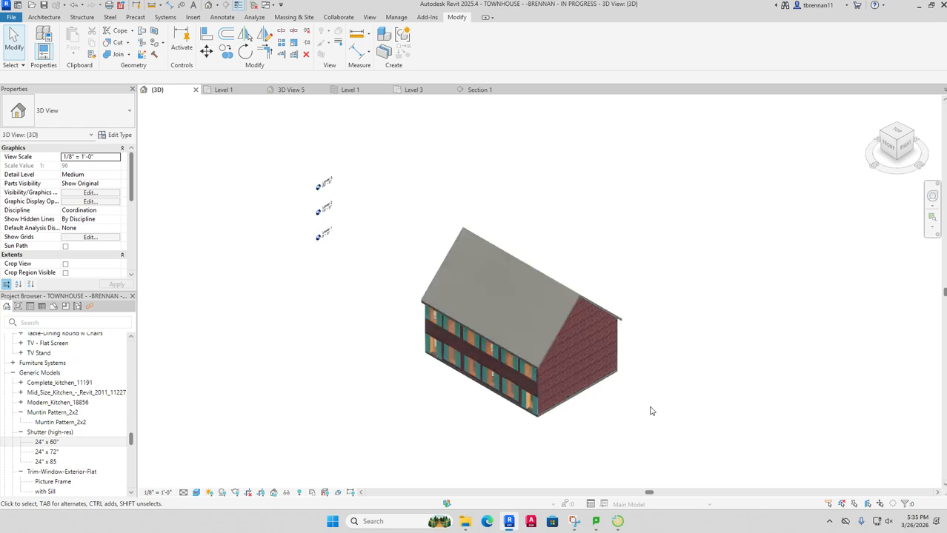
{"action": "scroll", "coordinate": [651, 411], "scroll_direction": "up", "scroll_amount": 1}
{"action": "left_click_drag", "start_coordinate": [649, 409], "coordinate": [809, 357]}
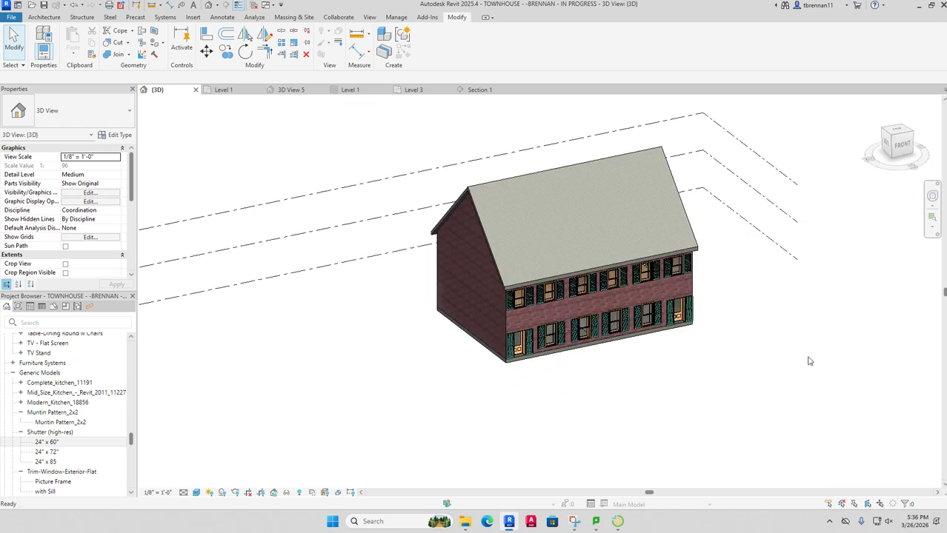
{"action": "scroll", "coordinate": [809, 361], "scroll_direction": "up", "scroll_amount": 1}
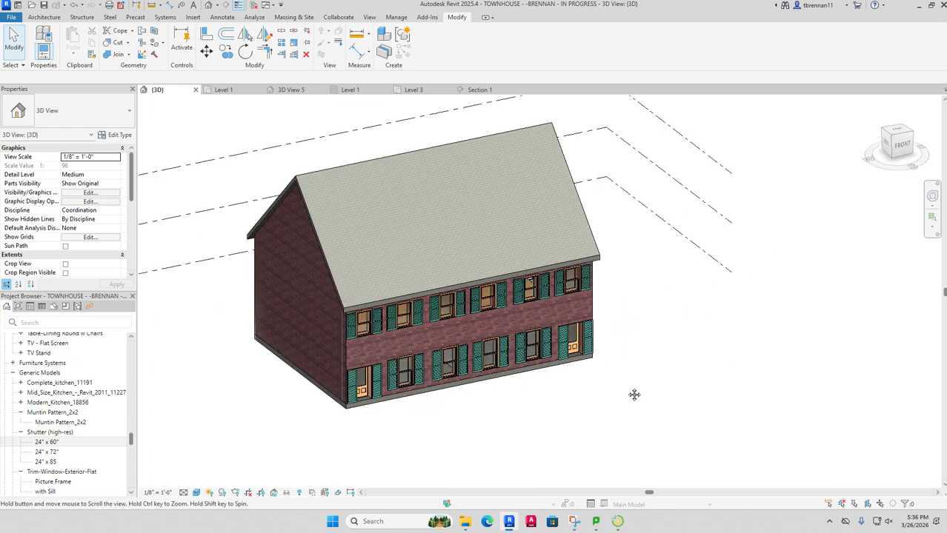
{"action": "left_click_drag", "start_coordinate": [635, 395], "coordinate": [674, 389]}
{"action": "scroll", "coordinate": [674, 389], "scroll_direction": "up", "scroll_amount": 1}
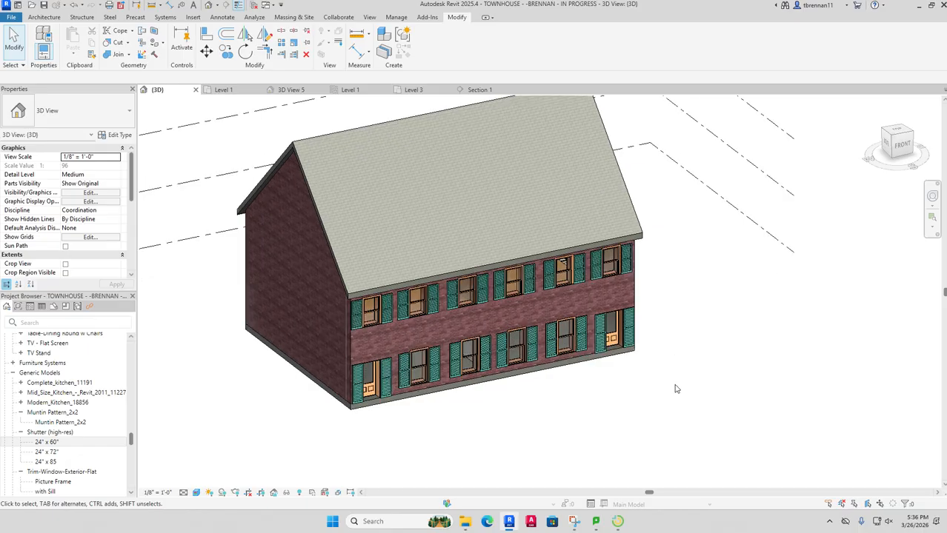
{"action": "left_click_drag", "start_coordinate": [675, 389], "coordinate": [717, 423]}
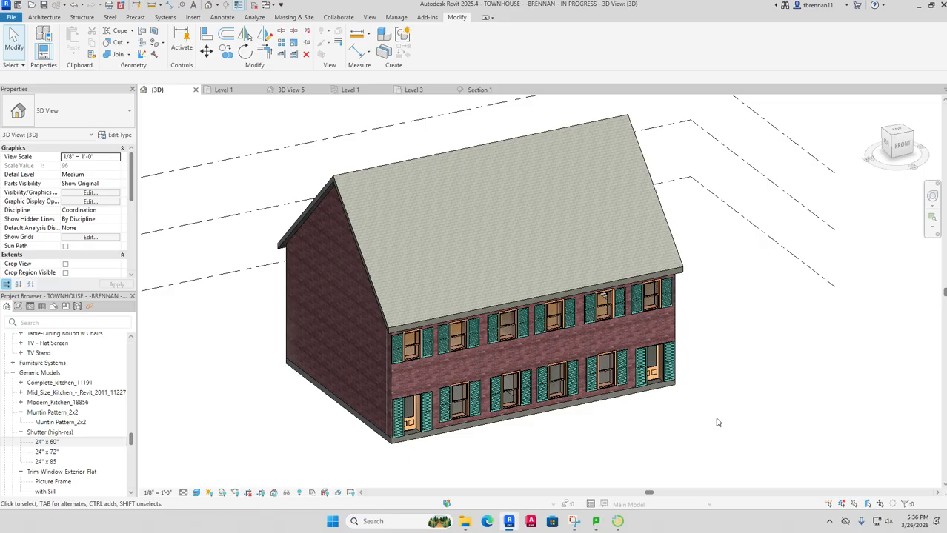
Step: Open the Level 1 floor plan and save the project
{"action": "left_click", "coordinate": [223, 90]}
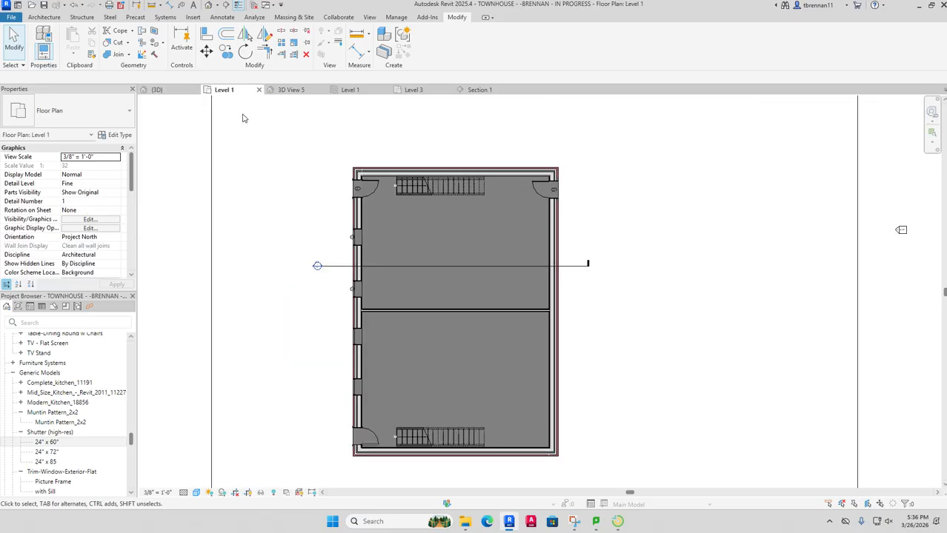
{"action": "scroll", "coordinate": [302, 237], "scroll_direction": "up", "scroll_amount": 1}
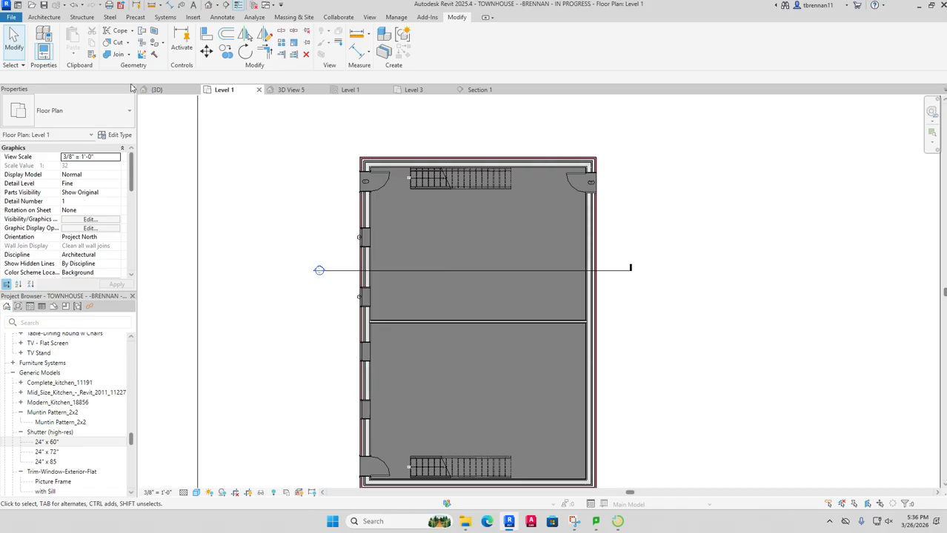
{"action": "left_click", "coordinate": [44, 17]}
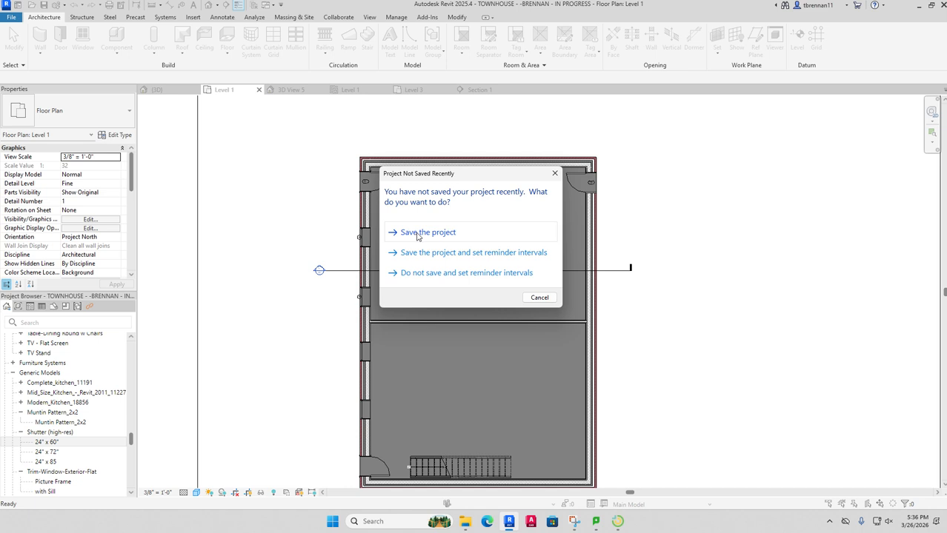
{"action": "left_click", "coordinate": [417, 234]}
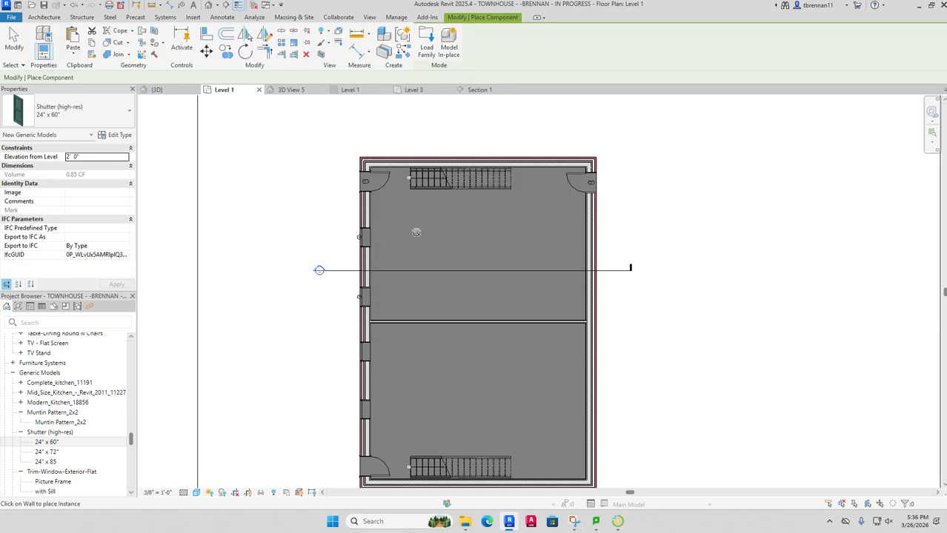
{"action": "left_click", "coordinate": [126, 122]}
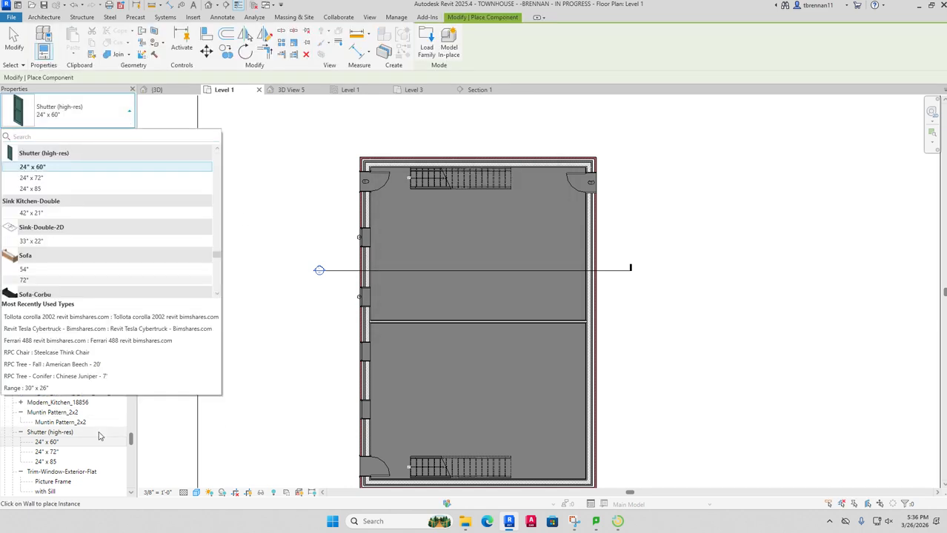
{"action": "key", "text": "Escape"}
{"action": "key", "text": "Escape"}
Step: Place Complete_kitchen_11191 in the upper unit, rotated along the rear exterior wall, with its corner at the party wall
{"action": "mouse_move", "coordinate": [132, 443]}
{"action": "left_mouse_down"}
{"action": "mouse_move", "coordinate": [130, 459]}
{"action": "mouse_move", "coordinate": [134, 440]}
{"action": "left_mouse_up"}
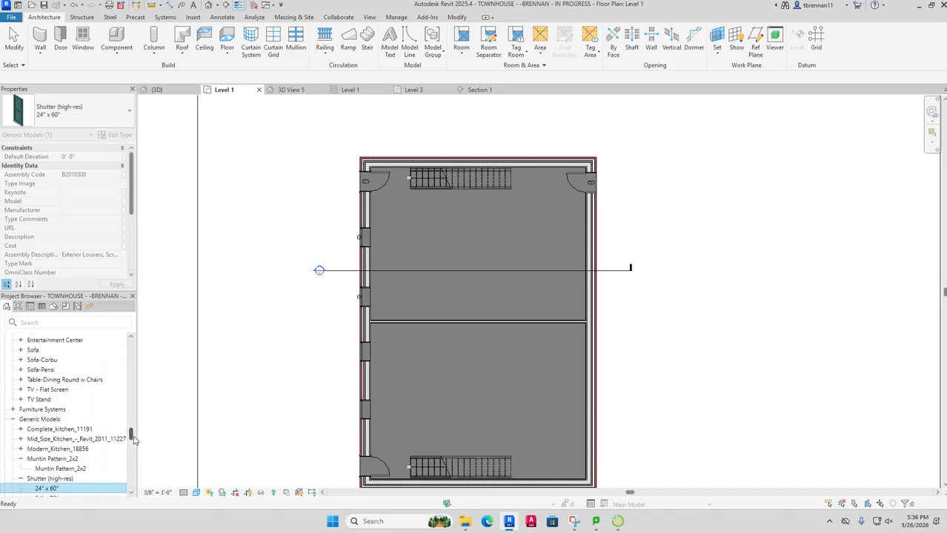
{"action": "left_click", "coordinate": [86, 429]}
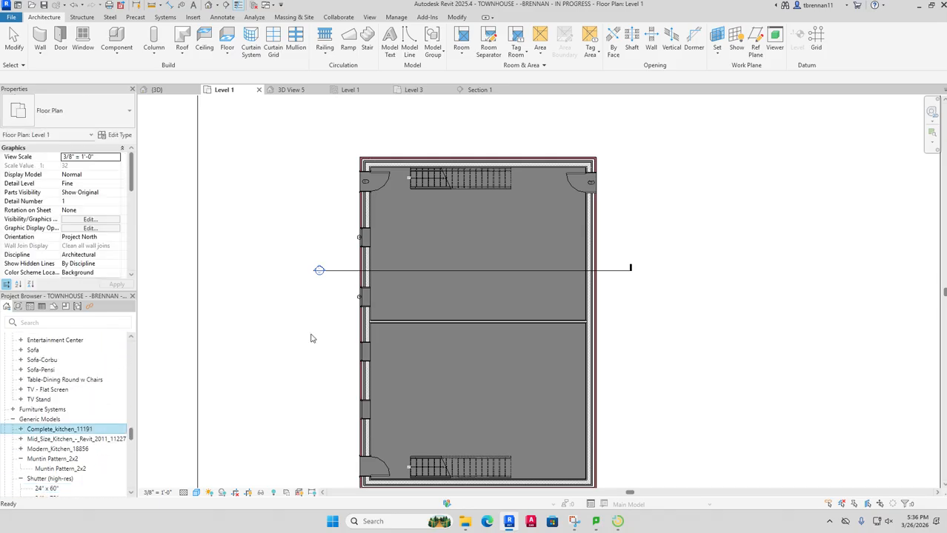
{"action": "left_click", "coordinate": [21, 430]}
{"action": "left_click", "coordinate": [64, 440]}
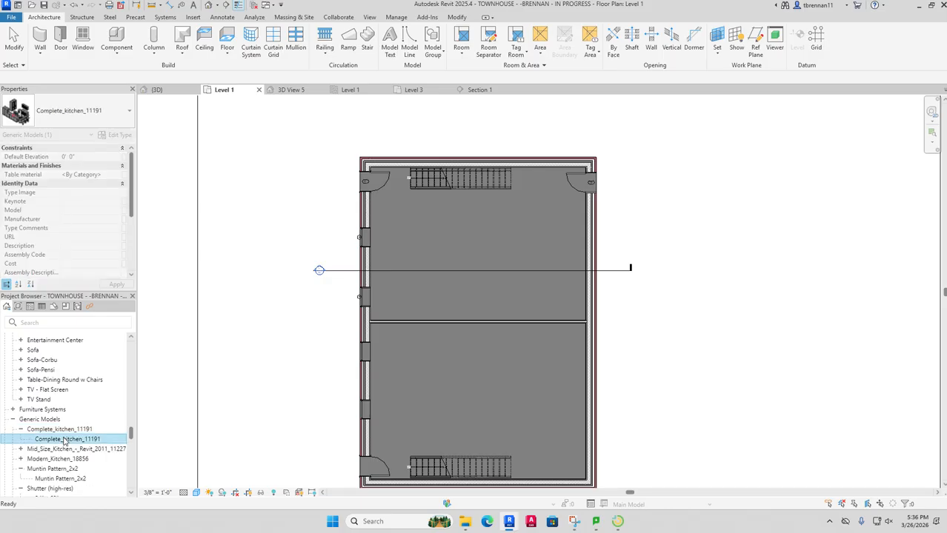
{"action": "left_click_drag", "start_coordinate": [64, 440], "coordinate": [559, 249]}
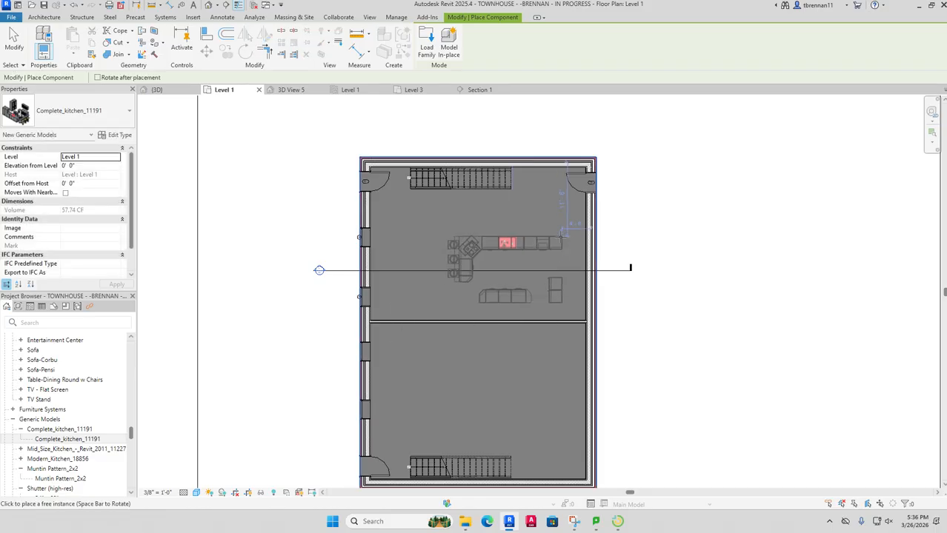
{"action": "key", "text": "space"}
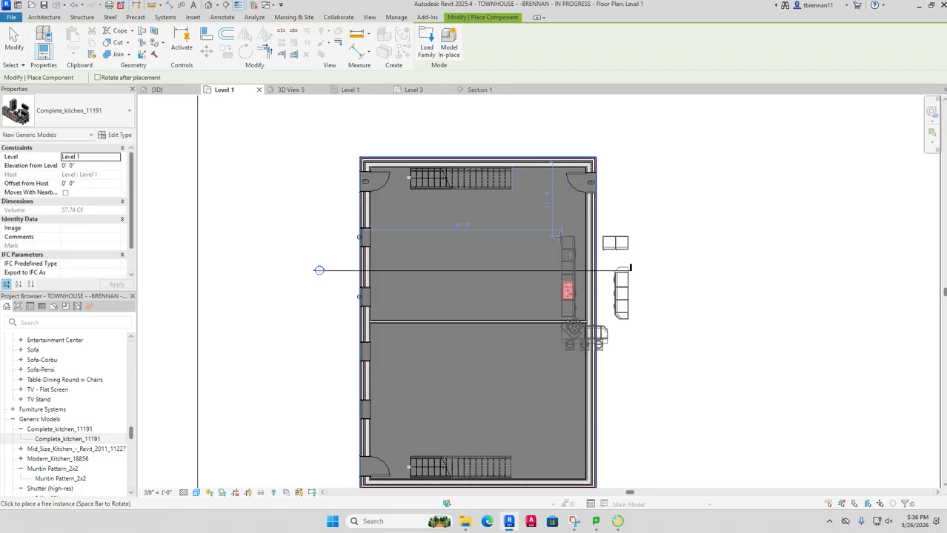
{"action": "key", "text": "space"}
{"action": "key", "text": "space"}
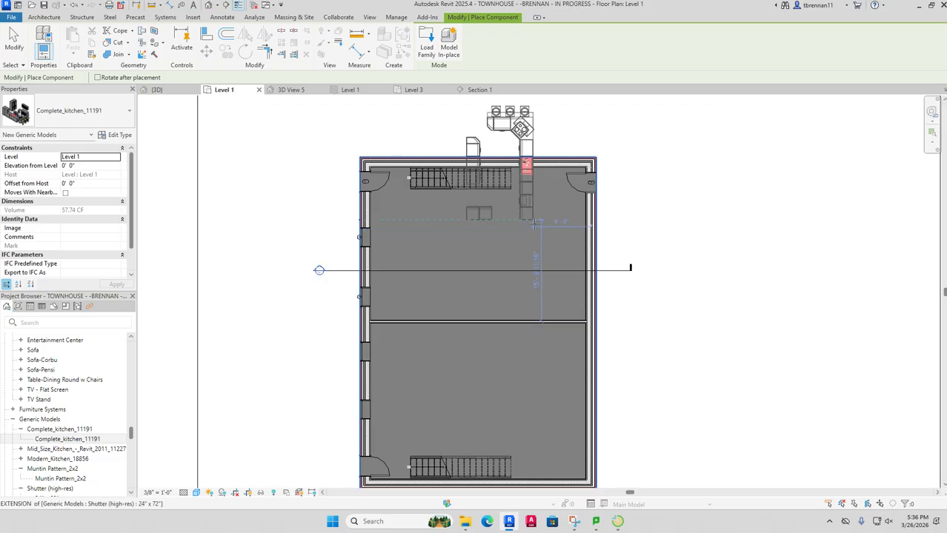
{"action": "left_click", "coordinate": [587, 320]}
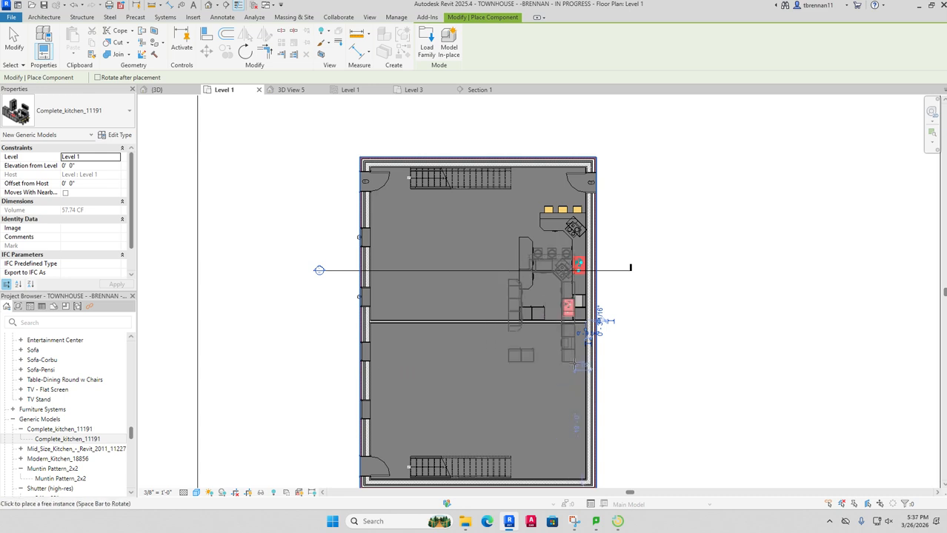
{"action": "key", "text": "Escape"}
Step: Mirror a copy of the kitchen about the party wall's centerline into the lower unit
{"action": "scroll", "coordinate": [571, 354], "scroll_direction": "up", "scroll_amount": 2}
{"action": "scroll", "coordinate": [569, 347], "scroll_direction": "up", "scroll_amount": 1}
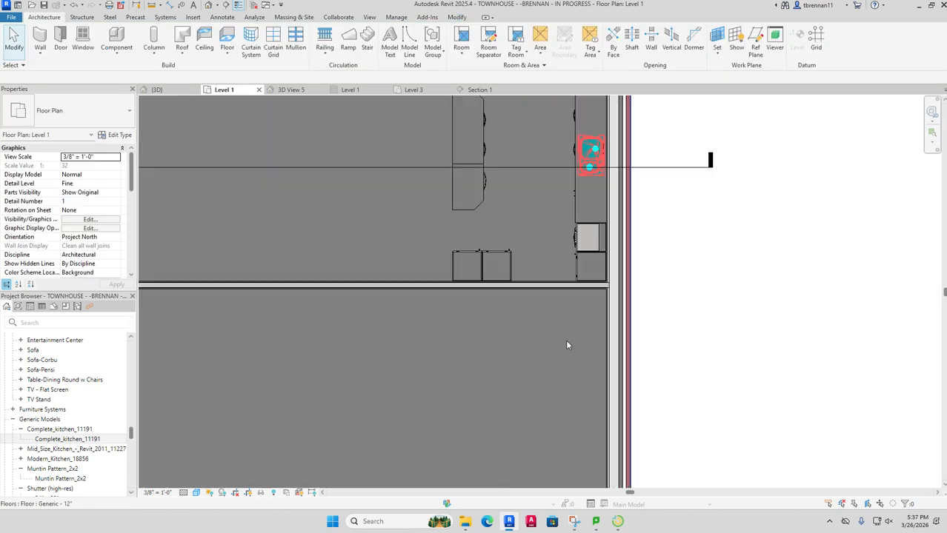
{"action": "scroll", "coordinate": [566, 345], "scroll_direction": "up", "scroll_amount": 1}
{"action": "scroll", "coordinate": [567, 346], "scroll_direction": "down", "scroll_amount": 2}
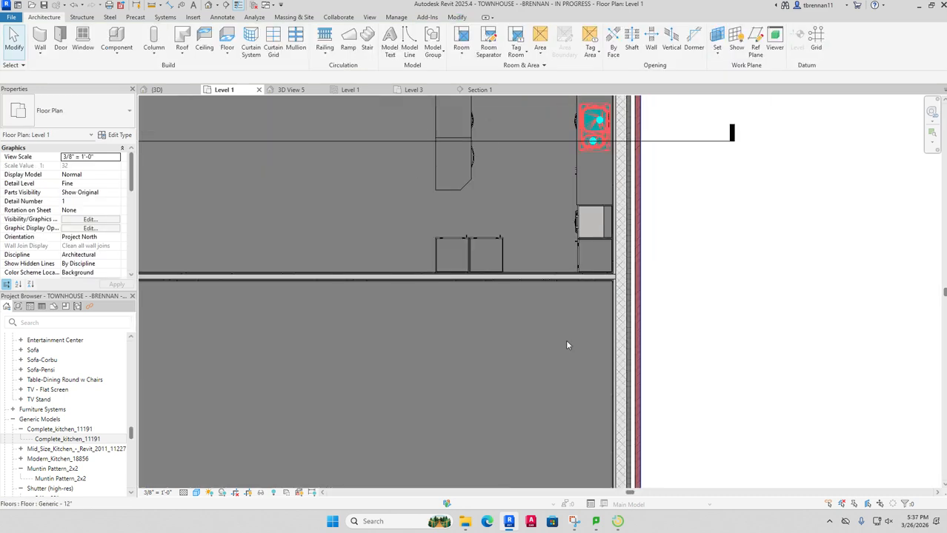
{"action": "scroll", "coordinate": [567, 341], "scroll_direction": "down", "scroll_amount": 1}
{"action": "left_click_drag", "start_coordinate": [567, 341], "coordinate": [523, 352]}
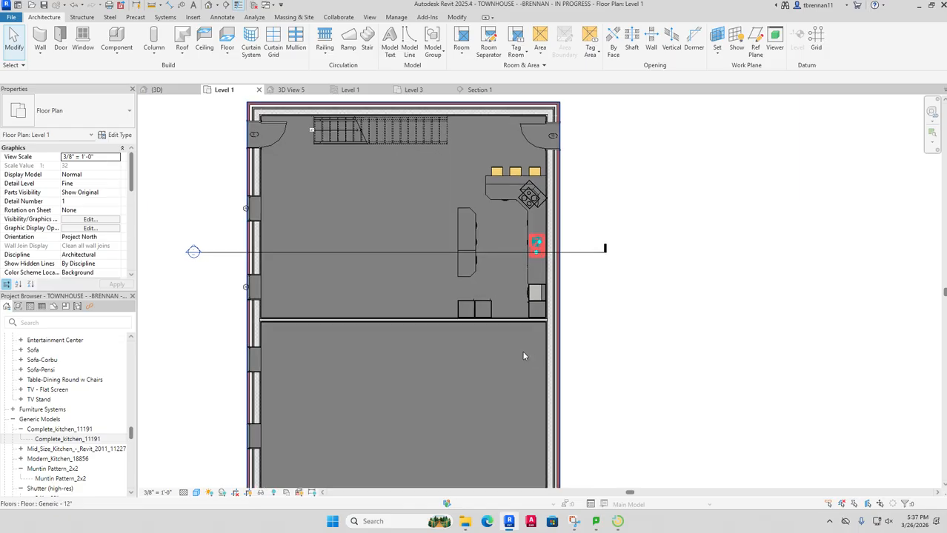
{"action": "left_click", "coordinate": [525, 270]}
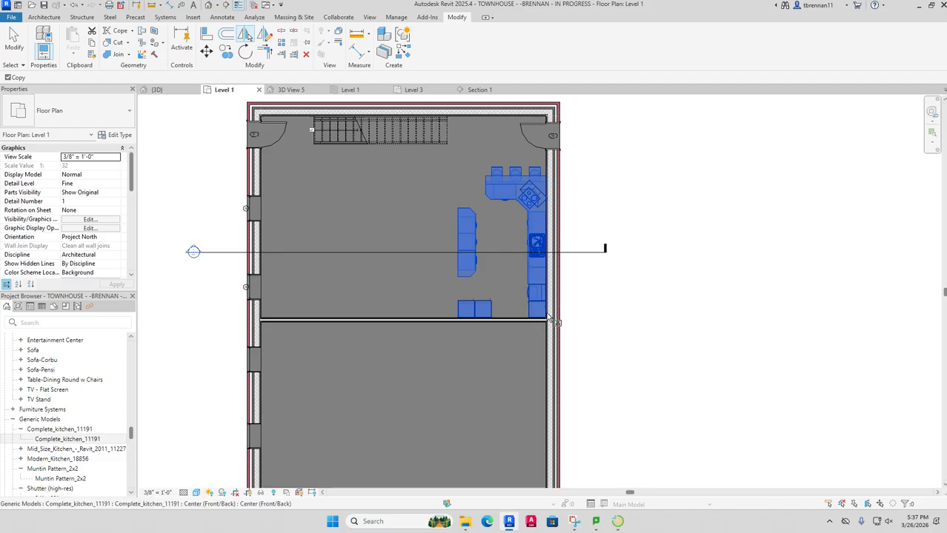
{"action": "scroll", "coordinate": [549, 323], "scroll_direction": "up", "scroll_amount": 3}
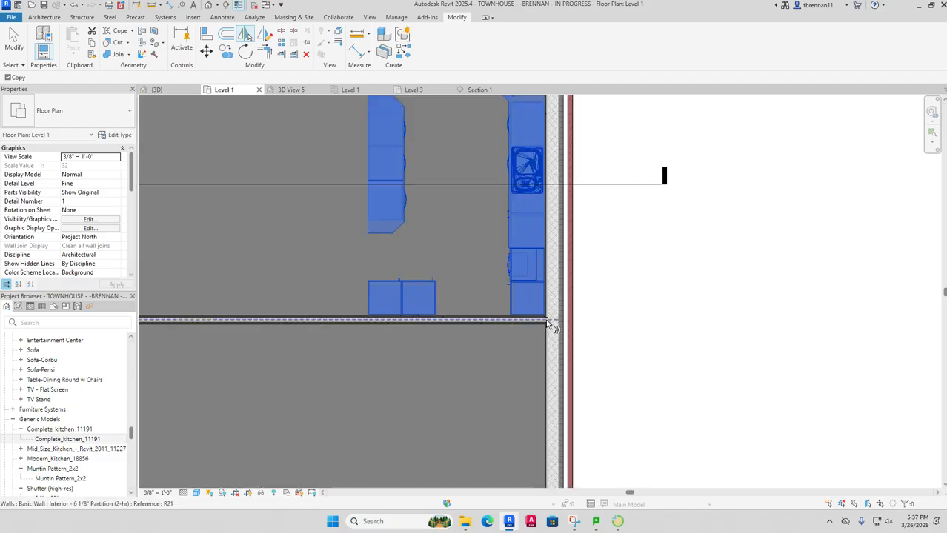
{"action": "left_click", "coordinate": [549, 322]}
{"action": "left_click", "coordinate": [648, 355]}
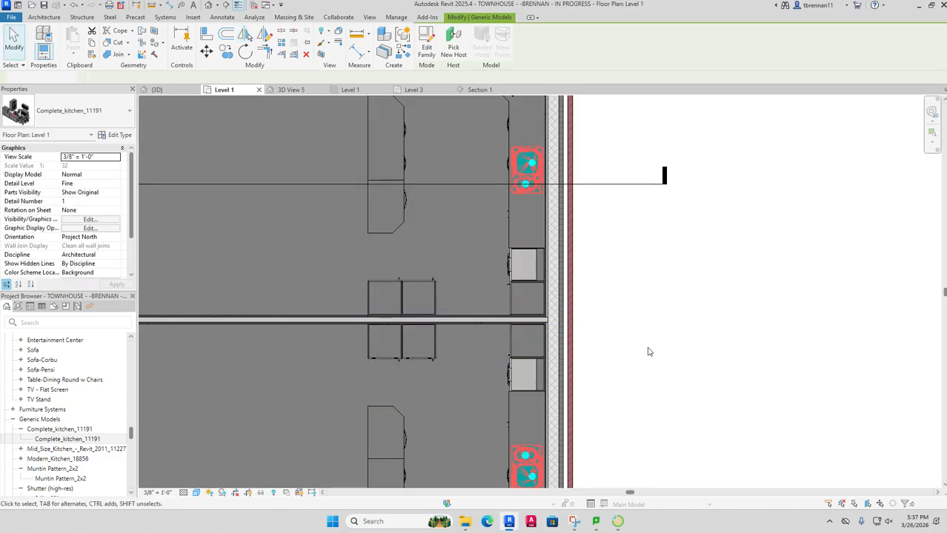
Step: Place a Window-Casement-Double 41" x 53" in the rear exterior wall behind the upper unit's kitchen sink
{"action": "scroll", "coordinate": [645, 353], "scroll_direction": "down", "scroll_amount": 4}
{"action": "left_click_drag", "start_coordinate": [643, 353], "coordinate": [589, 303]}
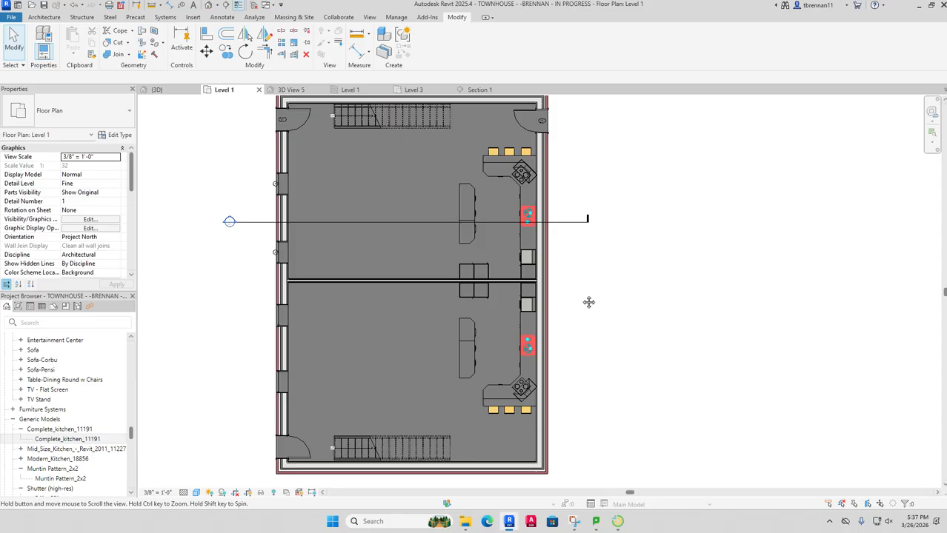
{"action": "left_click", "coordinate": [50, 18]}
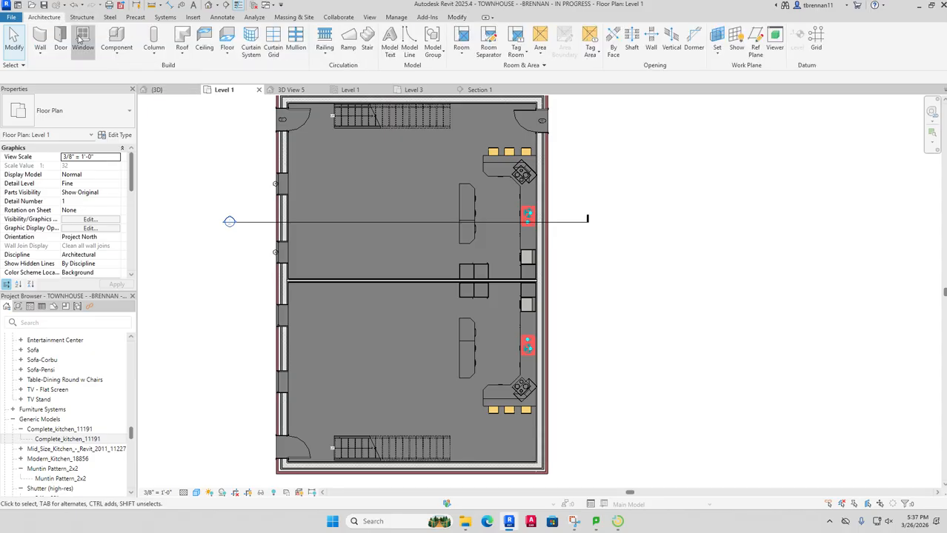
{"action": "left_click", "coordinate": [81, 38]}
{"action": "left_click", "coordinate": [130, 111]}
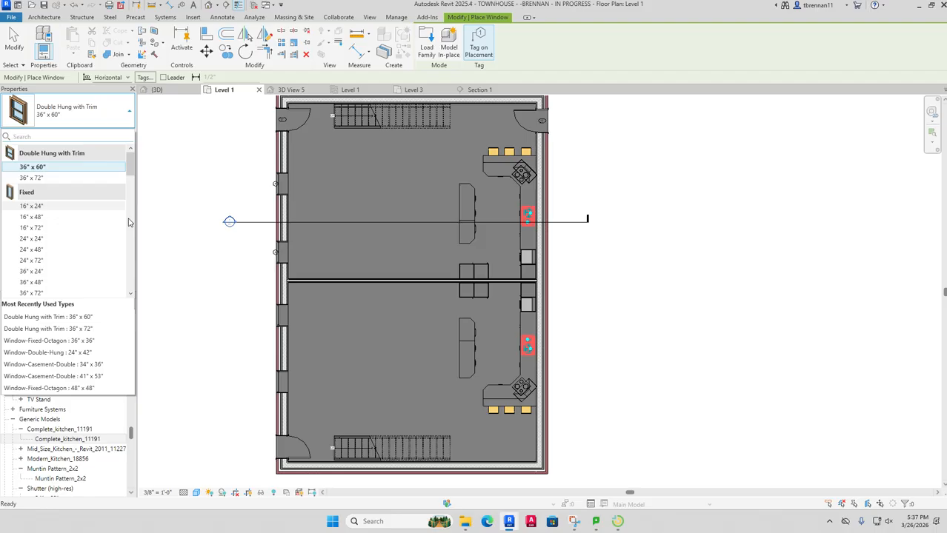
{"action": "left_click", "coordinate": [96, 376]}
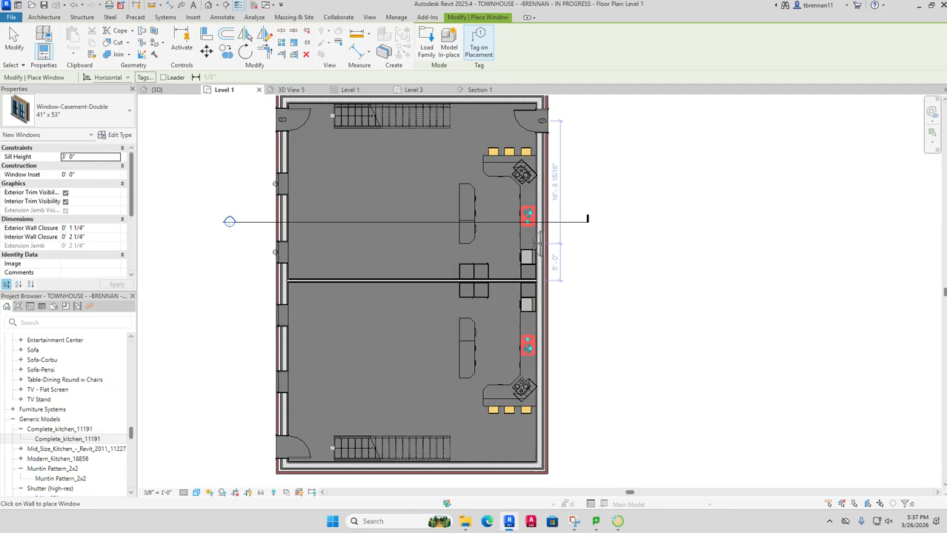
{"action": "scroll", "coordinate": [541, 216], "scroll_direction": "up", "scroll_amount": 3}
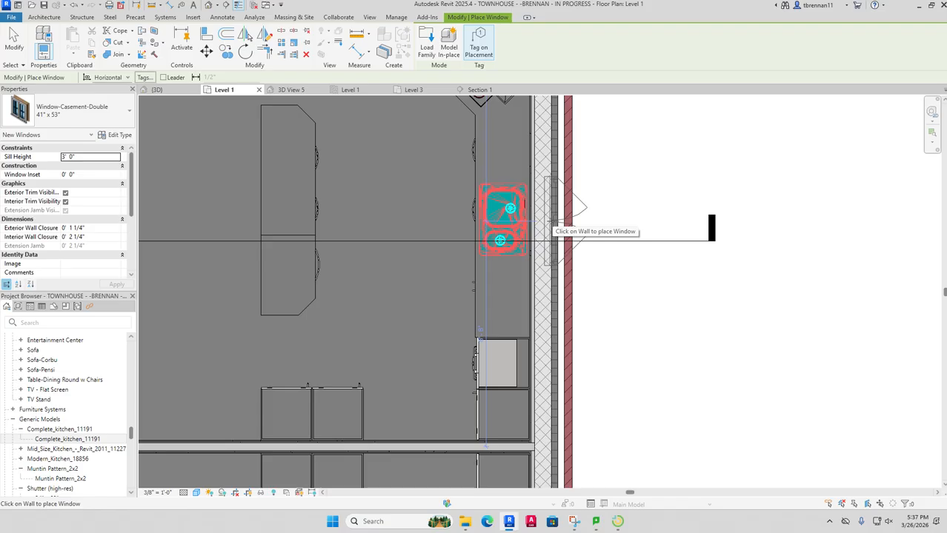
{"action": "scroll", "coordinate": [623, 296], "scroll_direction": "down", "scroll_amount": 3}
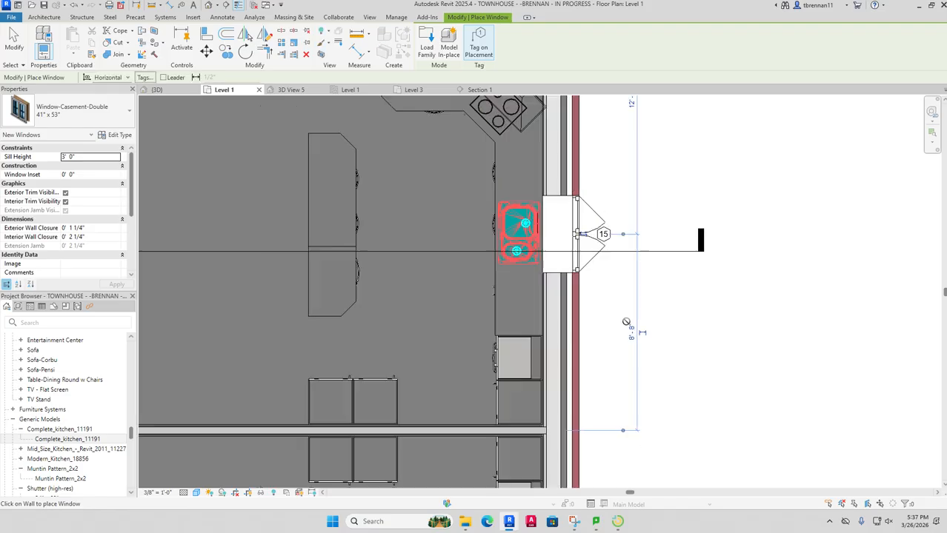
Step: Place a matching 41" x 53" double casement window in the rear wall behind the lower unit's kitchen sink
{"action": "scroll", "coordinate": [620, 330], "scroll_direction": "down", "scroll_amount": 2}
{"action": "left_click_drag", "start_coordinate": [620, 330], "coordinate": [567, 172]}
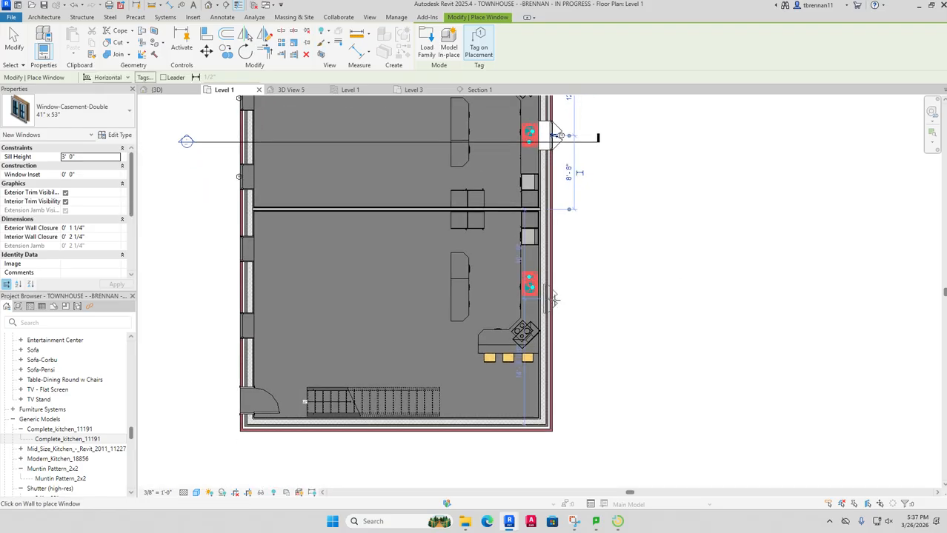
{"action": "scroll", "coordinate": [549, 292], "scroll_direction": "up", "scroll_amount": 4}
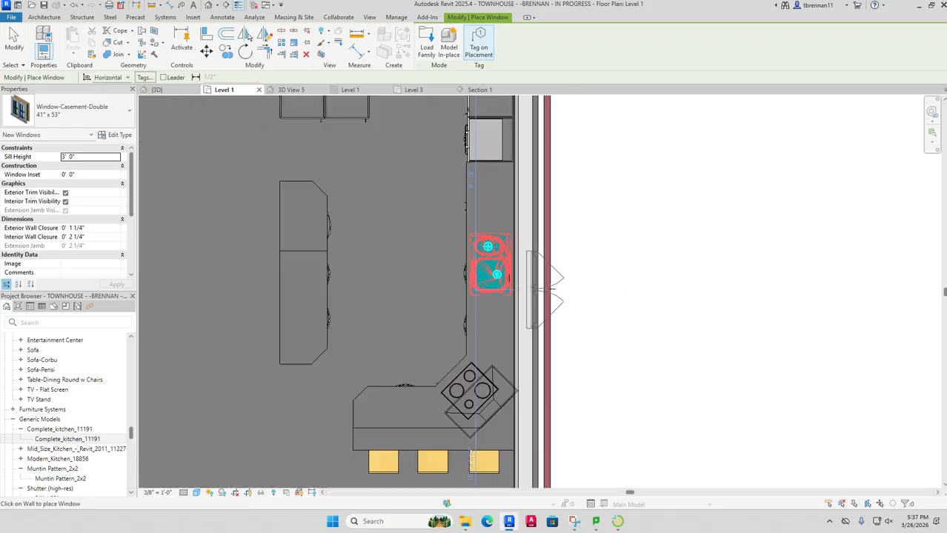
{"action": "left_click", "coordinate": [541, 266]}
{"action": "key", "text": "Escape"}
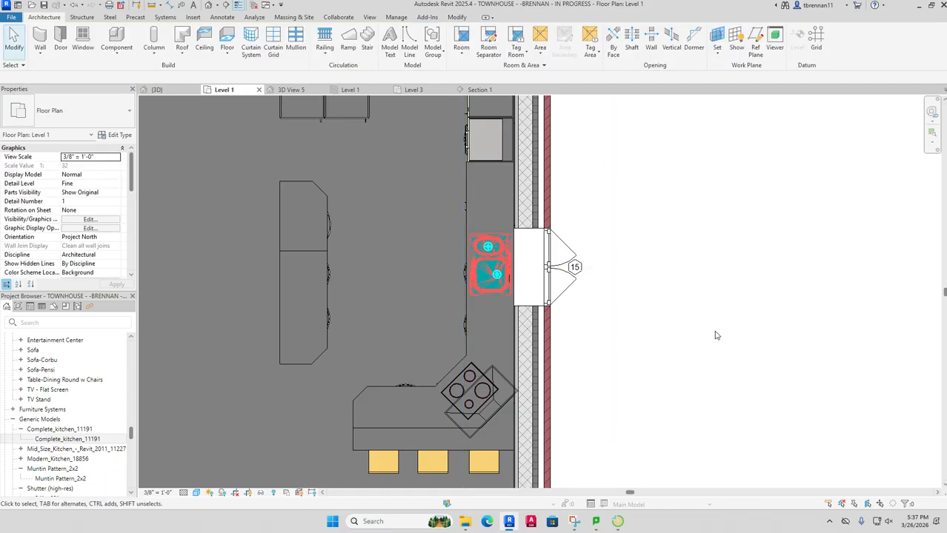
Step: Open the default 3D view and orbit around to inspect the kitchen windows and door on the rear facade
{"action": "scroll", "coordinate": [714, 332], "scroll_direction": "down", "scroll_amount": 5}
{"action": "left_click_drag", "start_coordinate": [720, 328], "coordinate": [657, 321]}
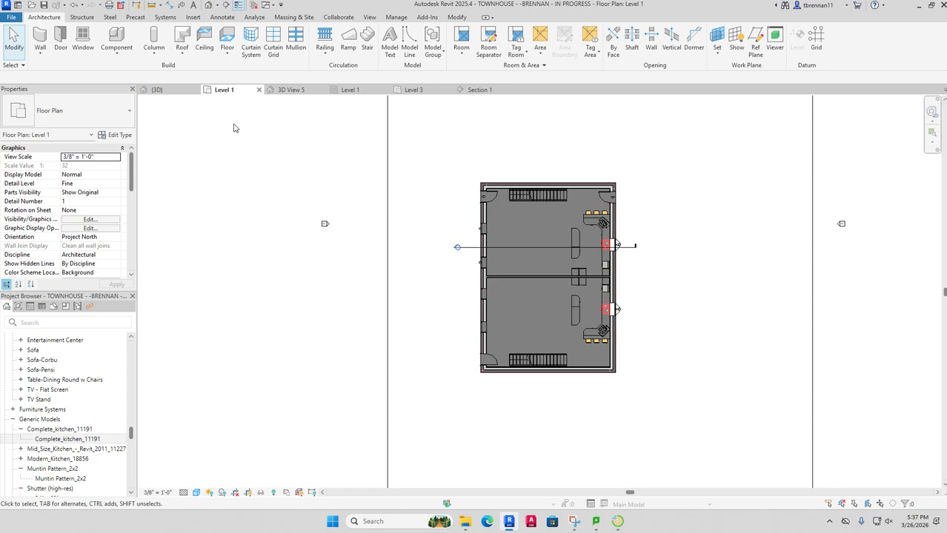
{"action": "left_click", "coordinate": [215, 6]}
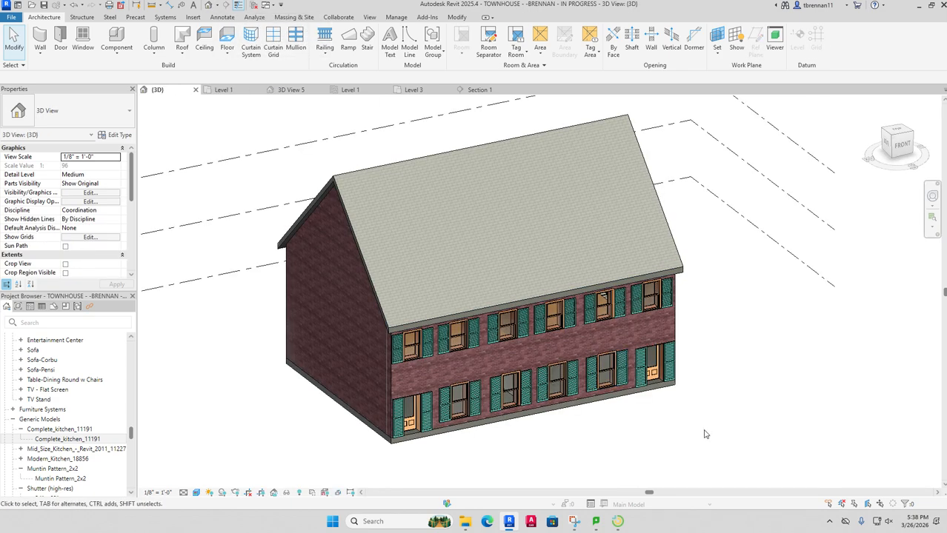
{"action": "left_click_drag", "start_coordinate": [593, 439], "coordinate": [800, 439]}
{"action": "left_click_drag", "start_coordinate": [444, 448], "coordinate": [671, 434]}
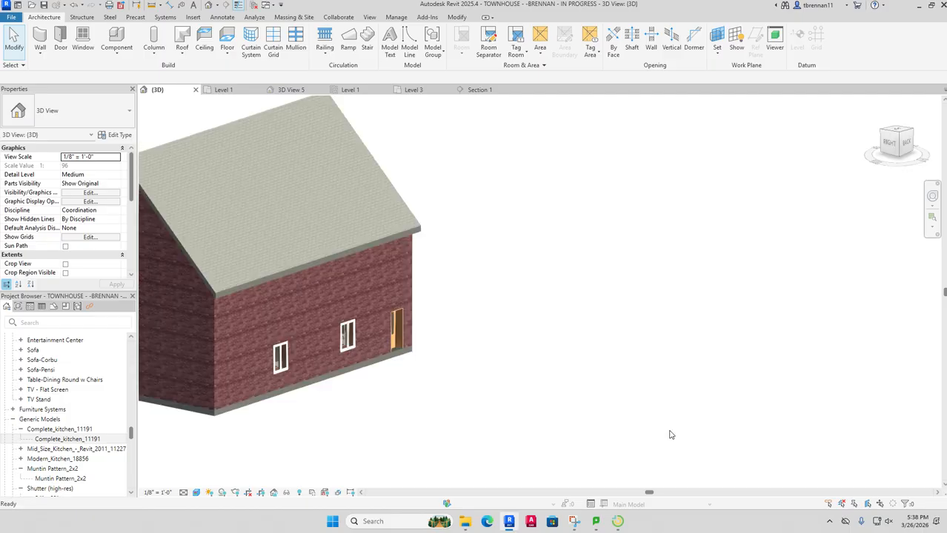
{"action": "left_click_drag", "start_coordinate": [386, 415], "coordinate": [384, 436]}
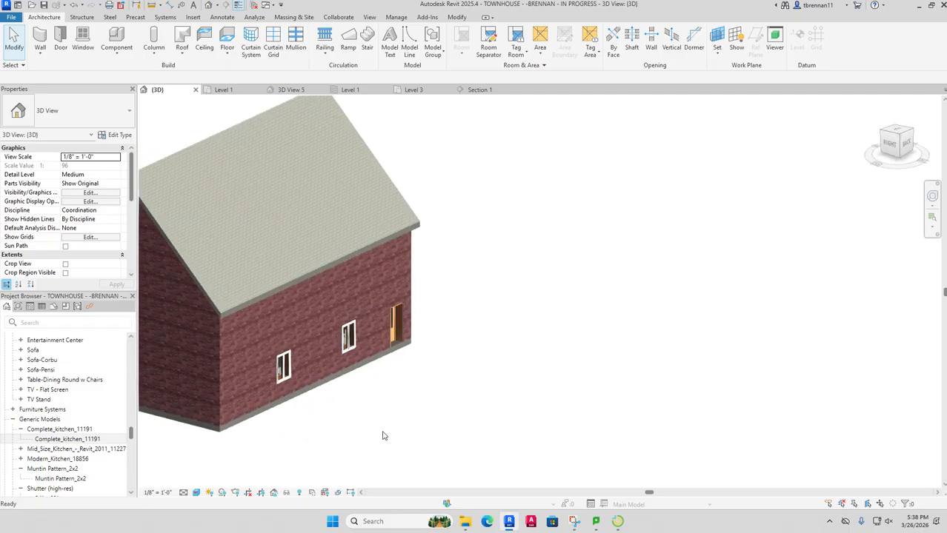
Step: On the Level 1 plan, mirror a copy of the upper unit's rear door about the party wall's centerline and save the project
{"action": "left_click", "coordinate": [222, 90]}
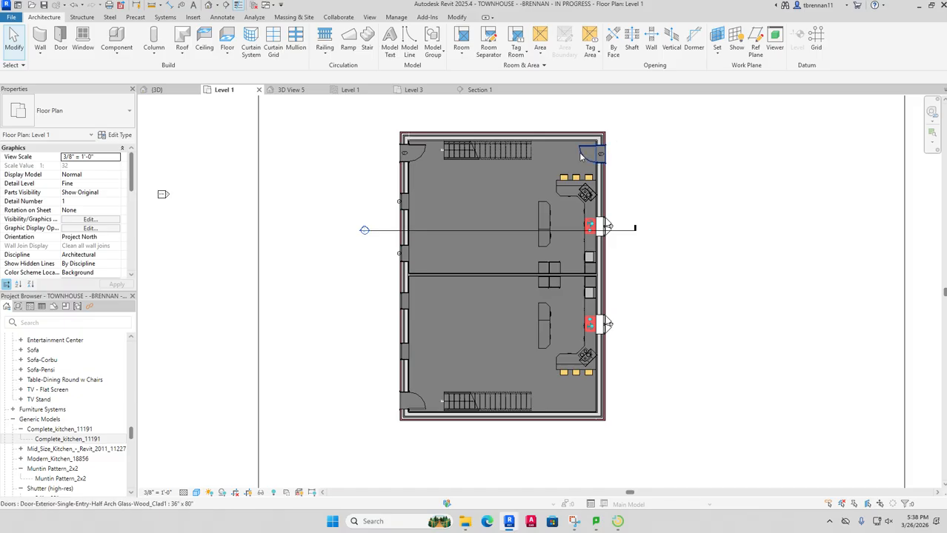
{"action": "left_click", "coordinate": [583, 155]}
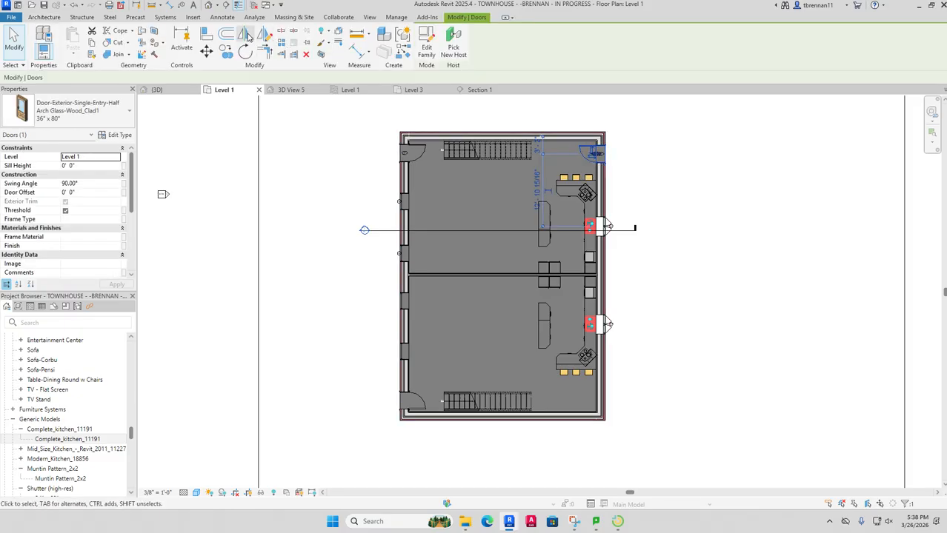
{"action": "key", "text": "Escape"}
{"action": "scroll", "coordinate": [599, 279], "scroll_direction": "up", "scroll_amount": 5}
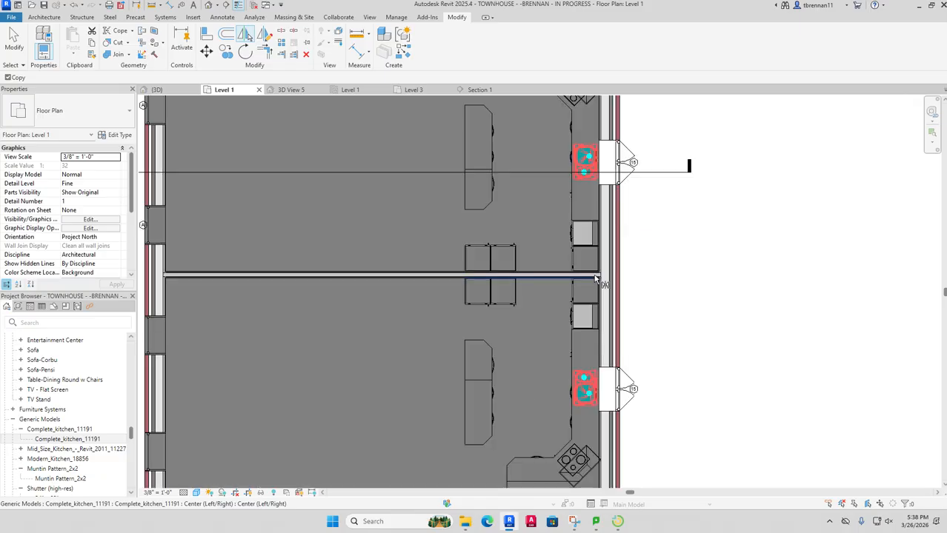
{"action": "left_click", "coordinate": [598, 279]}
{"action": "scroll", "coordinate": [690, 316], "scroll_direction": "down", "scroll_amount": 6}
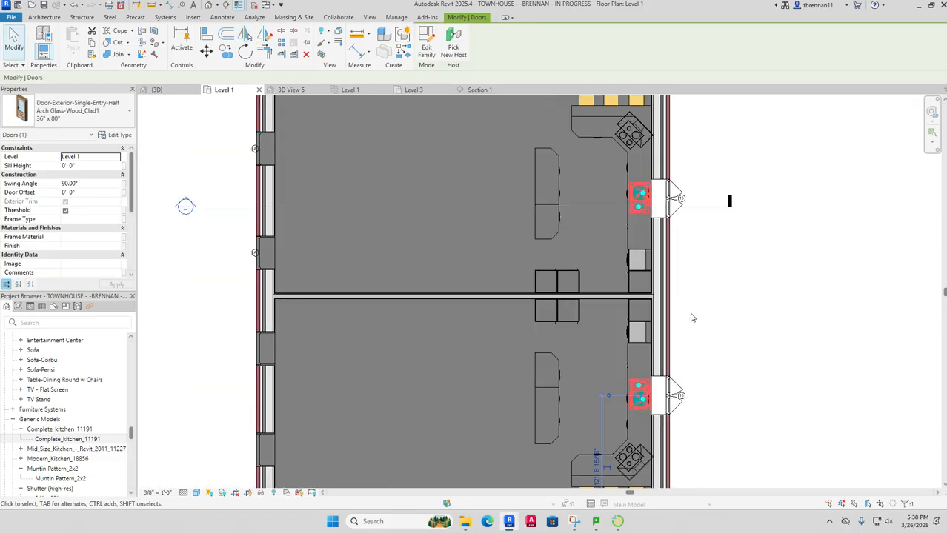
{"action": "left_click_drag", "start_coordinate": [696, 334], "coordinate": [664, 296]}
{"action": "left_click", "coordinate": [699, 340]}
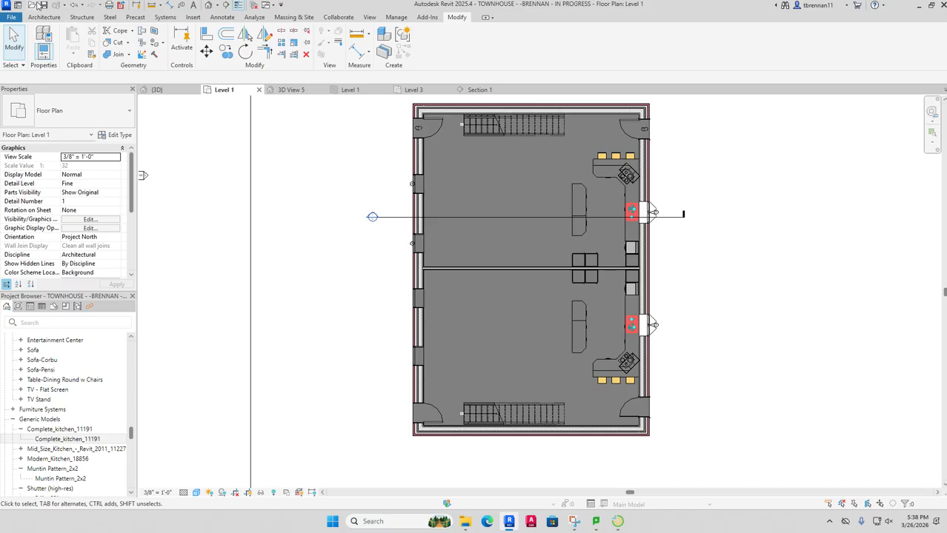
{"action": "left_click", "coordinate": [43, 5]}
Step: Switch to LanSchool Teacher Console and look over the progress on all the students' screens
{"action": "left_click", "coordinate": [618, 522]}
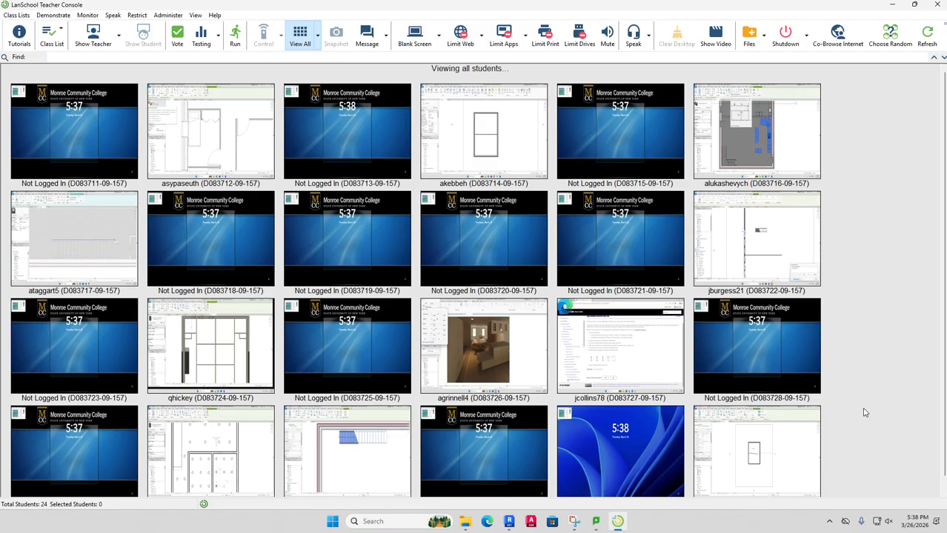
{"action": "scroll", "coordinate": [864, 413], "scroll_direction": "down", "scroll_amount": 1}
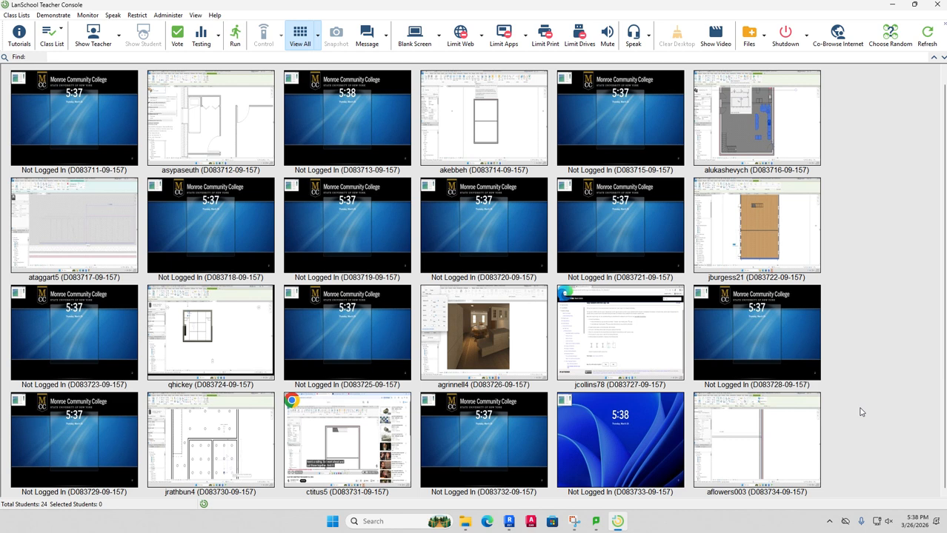
{"action": "scroll", "coordinate": [861, 412], "scroll_direction": "up", "scroll_amount": 1}
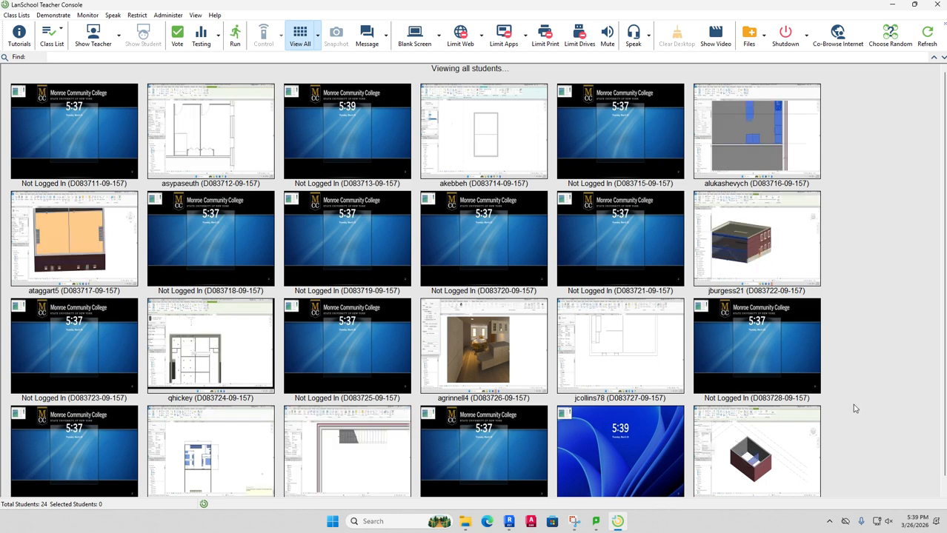
{"action": "scroll", "coordinate": [908, 420], "scroll_direction": "down", "scroll_amount": 1}
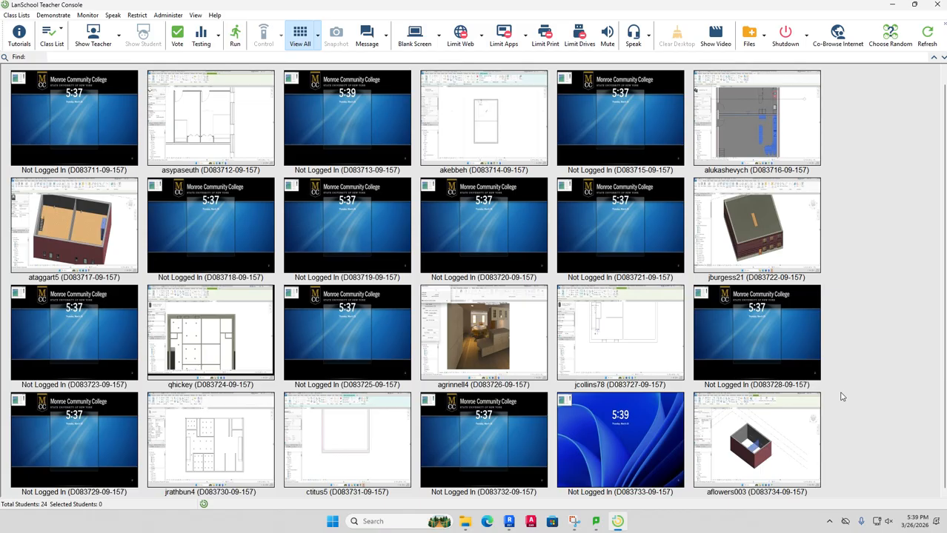
{"action": "left_click", "coordinate": [509, 522]}
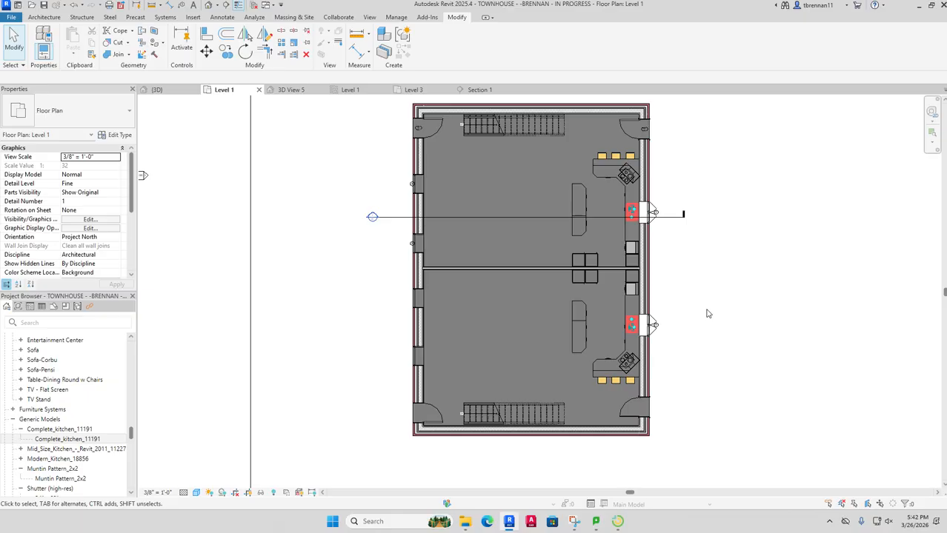
{"action": "left_click", "coordinate": [617, 522]}
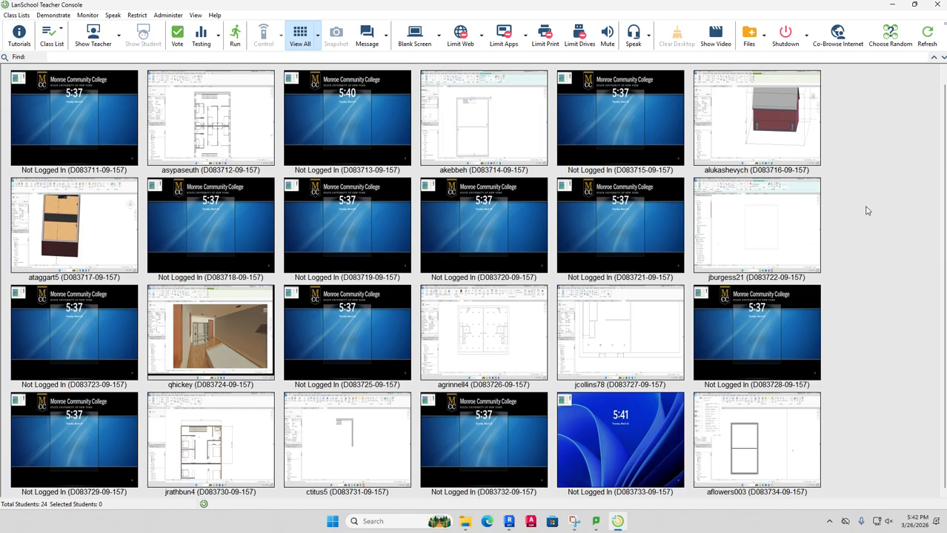
{"action": "double_click", "coordinate": [112, 242]}
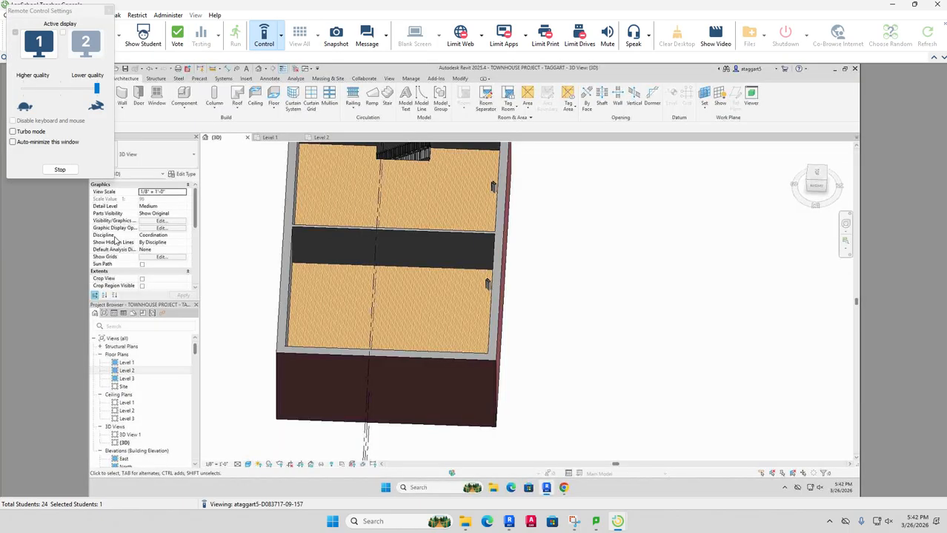
{"action": "left_click", "coordinate": [282, 38]}
{"action": "left_click", "coordinate": [288, 68]}
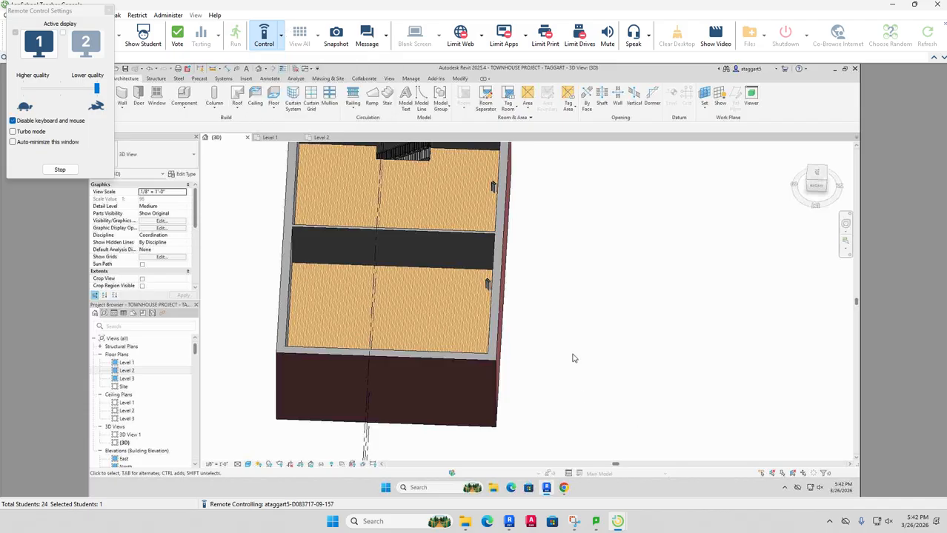
Step: Examine the student's townhouse model in the 3D view and the Level 1 and Level 2 floor plans
{"action": "left_click_drag", "start_coordinate": [573, 358], "coordinate": [595, 314]}
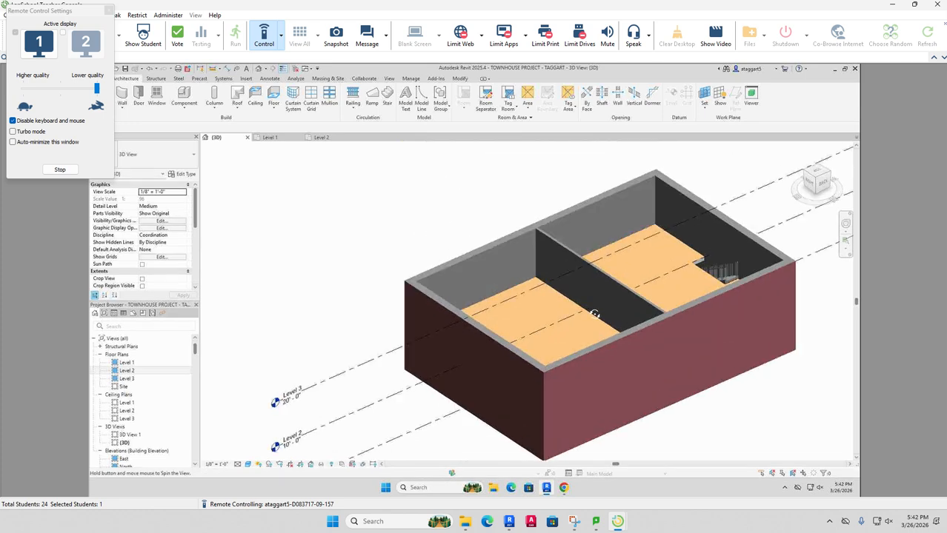
{"action": "left_click", "coordinate": [270, 137]}
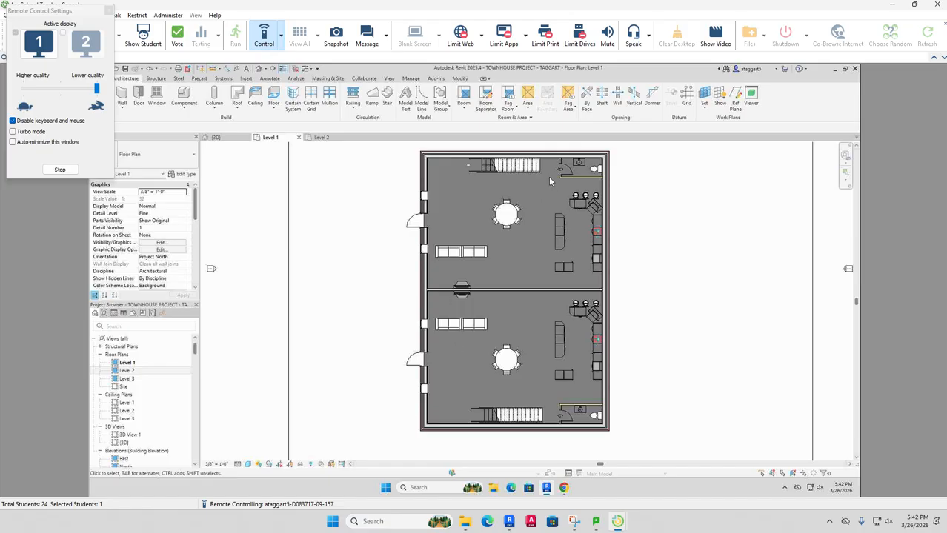
{"action": "left_click", "coordinate": [320, 142]}
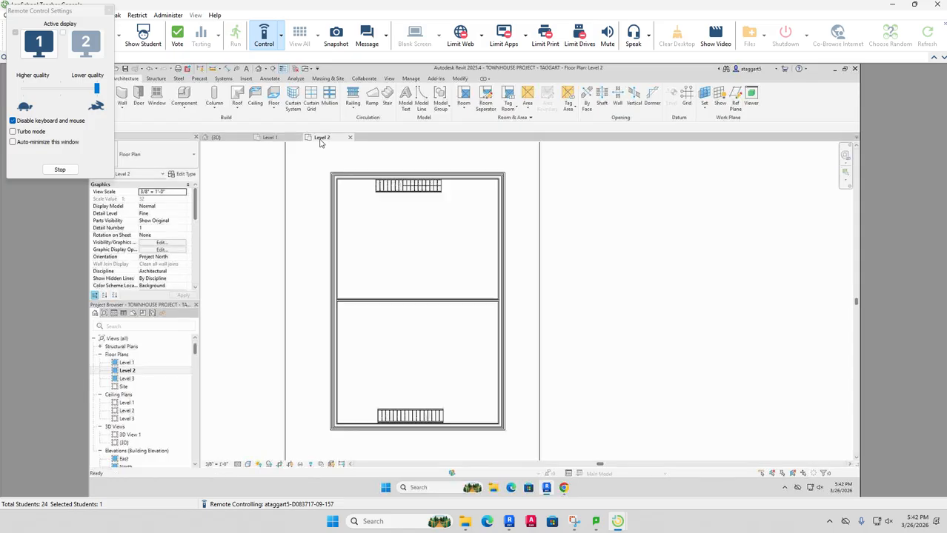
{"action": "left_click", "coordinate": [215, 138]}
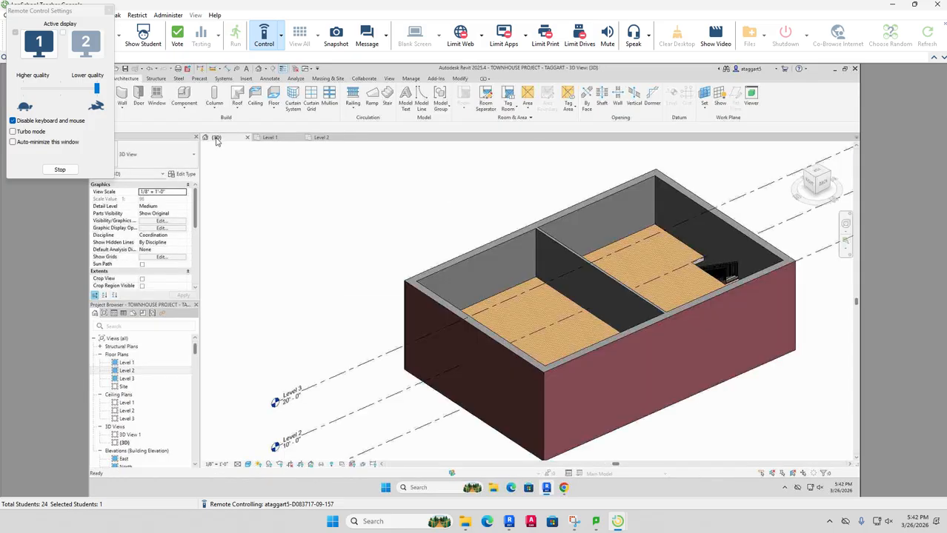
{"action": "left_click_drag", "start_coordinate": [657, 399], "coordinate": [469, 327]}
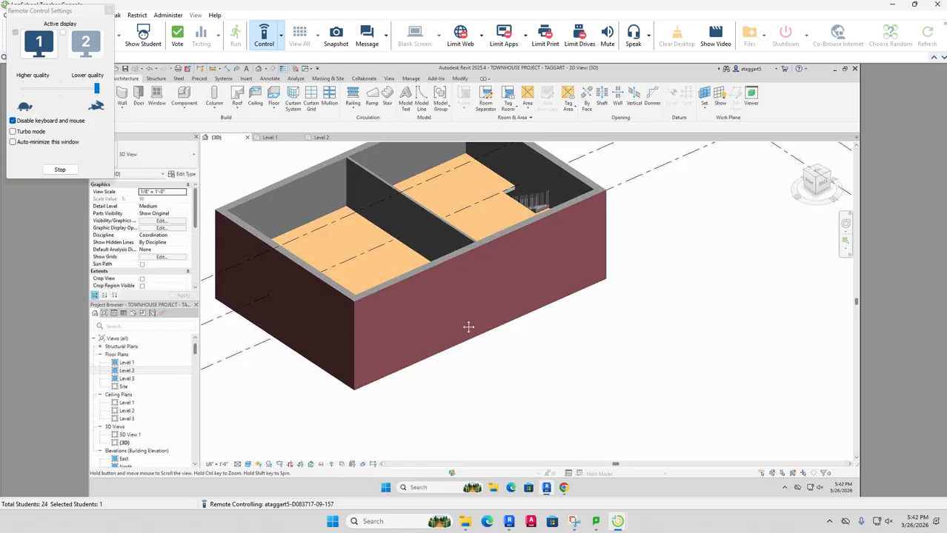
Step: On the student's Level 1 plan, place a camera in the upper unit's front corner by the party wall, aimed at the staircase
{"action": "double_click", "coordinate": [126, 363]}
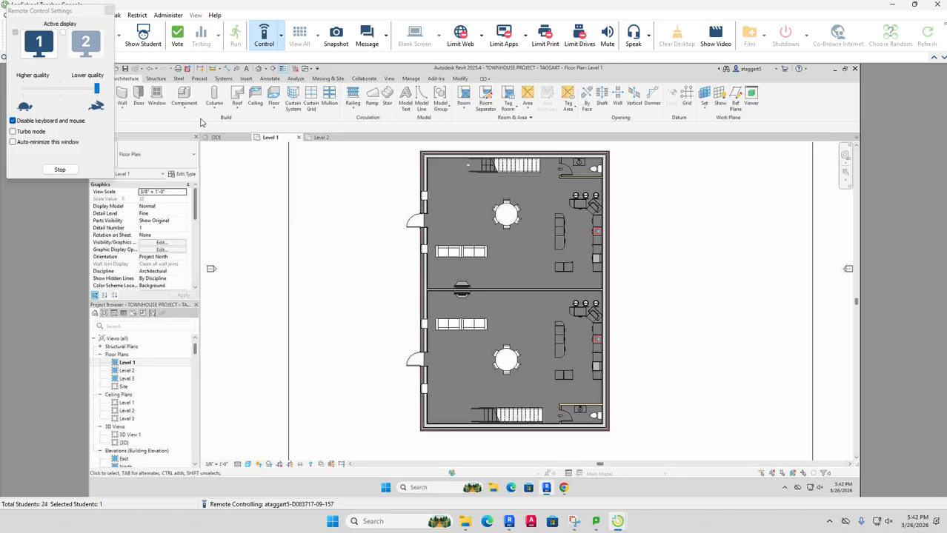
{"action": "left_click", "coordinate": [264, 69]}
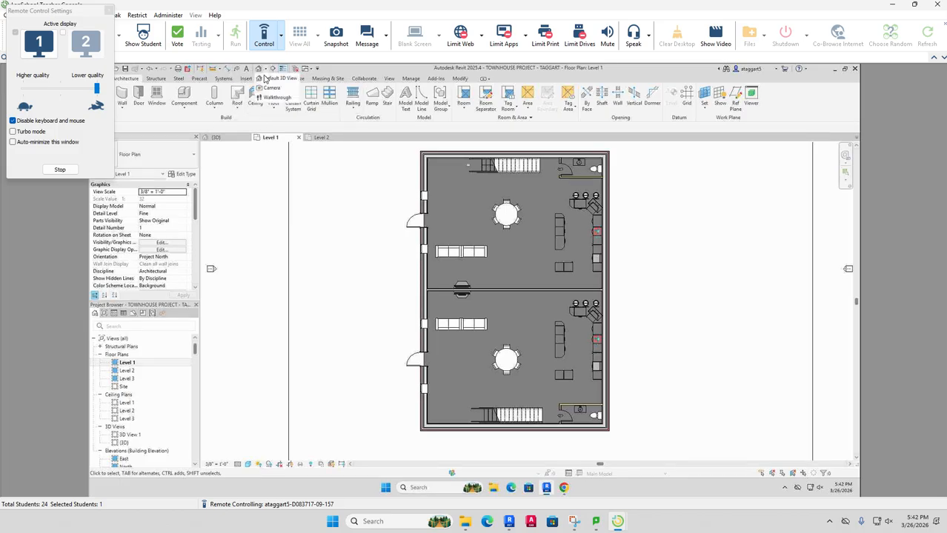
{"action": "left_click", "coordinate": [271, 87]}
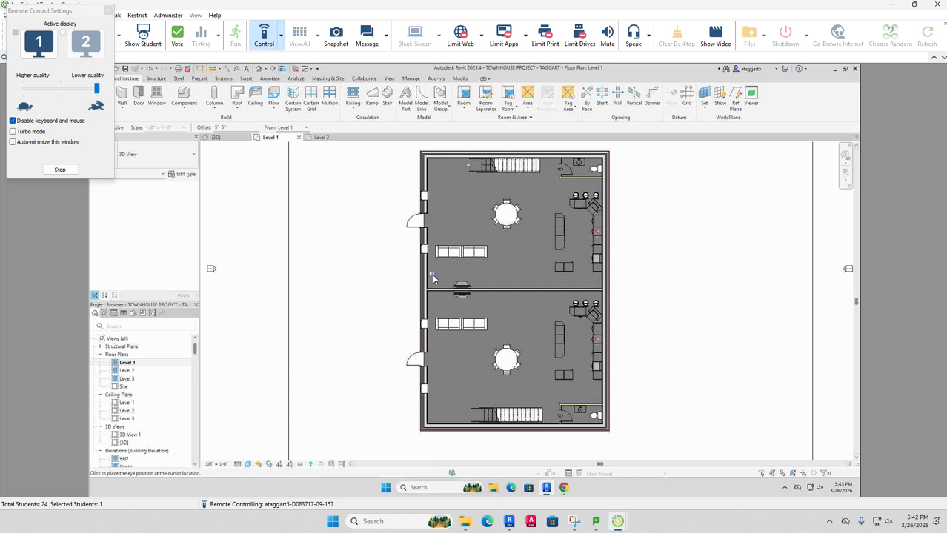
{"action": "left_click", "coordinate": [432, 277]}
{"action": "left_click", "coordinate": [506, 161]}
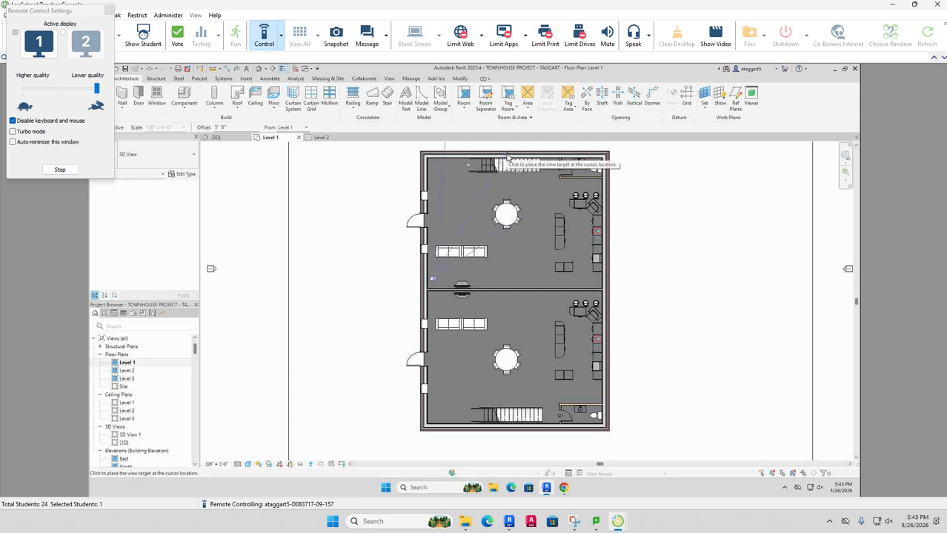
Step: Set the new interior camera view of the staircase to the Realistic visual style
{"action": "scroll", "coordinate": [576, 247], "scroll_direction": "down", "scroll_amount": 2}
{"action": "left_click_drag", "start_coordinate": [565, 260], "coordinate": [545, 203]}
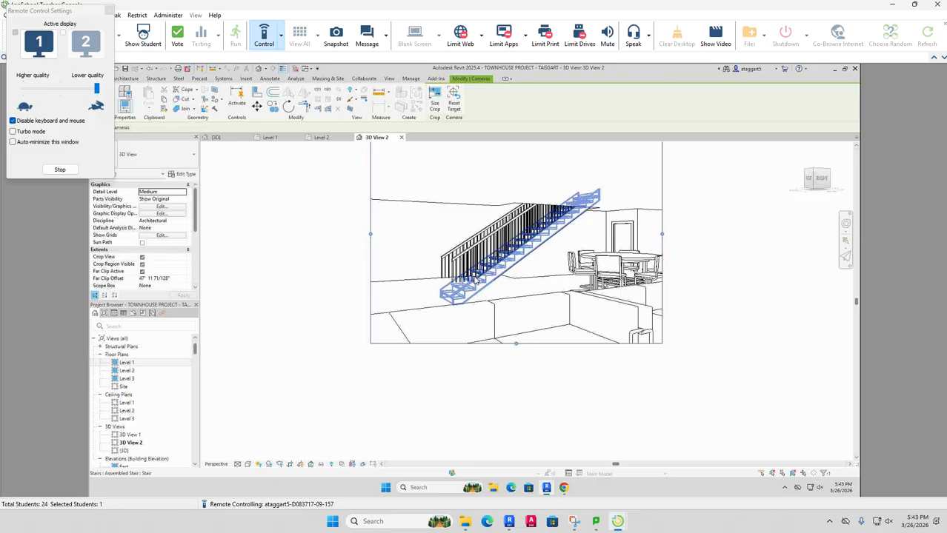
{"action": "left_click", "coordinate": [249, 464]}
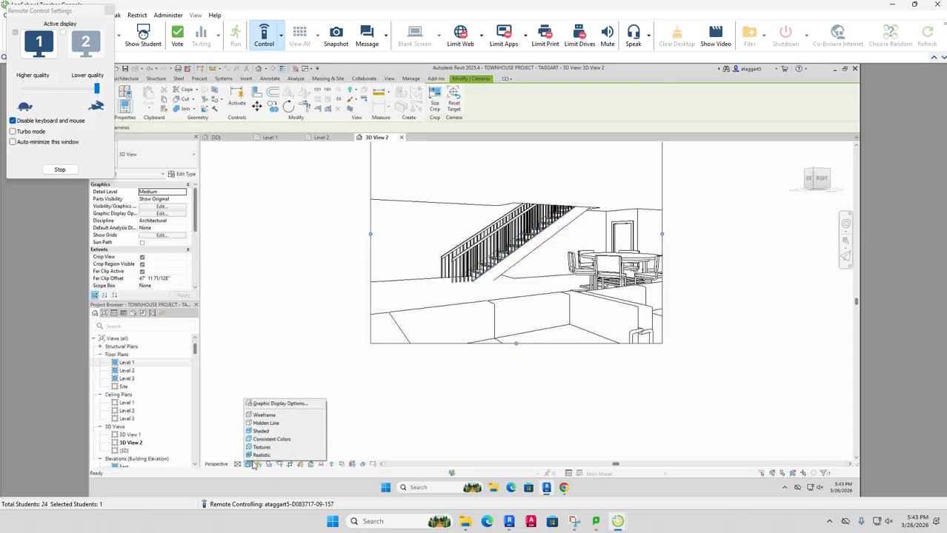
{"action": "left_click", "coordinate": [261, 455]}
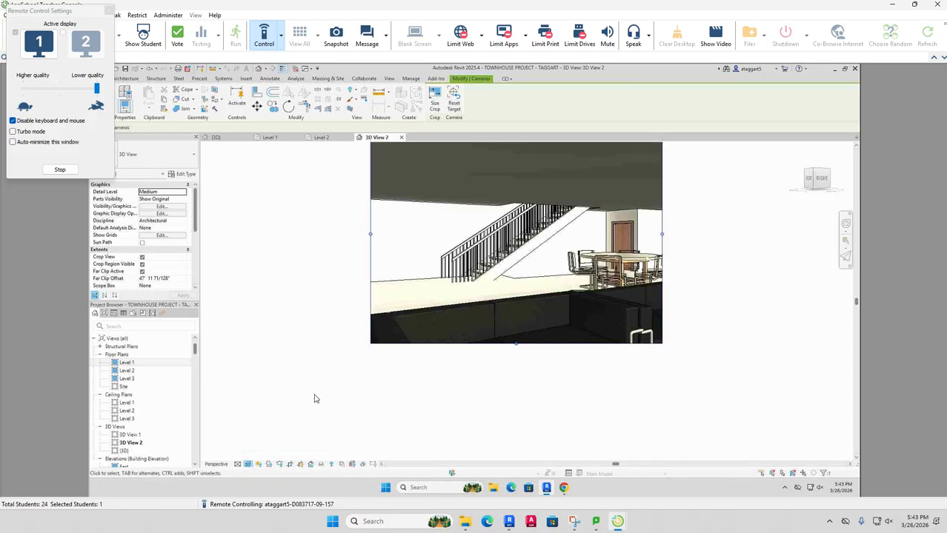
Step: Inspect the staircase and the Level 1 floor in the camera view by checking each one's properties
{"action": "left_click", "coordinate": [517, 269]}
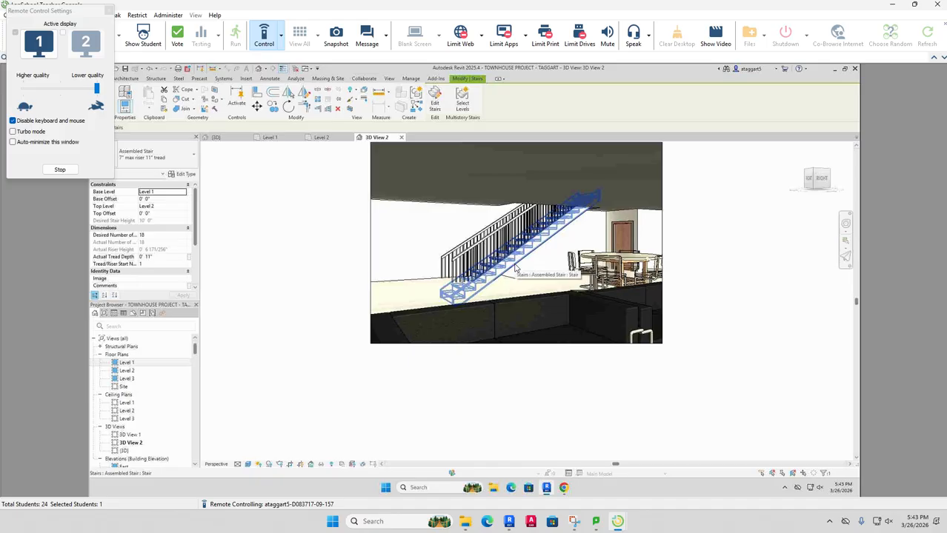
{"action": "key", "text": "Delete"}
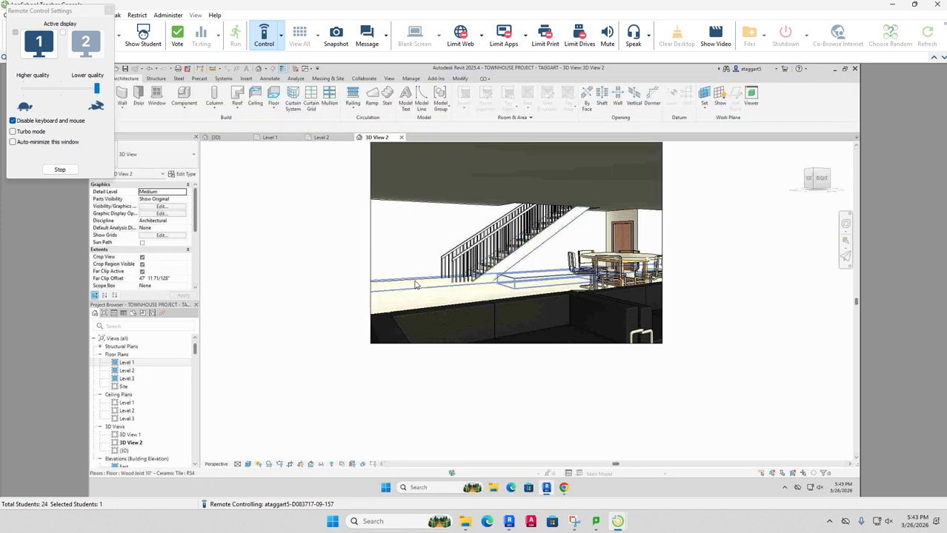
{"action": "left_click", "coordinate": [416, 285]}
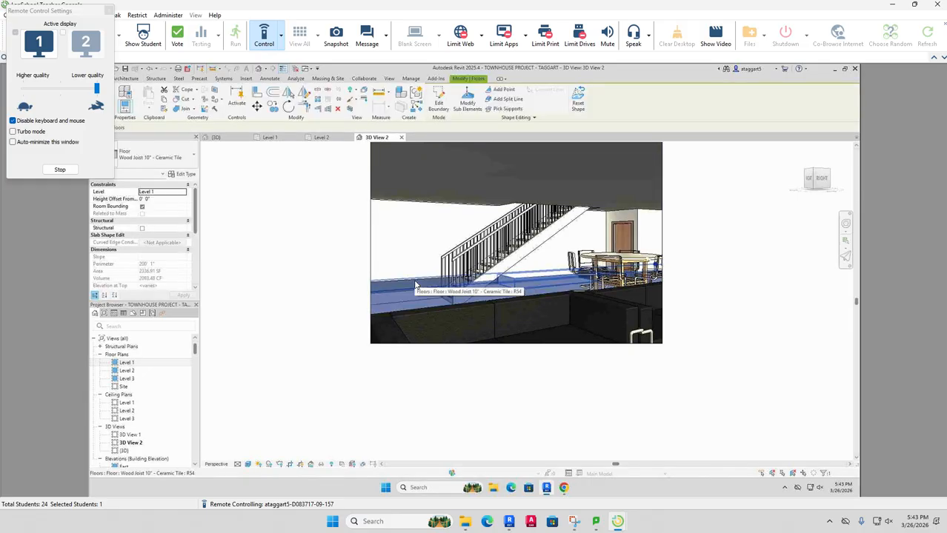
{"action": "left_click", "coordinate": [246, 279]}
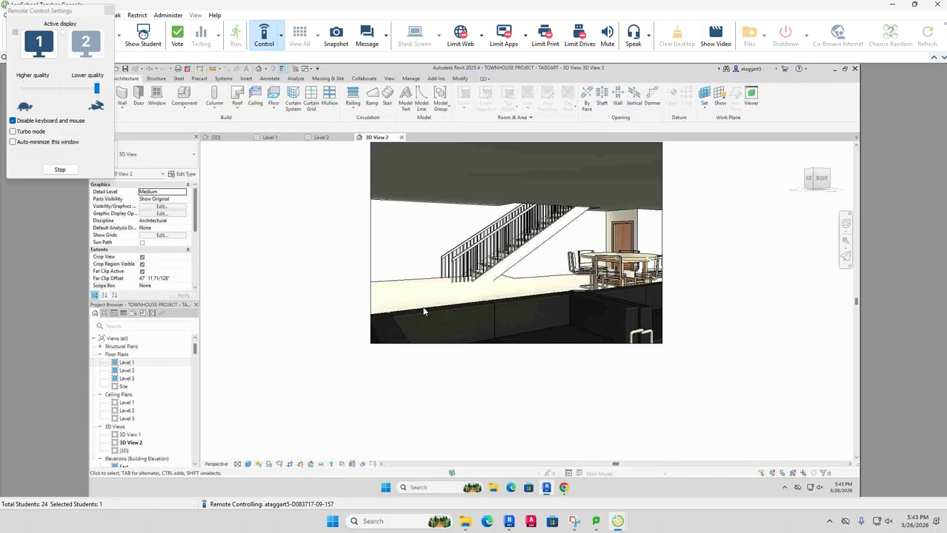
Step: Enlarge the camera view's crop region downward and to both sides to take in the sofas, kitchen and front windows
{"action": "scroll", "coordinate": [488, 424], "scroll_direction": "down", "scroll_amount": 2}
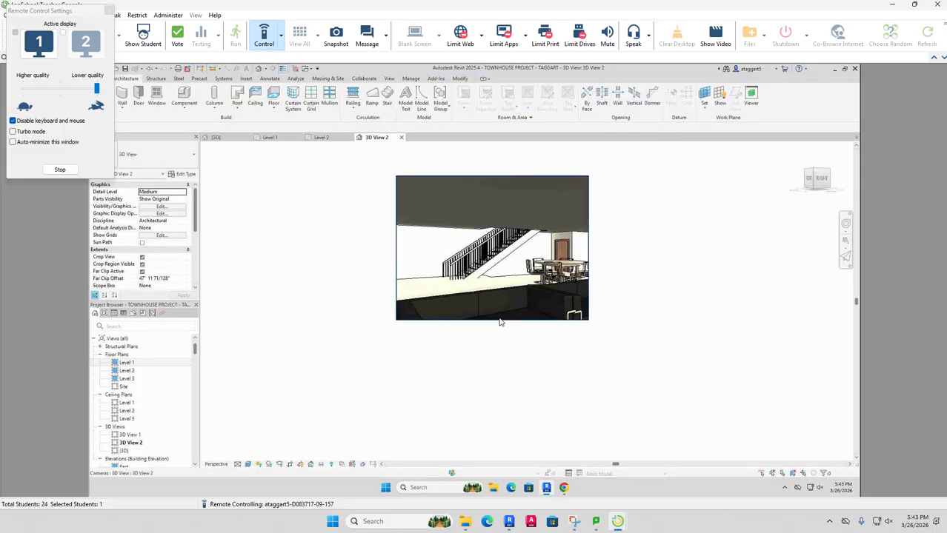
{"action": "left_click", "coordinate": [500, 320]}
{"action": "left_click_drag", "start_coordinate": [492, 320], "coordinate": [490, 404]}
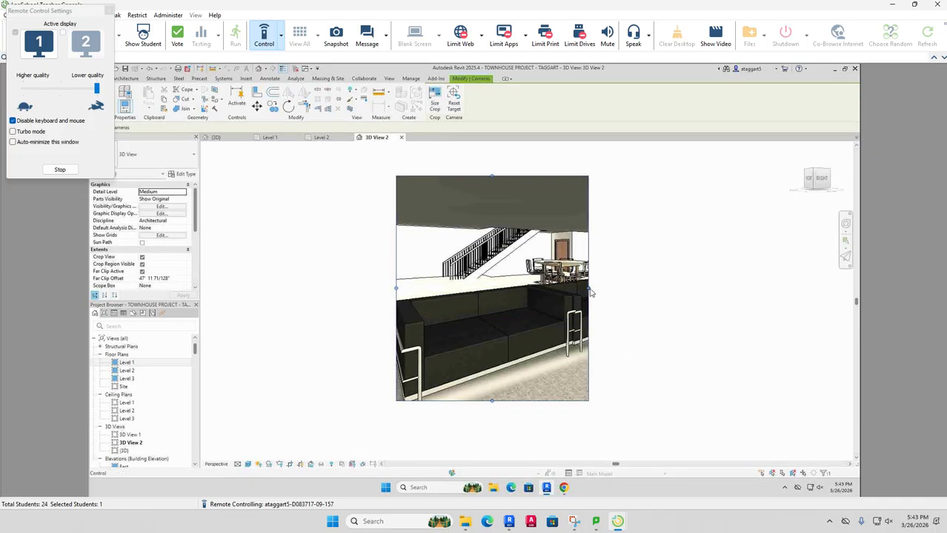
{"action": "left_click_drag", "start_coordinate": [588, 287], "coordinate": [682, 293]}
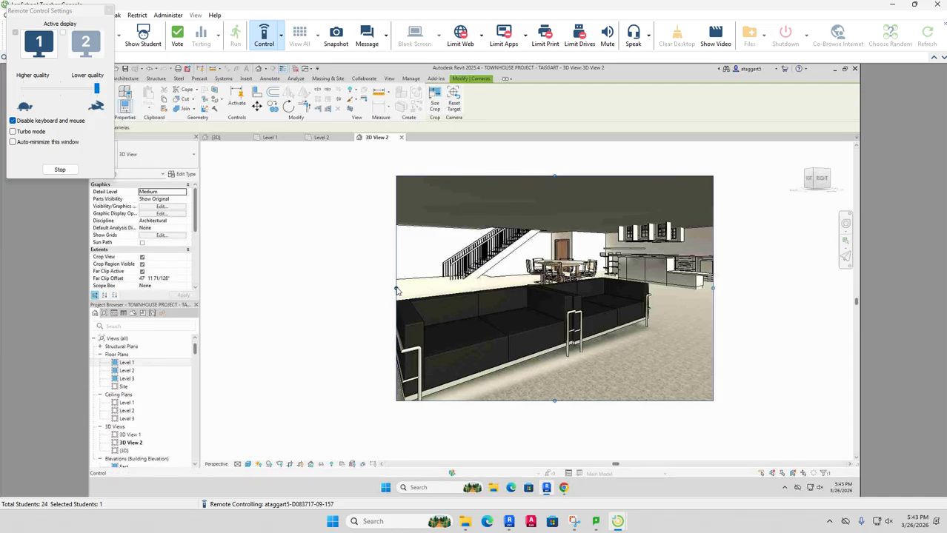
{"action": "left_click_drag", "start_coordinate": [396, 288], "coordinate": [288, 297]}
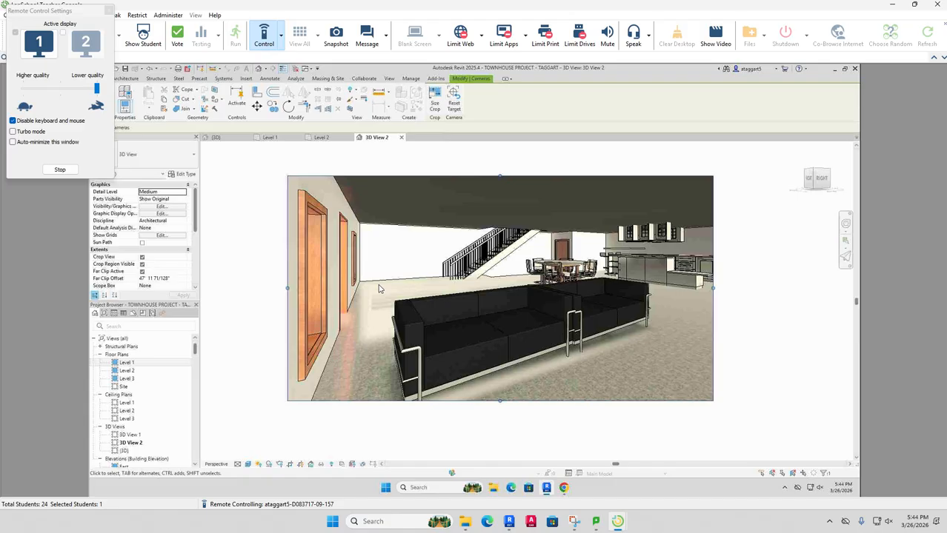
Step: Examine the upper unit's staircase on the Level 1 plan and in its edit mode, leaving without changes
{"action": "left_click", "coordinate": [270, 137]}
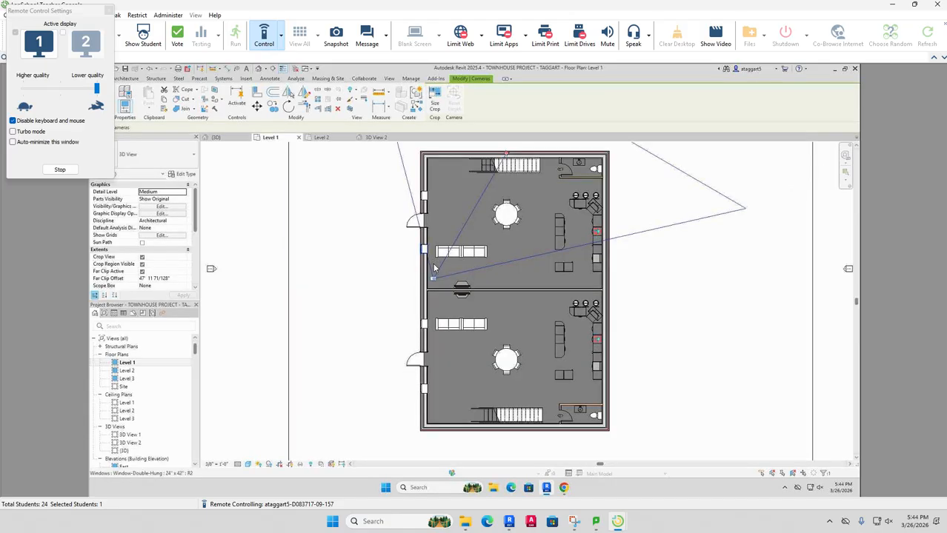
{"action": "left_click", "coordinate": [710, 306]}
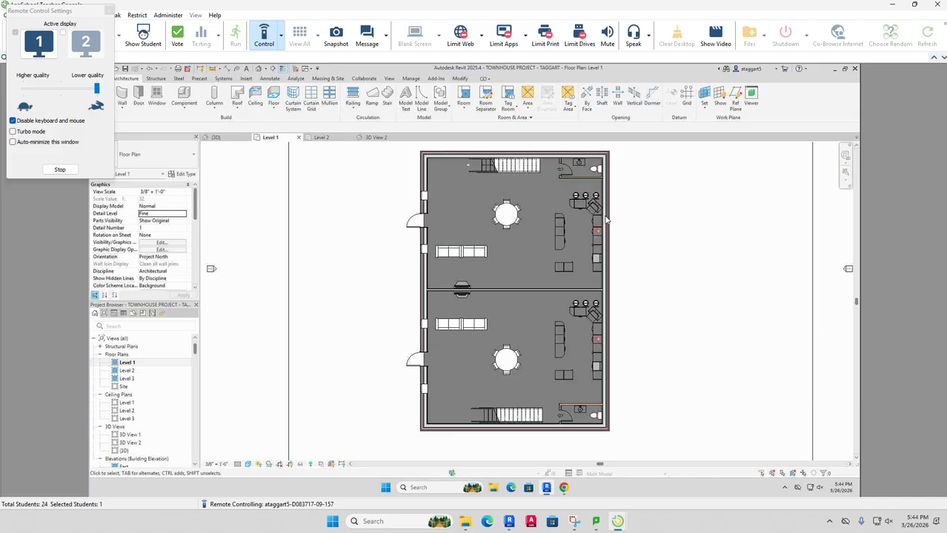
{"action": "left_click", "coordinate": [517, 169]}
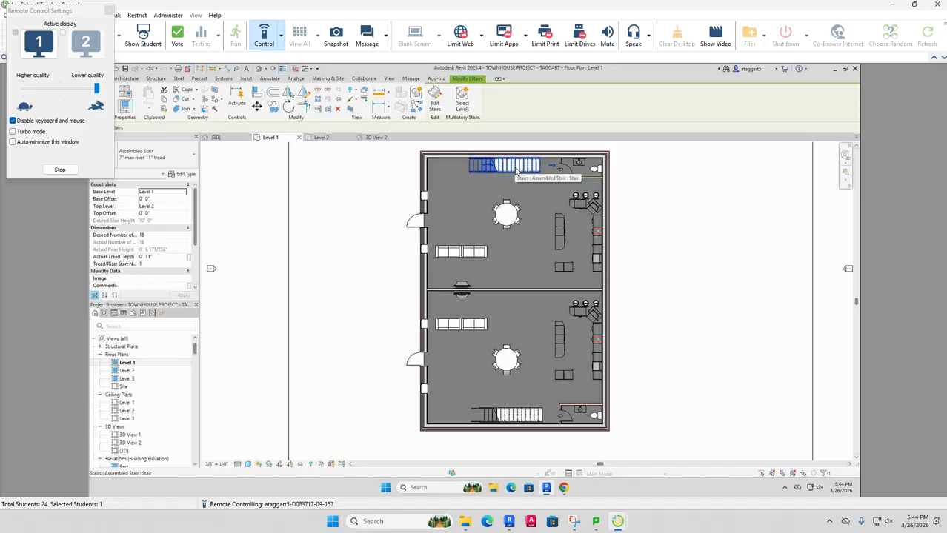
{"action": "double_click", "coordinate": [517, 169]}
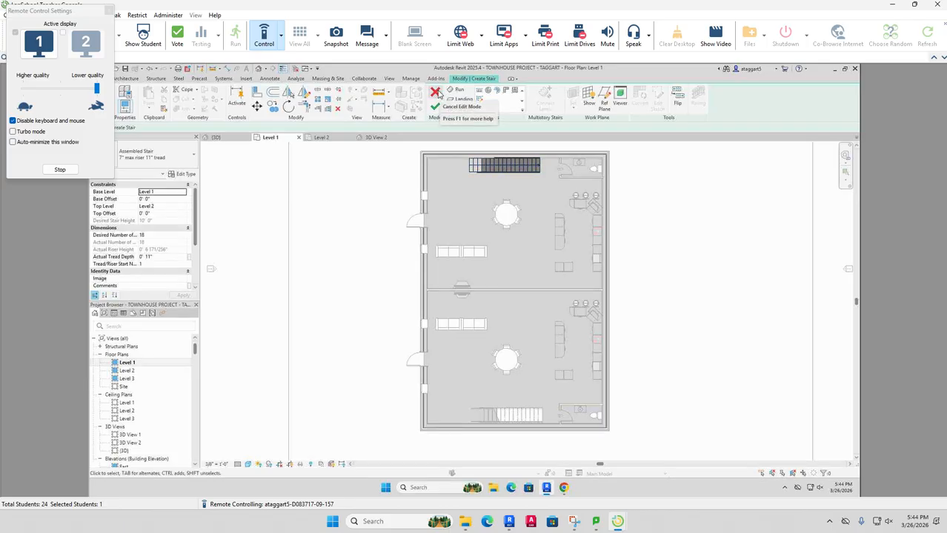
{"action": "left_click", "coordinate": [436, 93]}
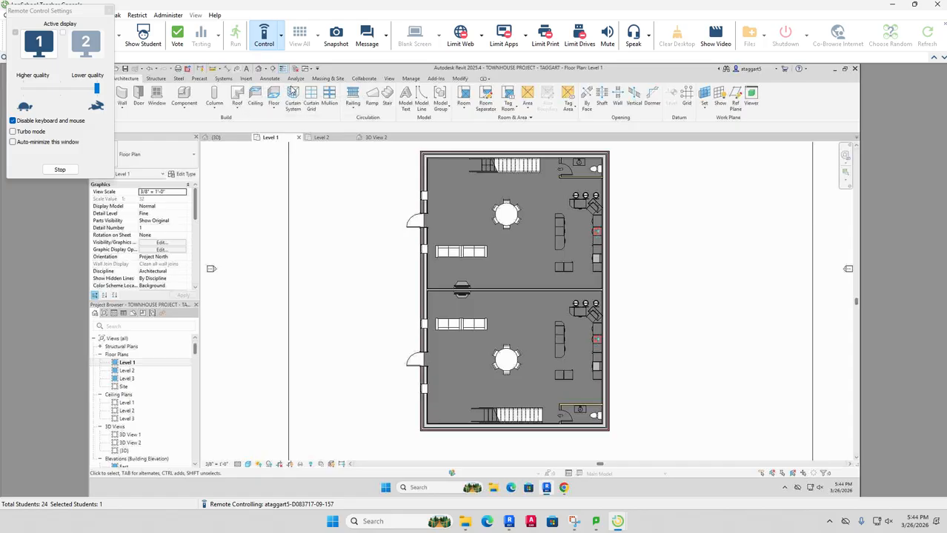
Step: Draw a horizontal Wall Section line through the upper unit between the sofas and the party wall, extending past the front and rear walls
{"action": "left_click", "coordinate": [294, 69]}
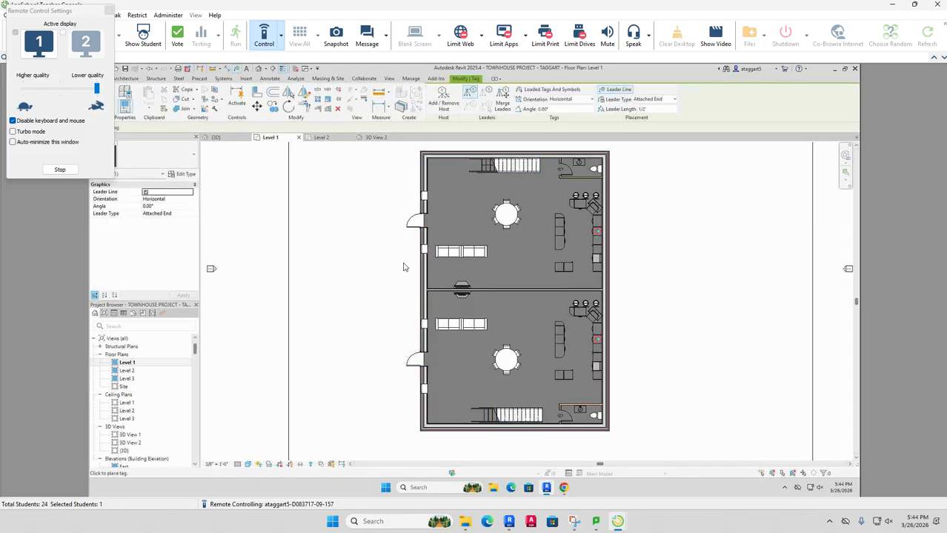
{"action": "left_click", "coordinate": [282, 68]}
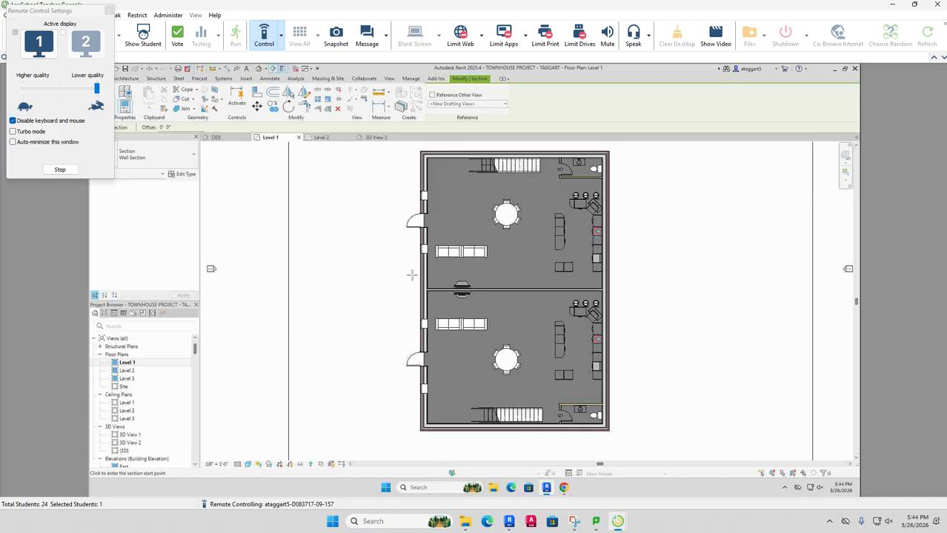
{"action": "left_click", "coordinate": [406, 268]}
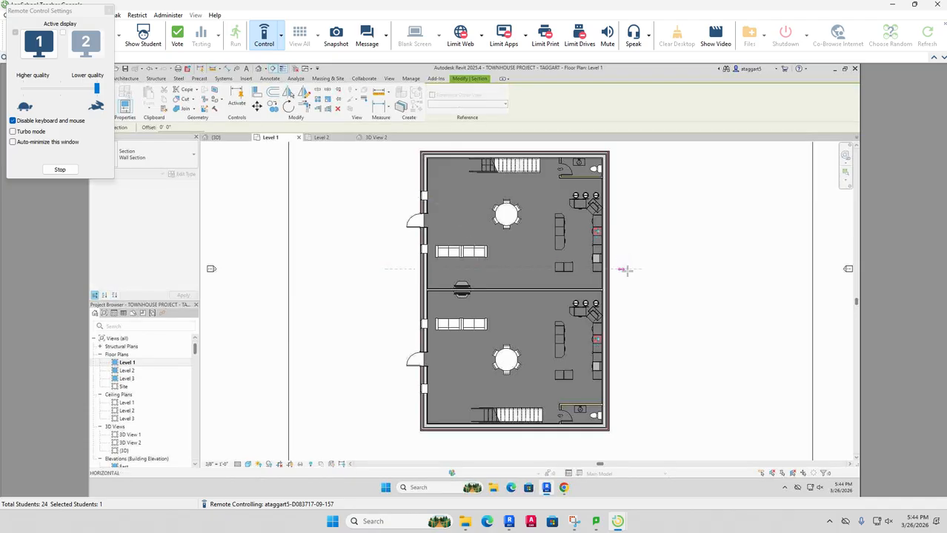
{"action": "left_click", "coordinate": [626, 271]}
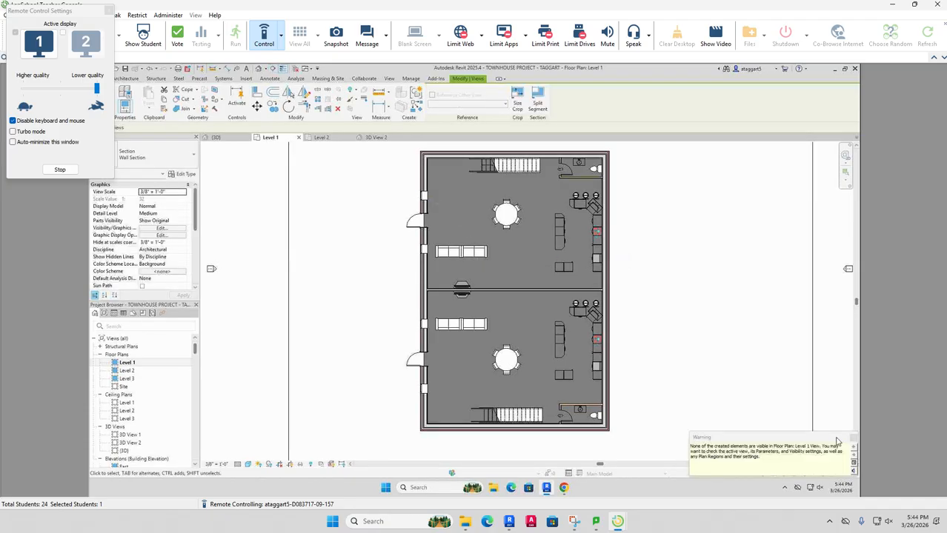
{"action": "left_click", "coordinate": [853, 438]}
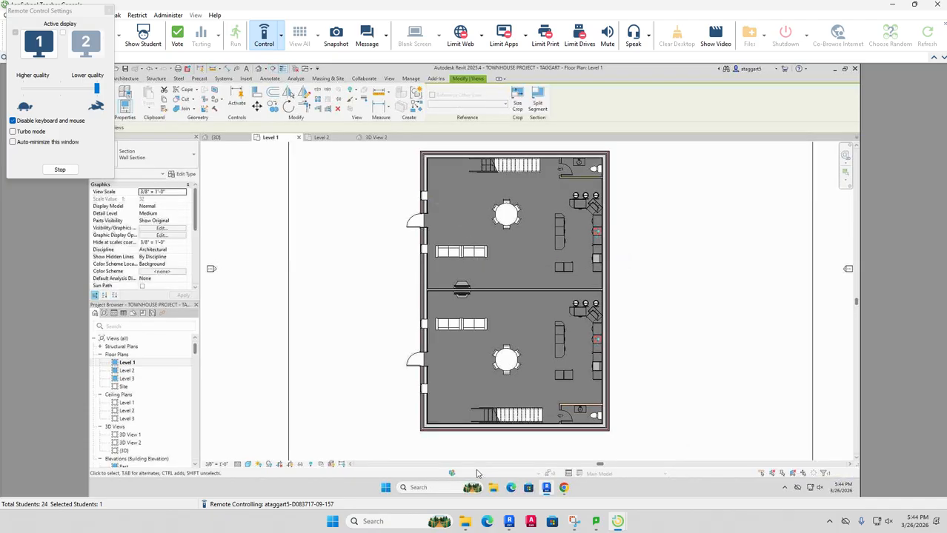
Step: Reveal the hidden elements on the Level 1 plan and open the view of the new section
{"action": "left_click", "coordinate": [310, 464]}
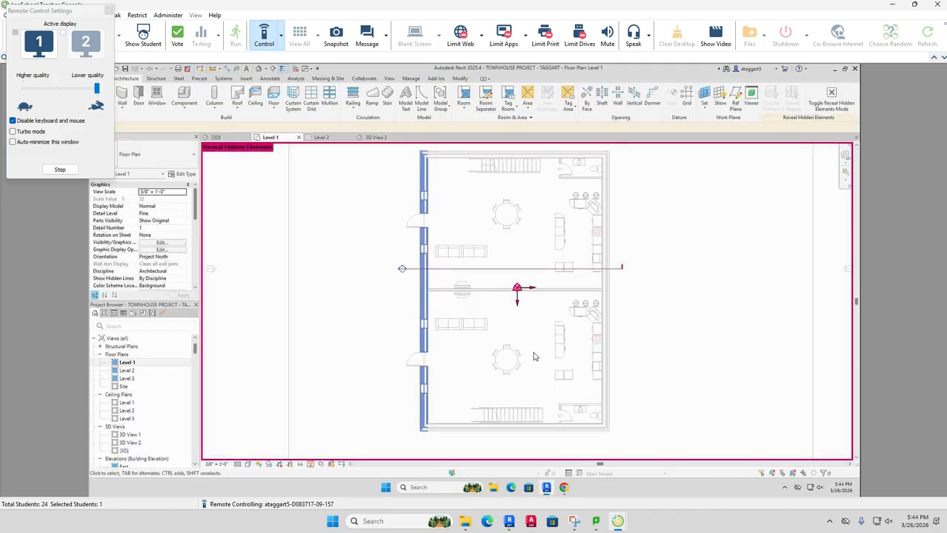
{"action": "double_click", "coordinate": [401, 269]}
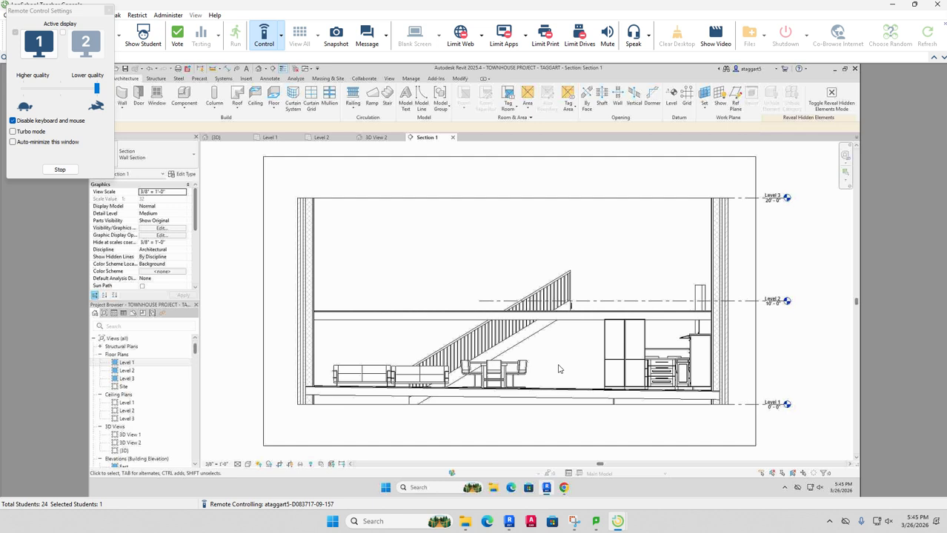
{"action": "left_click_drag", "start_coordinate": [559, 369], "coordinate": [556, 323]}
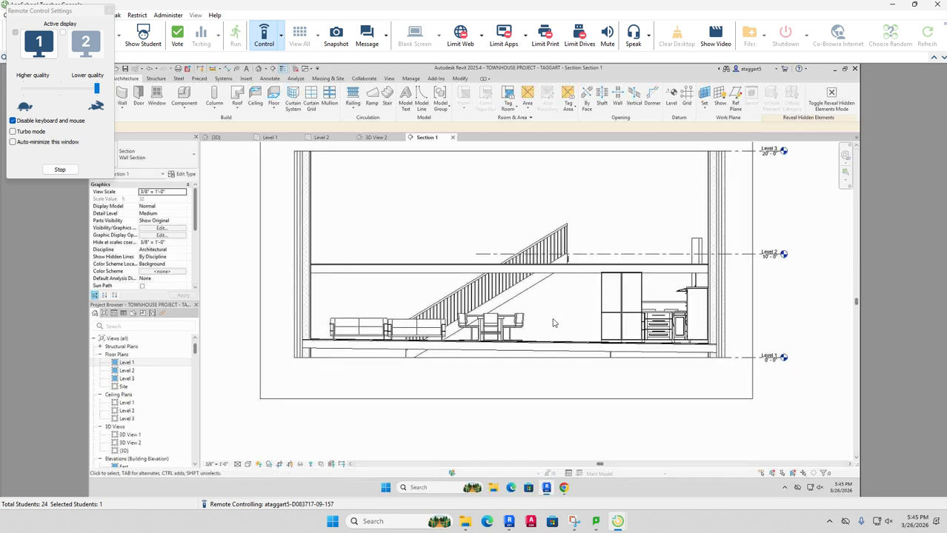
Step: Change the type of the sloping Level 1 floor in the section view to Generic - 12"
{"action": "left_click", "coordinate": [453, 347]}
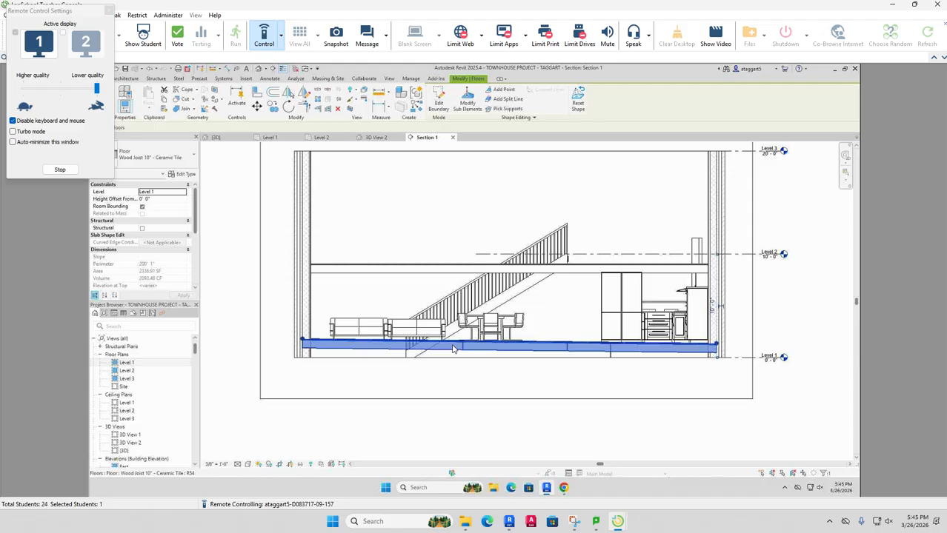
{"action": "left_click", "coordinate": [194, 157]}
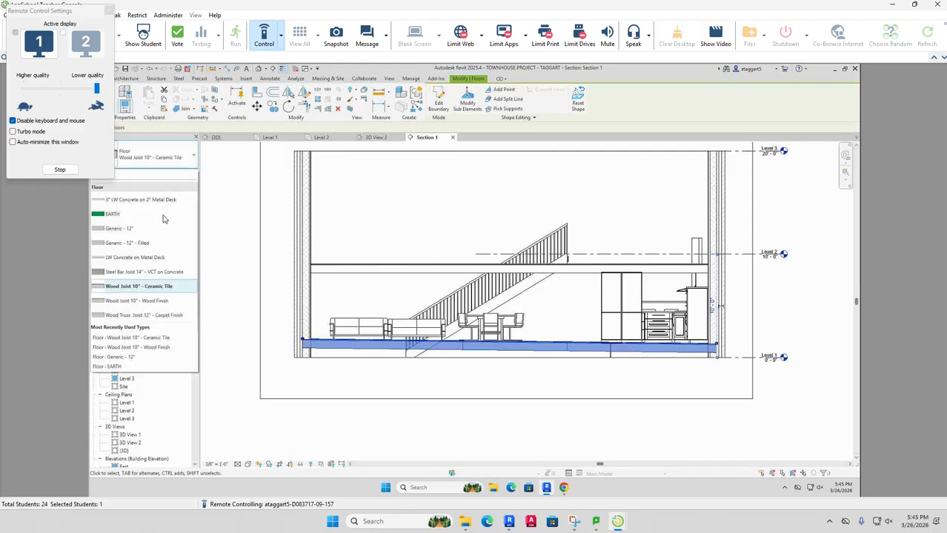
{"action": "left_click", "coordinate": [129, 229]}
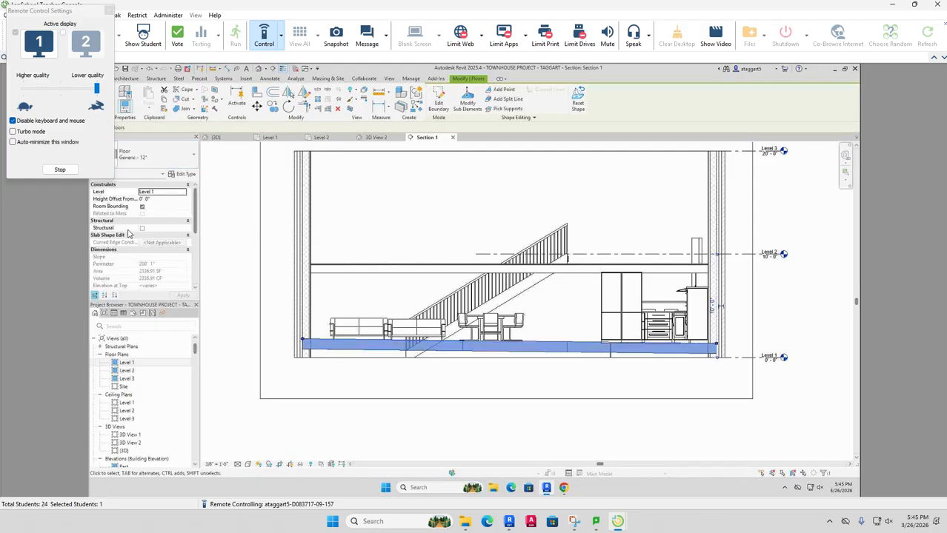
{"action": "left_click", "coordinate": [394, 412]}
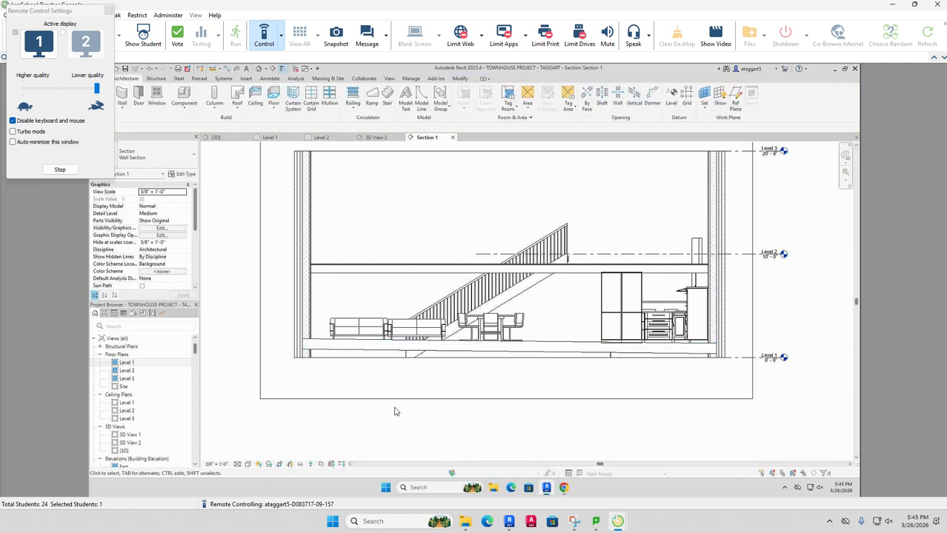
Step: Delete the sloping Level 1 floor in the section view
{"action": "scroll", "coordinate": [394, 412], "scroll_direction": "up", "scroll_amount": 2}
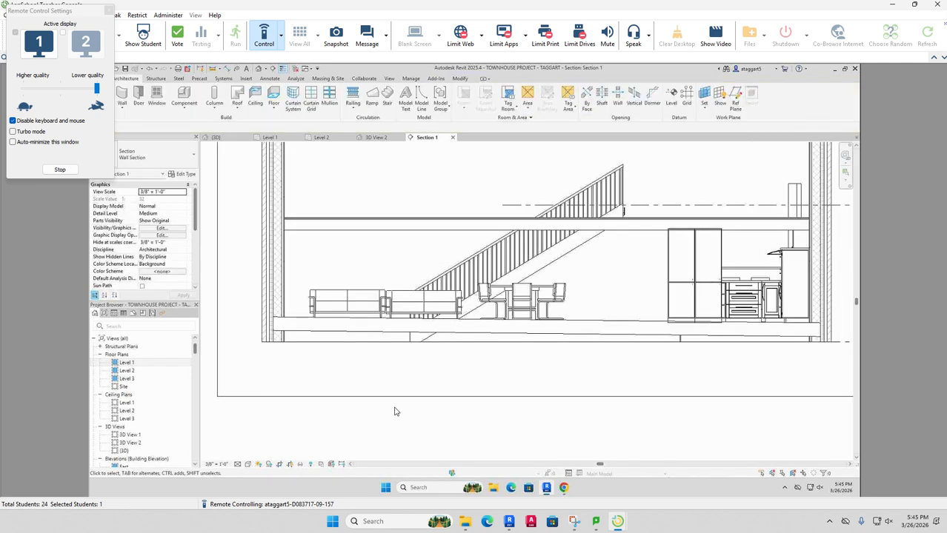
{"action": "left_click", "coordinate": [394, 334]}
{"action": "key", "text": "Delete"}
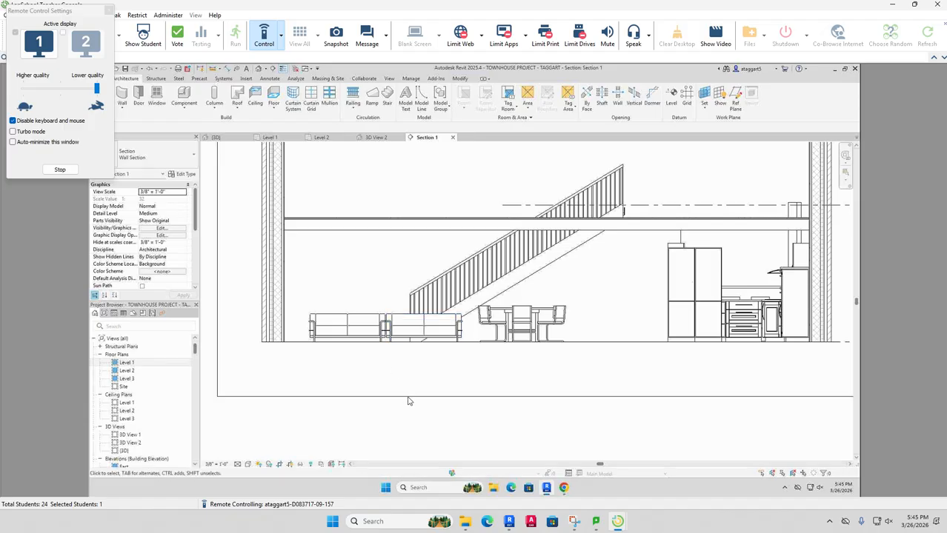
{"action": "scroll", "coordinate": [457, 442], "scroll_direction": "down", "scroll_amount": 4}
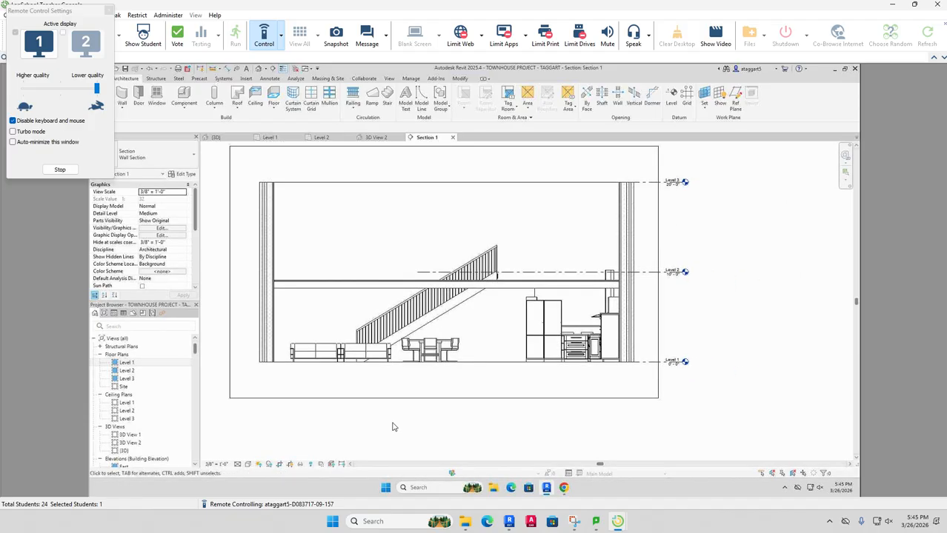
Step: Return to the Level 1 plan and turn off the display of hidden elements
{"action": "left_click", "coordinate": [269, 137]}
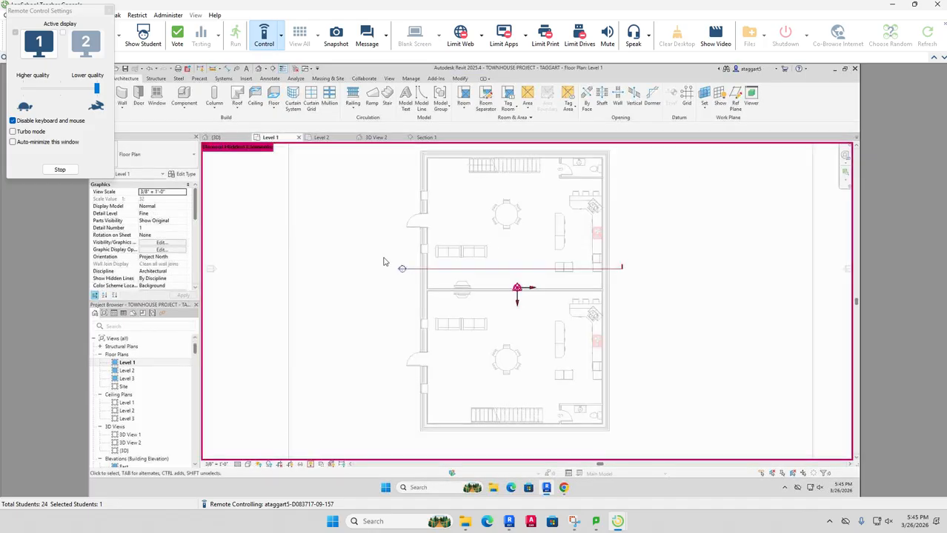
{"action": "left_click", "coordinate": [309, 464]}
{"action": "left_click_drag", "start_coordinate": [641, 321], "coordinate": [605, 338]}
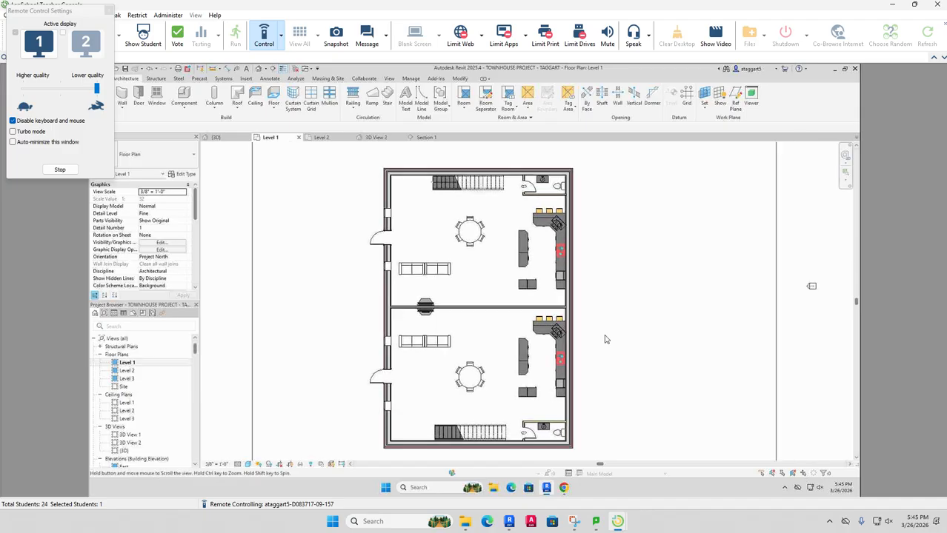
Step: Start a new architectural floor on Level 1 with type Wood Joist 10" - Ceramic Tile and a height offset of 0
{"action": "left_click", "coordinate": [275, 109]}
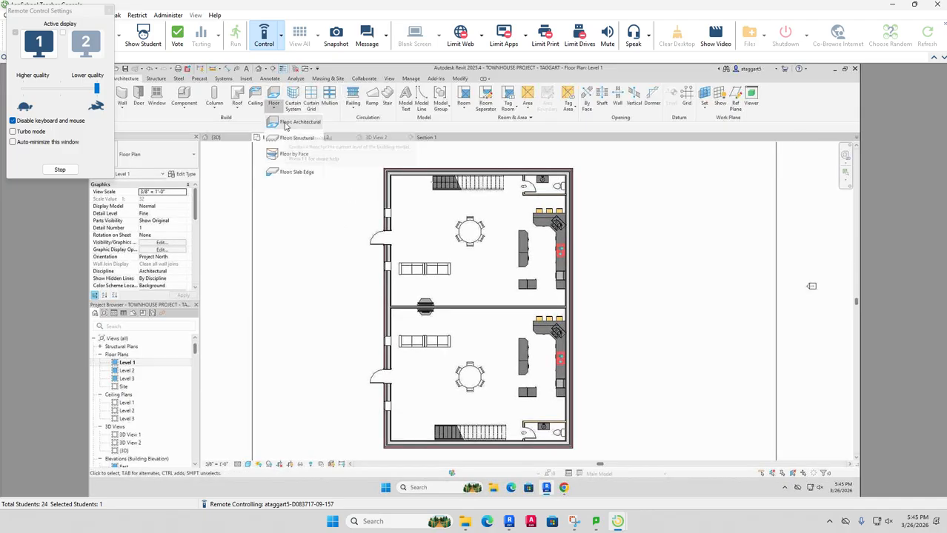
{"action": "left_click", "coordinate": [281, 121]}
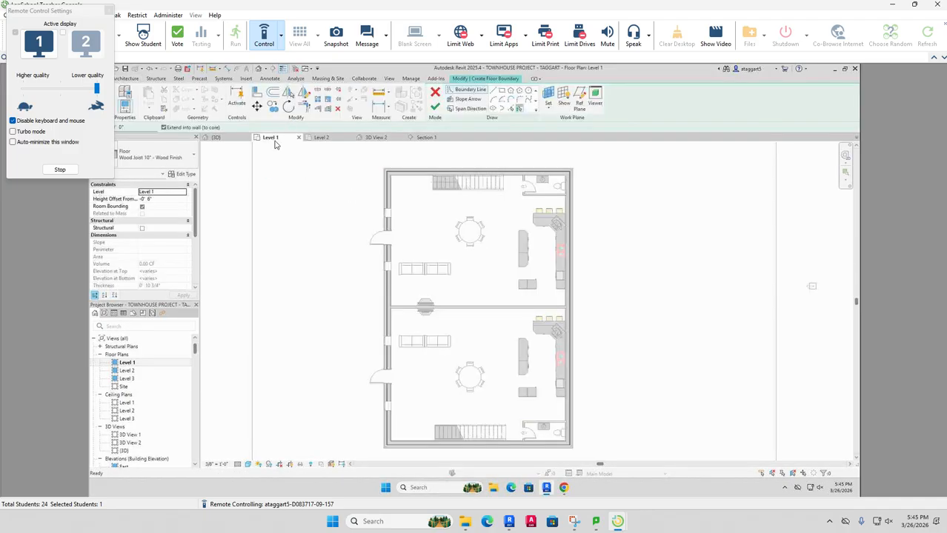
{"action": "left_click", "coordinate": [193, 157]}
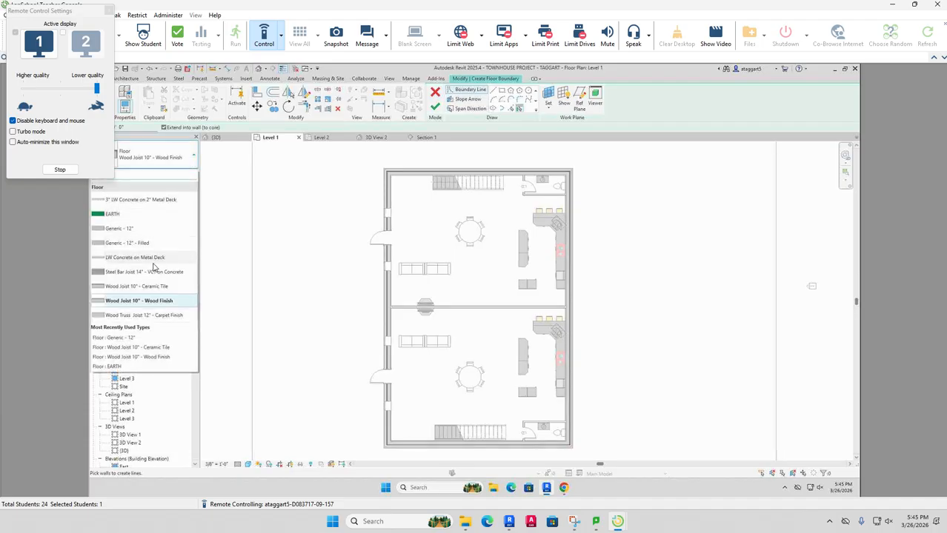
{"action": "left_click", "coordinate": [149, 286]}
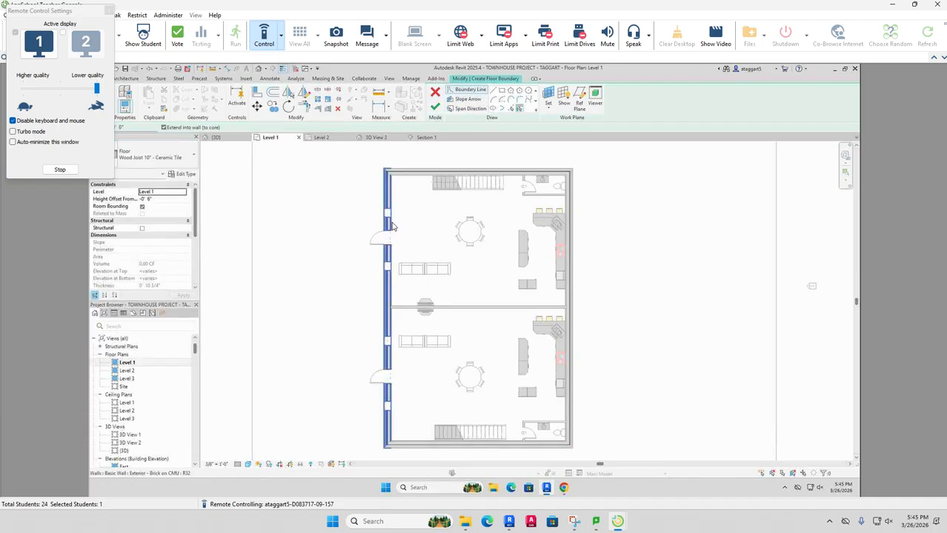
{"action": "left_click", "coordinate": [172, 197]}
{"action": "type", "text": "0"}
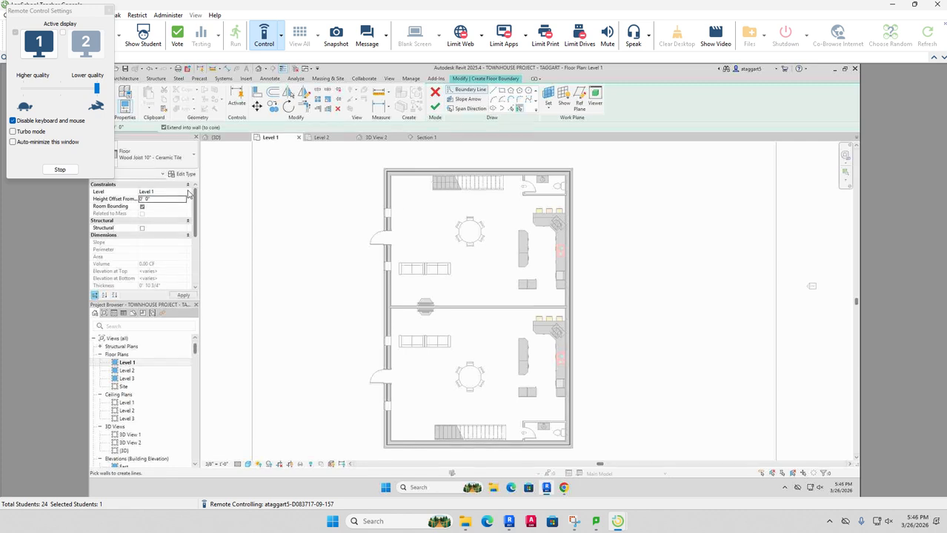
Step: Sketch a rectangular floor boundary between opposite outer corners of the exterior brick walls and finish the floor
{"action": "left_click", "coordinate": [502, 90]}
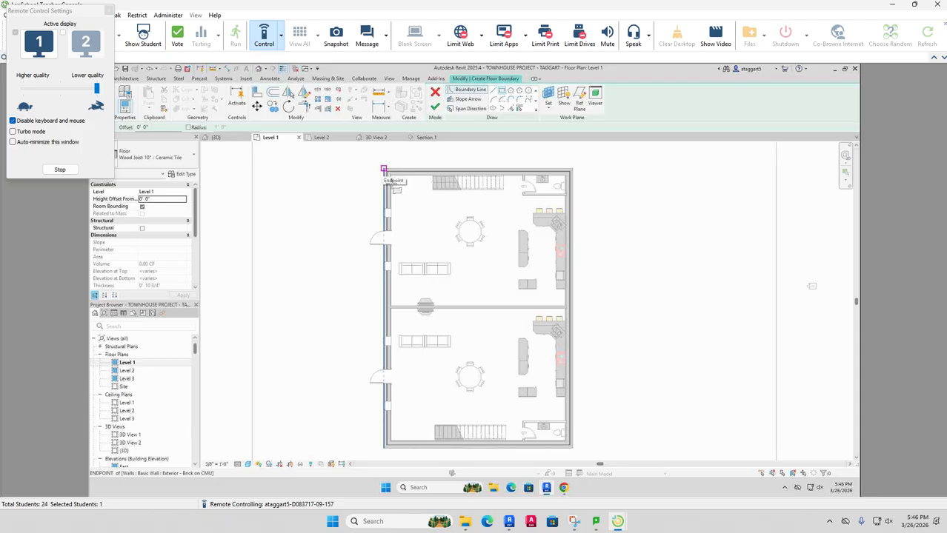
{"action": "left_click", "coordinate": [383, 169]}
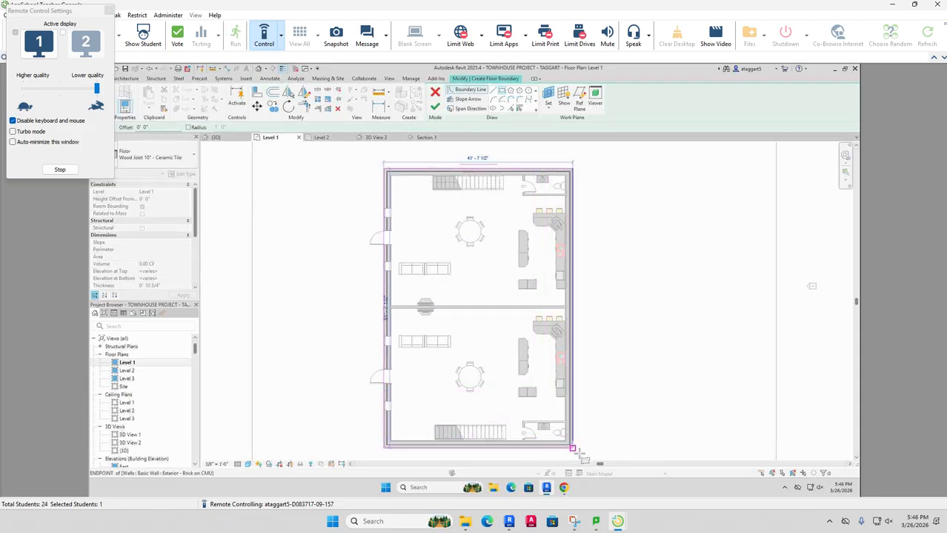
{"action": "left_click", "coordinate": [572, 449]}
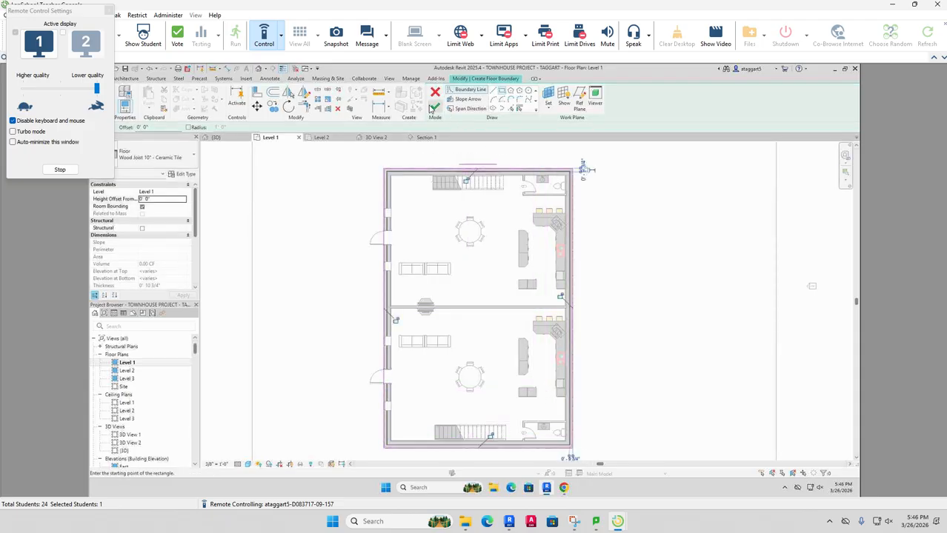
{"action": "left_click", "coordinate": [433, 108]}
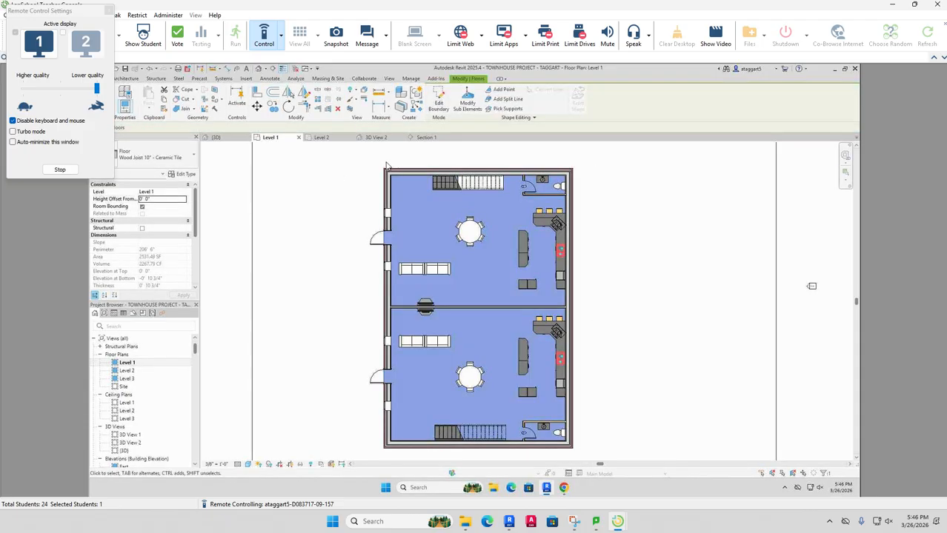
Step: In the Section 1 view, set the Level 2 floor's height offset from its level to 0' 0"
{"action": "left_click", "coordinate": [428, 138]}
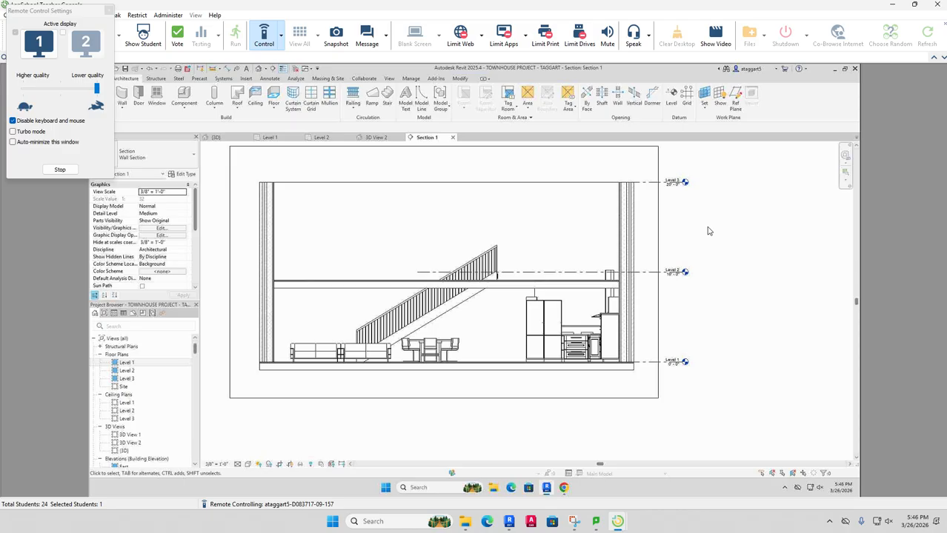
{"action": "left_click", "coordinate": [564, 283]}
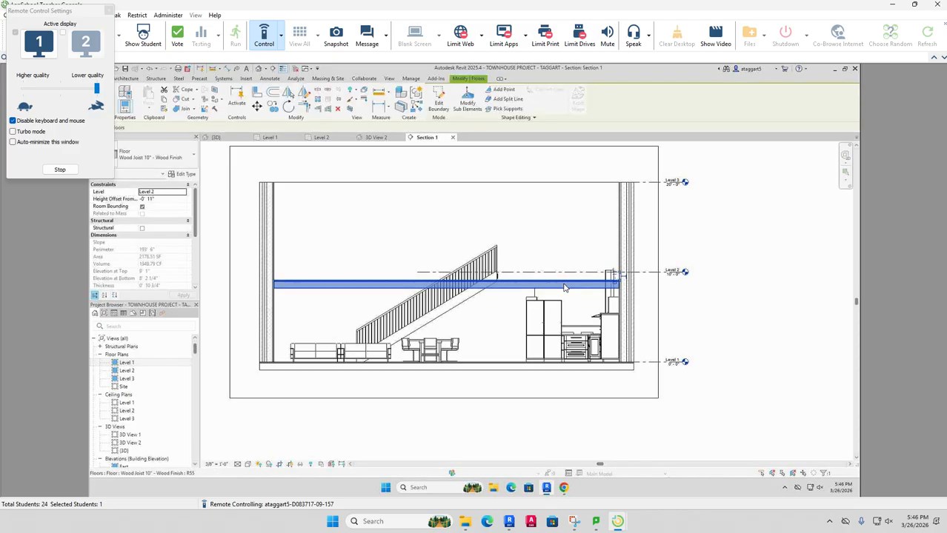
{"action": "left_click", "coordinate": [165, 201]}
{"action": "type", "text": "0' 0\""}
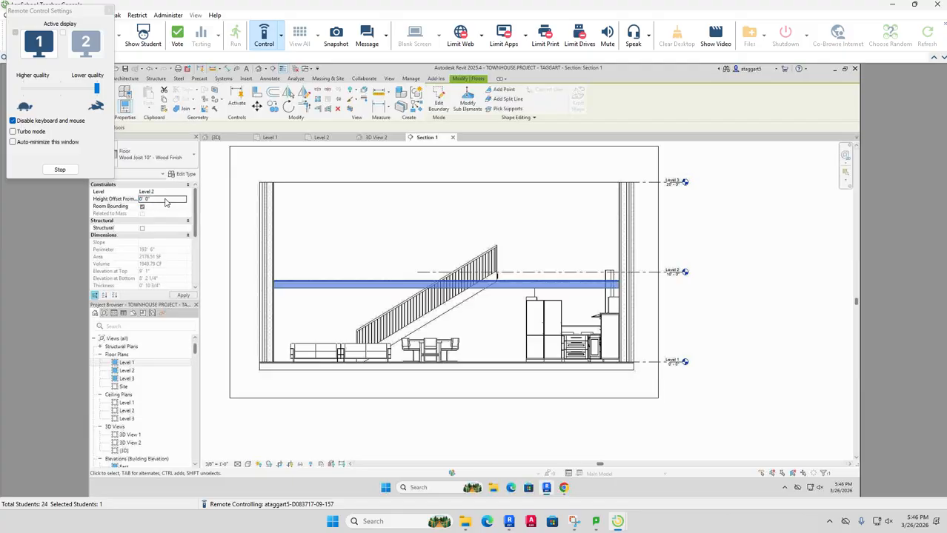
{"action": "key", "text": "Return"}
{"action": "left_click", "coordinate": [729, 237]}
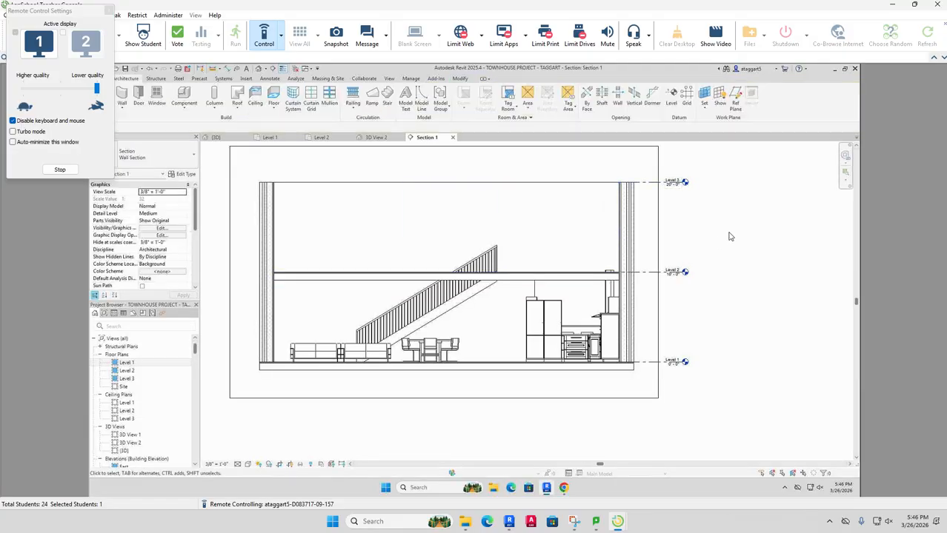
Step: Open the Level 3 floor plan and enlarge its crop region by extending the lower edge downward
{"action": "left_click", "coordinate": [127, 378]}
{"action": "double_click", "coordinate": [127, 378]}
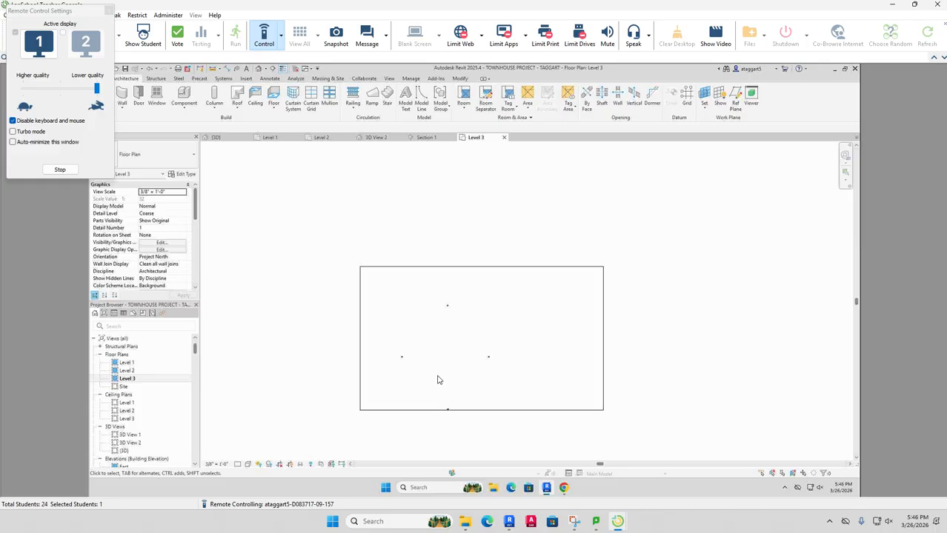
{"action": "scroll", "coordinate": [437, 381], "scroll_direction": "down", "scroll_amount": 2}
{"action": "left_click_drag", "start_coordinate": [438, 377], "coordinate": [437, 306]}
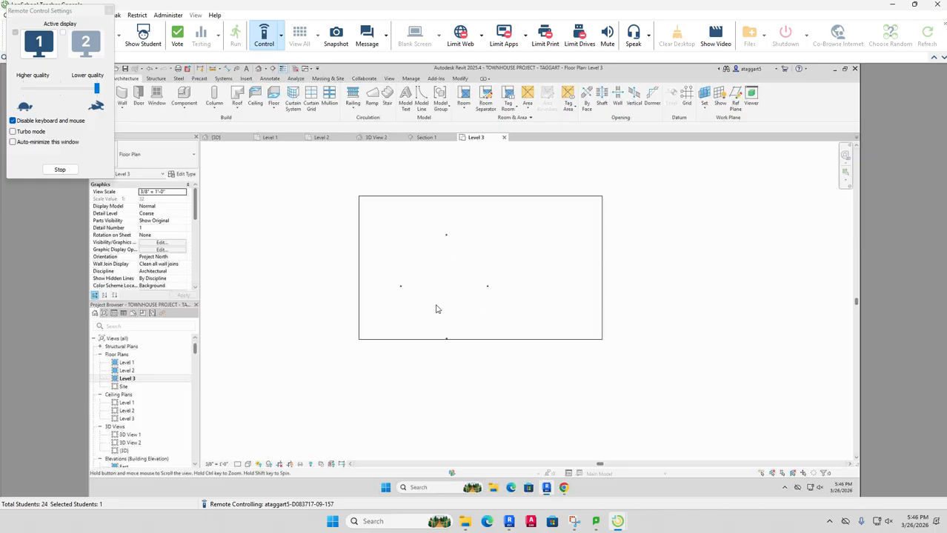
{"action": "left_click", "coordinate": [473, 340]}
{"action": "left_click_drag", "start_coordinate": [480, 340], "coordinate": [480, 391]}
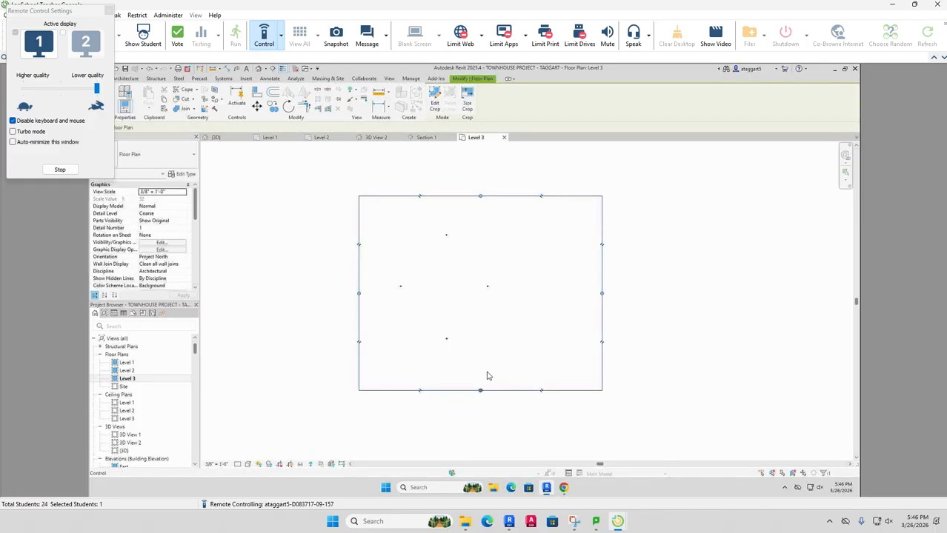
{"action": "left_click", "coordinate": [286, 185]}
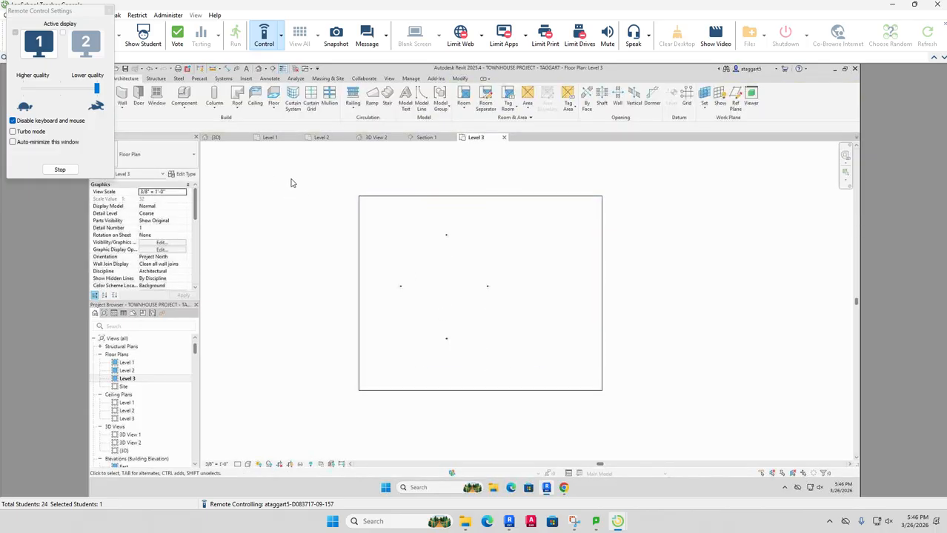
Step: Check the upper floor and walls in the default 3D view and return to the Level 3 plan
{"action": "left_click", "coordinate": [260, 72]}
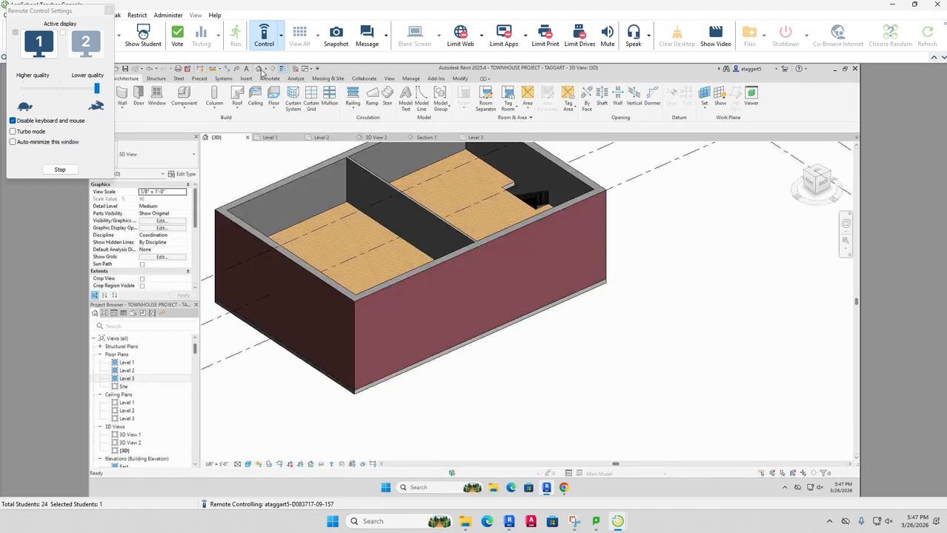
{"action": "left_click_drag", "start_coordinate": [599, 308], "coordinate": [619, 355]}
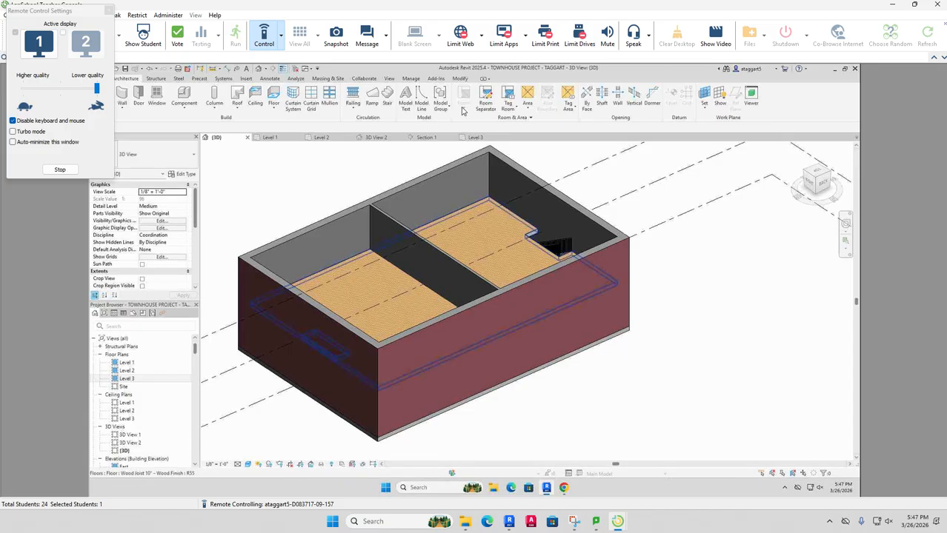
{"action": "left_click", "coordinate": [467, 140]}
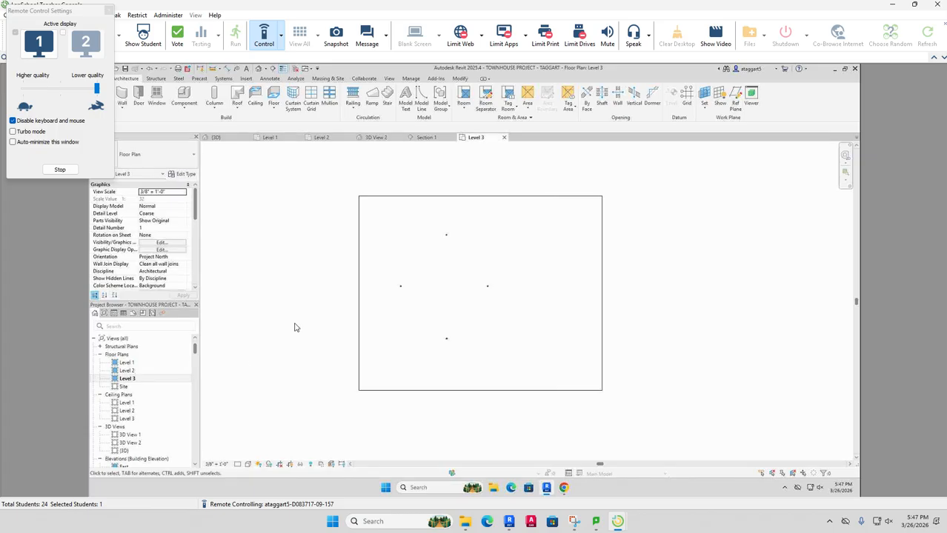
Step: Set the Level 3 plan's underlay base level to Level 1 and apply it
{"action": "scroll", "coordinate": [243, 358], "scroll_direction": "up", "scroll_amount": 1}
{"action": "left_click_drag", "start_coordinate": [242, 357], "coordinate": [275, 353]}
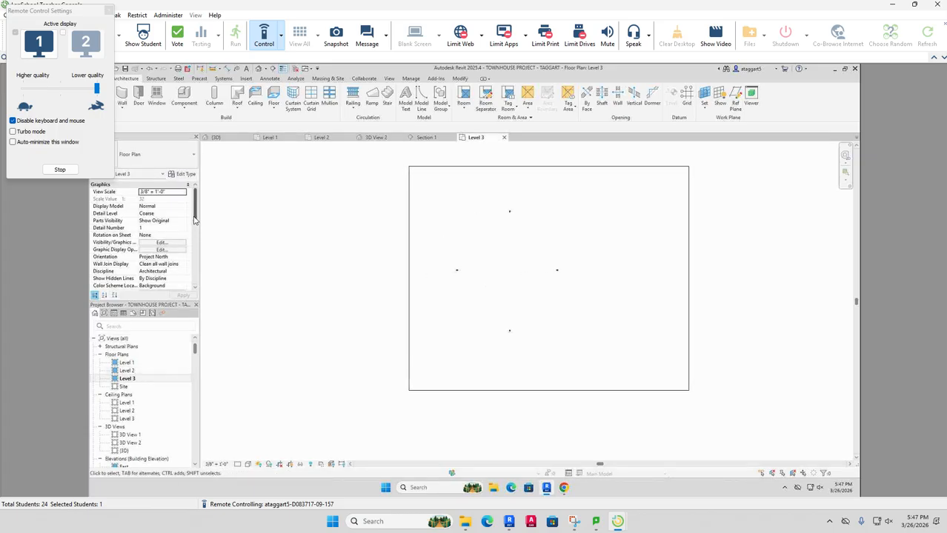
{"action": "scroll", "coordinate": [195, 227], "scroll_direction": "down", "scroll_amount": 2}
{"action": "scroll", "coordinate": [189, 237], "scroll_direction": "down", "scroll_amount": 4}
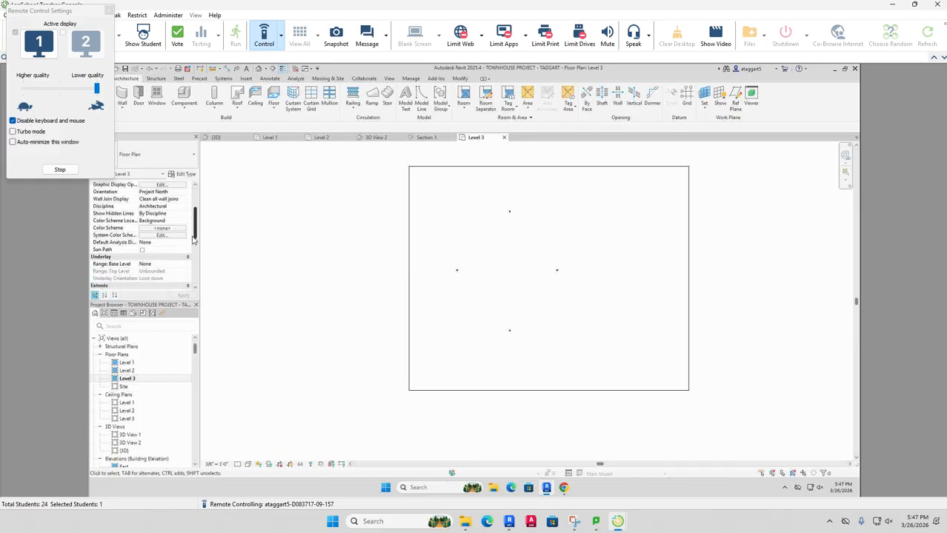
{"action": "left_click", "coordinate": [176, 245]}
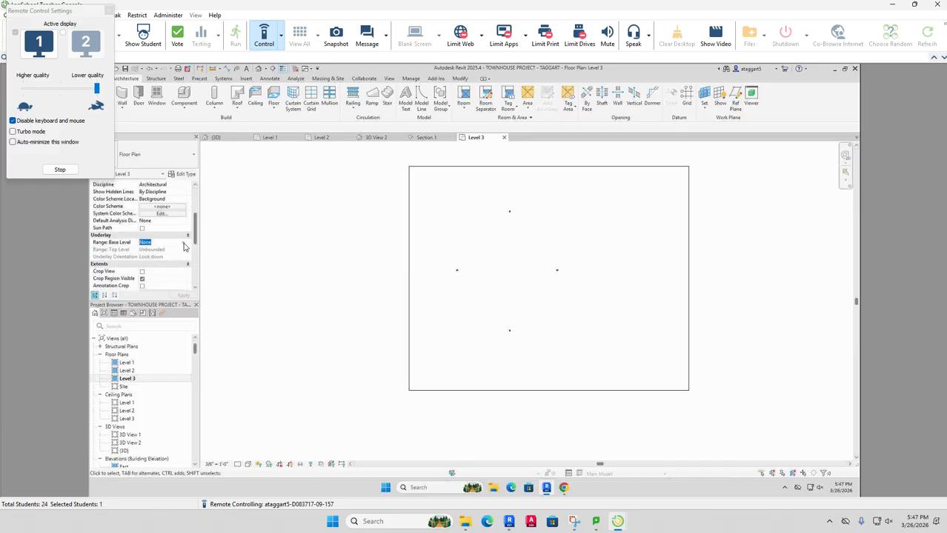
{"action": "left_click", "coordinate": [177, 244]}
{"action": "left_click", "coordinate": [150, 256]}
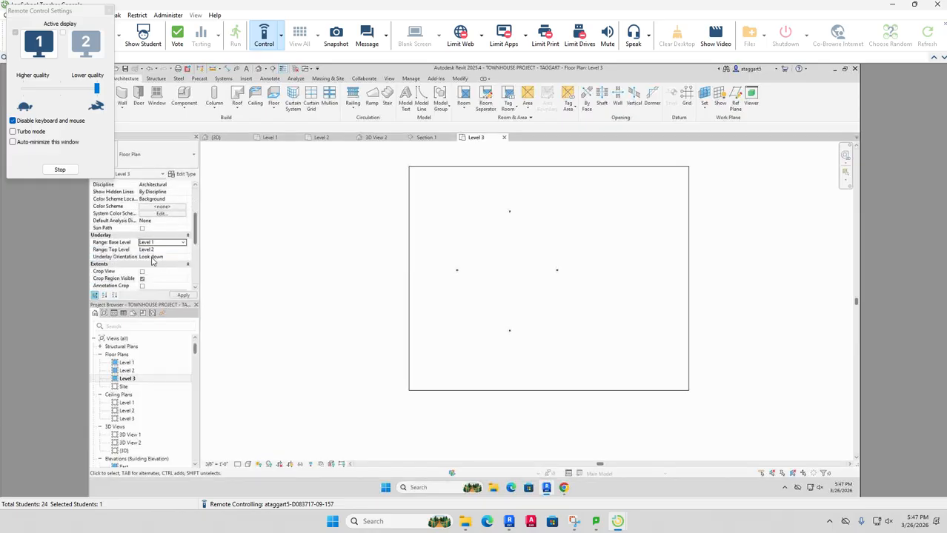
{"action": "left_click", "coordinate": [185, 296]}
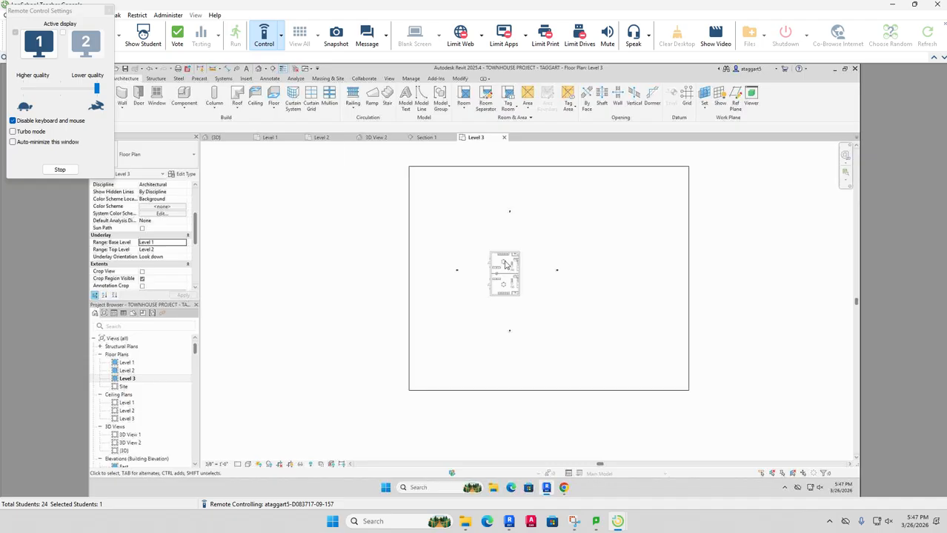
{"action": "scroll", "coordinate": [507, 265], "scroll_direction": "up", "scroll_amount": 3}
{"action": "scroll", "coordinate": [563, 345], "scroll_direction": "up", "scroll_amount": 2}
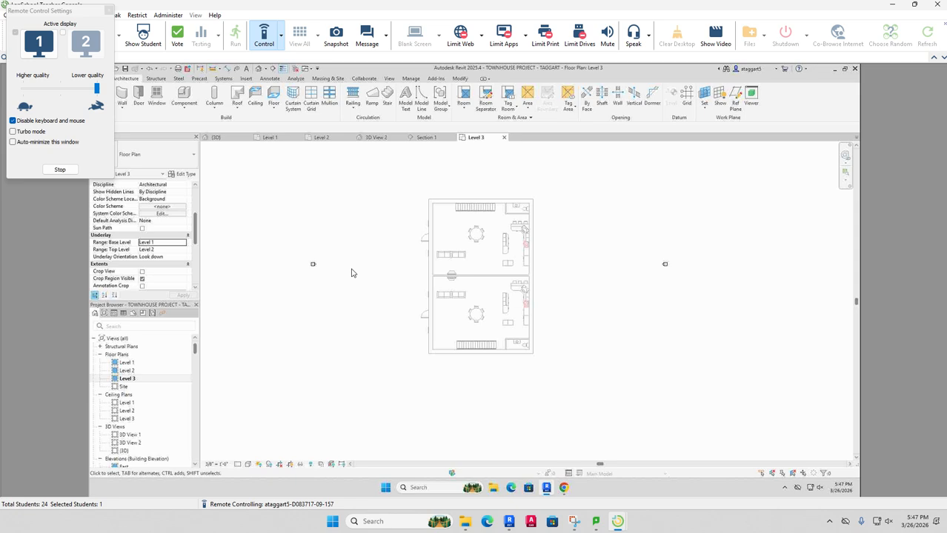
Step: End this remote session and take remote control of the student computer showing a roofed townhouse with walls projecting through the roof
{"action": "left_click", "coordinate": [282, 39]}
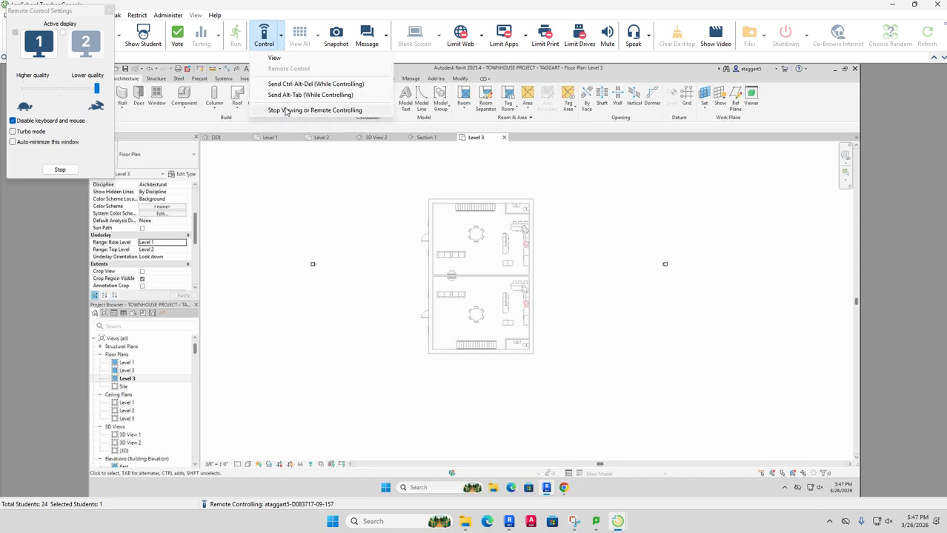
{"action": "left_click", "coordinate": [286, 110]}
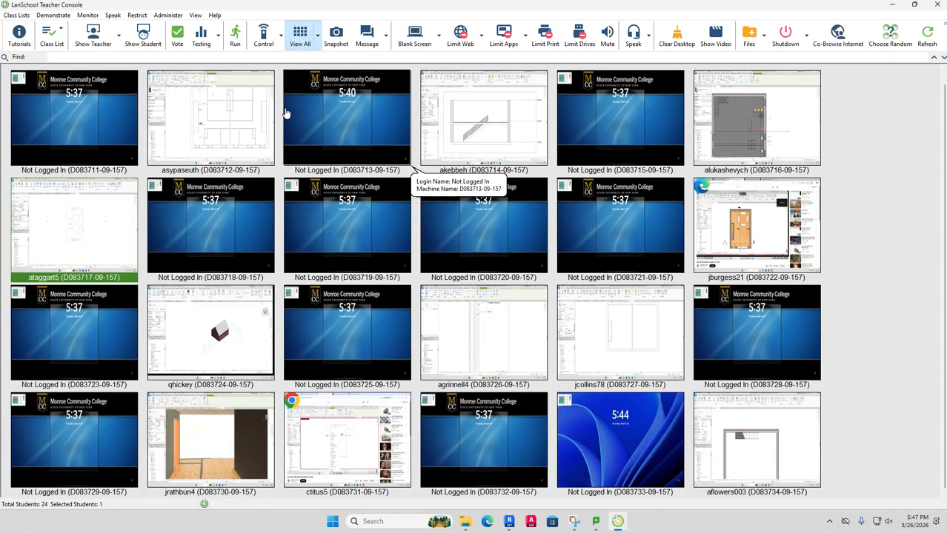
{"action": "mouse_move", "coordinate": [286, 113]}
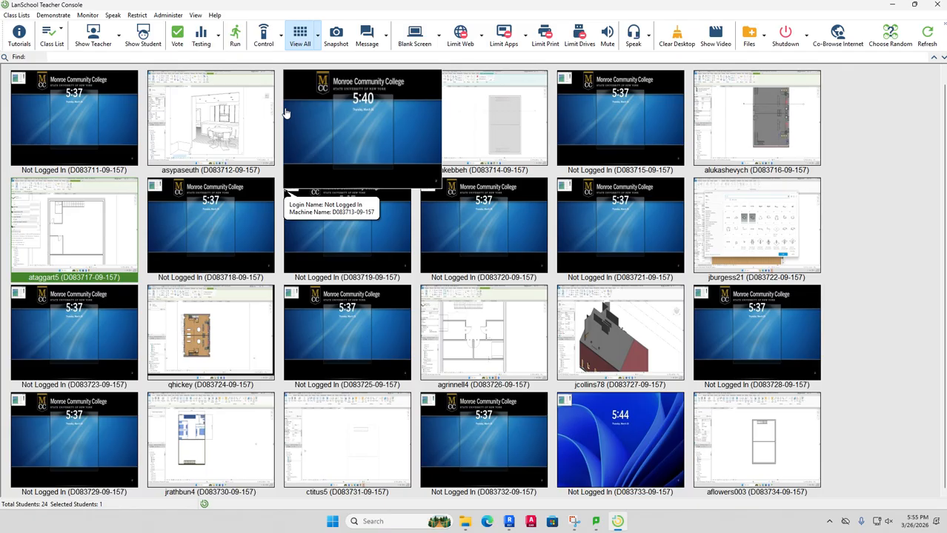
{"action": "double_click", "coordinate": [618, 349]}
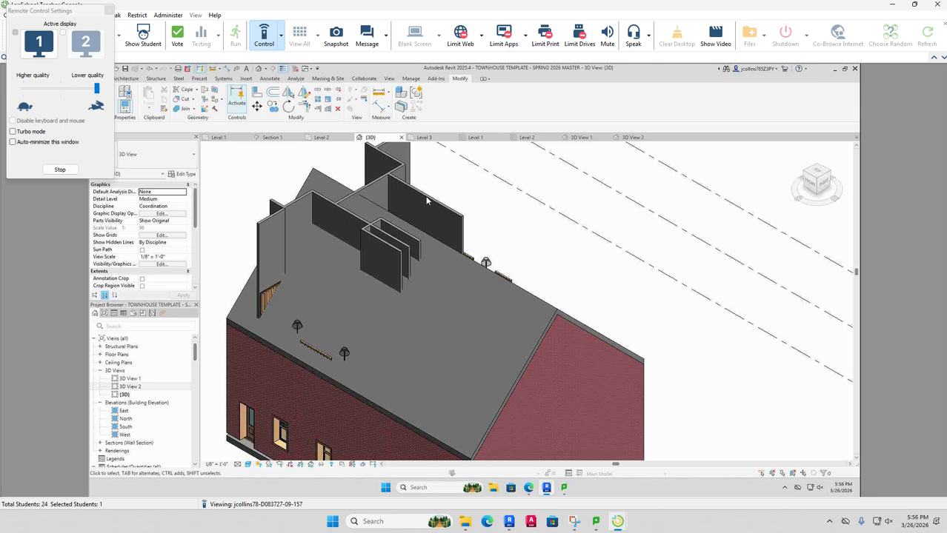
{"action": "left_click", "coordinate": [274, 42]}
{"action": "left_click", "coordinate": [289, 68]}
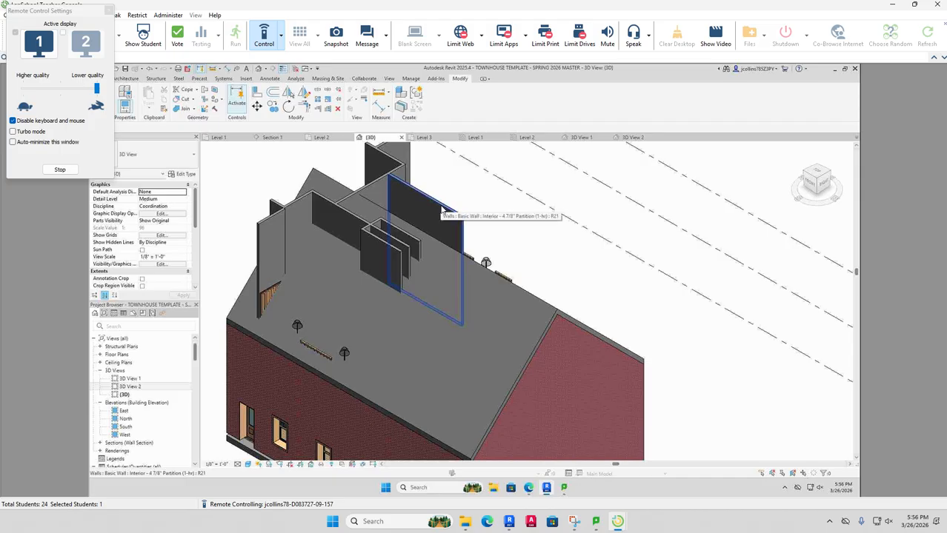
Step: Attach the tops of two interior partition walls projecting above the roof to the roof
{"action": "left_click", "coordinate": [441, 210]}
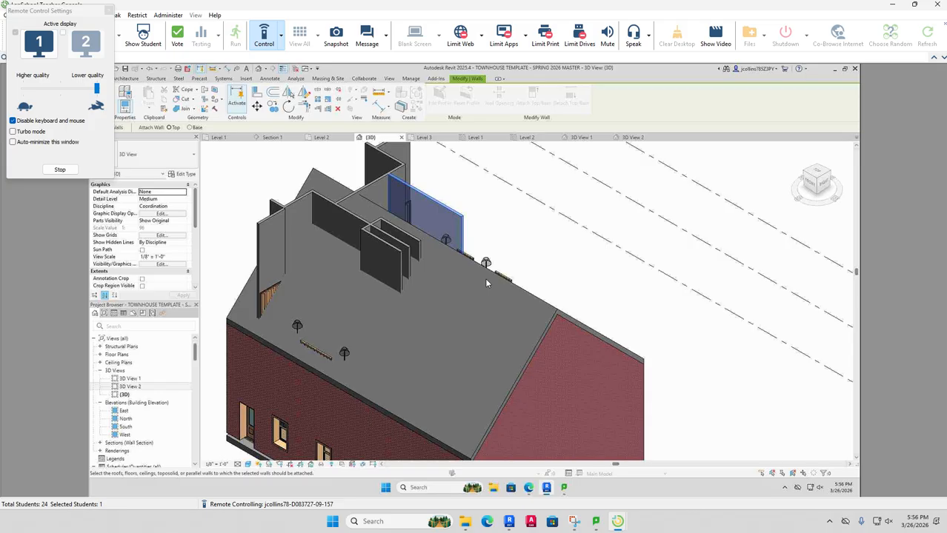
{"action": "key", "text": "Escape"}
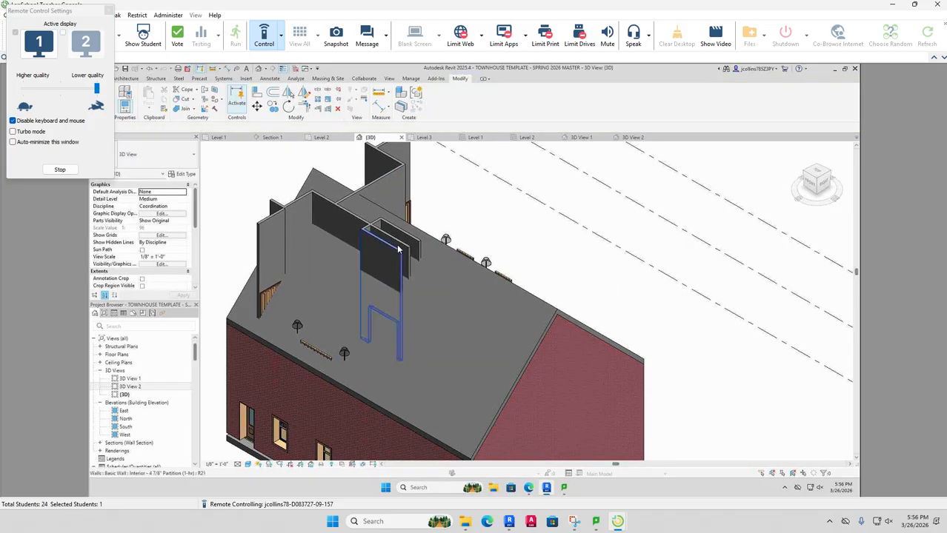
{"action": "left_click", "coordinate": [402, 246]}
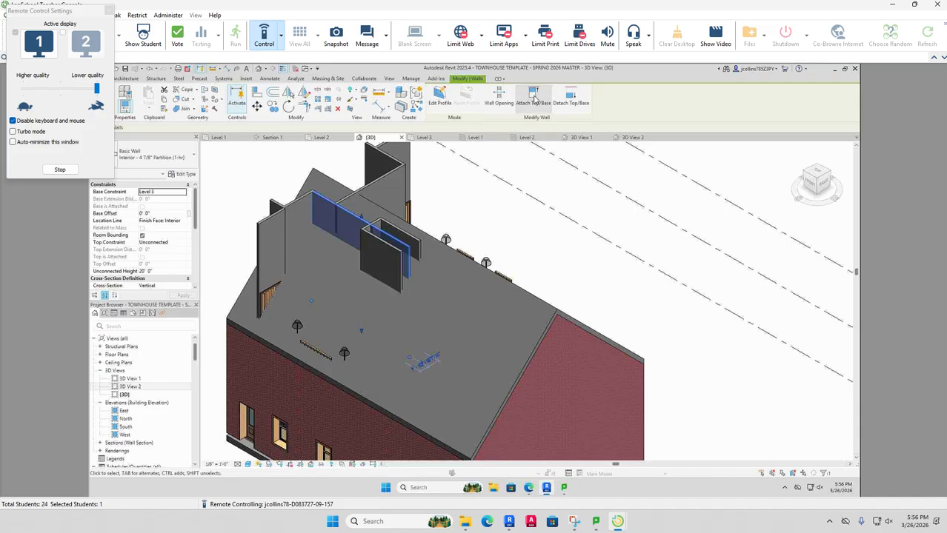
{"action": "left_click", "coordinate": [536, 101]}
{"action": "left_click", "coordinate": [434, 300]}
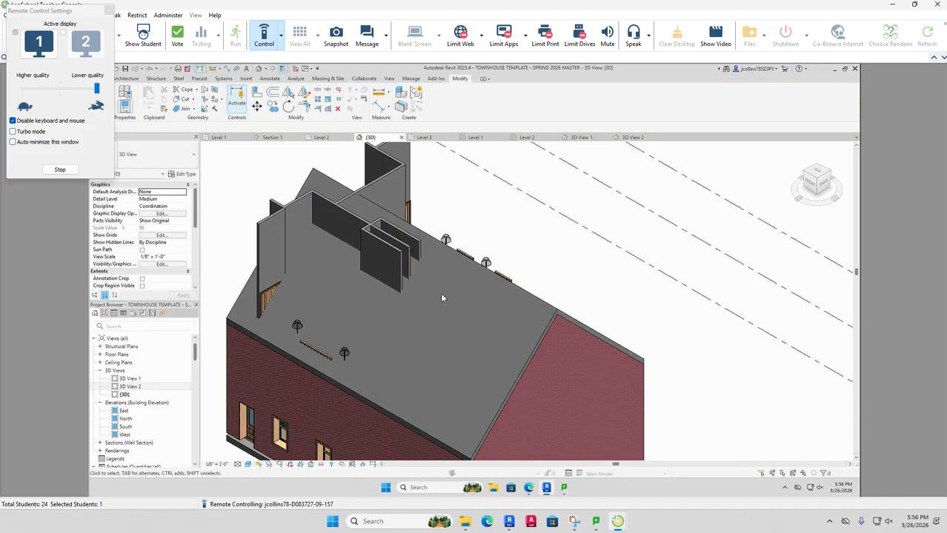
Step: Try to attach the tops of the long interior partition and the partition above the bifold door to the roof
{"action": "left_click", "coordinate": [402, 247]}
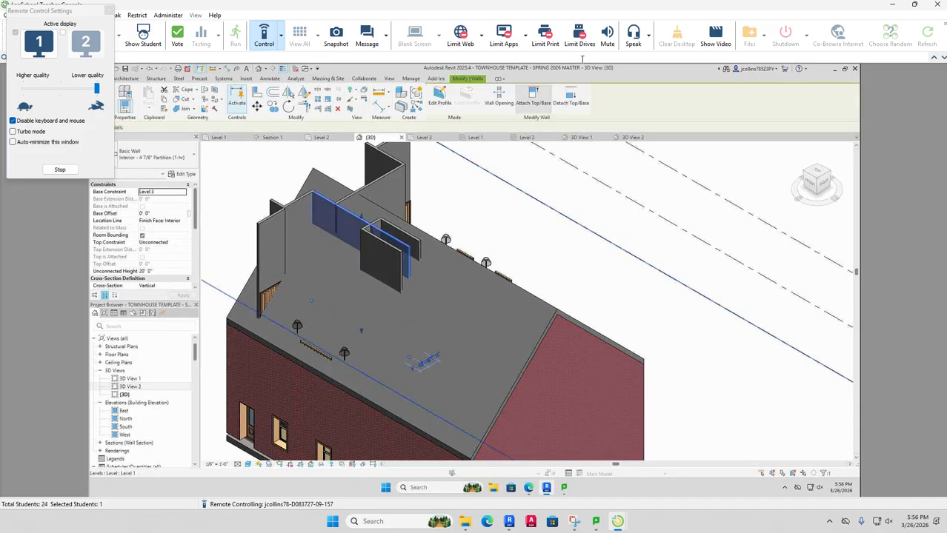
{"action": "left_click", "coordinate": [535, 102]}
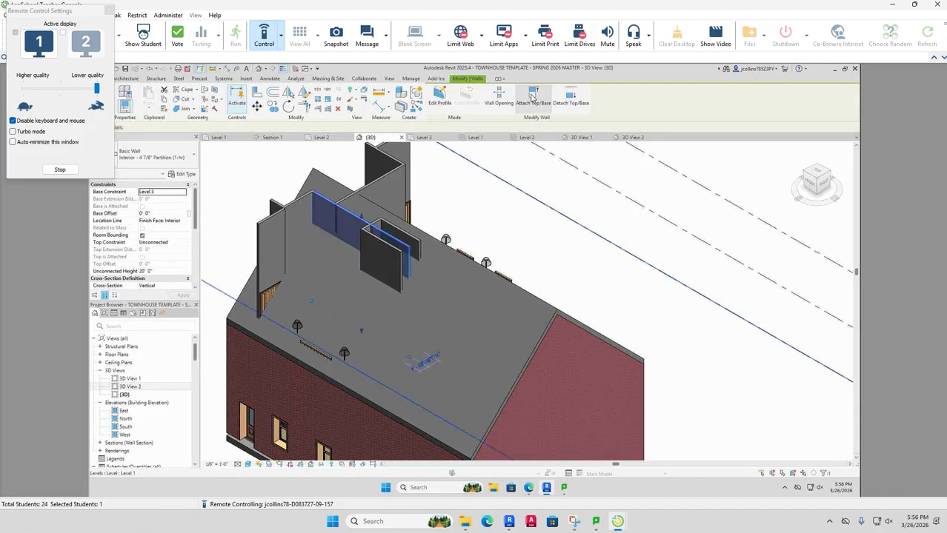
{"action": "left_click", "coordinate": [518, 279]}
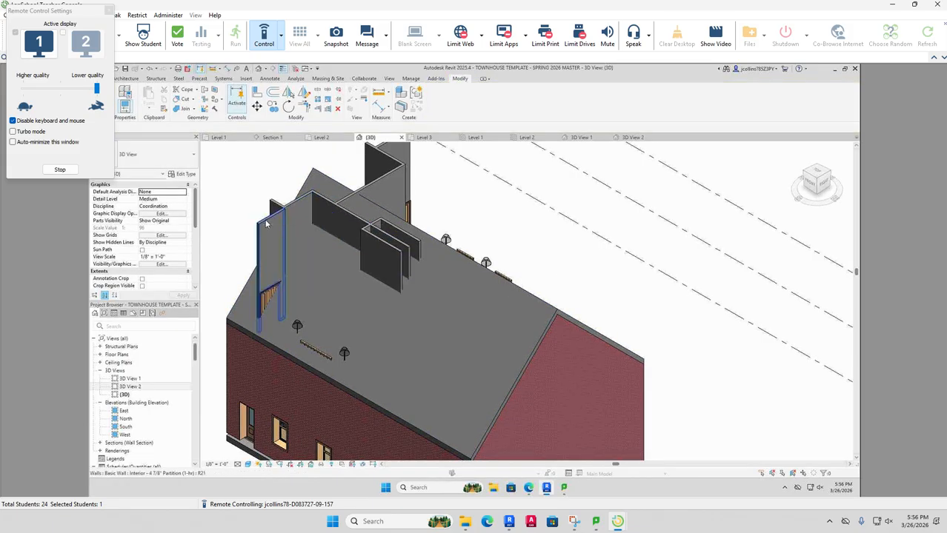
{"action": "left_click", "coordinate": [266, 223]}
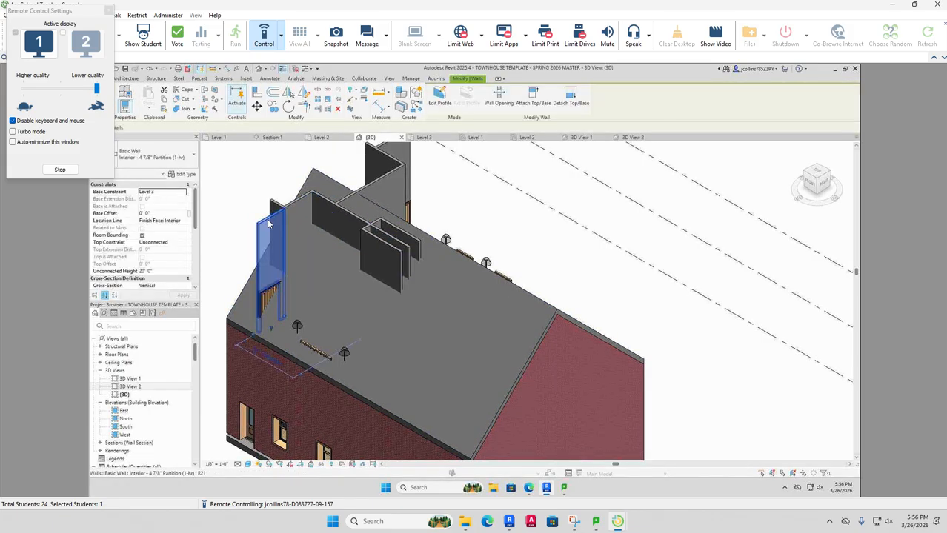
{"action": "left_click", "coordinate": [530, 94]}
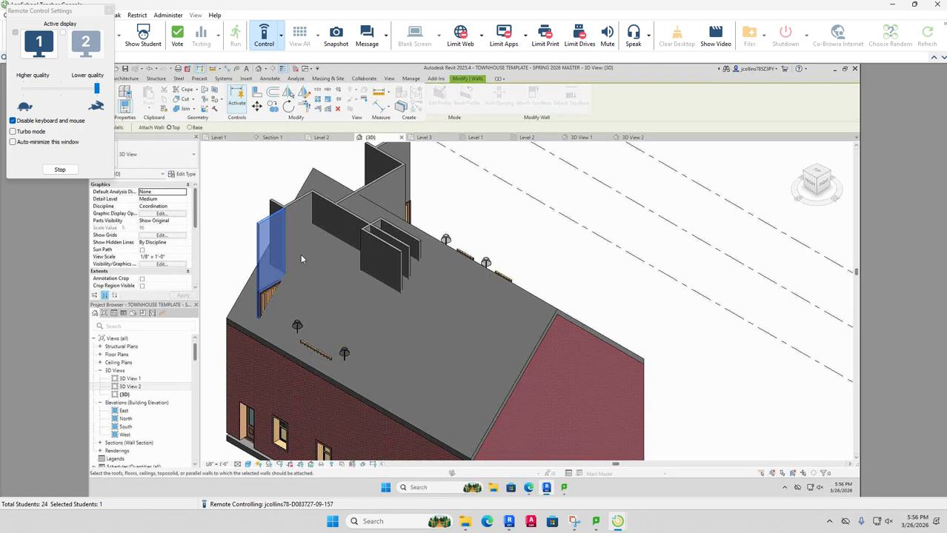
{"action": "left_click", "coordinate": [242, 301]}
{"action": "key", "text": "Escape"}
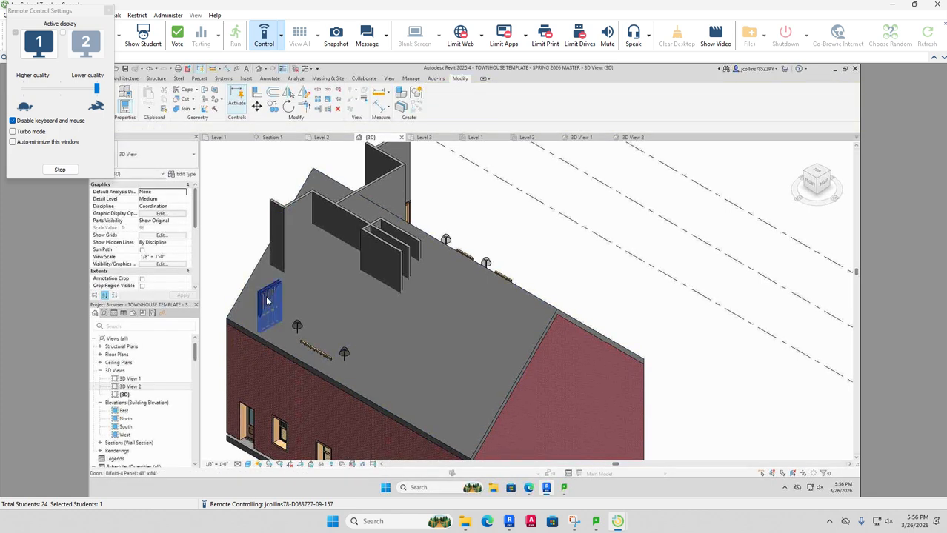
Step: Retry attaching the projecting partition near the bifold door and the long partition behind the closet walls to the roof
{"action": "left_click", "coordinate": [277, 218]}
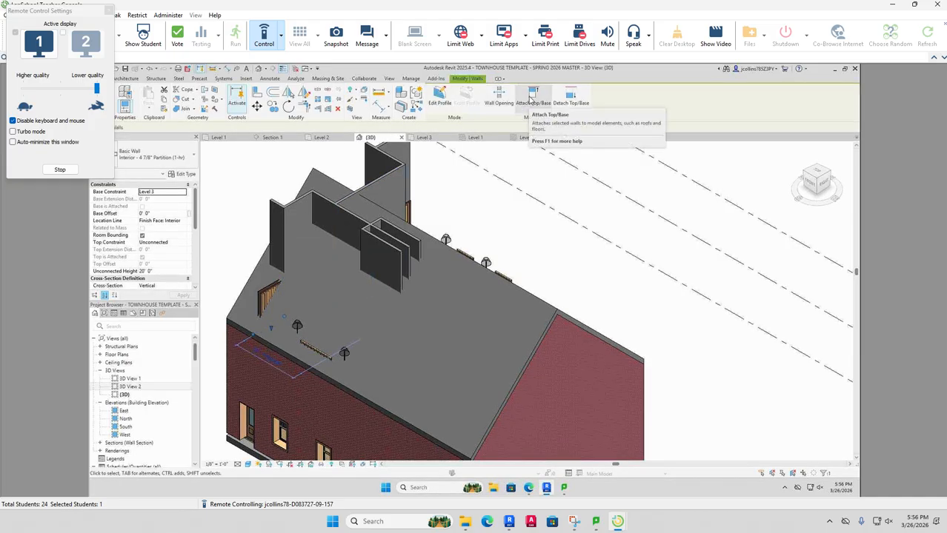
{"action": "left_click", "coordinate": [530, 99]}
{"action": "left_click", "coordinate": [388, 335]}
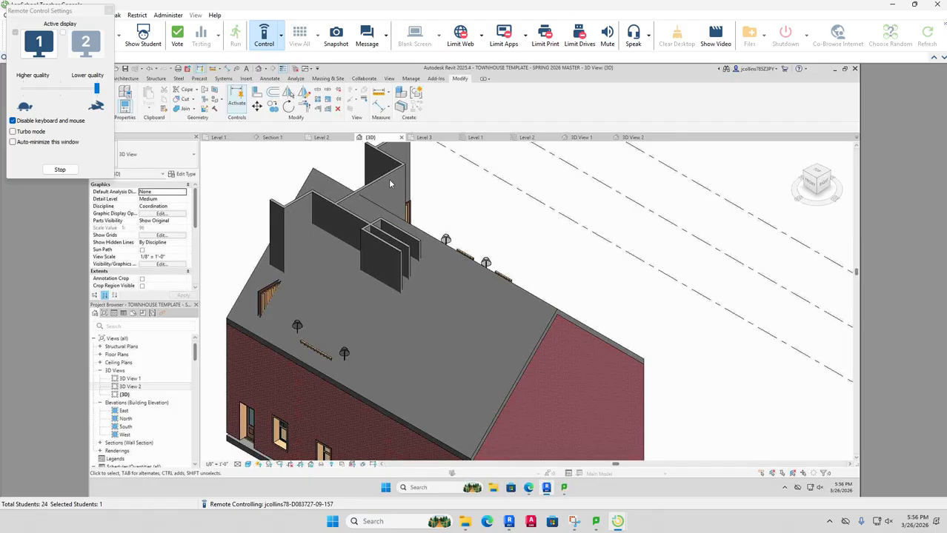
{"action": "left_click", "coordinate": [325, 201]}
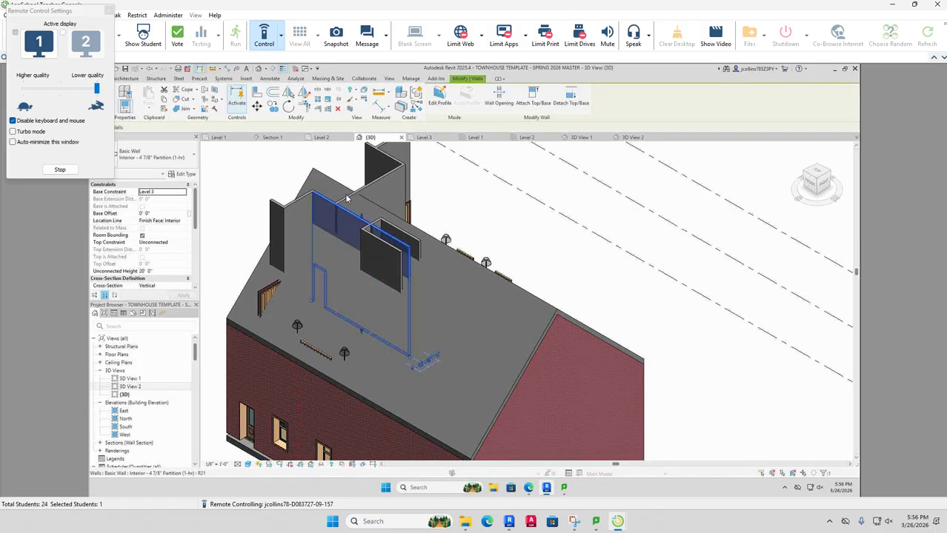
{"action": "left_click", "coordinate": [533, 94]}
{"action": "left_click", "coordinate": [454, 272]}
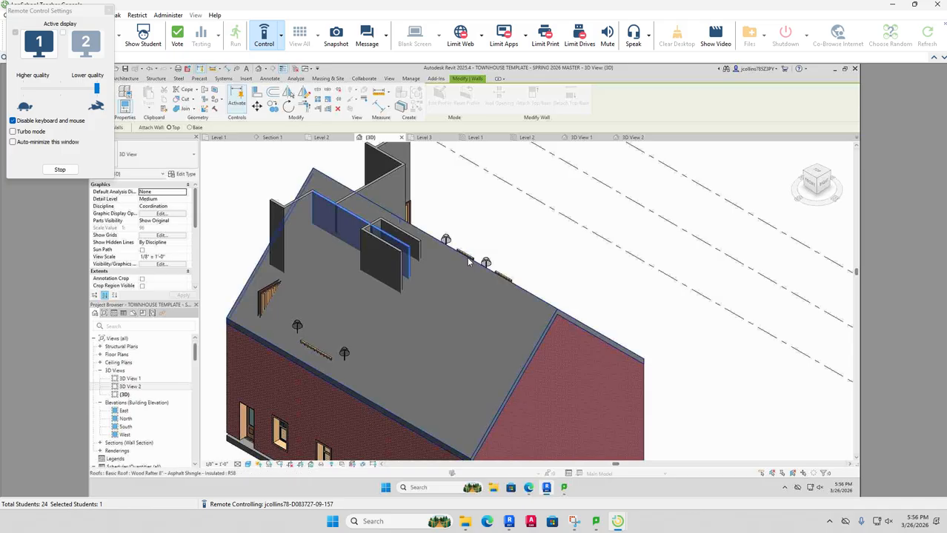
{"action": "left_click", "coordinate": [520, 240]}
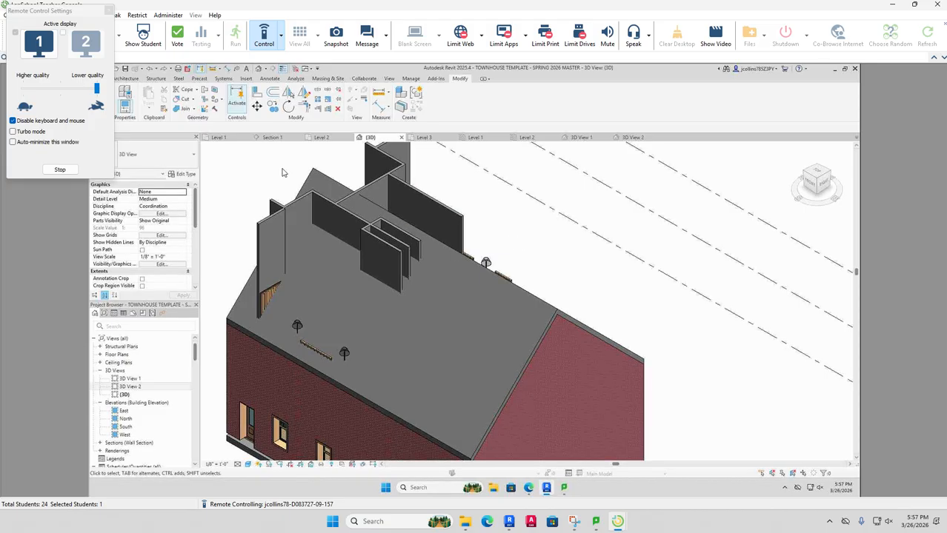
Step: Hide the multistory stair's category in the Level 3 floor plan
{"action": "left_click", "coordinate": [425, 139]}
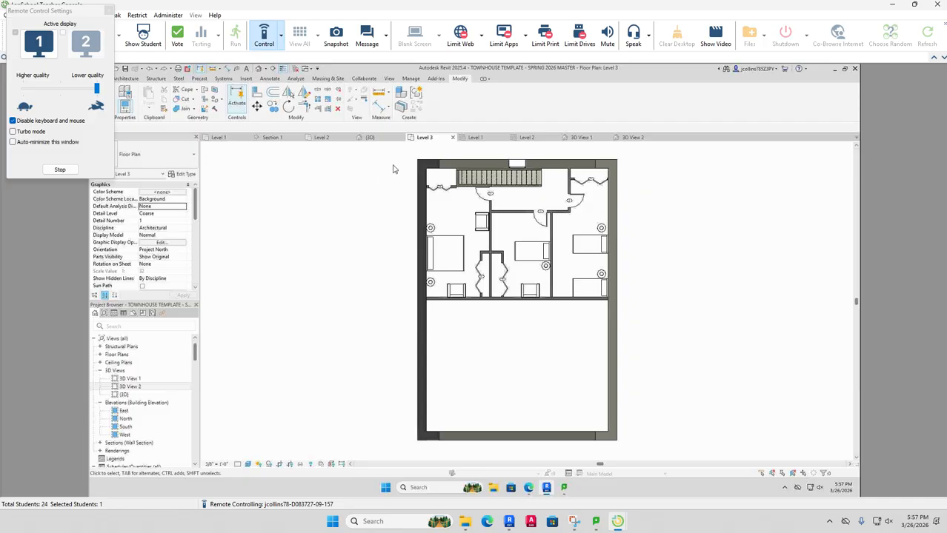
{"action": "left_click_drag", "start_coordinate": [394, 164], "coordinate": [415, 242]}
{"action": "scroll", "coordinate": [462, 232], "scroll_direction": "up", "scroll_amount": 1}
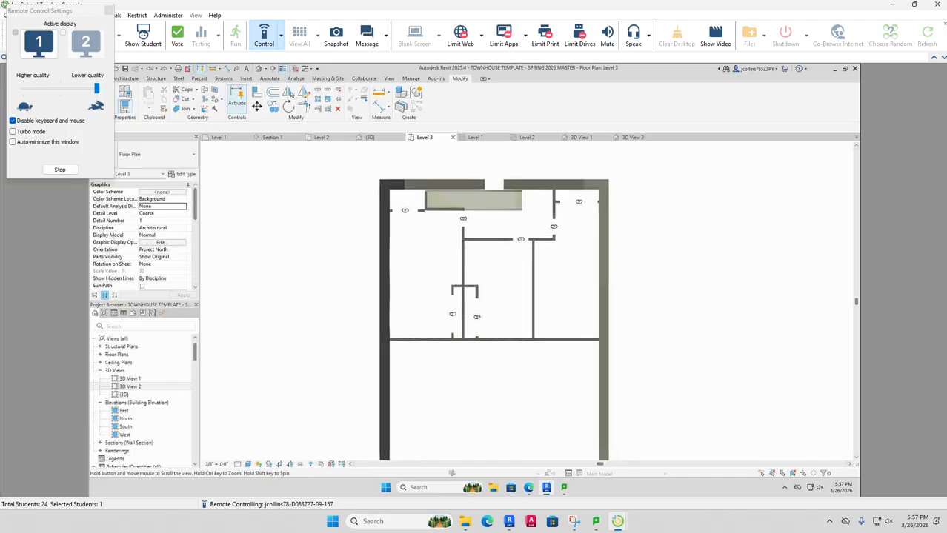
{"action": "left_click", "coordinate": [509, 209]}
{"action": "right_click", "coordinate": [511, 208]}
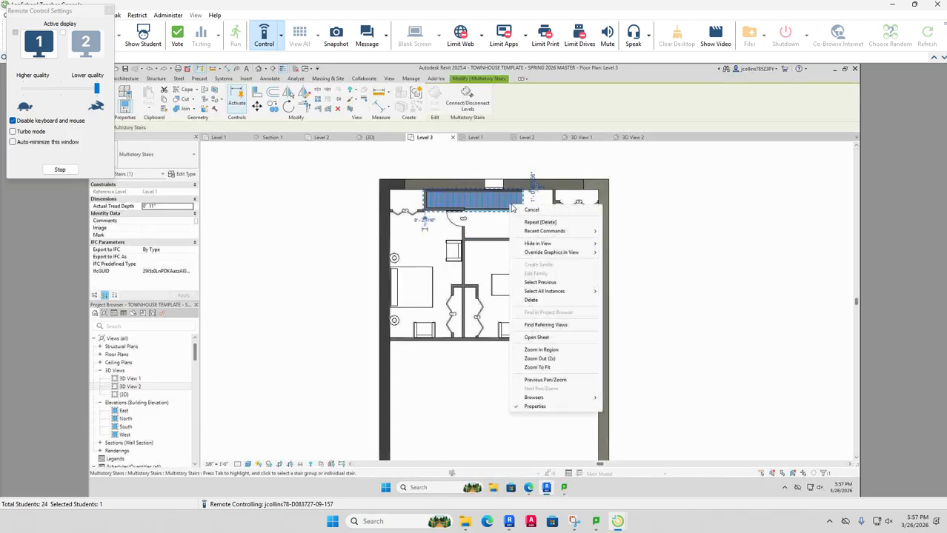
{"action": "mouse_move", "coordinate": [559, 244]}
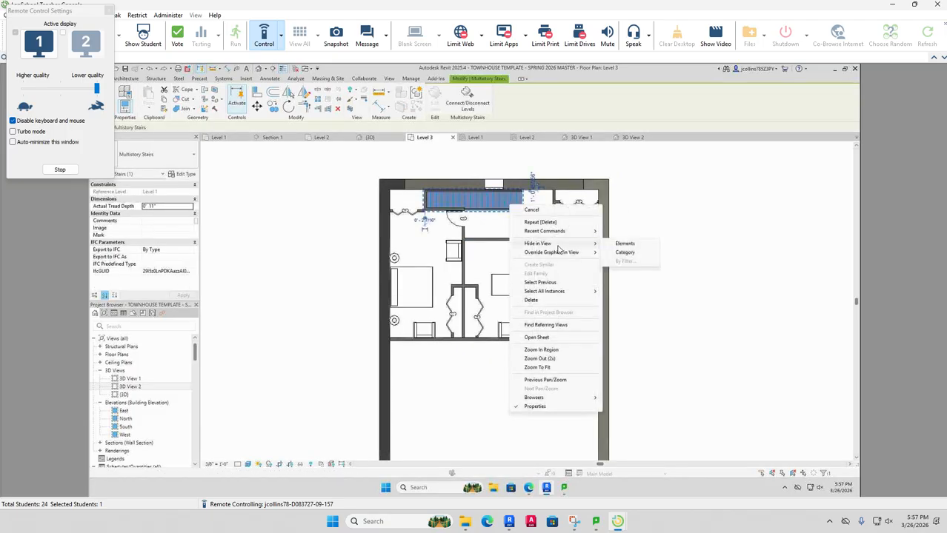
{"action": "left_click", "coordinate": [623, 252]}
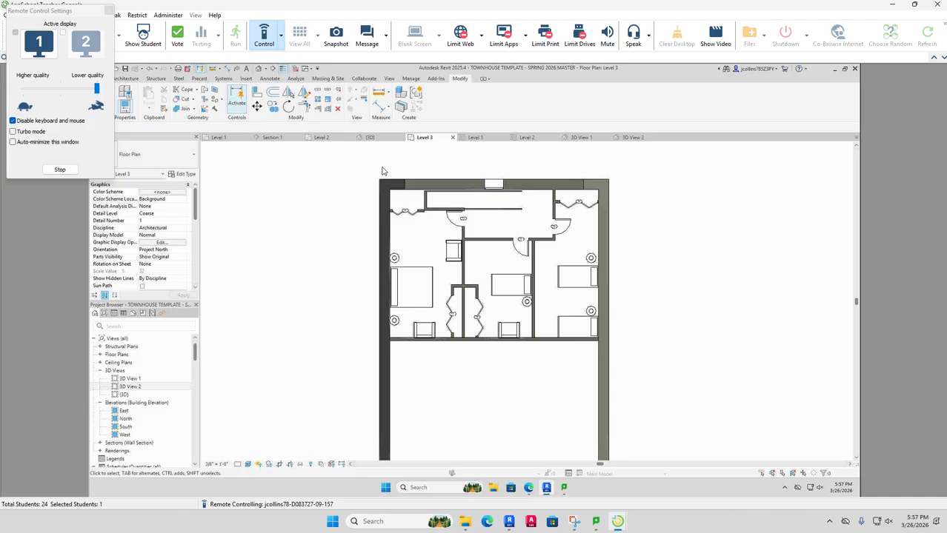
Step: Copy the Level 3 interior walls, doors, furniture and upper window to the clipboard, and close the remote control settings
{"action": "mouse_move", "coordinate": [381, 168]}
{"action": "left_mouse_down"}
{"action": "mouse_move", "coordinate": [486, 272]}
{"action": "mouse_move", "coordinate": [599, 339]}
{"action": "left_mouse_up"}
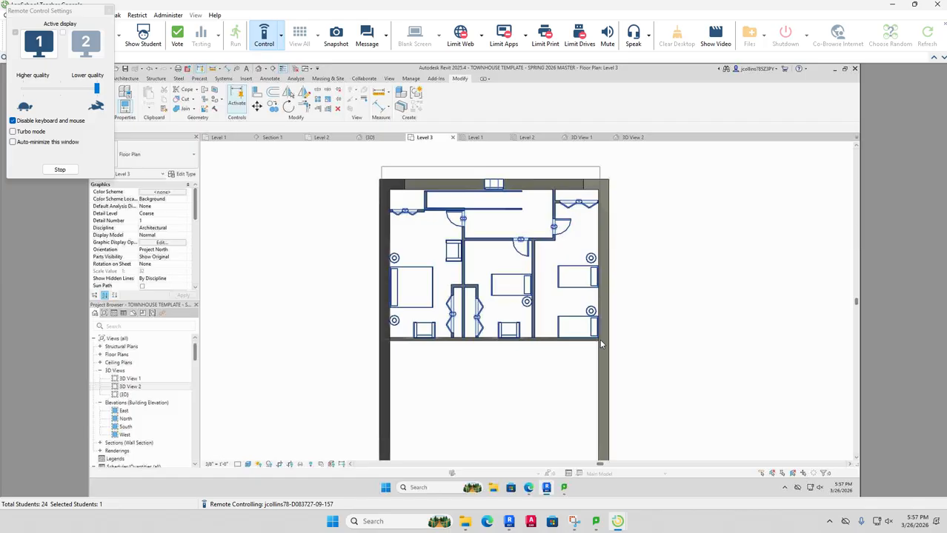
{"action": "left_click_drag", "start_coordinate": [599, 338], "coordinate": [600, 338]}
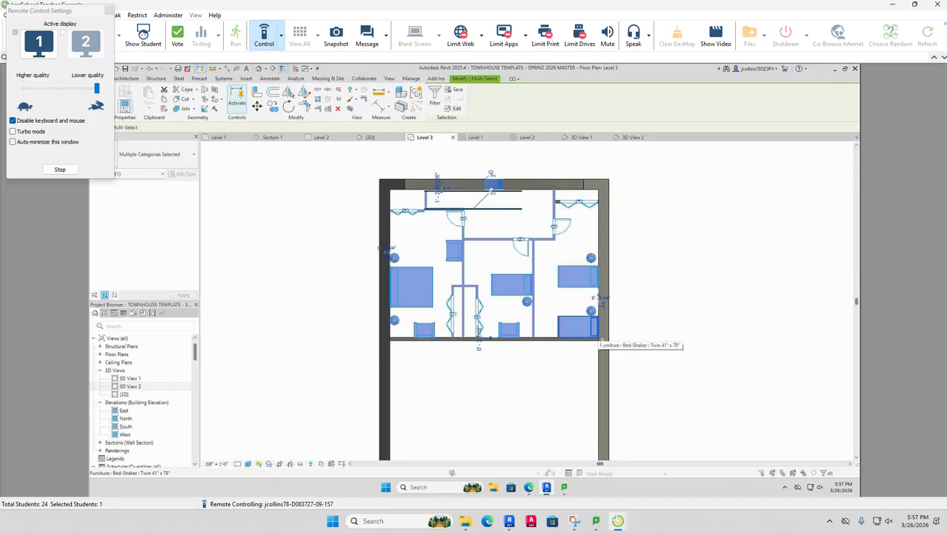
{"action": "left_click", "coordinate": [109, 11]}
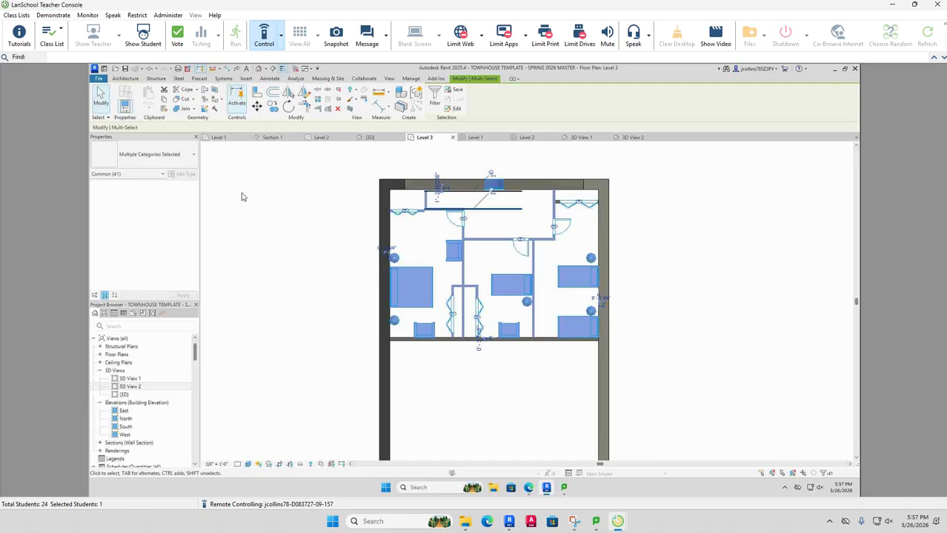
{"action": "left_click", "coordinate": [165, 104]}
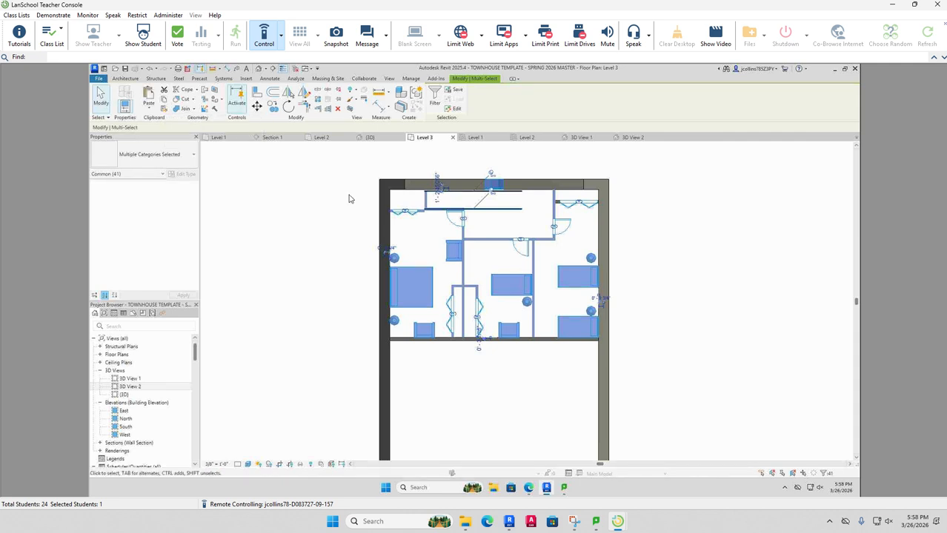
Step: Try to paste the copied Level 3 elements into the Level 2 plan by free placement
{"action": "left_click", "coordinate": [320, 138]}
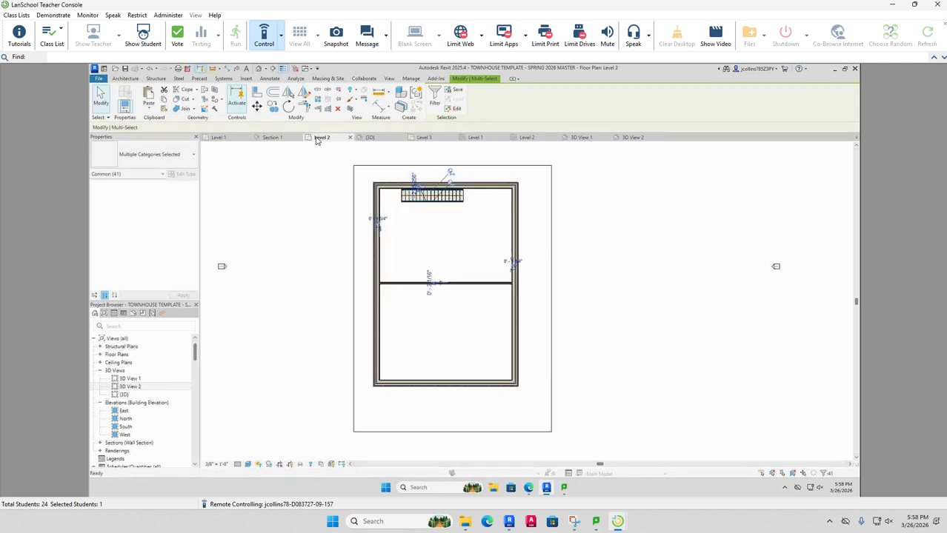
{"action": "left_click", "coordinate": [150, 110]}
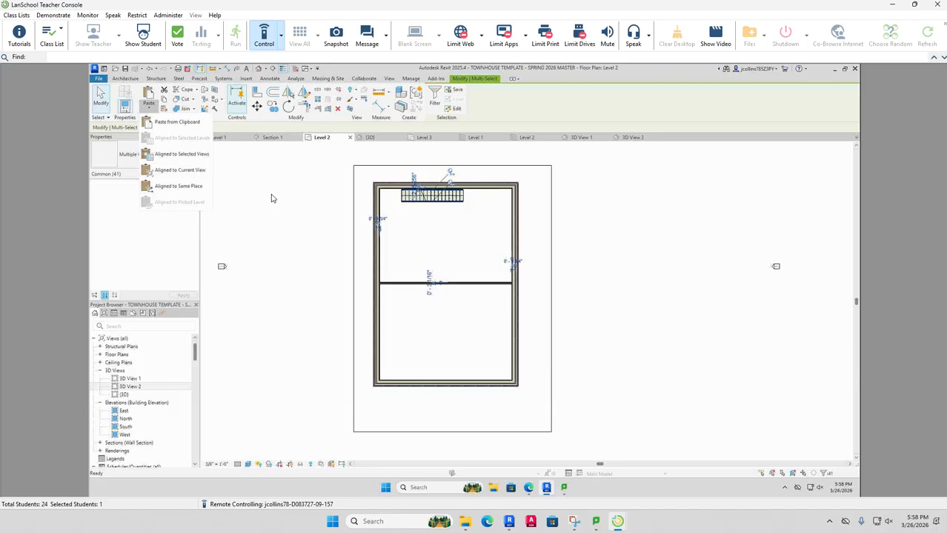
{"action": "left_click", "coordinate": [185, 125]}
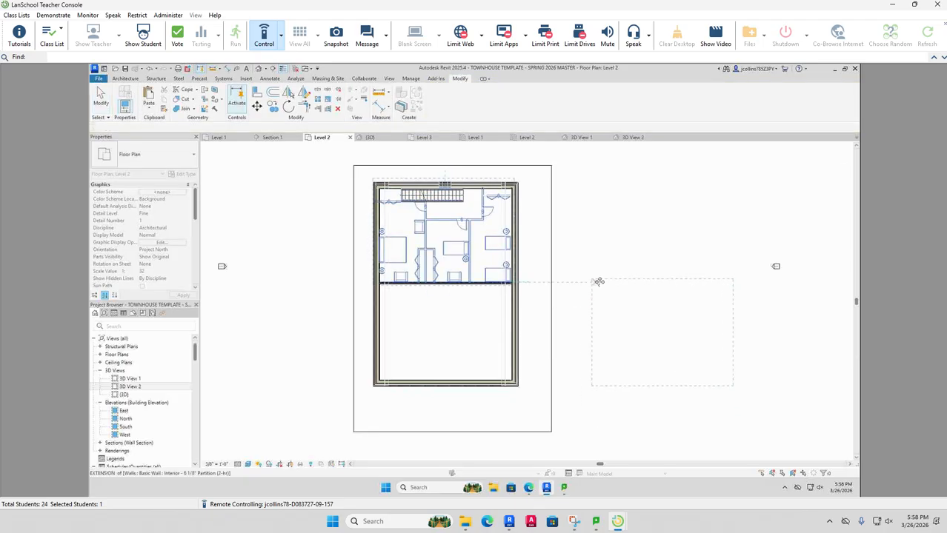
{"action": "key", "text": "Escape"}
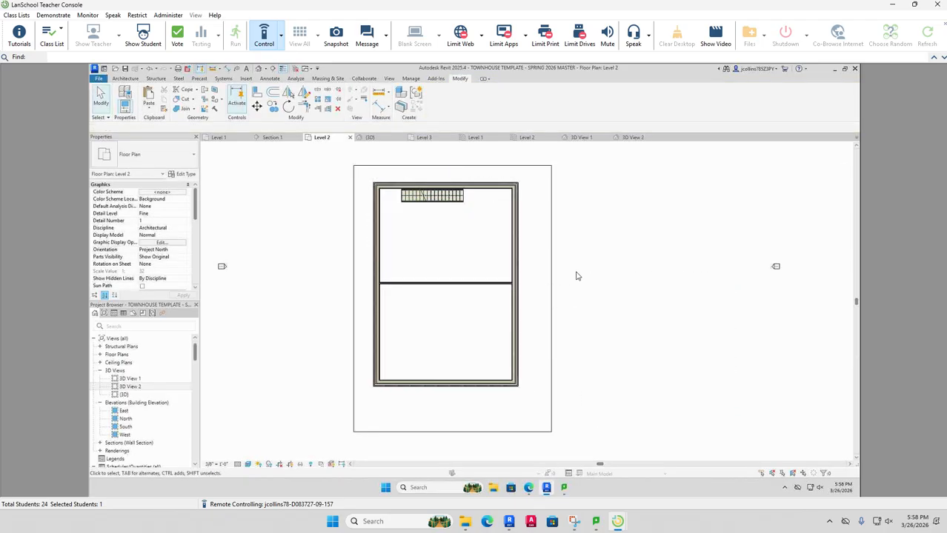
Step: Try to paste the copied elements into Level 2 aligned to the same place
{"action": "left_click", "coordinate": [150, 109]}
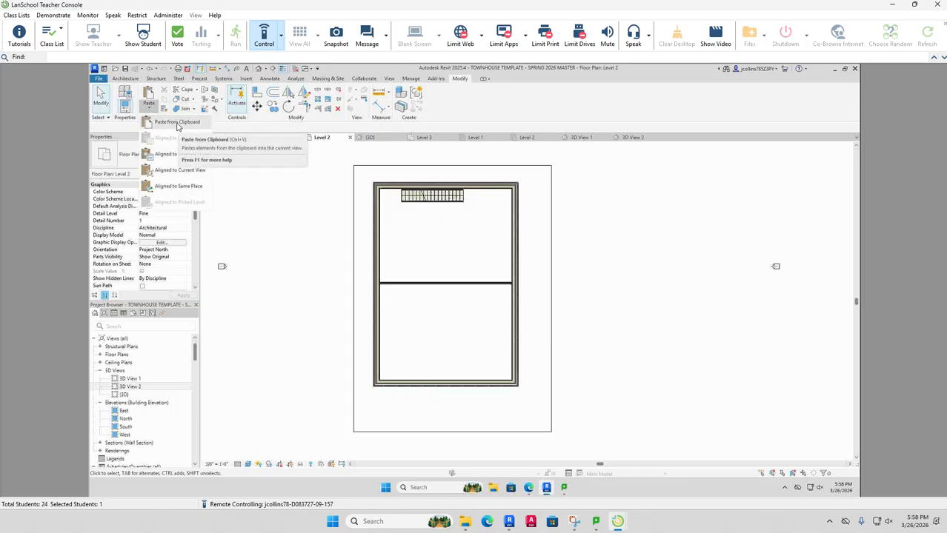
{"action": "left_click", "coordinate": [175, 185]}
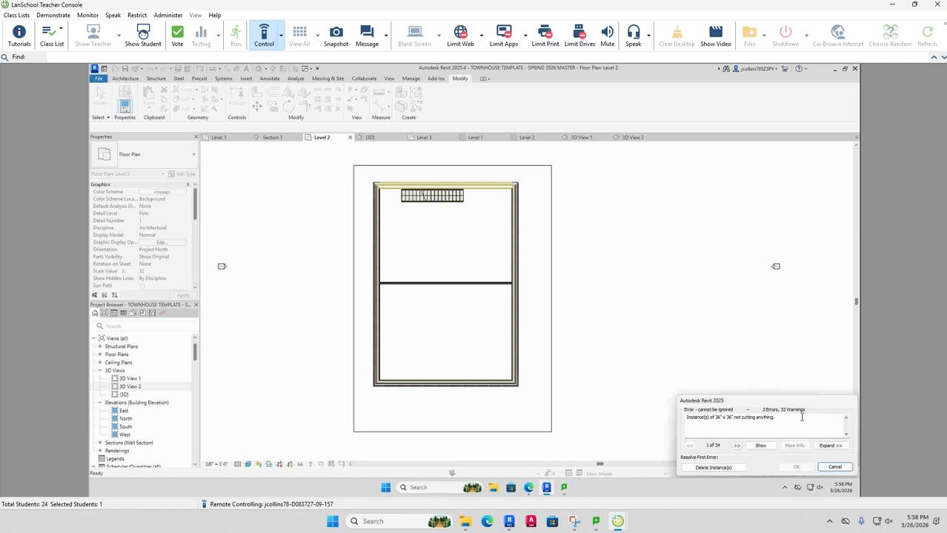
{"action": "left_click", "coordinate": [835, 468]}
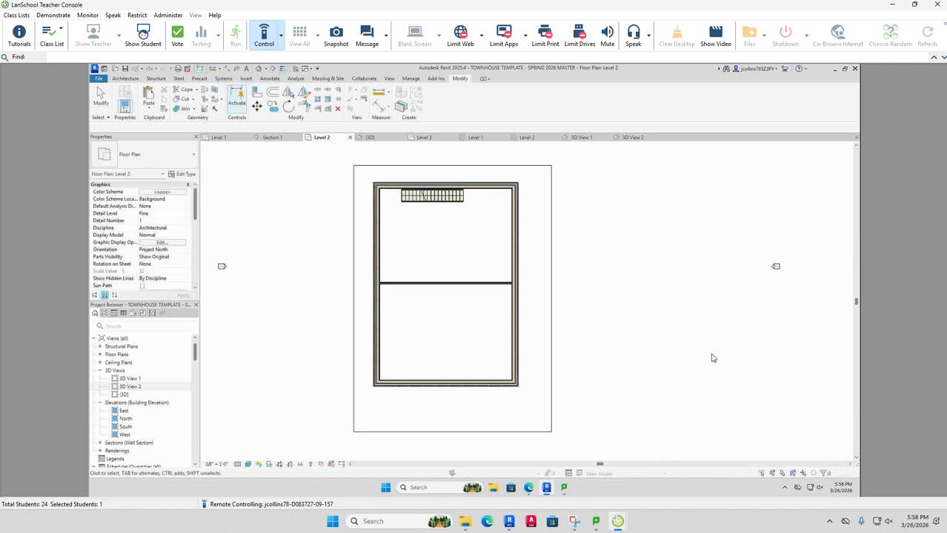
Step: Retry pasting the copied layout into Level 2 and resolve the error by deleting the 36" x 36" instance that cuts nothing
{"action": "left_click", "coordinate": [153, 111]}
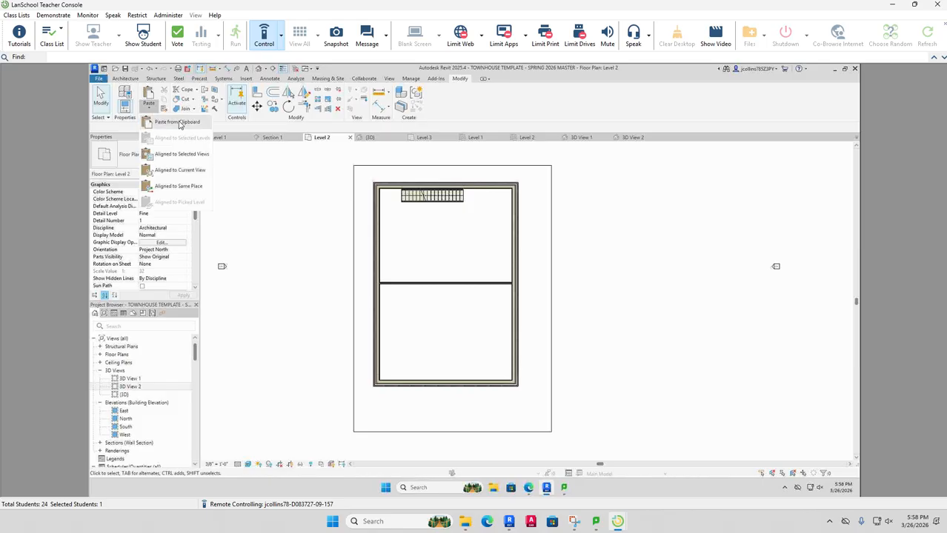
{"action": "left_click", "coordinate": [177, 186]}
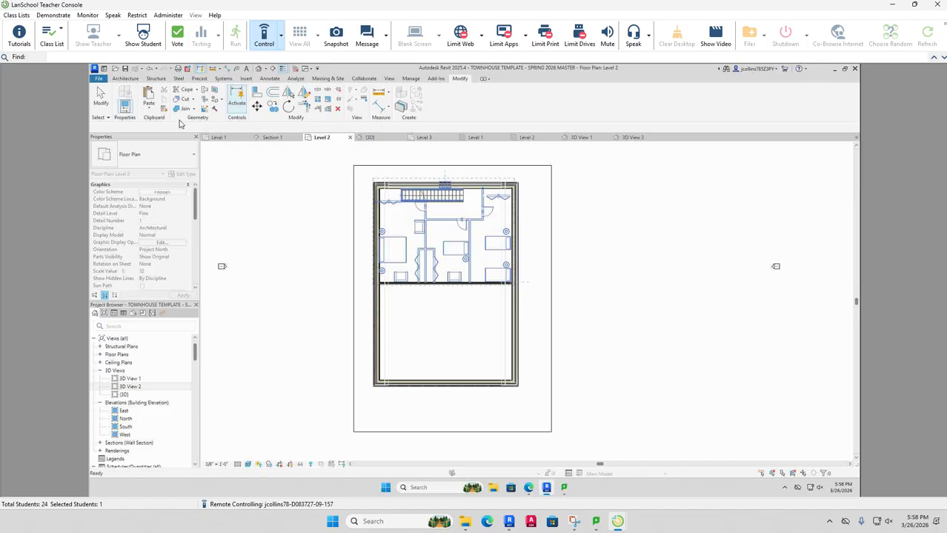
{"action": "key", "text": "ctrl+v"}
{"action": "scroll", "coordinate": [536, 207], "scroll_direction": "up", "scroll_amount": 3}
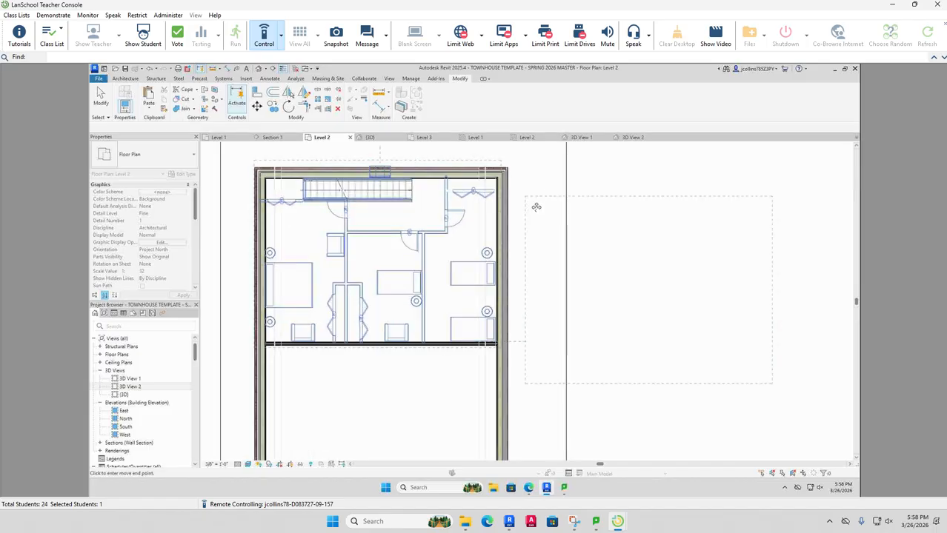
{"action": "scroll", "coordinate": [536, 207], "scroll_direction": "up", "scroll_amount": 1}
{"action": "scroll", "coordinate": [534, 208], "scroll_direction": "down", "scroll_amount": 1}
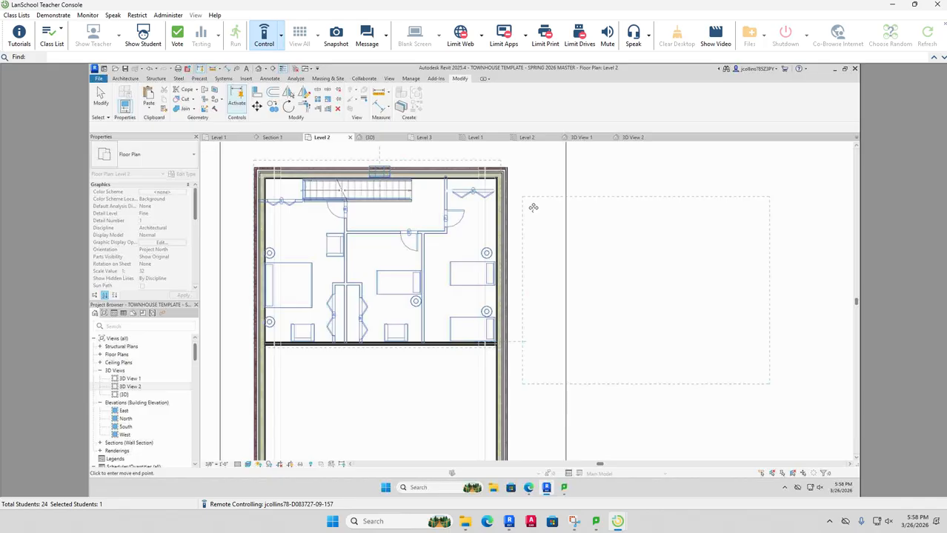
{"action": "left_click", "coordinate": [563, 164]}
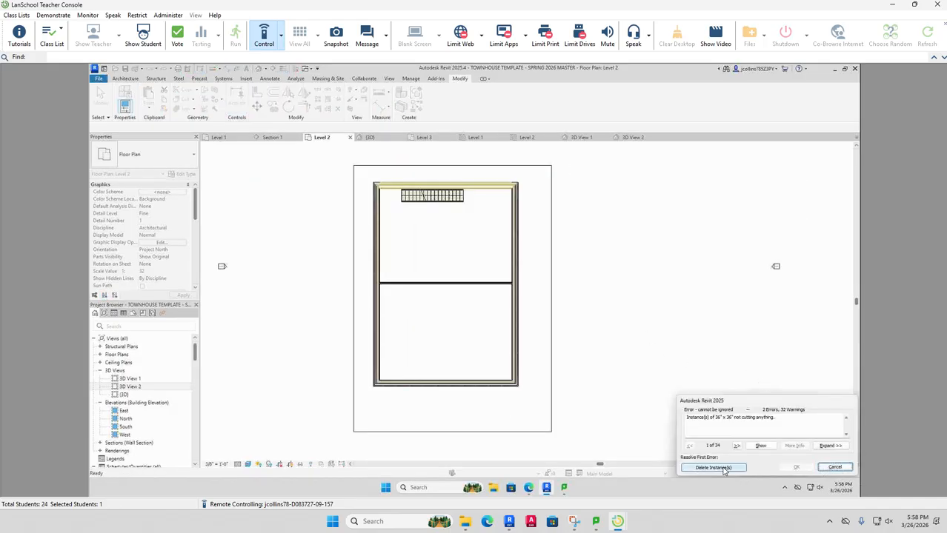
{"action": "left_click", "coordinate": [724, 471]}
{"action": "left_click", "coordinate": [632, 315]}
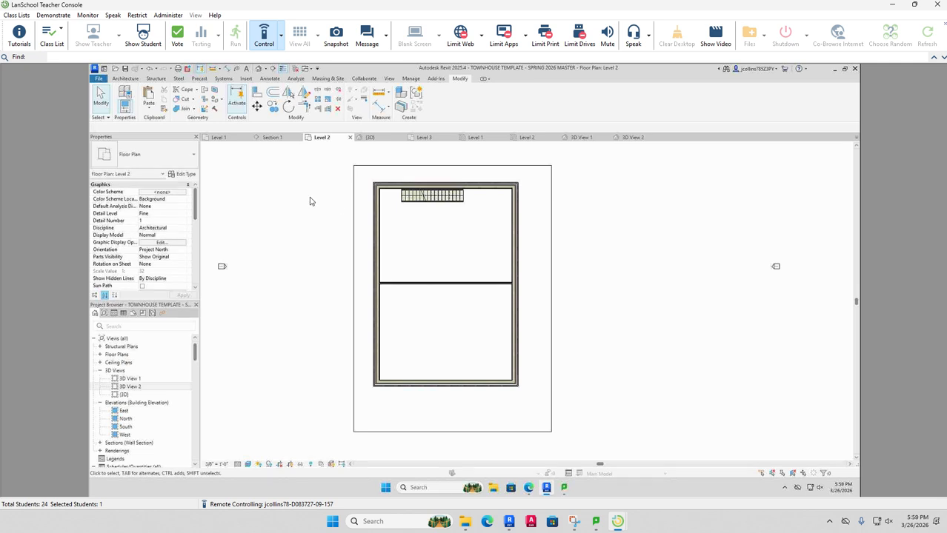
Step: Select the interior walls, doors, closets and furniture in the Level 3 plan, copy them to the clipboard, and open the Level 2 plan
{"action": "left_click", "coordinate": [423, 138]}
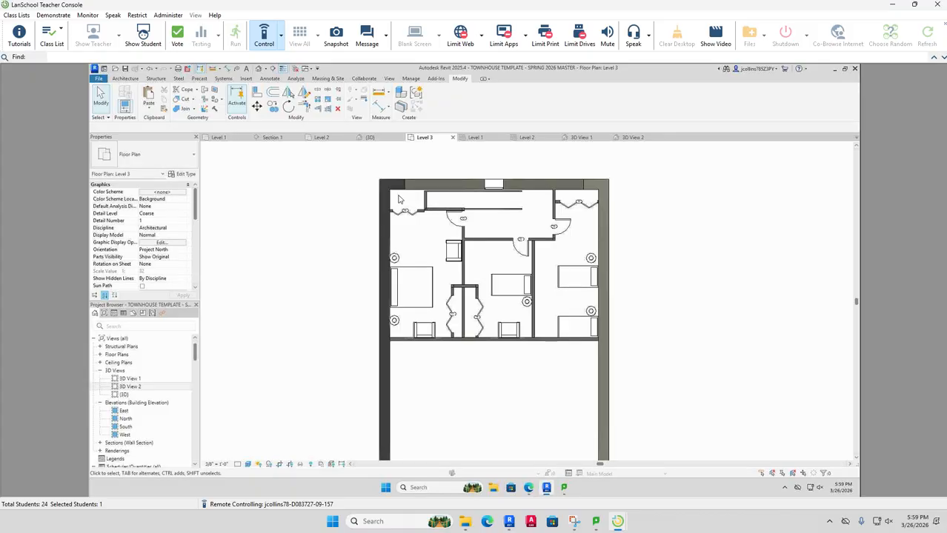
{"action": "left_click_drag", "start_coordinate": [398, 199], "coordinate": [596, 334]}
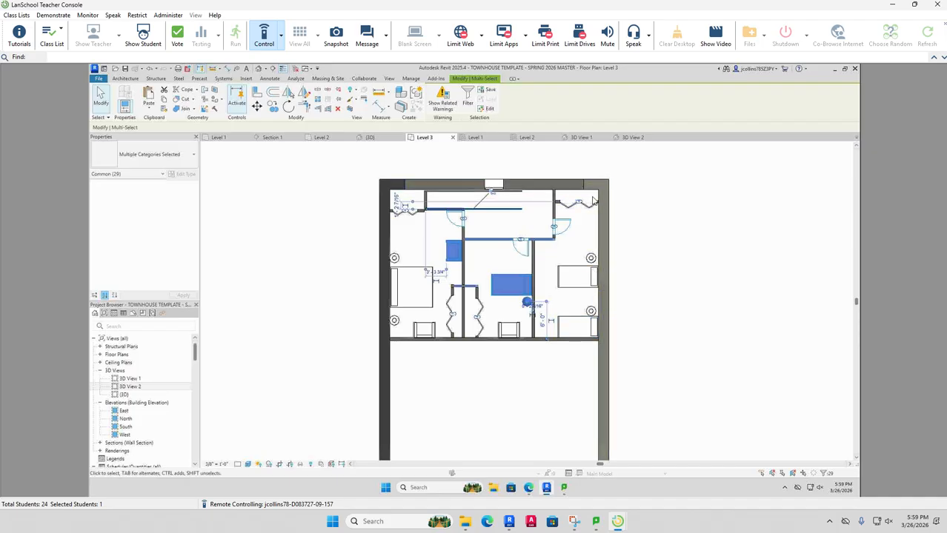
{"action": "key", "text": "Escape"}
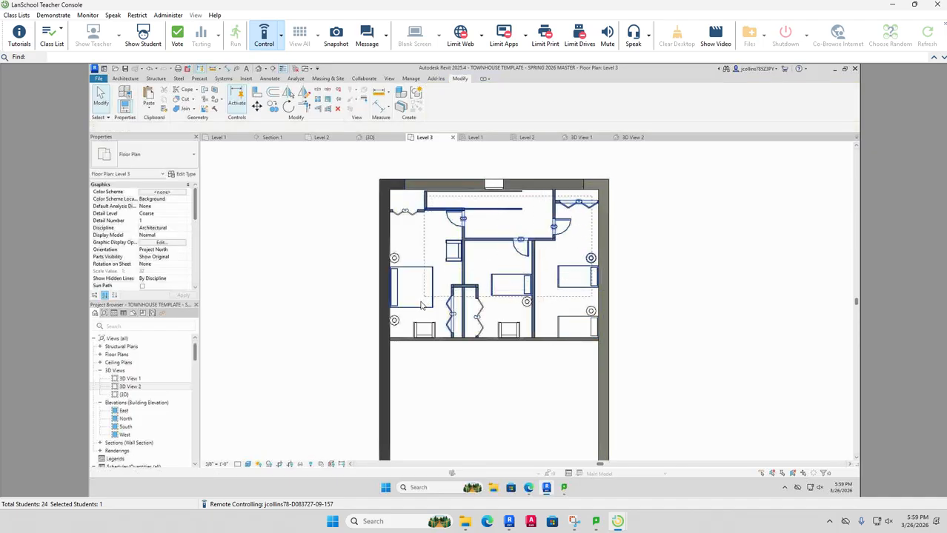
{"action": "left_click_drag", "start_coordinate": [420, 305], "coordinate": [396, 335]}
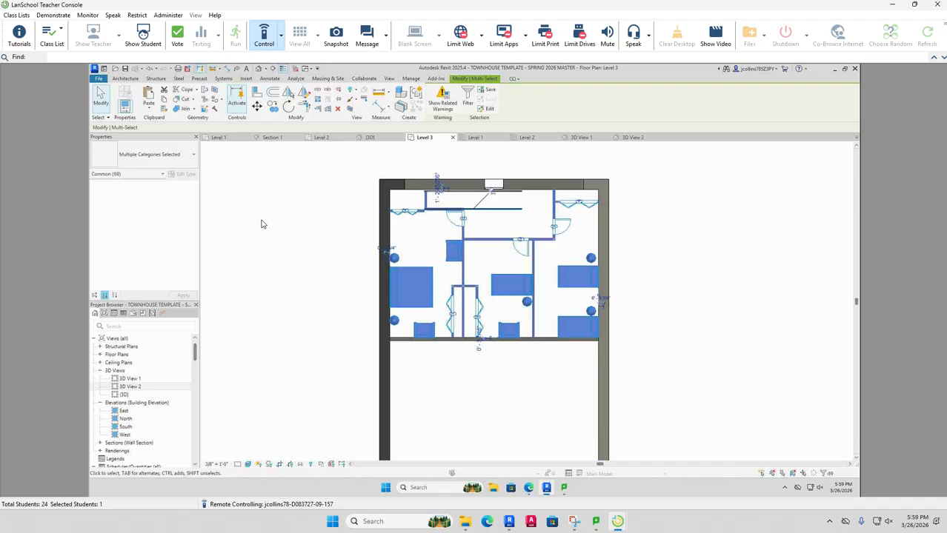
{"action": "left_click", "coordinate": [152, 111]}
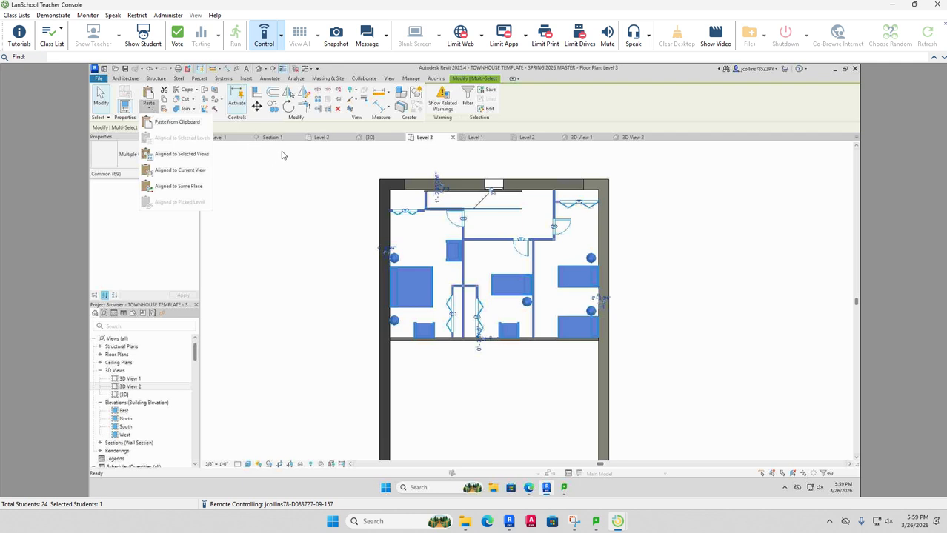
{"action": "left_click", "coordinate": [321, 138]}
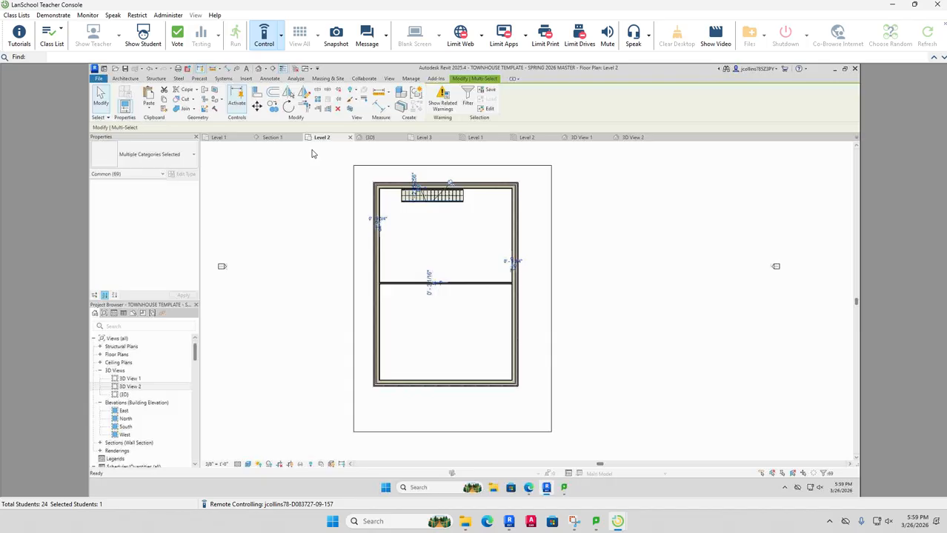
{"action": "left_click", "coordinate": [152, 112]}
{"action": "left_click", "coordinate": [169, 124]}
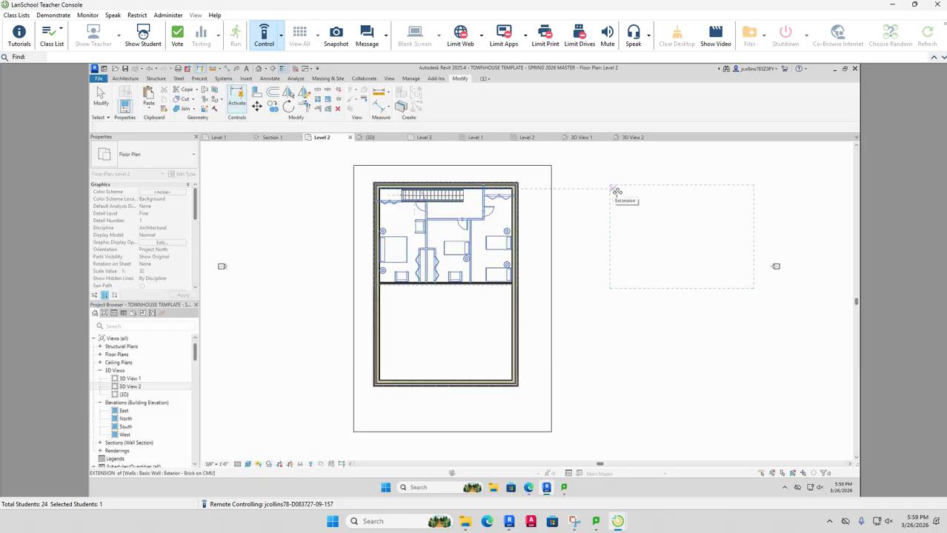
{"action": "key", "text": "Escape"}
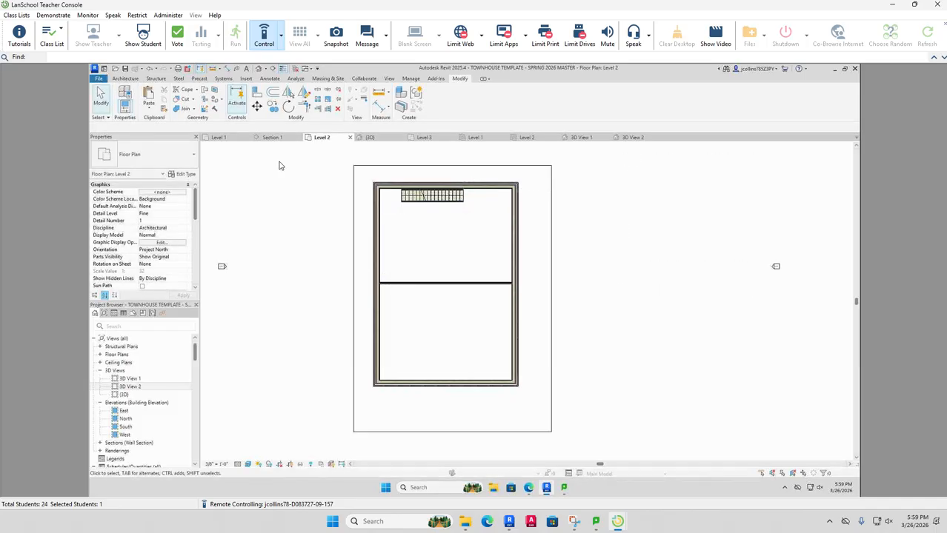
Step: Paste the copied layout aligned to the selected view Floor Plan: Level 2, dismiss the warning, and clear the selection
{"action": "left_click", "coordinate": [153, 110]}
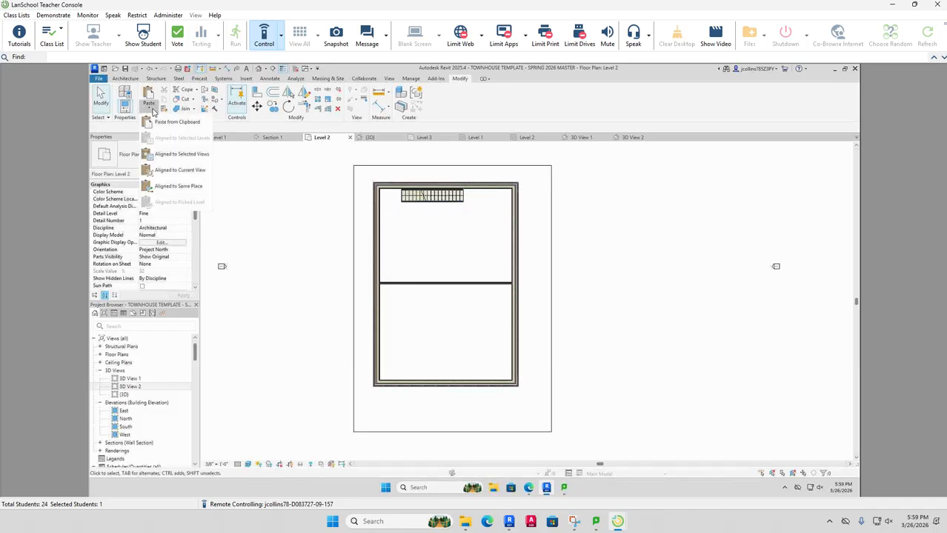
{"action": "left_click", "coordinate": [175, 156]}
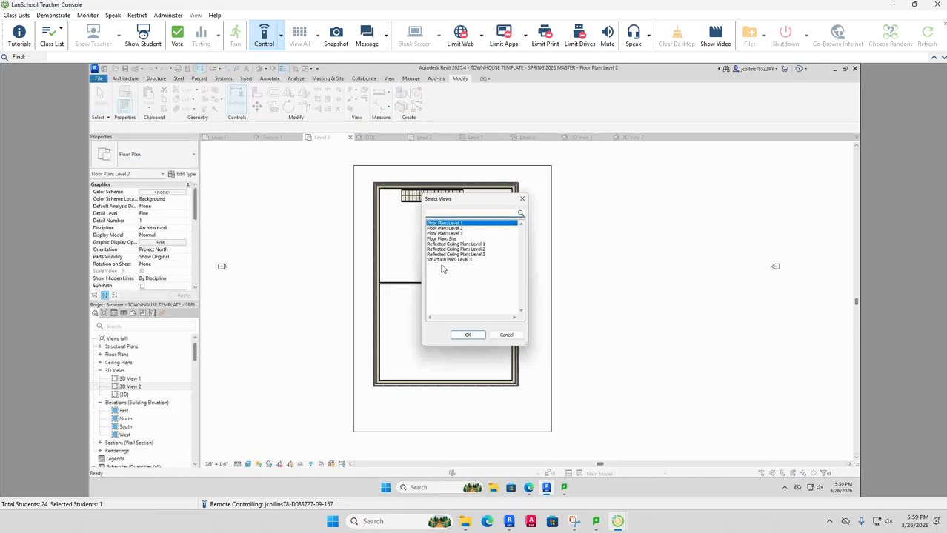
{"action": "left_click", "coordinate": [453, 229]}
{"action": "left_click", "coordinate": [468, 336]}
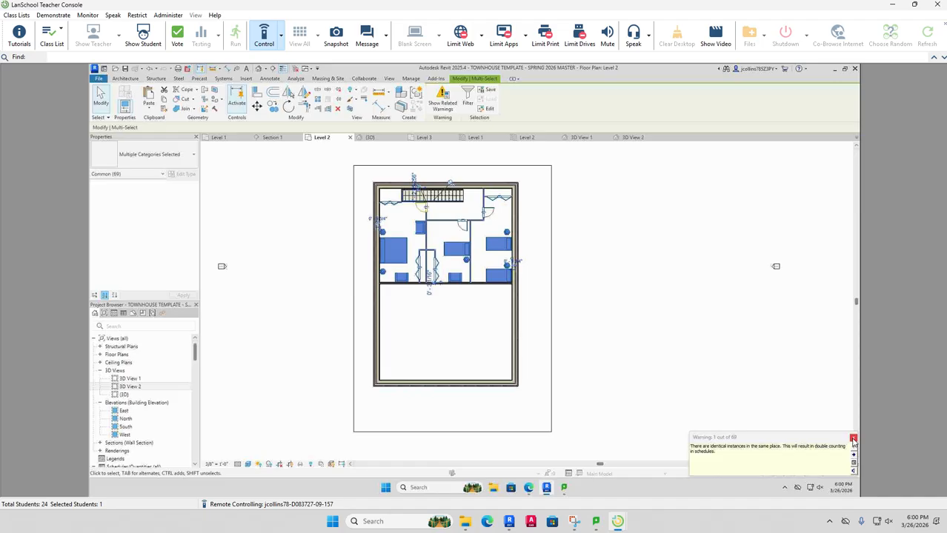
{"action": "left_click", "coordinate": [852, 439]}
{"action": "left_click", "coordinate": [730, 376]}
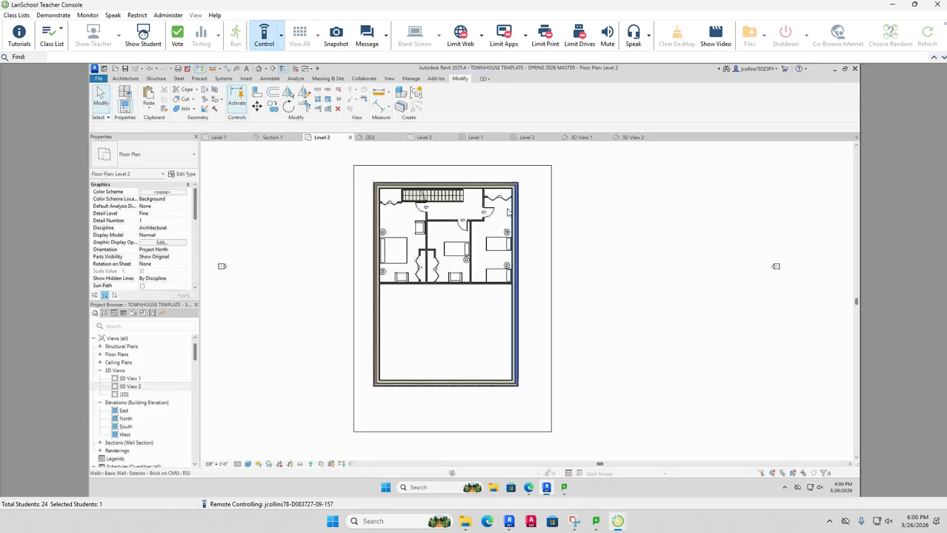
Step: Compare the Level 3 plan with the pasted Level 2 layout, and stop remote controlling this student's computer
{"action": "left_click", "coordinate": [425, 138]}
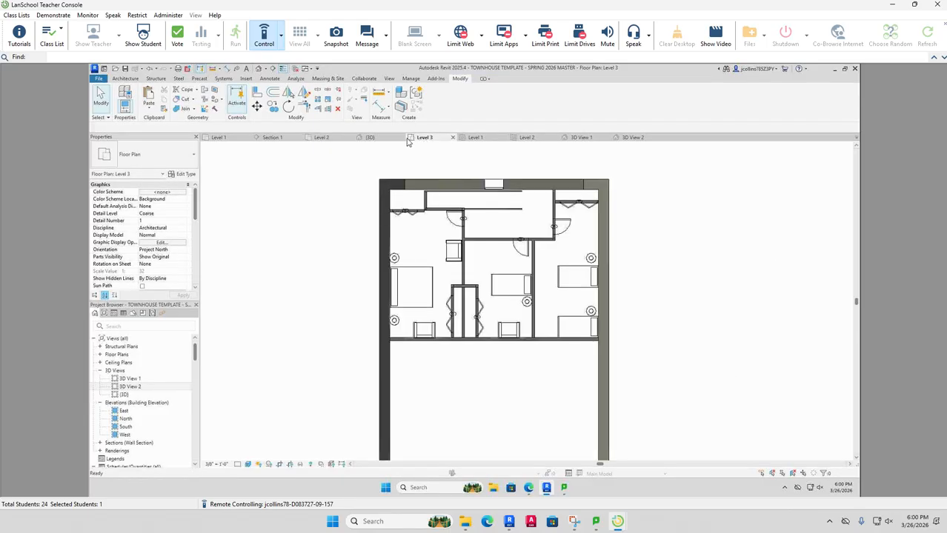
{"action": "left_click", "coordinate": [326, 138]}
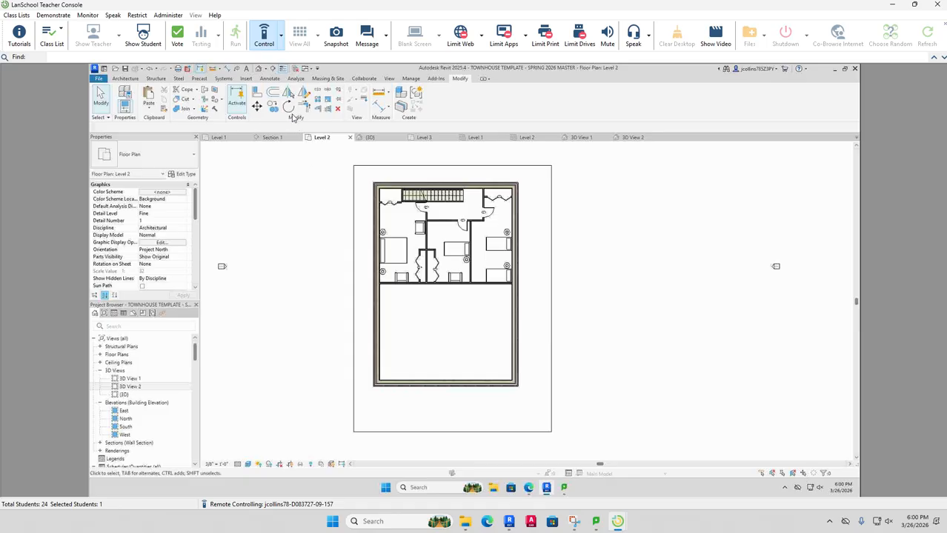
{"action": "left_click", "coordinate": [280, 41]}
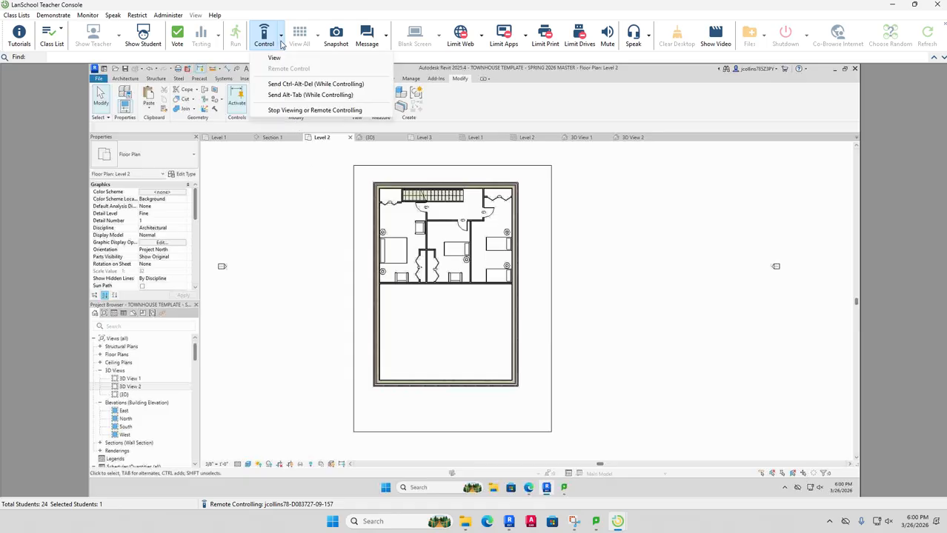
{"action": "left_click", "coordinate": [302, 110]}
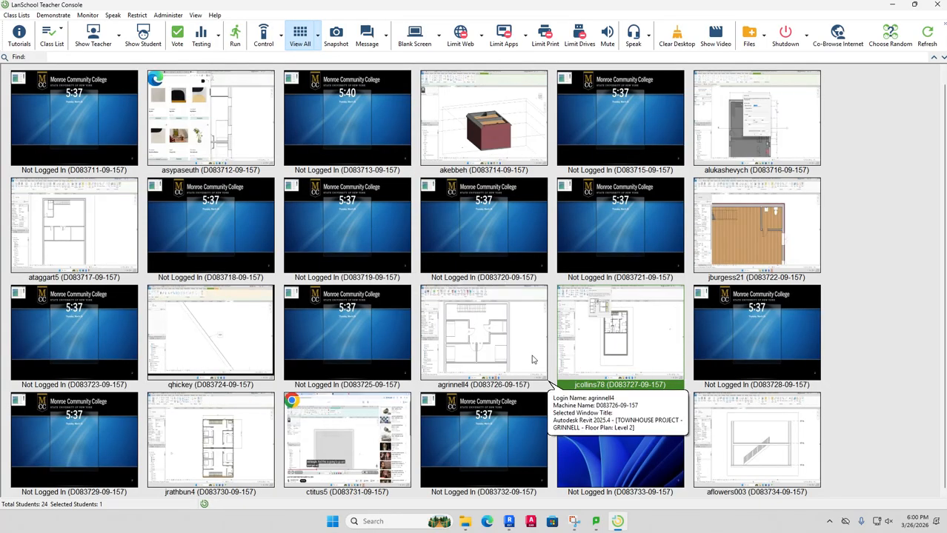
Step: Open the student screen showing the red townhouse in the Project1 3D view and take remote control of it
{"action": "mouse_move", "coordinate": [531, 360]}
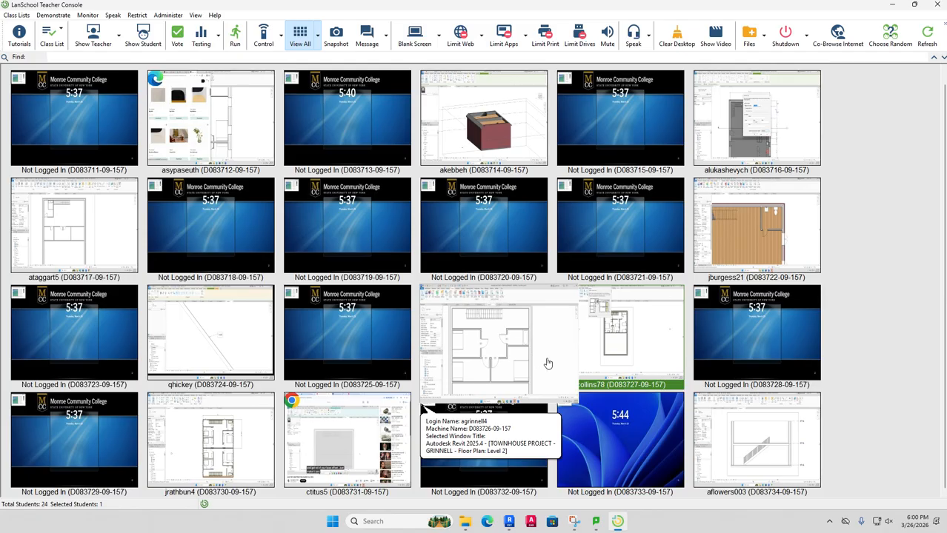
{"action": "mouse_move", "coordinate": [592, 356]}
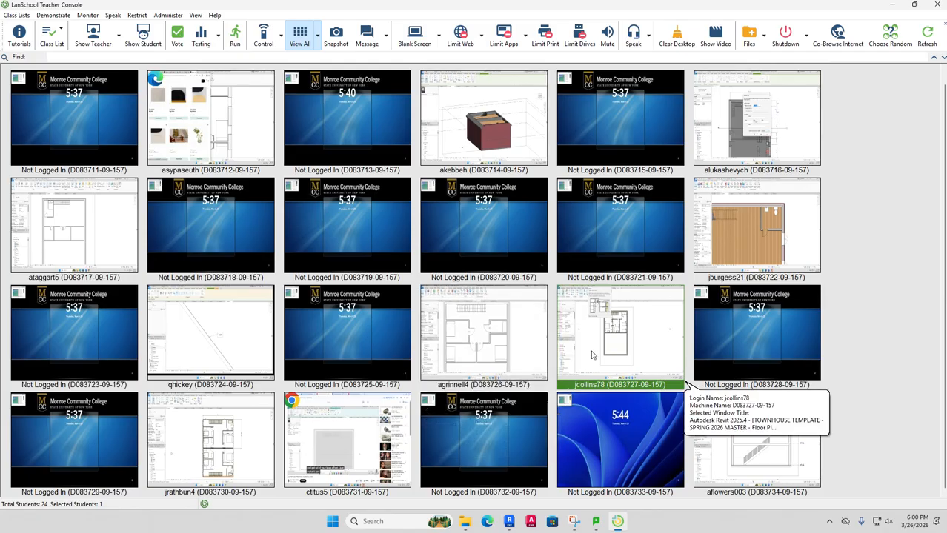
{"action": "mouse_move", "coordinate": [515, 135]}
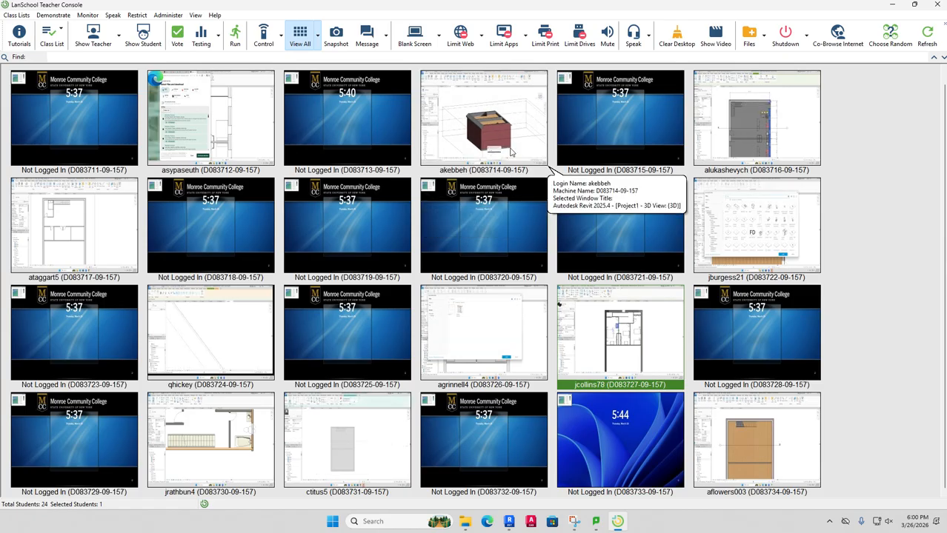
{"action": "double_click", "coordinate": [510, 152]}
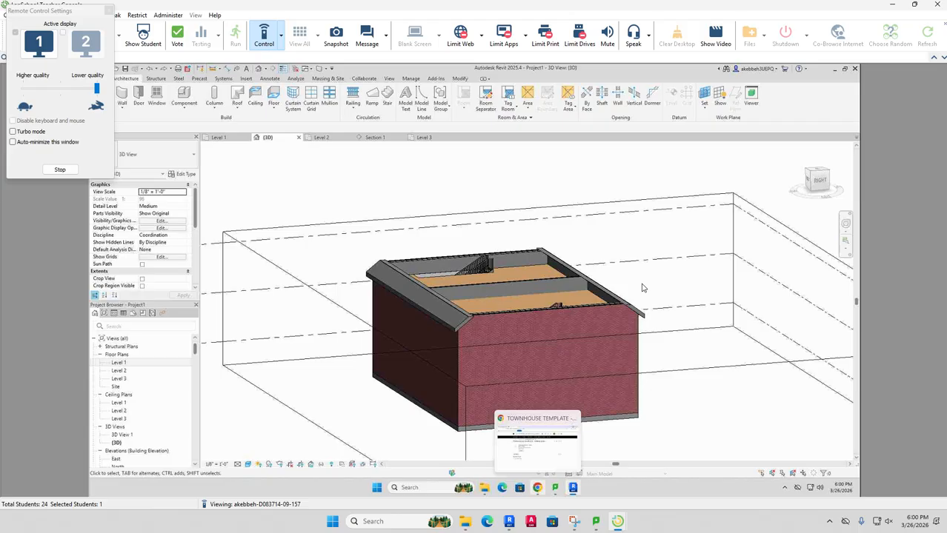
{"action": "left_click", "coordinate": [283, 41]}
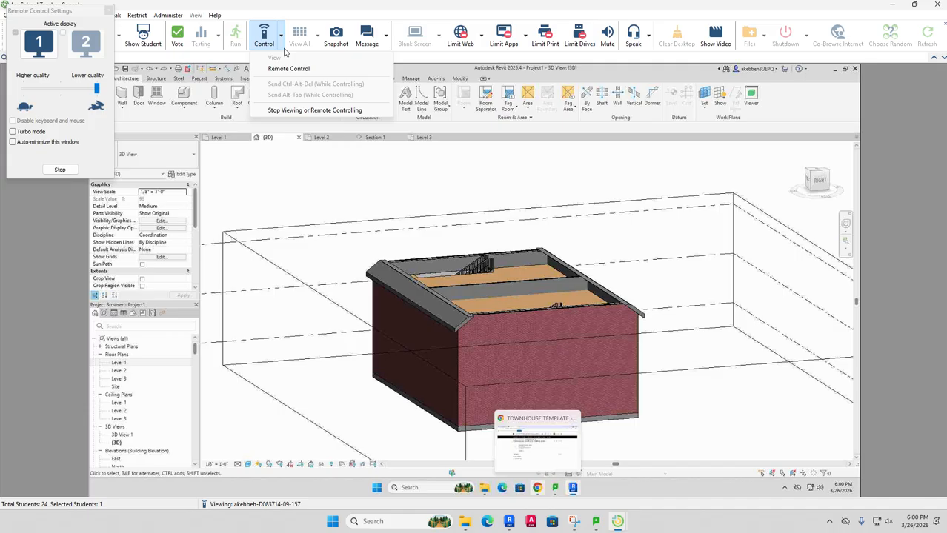
{"action": "left_click", "coordinate": [289, 68]}
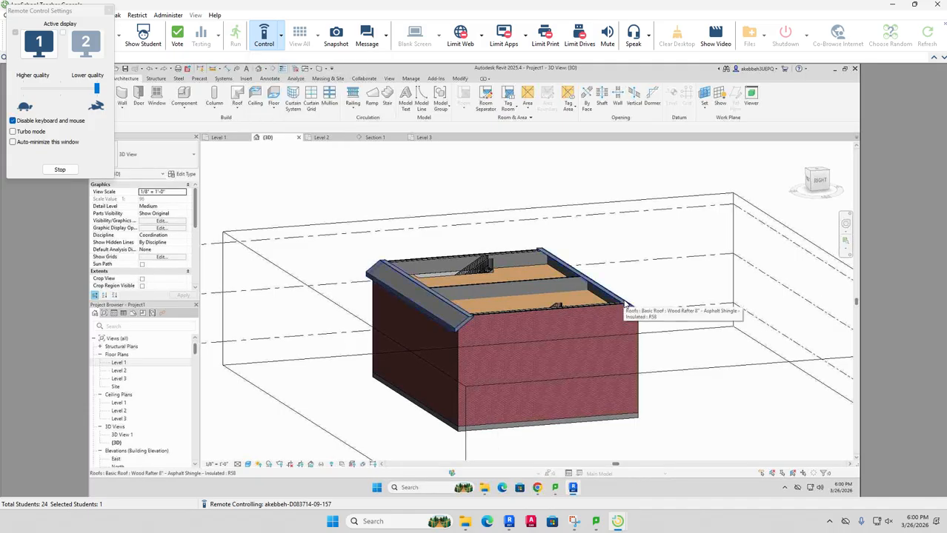
Step: Select the section box around the townhouse in the 3D view
{"action": "scroll", "coordinate": [696, 315], "scroll_direction": "down", "scroll_amount": 2}
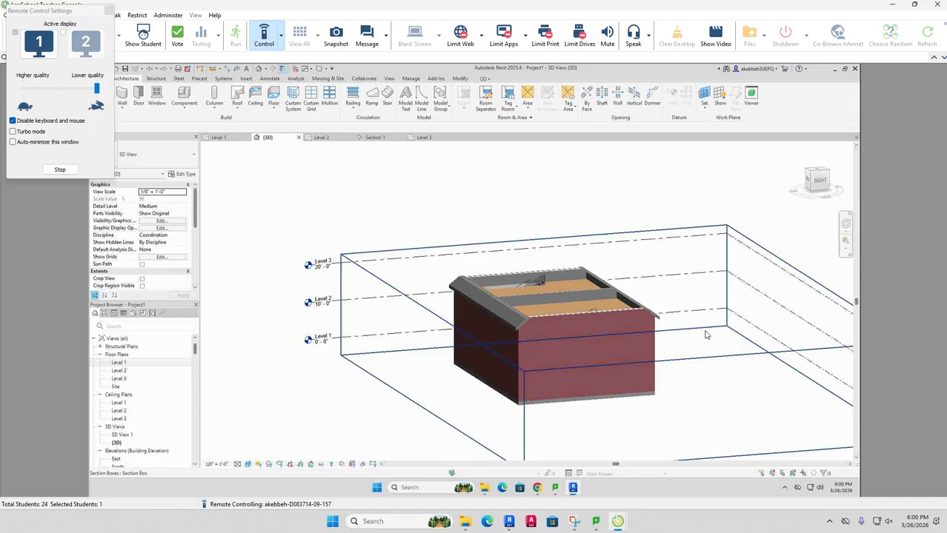
{"action": "left_click", "coordinate": [529, 245]}
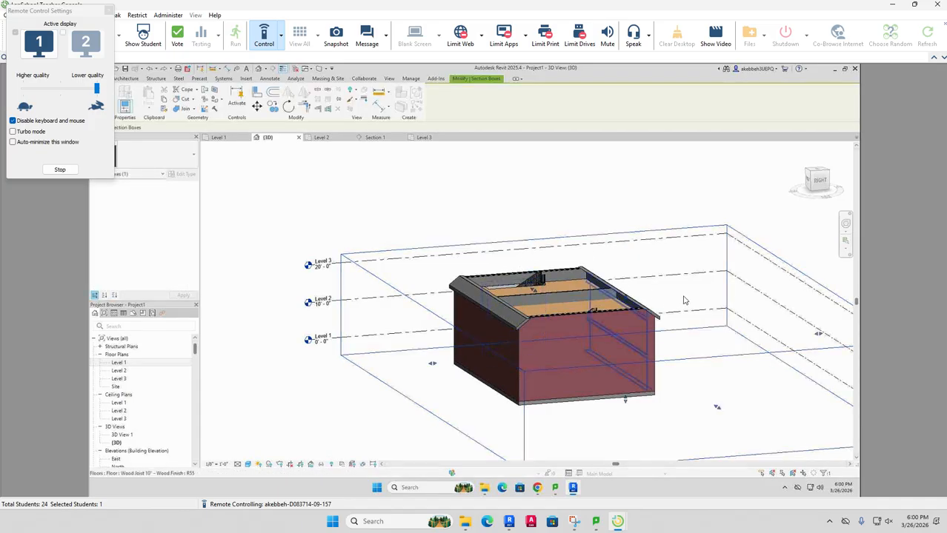
Step: Extend the 3D view's section box down below the house's floor slab and up above the roof ridge
{"action": "scroll", "coordinate": [754, 309], "scroll_direction": "down", "scroll_amount": 1}
{"action": "left_click_drag", "start_coordinate": [754, 309], "coordinate": [657, 296]}
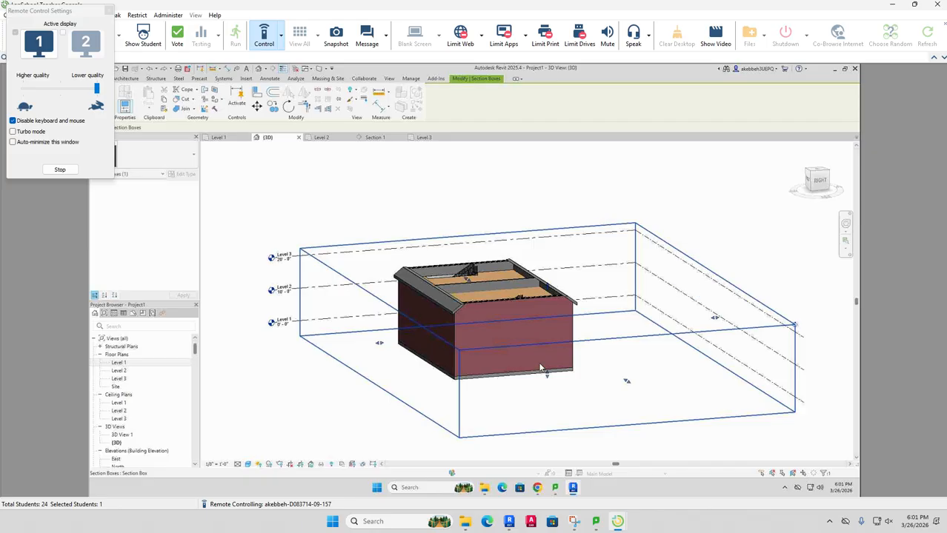
{"action": "left_click_drag", "start_coordinate": [547, 374], "coordinate": [557, 399]}
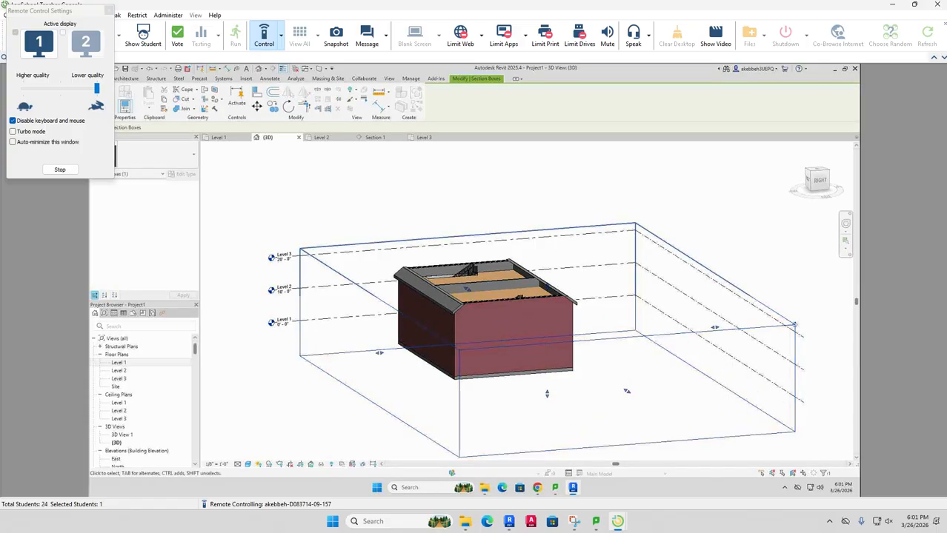
{"action": "left_click_drag", "start_coordinate": [659, 372], "coordinate": [759, 353]}
{"action": "left_click_drag", "start_coordinate": [841, 277], "coordinate": [800, 260]}
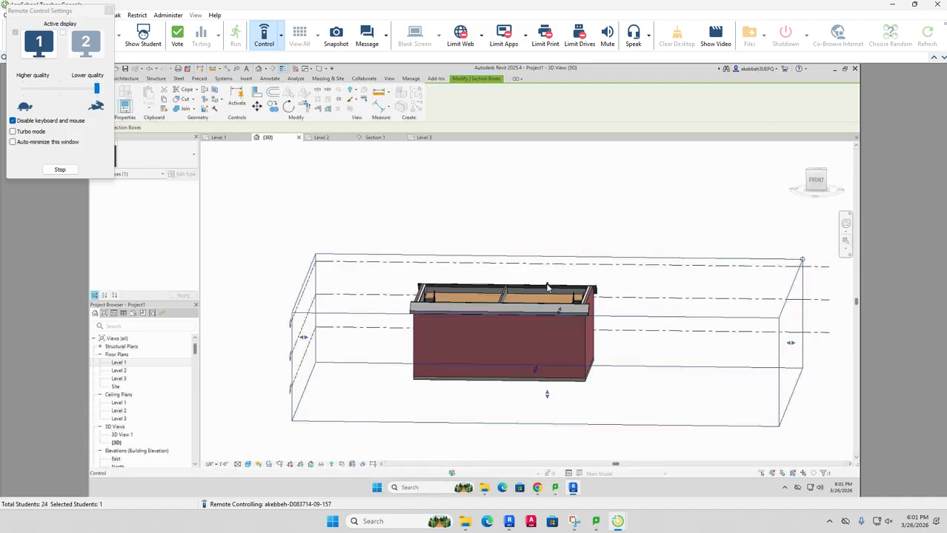
{"action": "left_click_drag", "start_coordinate": [546, 287], "coordinate": [547, 208]}
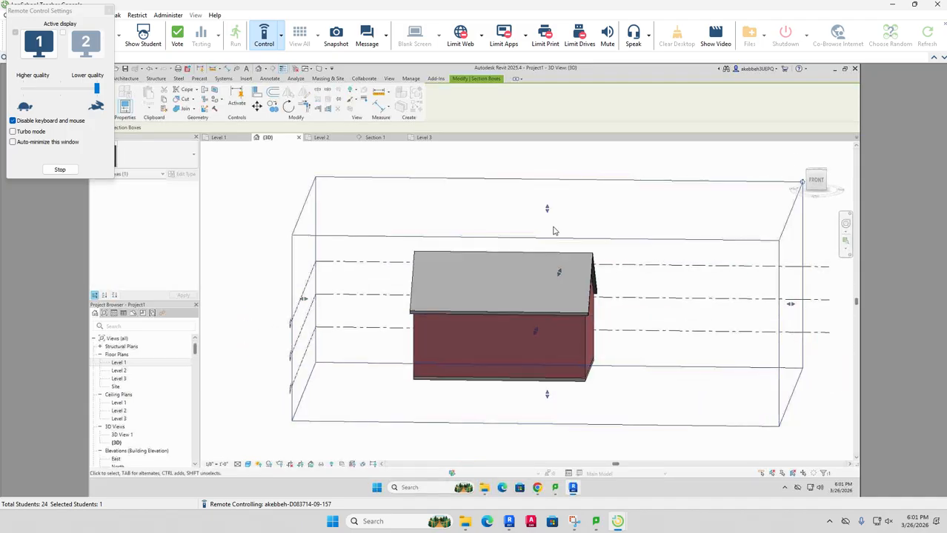
{"action": "left_click", "coordinate": [260, 268]}
{"action": "left_click_drag", "start_coordinate": [734, 401], "coordinate": [466, 400]}
Step: End the remote control session and return to the overview of all student screens
{"action": "left_click", "coordinate": [282, 35]}
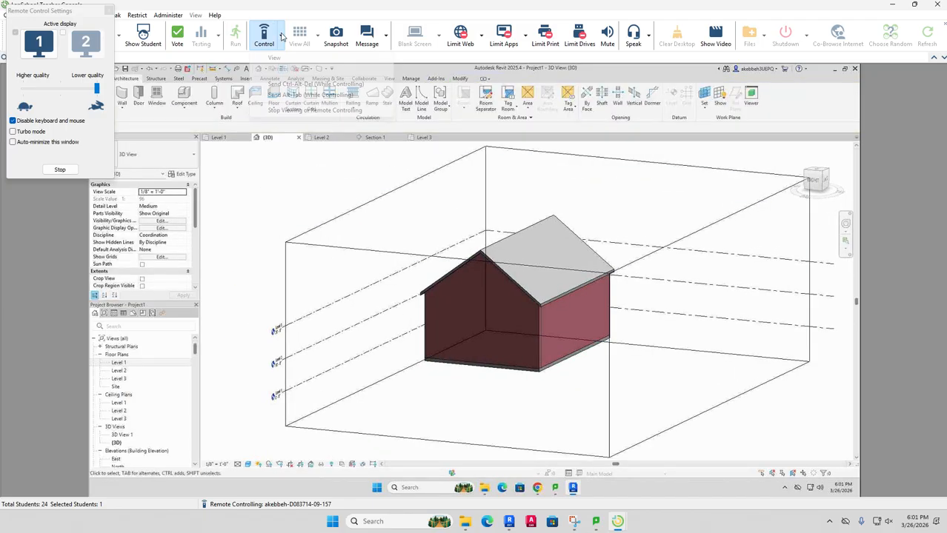
{"action": "left_click", "coordinate": [293, 108]}
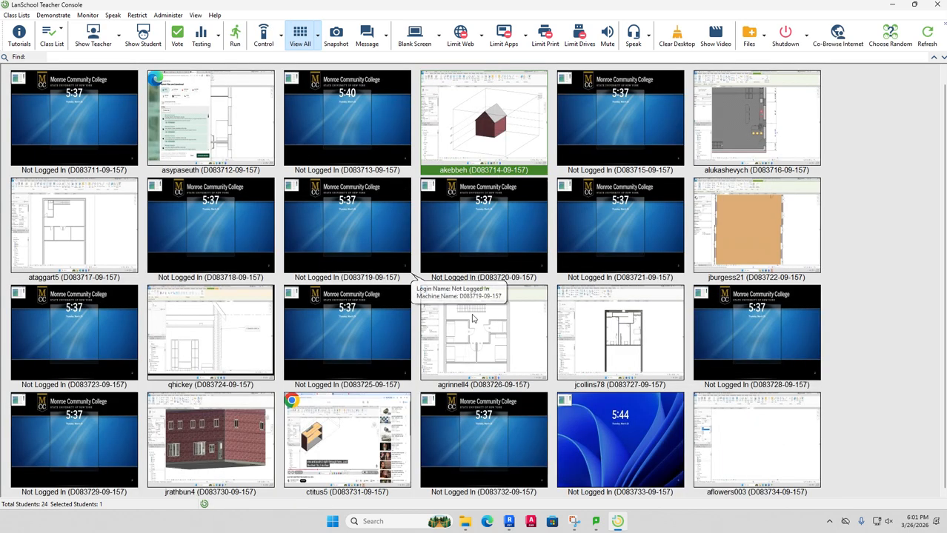
{"action": "mouse_move", "coordinate": [473, 319]}
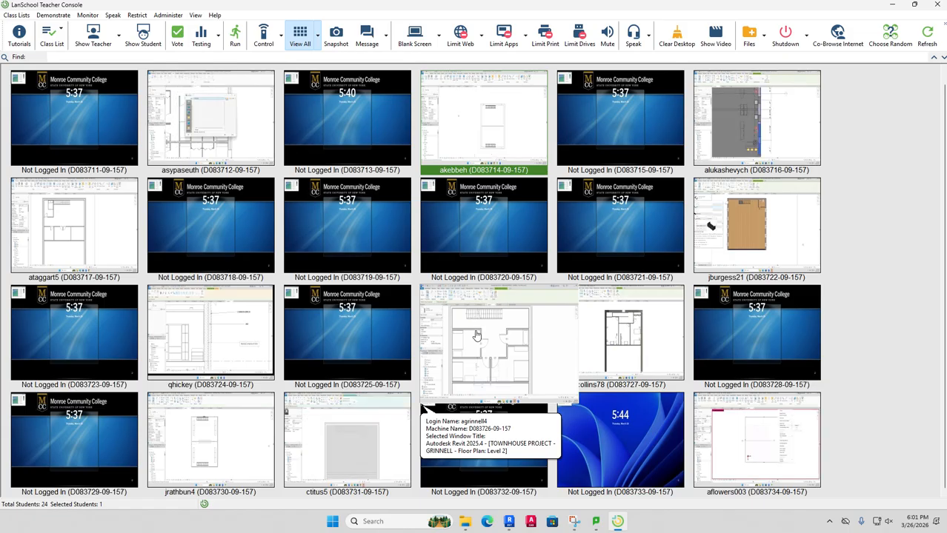
{"action": "mouse_move", "coordinate": [600, 453]}
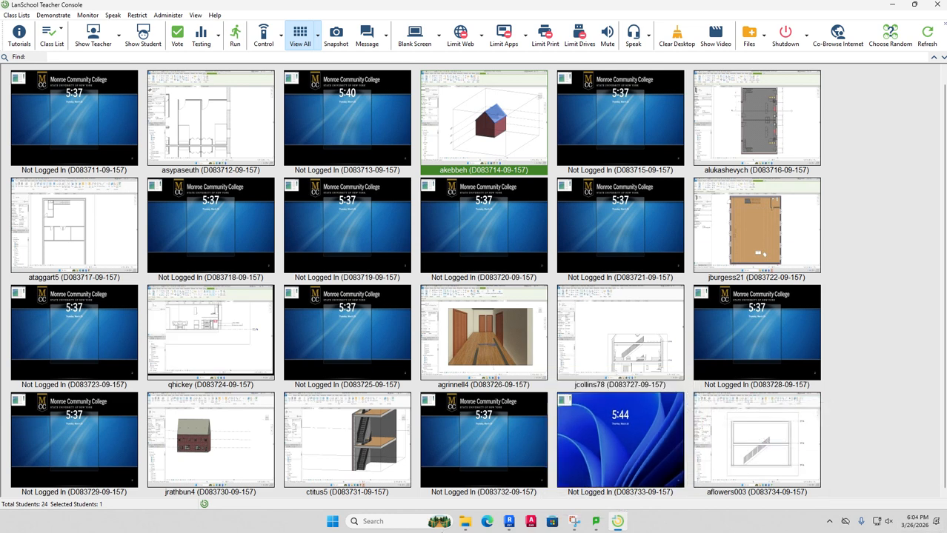
{"action": "double_click", "coordinate": [361, 429]}
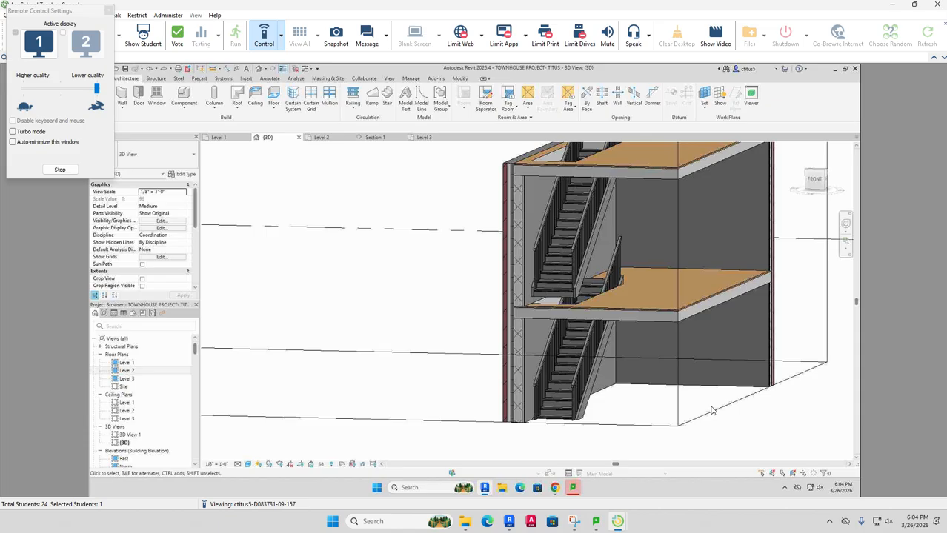
{"action": "left_click", "coordinate": [280, 35]}
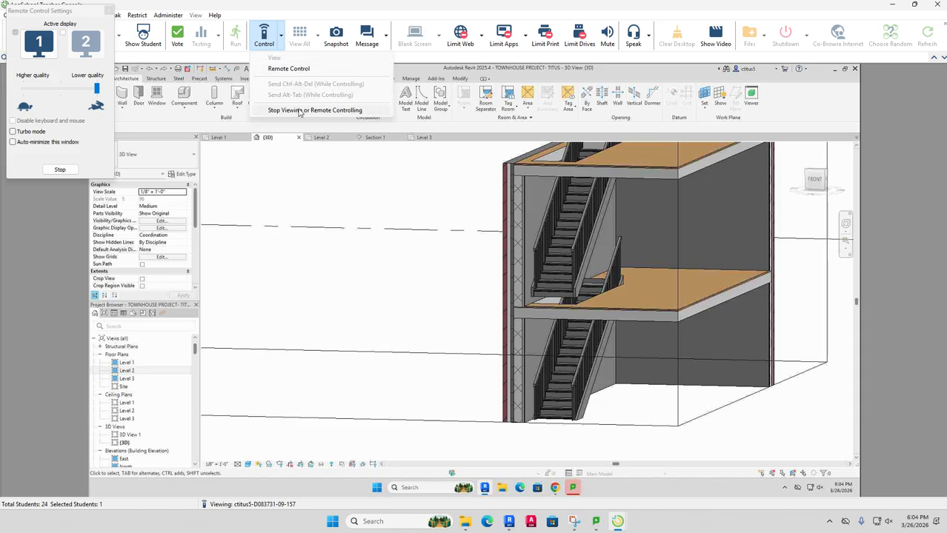
{"action": "left_click", "coordinate": [300, 70]}
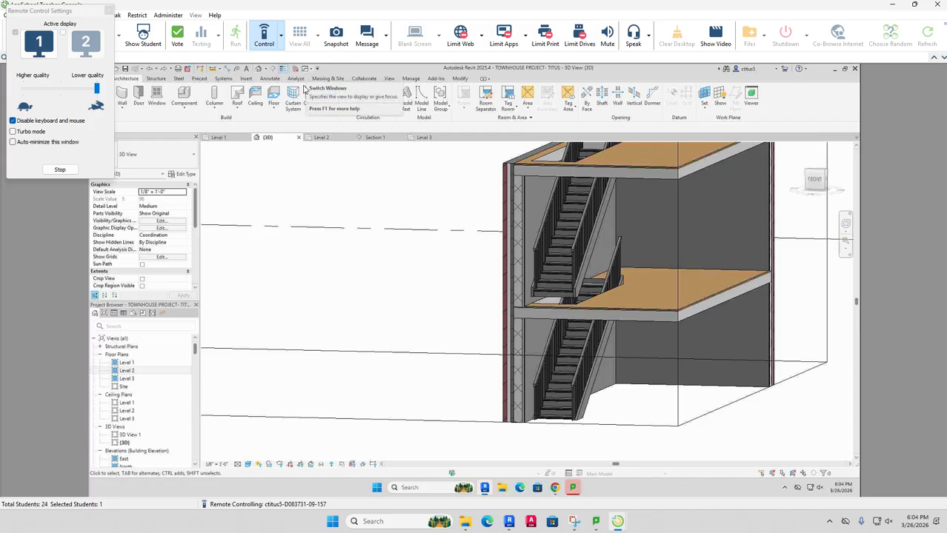
Step: Set the Level 2 wood joist floor's Height Offset From Level to 0' 0"
{"action": "left_click", "coordinate": [625, 311]}
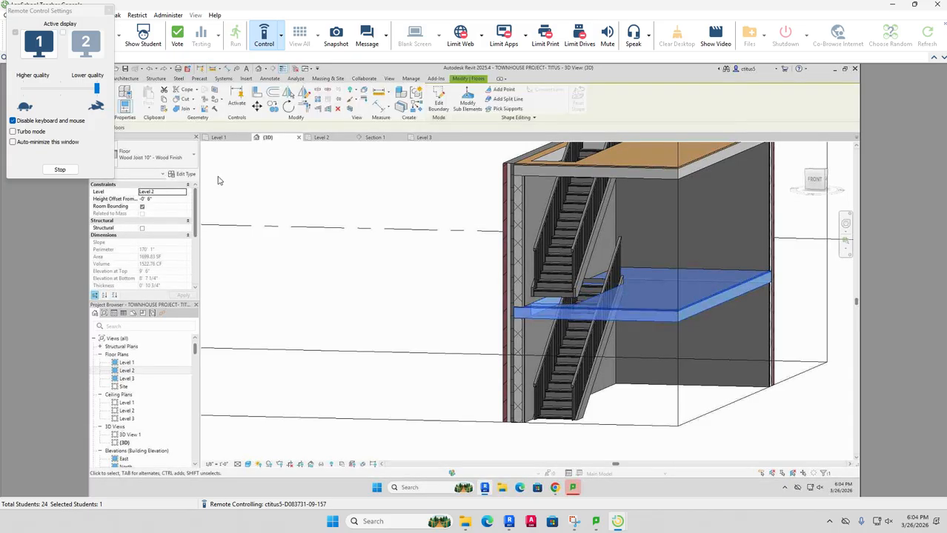
{"action": "left_click", "coordinate": [169, 201]}
{"action": "type", "text": "0"}
{"action": "key", "text": "Return"}
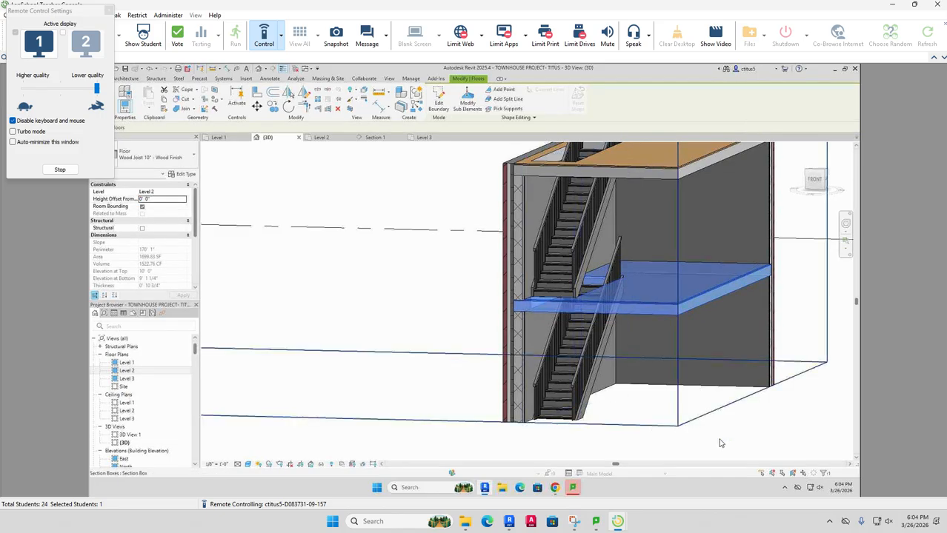
{"action": "left_click", "coordinate": [774, 438]}
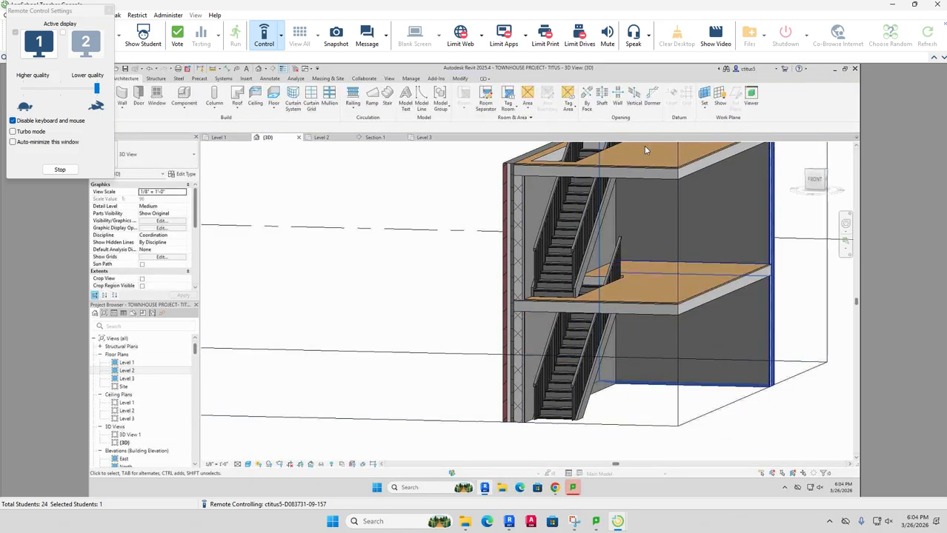
Step: Check the Level 3 floor's height offset and inspect the cutaway townhouse within its section box
{"action": "left_click", "coordinate": [646, 173]}
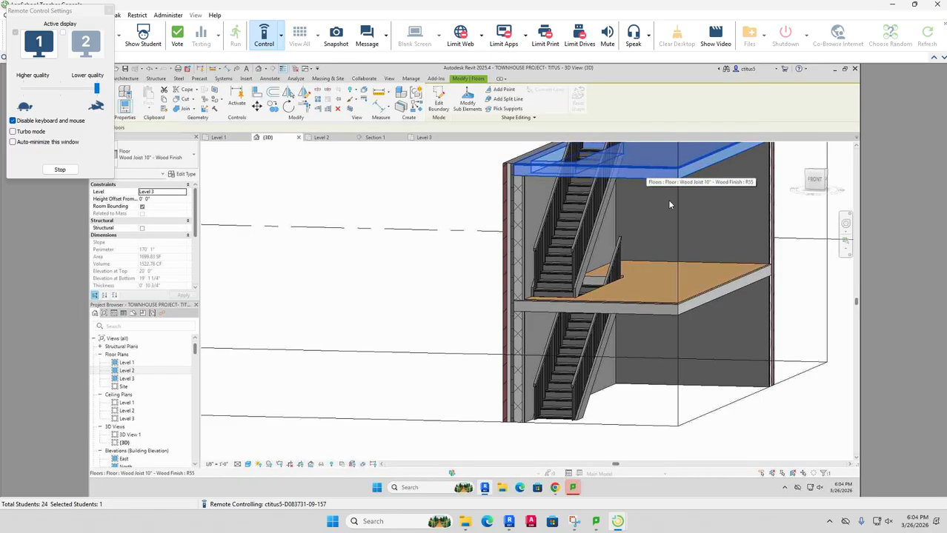
{"action": "left_click", "coordinate": [794, 440]}
{"action": "left_click", "coordinate": [699, 422]}
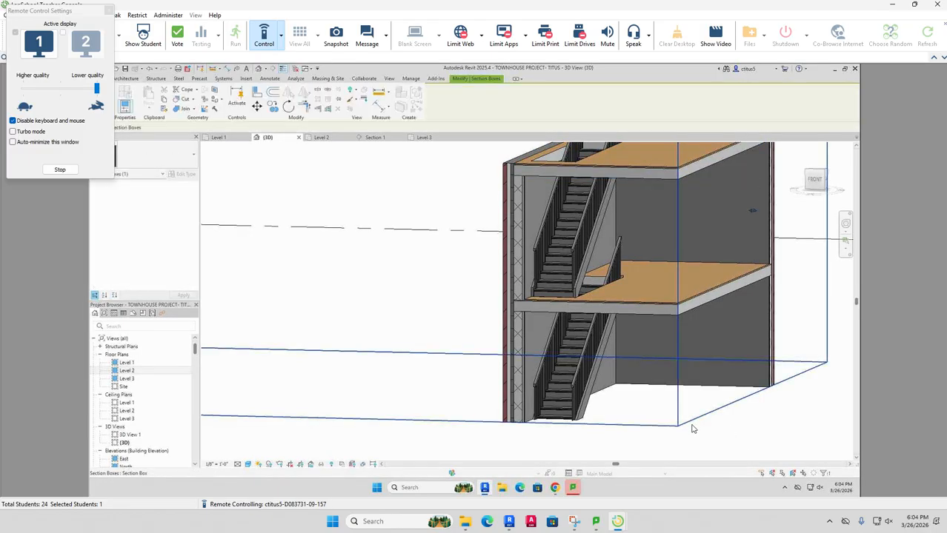
{"action": "scroll", "coordinate": [688, 441], "scroll_direction": "down", "scroll_amount": 5}
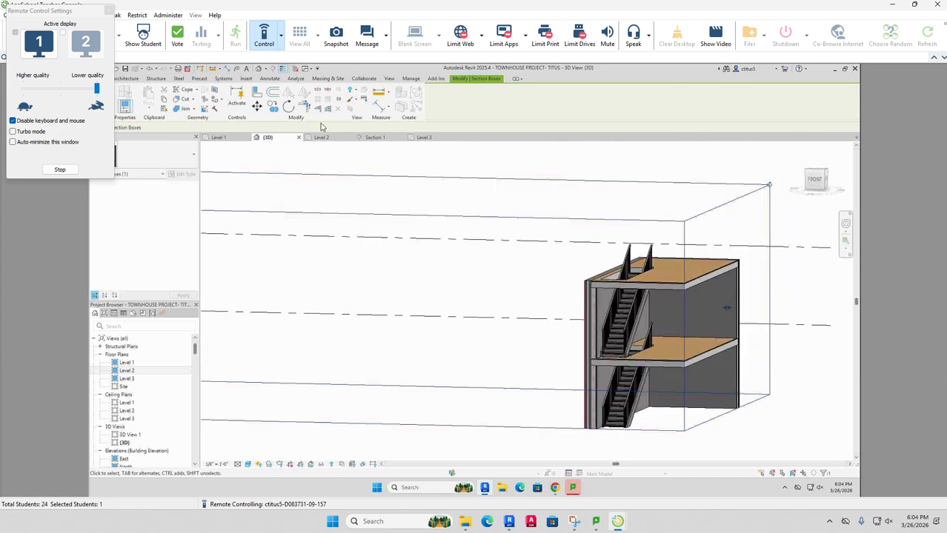
Step: Stop remote controlling the student's townhouse project and go back to the class thumbnail overview
{"action": "left_click", "coordinate": [280, 40]}
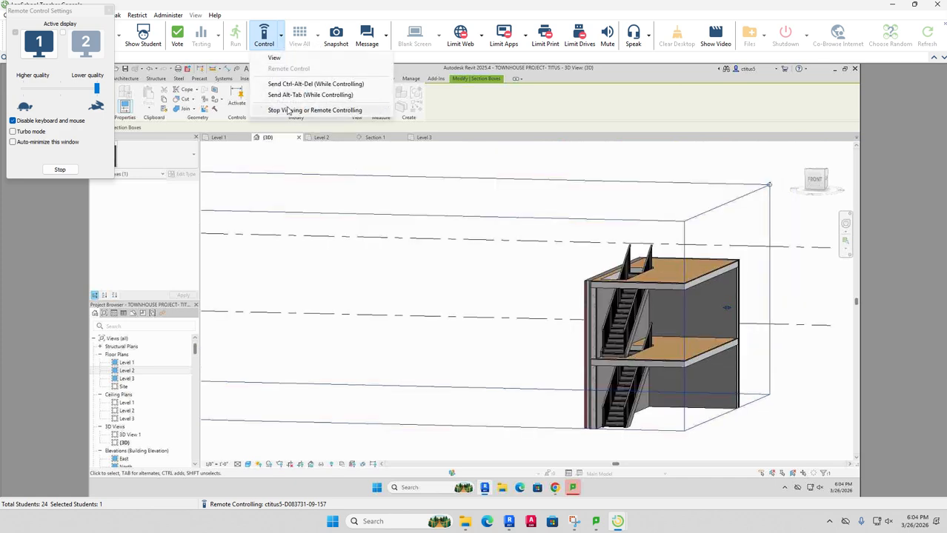
{"action": "left_click", "coordinate": [289, 110]}
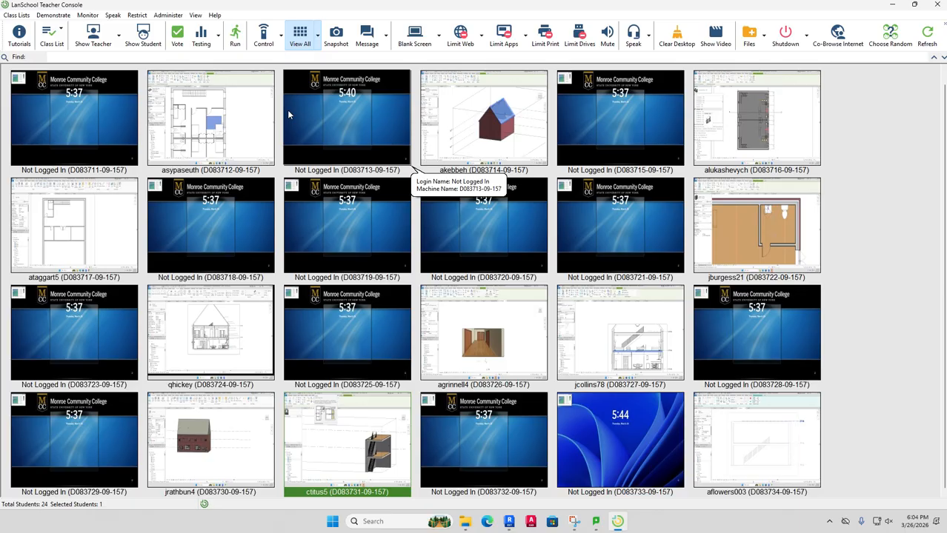
{"action": "mouse_move", "coordinate": [289, 115]}
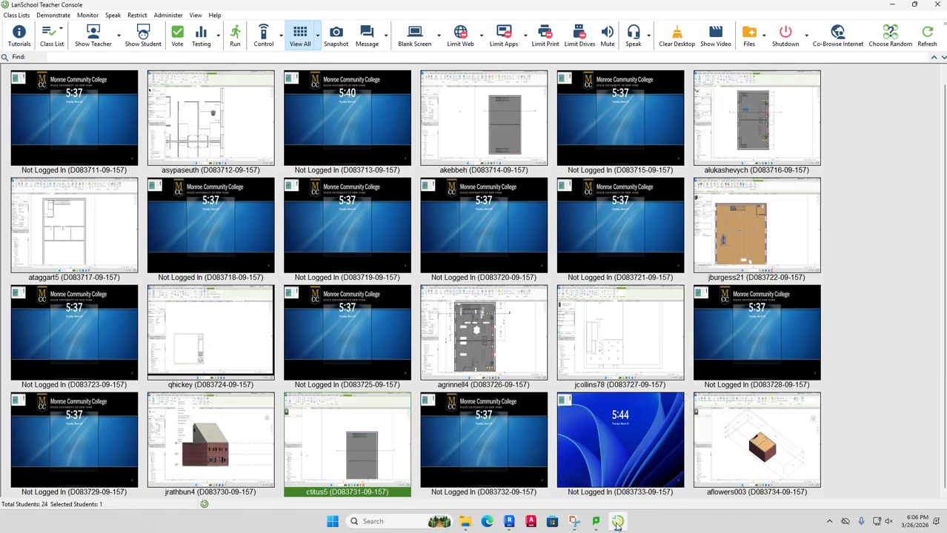
Step: Switch to the local Revit townhouse project and review the type properties of the Generic ceiling in 3D View 5
{"action": "mouse_move", "coordinate": [594, 526]}
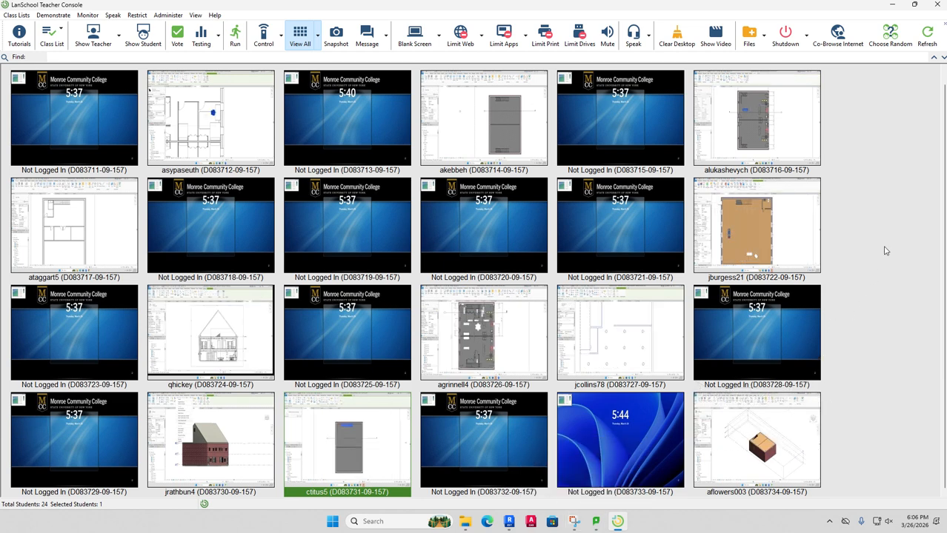
{"action": "left_click", "coordinate": [509, 521]}
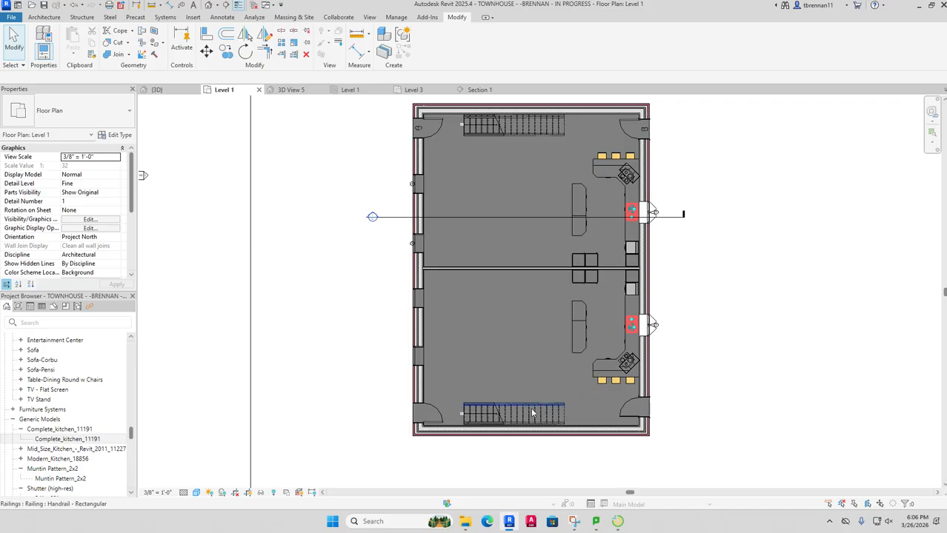
{"action": "left_click", "coordinate": [291, 90]}
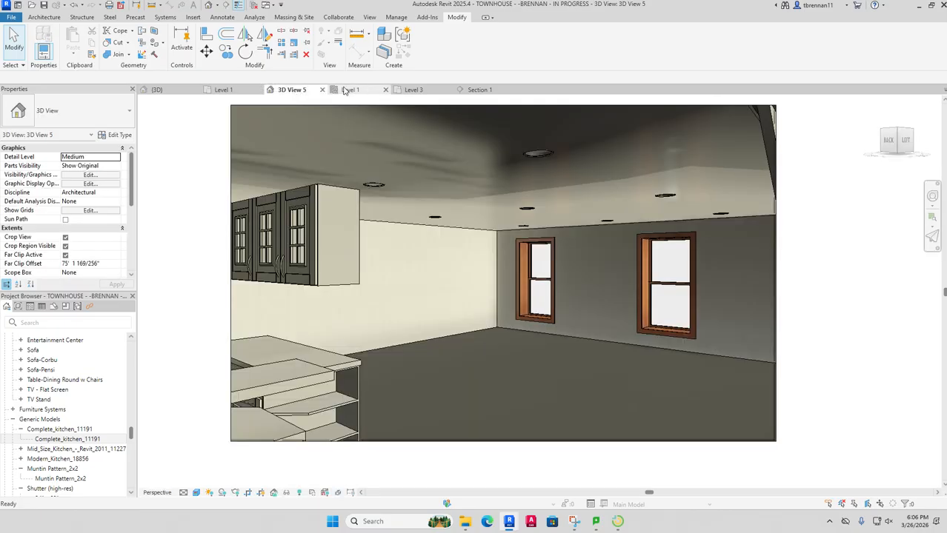
{"action": "left_click", "coordinate": [450, 174]}
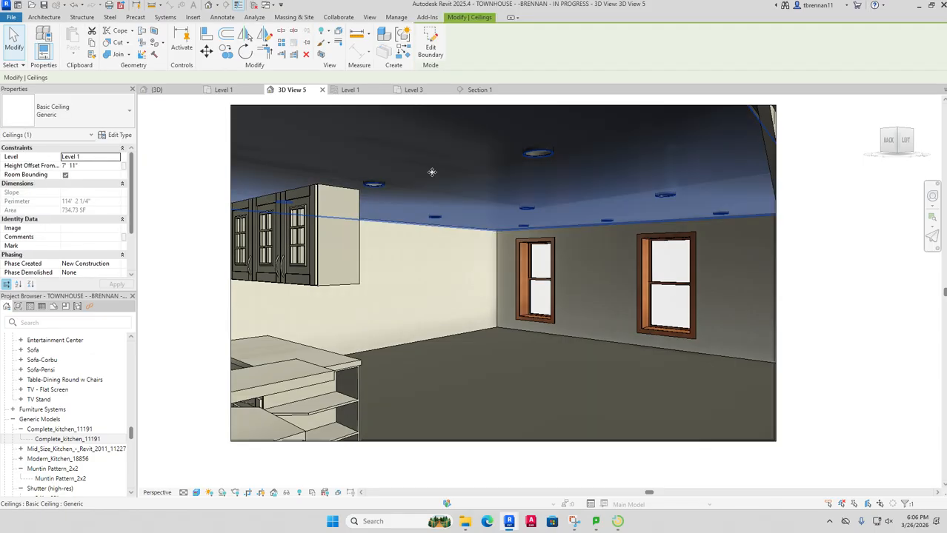
{"action": "left_click", "coordinate": [117, 135]}
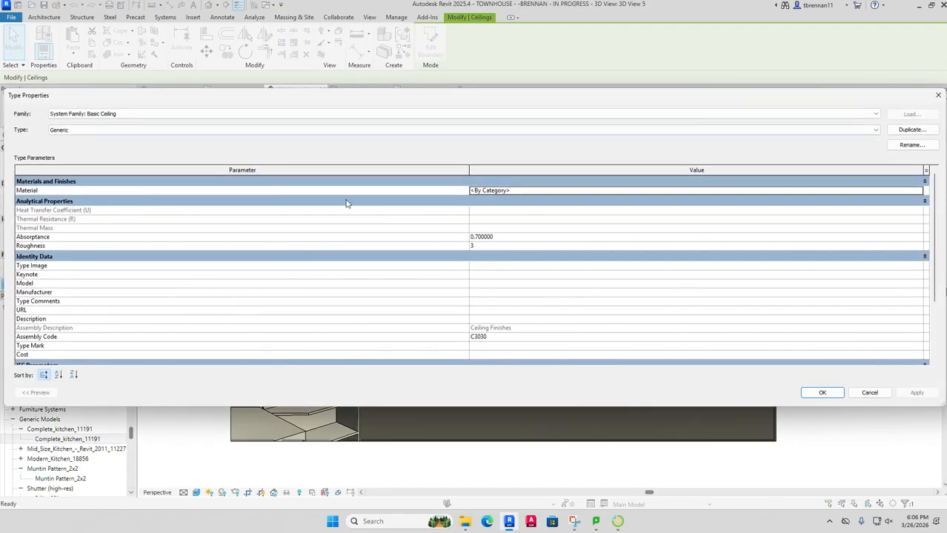
{"action": "left_click", "coordinate": [503, 190]}
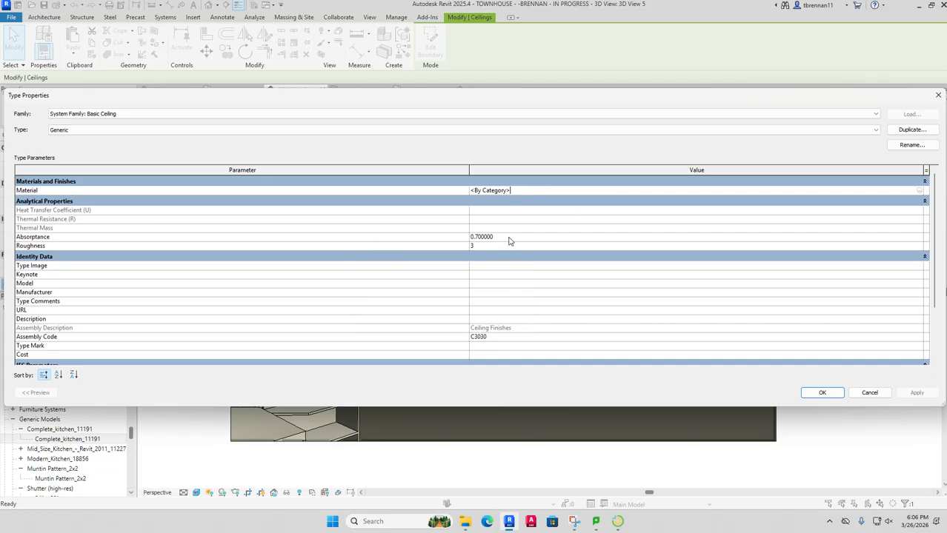
{"action": "scroll", "coordinate": [509, 240], "scroll_direction": "down", "scroll_amount": 2}
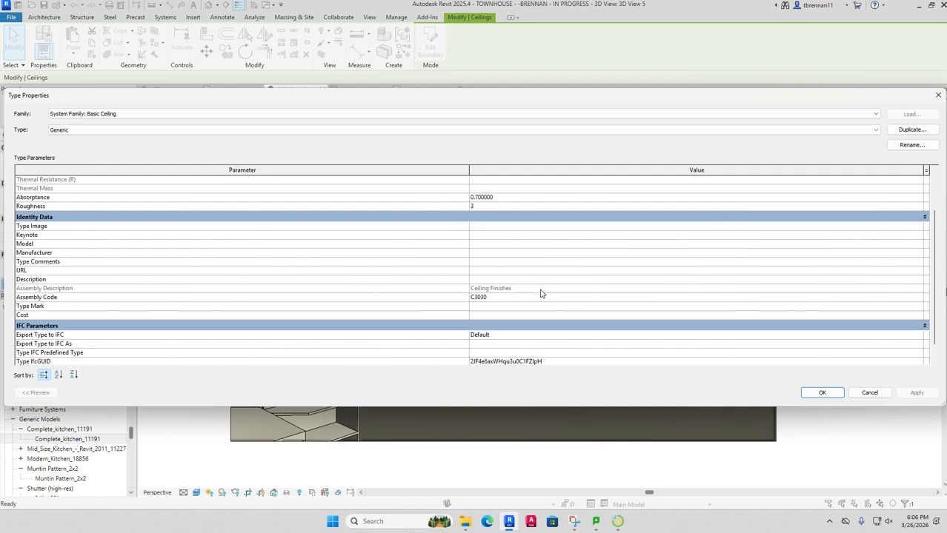
{"action": "scroll", "coordinate": [541, 294], "scroll_direction": "down", "scroll_amount": 1}
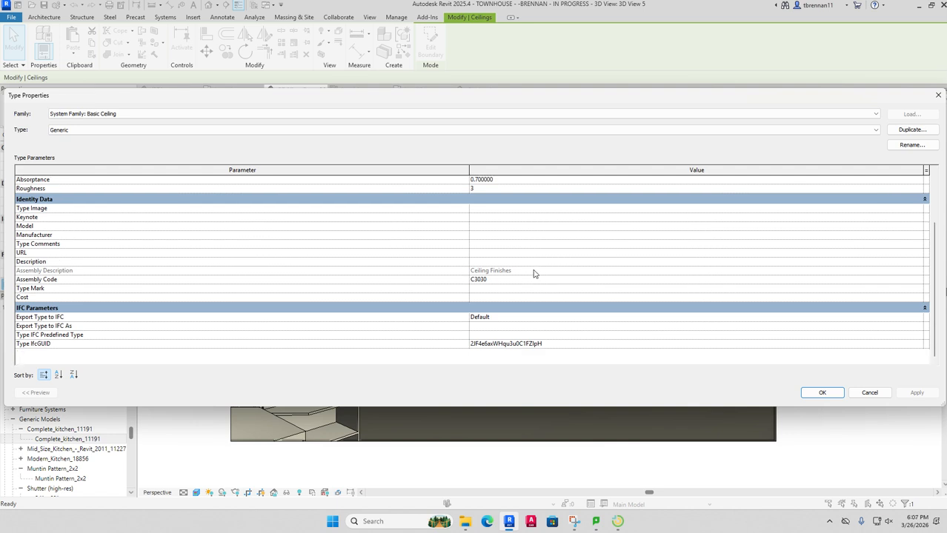
{"action": "left_click", "coordinate": [529, 280]}
{"action": "scroll", "coordinate": [510, 297], "scroll_direction": "up", "scroll_amount": 3}
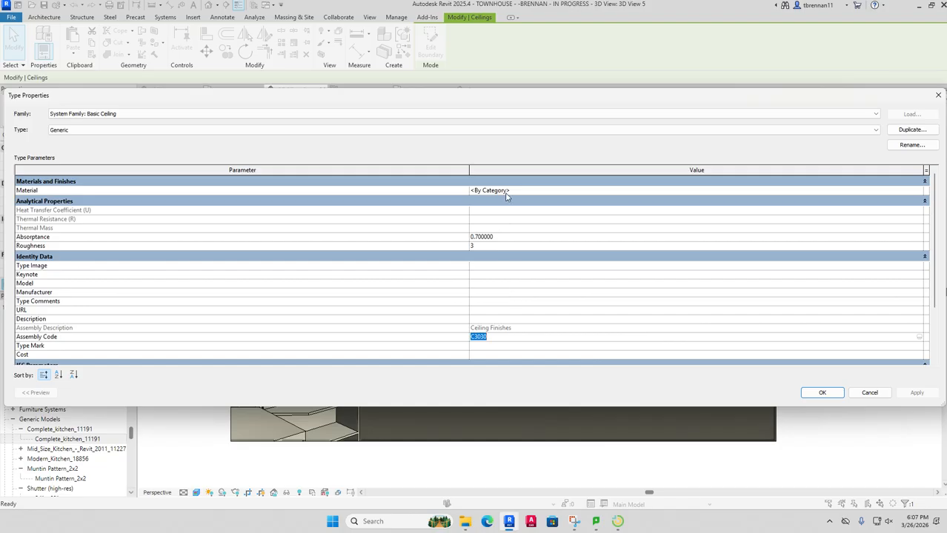
{"action": "left_click", "coordinate": [938, 95]}
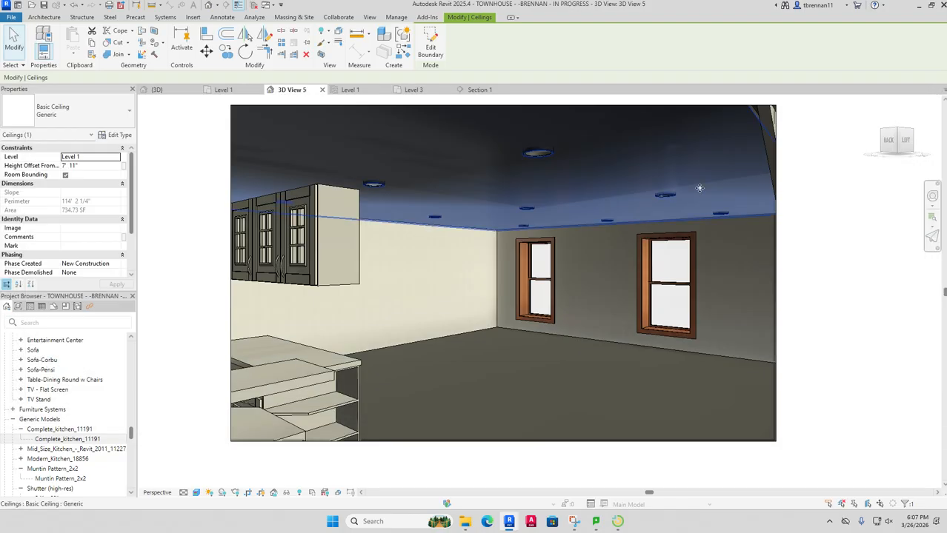
{"action": "left_click", "coordinate": [834, 323]}
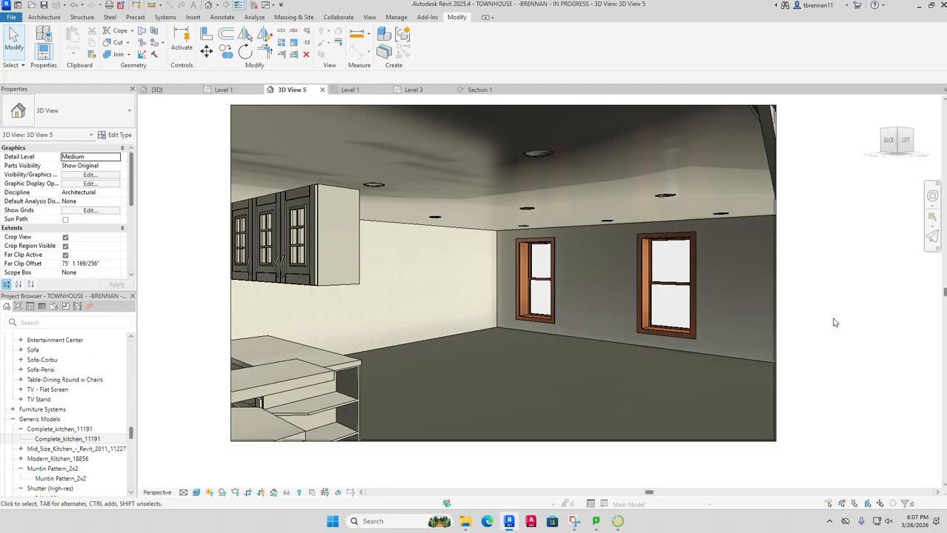
Step: Open the Level 1 reflected ceiling plan and move in on the recessed lights in the furnished grid, leaving the kitchen model unselected
{"action": "left_click", "coordinate": [352, 90]}
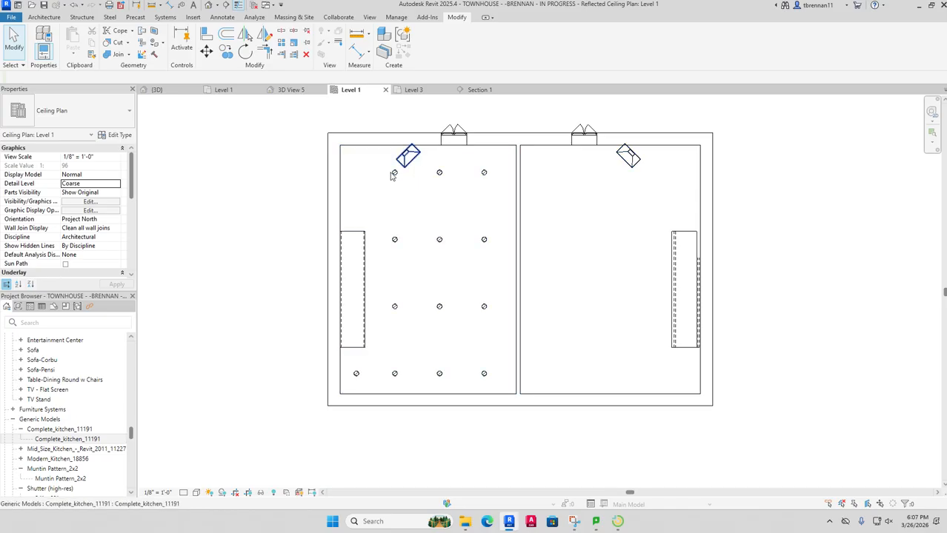
{"action": "scroll", "coordinate": [393, 174], "scroll_direction": "up", "scroll_amount": 1}
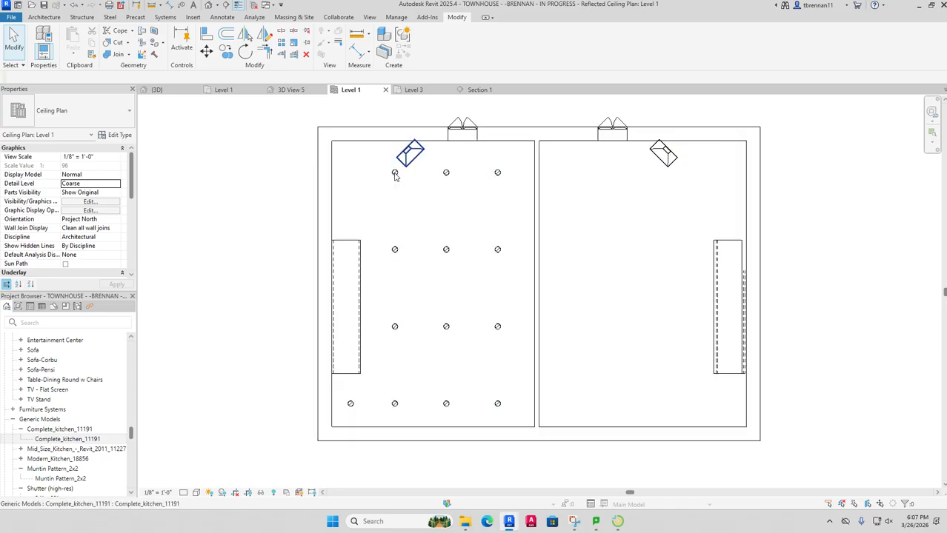
{"action": "left_click", "coordinate": [394, 174]}
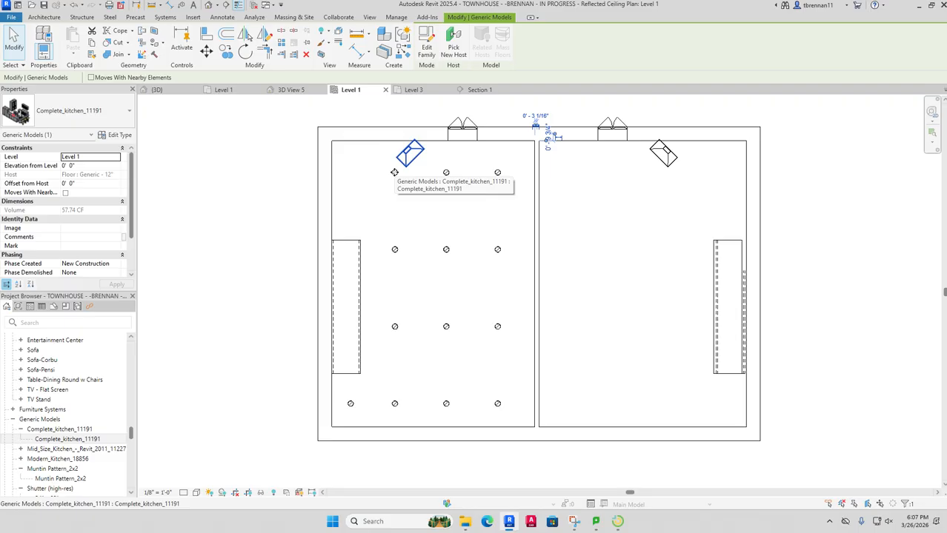
{"action": "key", "text": "Escape"}
{"action": "scroll", "coordinate": [394, 172], "scroll_direction": "up", "scroll_amount": 5}
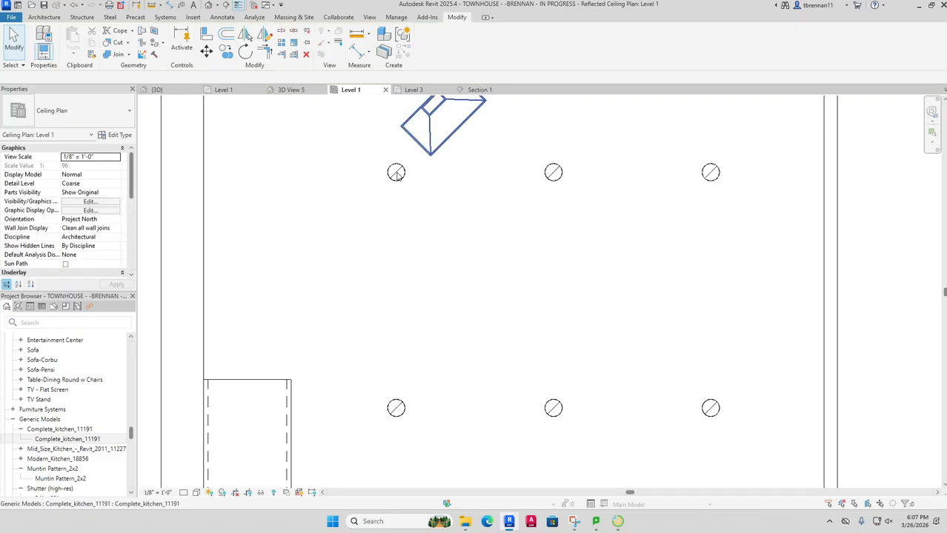
Step: Try to mirror all visible 8" recessed can downlights about the interior partition between the two units, keeping the originals
{"action": "right_click", "coordinate": [396, 174]}
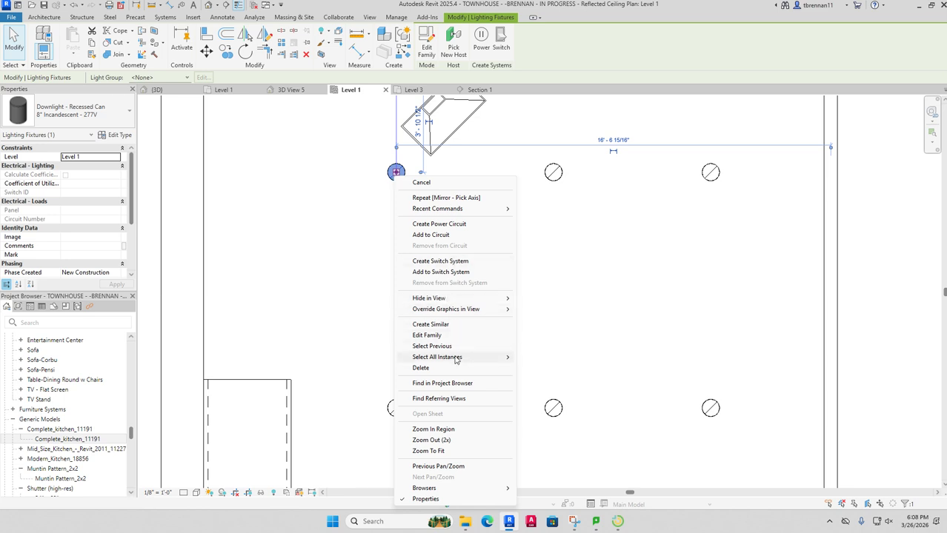
{"action": "mouse_move", "coordinate": [456, 358]}
{"action": "left_click", "coordinate": [548, 358]}
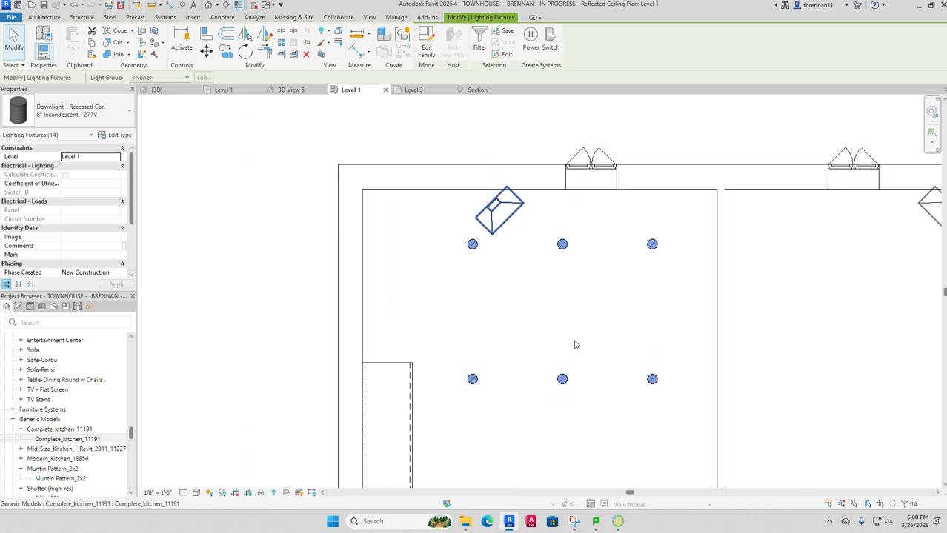
{"action": "scroll", "coordinate": [575, 342], "scroll_direction": "down", "scroll_amount": 2}
{"action": "scroll", "coordinate": [481, 266], "scroll_direction": "down", "scroll_amount": 1}
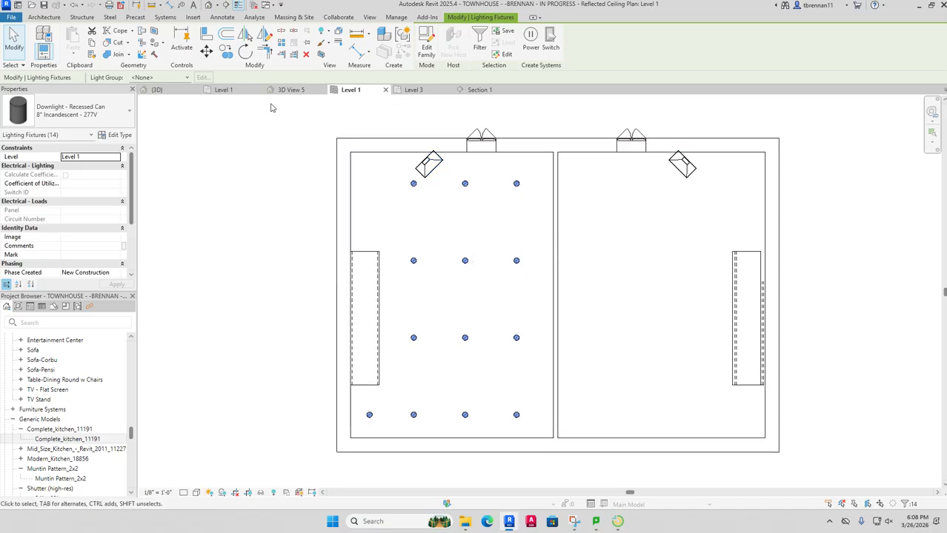
{"action": "left_click", "coordinate": [244, 34]}
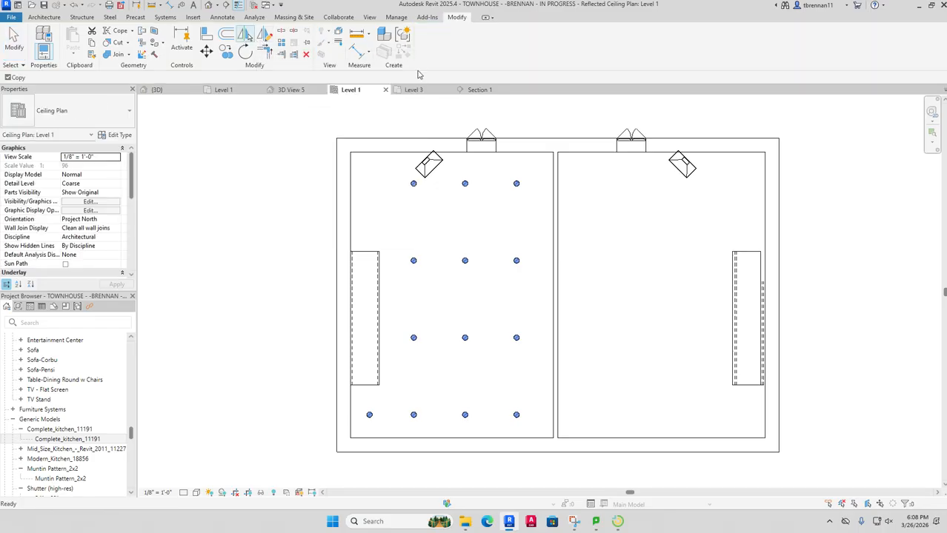
{"action": "scroll", "coordinate": [557, 163], "scroll_direction": "up", "scroll_amount": 3}
{"action": "left_click", "coordinate": [555, 165]}
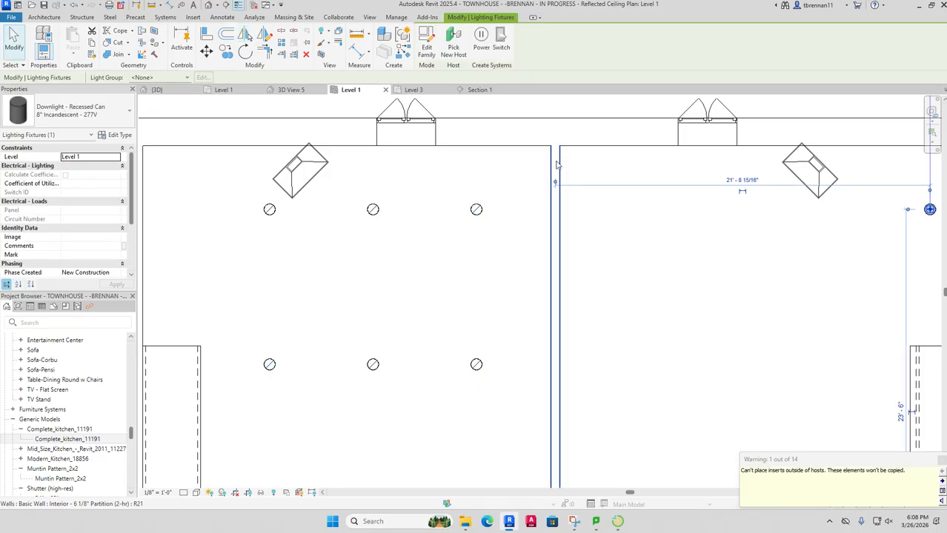
{"action": "scroll", "coordinate": [629, 267], "scroll_direction": "down", "scroll_amount": 5}
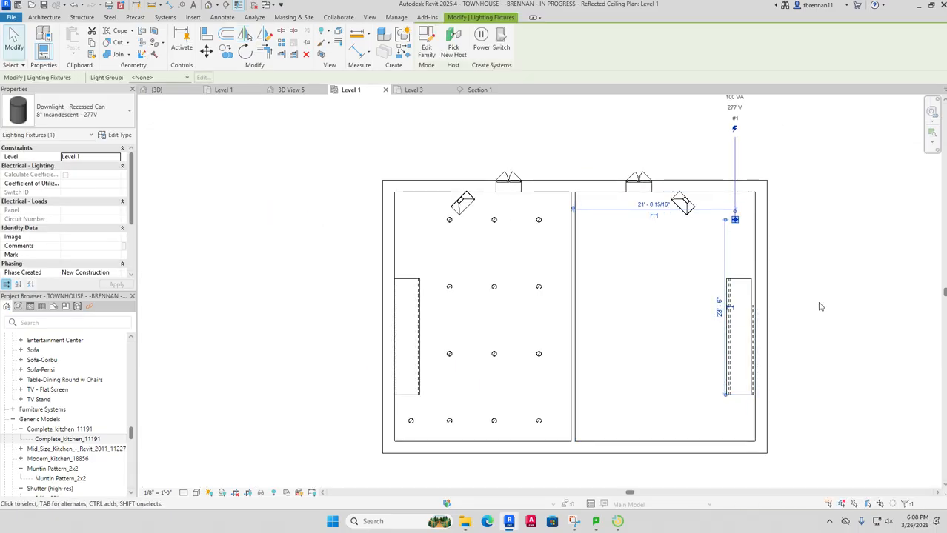
{"action": "left_click_drag", "start_coordinate": [821, 306], "coordinate": [764, 289]}
{"action": "left_click", "coordinate": [762, 289]}
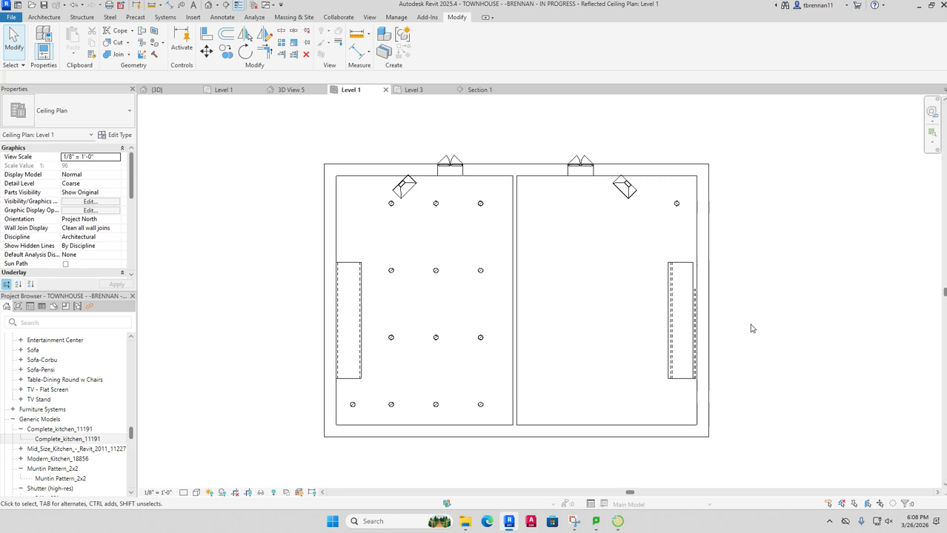
Step: Undo the downlight mirror and clear the selection
{"action": "scroll", "coordinate": [751, 330], "scroll_direction": "up", "scroll_amount": 2}
{"action": "scroll", "coordinate": [748, 328], "scroll_direction": "down", "scroll_amount": 3}
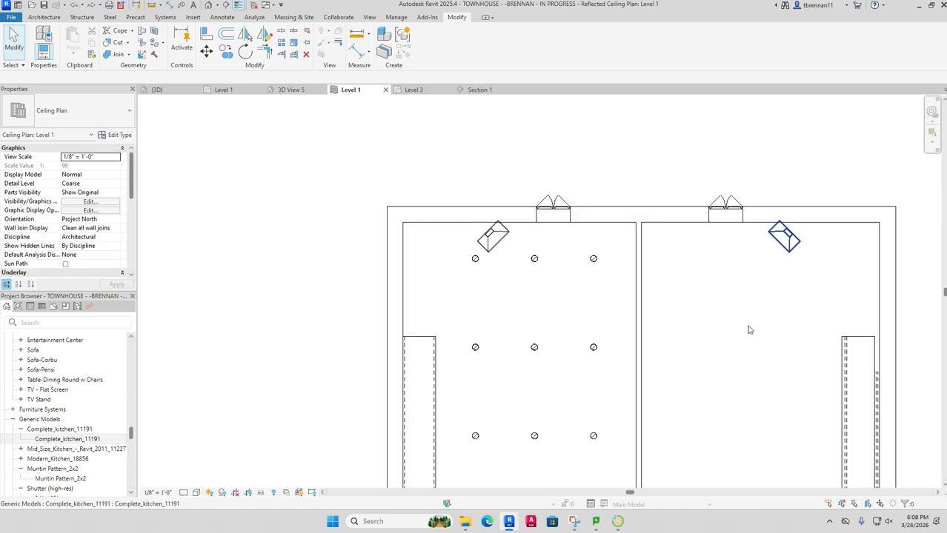
{"action": "left_click_drag", "start_coordinate": [746, 328], "coordinate": [628, 298]}
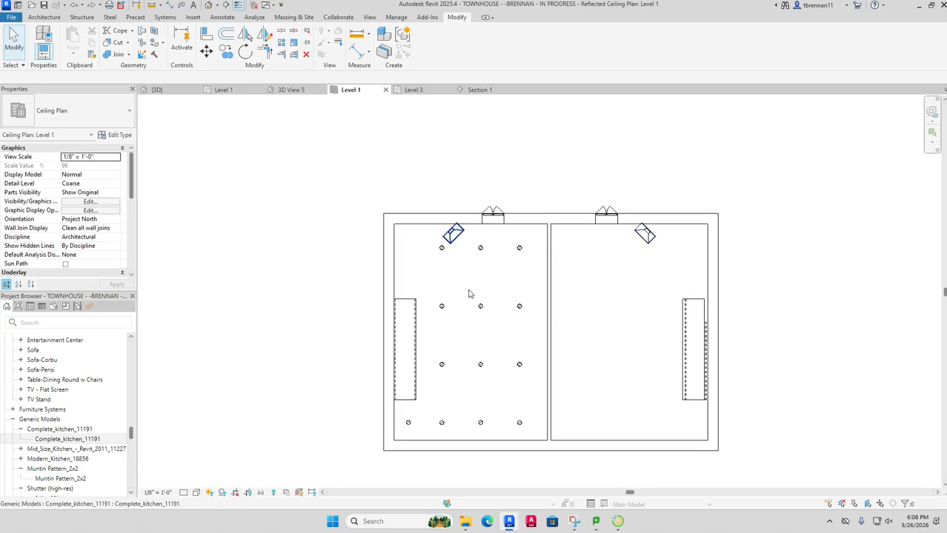
{"action": "left_click", "coordinate": [442, 250]}
{"action": "key", "text": "Escape"}
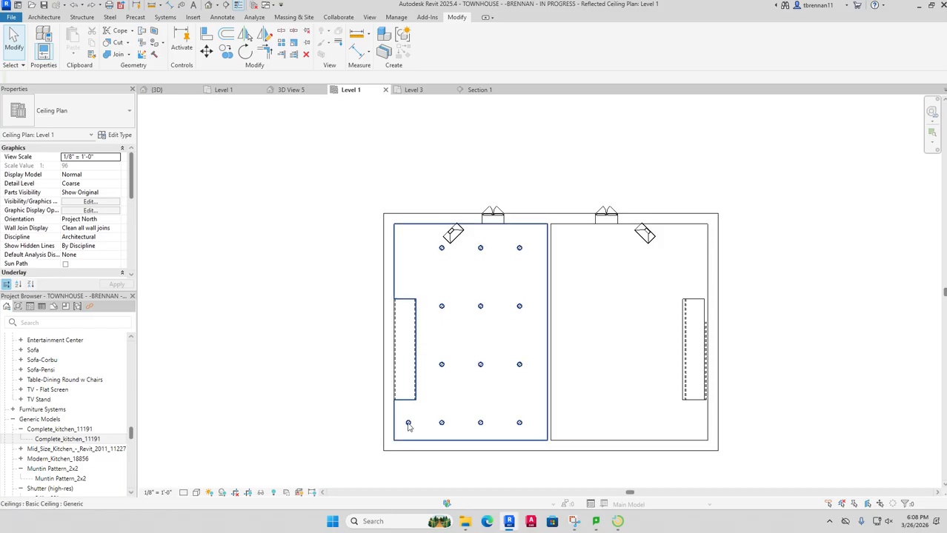
{"action": "left_click", "coordinate": [408, 424]}
{"action": "key", "text": "ctrl+z"}
Step: Reselect every recessed can downlight visible in the view and try mirroring them again about the center partition into the empty unit
{"action": "left_click", "coordinate": [412, 427]}
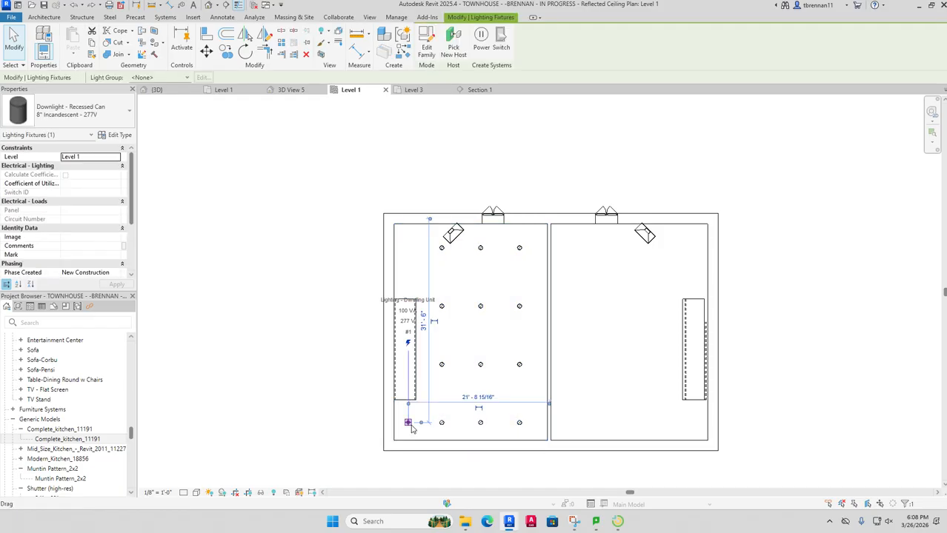
{"action": "right_click", "coordinate": [413, 429]}
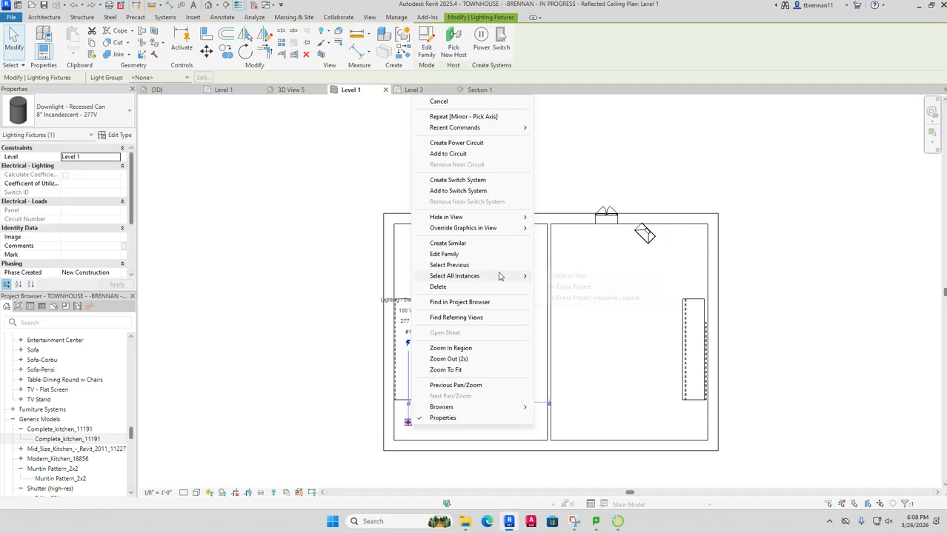
{"action": "mouse_move", "coordinate": [501, 276]}
{"action": "left_click", "coordinate": [554, 275]}
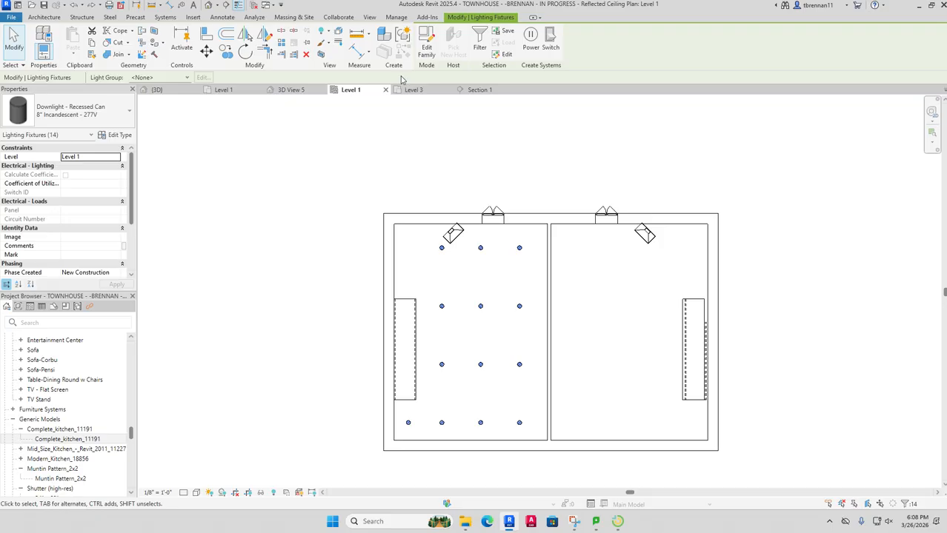
{"action": "left_click", "coordinate": [245, 35]}
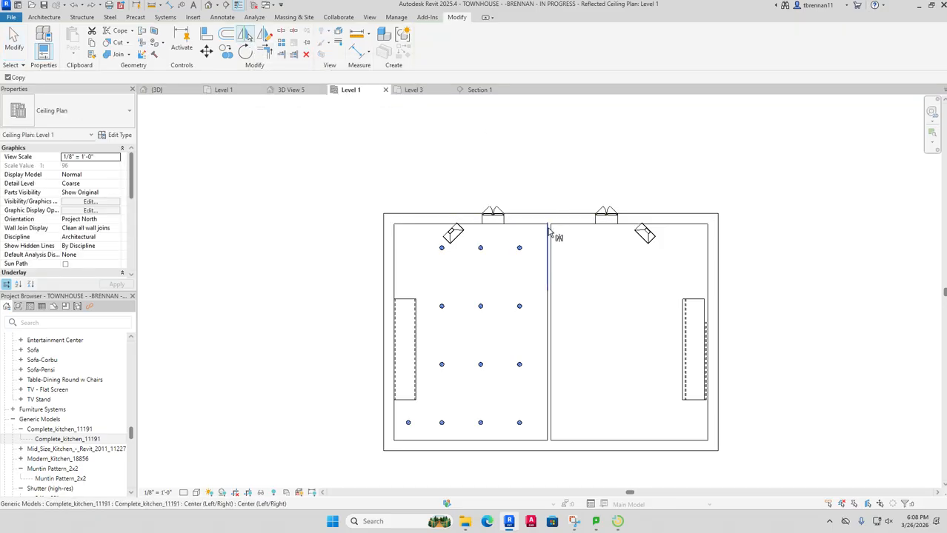
{"action": "scroll", "coordinate": [548, 232], "scroll_direction": "up", "scroll_amount": 2}
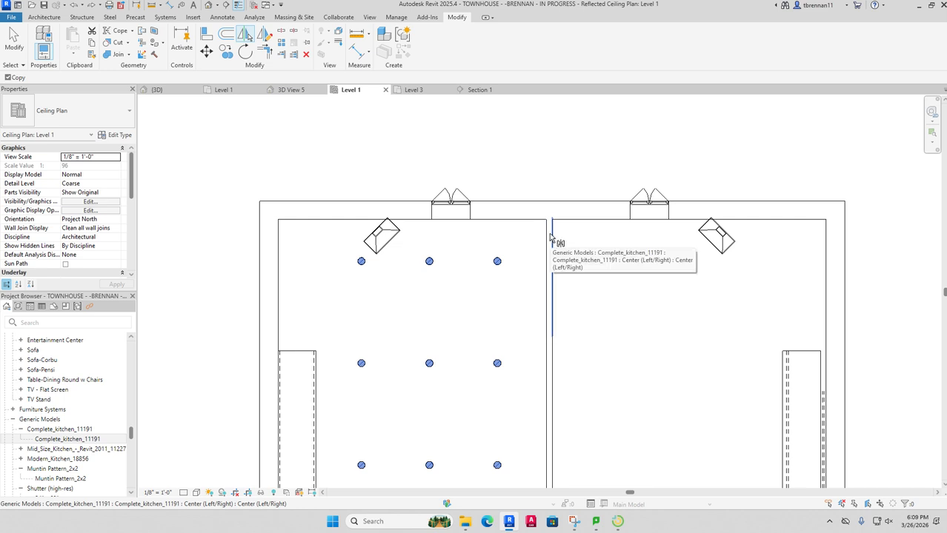
{"action": "scroll", "coordinate": [549, 237], "scroll_direction": "up", "scroll_amount": 2}
{"action": "left_click", "coordinate": [549, 235]}
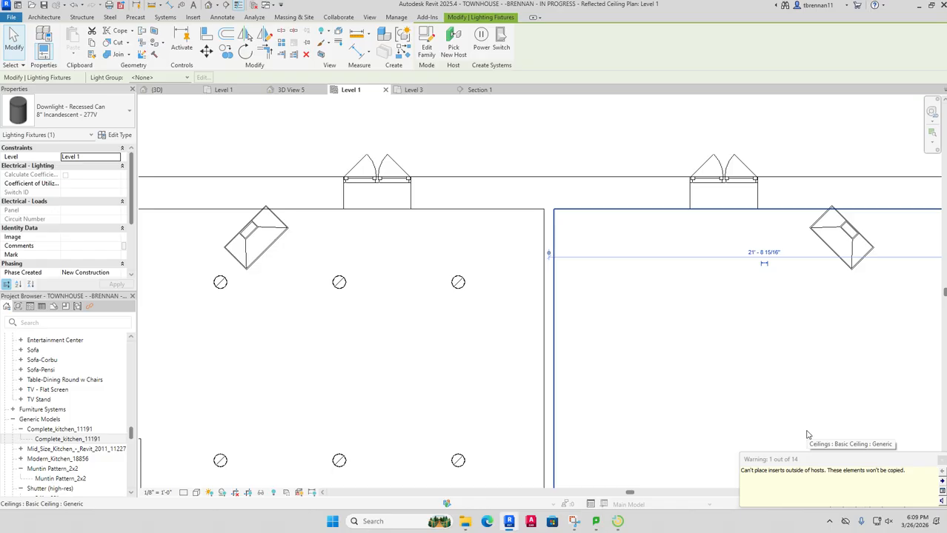
{"action": "scroll", "coordinate": [892, 289], "scroll_direction": "down", "scroll_amount": 1}
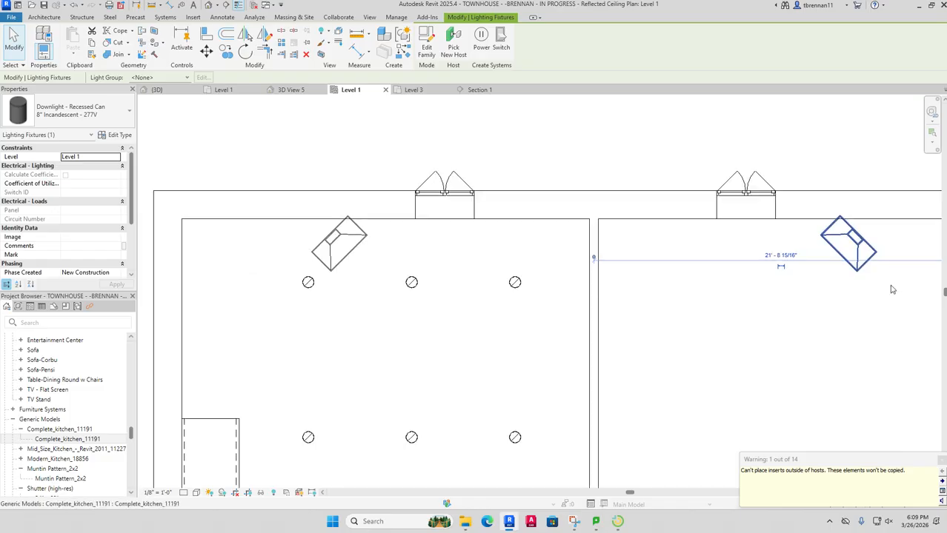
{"action": "scroll", "coordinate": [892, 289], "scroll_direction": "down", "scroll_amount": 2}
{"action": "scroll", "coordinate": [626, 256], "scroll_direction": "down", "scroll_amount": 1}
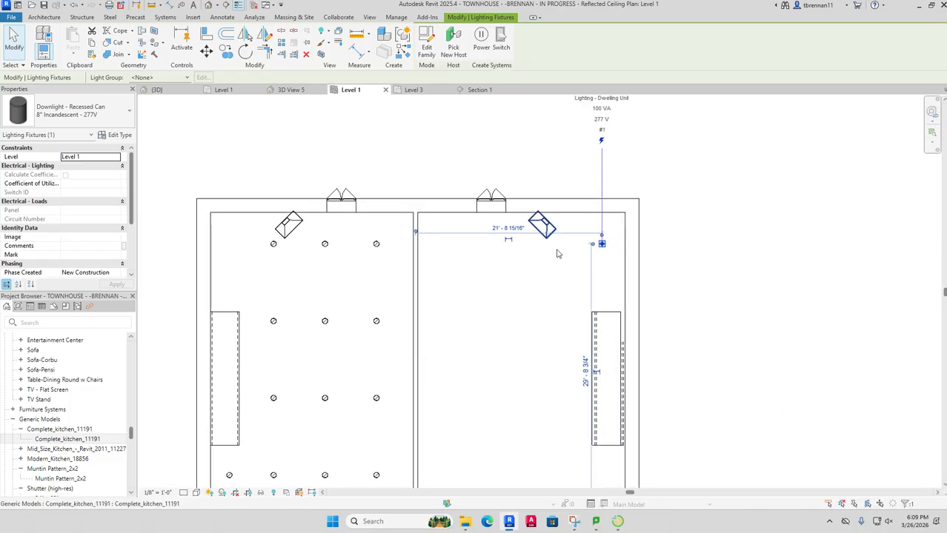
{"action": "left_click", "coordinate": [538, 297]}
{"action": "scroll", "coordinate": [526, 306], "scroll_direction": "down", "scroll_amount": 1}
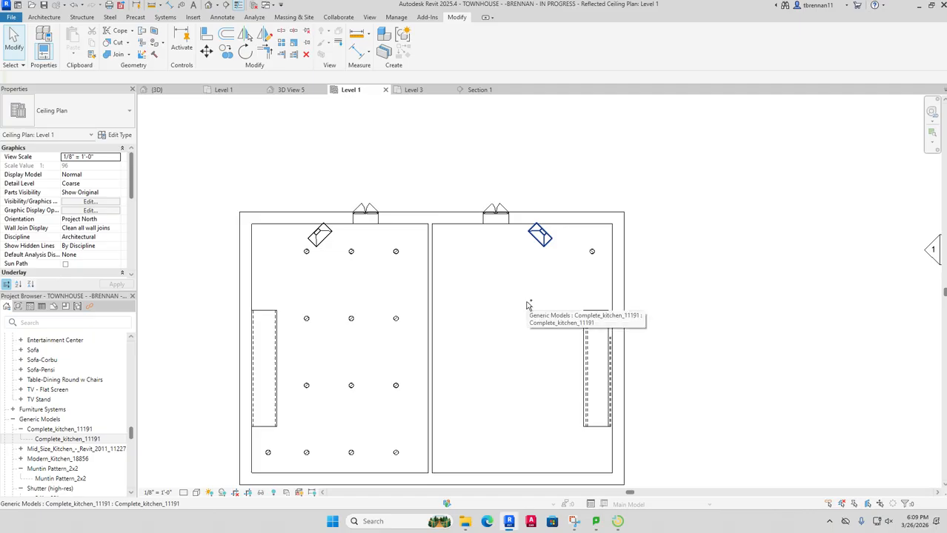
Step: Undo the second mirror of the recessed downlights
{"action": "scroll", "coordinate": [527, 305], "scroll_direction": "up", "scroll_amount": 3}
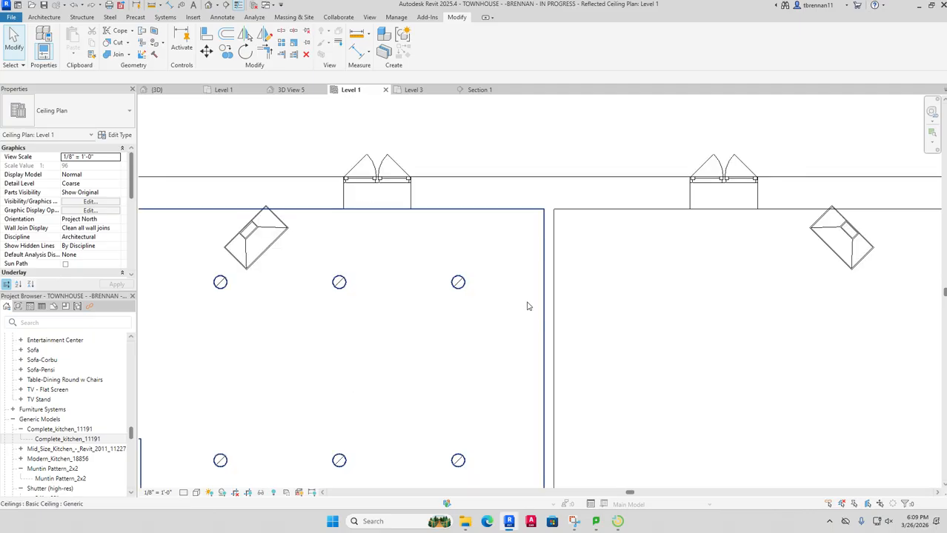
{"action": "scroll", "coordinate": [528, 306], "scroll_direction": "down", "scroll_amount": 2}
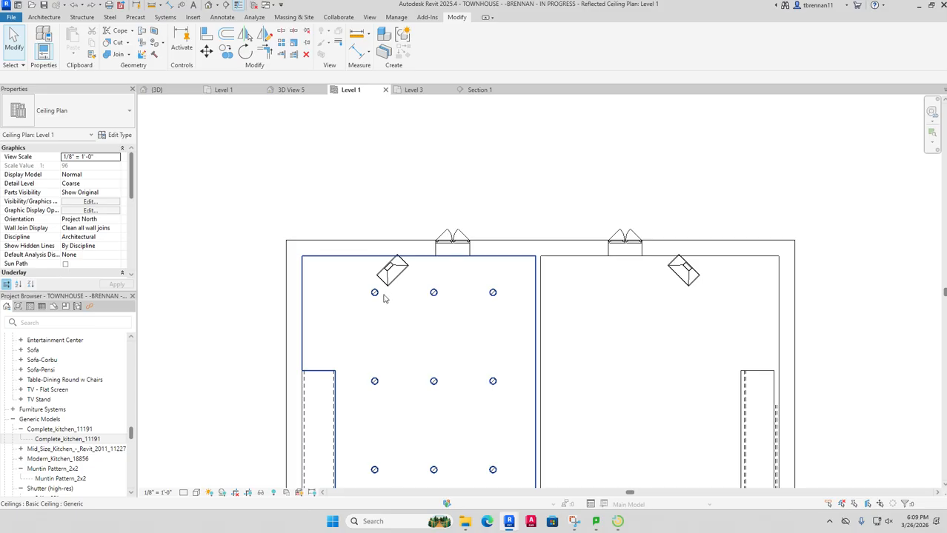
{"action": "scroll", "coordinate": [376, 385], "scroll_direction": "down", "scroll_amount": 3}
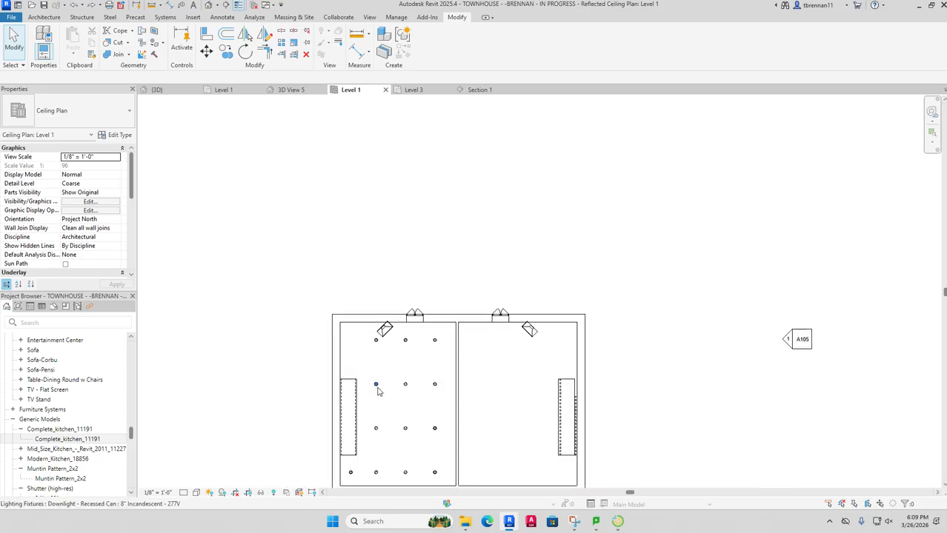
{"action": "scroll", "coordinate": [363, 396], "scroll_direction": "up", "scroll_amount": 3}
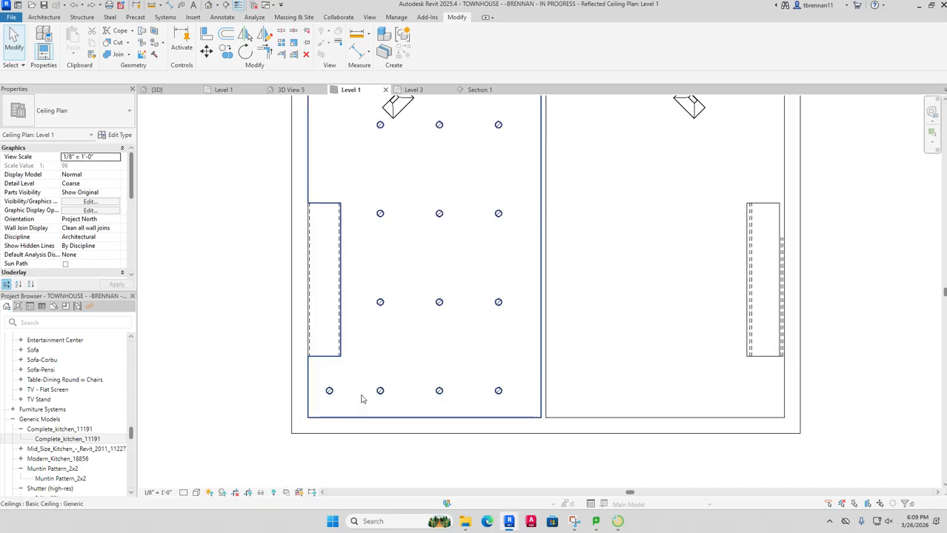
Step: Try to copy all visible recessed can downlights horizontally from the lit unit into the adjacent empty unit, with Multiple enabled
{"action": "left_click", "coordinate": [498, 394]}
{"action": "right_click", "coordinate": [497, 396]}
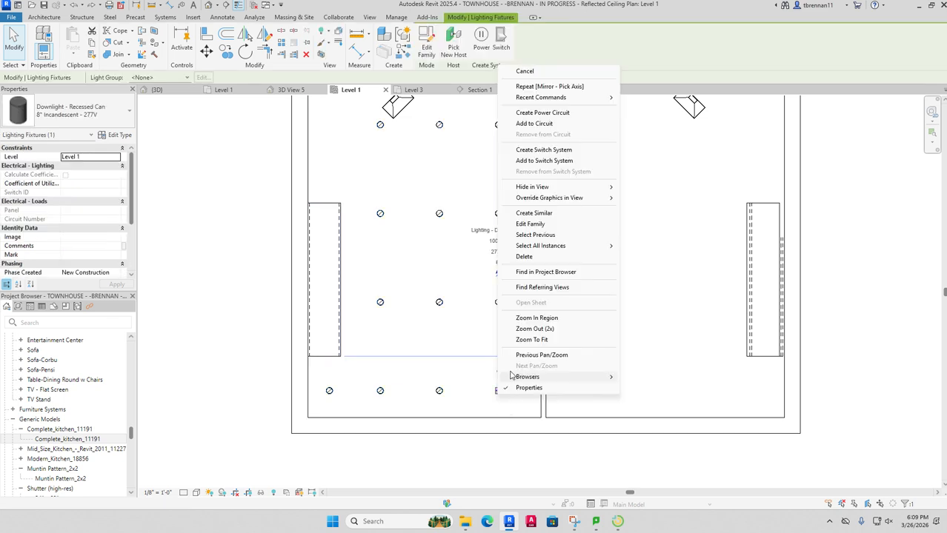
{"action": "mouse_move", "coordinate": [585, 246]}
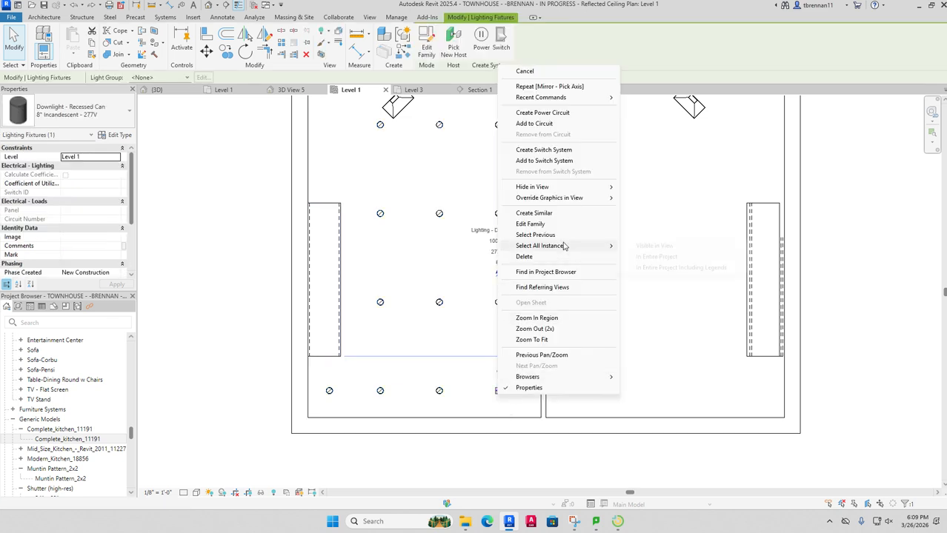
{"action": "left_click", "coordinate": [654, 248]}
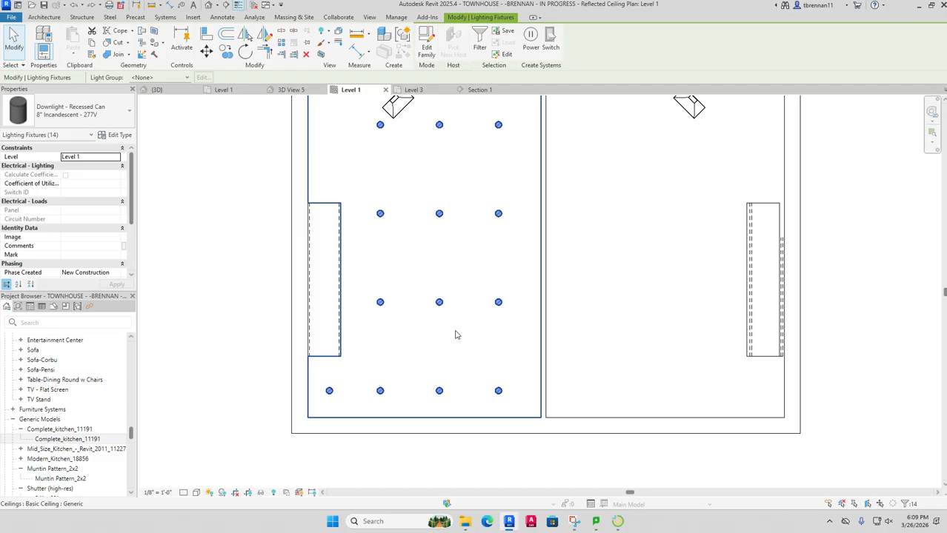
{"action": "left_click", "coordinate": [226, 51]}
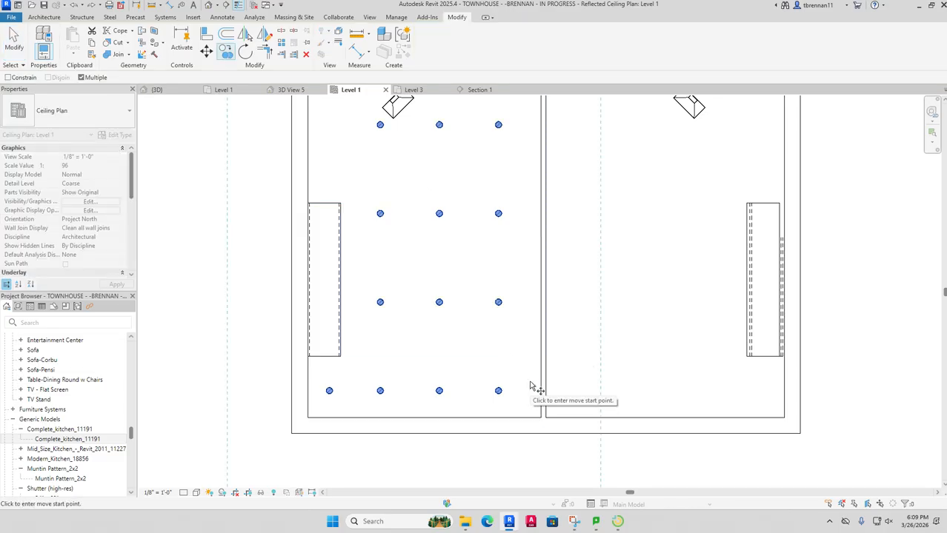
{"action": "left_click", "coordinate": [426, 419]}
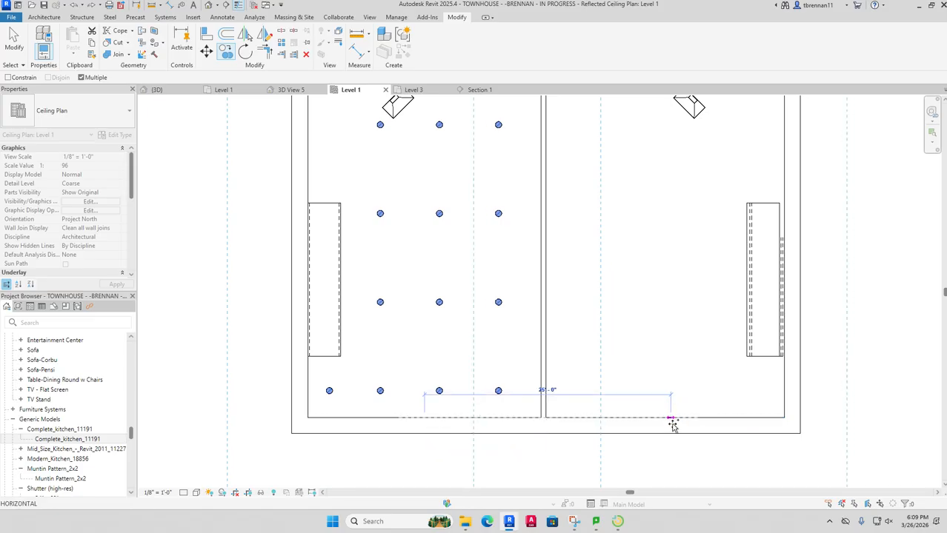
{"action": "left_click", "coordinate": [667, 419]}
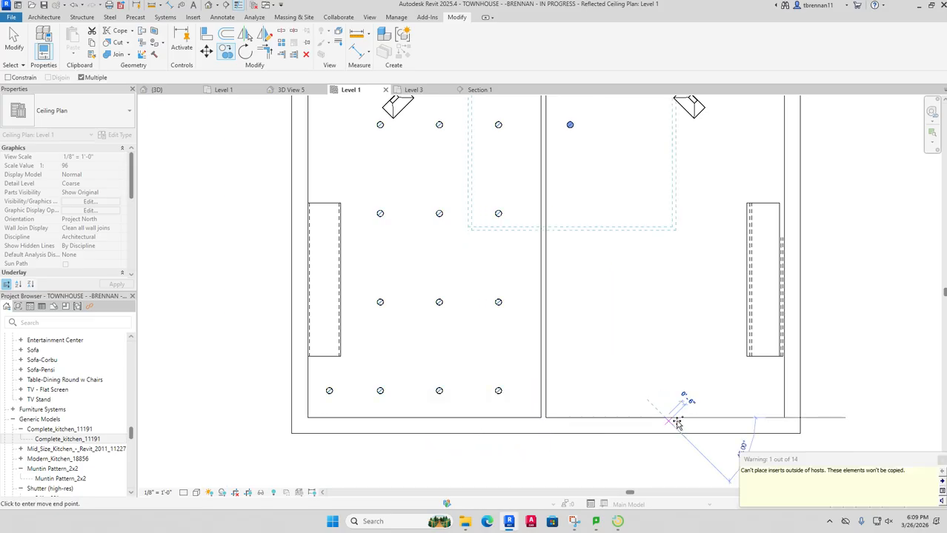
{"action": "left_click", "coordinate": [942, 460]}
{"action": "key", "text": "Escape"}
{"action": "key", "text": "Escape"}
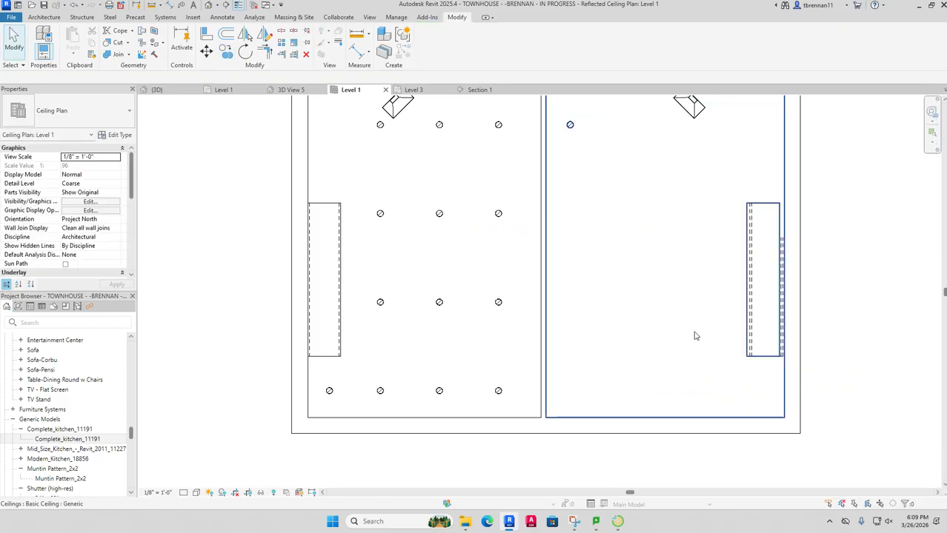
{"action": "scroll", "coordinate": [657, 319], "scroll_direction": "down", "scroll_amount": 2}
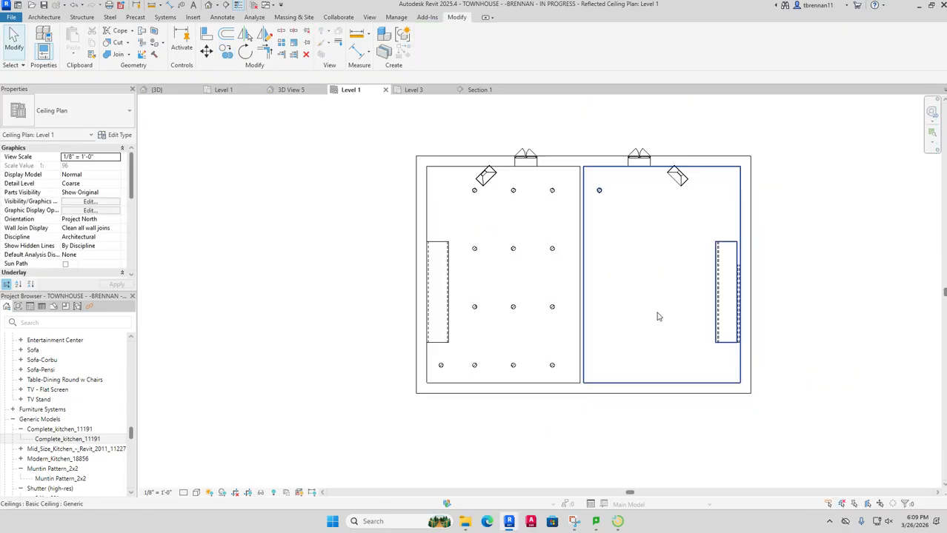
Step: Copy the single recessed can downlight in the second unit horizontally three times at 6'-0" spacing, completing a row of four
{"action": "scroll", "coordinate": [544, 322], "scroll_direction": "down", "scroll_amount": 1}
{"action": "scroll", "coordinate": [544, 322], "scroll_direction": "up", "scroll_amount": 1}
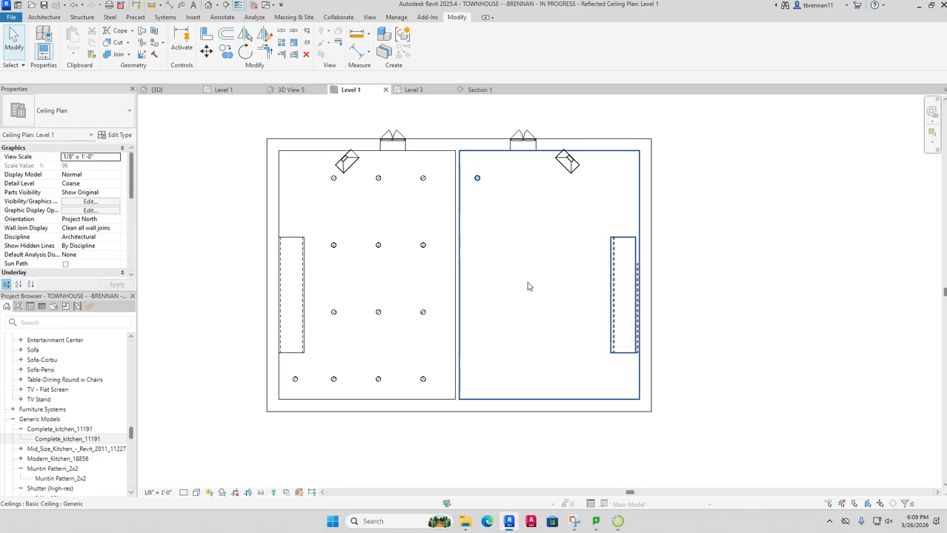
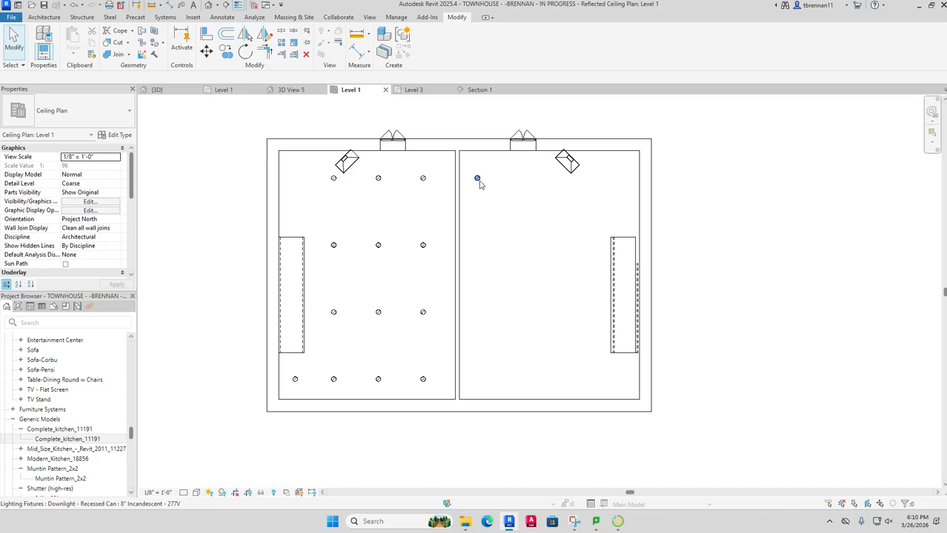
{"action": "left_click", "coordinate": [479, 181]}
{"action": "left_click", "coordinate": [229, 55]}
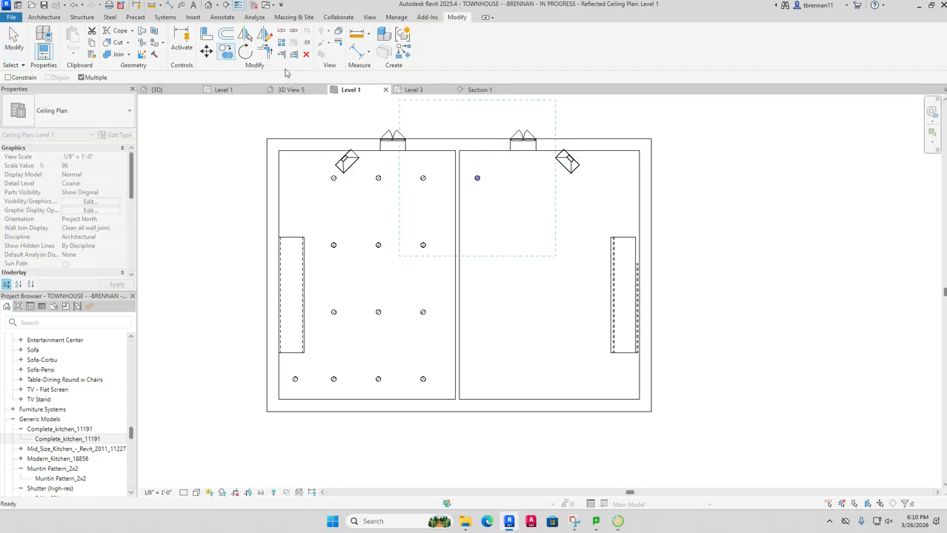
{"action": "left_click", "coordinate": [477, 180]}
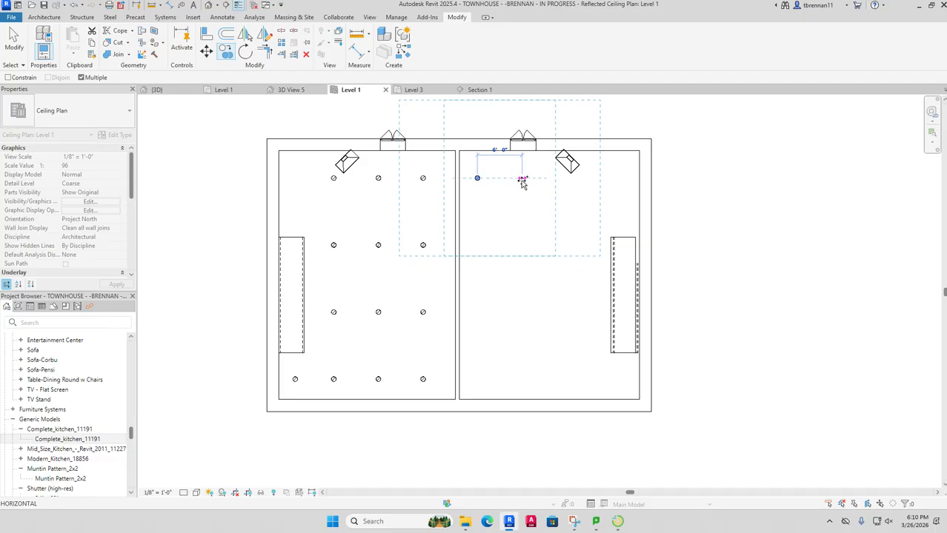
{"action": "left_click", "coordinate": [522, 179]}
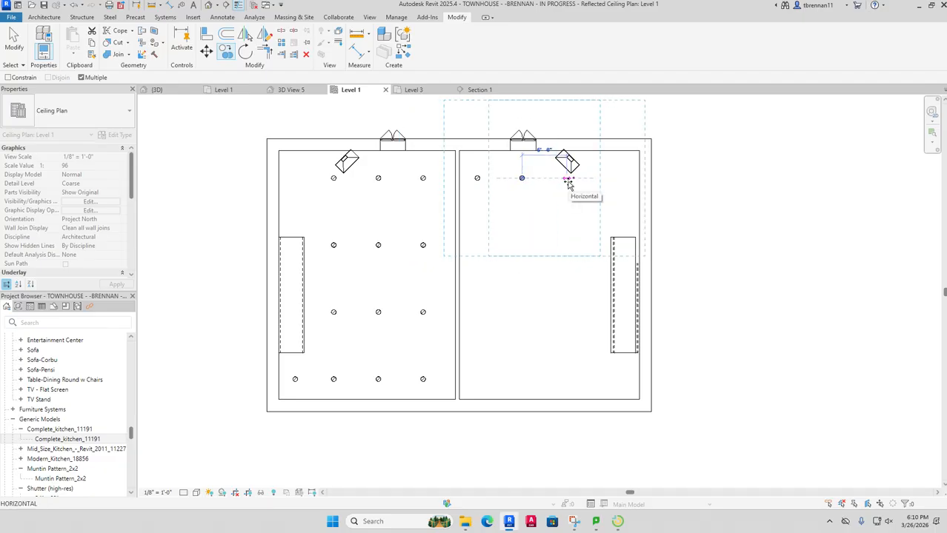
{"action": "left_click", "coordinate": [568, 180]}
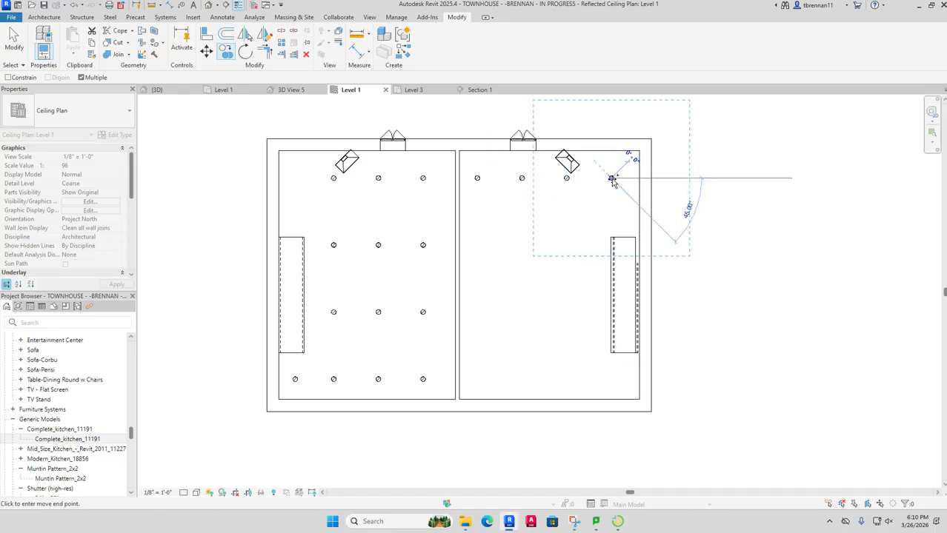
{"action": "left_click", "coordinate": [612, 180]}
{"action": "key", "text": "Escape"}
{"action": "key", "text": "Escape"}
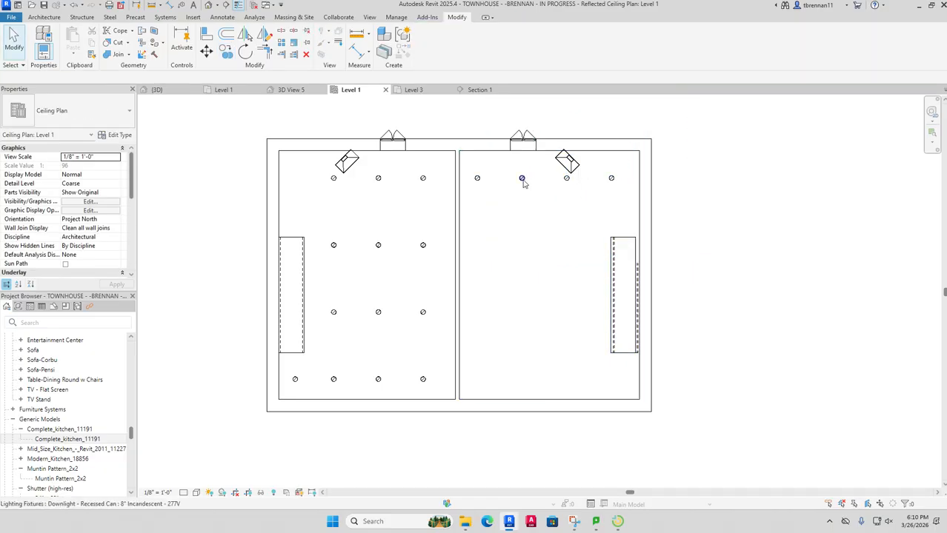
Step: Try to copy all visible recessed can downlights straight down two times at 9'-0" spacing, starting from the second unit's first light
{"action": "left_click", "coordinate": [478, 185]}
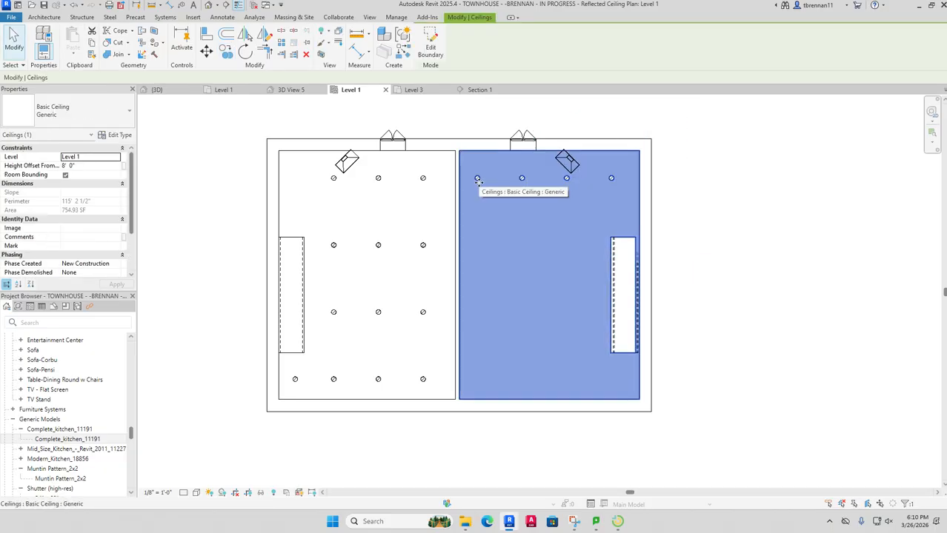
{"action": "key", "text": "Escape"}
{"action": "left_click", "coordinate": [478, 185]}
{"action": "right_click", "coordinate": [479, 185]}
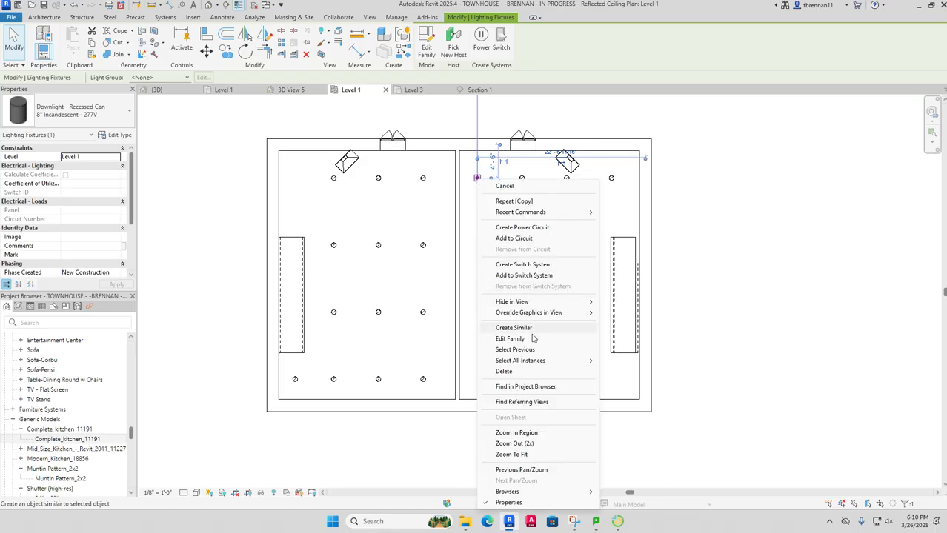
{"action": "mouse_move", "coordinate": [546, 360]}
{"action": "left_click", "coordinate": [622, 360]}
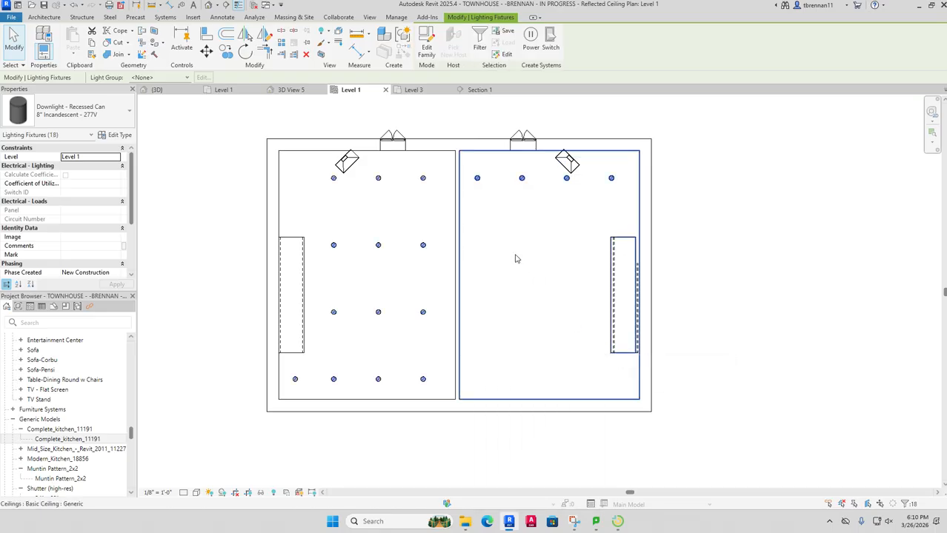
{"action": "left_click", "coordinate": [226, 54]}
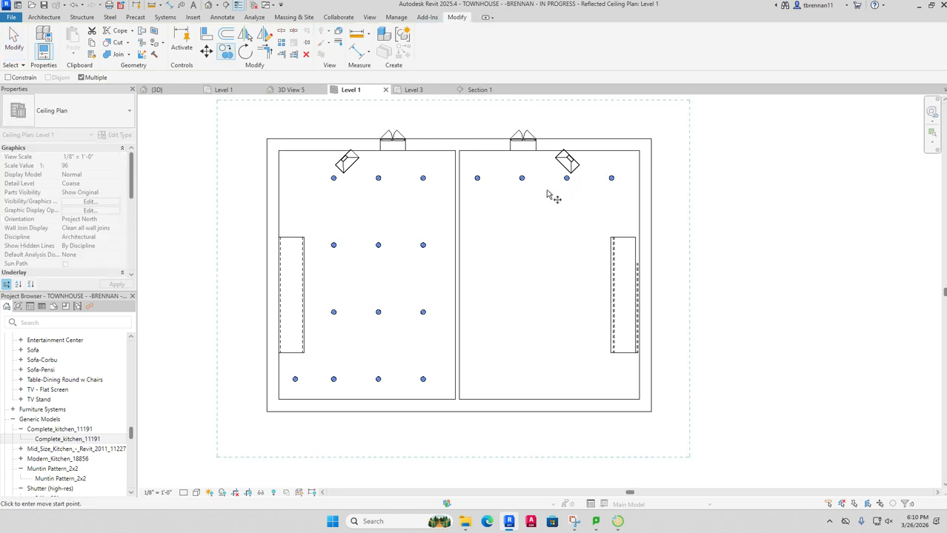
{"action": "left_click", "coordinate": [477, 179]}
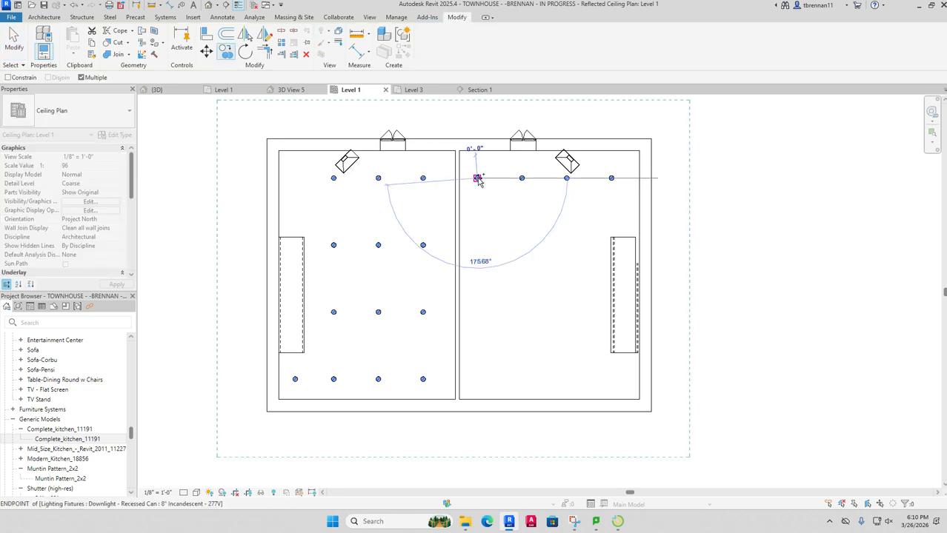
{"action": "left_click", "coordinate": [477, 246]}
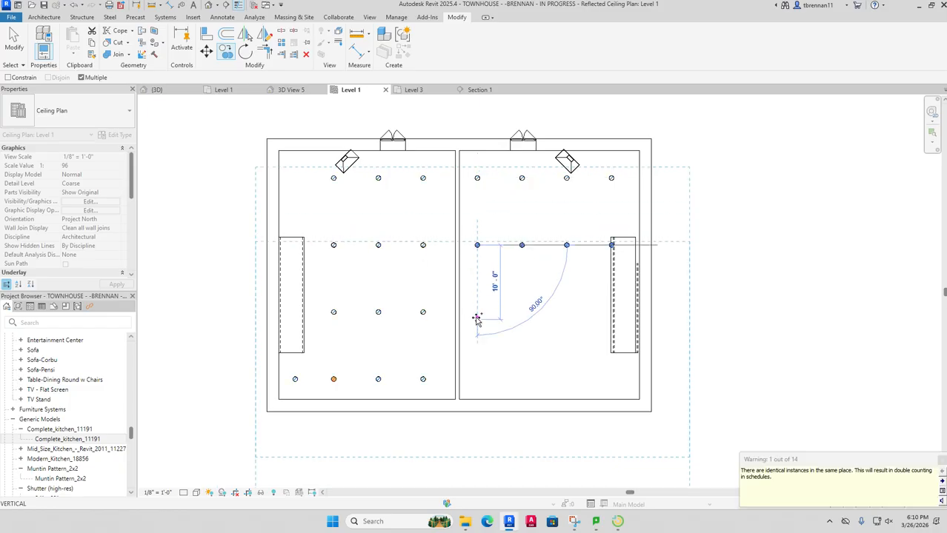
{"action": "left_click", "coordinate": [477, 312]}
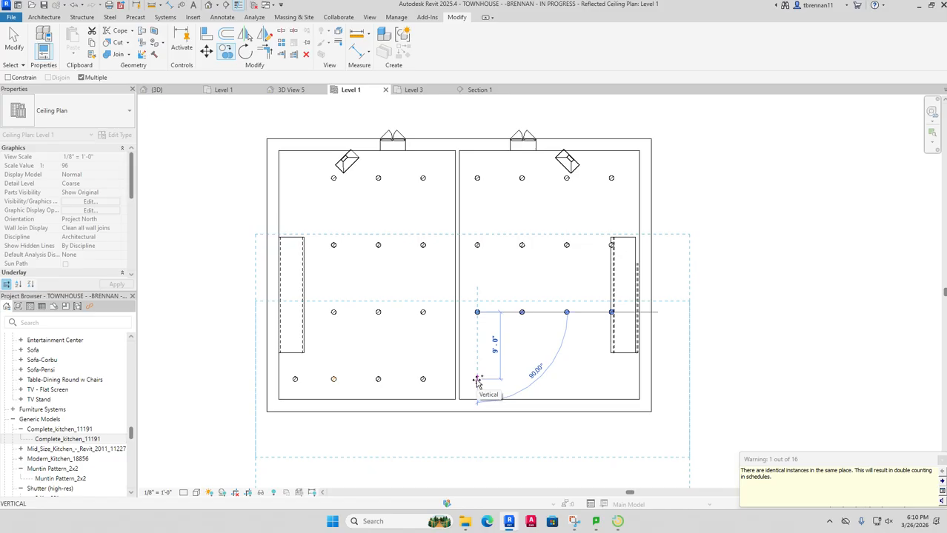
{"action": "key", "text": "Escape"}
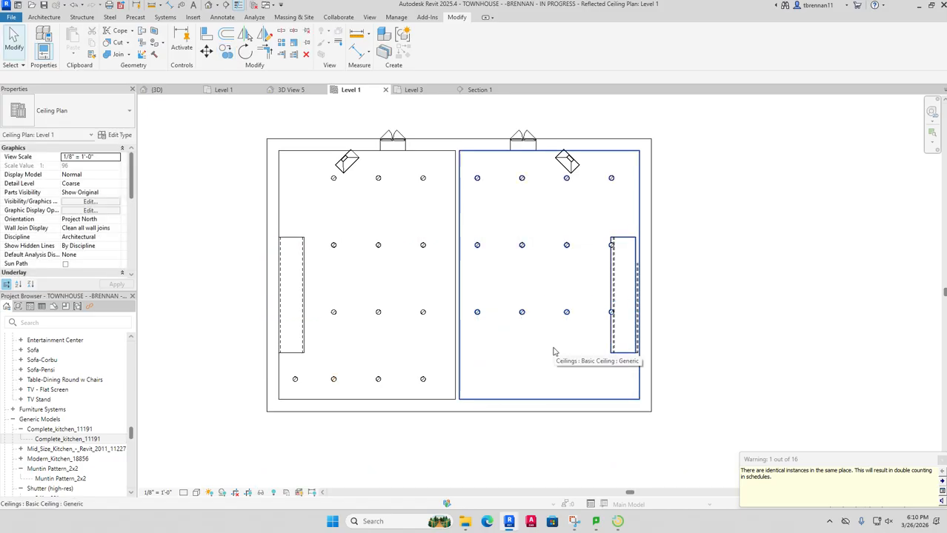
Step: Undo the downward copies of the recessed downlights and clear the selection
{"action": "key", "text": "ctrl+z"}
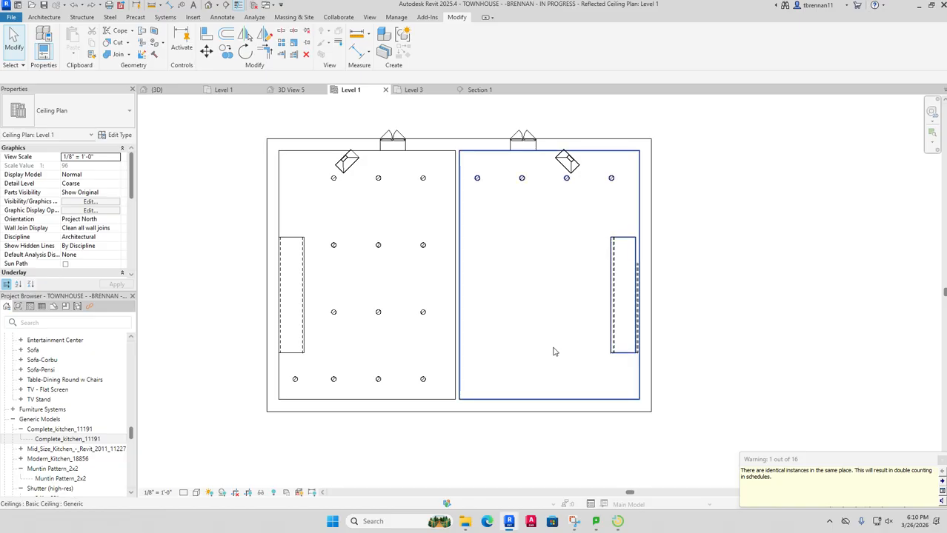
{"action": "left_click", "coordinate": [809, 286]}
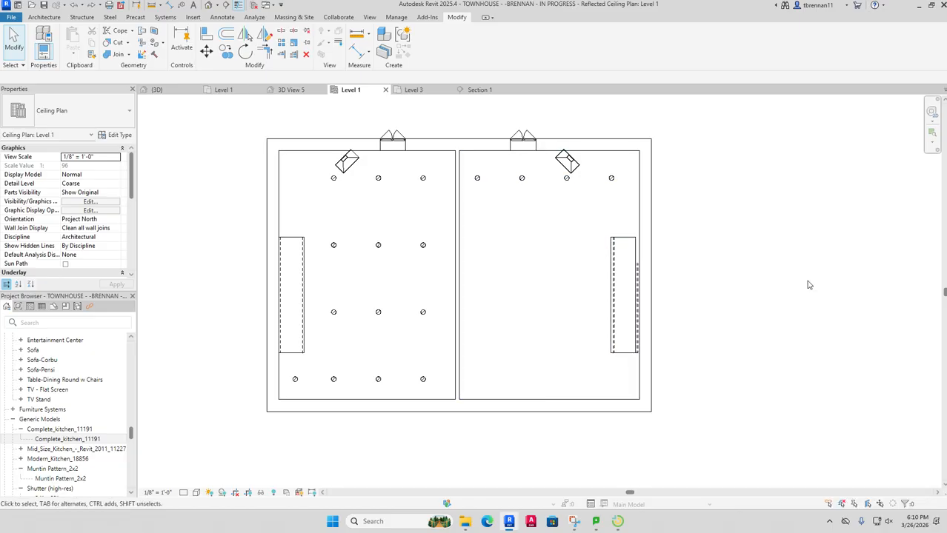
Step: Create a perspective camera view from the ceiling plan, with its eye near the second unit's lower partition corner, aimed diagonally across the room
{"action": "left_click", "coordinate": [218, 6]}
{"action": "left_click", "coordinate": [224, 28]}
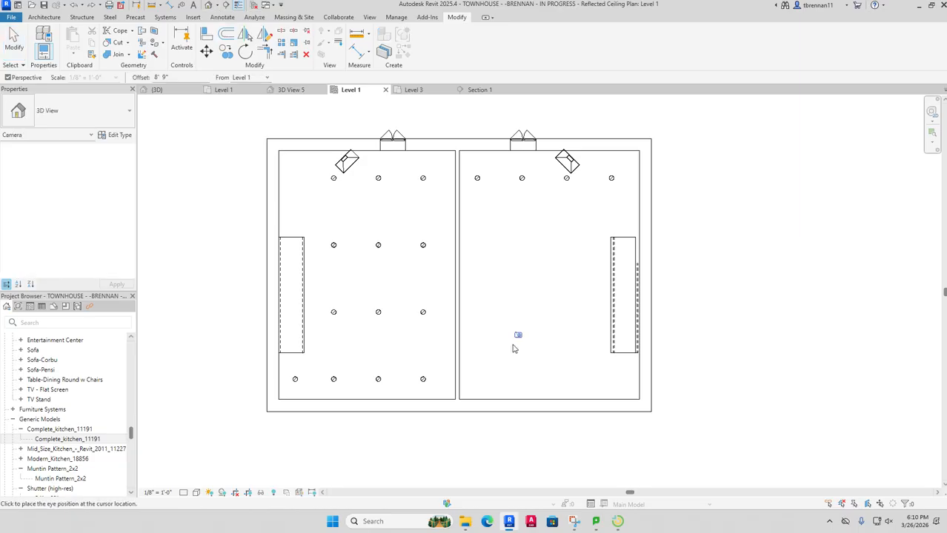
{"action": "left_click", "coordinate": [477, 392]}
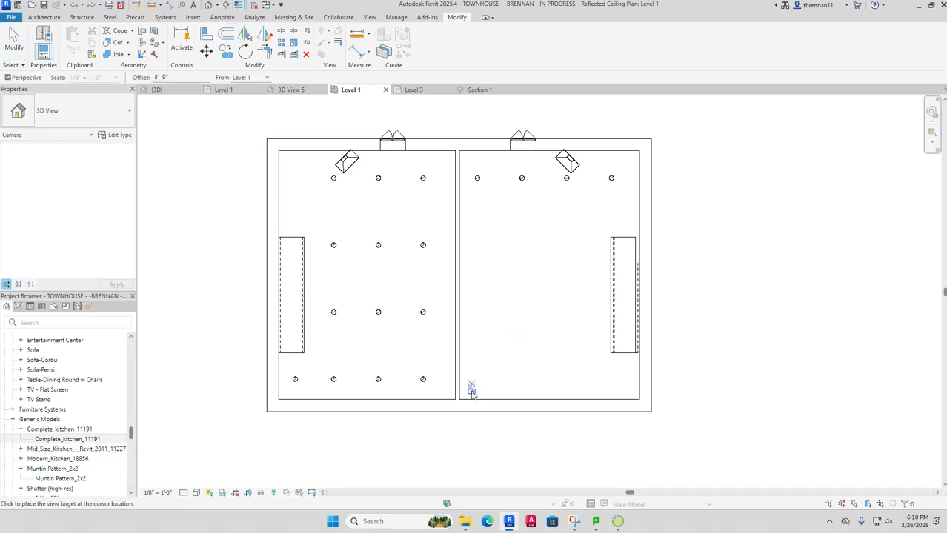
{"action": "left_click", "coordinate": [582, 199]}
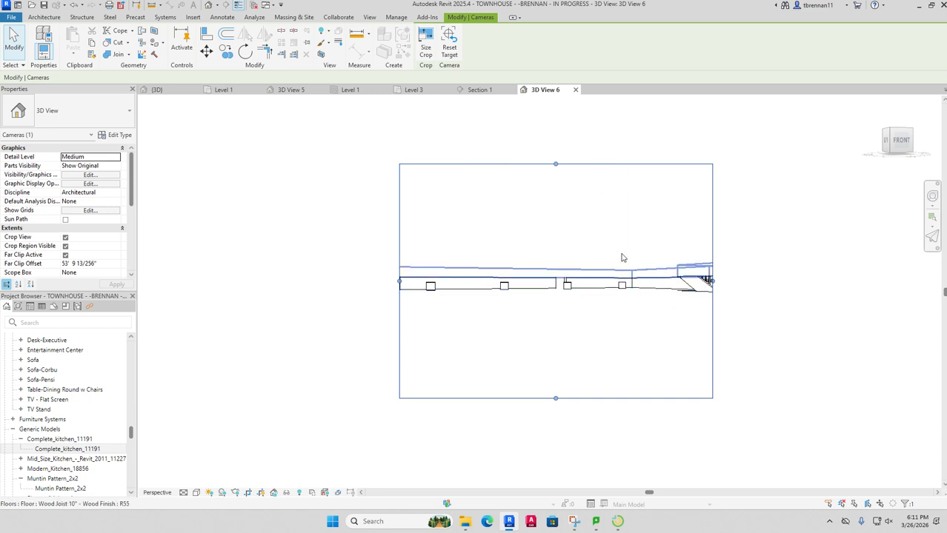
{"action": "left_click", "coordinate": [497, 120]}
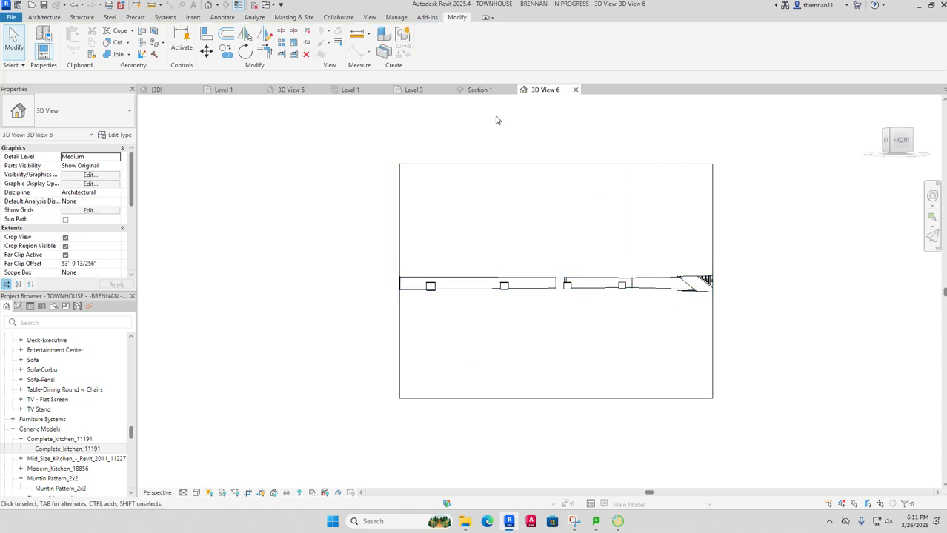
{"action": "left_click", "coordinate": [577, 335]}
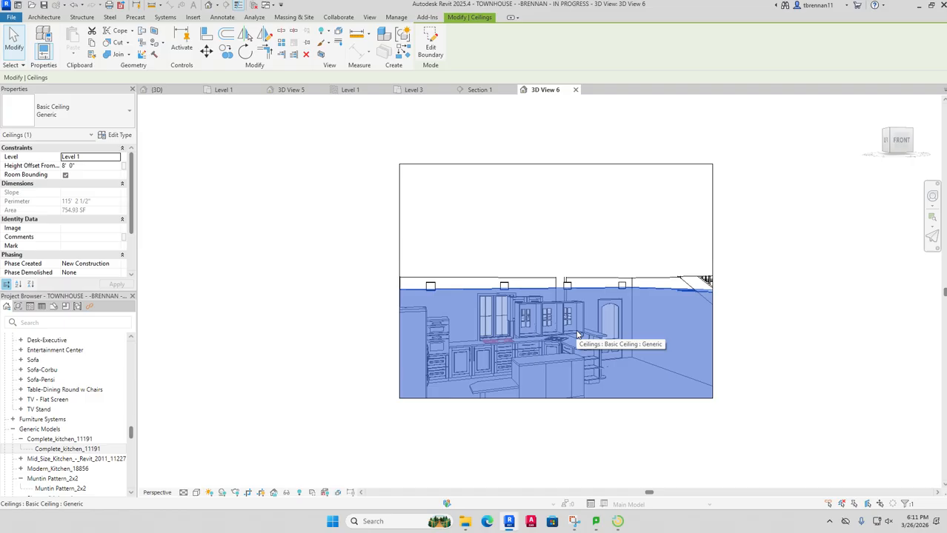
{"action": "key", "text": "Escape"}
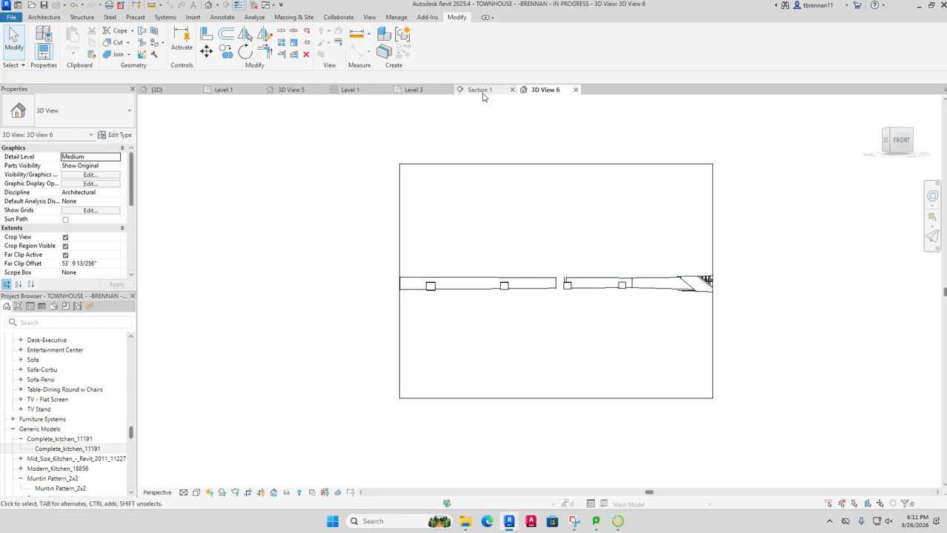
Step: Create a perspective camera view from the Level 1 floor plan, looking diagonally from the partition's window-wall end toward the second unit's kitchen seating
{"action": "left_click", "coordinate": [226, 90]}
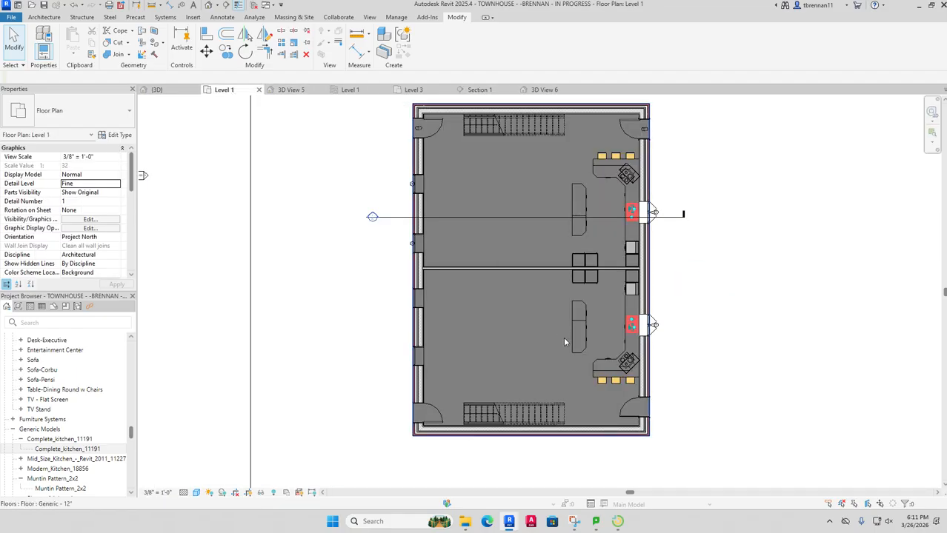
{"action": "left_click", "coordinate": [218, 7]}
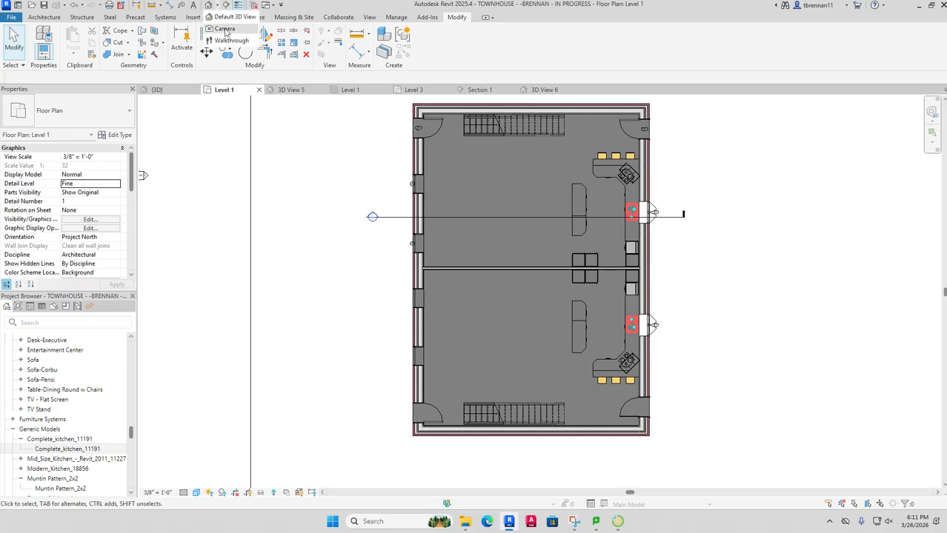
{"action": "left_click", "coordinate": [224, 28]}
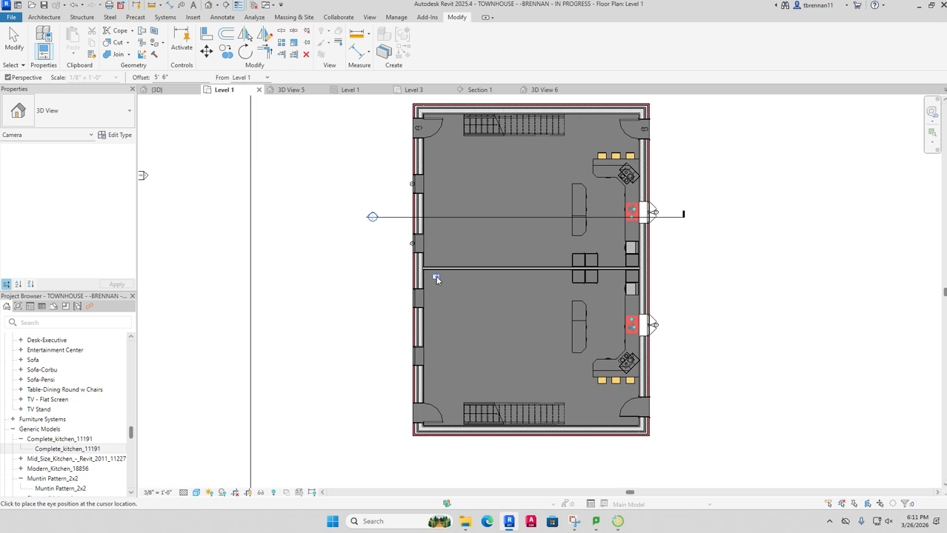
{"action": "left_click", "coordinate": [436, 278]}
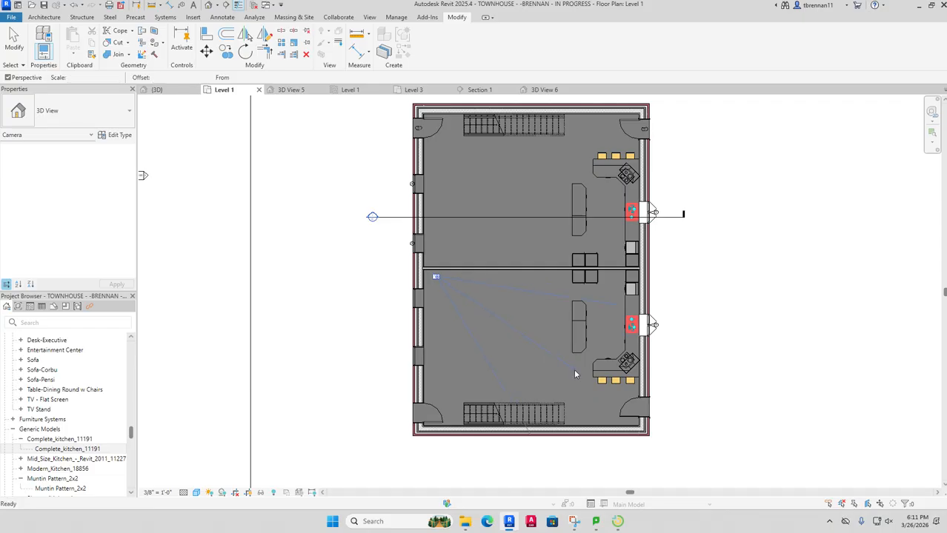
{"action": "left_click", "coordinate": [575, 375]}
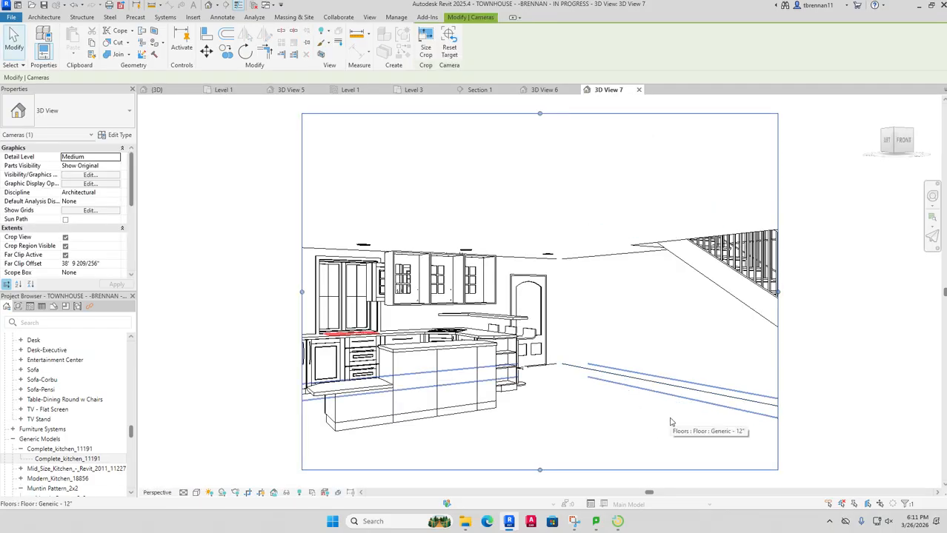
{"action": "key", "text": "Escape"}
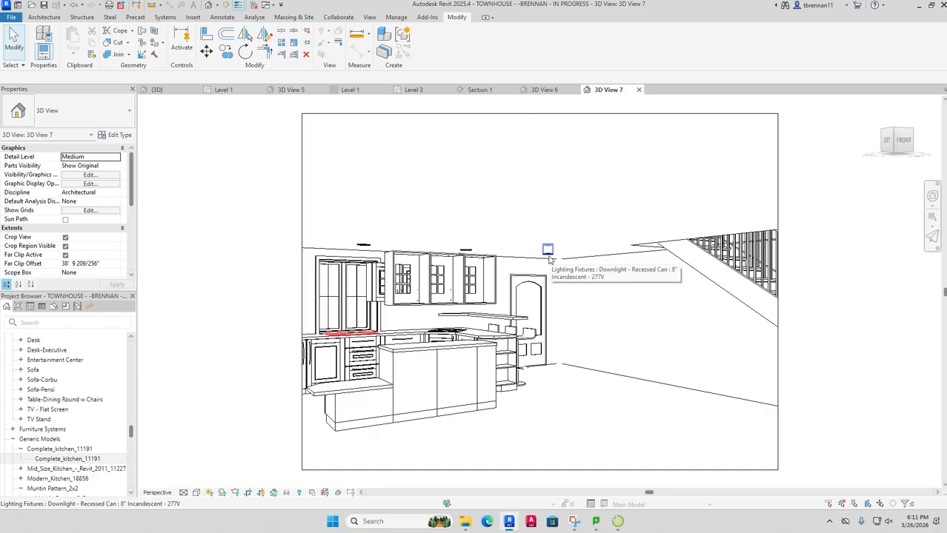
Step: Go through the open 3D View 6, Section 1 and Level 3 views, and save the TOWNHOUSE - SPRING 2026 MASTER project
{"action": "left_click", "coordinate": [545, 94]}
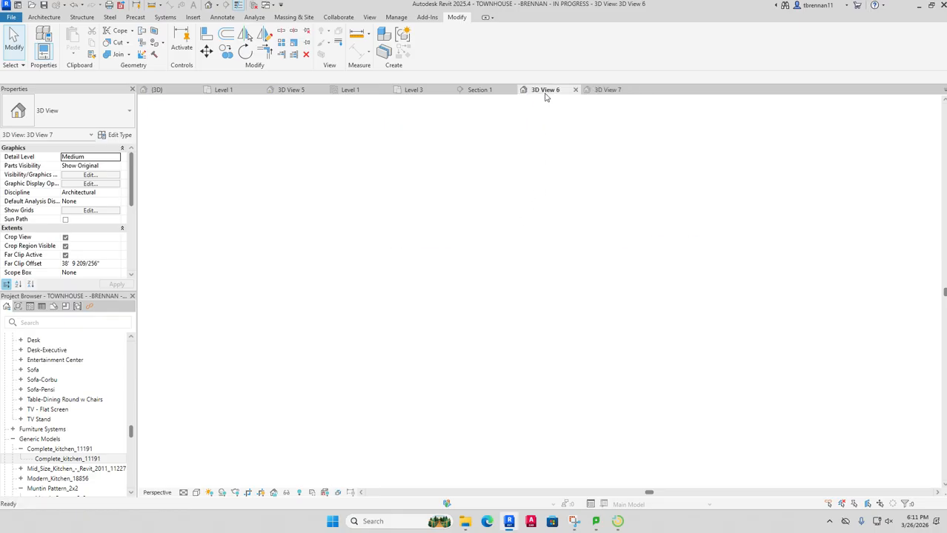
{"action": "left_click", "coordinate": [494, 95]}
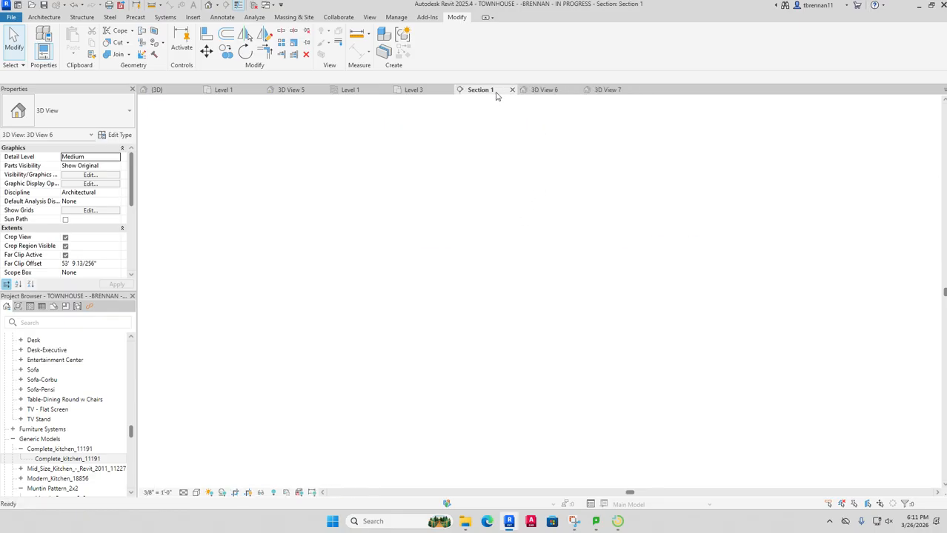
{"action": "left_click", "coordinate": [413, 92]}
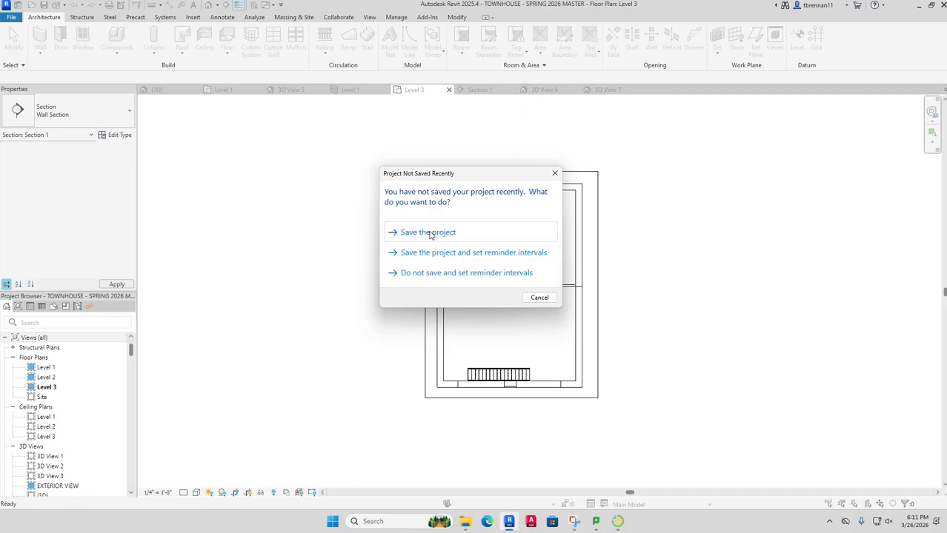
{"action": "left_click", "coordinate": [431, 236]}
Step: Return to the Level 1 ceiling plan of the in-progress townhouse and compare the height offsets of both units' ceilings
{"action": "left_click", "coordinate": [344, 91]}
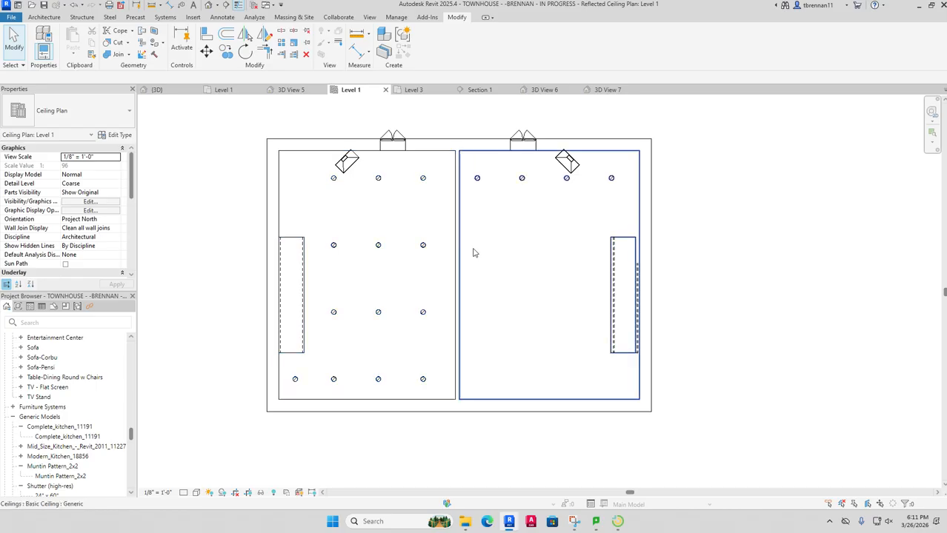
{"action": "left_click", "coordinate": [495, 254]}
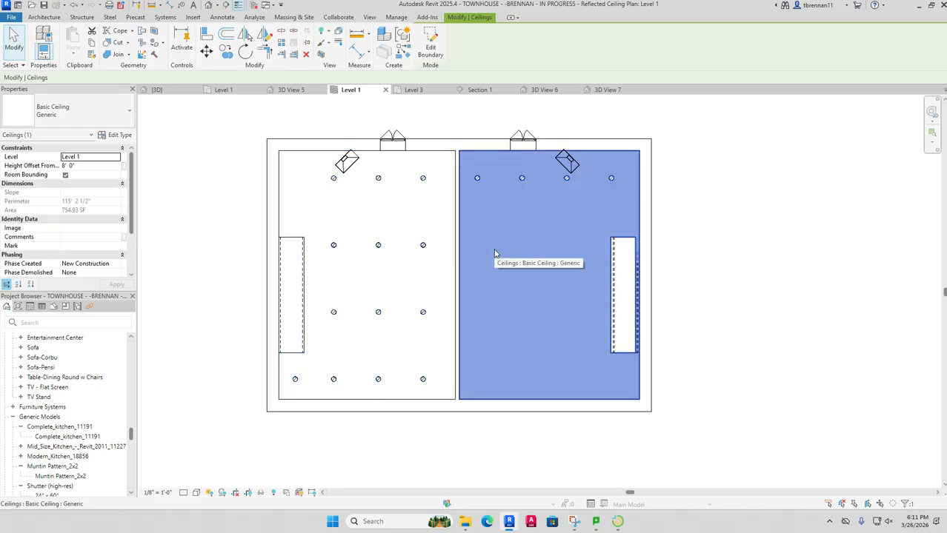
{"action": "key", "text": "Escape"}
{"action": "left_click", "coordinate": [424, 226]}
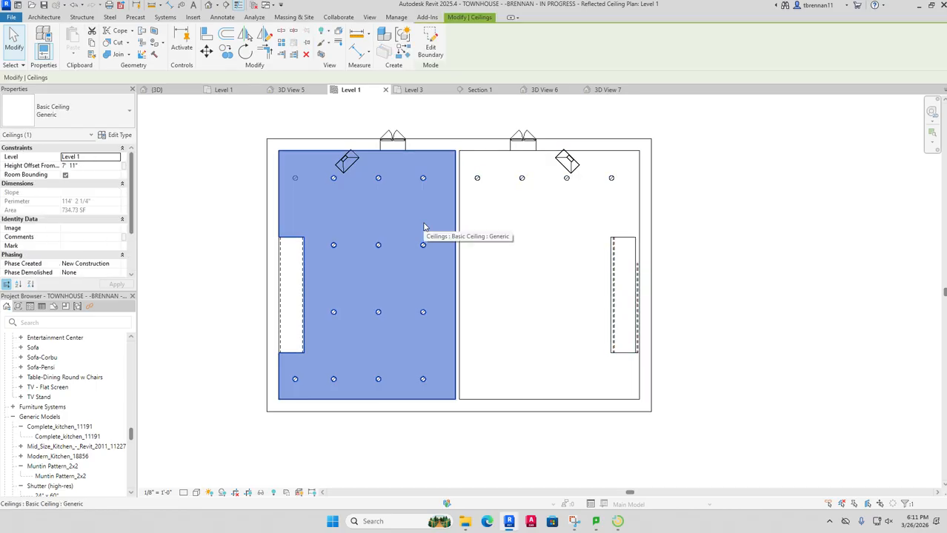
Step: Set the height offset of the second unit's ceiling to 7' 11"
{"action": "key", "text": "Escape"}
{"action": "left_click", "coordinate": [516, 260]}
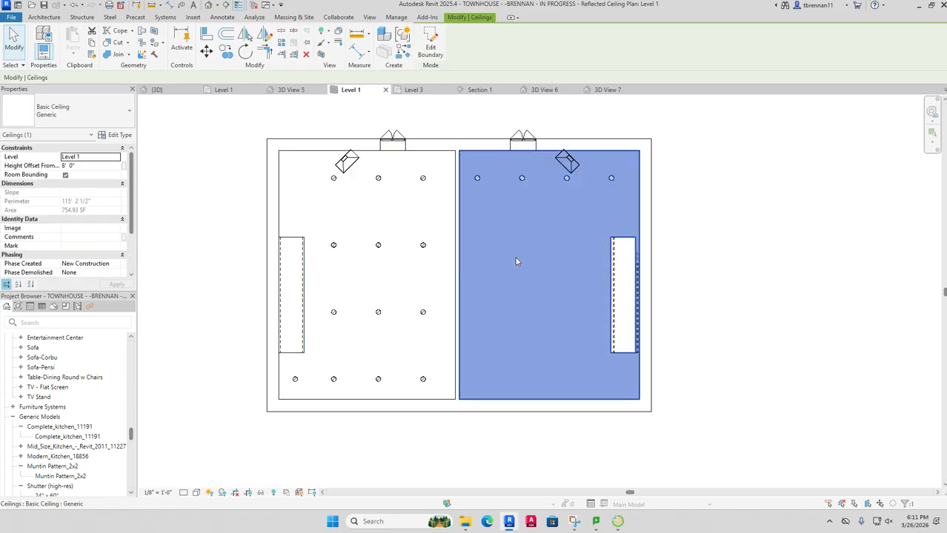
{"action": "left_click", "coordinate": [104, 166]}
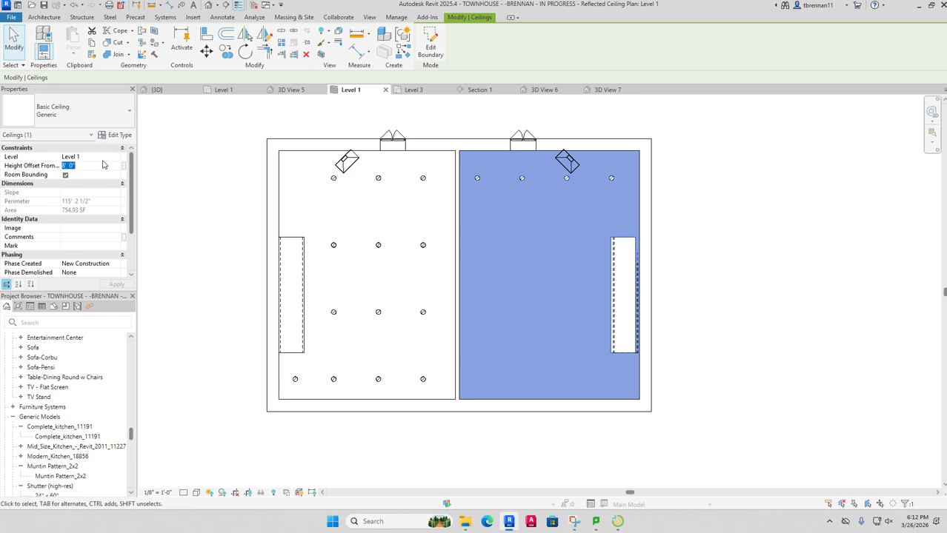
{"action": "type", "text": "7' 11"}
{"action": "key", "text": "Return"}
{"action": "left_click", "coordinate": [796, 220]}
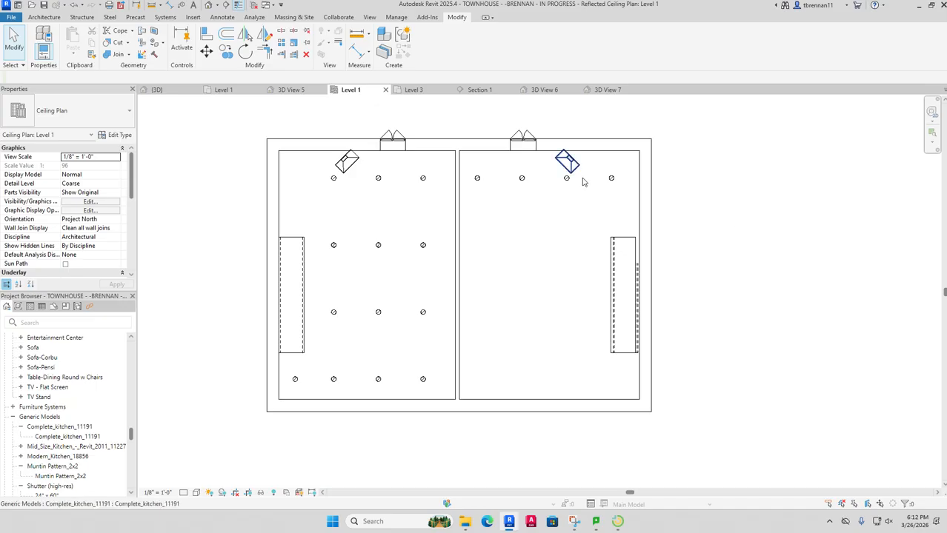
{"action": "left_click", "coordinate": [478, 179]}
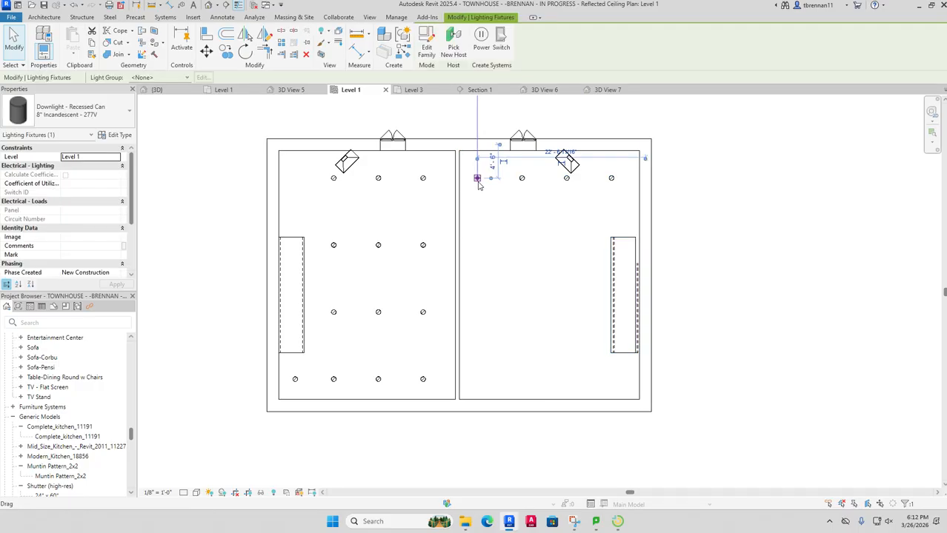
{"action": "right_click", "coordinate": [478, 185]}
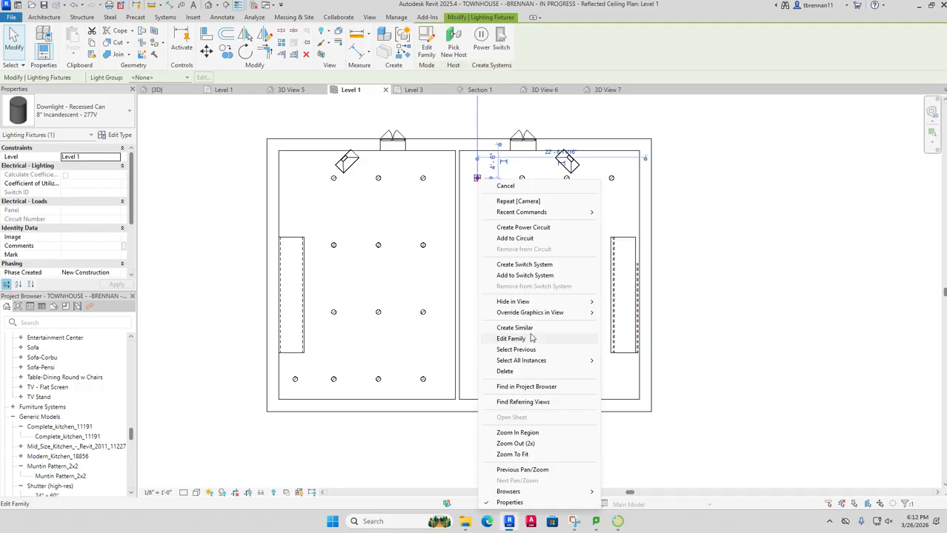
{"action": "mouse_move", "coordinate": [575, 362]}
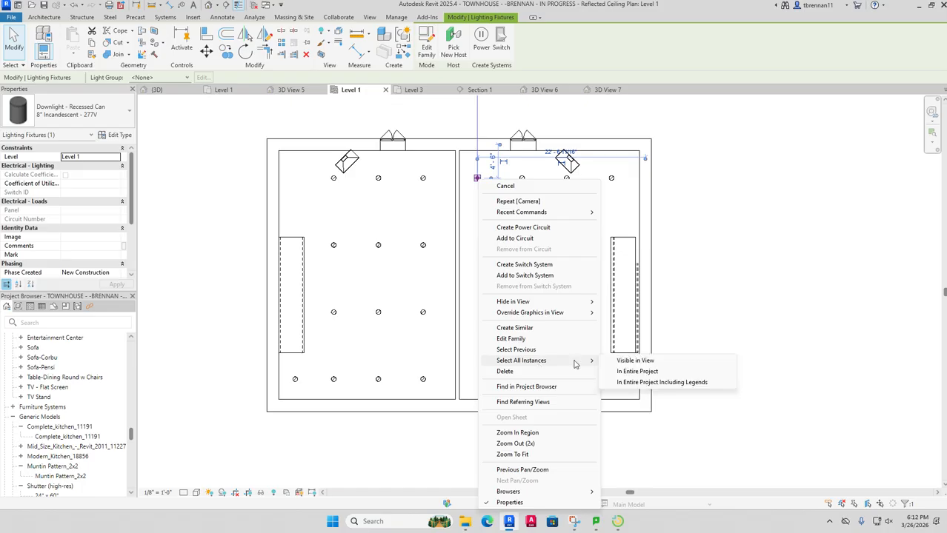
{"action": "left_click", "coordinate": [618, 360]}
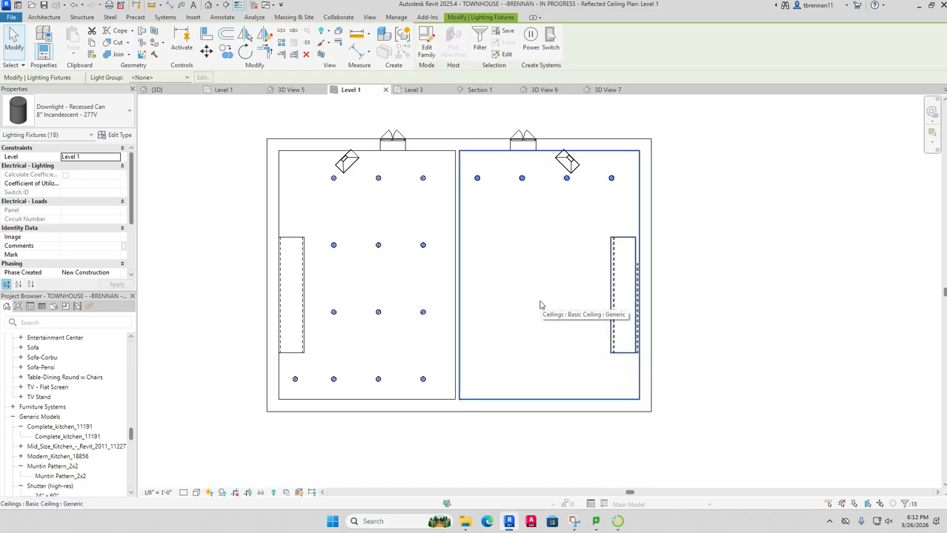
{"action": "key", "text": "Escape"}
{"action": "key", "text": "Escape"}
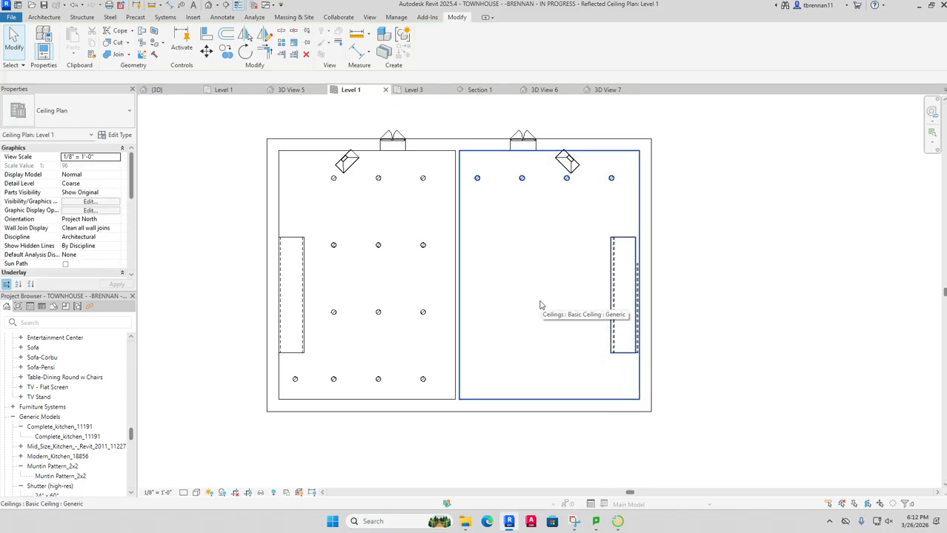
Step: Copy the second unit's row of four recessed downlights three times at 9' 0" spacing, aligned with the first unit's rows
{"action": "left_click", "coordinate": [478, 182]}
{"action": "left_click", "coordinate": [478, 184]}
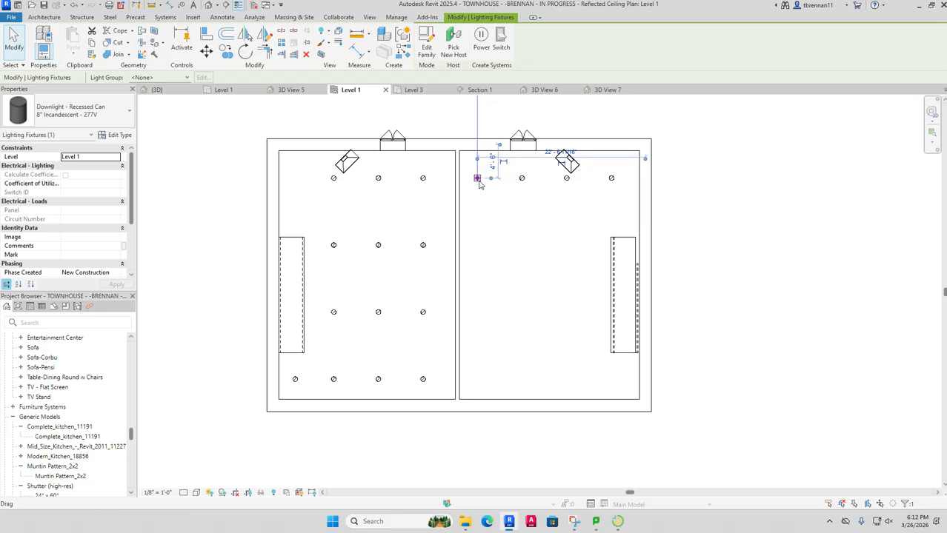
{"action": "left_click", "coordinate": [525, 179], "text": "ctrl"}
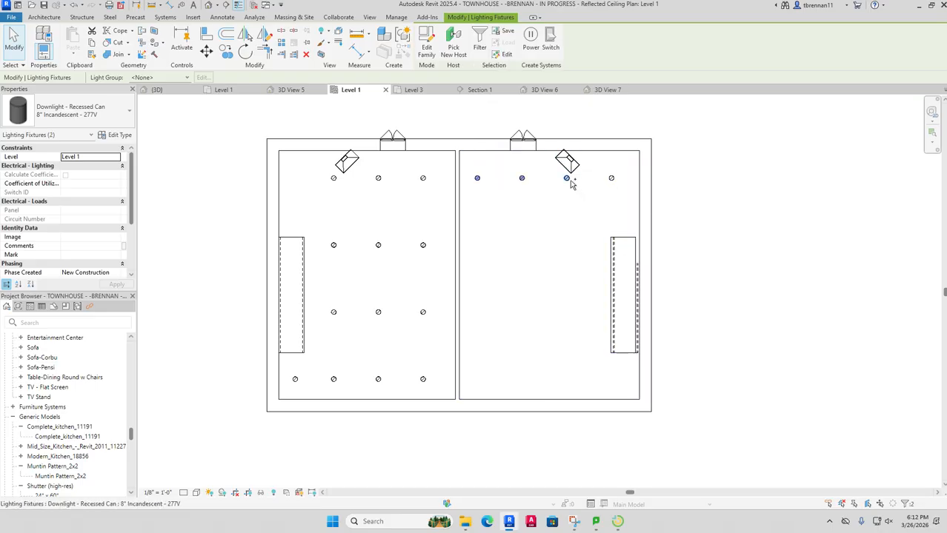
{"action": "left_click", "coordinate": [569, 181], "text": "ctrl"}
{"action": "left_click", "coordinate": [613, 184], "text": "ctrl"}
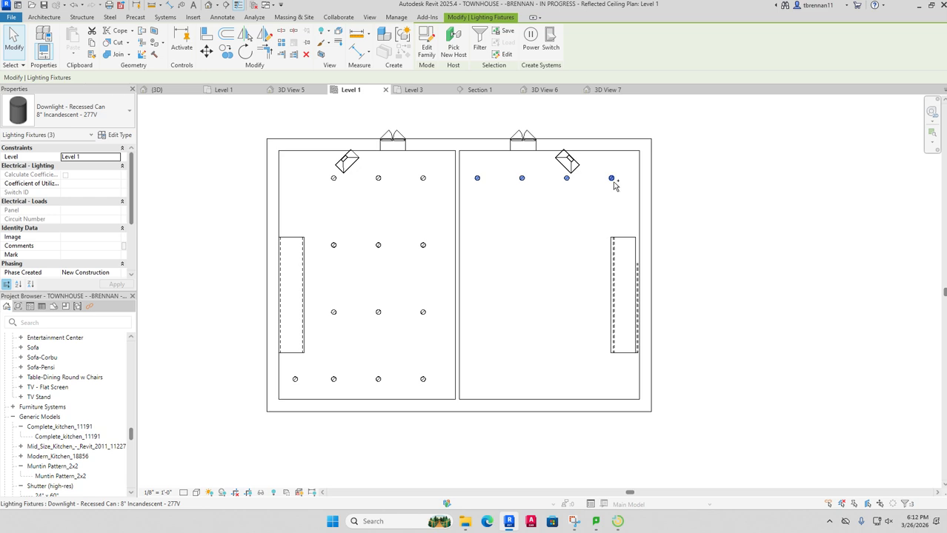
{"action": "left_click", "coordinate": [226, 50]}
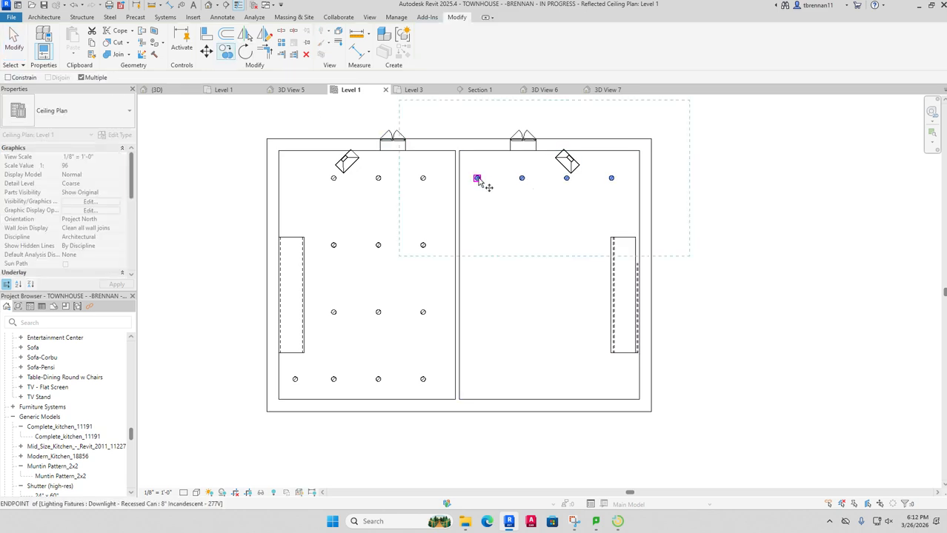
{"action": "scroll", "coordinate": [477, 180], "scroll_direction": "up", "scroll_amount": 2}
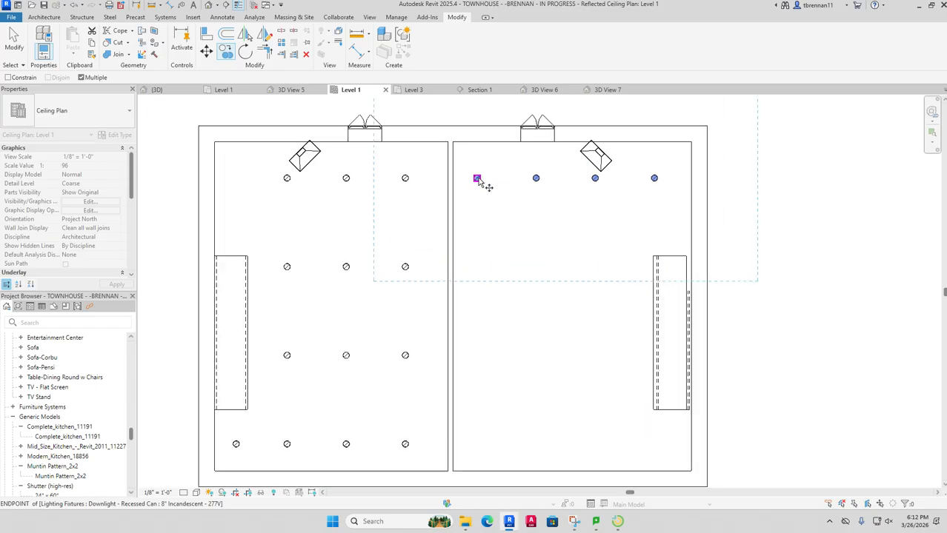
{"action": "left_click", "coordinate": [477, 179]}
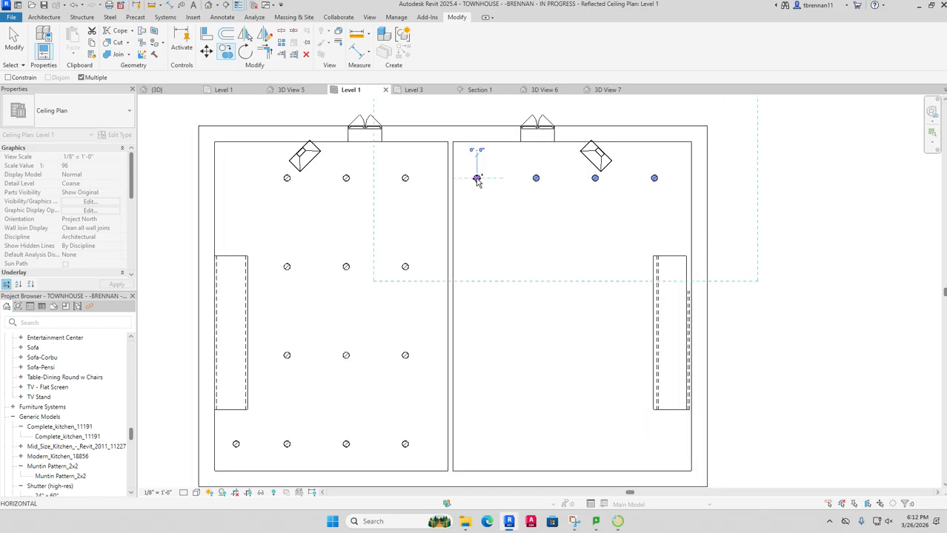
{"action": "left_click", "coordinate": [480, 268]}
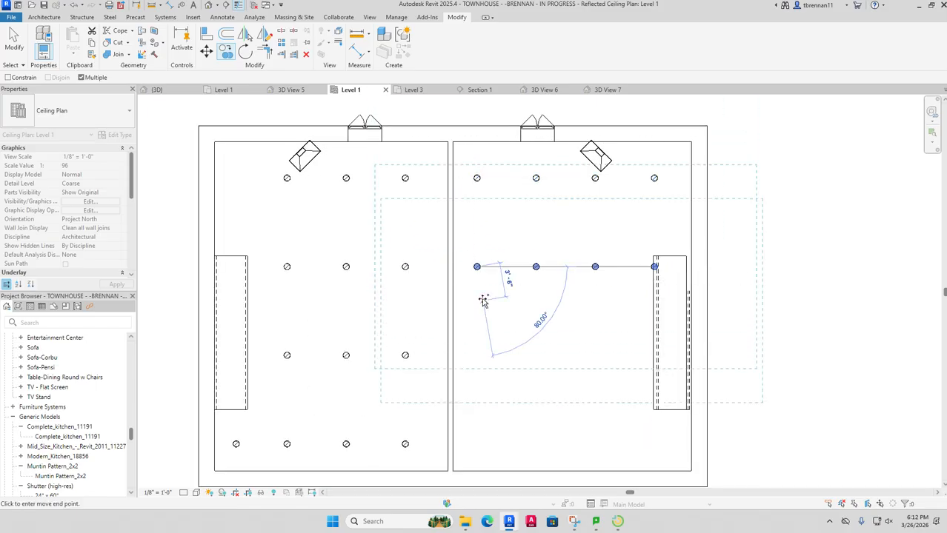
{"action": "left_click", "coordinate": [477, 356]}
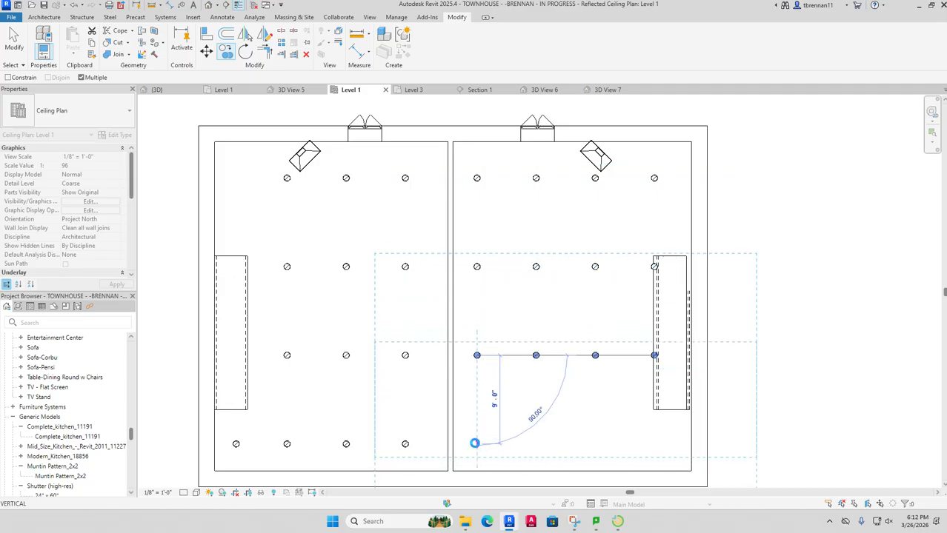
{"action": "left_click", "coordinate": [474, 443]}
{"action": "key", "text": "Escape"}
{"action": "scroll", "coordinate": [689, 216], "scroll_direction": "down", "scroll_amount": 3}
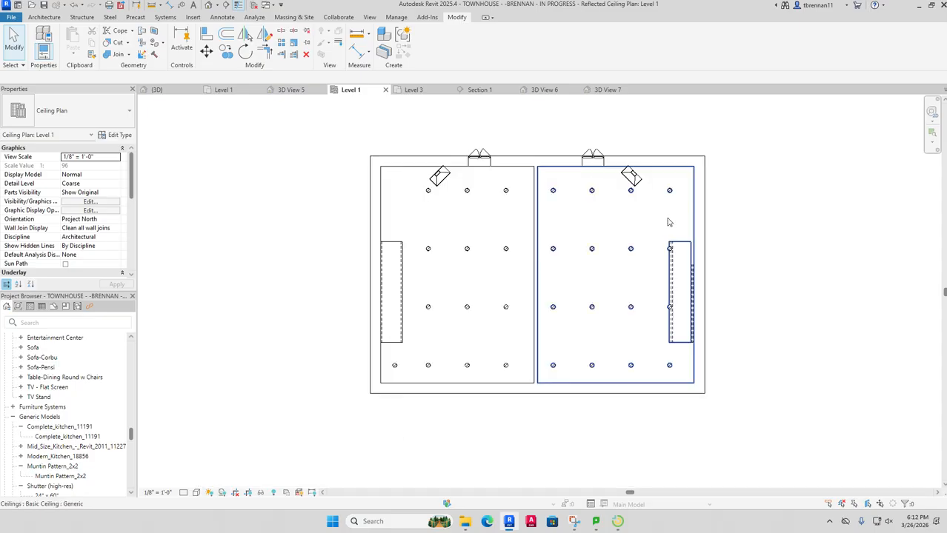
Step: Render 3D View 7 at Medium quality with the Interior: Artificial only lighting scheme
{"action": "left_click", "coordinate": [606, 90]}
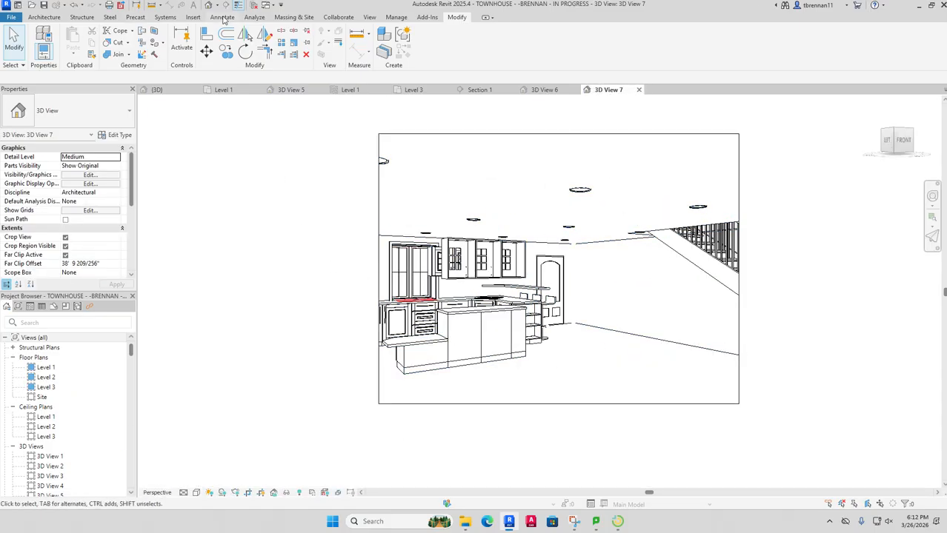
{"action": "left_click", "coordinate": [368, 17]}
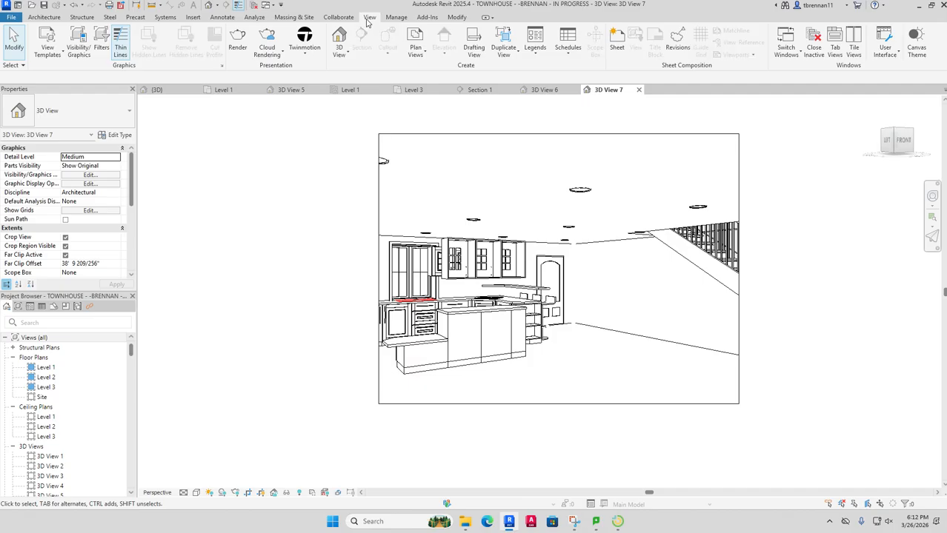
{"action": "left_click", "coordinate": [236, 45]}
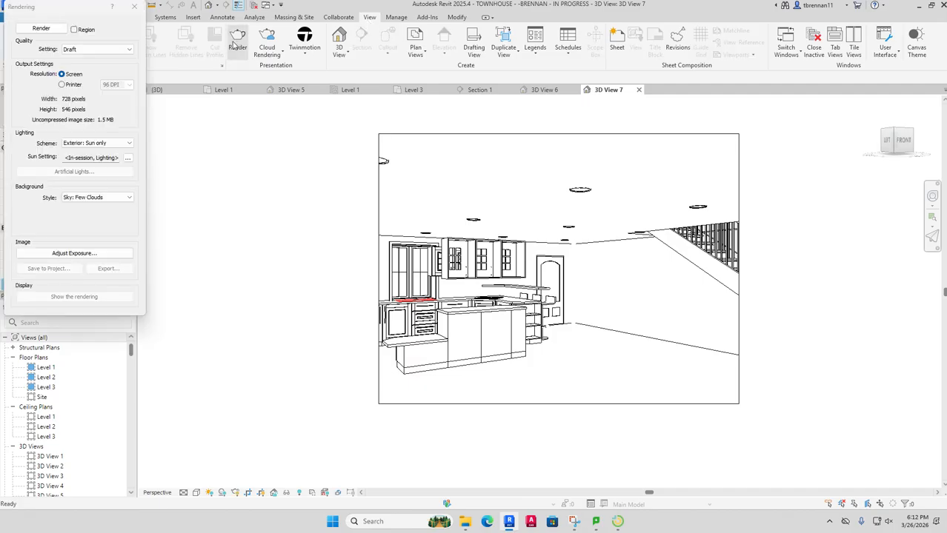
{"action": "left_click", "coordinate": [130, 52]}
{"action": "left_click", "coordinate": [104, 67]}
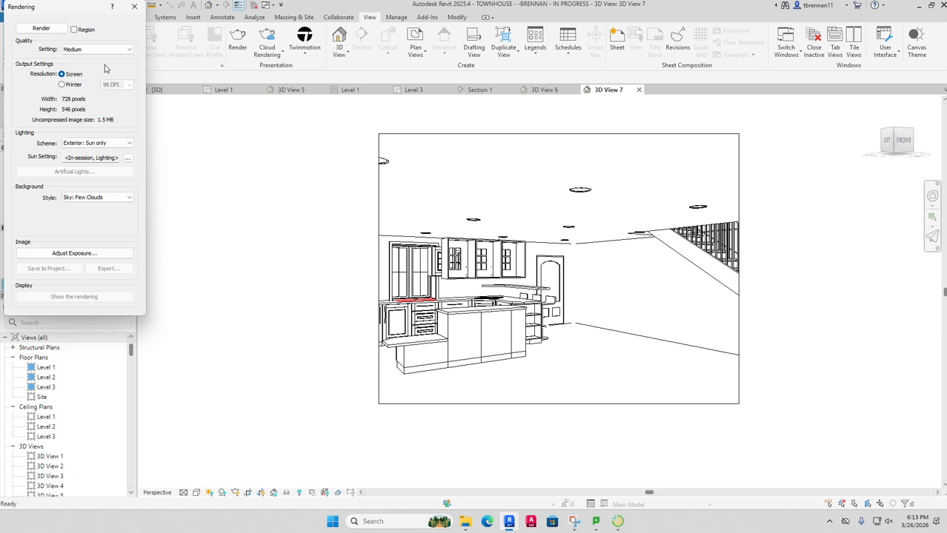
{"action": "left_click", "coordinate": [129, 144]}
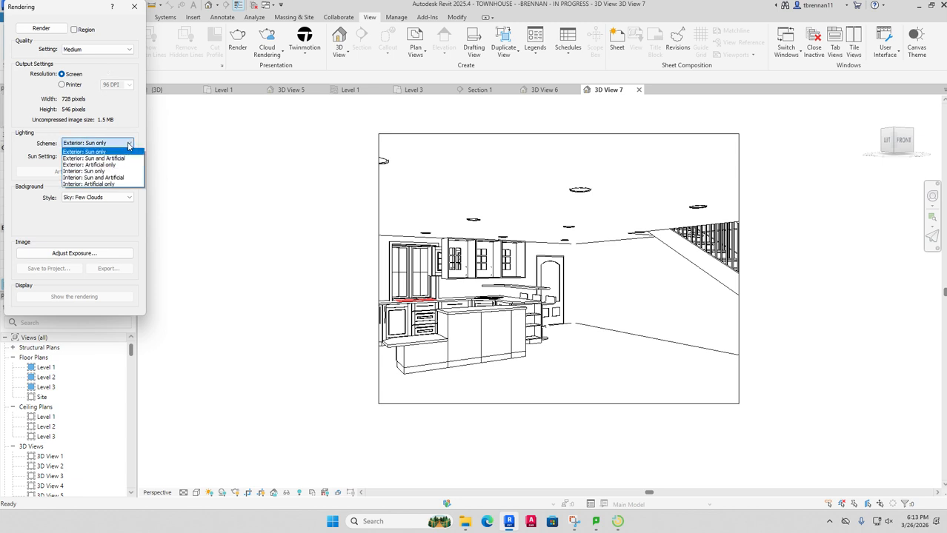
{"action": "left_click", "coordinate": [111, 183]}
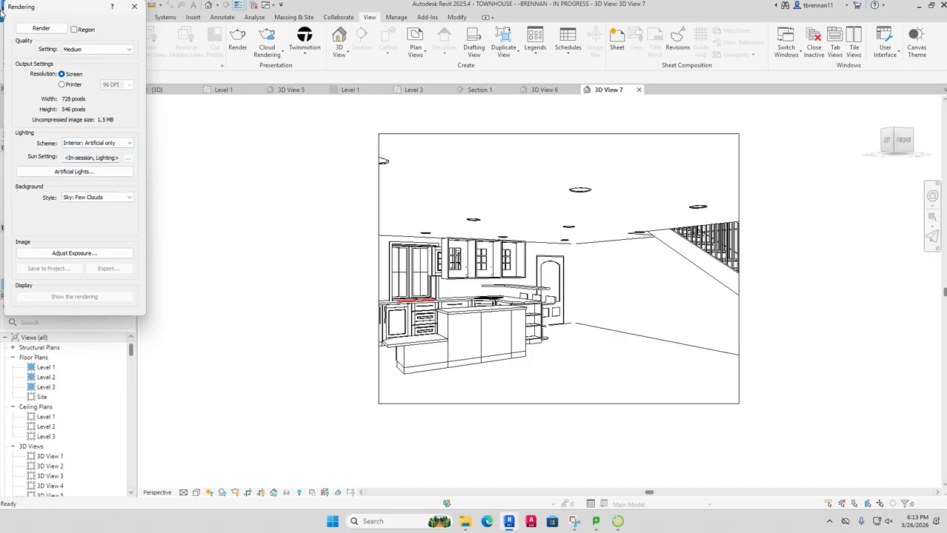
{"action": "left_click", "coordinate": [49, 29]}
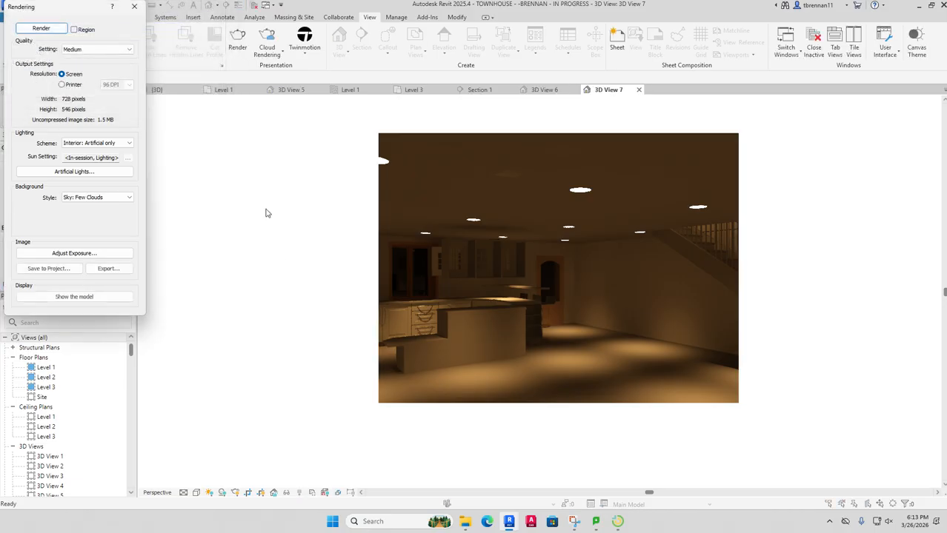
Step: Brighten the rendering by lowering its exposure value to 6.25 and further to 5.31, and close the rendering settings
{"action": "left_click", "coordinate": [93, 256]}
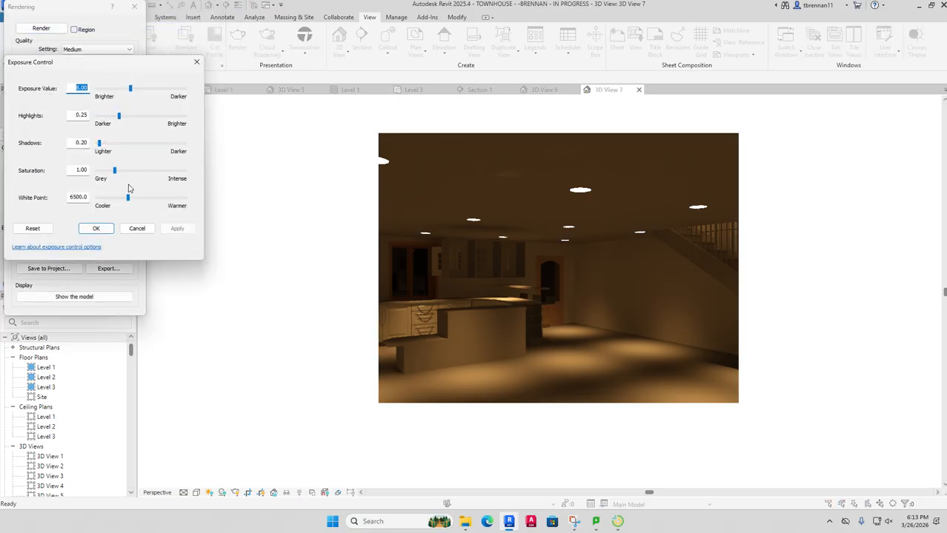
{"action": "left_click_drag", "start_coordinate": [131, 88], "coordinate": [123, 89]}
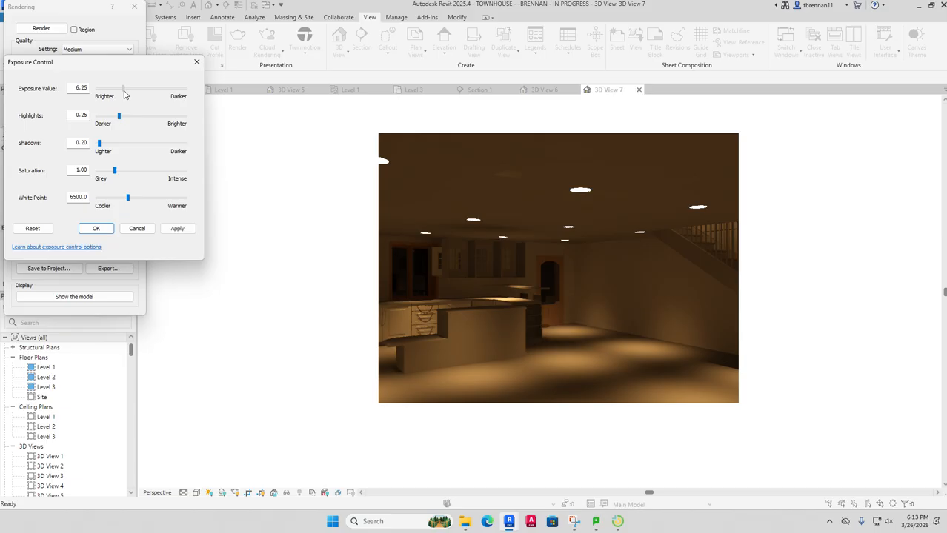
{"action": "left_click", "coordinate": [175, 229]}
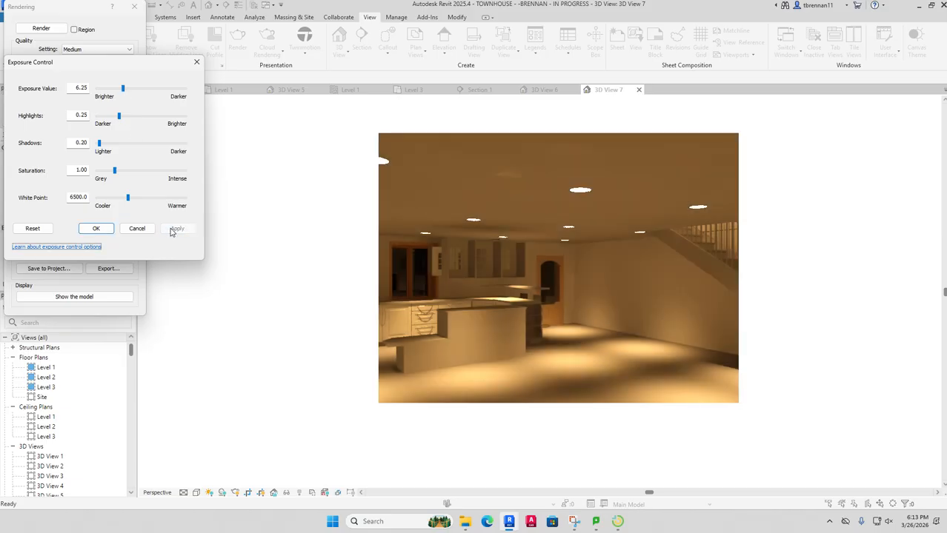
{"action": "left_click_drag", "start_coordinate": [123, 89], "coordinate": [119, 89]}
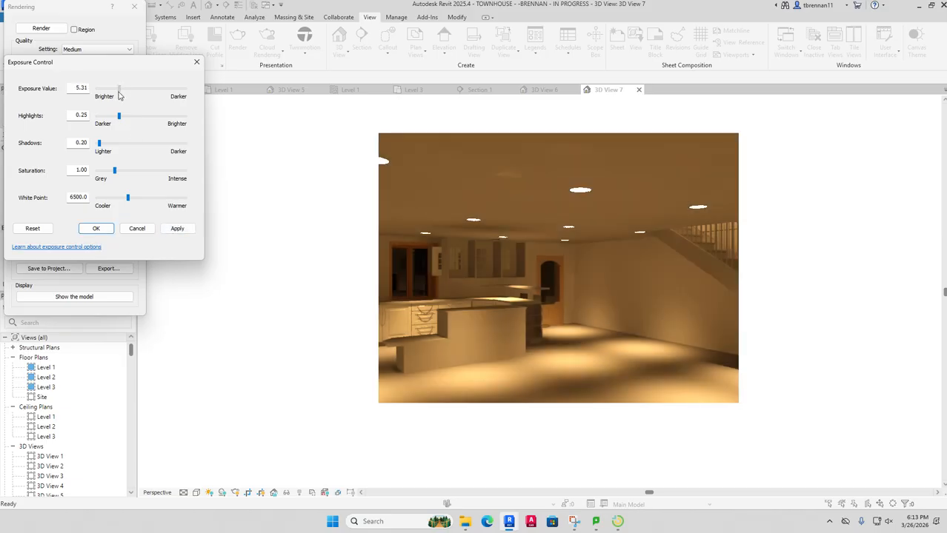
{"action": "left_click", "coordinate": [171, 228]}
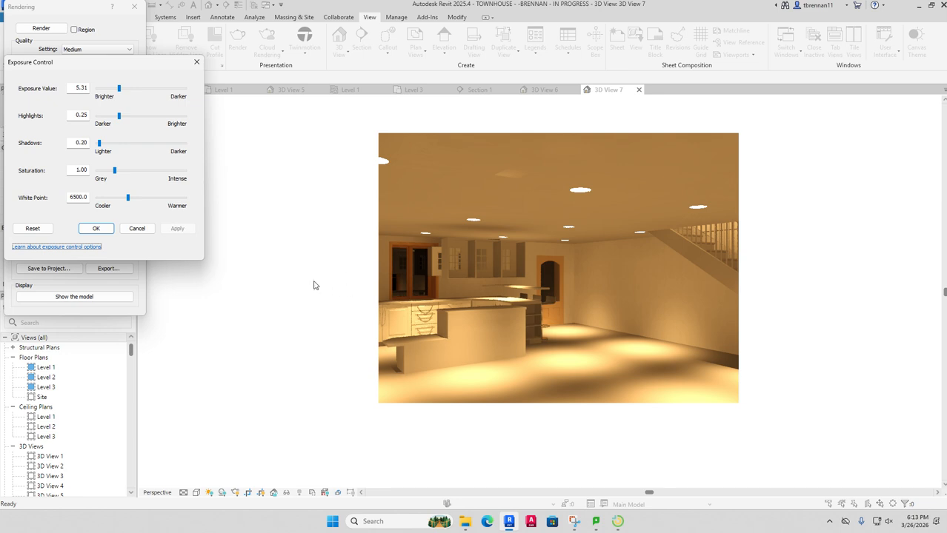
{"action": "left_click", "coordinate": [196, 62]}
{"action": "left_click", "coordinate": [138, 6]}
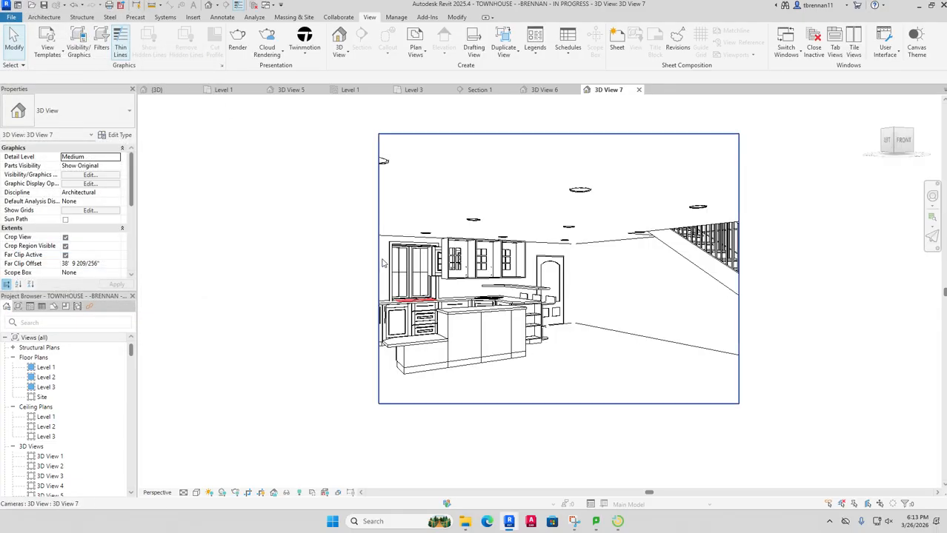
Step: Enlarge the crop region of 3D View 7 to the left, downward and slightly to the right to show more of the room
{"action": "left_click", "coordinate": [379, 268]}
{"action": "left_click_drag", "start_coordinate": [378, 268], "coordinate": [287, 268]}
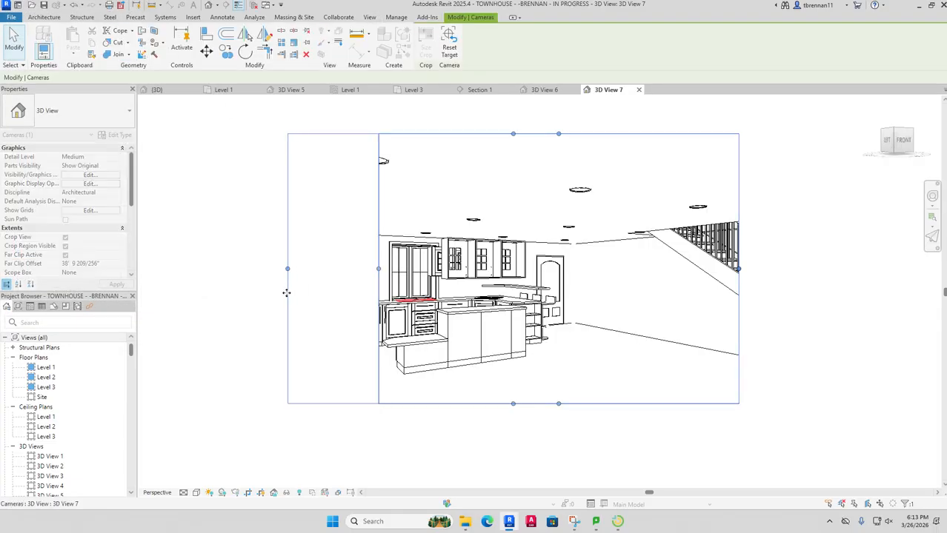
{"action": "left_click_drag", "start_coordinate": [512, 403], "coordinate": [512, 457]}
{"action": "left_click_drag", "start_coordinate": [738, 295], "coordinate": [768, 294]}
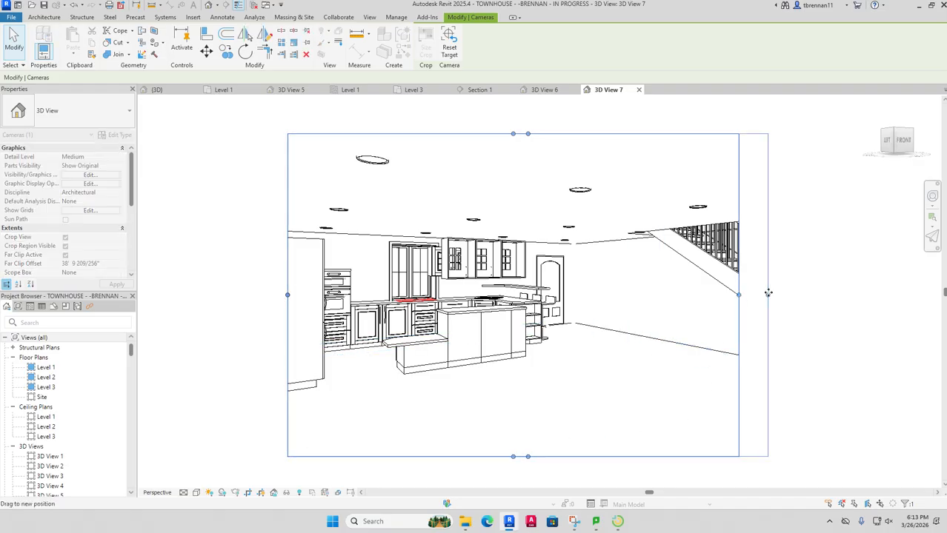
{"action": "left_click", "coordinate": [217, 215]}
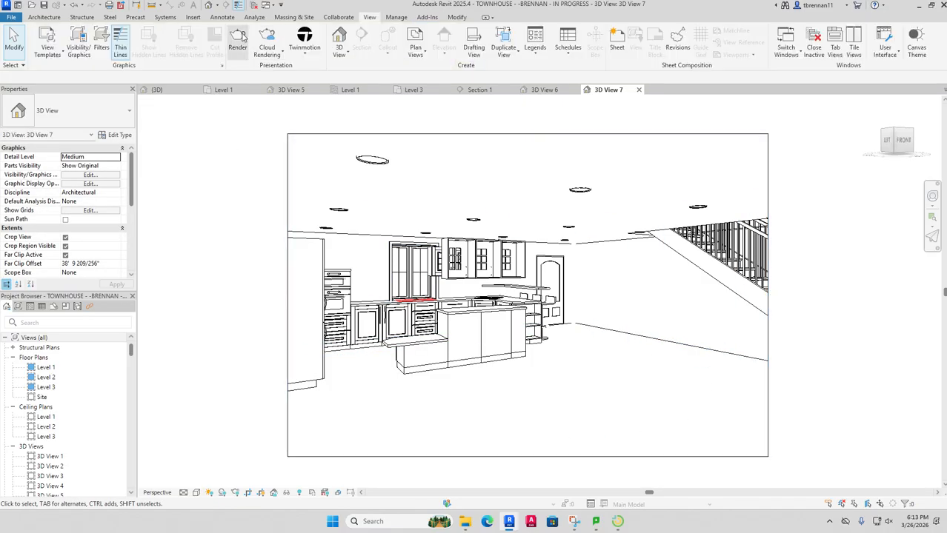
Step: Render 3D View 7 again at Medium quality, and re-render it with the Exterior: Sun and Artificial lighting scheme
{"action": "left_click", "coordinate": [239, 39]}
{"action": "left_click", "coordinate": [41, 28]}
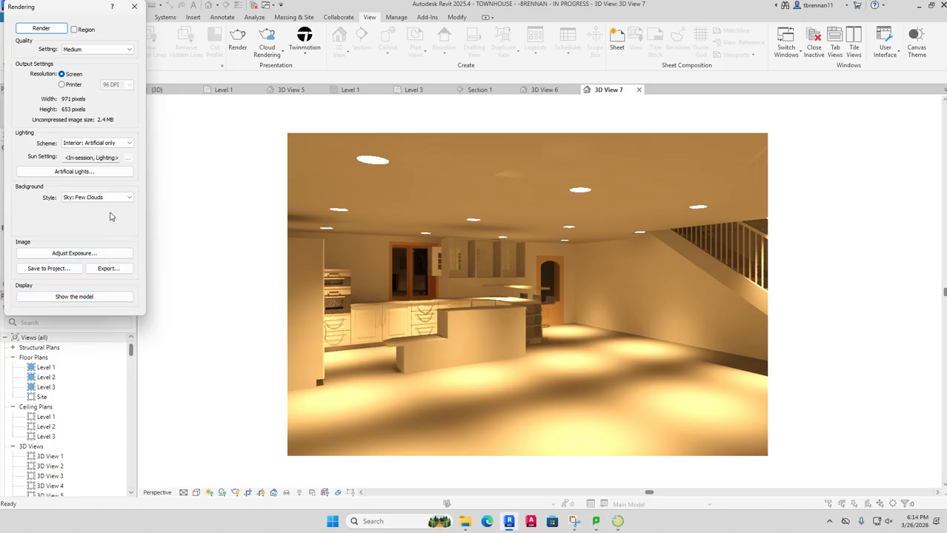
{"action": "left_click", "coordinate": [128, 146]}
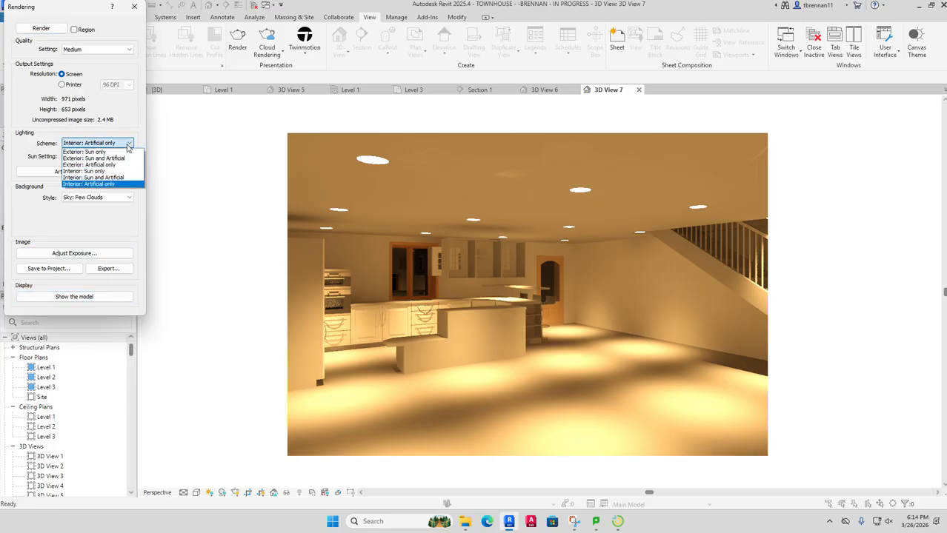
{"action": "left_click", "coordinate": [115, 158]}
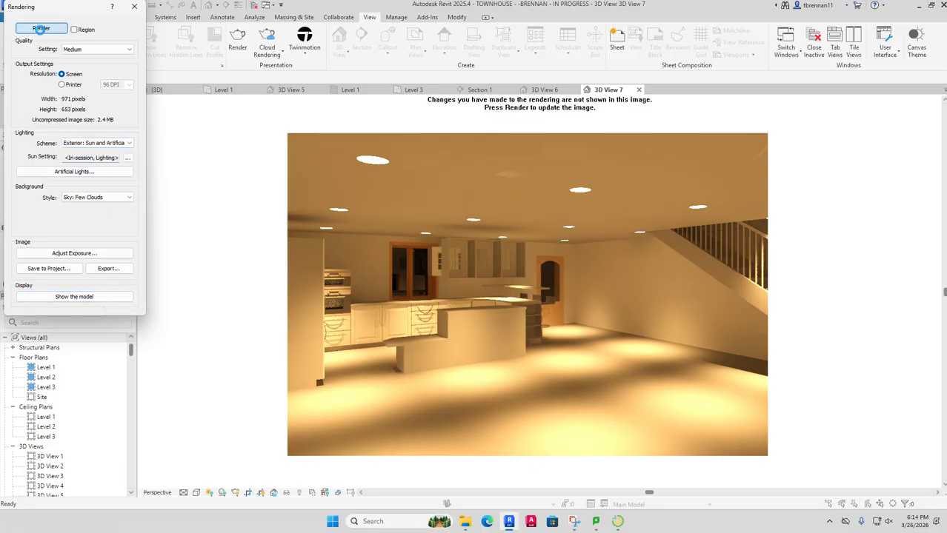
{"action": "left_click", "coordinate": [40, 28]}
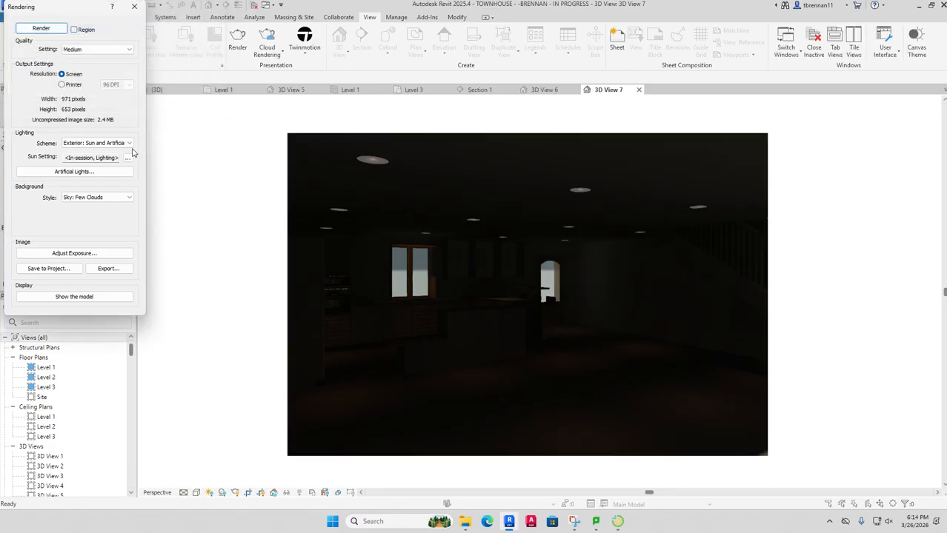
Step: Brighten the rendering by lowering its exposure value to 6.61, and readjust it to 7.55
{"action": "left_click", "coordinate": [73, 254]}
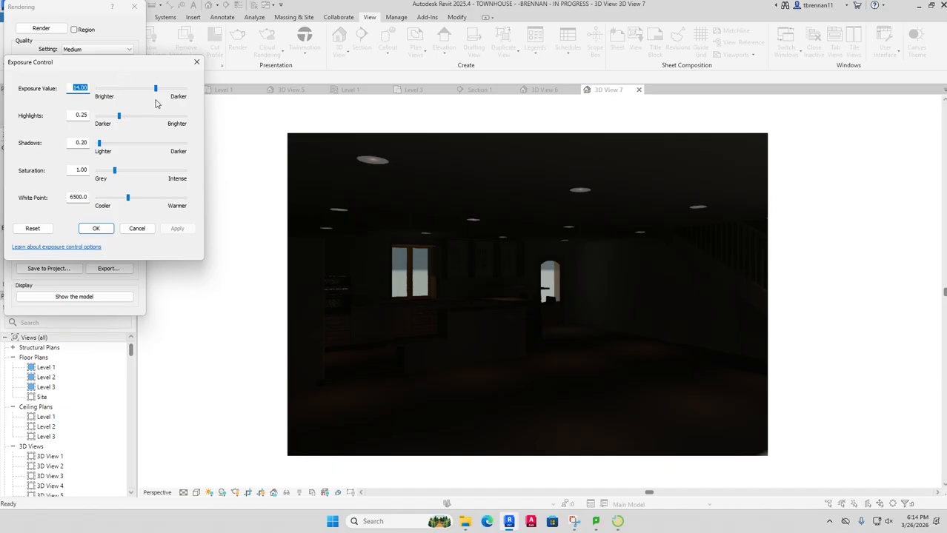
{"action": "left_click", "coordinate": [156, 90]}
{"action": "left_click_drag", "start_coordinate": [156, 93], "coordinate": [134, 92]}
{"action": "left_click", "coordinate": [176, 229]}
{"action": "left_click_drag", "start_coordinate": [133, 91], "coordinate": [126, 94]}
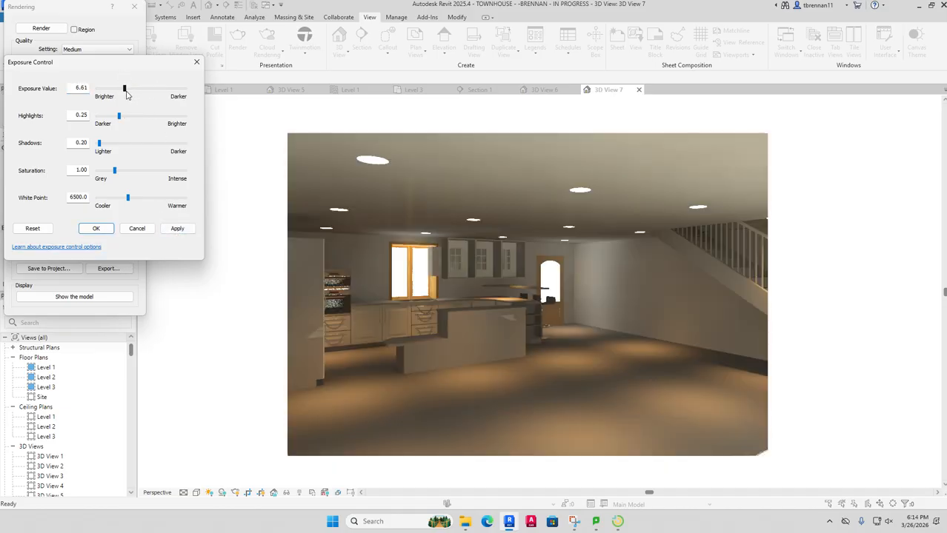
{"action": "left_click", "coordinate": [180, 230]}
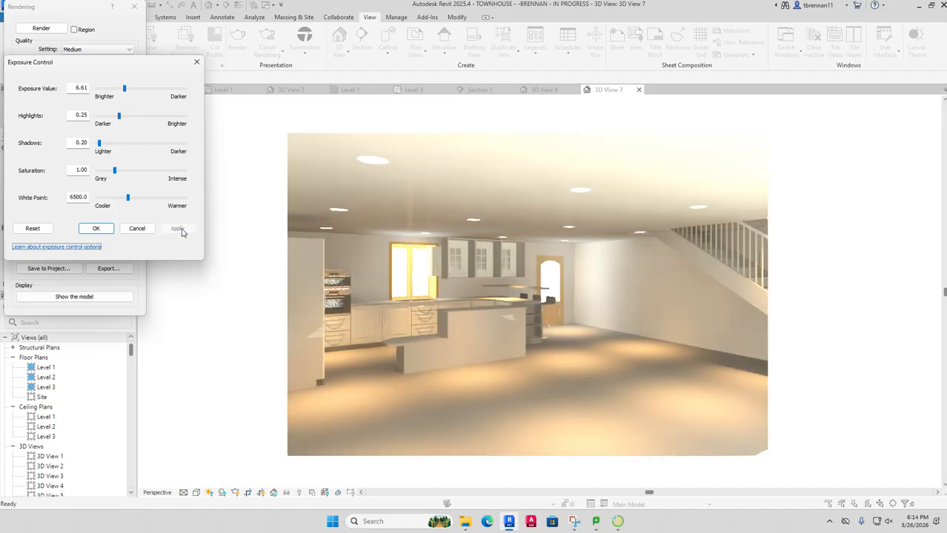
{"action": "left_click_drag", "start_coordinate": [125, 90], "coordinate": [130, 89]}
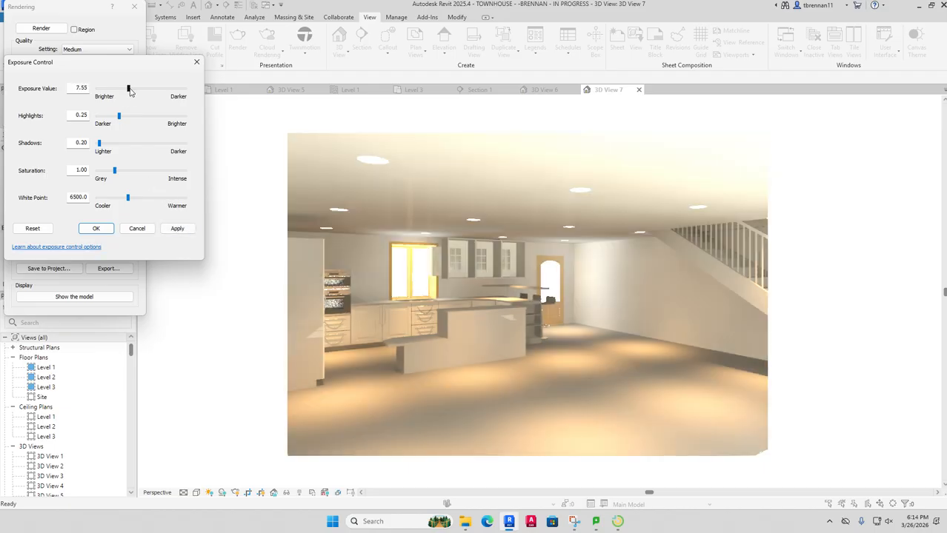
{"action": "left_click", "coordinate": [177, 229]}
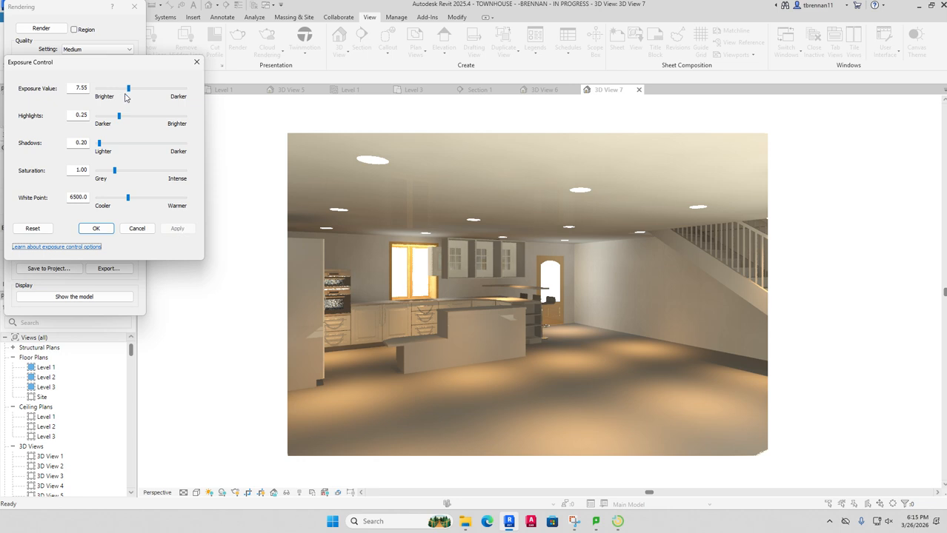
{"action": "left_click", "coordinate": [196, 63]}
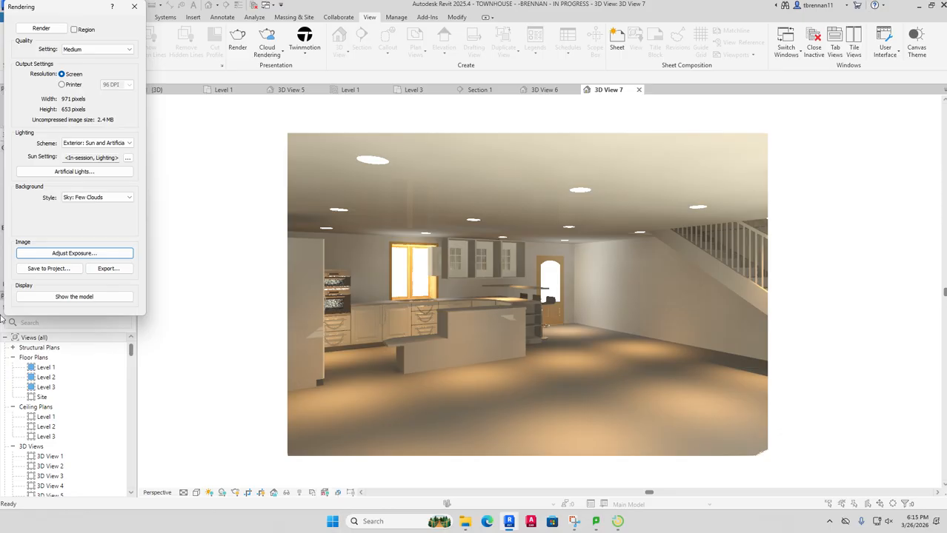
Step: Save the rendered image to the project as KITCHEN RENDER and close the rendering settings
{"action": "left_click", "coordinate": [45, 269]}
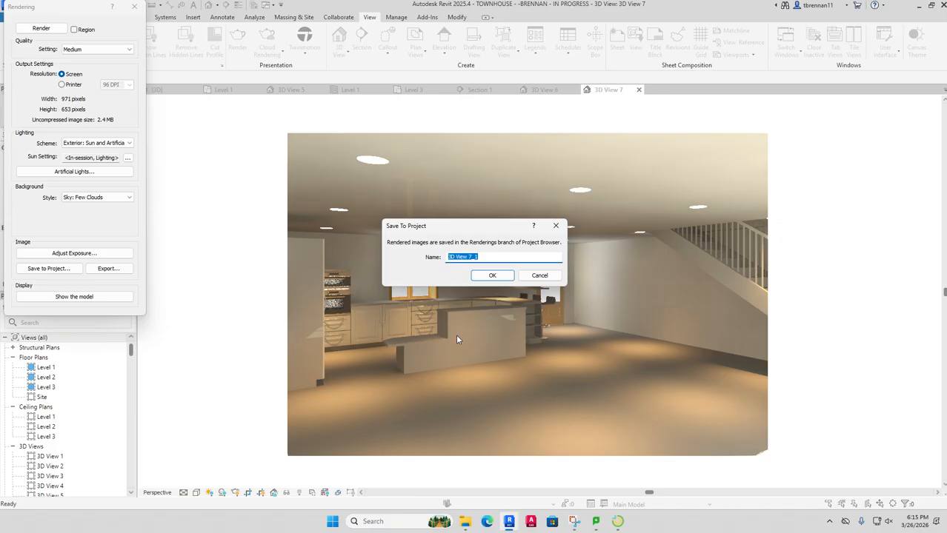
{"action": "key", "text": "BackSpace"}
{"action": "type", "text": "KITCHEN RENDER"}
{"action": "key", "text": "Return"}
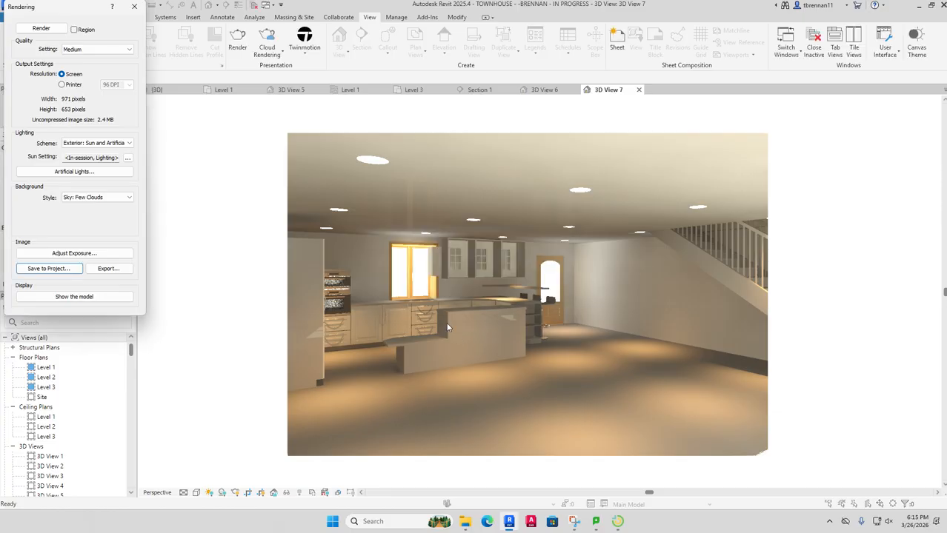
{"action": "left_click", "coordinate": [134, 6]}
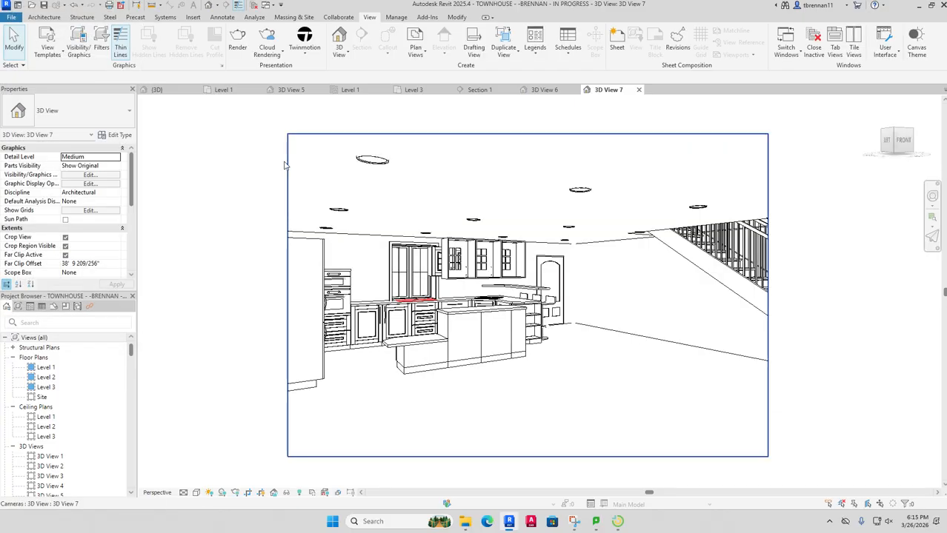
Step: Enlarge the Level 1 floor plan's crop region to the left and downward, leaving more space around the building
{"action": "left_click", "coordinate": [223, 90]}
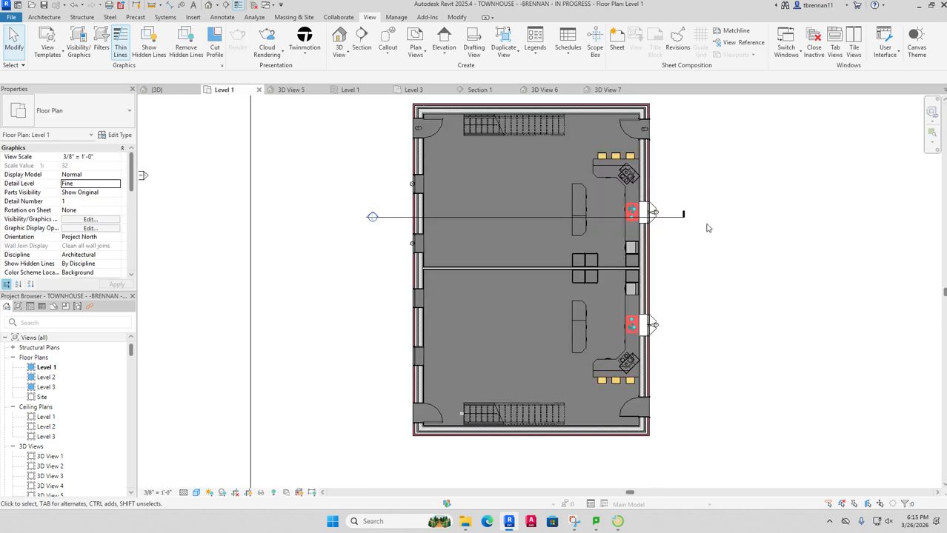
{"action": "scroll", "coordinate": [328, 225], "scroll_direction": "down", "scroll_amount": 1}
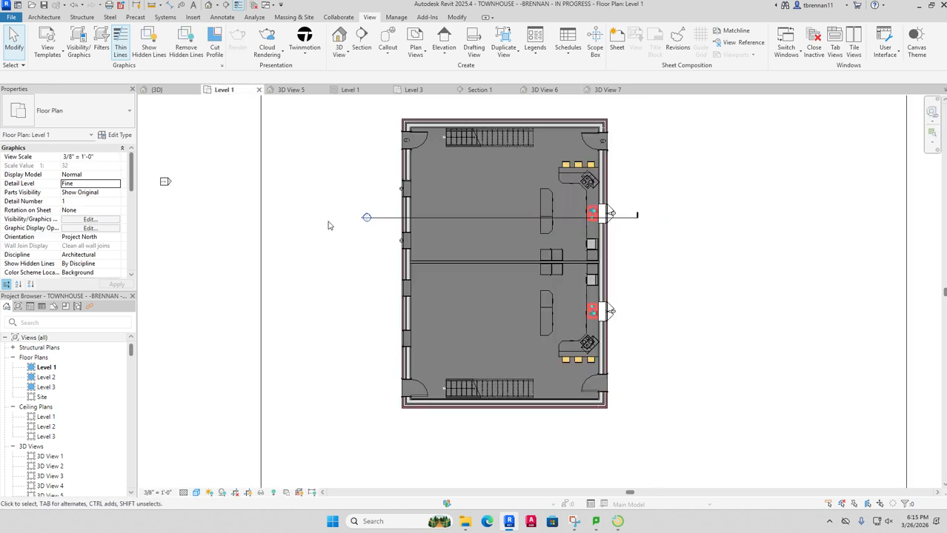
{"action": "scroll", "coordinate": [329, 225], "scroll_direction": "down", "scroll_amount": 3}
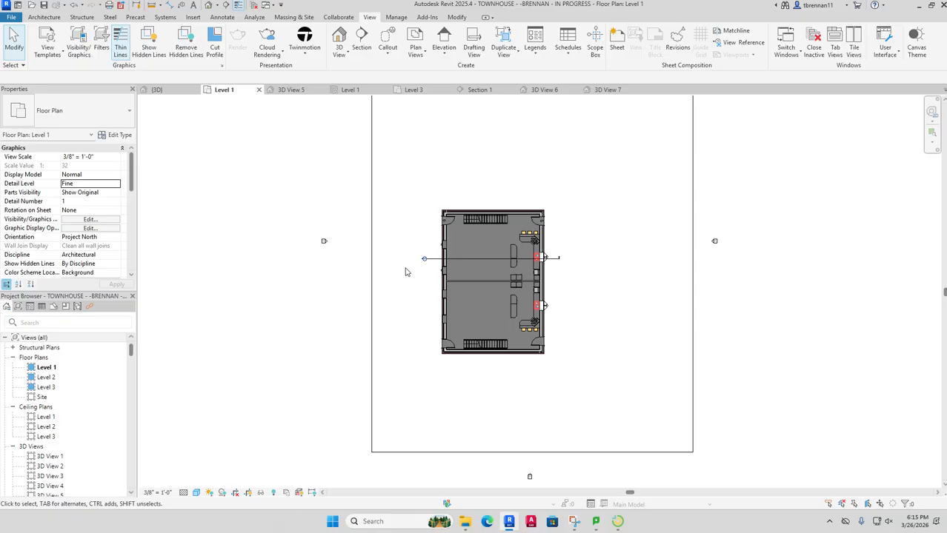
{"action": "scroll", "coordinate": [405, 269], "scroll_direction": "down", "scroll_amount": 5}
{"action": "scroll", "coordinate": [405, 269], "scroll_direction": "up", "scroll_amount": 2}
{"action": "left_click", "coordinate": [383, 295]}
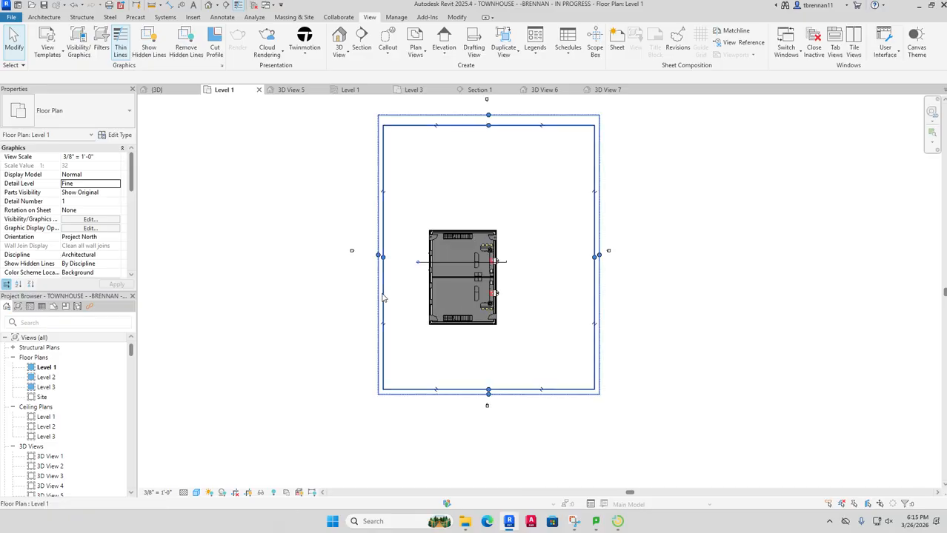
{"action": "left_click_drag", "start_coordinate": [380, 257], "coordinate": [324, 259]}
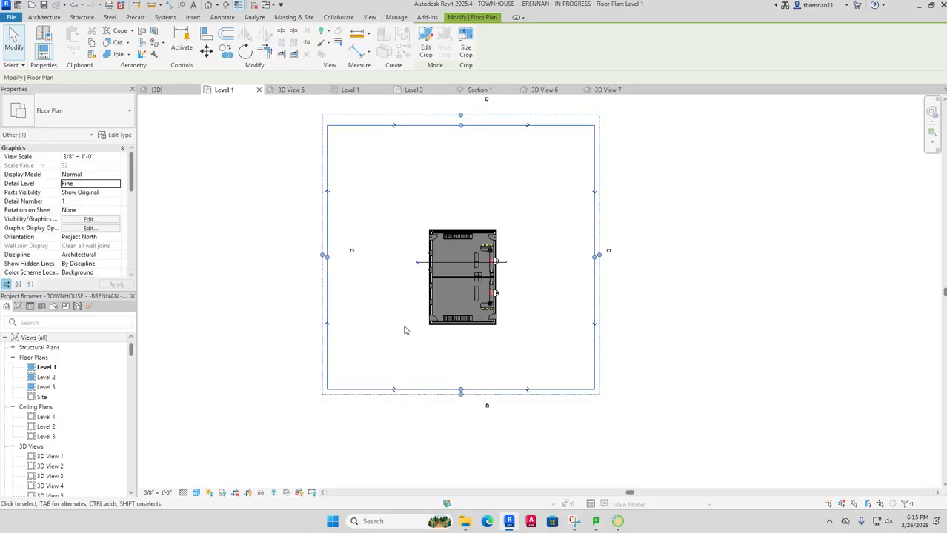
{"action": "left_click", "coordinate": [439, 353]}
{"action": "left_click", "coordinate": [489, 392]}
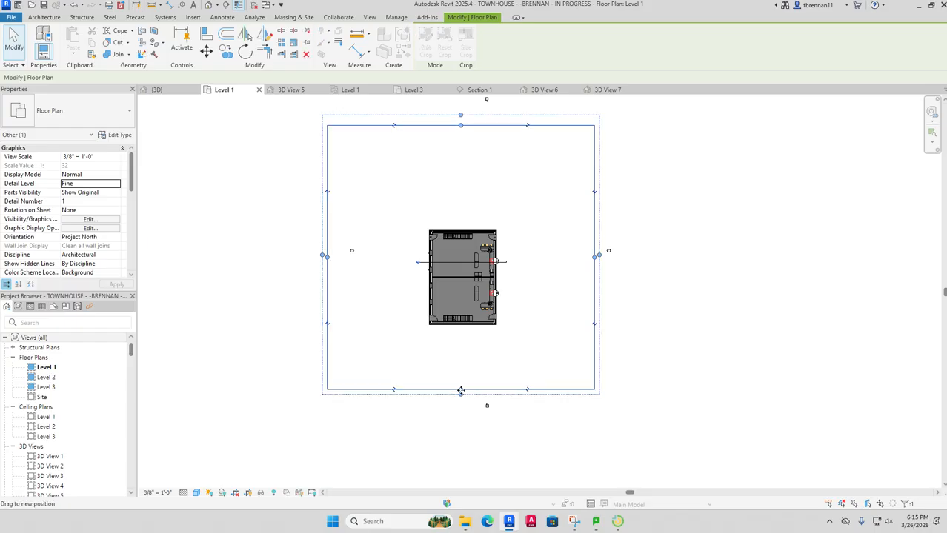
{"action": "left_click_drag", "start_coordinate": [460, 392], "coordinate": [461, 426]}
{"action": "left_click", "coordinate": [527, 375]}
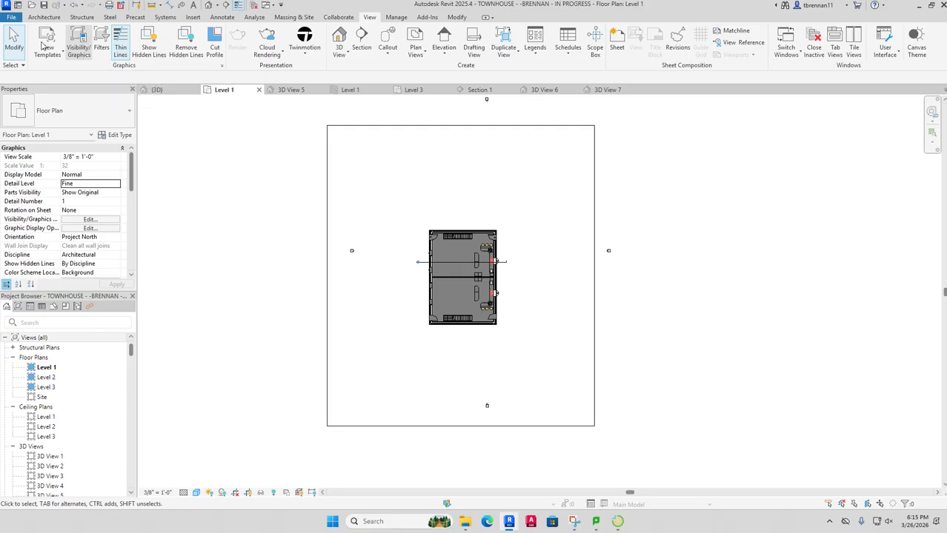
Step: Start an architectural floor on Level 1 with the EARTH type and a height offset of -1' 0"
{"action": "left_click", "coordinate": [45, 17]}
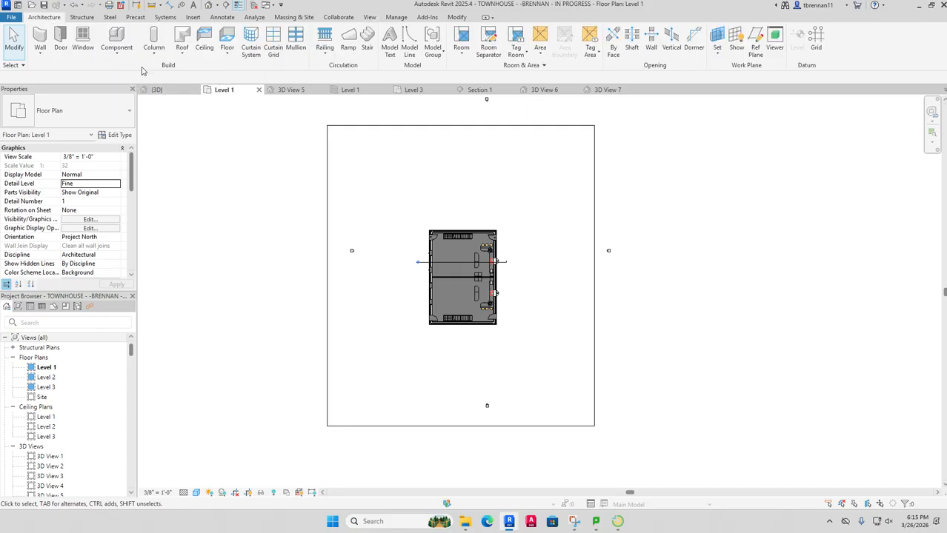
{"action": "left_click", "coordinate": [228, 51]}
{"action": "left_click", "coordinate": [252, 71]}
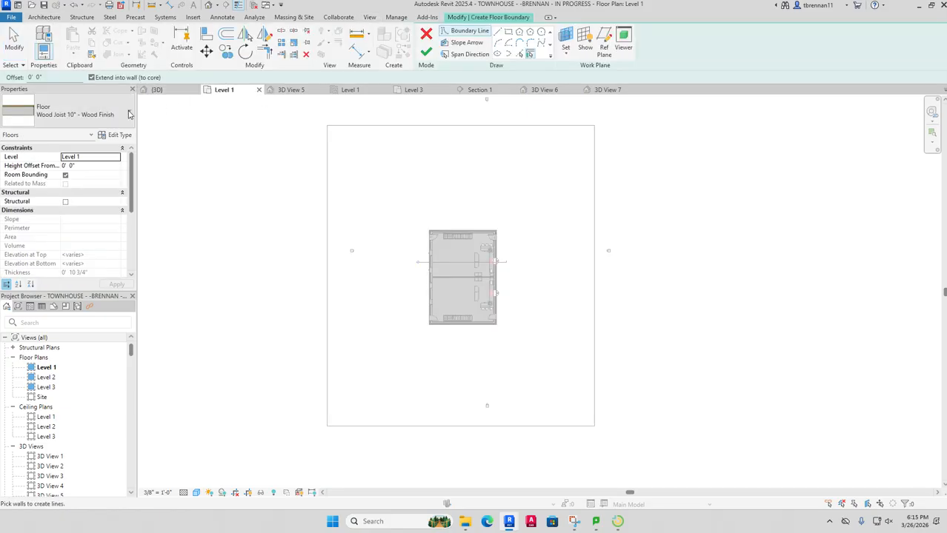
{"action": "left_click", "coordinate": [74, 111]}
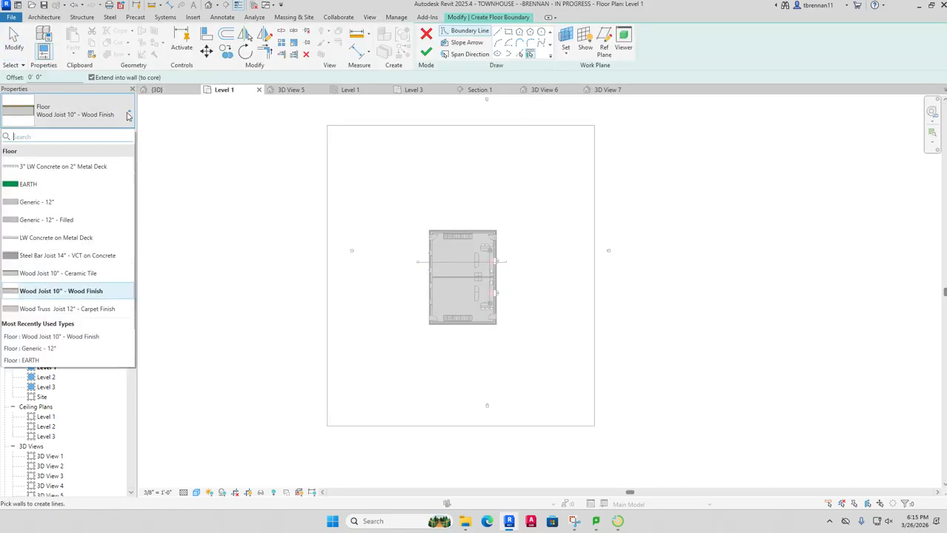
{"action": "left_click", "coordinate": [68, 184]}
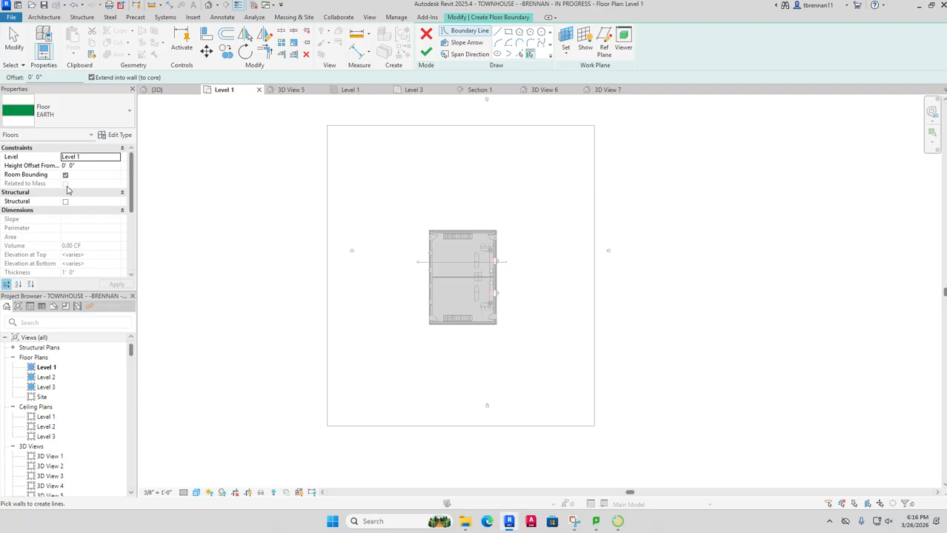
{"action": "left_click", "coordinate": [97, 165]}
{"action": "type", "text": "-"}
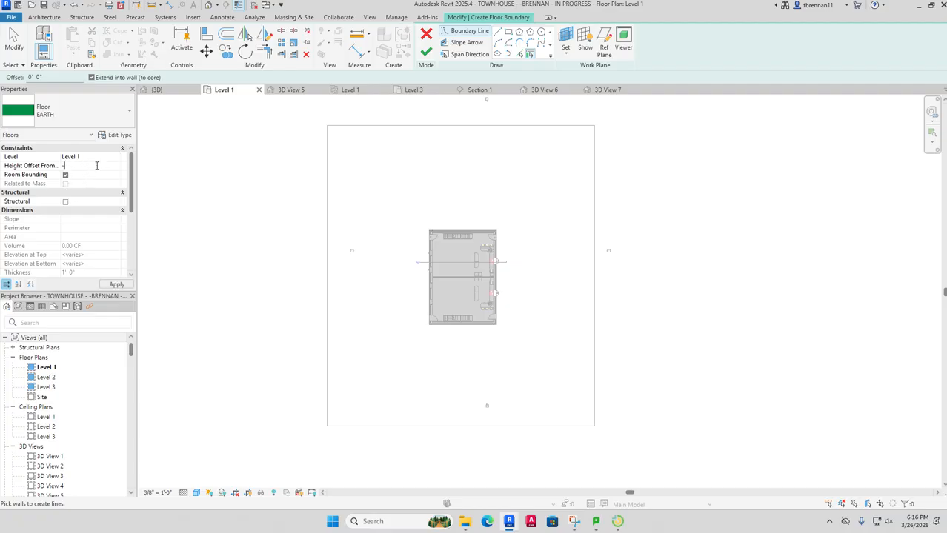
{"action": "type", "text": "1' 0\""}
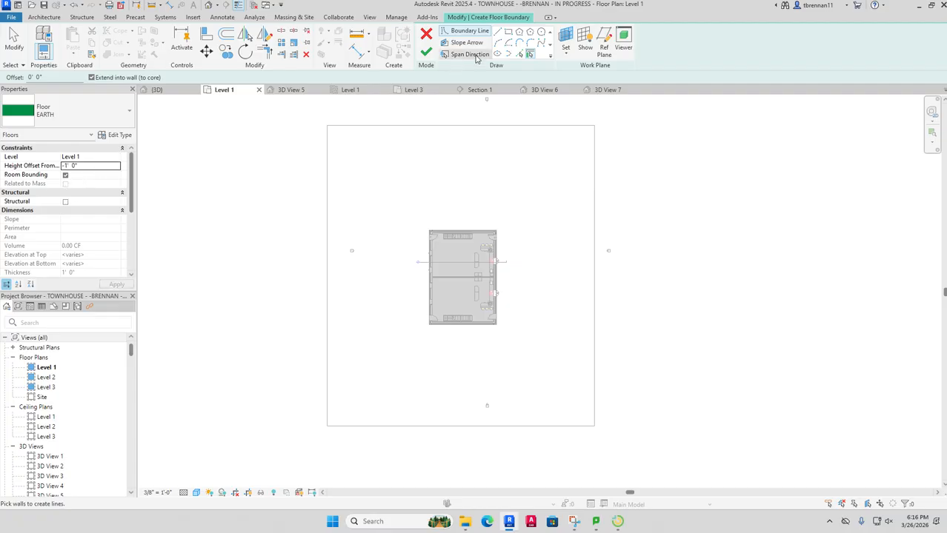
Step: Sketch a rectangular floor boundary around the building, about 51' beyond its upper wall and 44' beyond its right wall, and finish the floor
{"action": "left_click", "coordinate": [508, 32]}
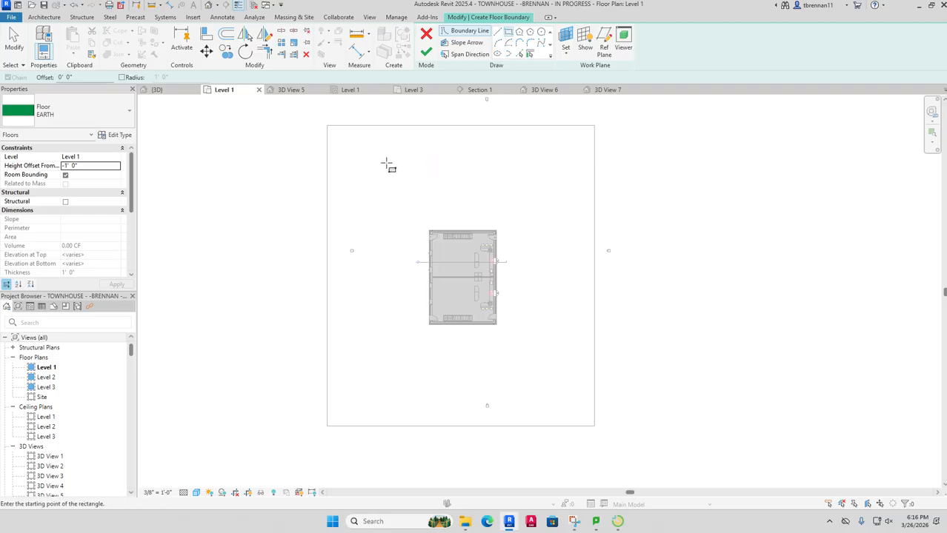
{"action": "left_click", "coordinate": [354, 135]}
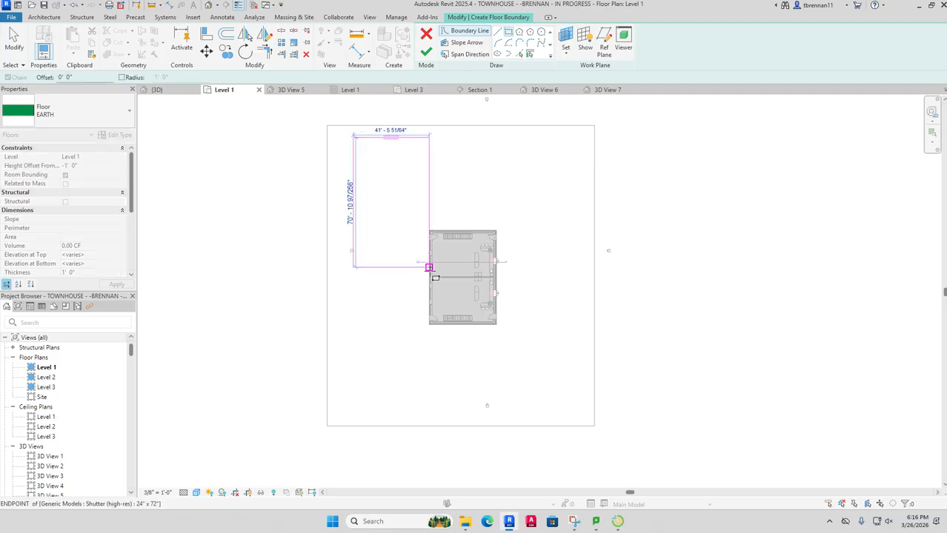
{"action": "left_click", "coordinate": [575, 413]}
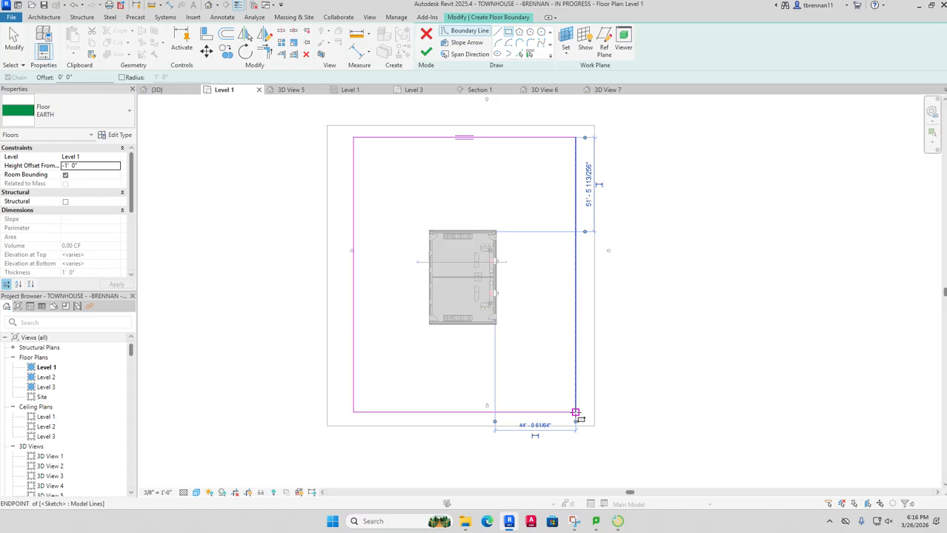
{"action": "left_click", "coordinate": [426, 52]}
{"action": "left_click", "coordinate": [667, 276]}
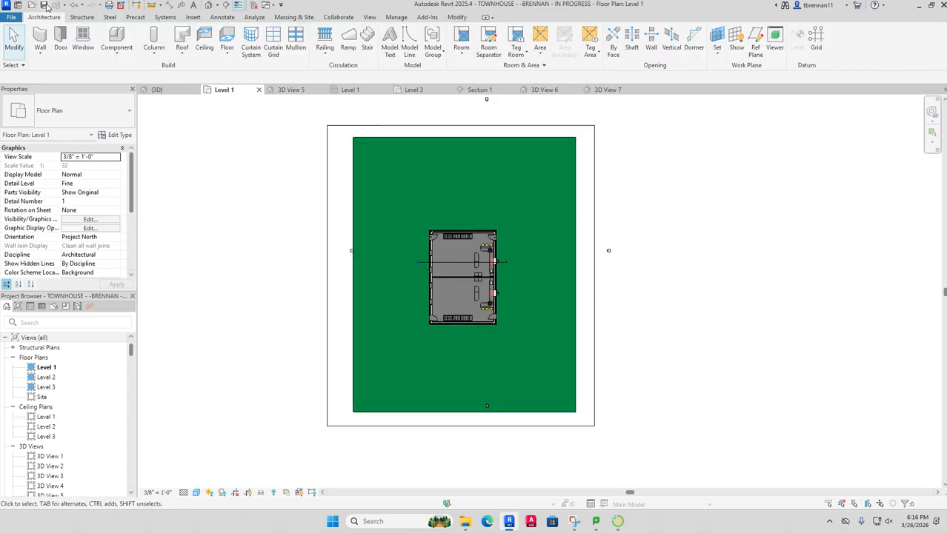
Step: Switch to LanSchool, remotely control the selected student's computer with their keyboard and mouse disabled, and raise the section box's top above the roof ridge
{"action": "left_click", "coordinate": [617, 522]}
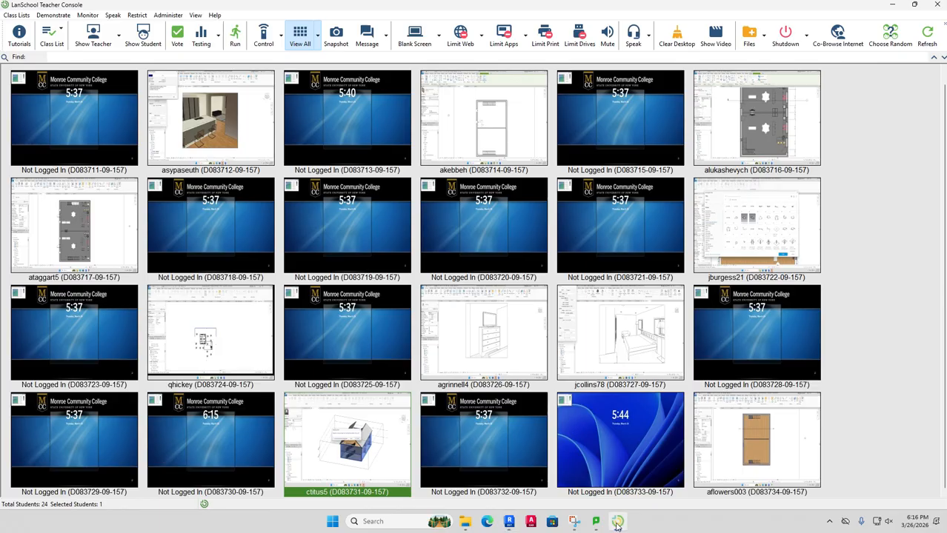
{"action": "double_click", "coordinate": [363, 459]}
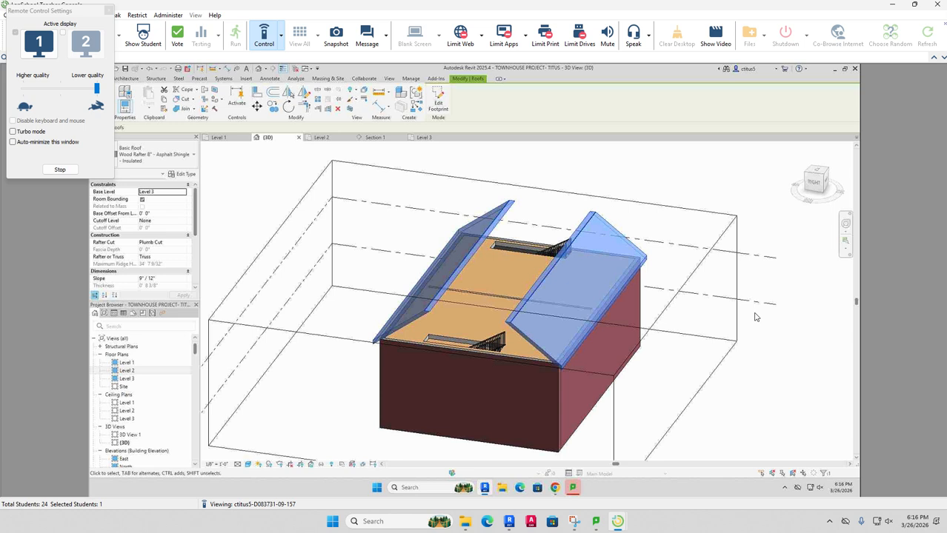
{"action": "left_click", "coordinate": [282, 44]}
{"action": "left_click", "coordinate": [280, 68]}
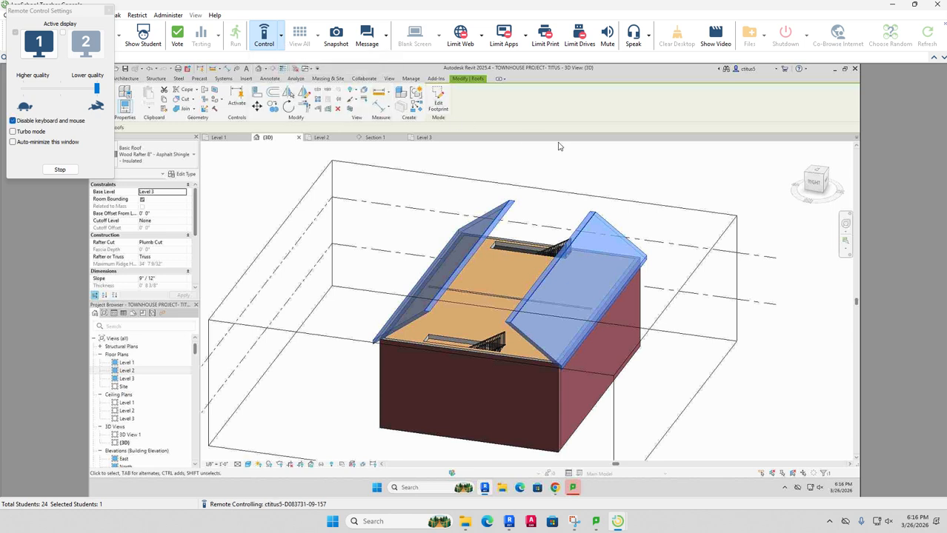
{"action": "left_click", "coordinate": [478, 279]}
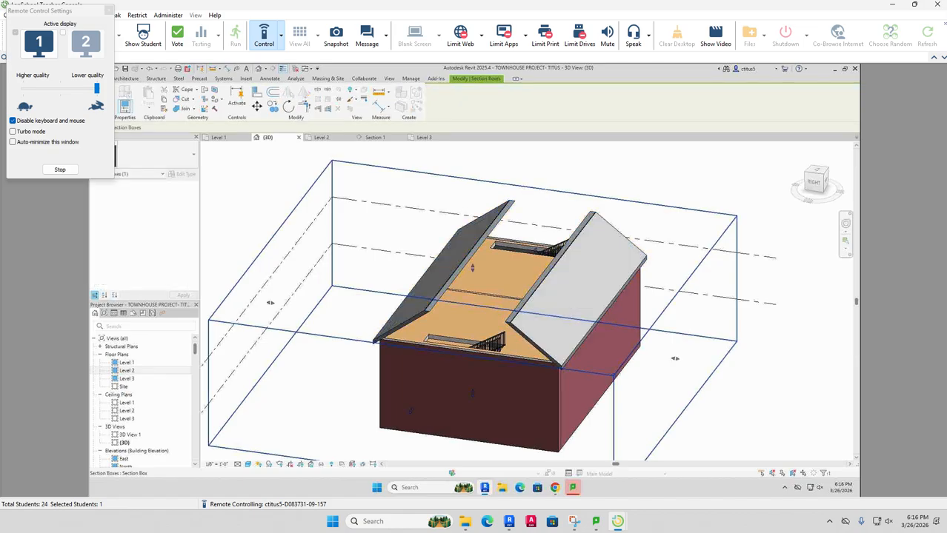
{"action": "left_click_drag", "start_coordinate": [473, 268], "coordinate": [472, 190]}
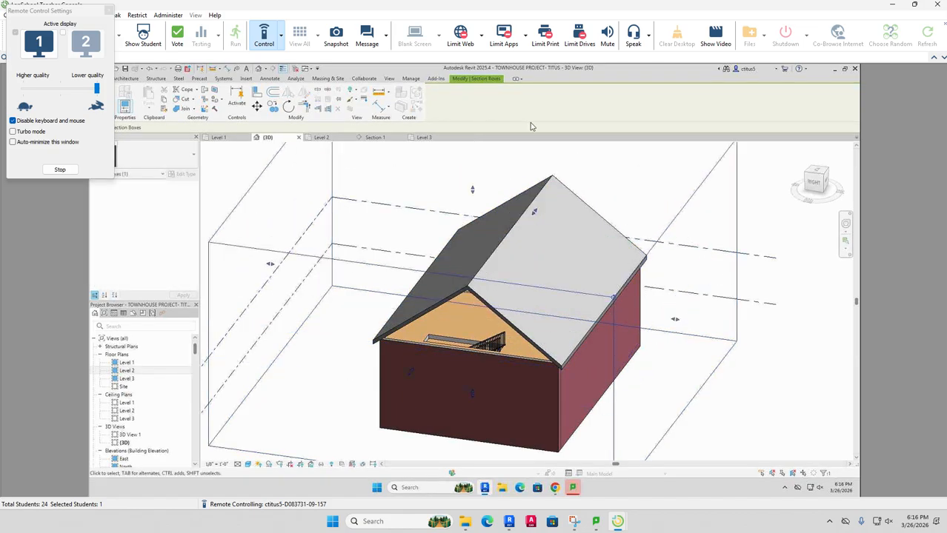
Step: Deselect the student's section box, stop remote-controlling that computer, and switch back to the townhouse project in Revit
{"action": "key", "text": "Escape"}
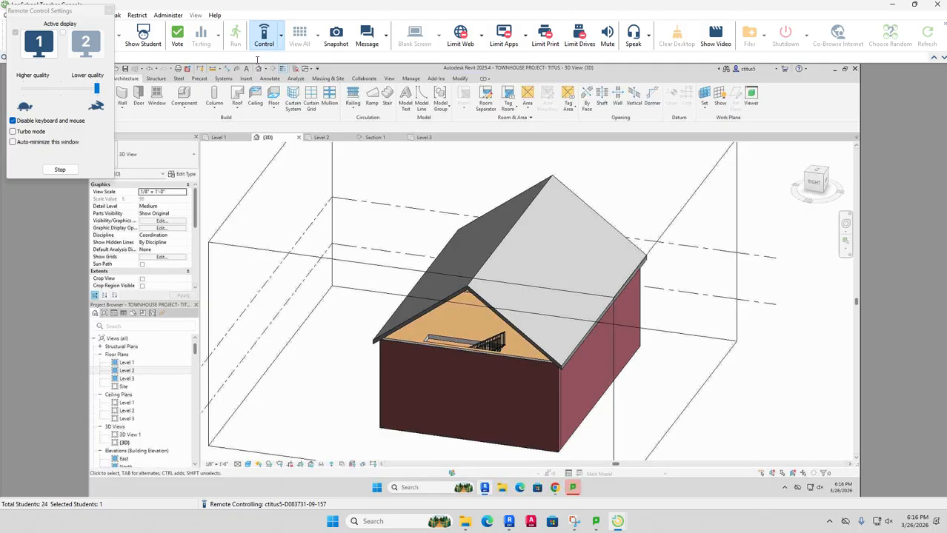
{"action": "left_click", "coordinate": [281, 35]}
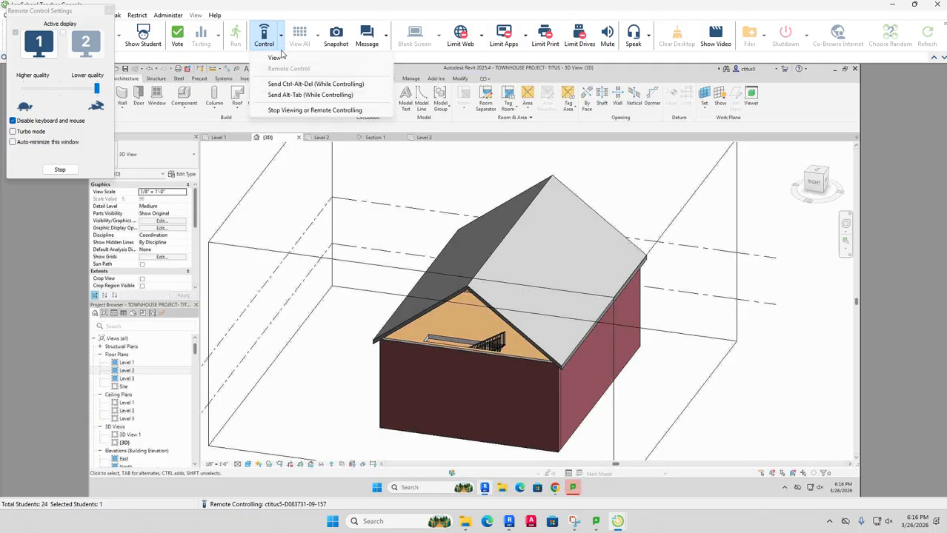
{"action": "left_click", "coordinate": [285, 110]}
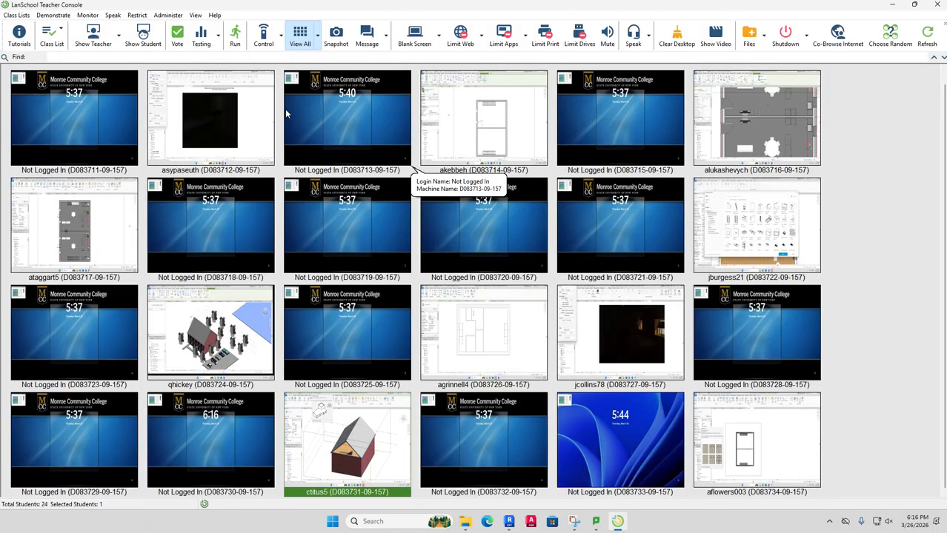
{"action": "mouse_move", "coordinate": [286, 114]}
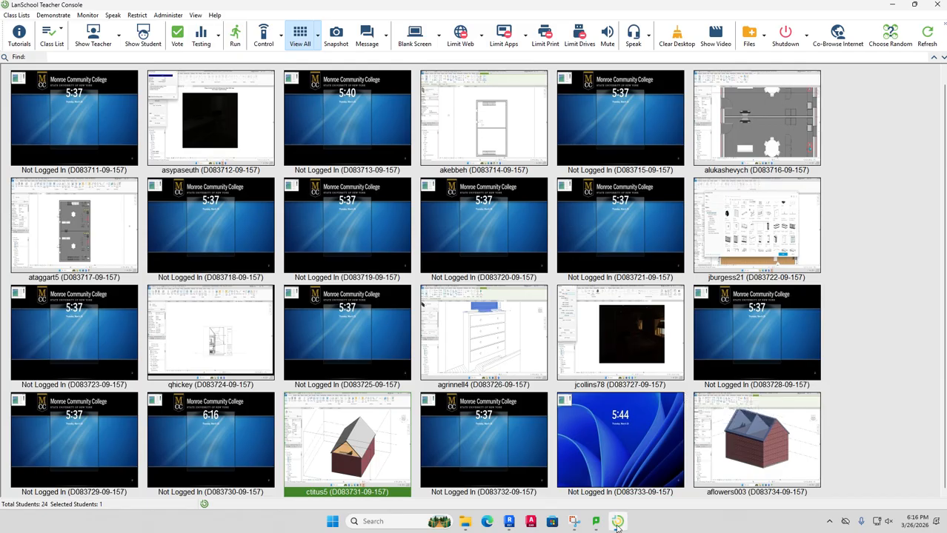
{"action": "left_click", "coordinate": [509, 524]}
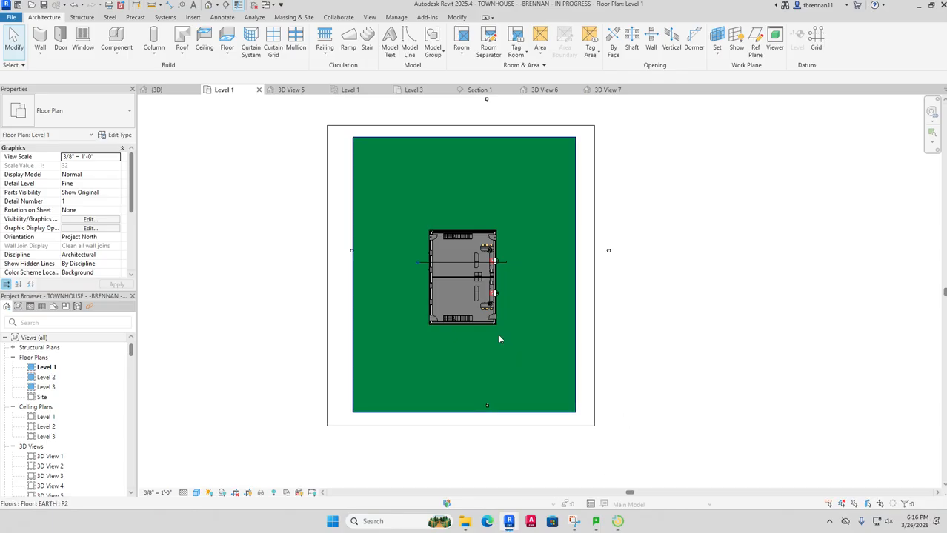
Step: Start an architectural floor on Level 1 with the Generic - 12" type and a height offset of -0' 11"
{"action": "scroll", "coordinate": [500, 339], "scroll_direction": "up", "scroll_amount": 2}
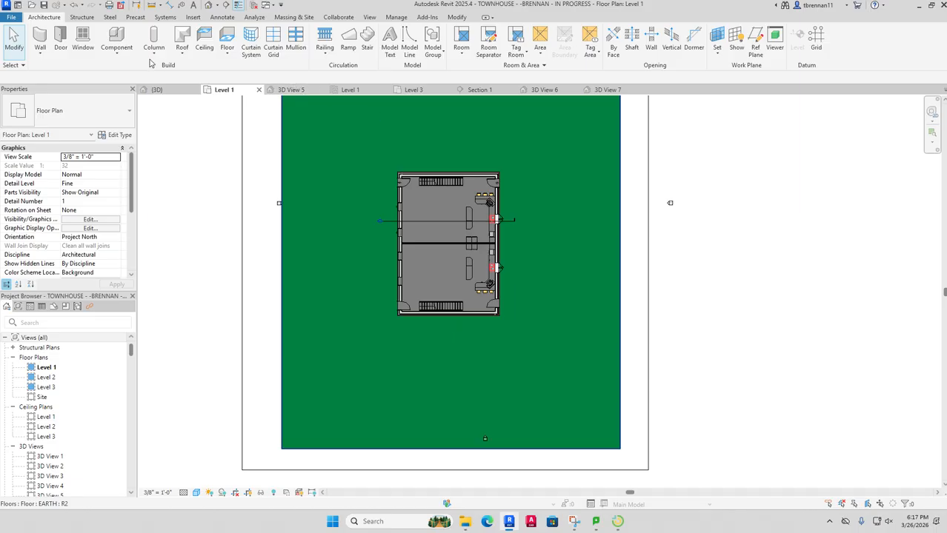
{"action": "left_click", "coordinate": [226, 51]}
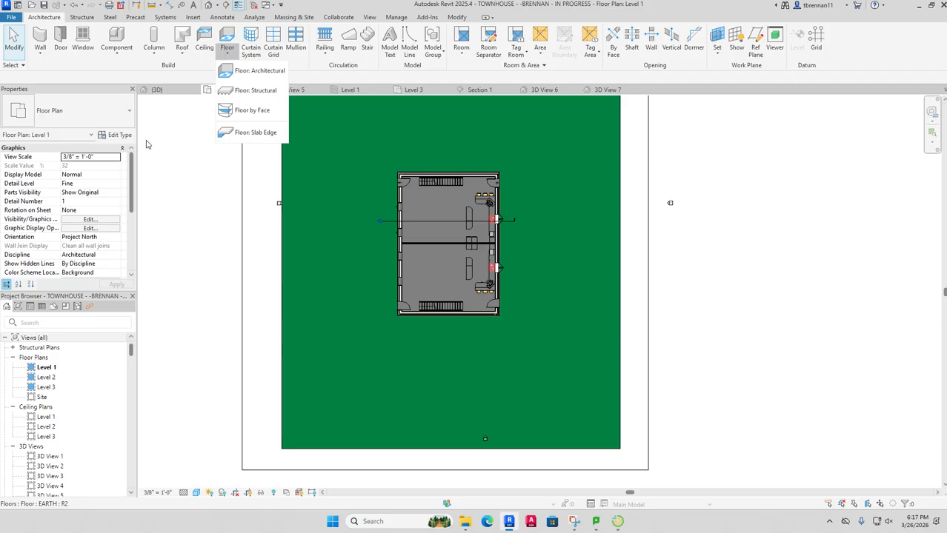
{"action": "left_click", "coordinate": [248, 71]}
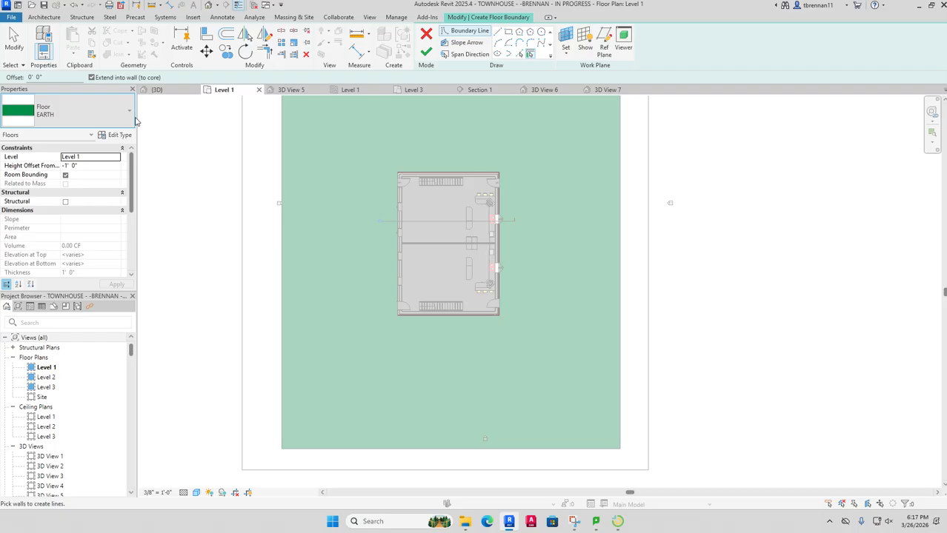
{"action": "left_click", "coordinate": [133, 122]}
{"action": "left_click", "coordinate": [80, 201]}
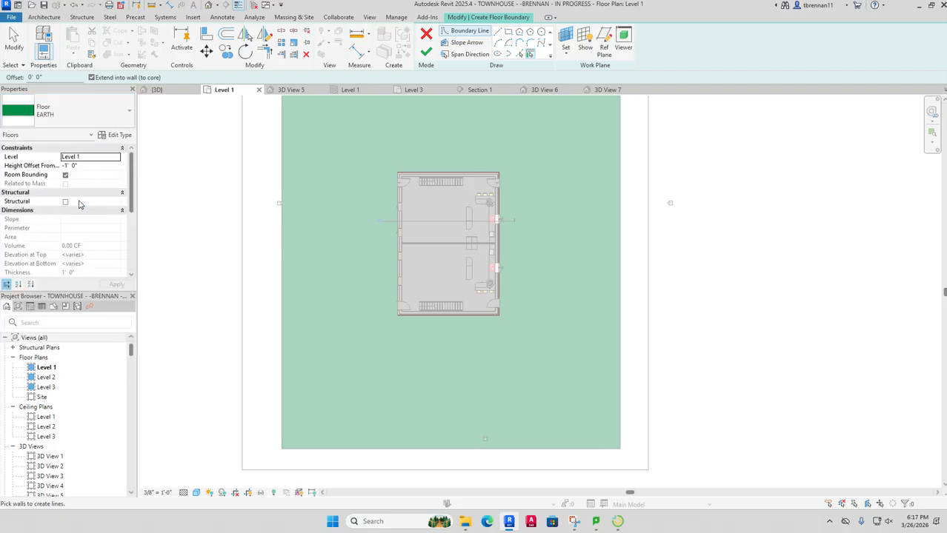
{"action": "left_click", "coordinate": [98, 166]}
{"action": "type", "text": "-0' "}
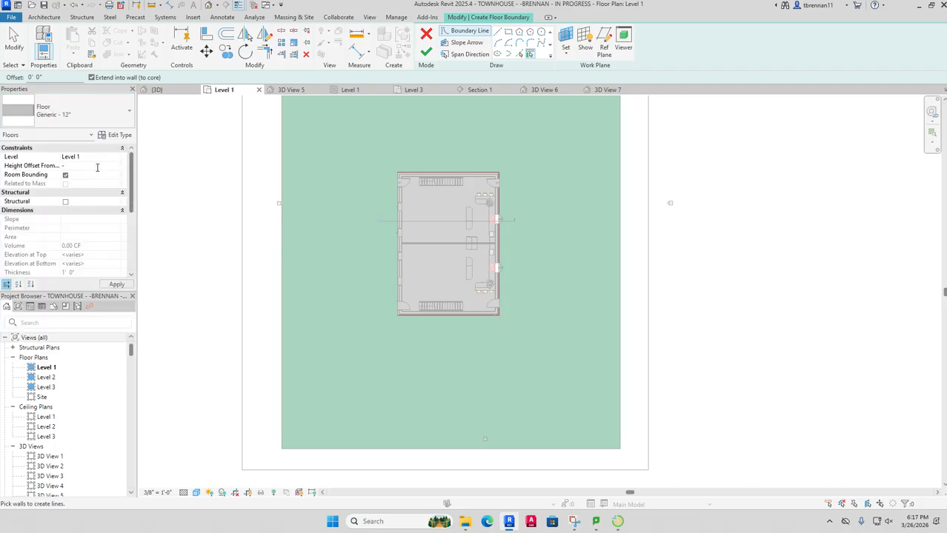
{"action": "type", "text": "11"}
{"action": "key", "text": "Return"}
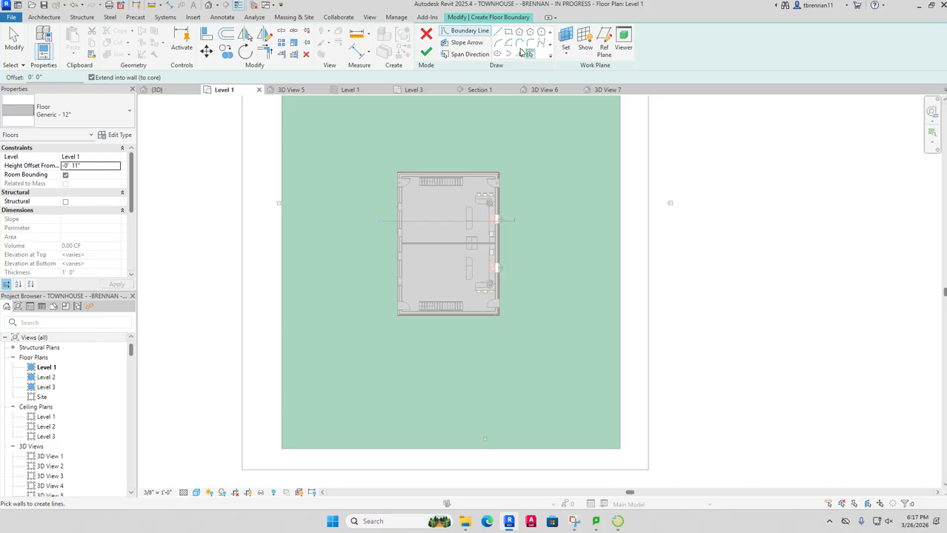
Step: Sketch a rectangular walkway about 41' 6" long from the building's lower-left corner to the earth floor's left edge, and finish the floor
{"action": "left_click", "coordinate": [508, 31]}
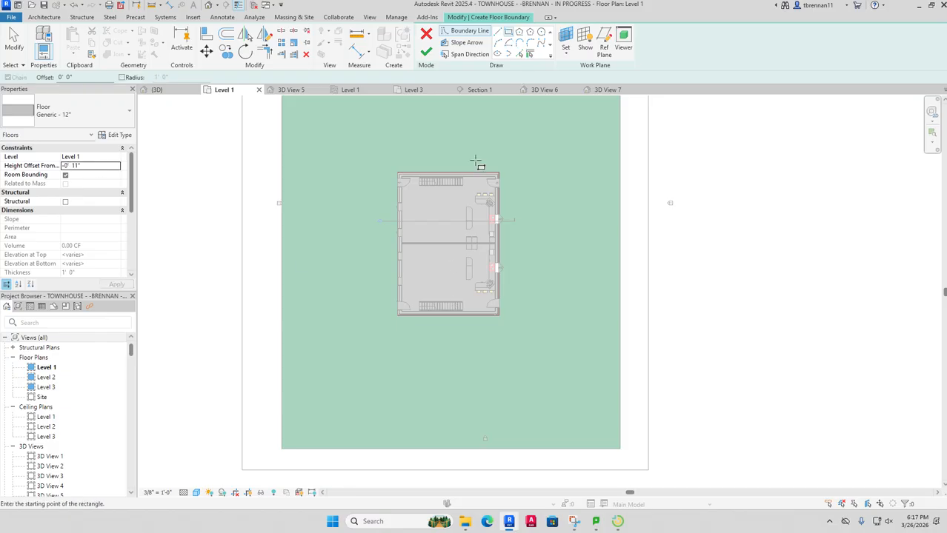
{"action": "scroll", "coordinate": [398, 317], "scroll_direction": "up", "scroll_amount": 2}
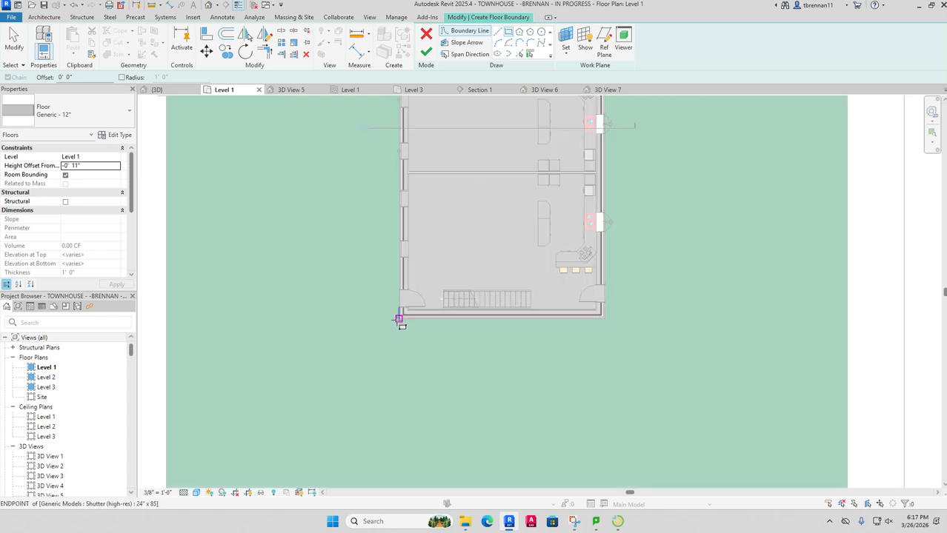
{"action": "left_click", "coordinate": [398, 319]}
{"action": "scroll", "coordinate": [254, 295], "scroll_direction": "down", "scroll_amount": 2}
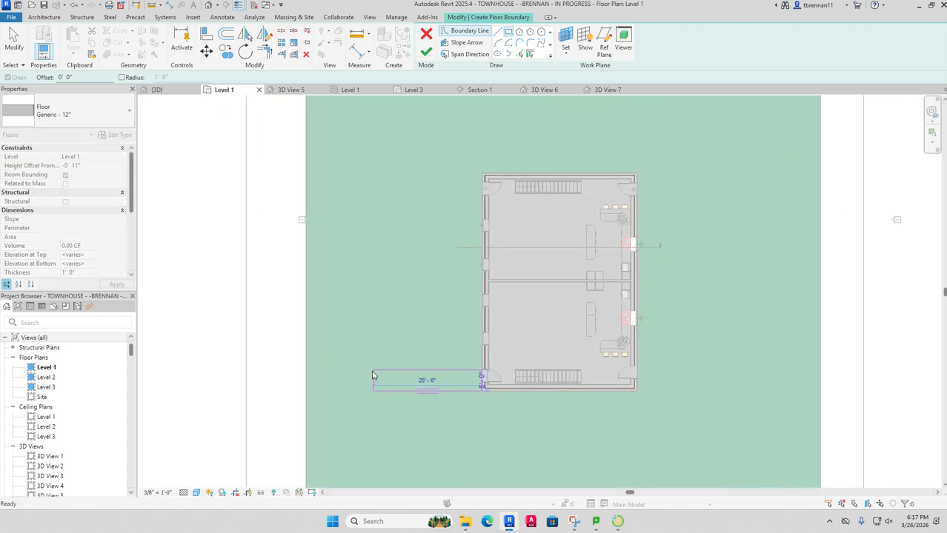
{"action": "left_click", "coordinate": [306, 353]}
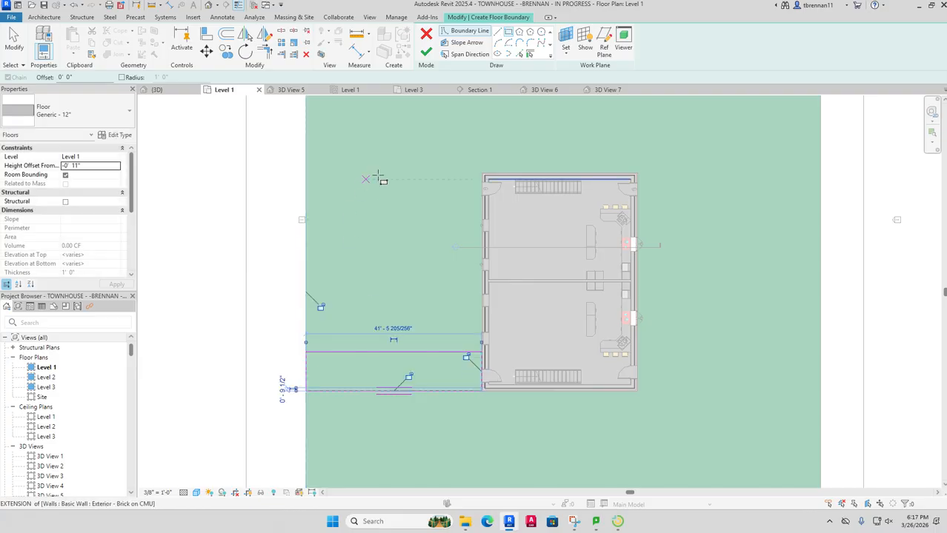
{"action": "left_click", "coordinate": [425, 52]}
{"action": "left_click", "coordinate": [187, 251]}
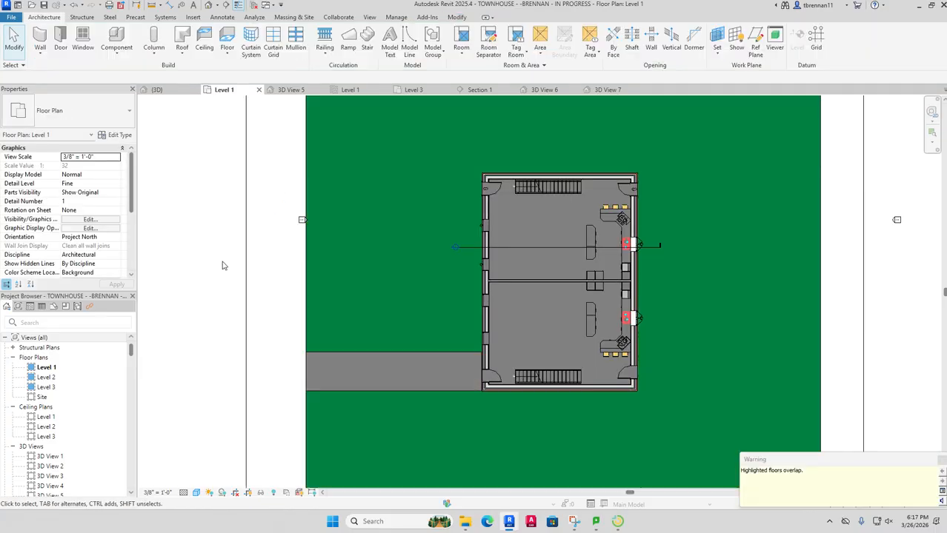
Step: Mirror a copy of the walkway floor about the interior partition between the two townhouse units
{"action": "left_click", "coordinate": [371, 381]}
{"action": "right_click", "coordinate": [371, 382]}
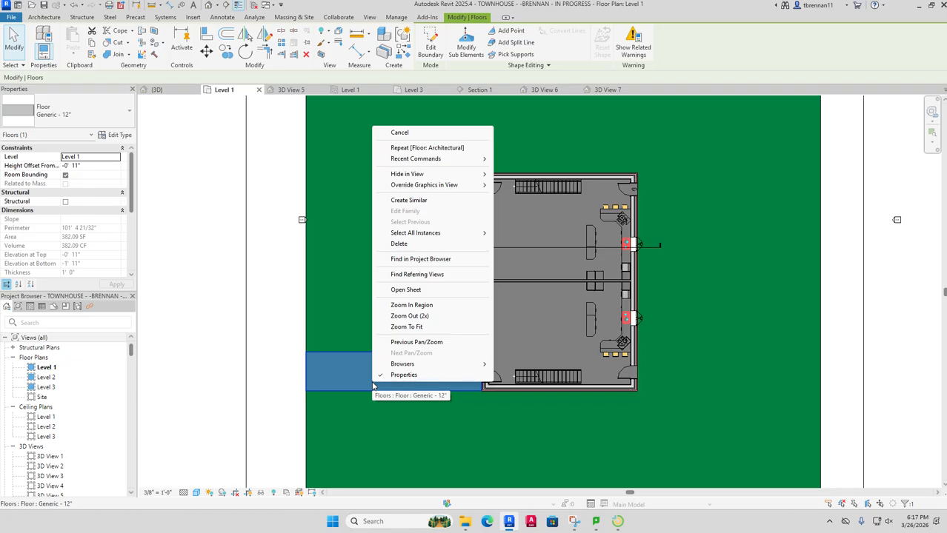
{"action": "left_click", "coordinate": [356, 297]}
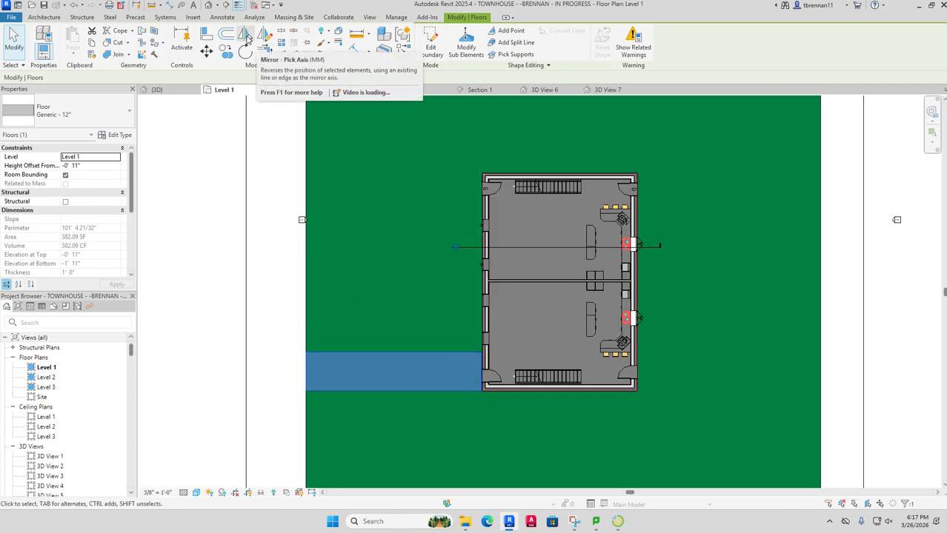
{"action": "left_click", "coordinate": [247, 37]}
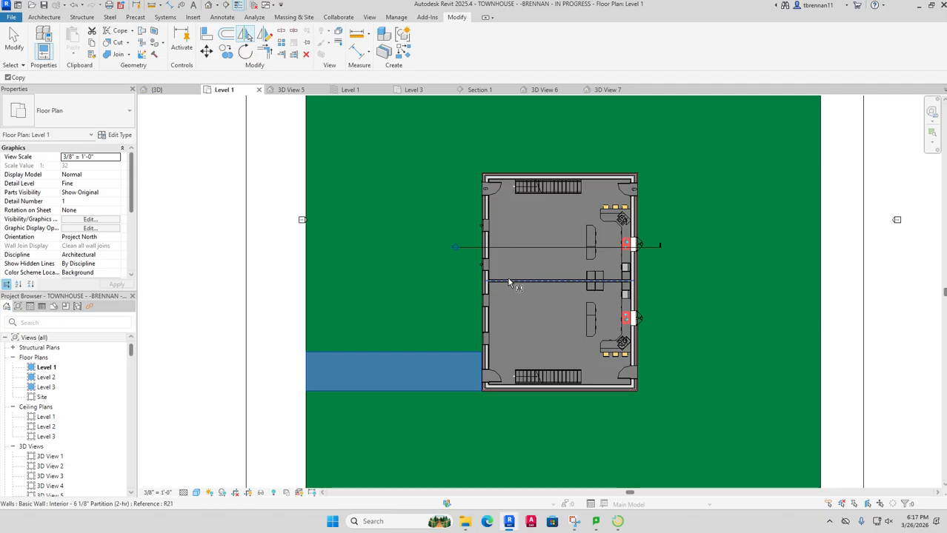
{"action": "left_click", "coordinate": [508, 282]}
{"action": "key", "text": "Escape"}
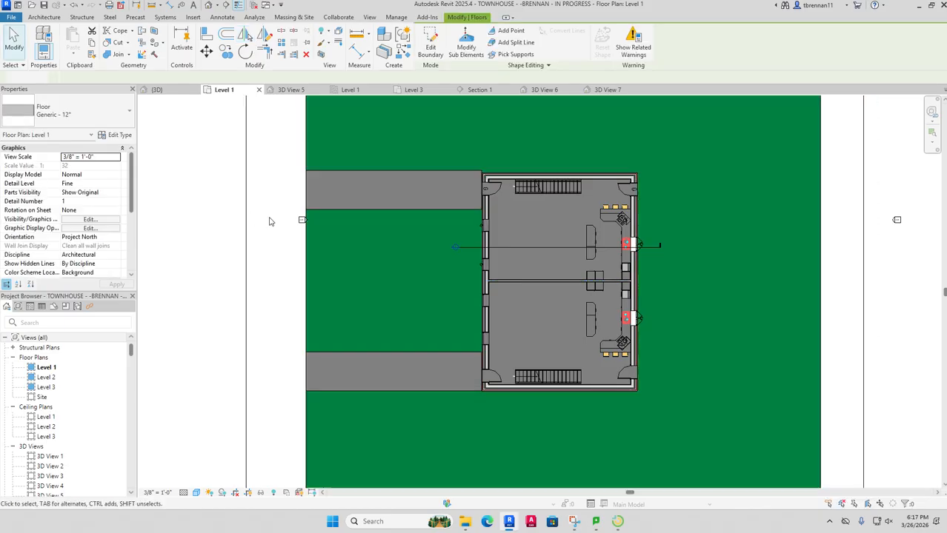
Step: Nudge the mirrored upper walkway slightly down so its outer edge lines up with the building's upper-left corner
{"action": "left_click", "coordinate": [398, 201]}
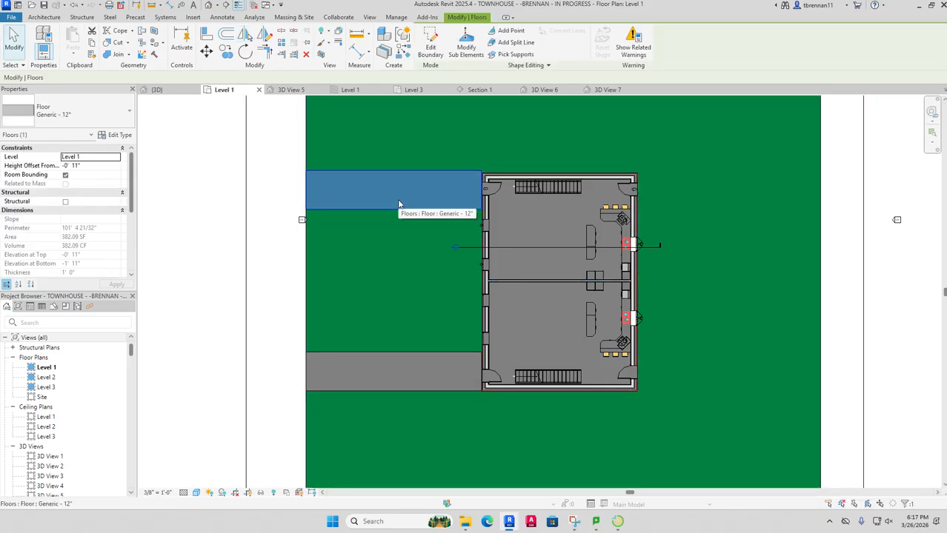
{"action": "key", "text": "Down"}
{"action": "key", "text": "Down"}
{"action": "key", "text": "Escape"}
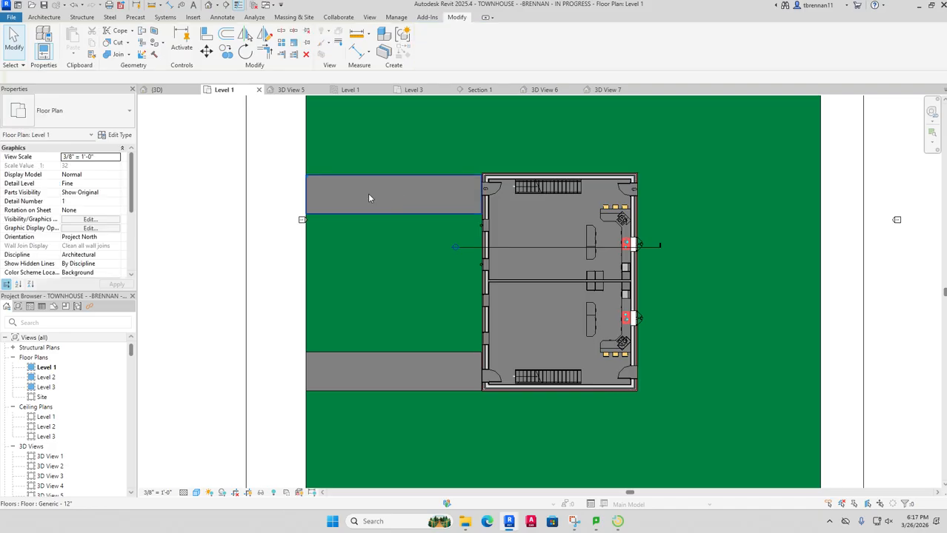
Step: Open the default 3D view and examine the townhouse's front facade with its two walkways
{"action": "left_click", "coordinate": [211, 6]}
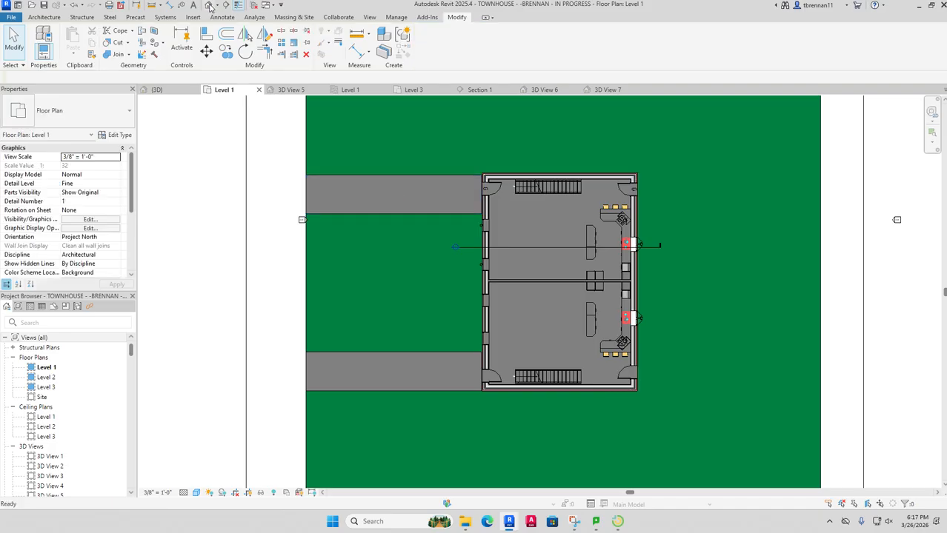
{"action": "scroll", "coordinate": [605, 336], "scroll_direction": "down", "scroll_amount": 4}
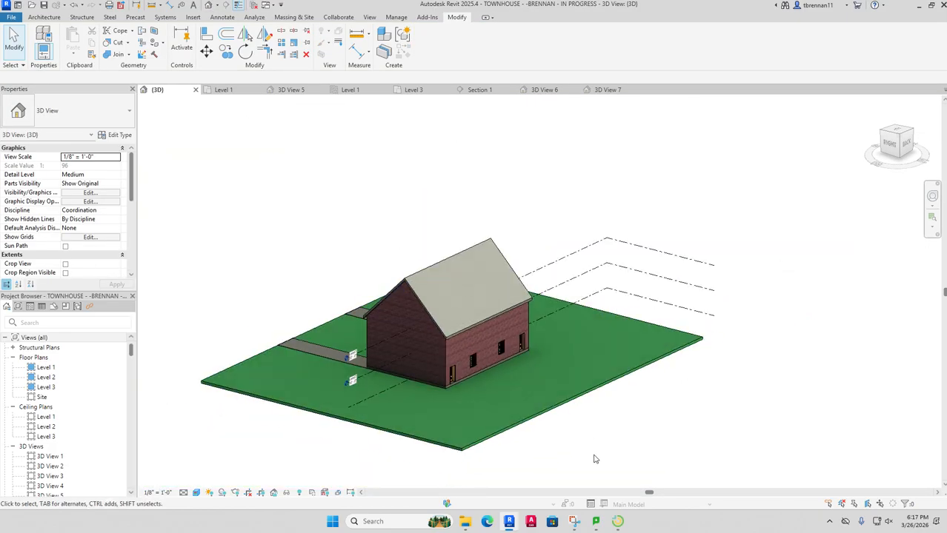
{"action": "left_click_drag", "start_coordinate": [594, 459], "coordinate": [907, 434]}
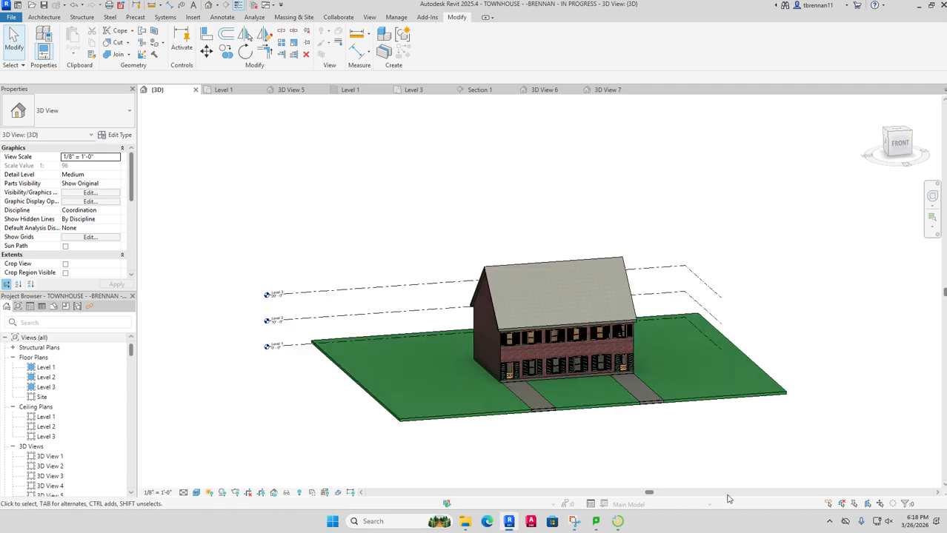
{"action": "scroll", "coordinate": [697, 433], "scroll_direction": "up", "scroll_amount": 5}
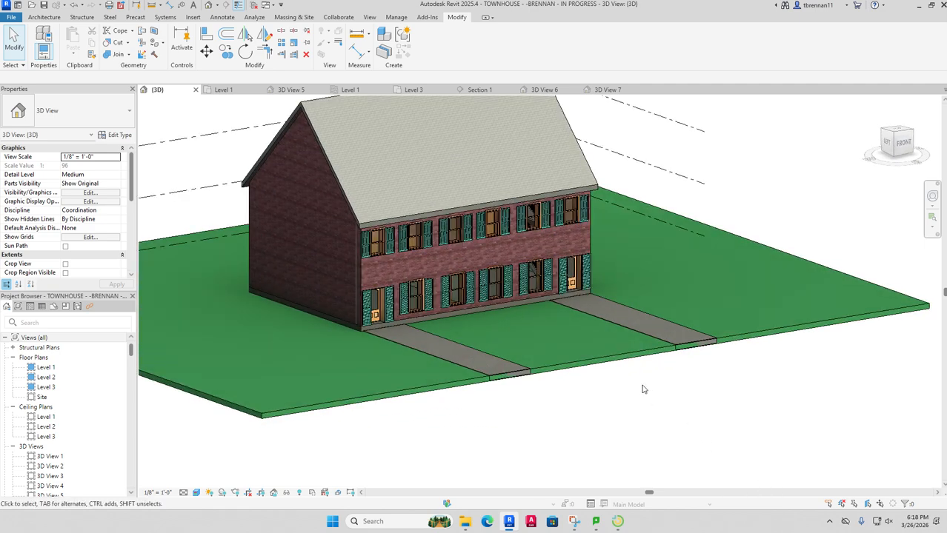
{"action": "scroll", "coordinate": [686, 453], "scroll_direction": "down", "scroll_amount": 2}
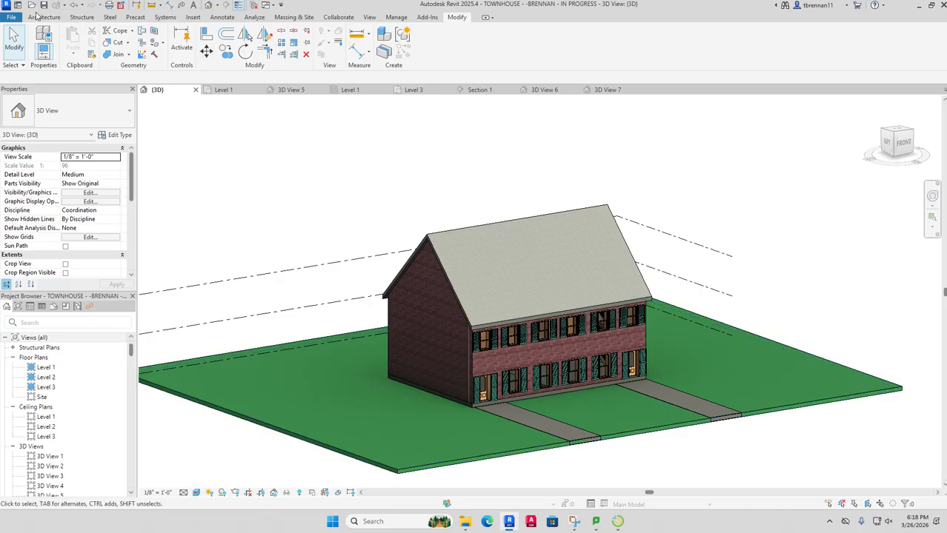
Step: Place three RPC Tree - Fall American Beech - 20' components on Level 1, spread over the lawn beside the left gable wall
{"action": "left_click", "coordinate": [37, 16]}
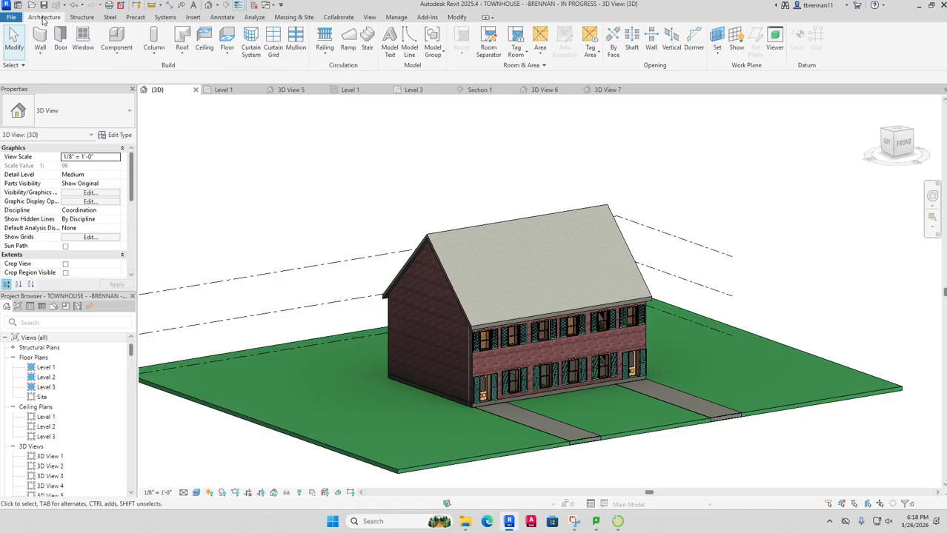
{"action": "left_click", "coordinate": [120, 55]}
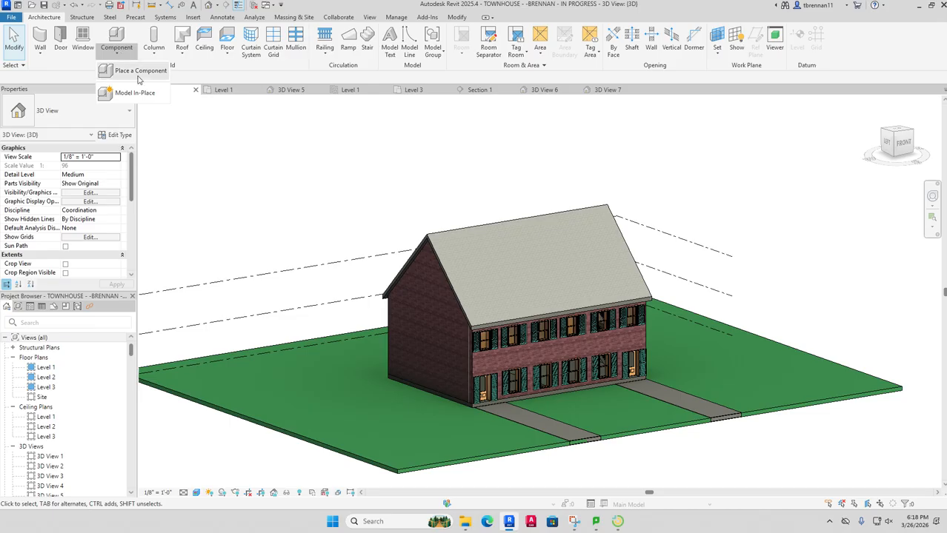
{"action": "left_click", "coordinate": [139, 71]}
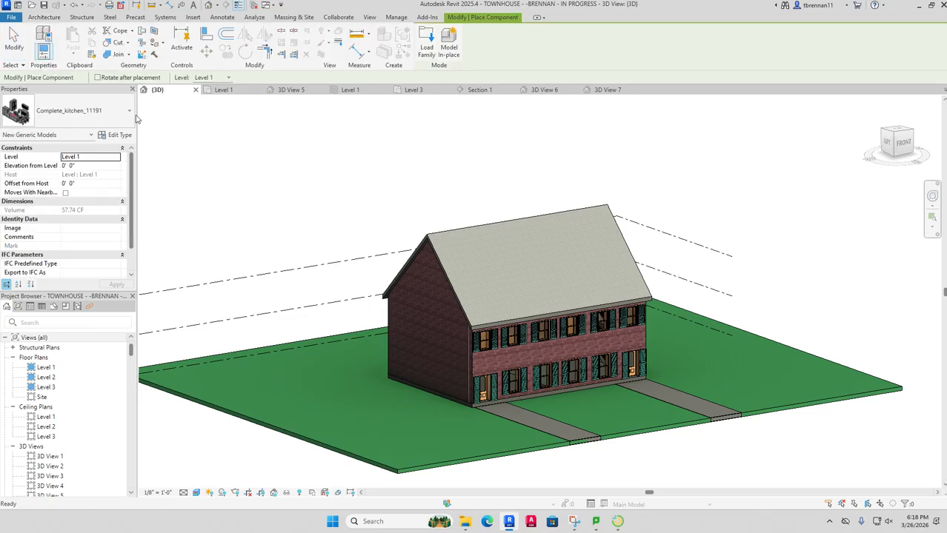
{"action": "left_click", "coordinate": [129, 112]}
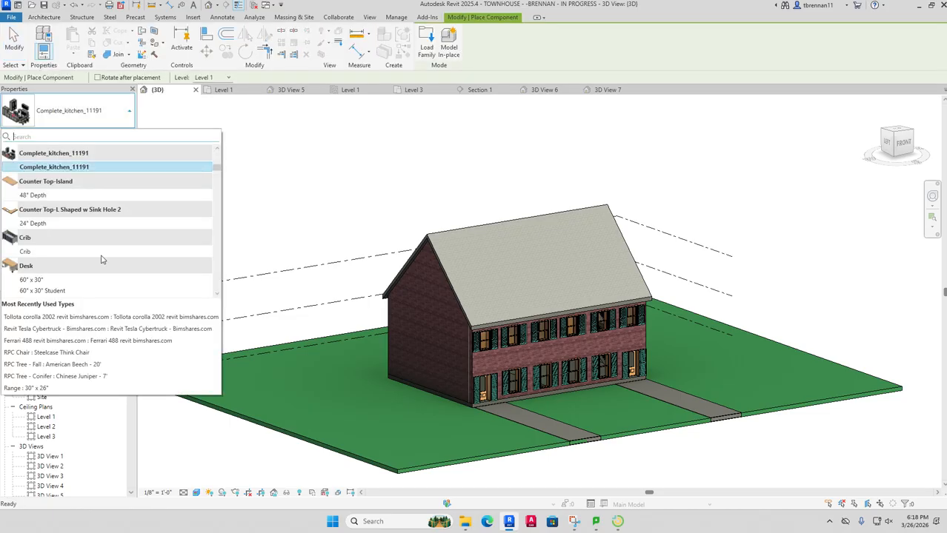
{"action": "left_click", "coordinate": [82, 365]}
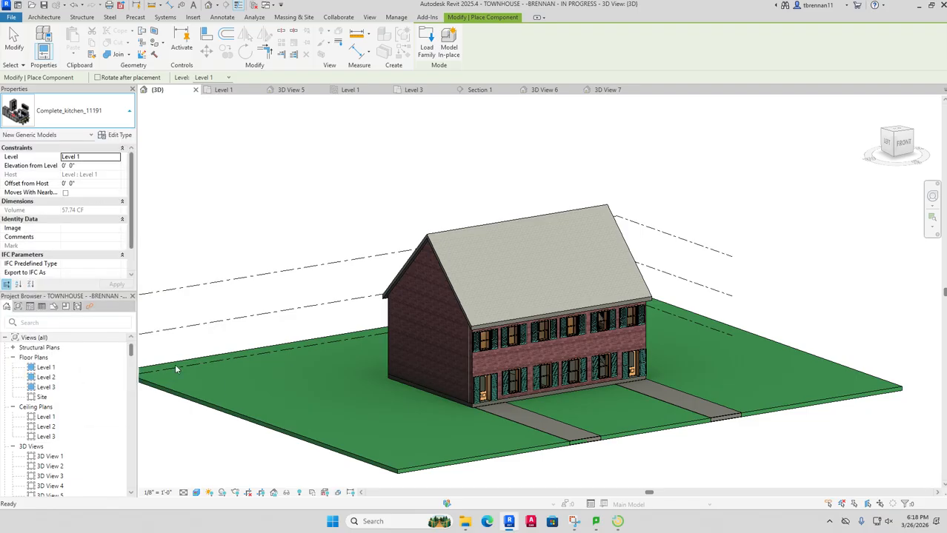
{"action": "left_click", "coordinate": [252, 385]}
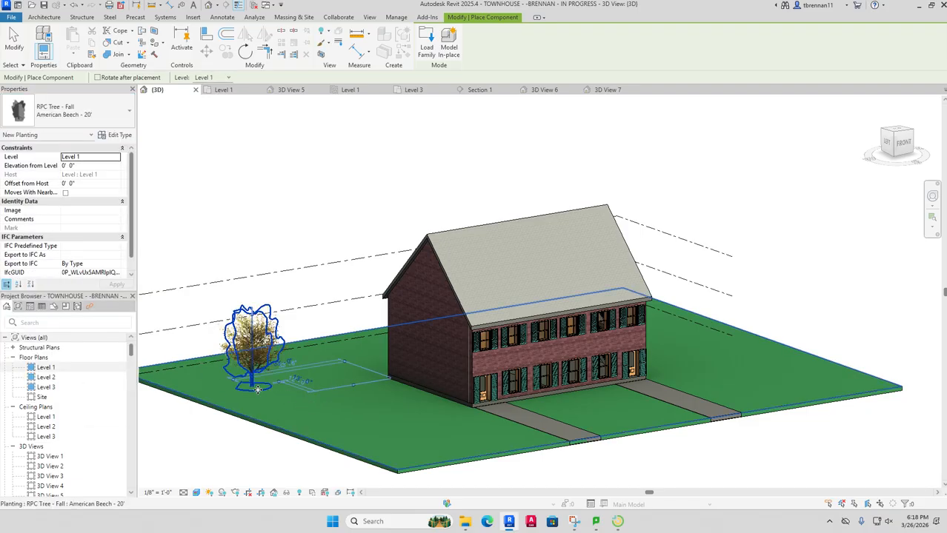
{"action": "left_click", "coordinate": [326, 349]}
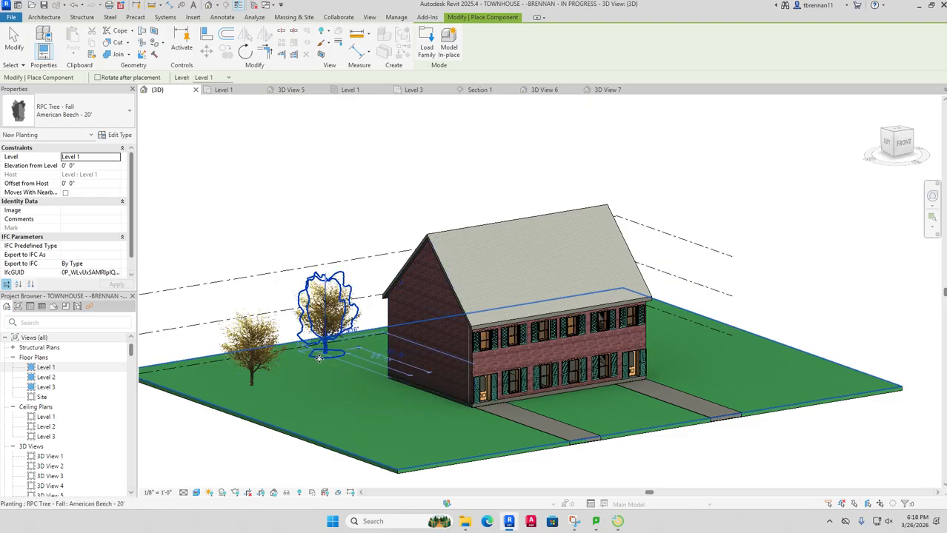
{"action": "left_click", "coordinate": [341, 424]}
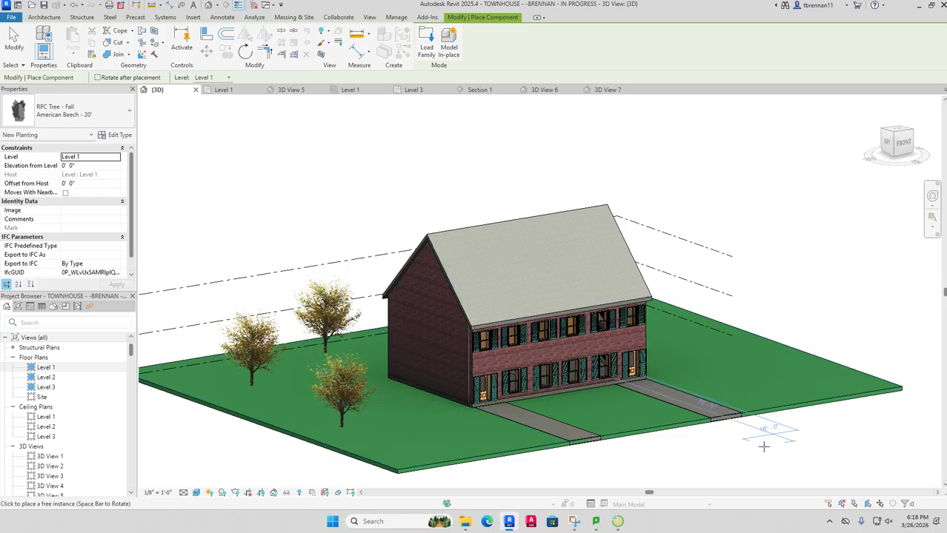
Step: On Level 1, create a rectangular Generic - 12" floor, about 36 ft by 48 ft, from the building's lower-left corner down to the lot's bottom edge
{"action": "key", "text": "Escape"}
{"action": "scroll", "coordinate": [762, 468], "scroll_direction": "down", "scroll_amount": 1}
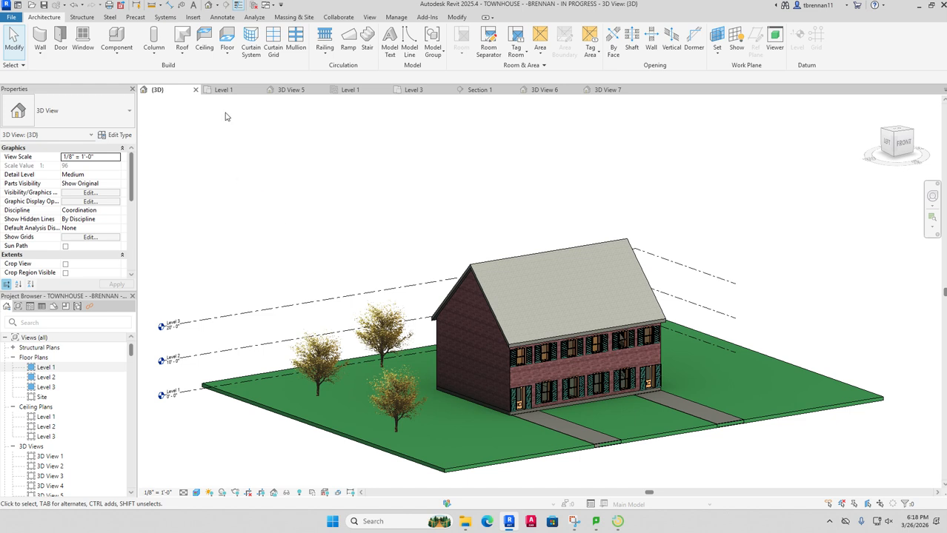
{"action": "left_click", "coordinate": [223, 89]}
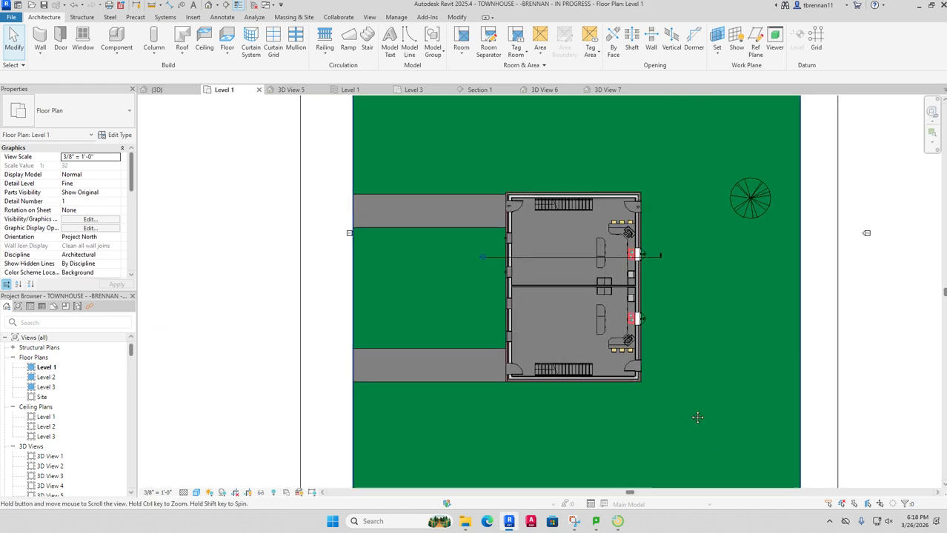
{"action": "left_click_drag", "start_coordinate": [697, 418], "coordinate": [678, 340]}
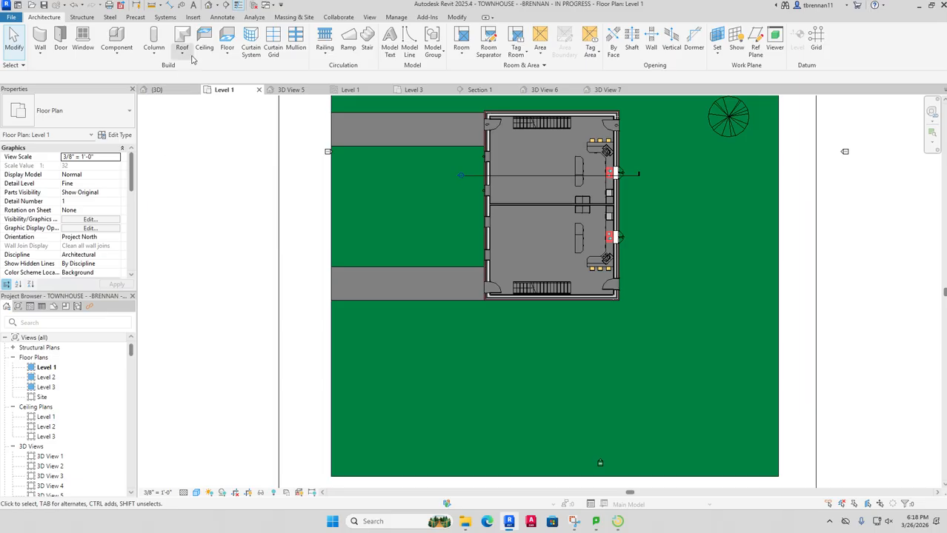
{"action": "left_click", "coordinate": [227, 39]}
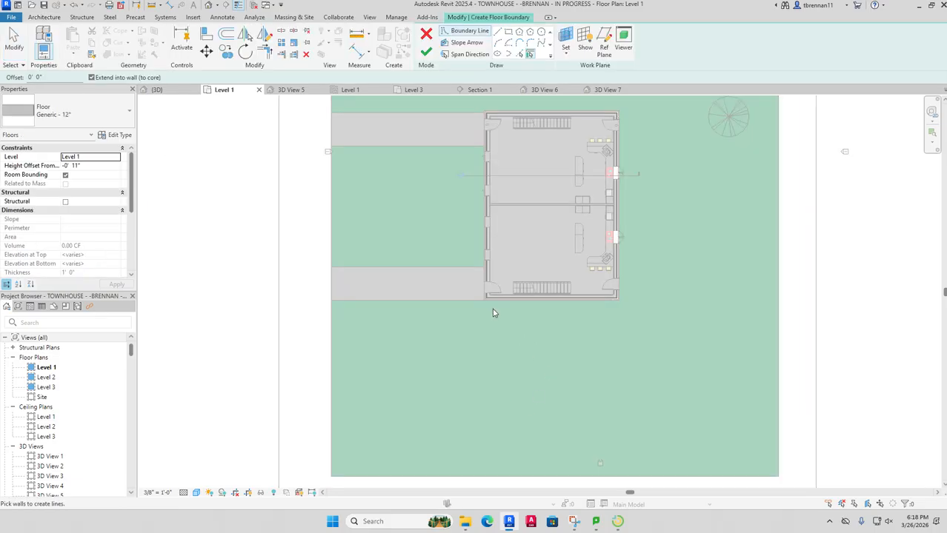
{"action": "left_click", "coordinate": [508, 31]}
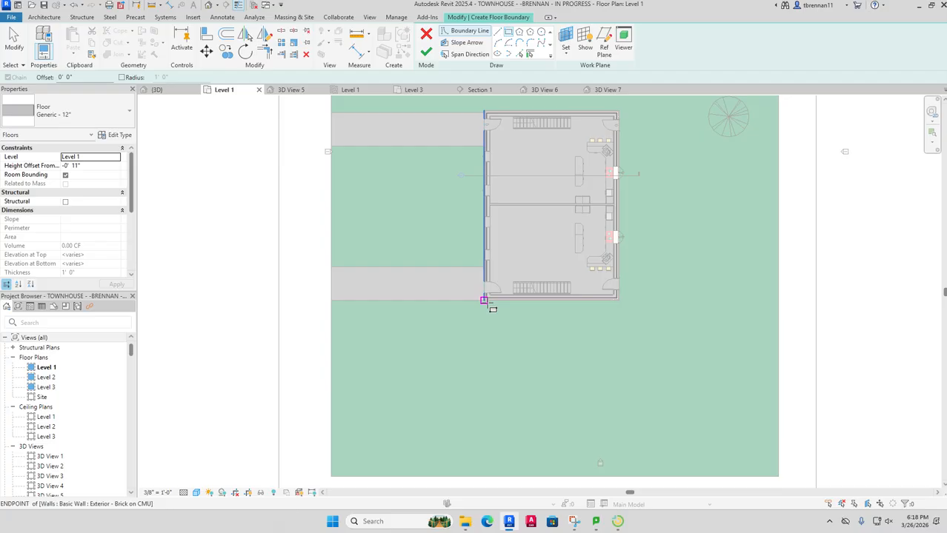
{"action": "left_click", "coordinate": [484, 300]}
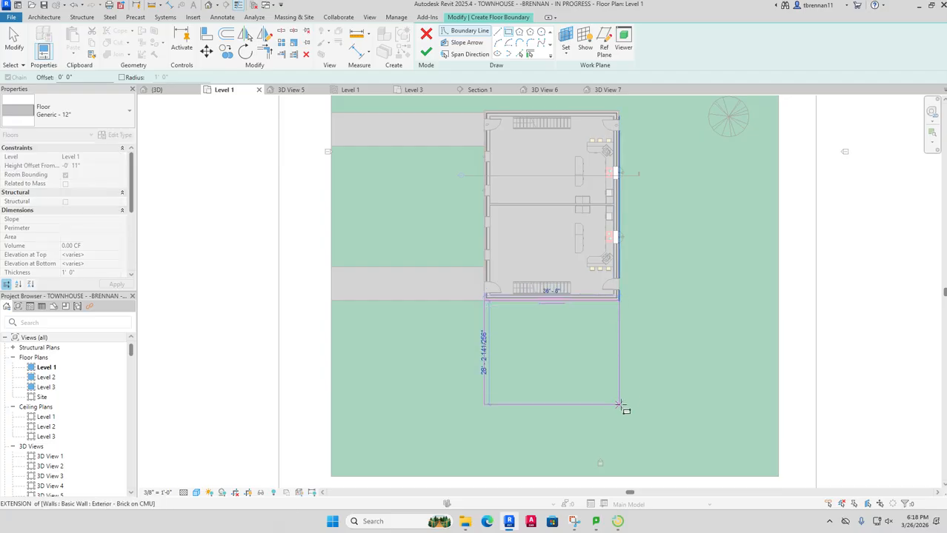
{"action": "left_click", "coordinate": [618, 477]}
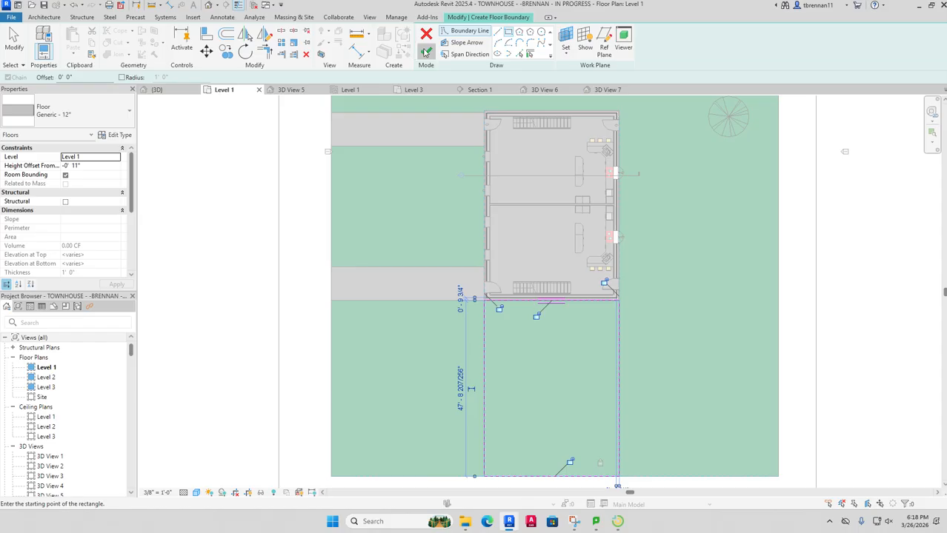
{"action": "left_click", "coordinate": [425, 51]}
{"action": "left_click", "coordinate": [941, 460]}
{"action": "key", "text": "Escape"}
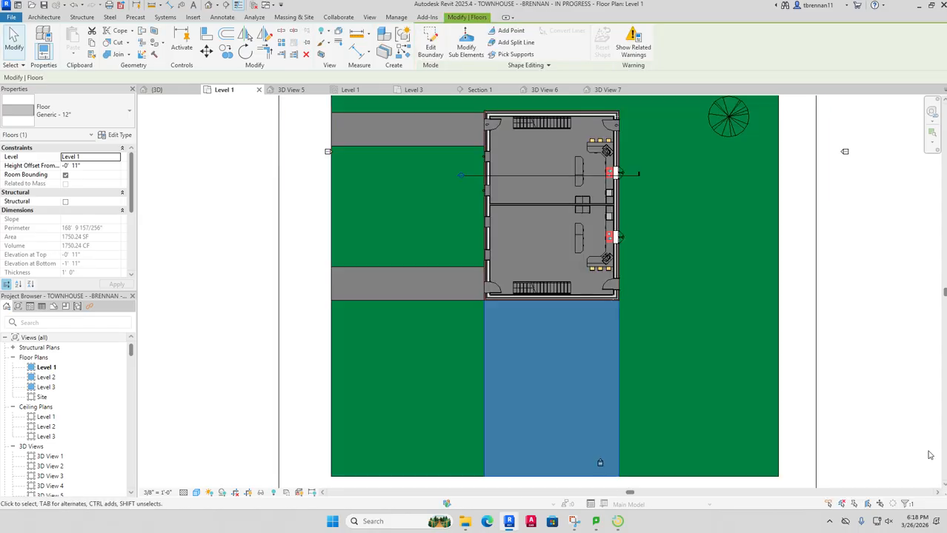
Step: Examine the new paved area and the townhouse's rear facade in 3D, and check the whole lot in the Level 1 floor plan
{"action": "left_click", "coordinate": [158, 90]}
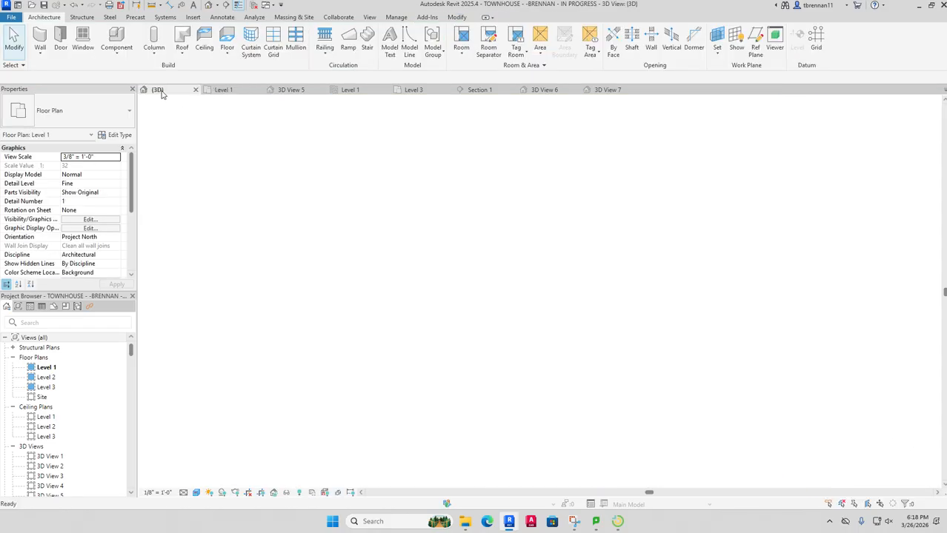
{"action": "scroll", "coordinate": [737, 447], "scroll_direction": "up", "scroll_amount": 1}
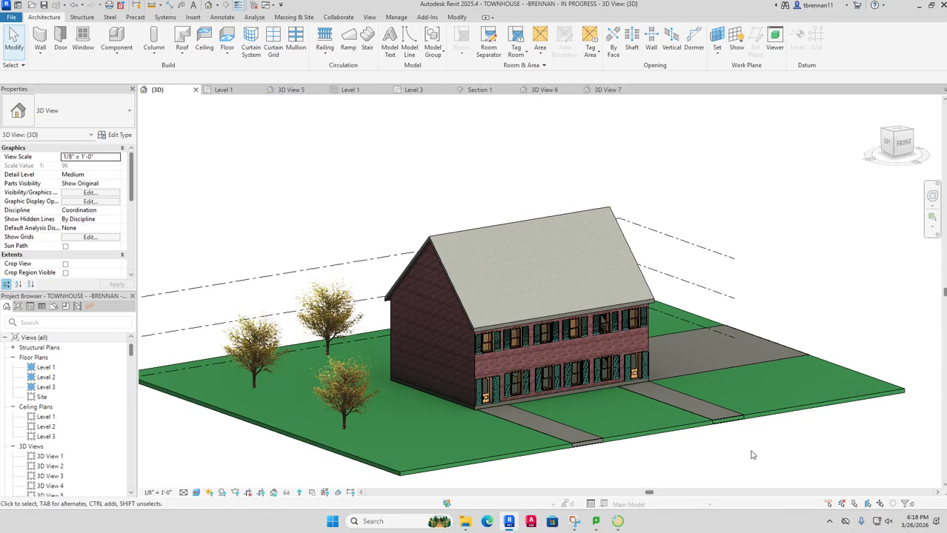
{"action": "left_click_drag", "start_coordinate": [752, 453], "coordinate": [654, 472]}
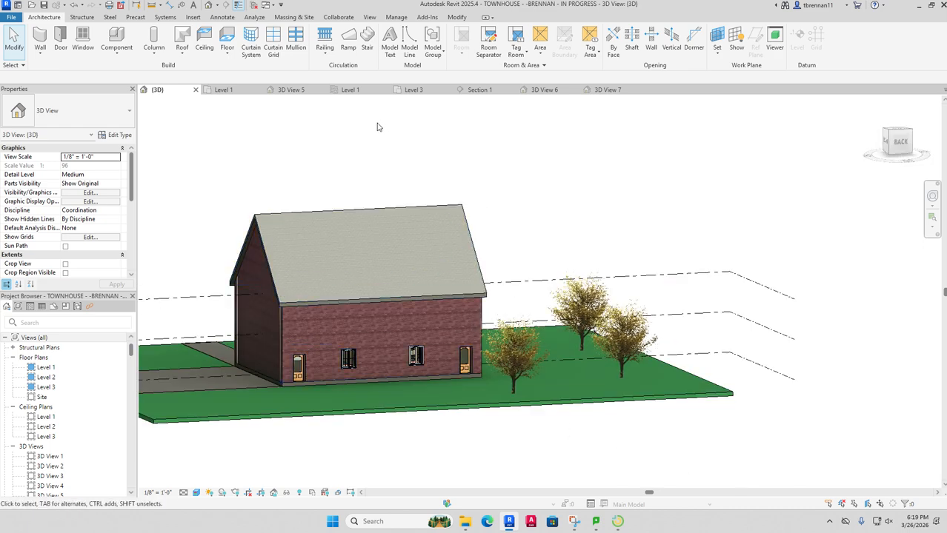
{"action": "left_click", "coordinate": [222, 90]}
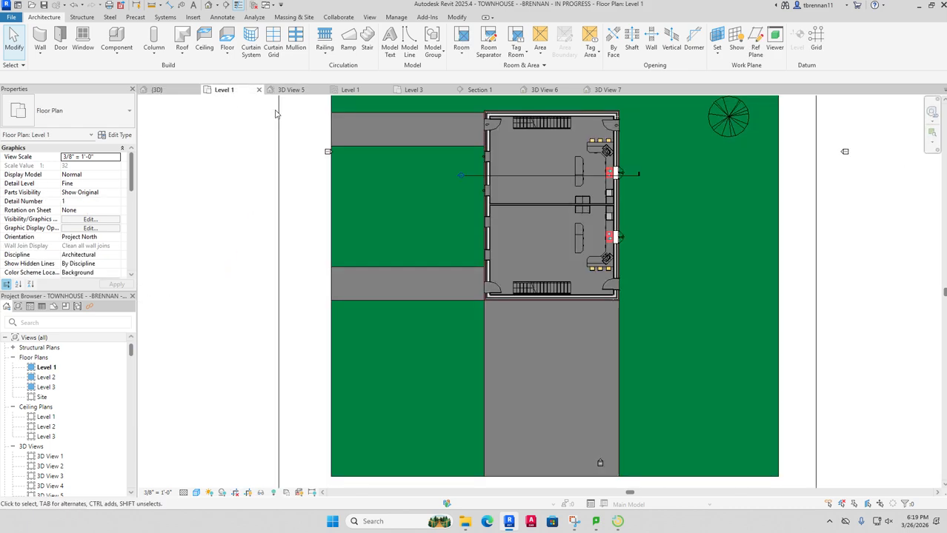
{"action": "scroll", "coordinate": [615, 200], "scroll_direction": "up", "scroll_amount": 8}
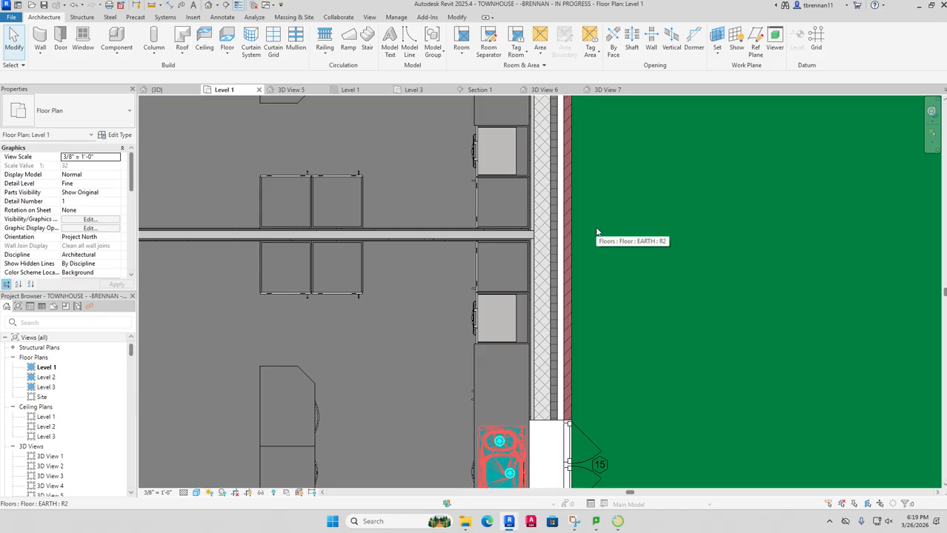
{"action": "scroll", "coordinate": [594, 251], "scroll_direction": "down", "scroll_amount": 6}
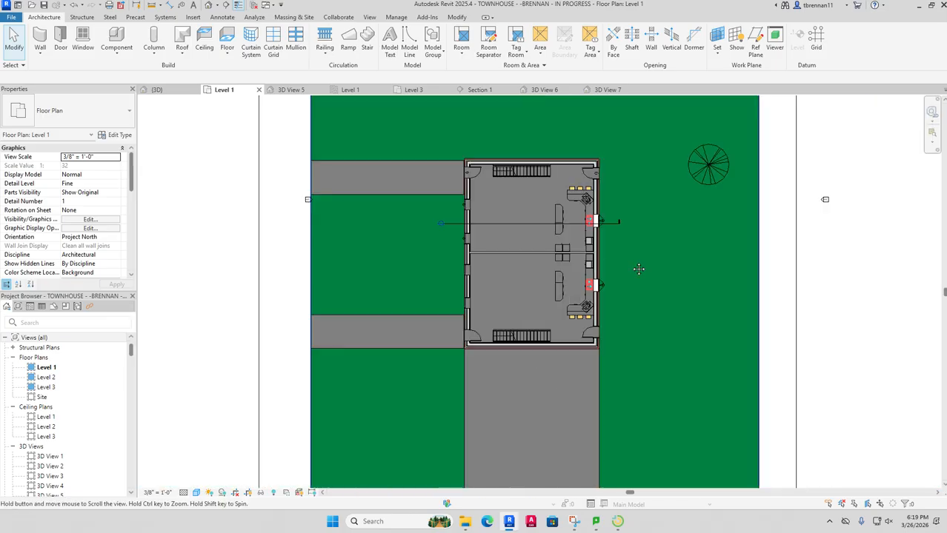
{"action": "left_click_drag", "start_coordinate": [638, 269], "coordinate": [582, 269]}
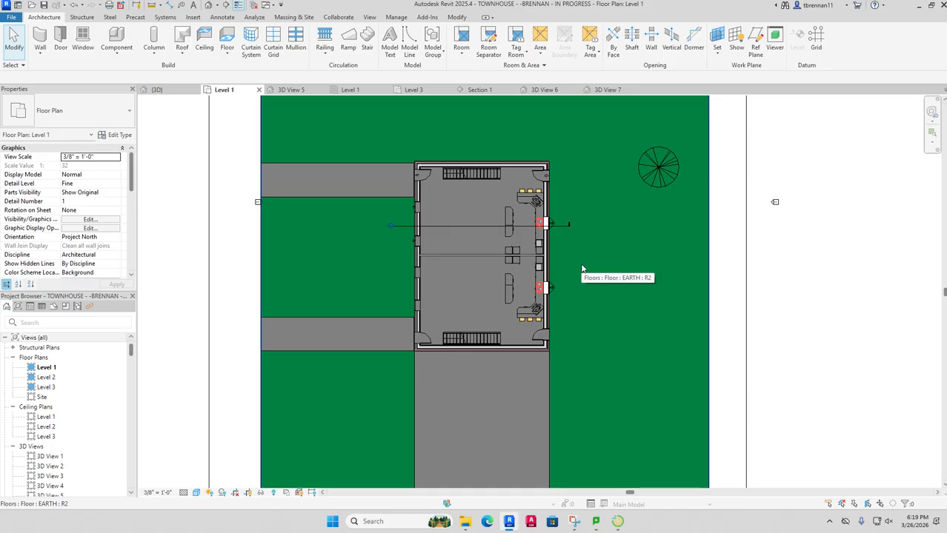
{"action": "scroll", "coordinate": [582, 269], "scroll_direction": "down", "scroll_amount": 1}
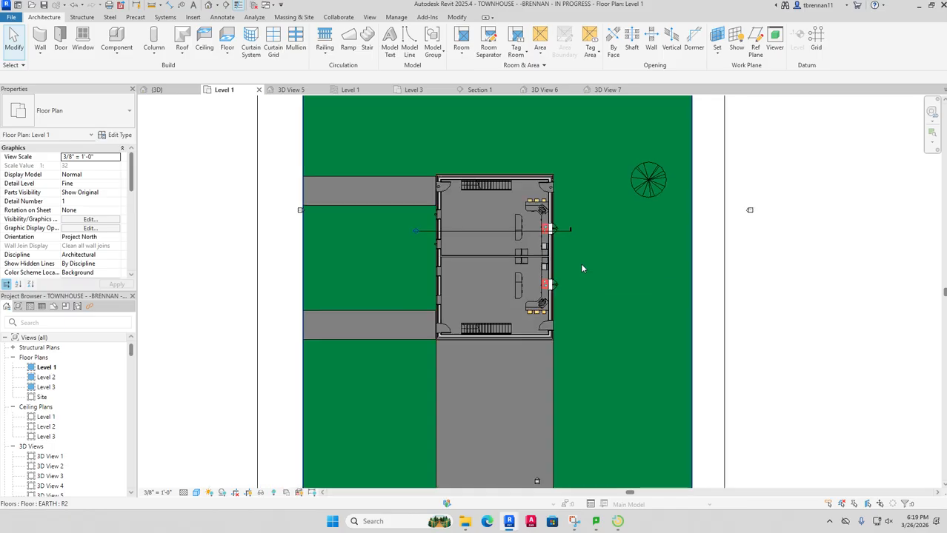
{"action": "scroll", "coordinate": [581, 269], "scroll_direction": "down", "scroll_amount": 2}
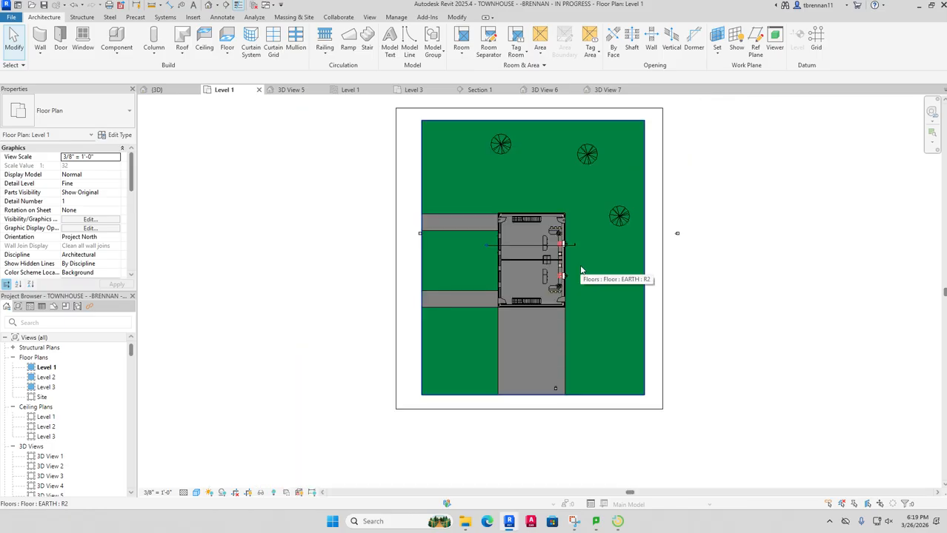
Step: In the default 3D view, place a Tollota corolla 2002 component on the paved floor beside the townhouse's right gable wall
{"action": "left_click", "coordinate": [154, 90]}
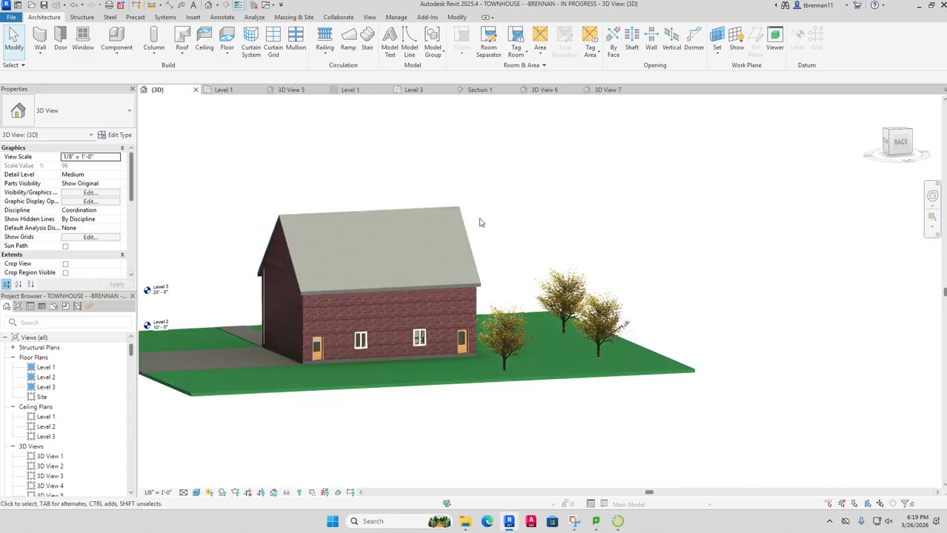
{"action": "scroll", "coordinate": [481, 223], "scroll_direction": "down", "scroll_amount": 1}
{"action": "left_click_drag", "start_coordinate": [525, 387], "coordinate": [881, 414]}
{"action": "left_click_drag", "start_coordinate": [714, 437], "coordinate": [783, 430]}
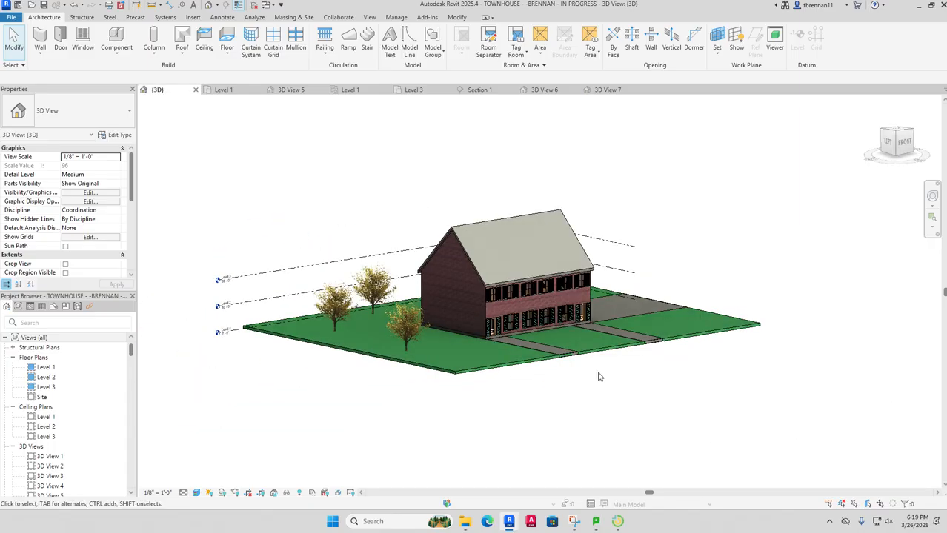
{"action": "scroll", "coordinate": [602, 376], "scroll_direction": "up", "scroll_amount": 3}
{"action": "left_click_drag", "start_coordinate": [655, 375], "coordinate": [619, 404]}
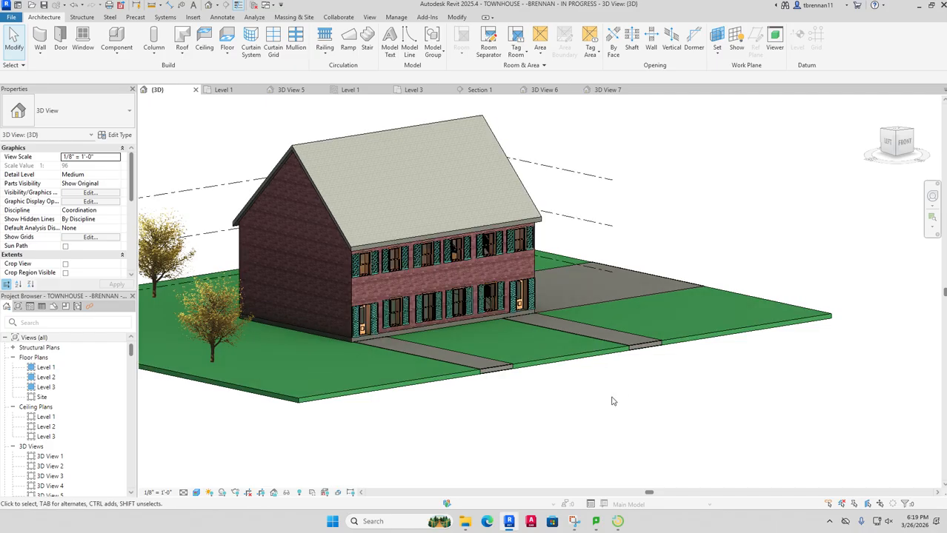
{"action": "left_click", "coordinate": [120, 53]}
{"action": "left_click", "coordinate": [127, 70]}
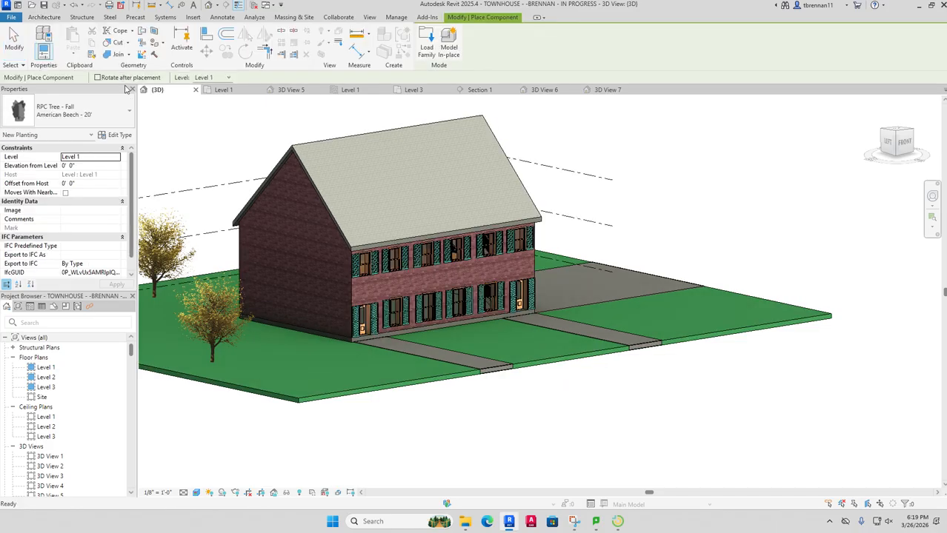
{"action": "left_click", "coordinate": [130, 113]}
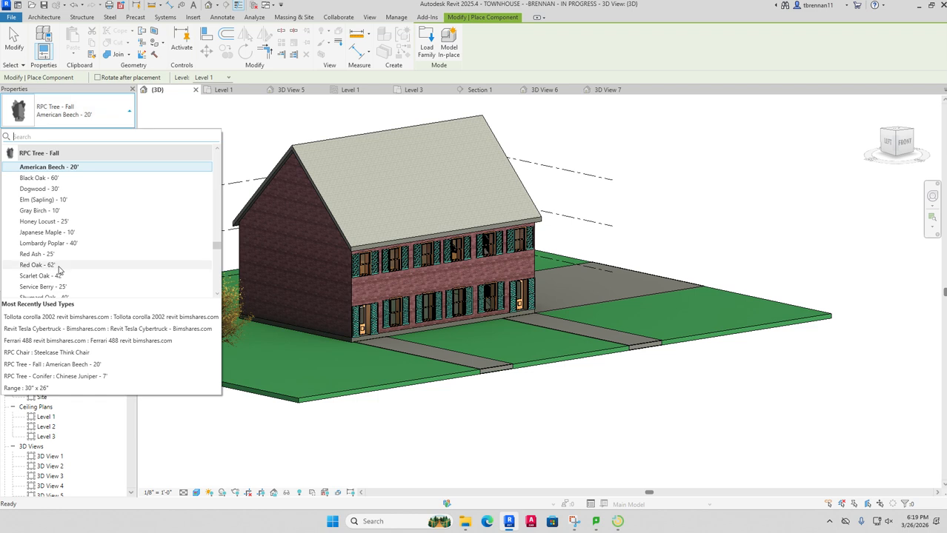
{"action": "left_click", "coordinate": [56, 317]}
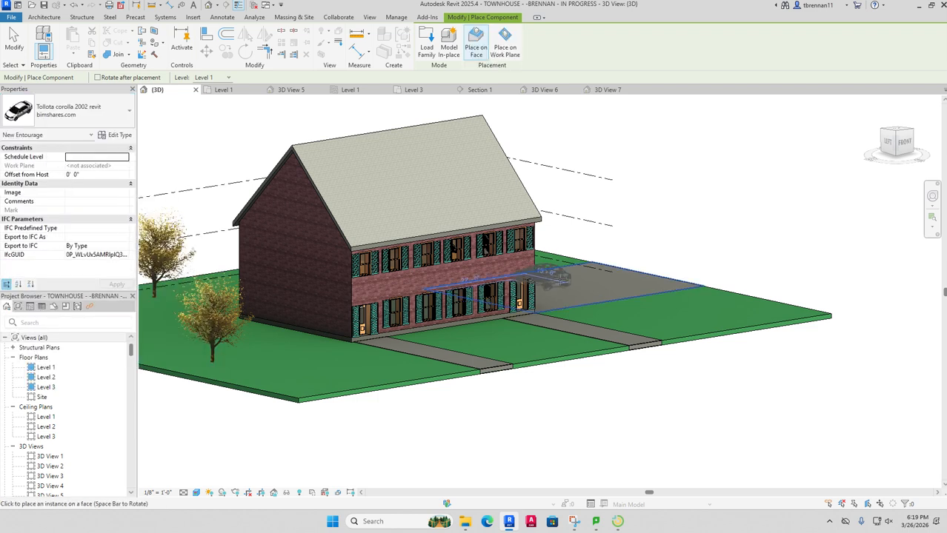
{"action": "left_click", "coordinate": [590, 290]}
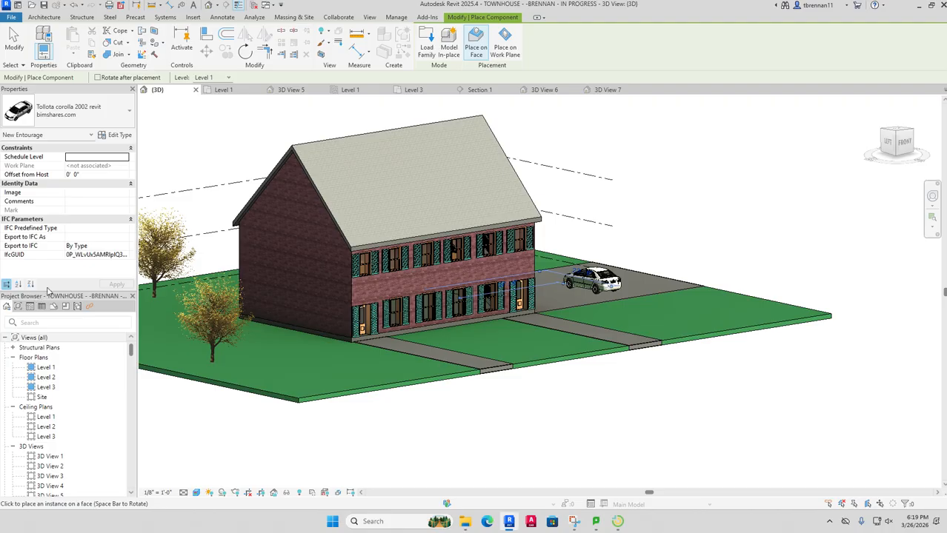
Step: Place a Revit Tesla Cybertruck component on the paved floor, in front of the Corolla and close to the front lawn
{"action": "left_click", "coordinate": [128, 113]}
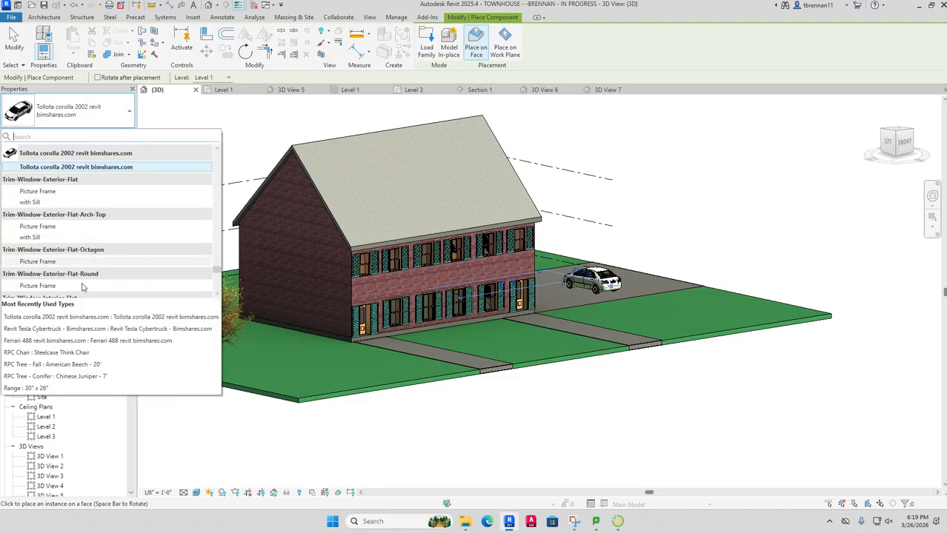
{"action": "left_click", "coordinate": [81, 329]}
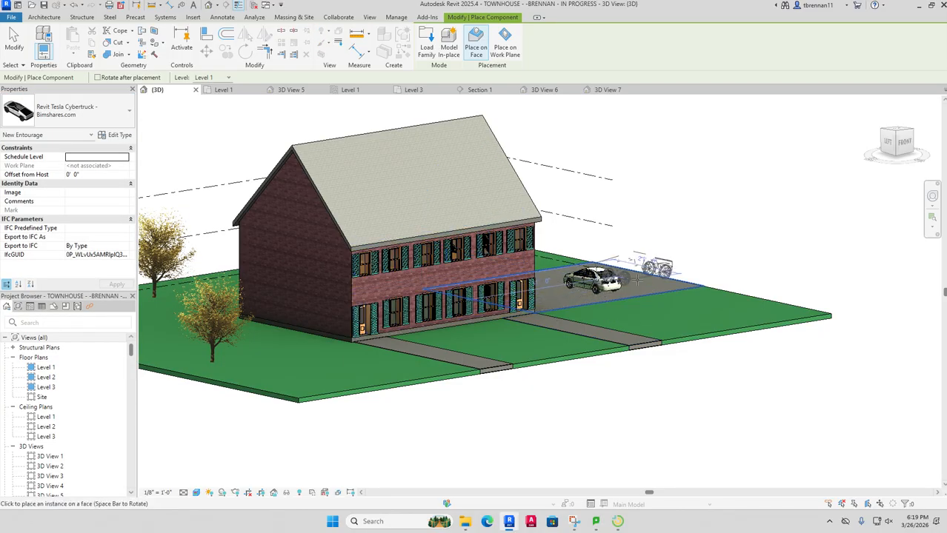
{"action": "left_click", "coordinate": [597, 315]}
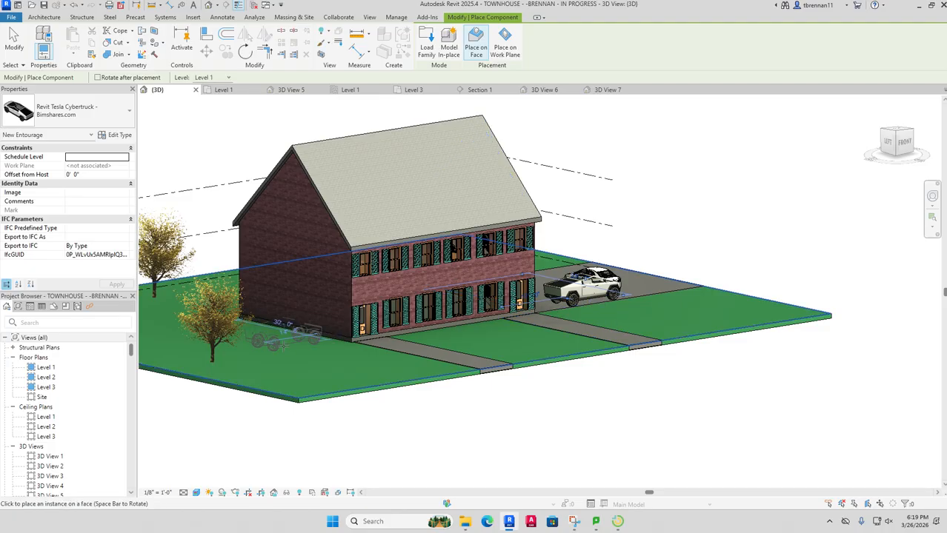
Step: Place a Ferrari 488 component on the paved floor near the lot's outer edge and finish placing components
{"action": "left_click", "coordinate": [125, 113]}
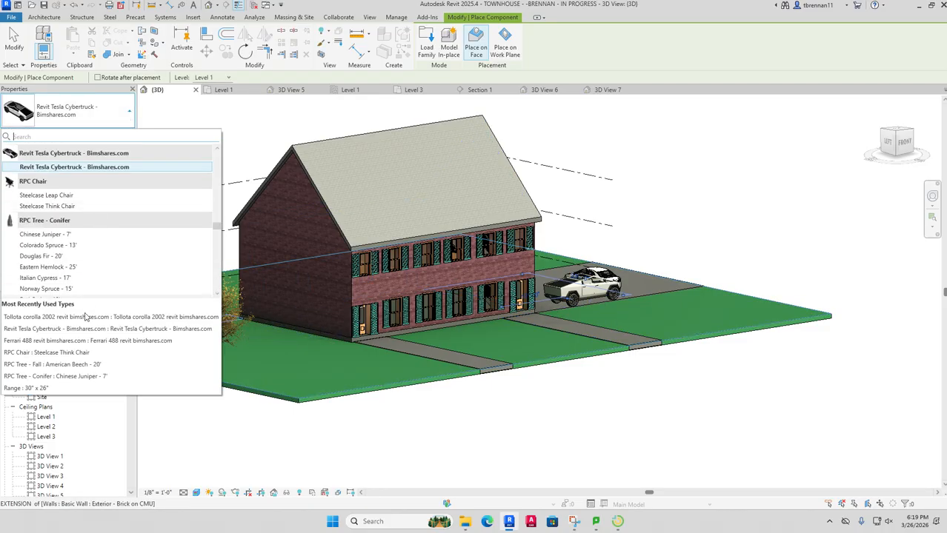
{"action": "left_click", "coordinate": [85, 341]}
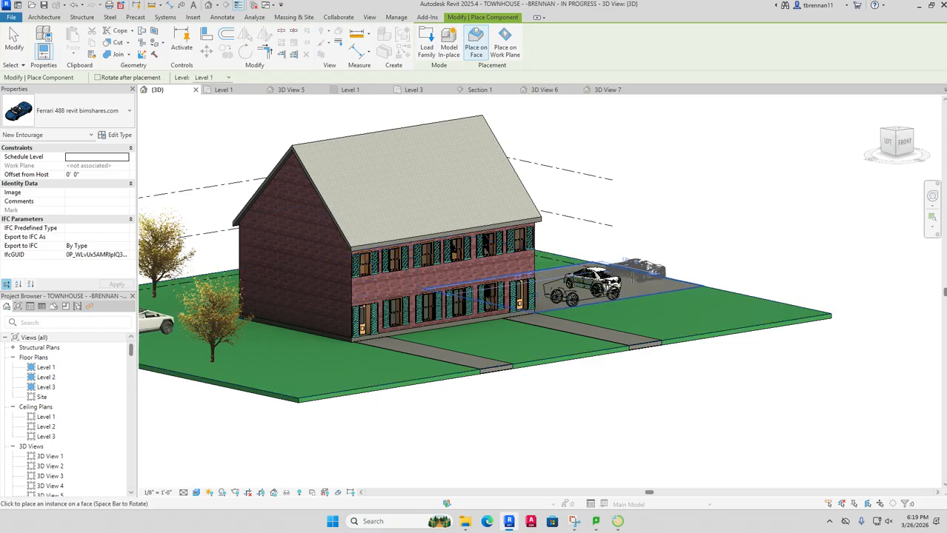
{"action": "left_click", "coordinate": [685, 247]}
{"action": "key", "text": "Escape"}
{"action": "key", "text": "Escape"}
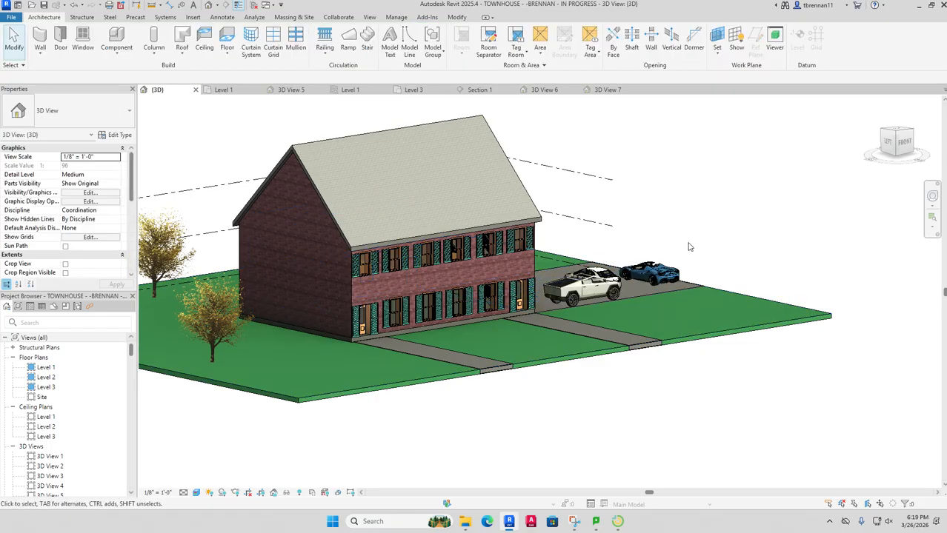
Step: In the Level 1 floor plan, rotate the Corolla 90 degrees and move it against the townhouse, near the pavement's rear edge
{"action": "left_click", "coordinate": [223, 89]}
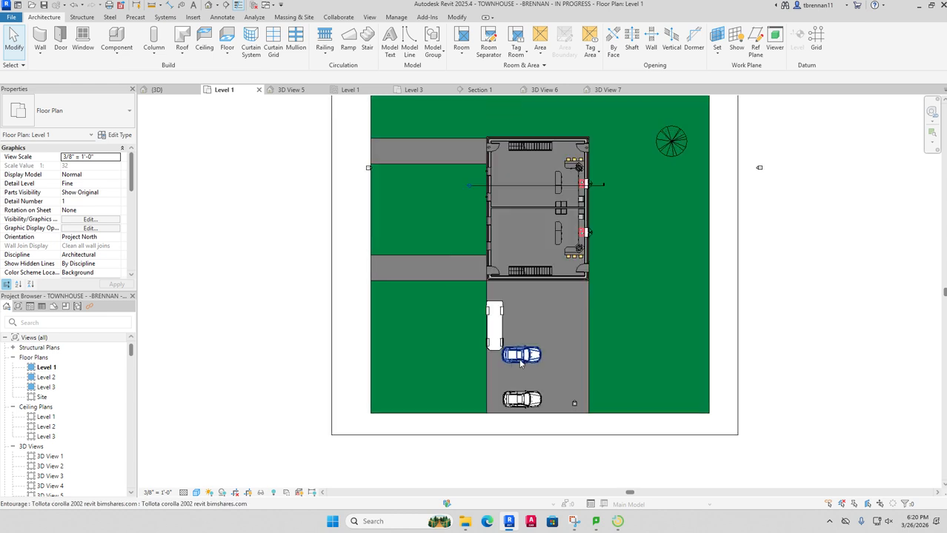
{"action": "scroll", "coordinate": [521, 363], "scroll_direction": "up", "scroll_amount": 2}
{"action": "left_click", "coordinate": [524, 361]}
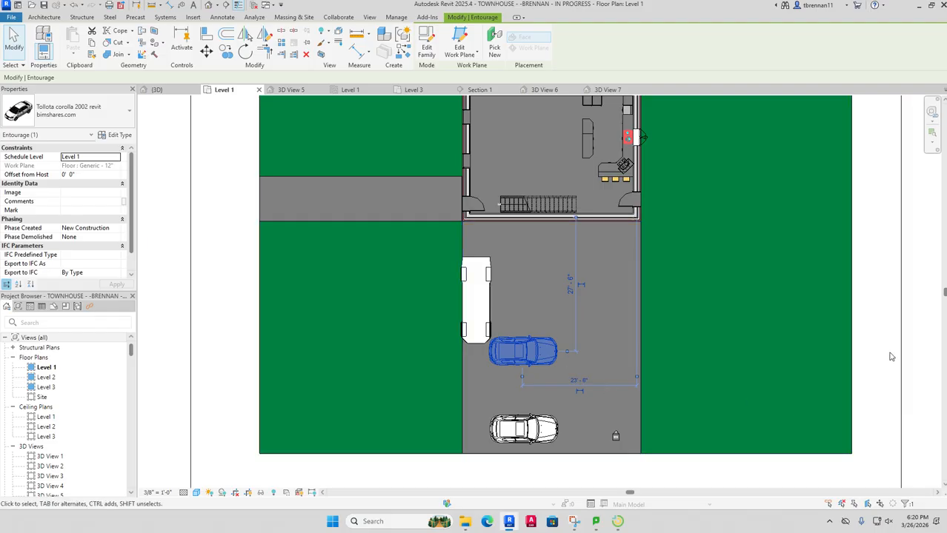
{"action": "left_click", "coordinate": [917, 342]}
{"action": "left_click", "coordinate": [543, 361]}
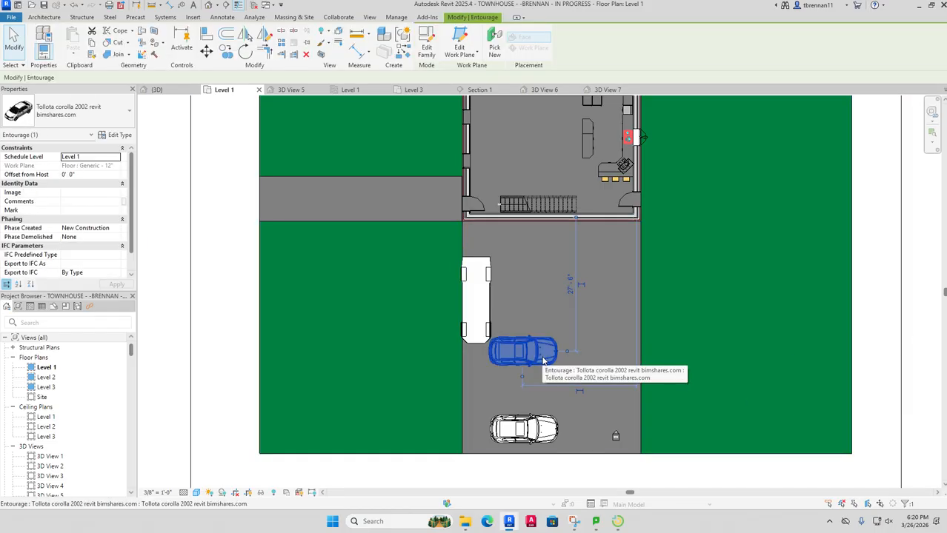
{"action": "right_click", "coordinate": [543, 361]}
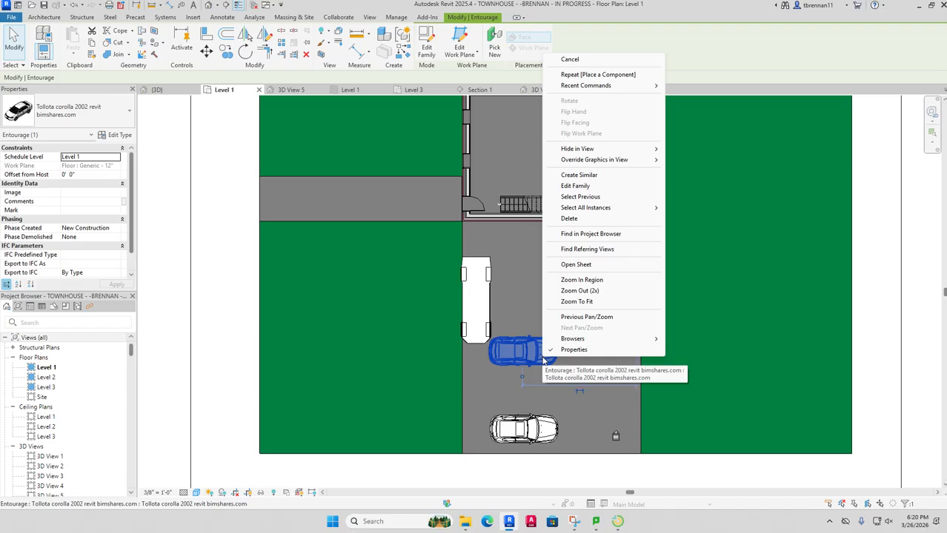
{"action": "key", "text": "Escape"}
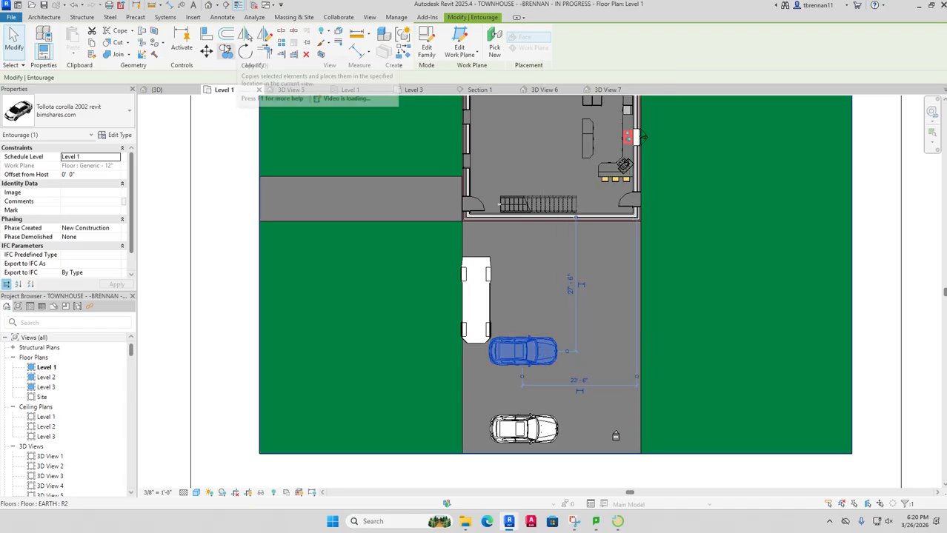
{"action": "left_click", "coordinate": [245, 53]}
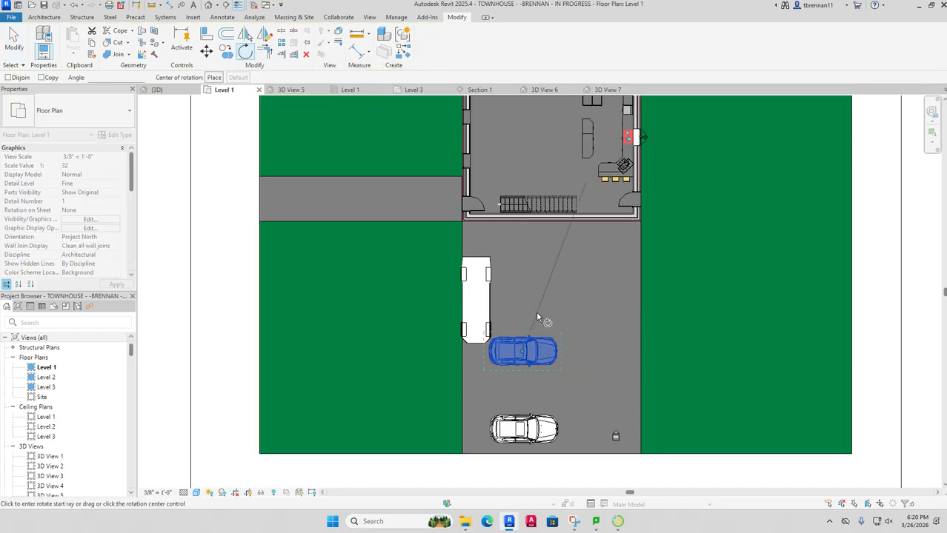
{"action": "left_click", "coordinate": [575, 350]}
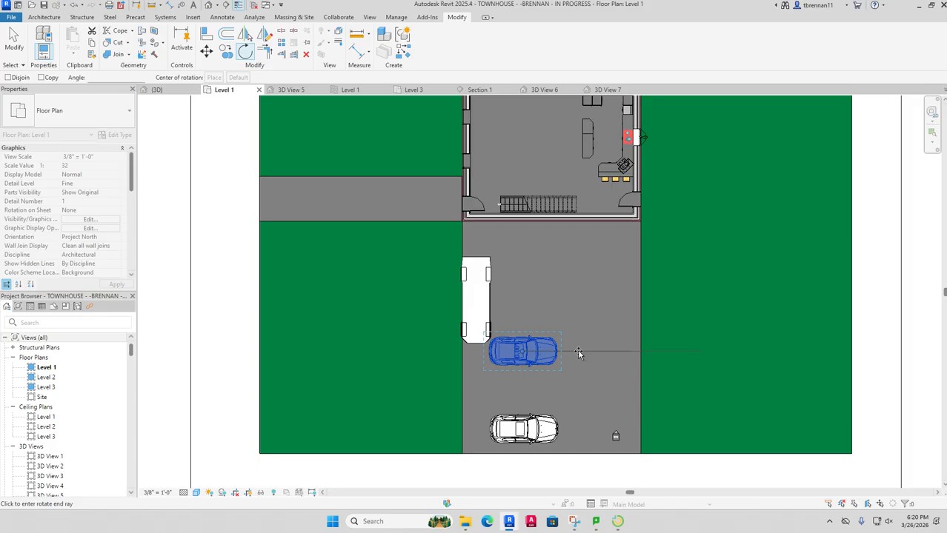
{"action": "left_click", "coordinate": [525, 288]}
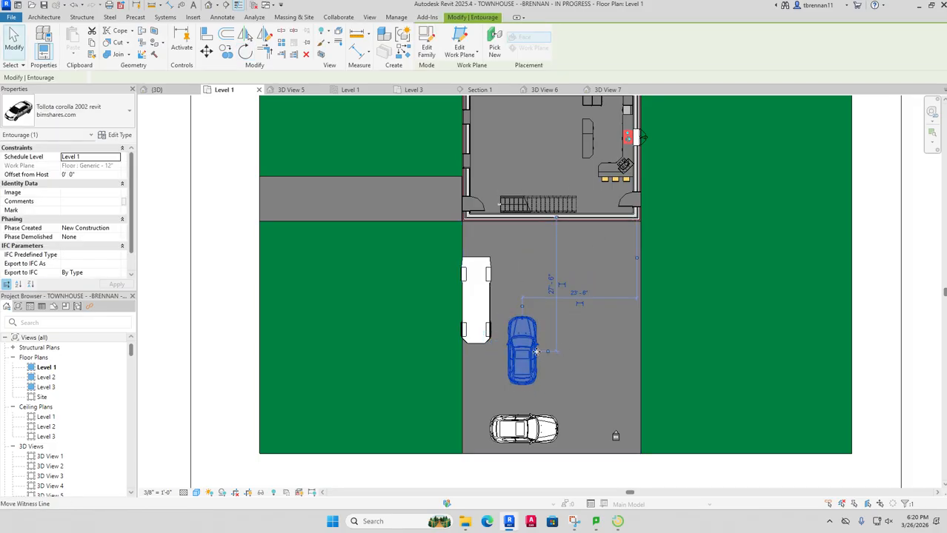
{"action": "left_click_drag", "start_coordinate": [520, 354], "coordinate": [620, 265]}
{"action": "left_click", "coordinate": [688, 290]}
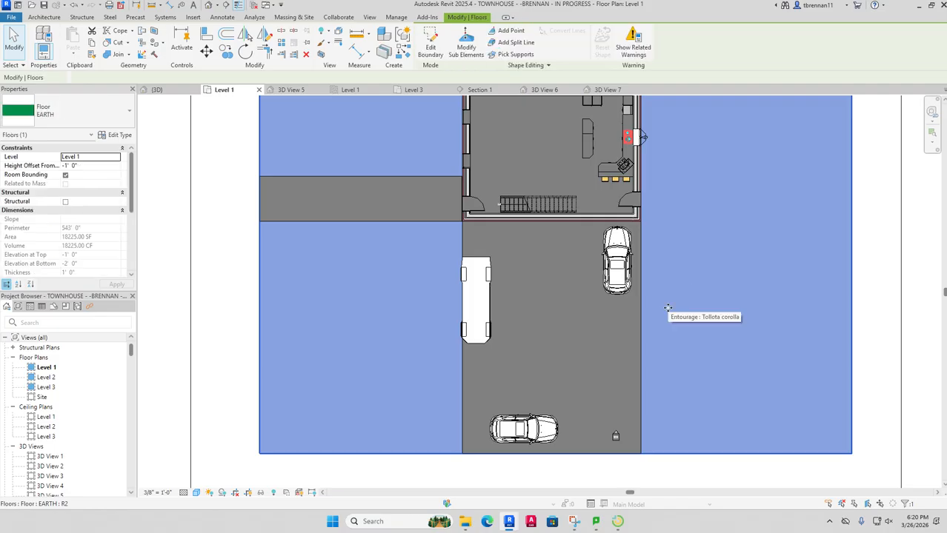
Step: Rotate the Ferrari 488 by 90 degrees and move it next to the Corolla, parked parallel to it
{"action": "left_click", "coordinate": [532, 424]}
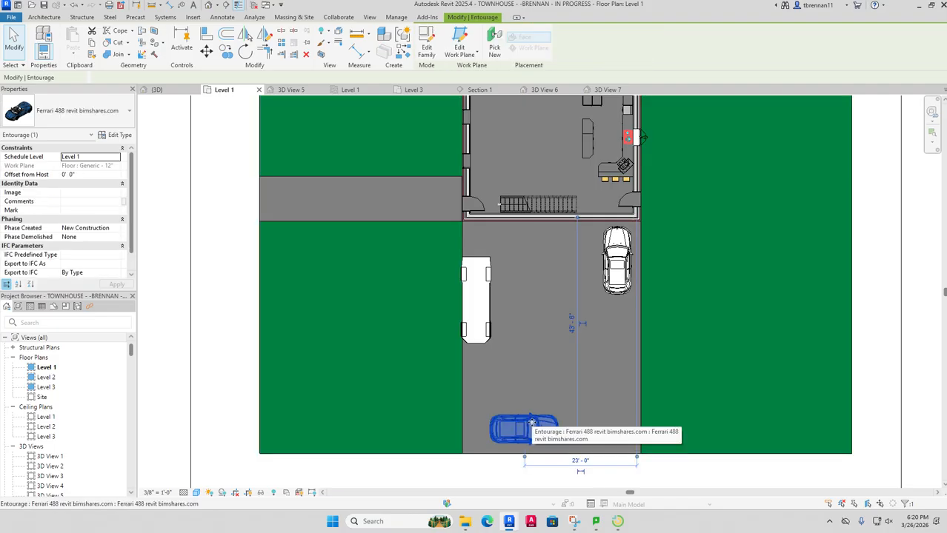
{"action": "right_click", "coordinate": [531, 423]}
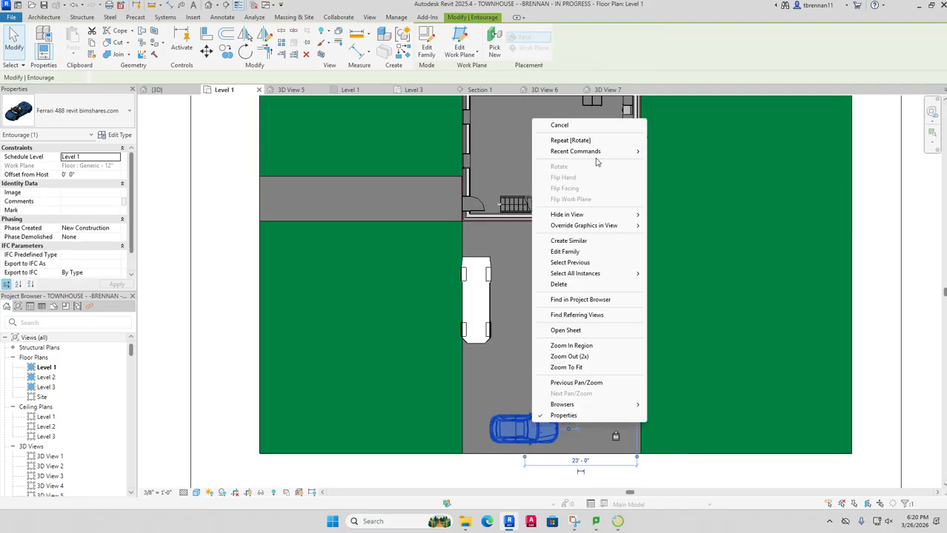
{"action": "left_click", "coordinate": [571, 140]}
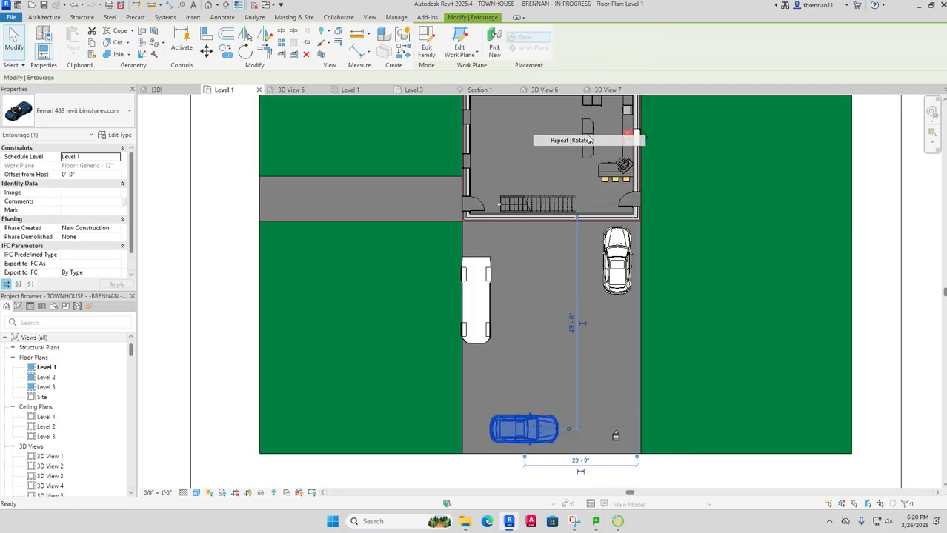
{"action": "left_click", "coordinate": [587, 431]}
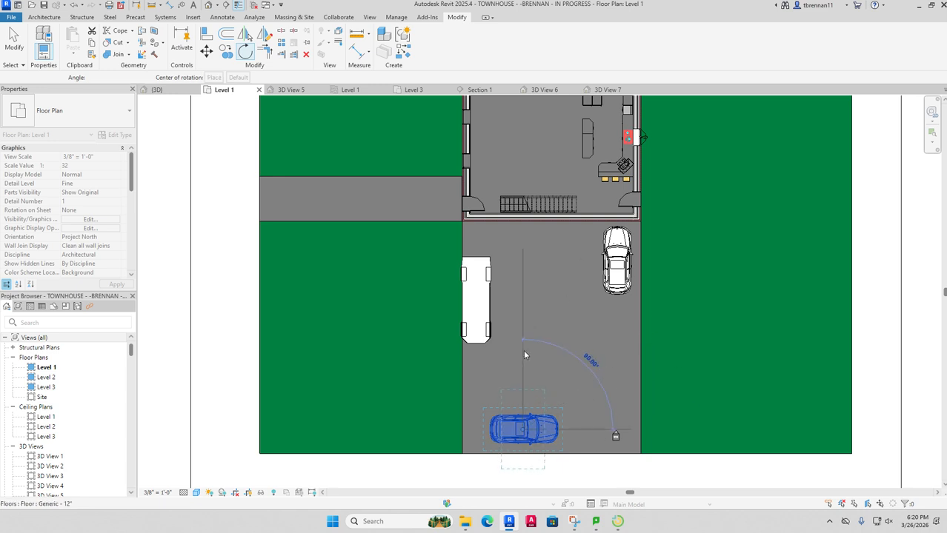
{"action": "left_click", "coordinate": [523, 350]}
{"action": "left_click_drag", "start_coordinate": [523, 416], "coordinate": [567, 255]}
Step: Move the Tesla Cybertruck fully onto the pavement, in line with the other two cars near the townhouse wall
{"action": "left_click", "coordinate": [501, 313]}
{"action": "left_click", "coordinate": [489, 314]}
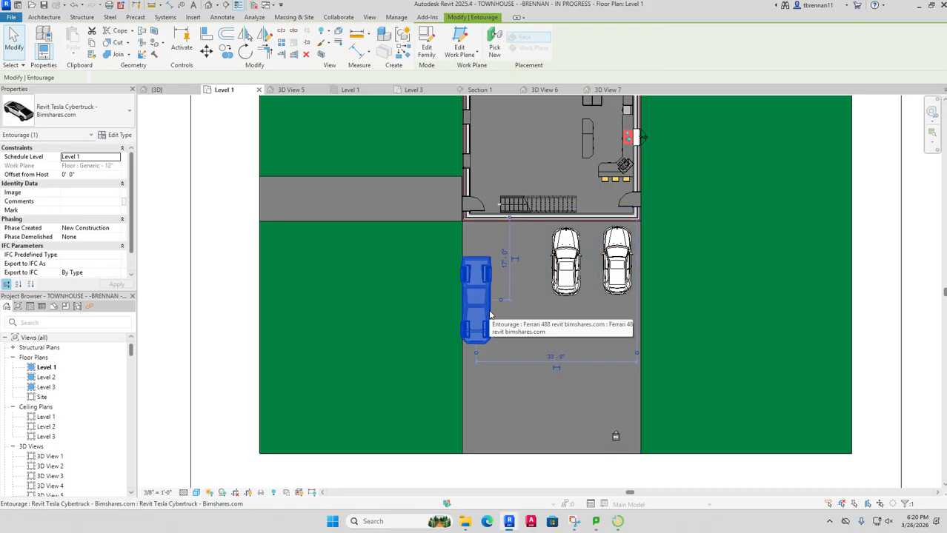
{"action": "scroll", "coordinate": [488, 323], "scroll_direction": "up", "scroll_amount": 2}
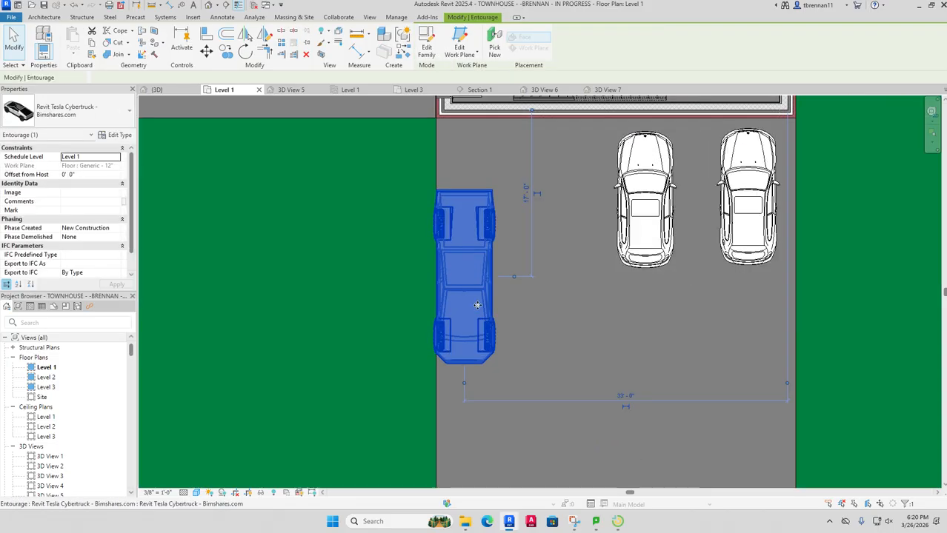
{"action": "left_click_drag", "start_coordinate": [475, 306], "coordinate": [542, 247]}
{"action": "left_click", "coordinate": [469, 256]}
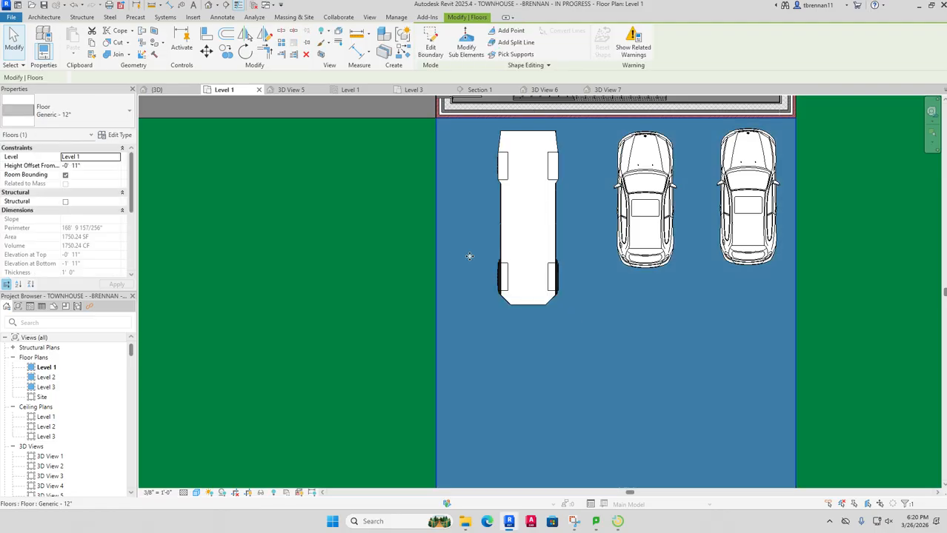
Step: Return to the default 3D view and examine the three cars parked beside the right gable wall
{"action": "left_click", "coordinate": [170, 91]}
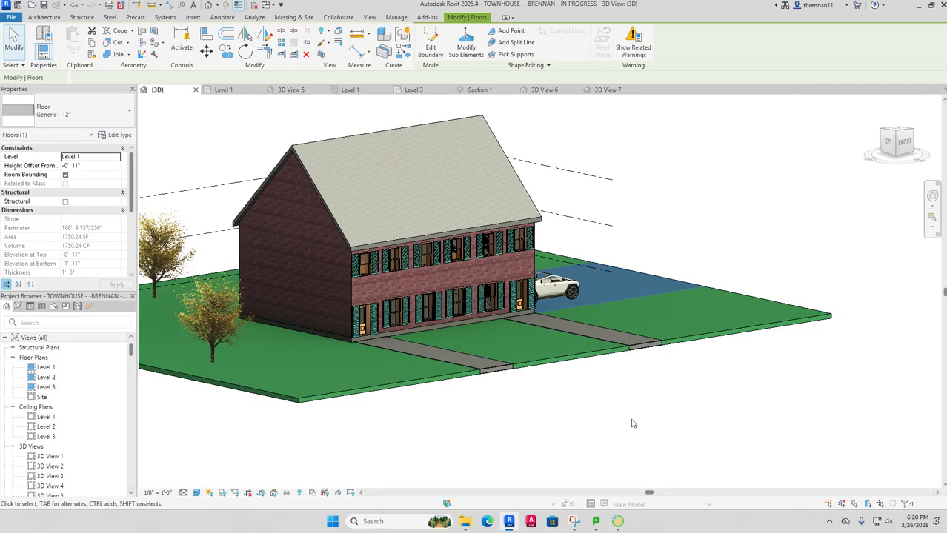
{"action": "left_click_drag", "start_coordinate": [636, 421], "coordinate": [445, 429]}
{"action": "left_click_drag", "start_coordinate": [517, 416], "coordinate": [619, 421]}
{"action": "scroll", "coordinate": [567, 368], "scroll_direction": "up", "scroll_amount": 6}
{"action": "scroll", "coordinate": [556, 355], "scroll_direction": "down", "scroll_amount": 2}
{"action": "scroll", "coordinate": [545, 381], "scroll_direction": "up", "scroll_amount": 2}
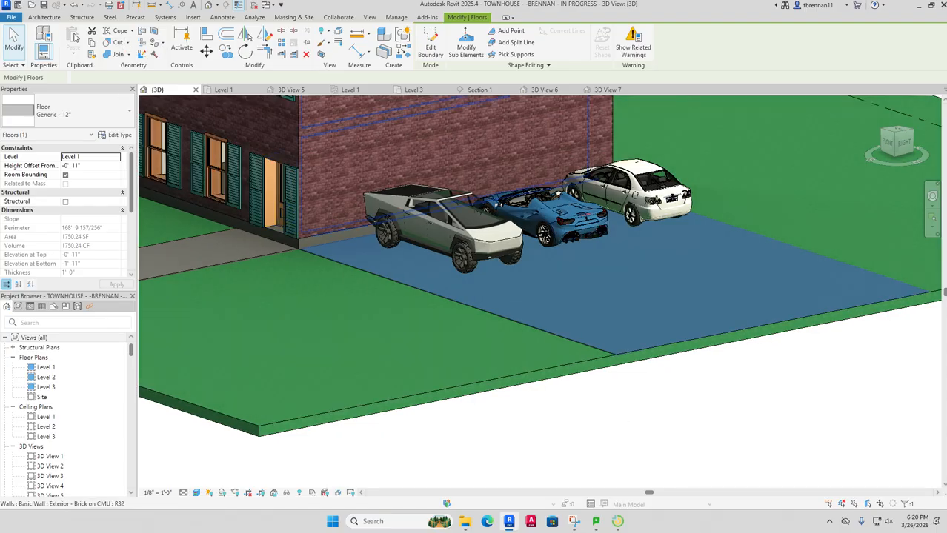
Step: Place two RPC Tree - Deciduous Scarlet Oak - 42' components, on the front and rear lawns either side of the paved area
{"action": "left_click", "coordinate": [44, 17]}
{"action": "left_click", "coordinate": [118, 57]}
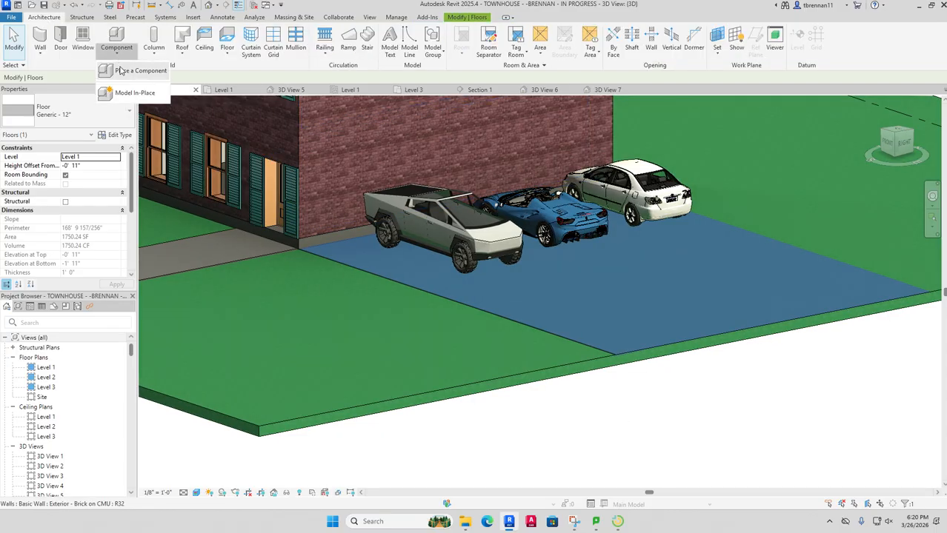
{"action": "left_click", "coordinate": [127, 70]}
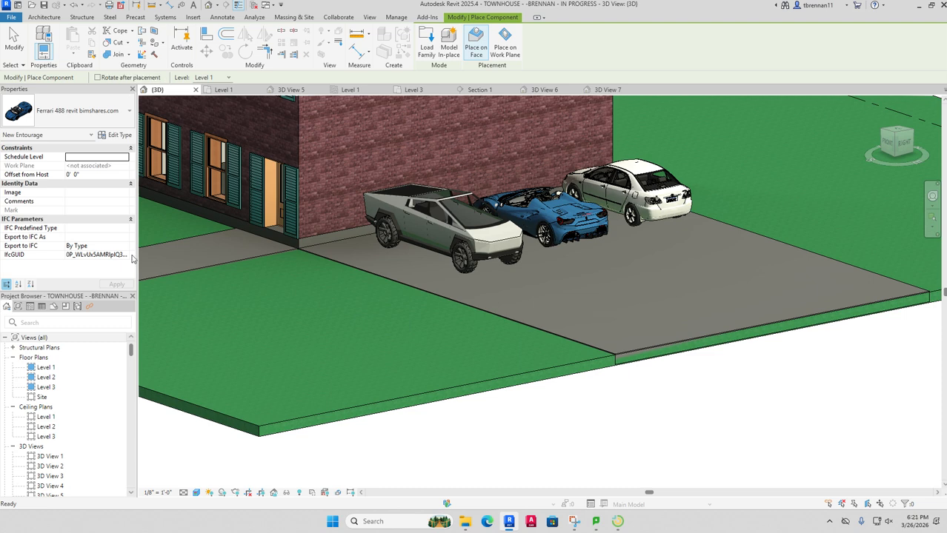
{"action": "left_click", "coordinate": [129, 110]}
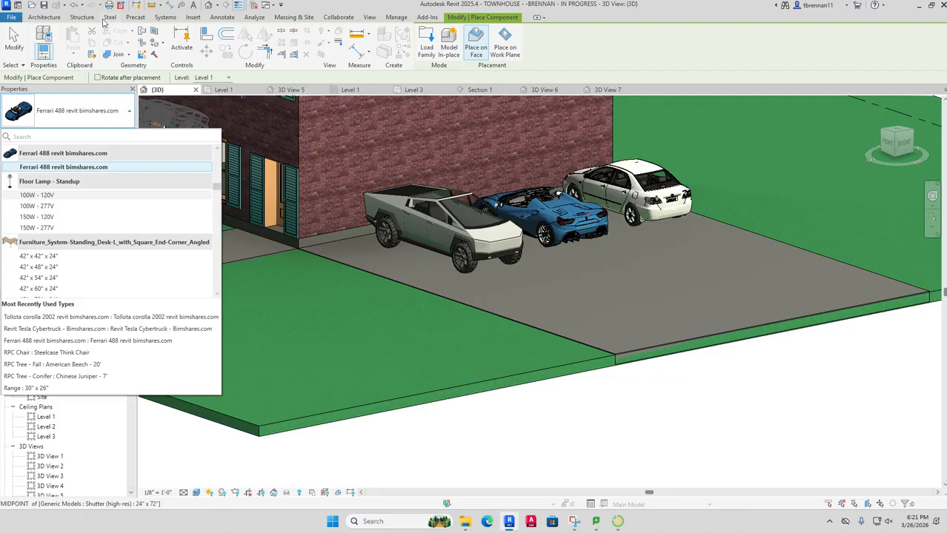
{"action": "left_click", "coordinate": [49, 18]}
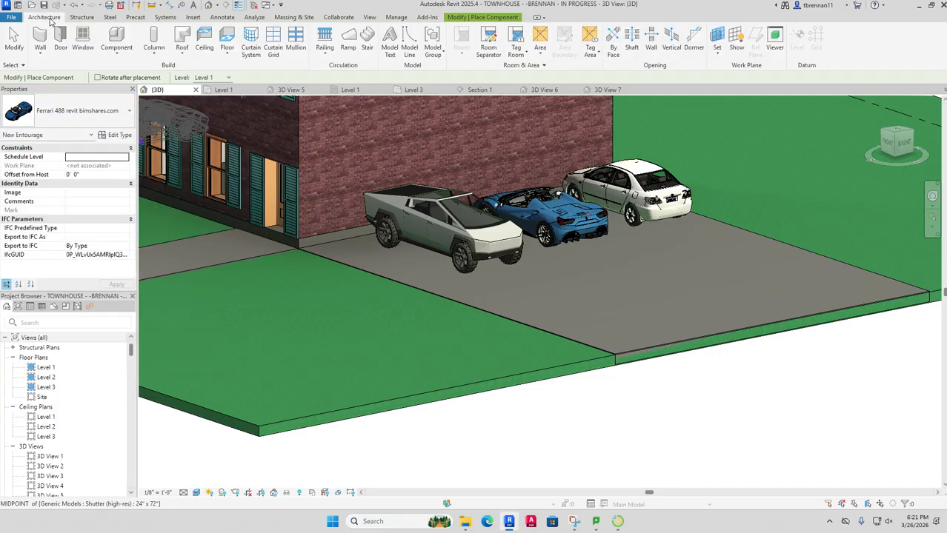
{"action": "left_click", "coordinate": [119, 53]}
{"action": "left_click", "coordinate": [126, 77]}
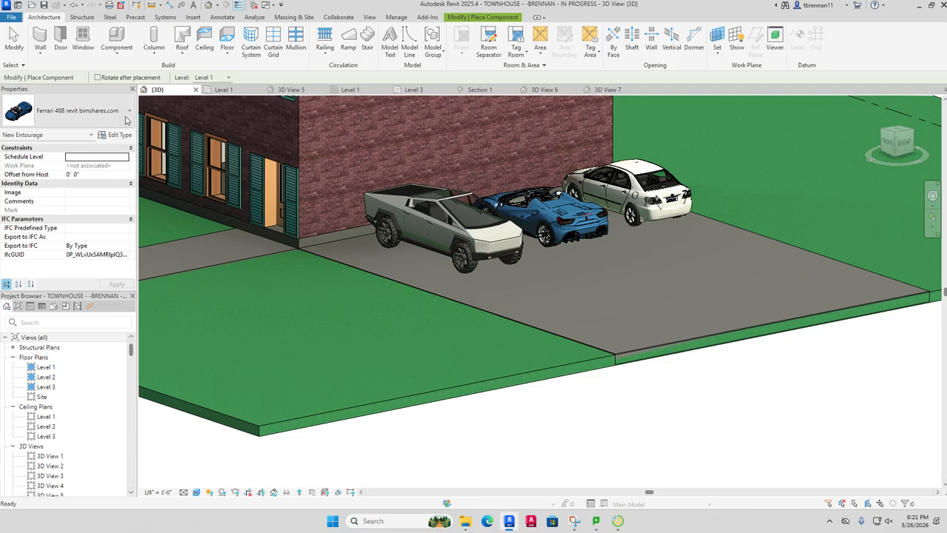
{"action": "left_click", "coordinate": [127, 112]}
{"action": "scroll", "coordinate": [70, 268], "scroll_direction": "down", "scroll_amount": 10}
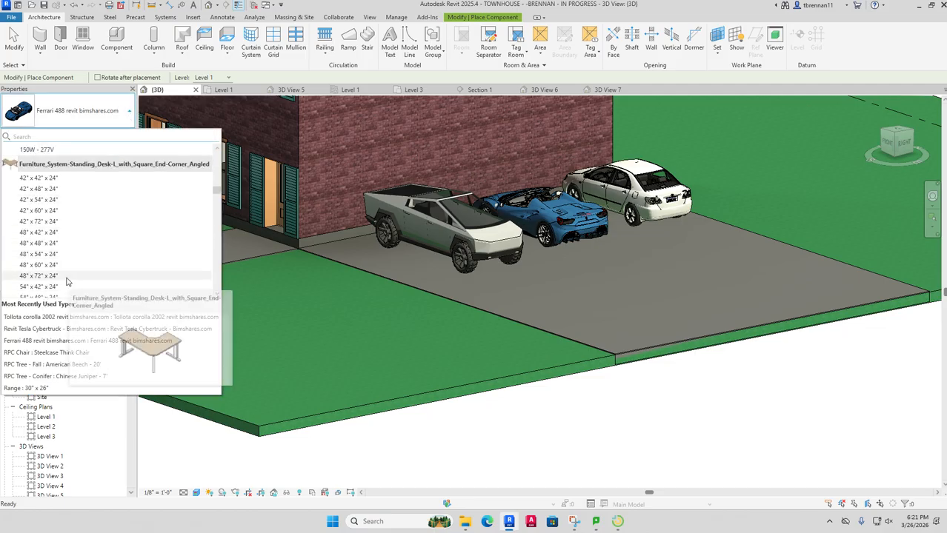
{"action": "scroll", "coordinate": [73, 276], "scroll_direction": "down", "scroll_amount": 15}
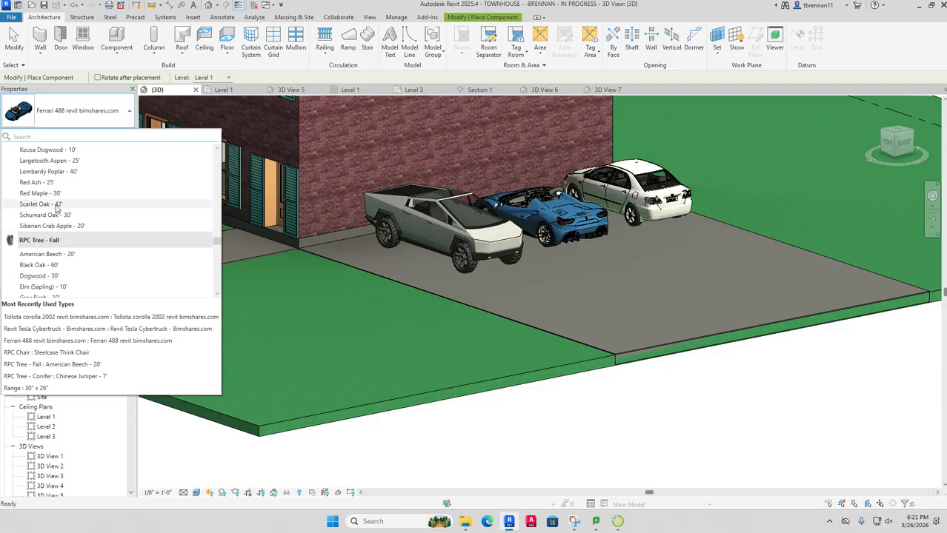
{"action": "left_click", "coordinate": [56, 204]}
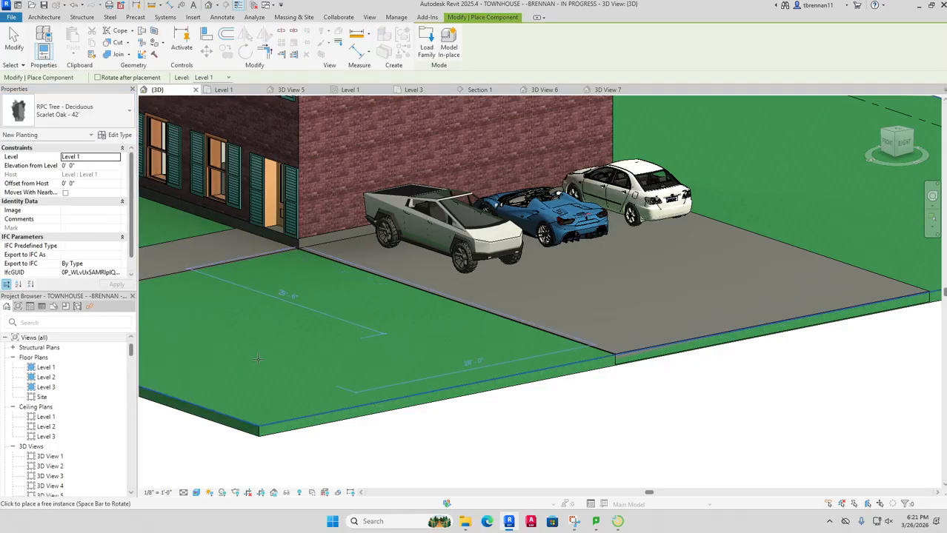
{"action": "left_click", "coordinate": [259, 361]}
{"action": "scroll", "coordinate": [259, 360], "scroll_direction": "down", "scroll_amount": 5}
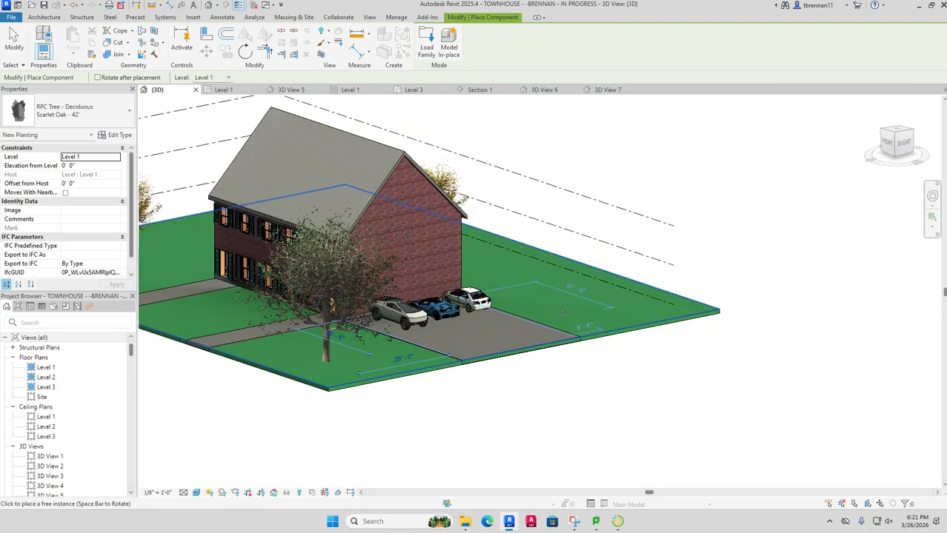
{"action": "left_click", "coordinate": [592, 303]}
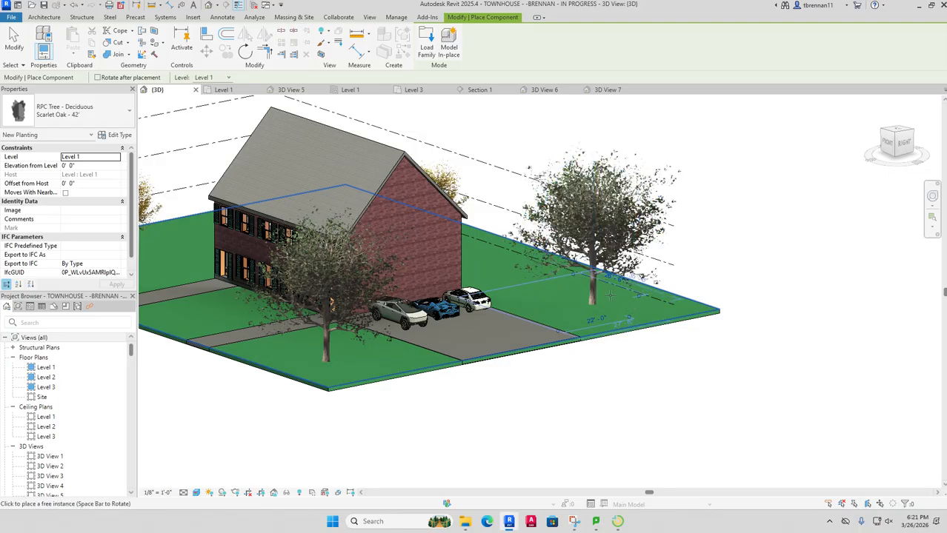
Step: Place two more Scarlet Oak - 42' trees on the lawn beyond the left gable, one at the front corner and one farther back
{"action": "scroll", "coordinate": [468, 268], "scroll_direction": "down", "scroll_amount": 2}
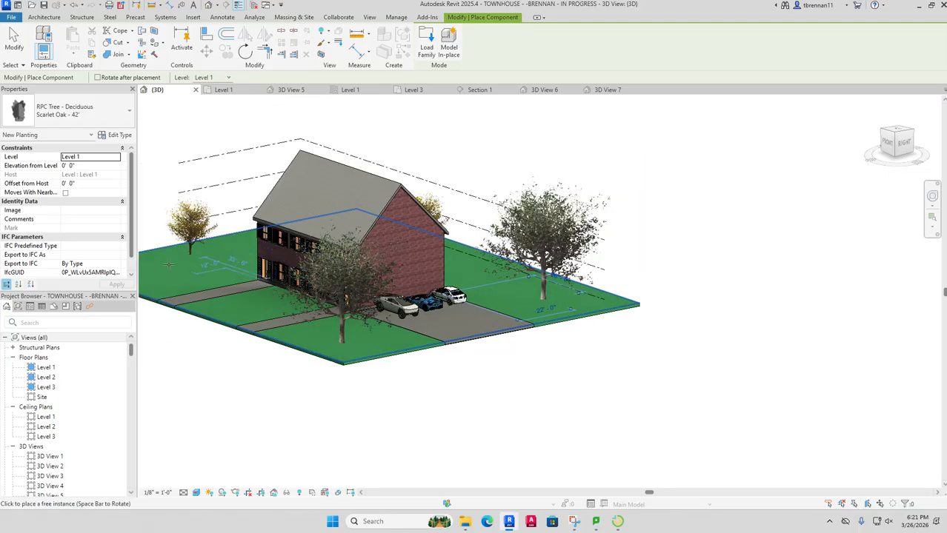
{"action": "left_click_drag", "start_coordinate": [177, 272], "coordinate": [304, 317]}
{"action": "left_click", "coordinate": [260, 312]}
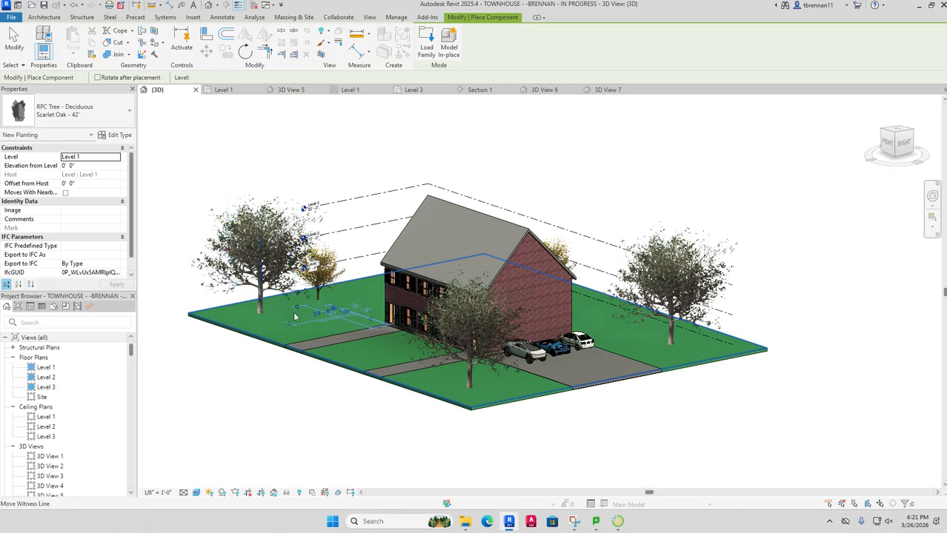
{"action": "left_click", "coordinate": [353, 287]}
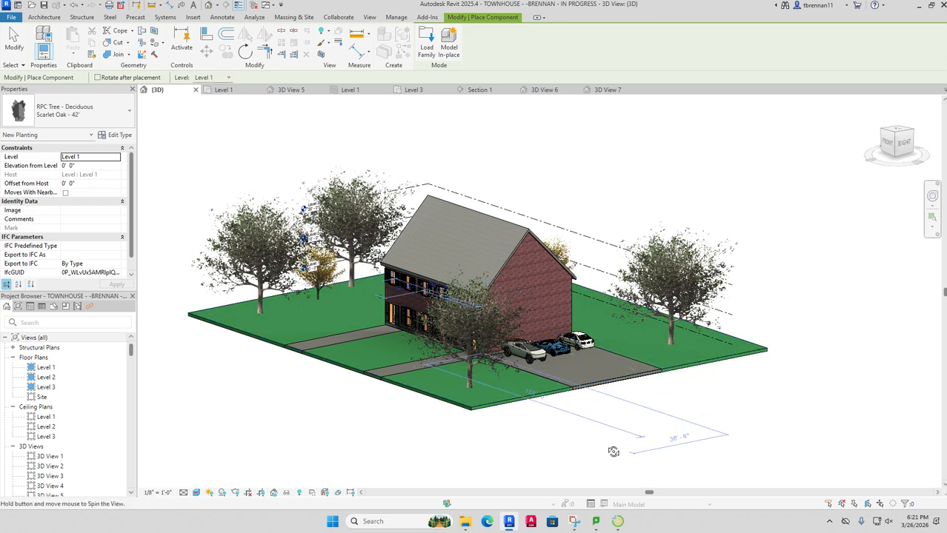
Step: Place an RPC Tree - Fall Black Oak - 60' near the lot's rear left corner and finish placing components
{"action": "left_click_drag", "start_coordinate": [611, 448], "coordinate": [799, 470]}
{"action": "left_click_drag", "start_coordinate": [714, 448], "coordinate": [773, 506]}
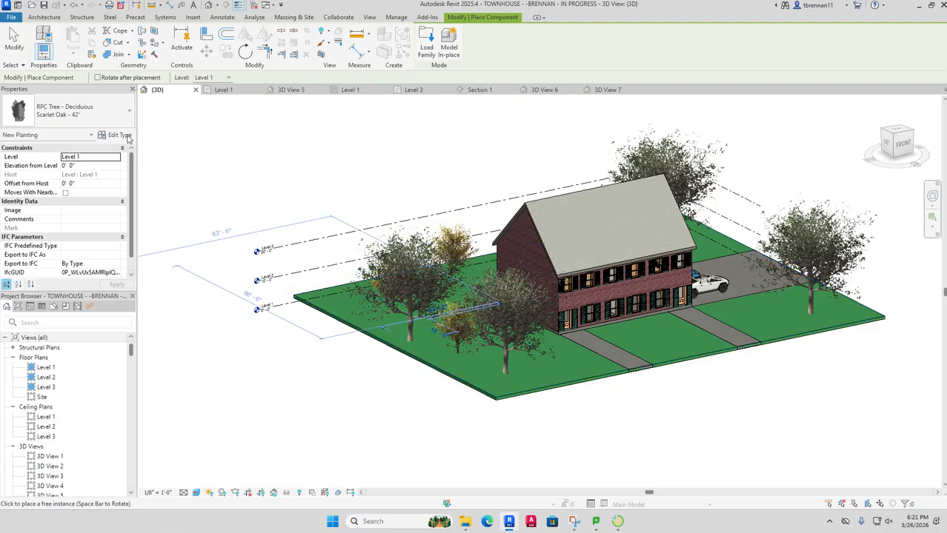
{"action": "left_click", "coordinate": [127, 113]}
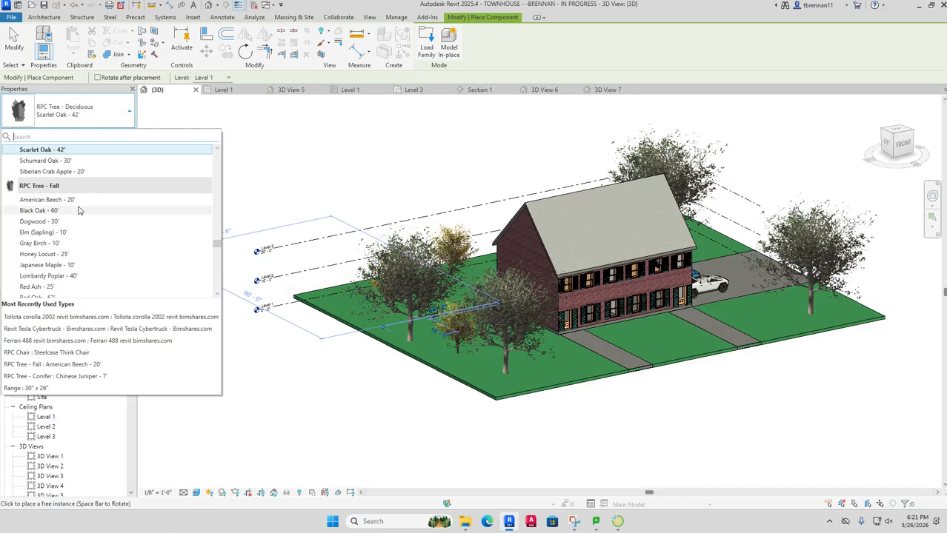
{"action": "left_click", "coordinate": [74, 212]}
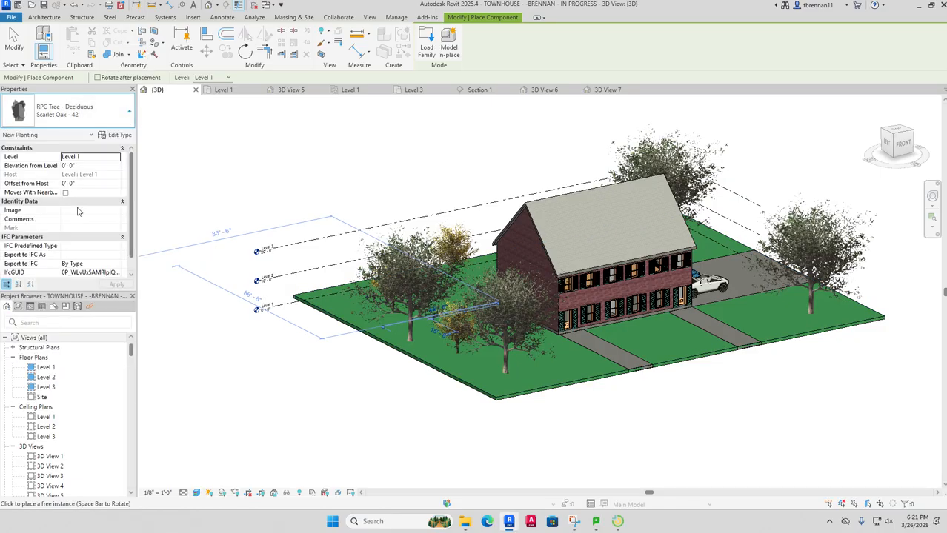
{"action": "left_click", "coordinate": [349, 297]}
{"action": "key", "text": "Escape"}
{"action": "key", "text": "Escape"}
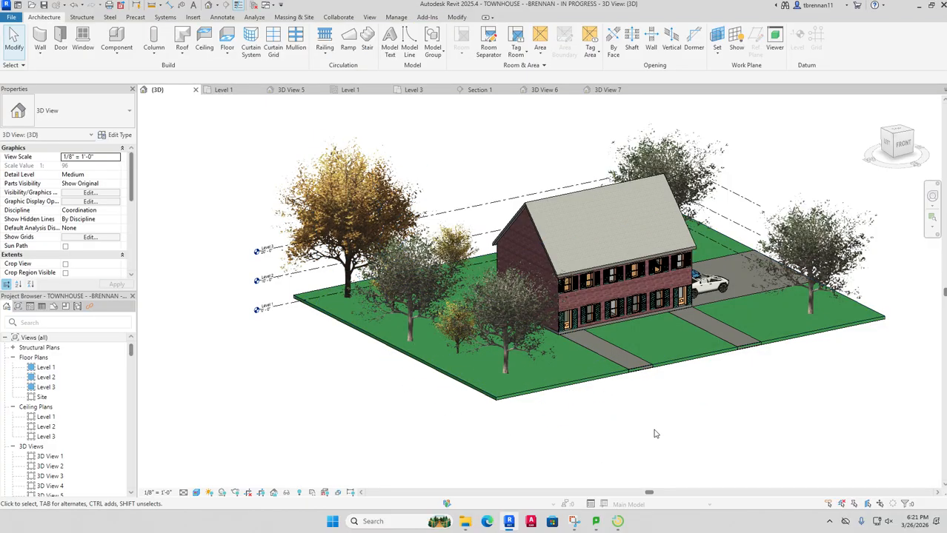
Step: Examine the finished site in 3D from the parking side and the front, ending on the front-right corner view of the townhouse
{"action": "scroll", "coordinate": [680, 423], "scroll_direction": "down", "scroll_amount": 1}
{"action": "scroll", "coordinate": [577, 423], "scroll_direction": "up", "scroll_amount": 4}
{"action": "left_click_drag", "start_coordinate": [680, 422], "coordinate": [373, 401]}
{"action": "scroll", "coordinate": [400, 424], "scroll_direction": "up", "scroll_amount": 4}
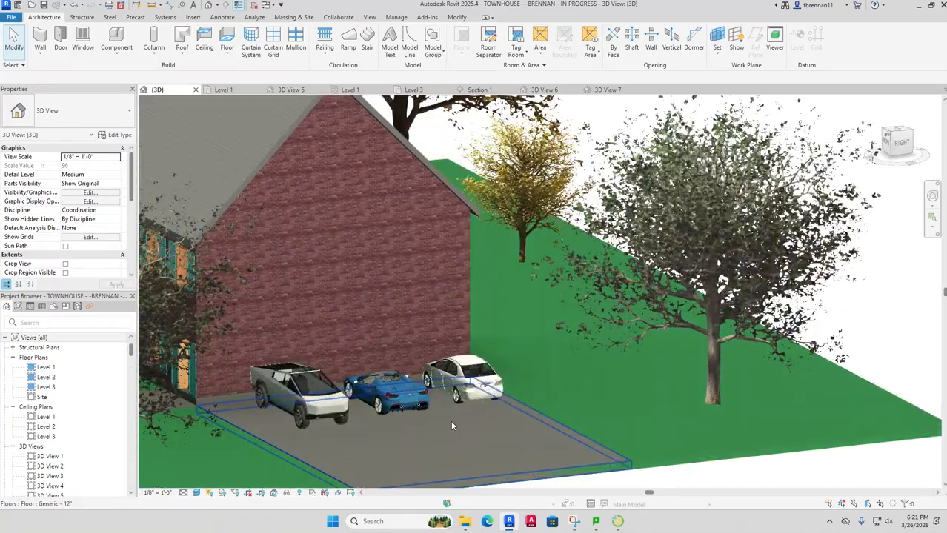
{"action": "left_click_drag", "start_coordinate": [452, 433], "coordinate": [474, 443]}
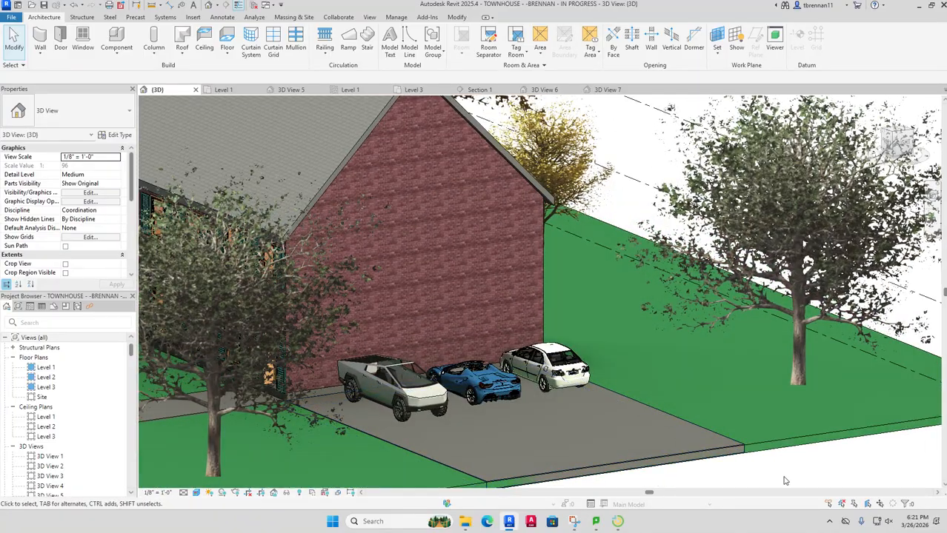
{"action": "scroll", "coordinate": [783, 478], "scroll_direction": "down", "scroll_amount": 5}
{"action": "left_click_drag", "start_coordinate": [780, 475], "coordinate": [642, 506]}
{"action": "scroll", "coordinate": [496, 381], "scroll_direction": "up", "scroll_amount": 8}
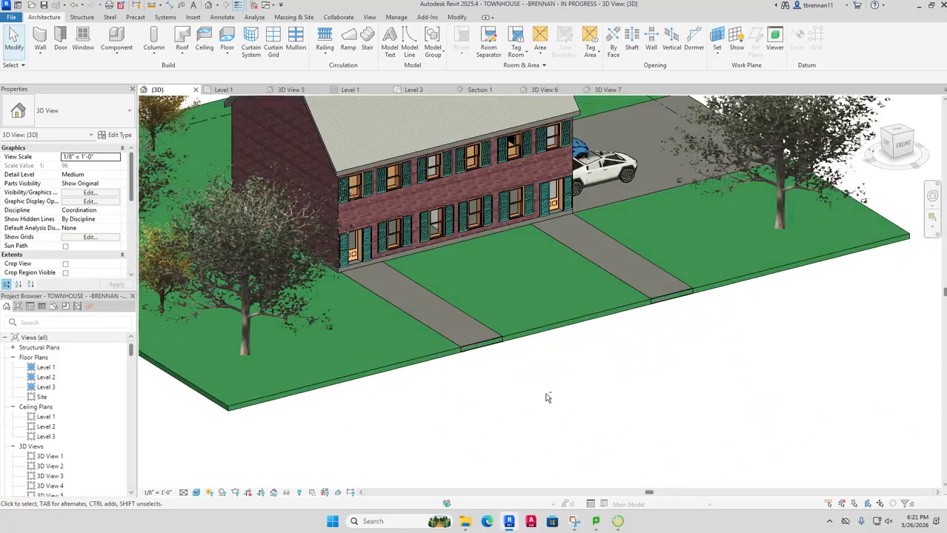
{"action": "scroll", "coordinate": [546, 467], "scroll_direction": "down", "scroll_amount": 3}
{"action": "left_click_drag", "start_coordinate": [539, 438], "coordinate": [547, 310]}
{"action": "left_click_drag", "start_coordinate": [609, 352], "coordinate": [526, 470]}
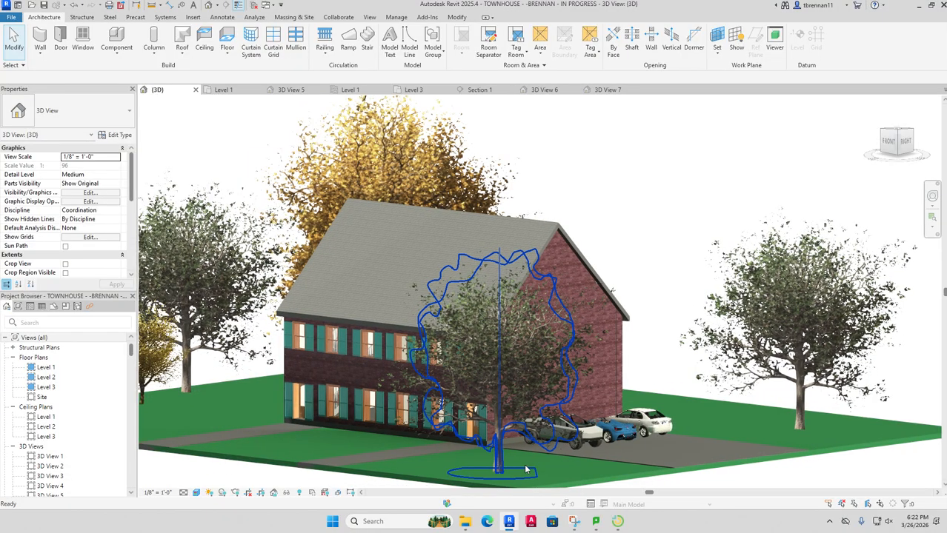
Step: Render the current 3D view at Medium quality, keeping screen resolution and the Exterior: Sun only lighting scheme
{"action": "left_click", "coordinate": [368, 17]}
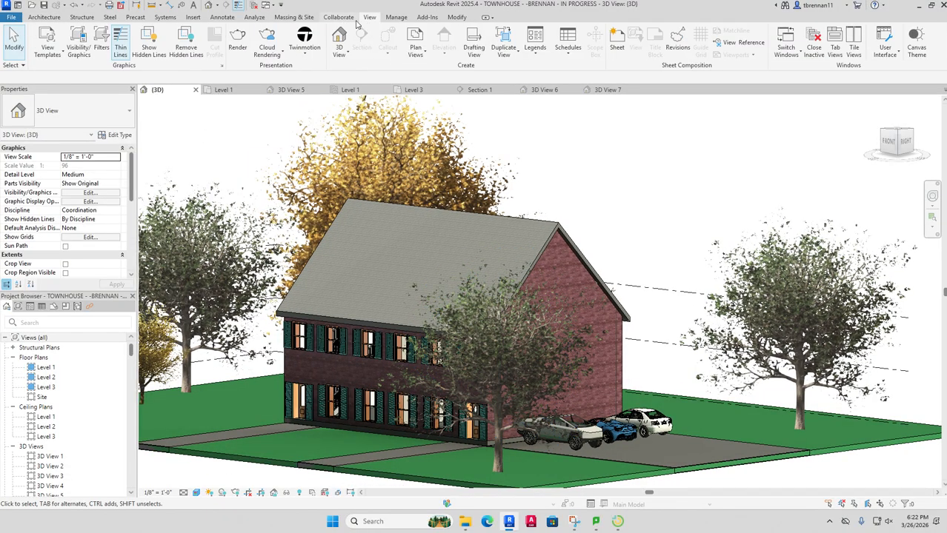
{"action": "left_click", "coordinate": [231, 47]}
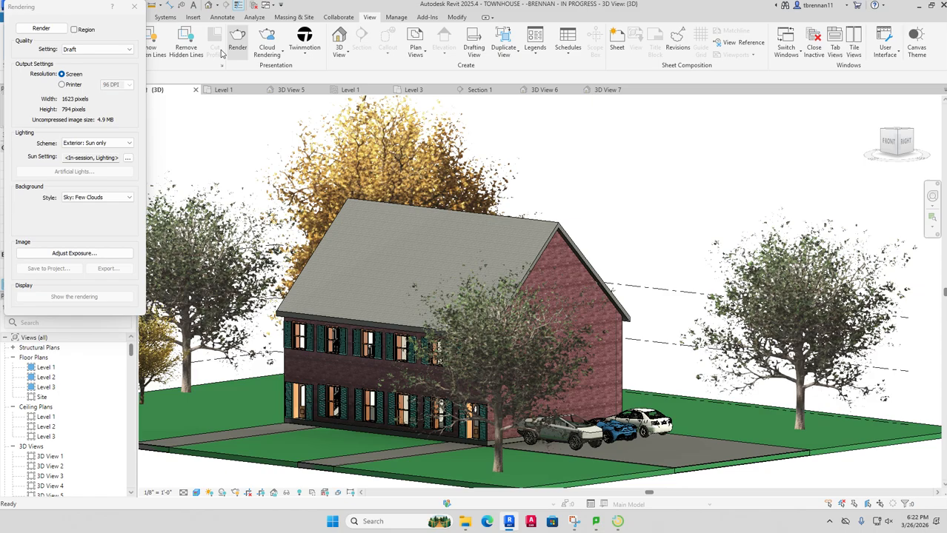
{"action": "left_click", "coordinate": [130, 50]}
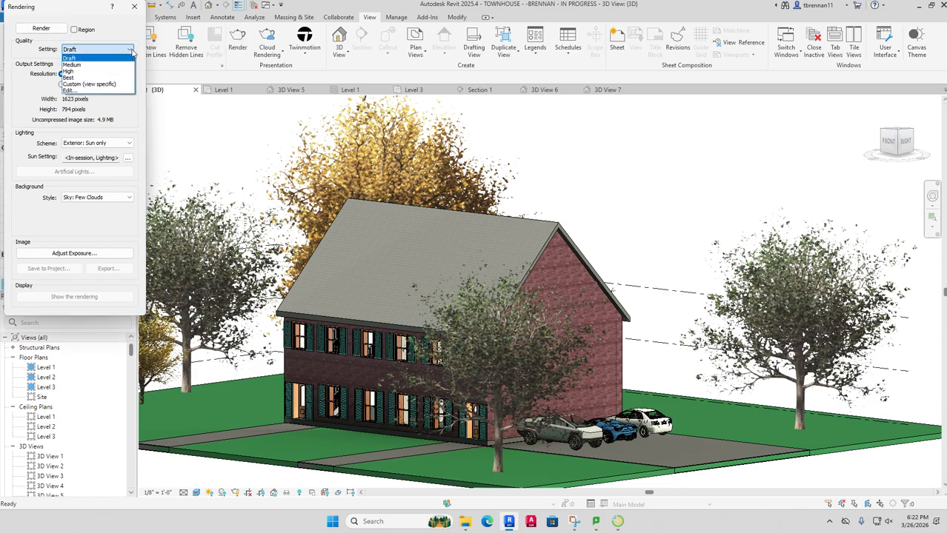
{"action": "left_click", "coordinate": [107, 65]}
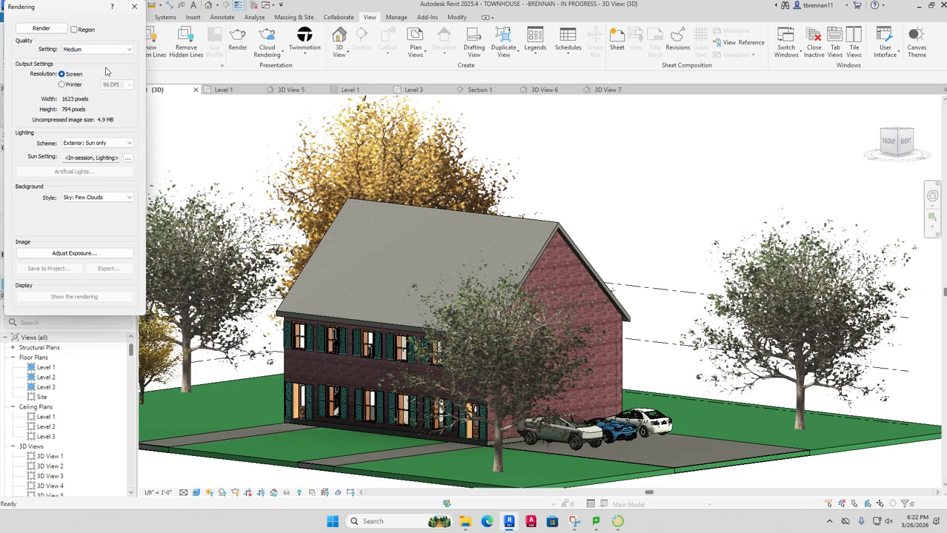
{"action": "left_click", "coordinate": [33, 28]}
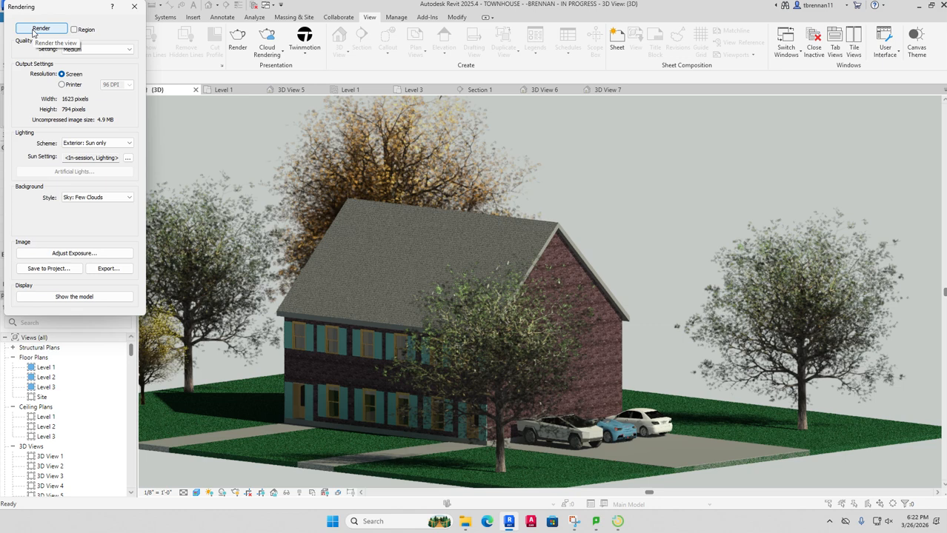
Step: Set the render quality to Best and render the 3D view again
{"action": "left_click", "coordinate": [129, 50]}
{"action": "left_click", "coordinate": [92, 77]}
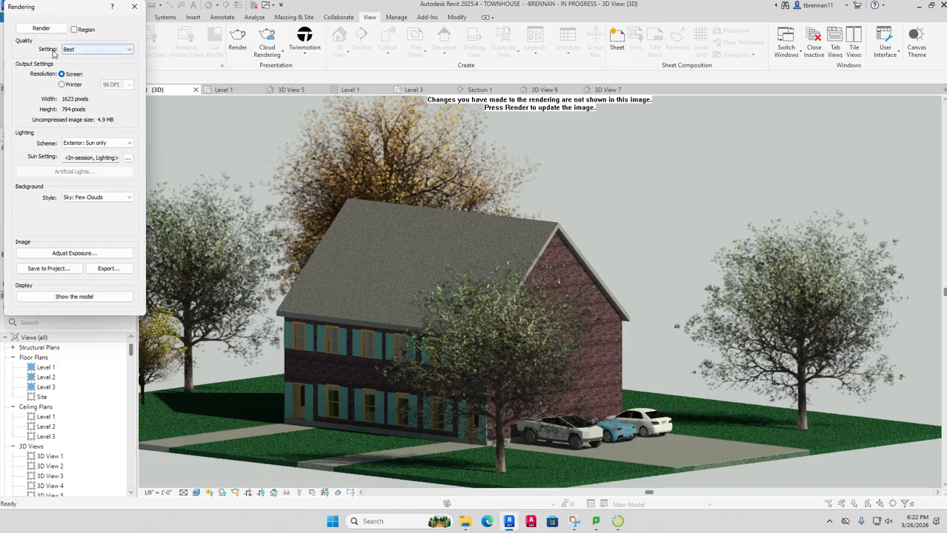
{"action": "left_click", "coordinate": [41, 29]}
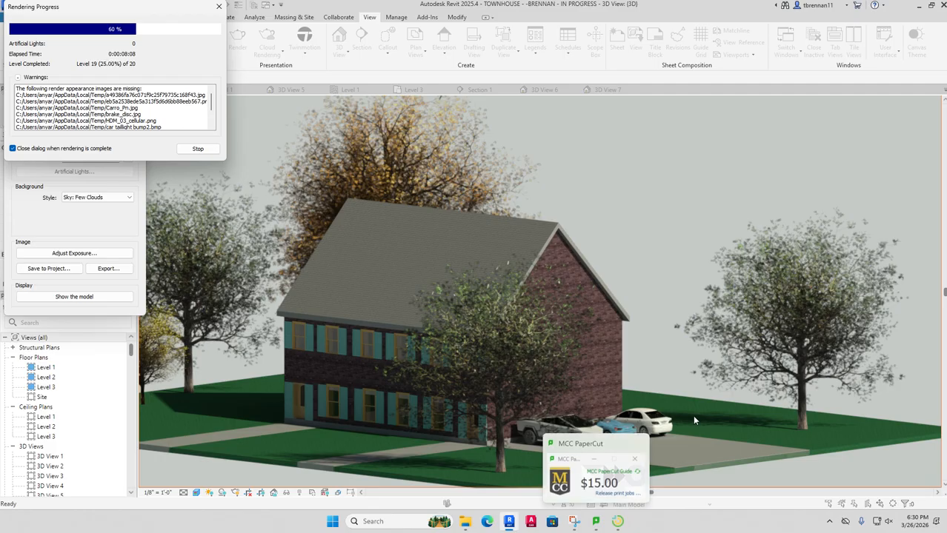
Step: Switch to LanSchool Teacher Console to check the students' screens, and look through the March and April 2026 calendar
{"action": "left_click", "coordinate": [617, 522]}
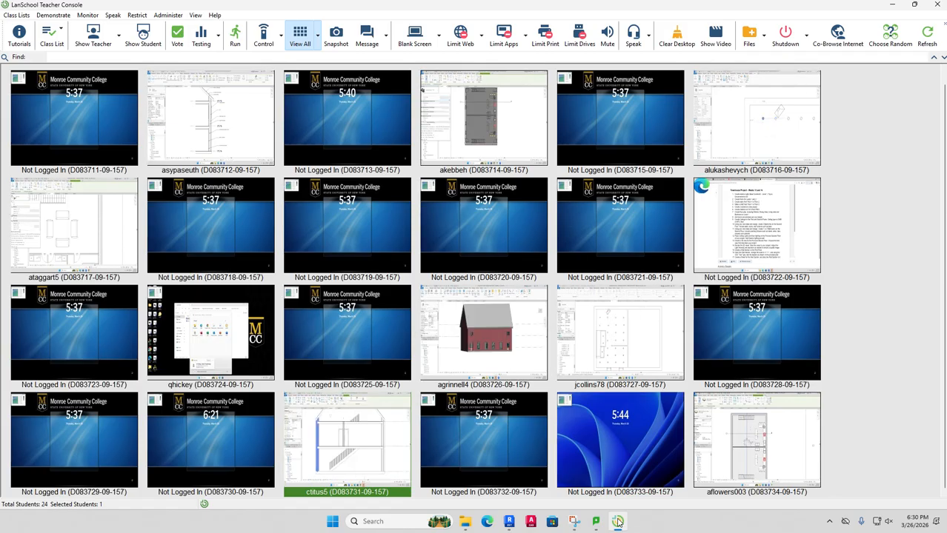
{"action": "left_click", "coordinate": [915, 525]}
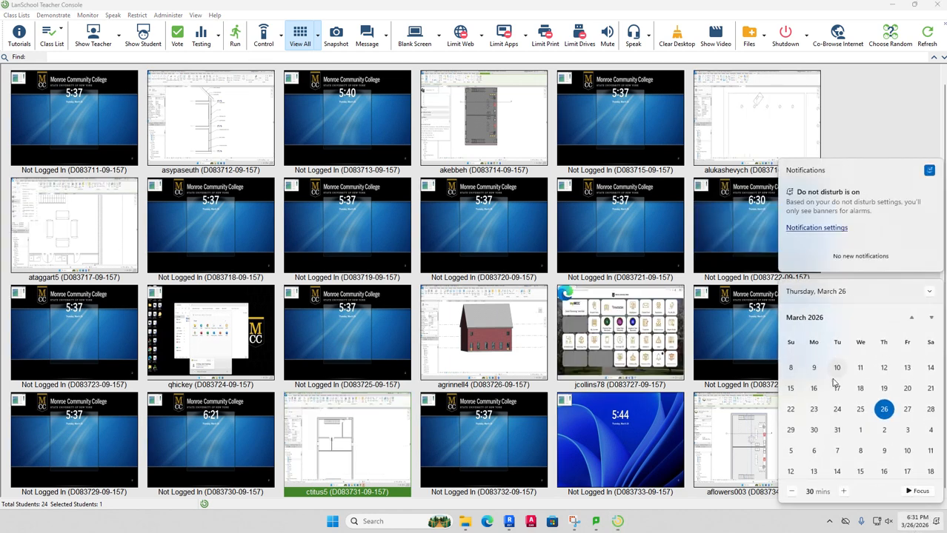
{"action": "scroll", "coordinate": [834, 382], "scroll_direction": "down", "scroll_amount": 2}
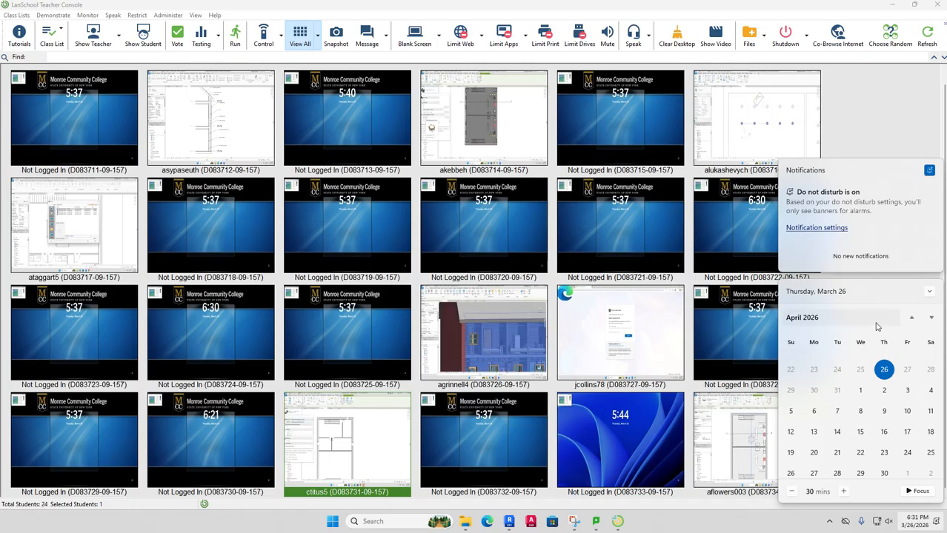
{"action": "left_click", "coordinate": [926, 297]}
{"action": "left_click", "coordinate": [893, 317]}
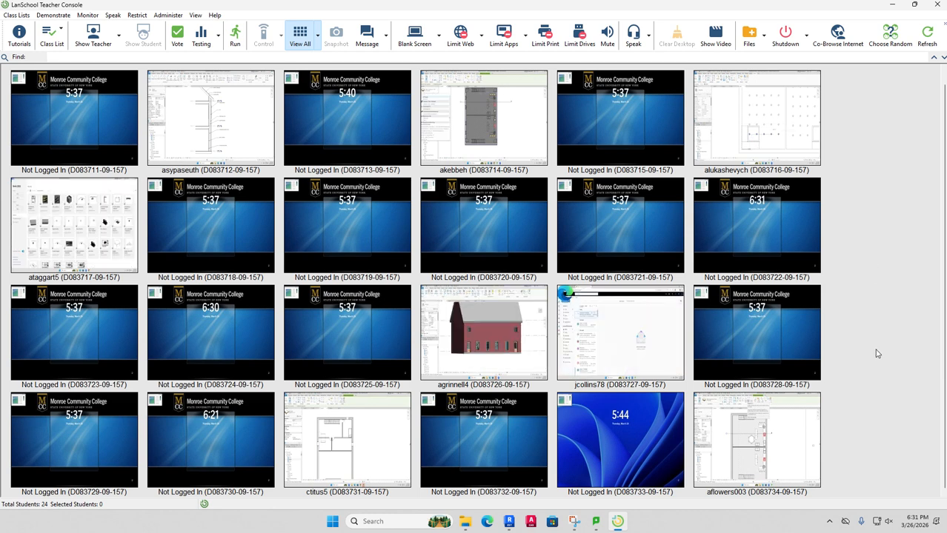
{"action": "mouse_move", "coordinate": [553, 523]}
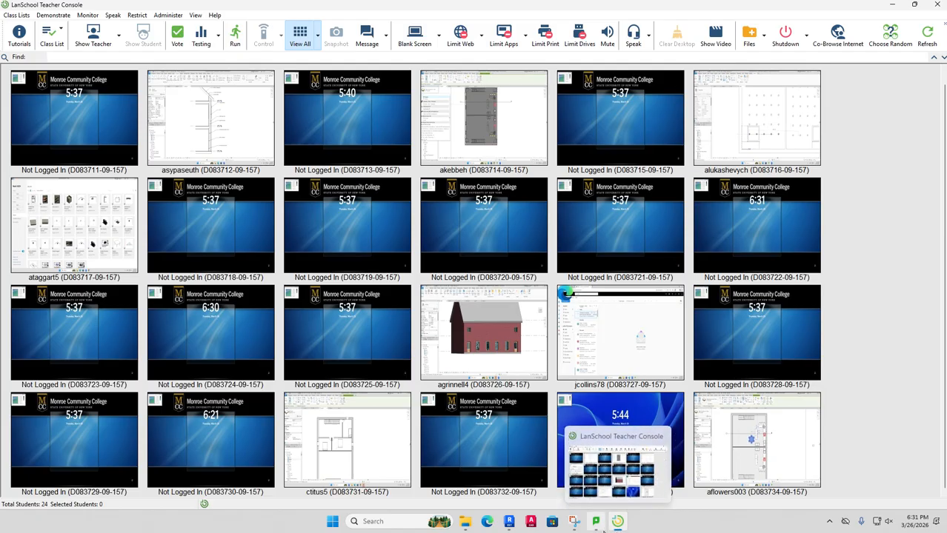
Step: Switch back to Revit, stop the render in progress and close the rendering settings
{"action": "left_click", "coordinate": [509, 523]}
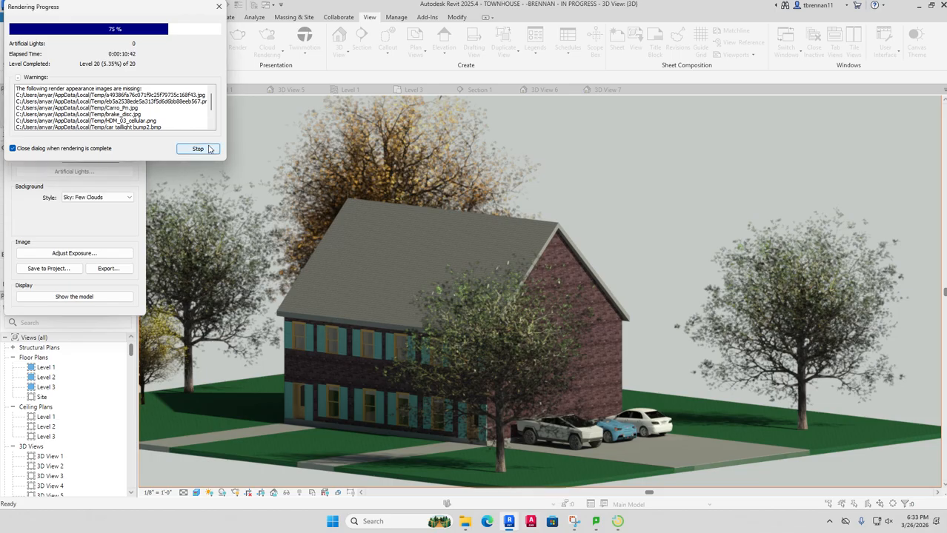
{"action": "left_click", "coordinate": [198, 150]}
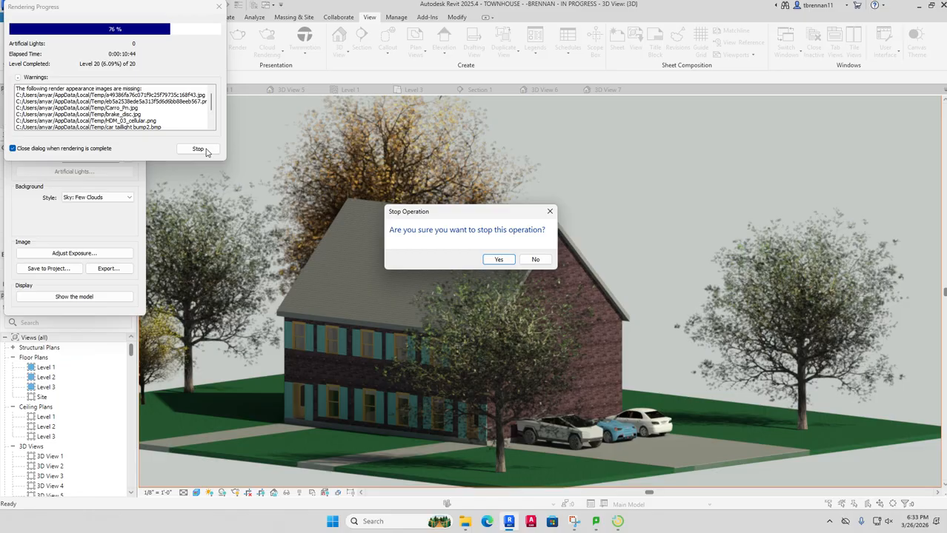
{"action": "left_click", "coordinate": [495, 259]}
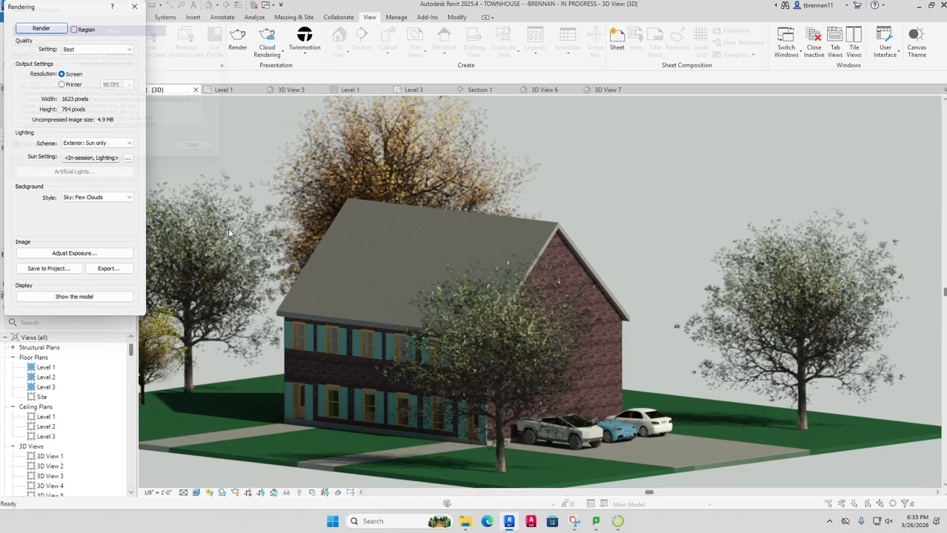
{"action": "left_click", "coordinate": [135, 7]}
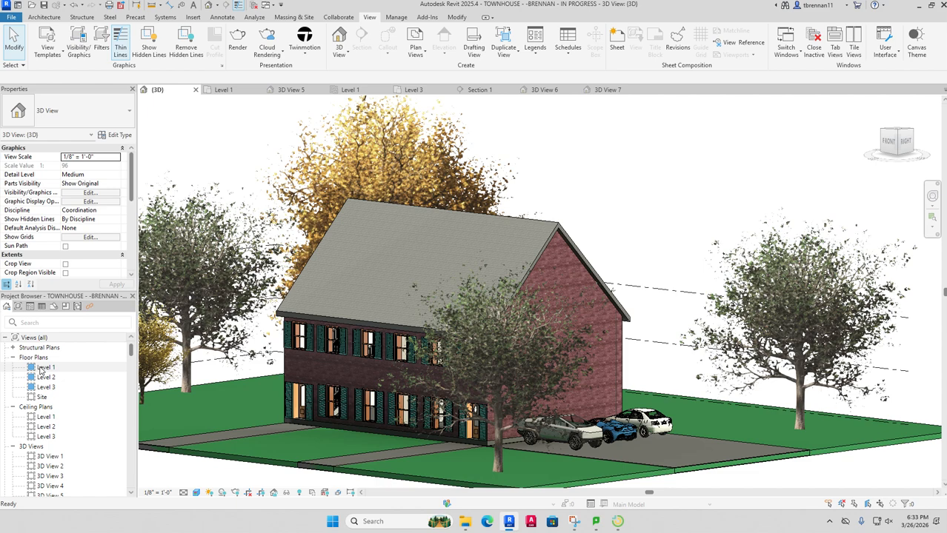
Step: Open the Level 1 floor plan and view the parking area with its cars and the trees on both sides
{"action": "double_click", "coordinate": [43, 368]}
{"action": "scroll", "coordinate": [510, 309], "scroll_direction": "up", "scroll_amount": 1}
{"action": "scroll", "coordinate": [510, 309], "scroll_direction": "down", "scroll_amount": 1}
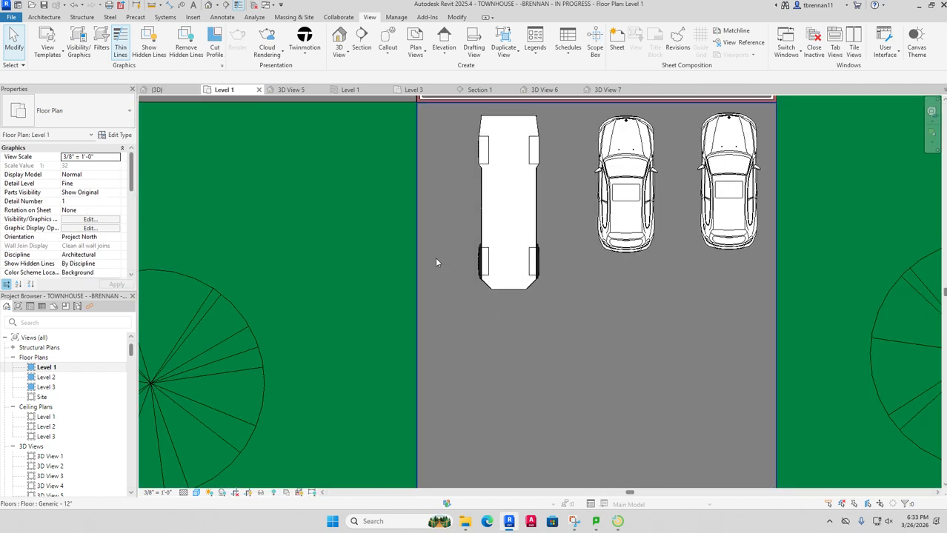
{"action": "scroll", "coordinate": [392, 237], "scroll_direction": "down", "scroll_amount": 2}
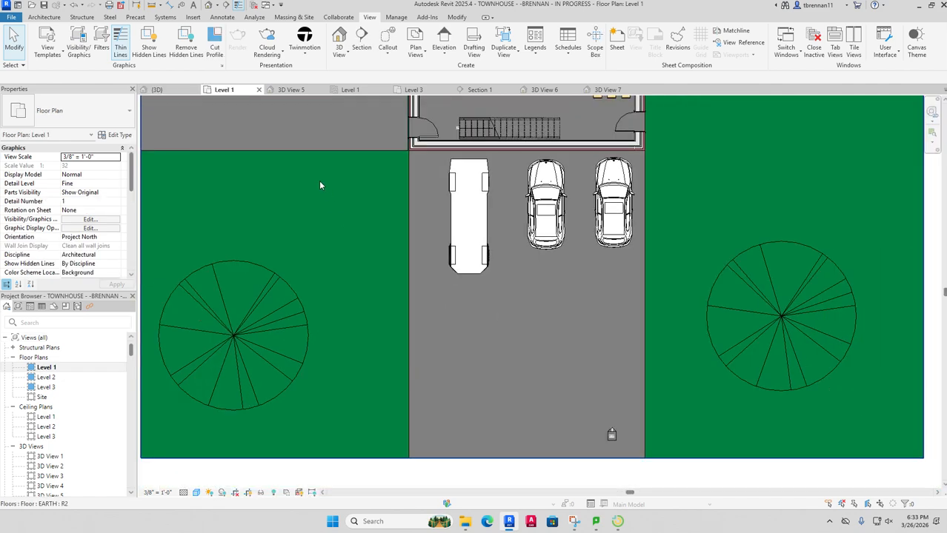
Step: Open the recent project TOWNHOUSE - SPRING 2026 MASTER and display its Level 1 floor plan
{"action": "left_click", "coordinate": [30, 5]}
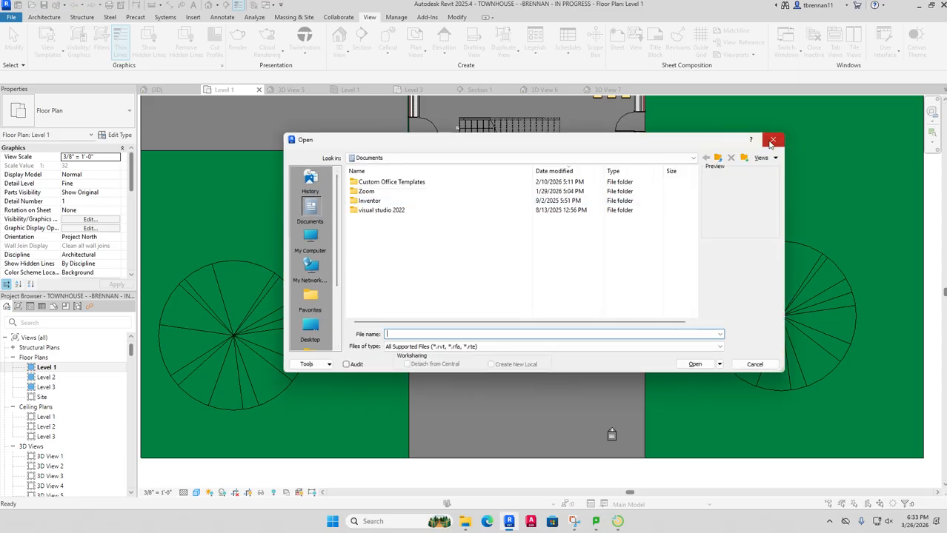
{"action": "left_click", "coordinate": [770, 143]}
{"action": "left_click", "coordinate": [19, 5]}
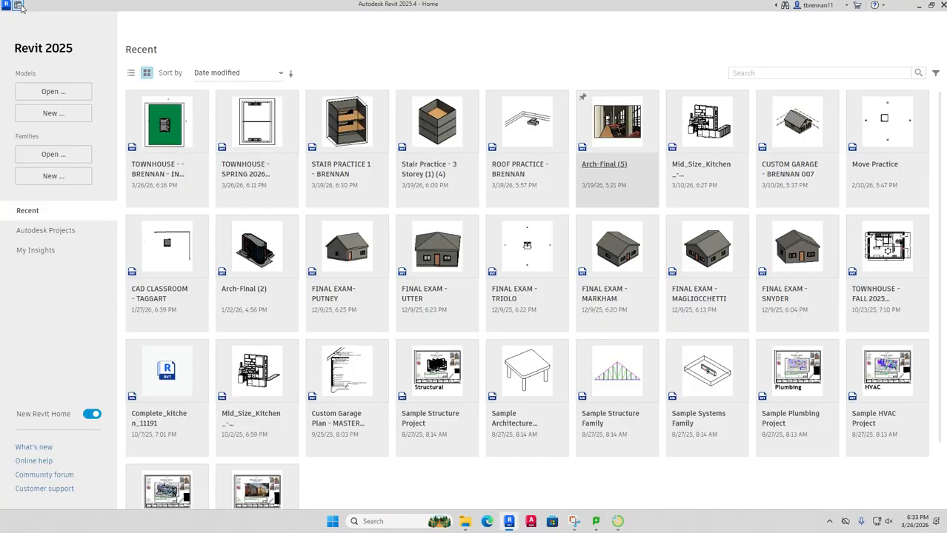
{"action": "left_click", "coordinate": [256, 174]}
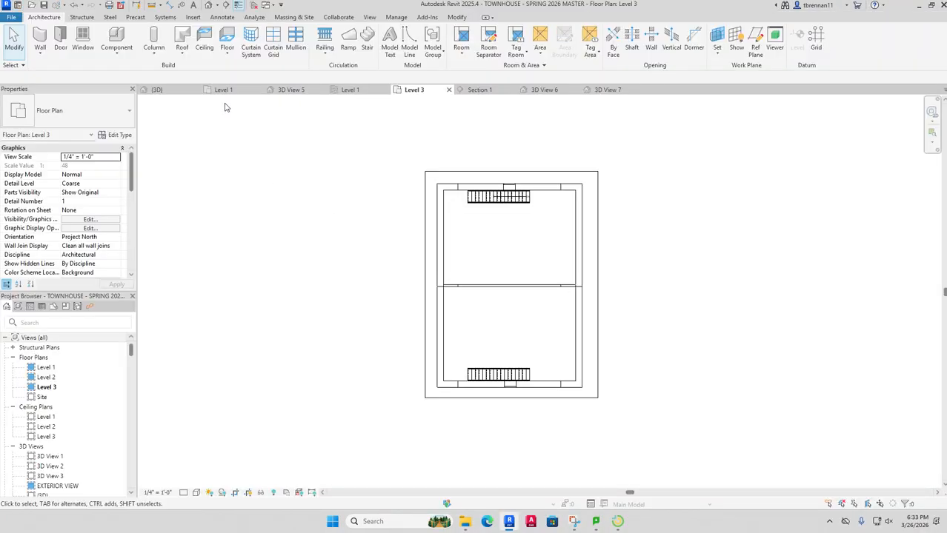
{"action": "double_click", "coordinate": [46, 367]}
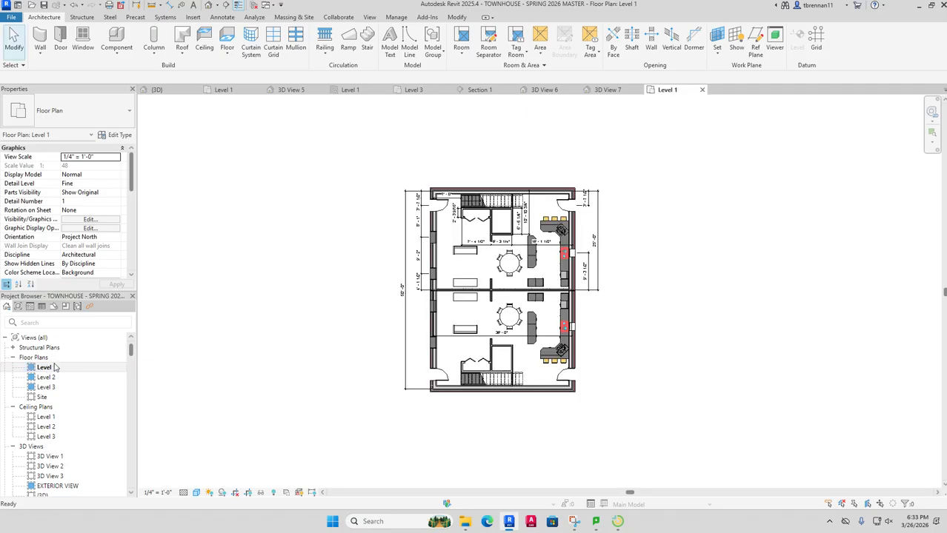
Step: Check the family and type of the sofa in the upper unit's living area, and clear the selection
{"action": "scroll", "coordinate": [461, 250], "scroll_direction": "up", "scroll_amount": 2}
{"action": "left_click", "coordinate": [464, 261]}
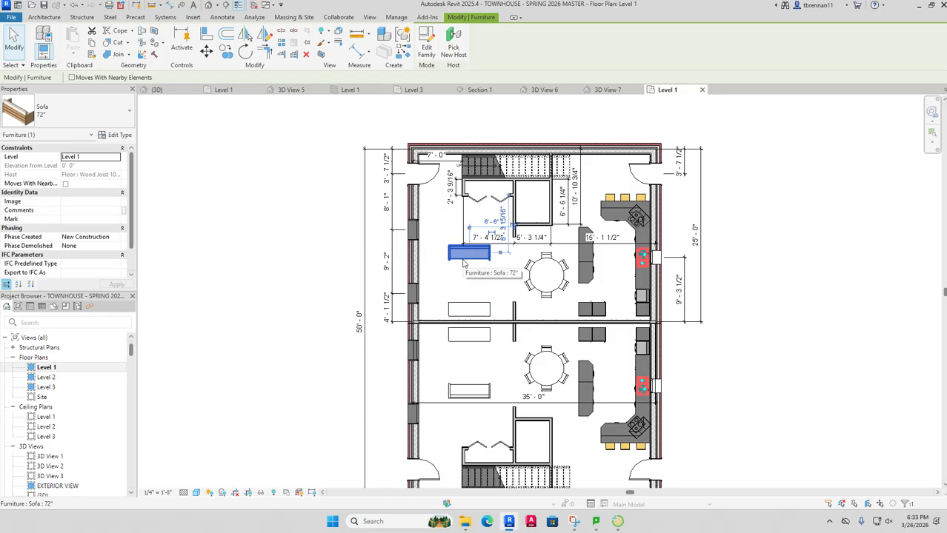
{"action": "key", "text": "Escape"}
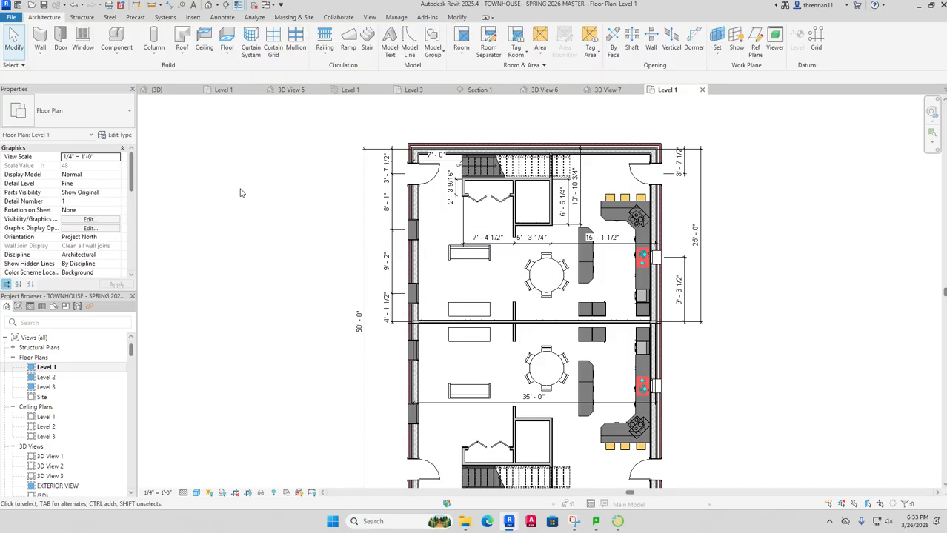
Step: Start placing a component and browse the loaded families, from cabinets and beds to parking spaces, ranges and refrigerators
{"action": "left_click", "coordinate": [117, 55]}
{"action": "left_click", "coordinate": [140, 70]}
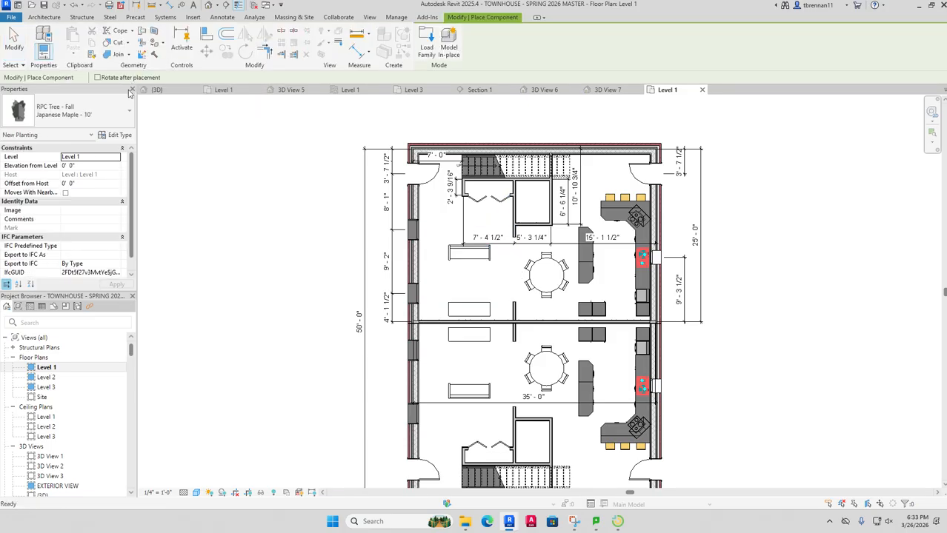
{"action": "left_click", "coordinate": [81, 111]}
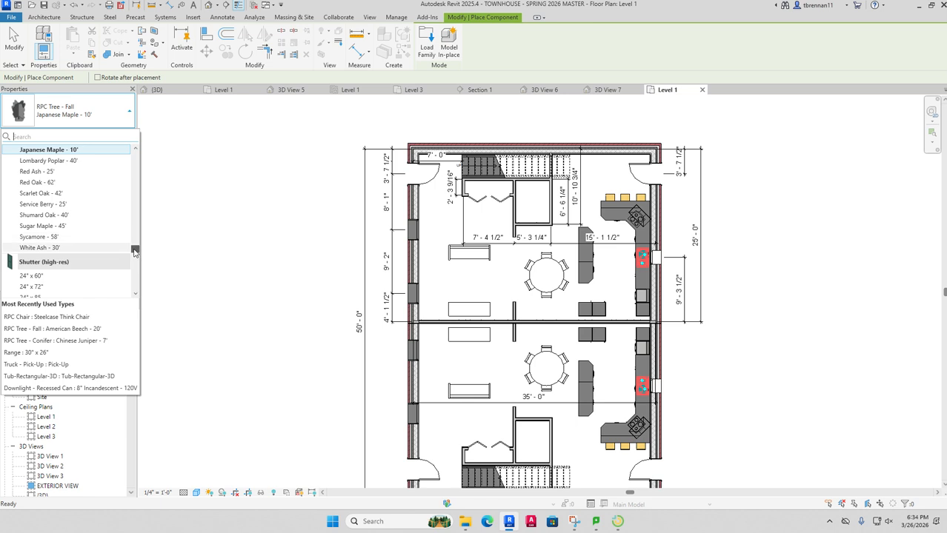
{"action": "scroll", "coordinate": [141, 196], "scroll_direction": "up", "scroll_amount": 10}
{"action": "scroll", "coordinate": [143, 185], "scroll_direction": "up", "scroll_amount": 10}
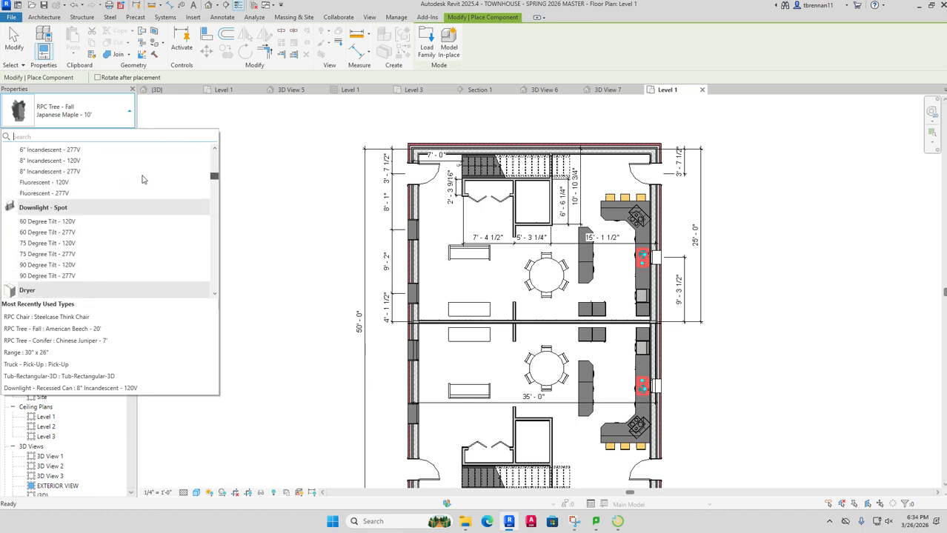
{"action": "scroll", "coordinate": [146, 167], "scroll_direction": "up", "scroll_amount": 4}
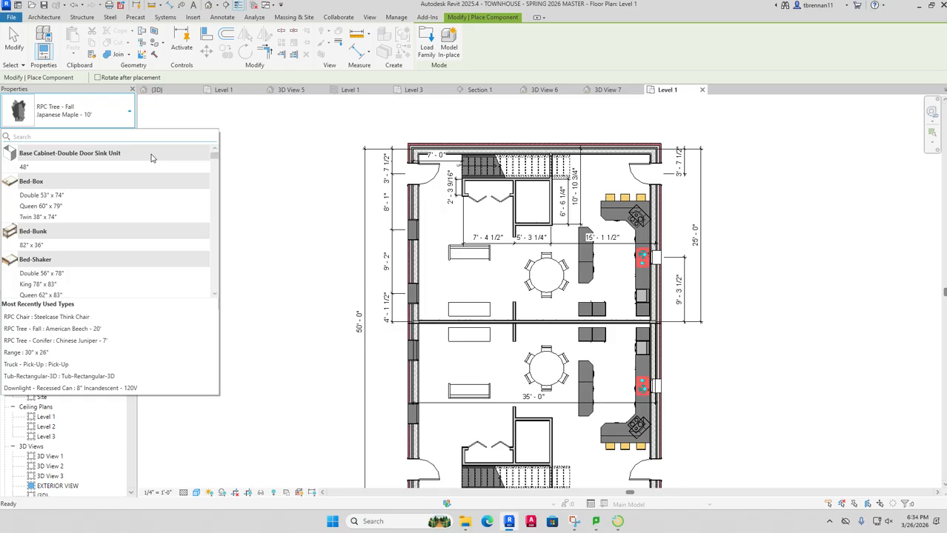
{"action": "left_click", "coordinate": [135, 294]}
{"action": "left_click_drag", "start_coordinate": [135, 295], "coordinate": [134, 295]}
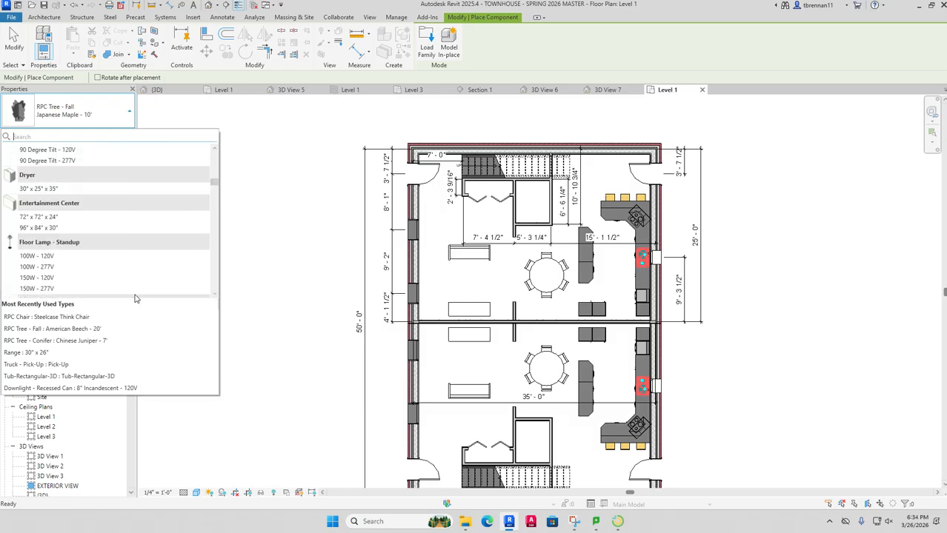
{"action": "left_click_drag", "start_coordinate": [214, 295], "coordinate": [214, 295]}
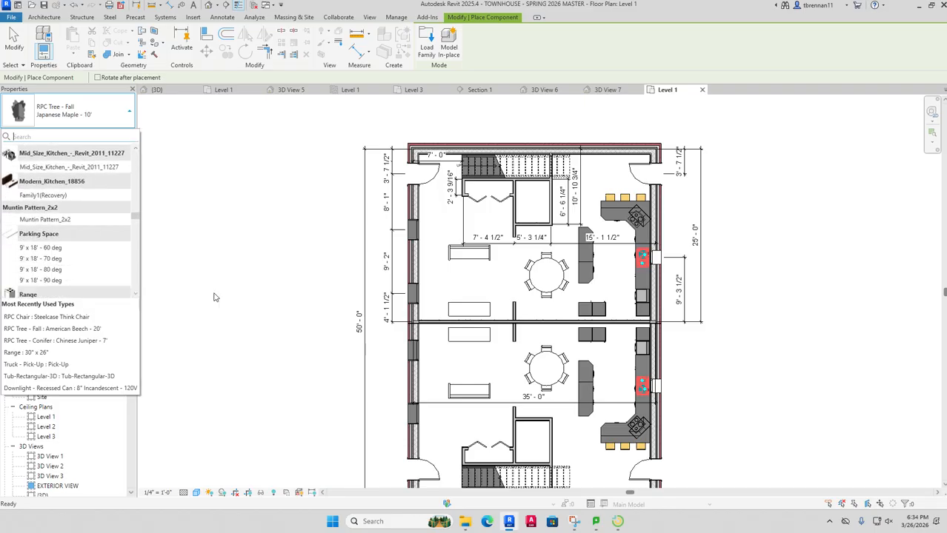
{"action": "left_click", "coordinate": [136, 294]}
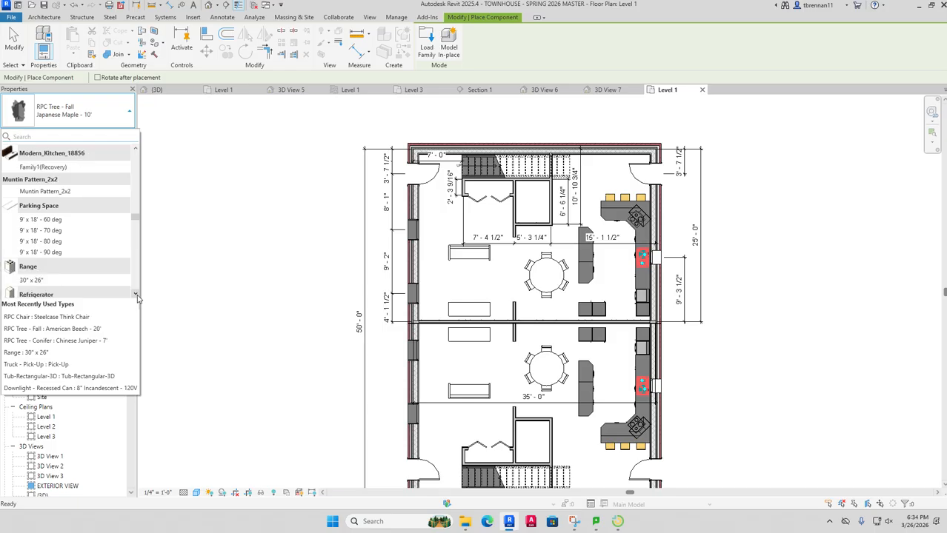
{"action": "left_click", "coordinate": [137, 295]}
{"action": "left_click_drag", "start_coordinate": [134, 277], "coordinate": [133, 278]}
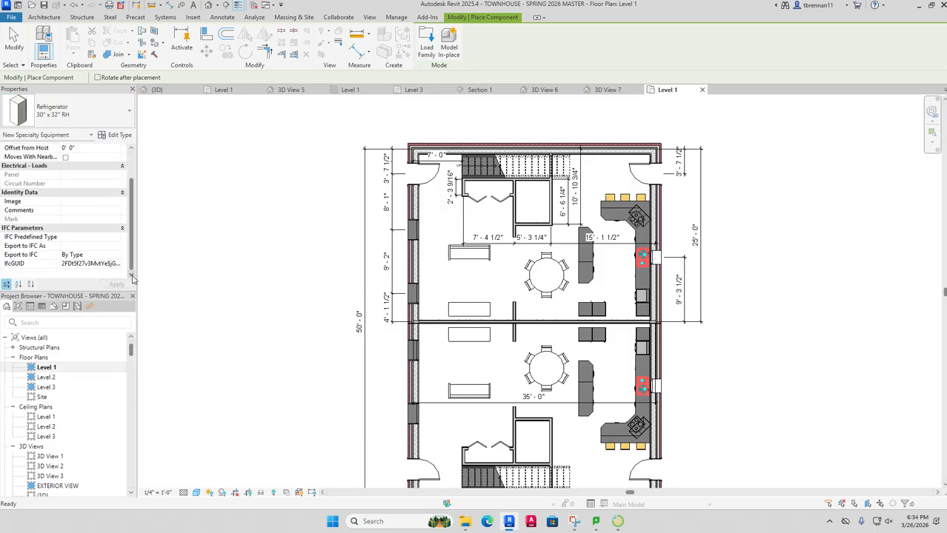
Step: Search the component types for SOFA, choose the 54" Sofa and leave the command without placing it
{"action": "left_click", "coordinate": [132, 115]}
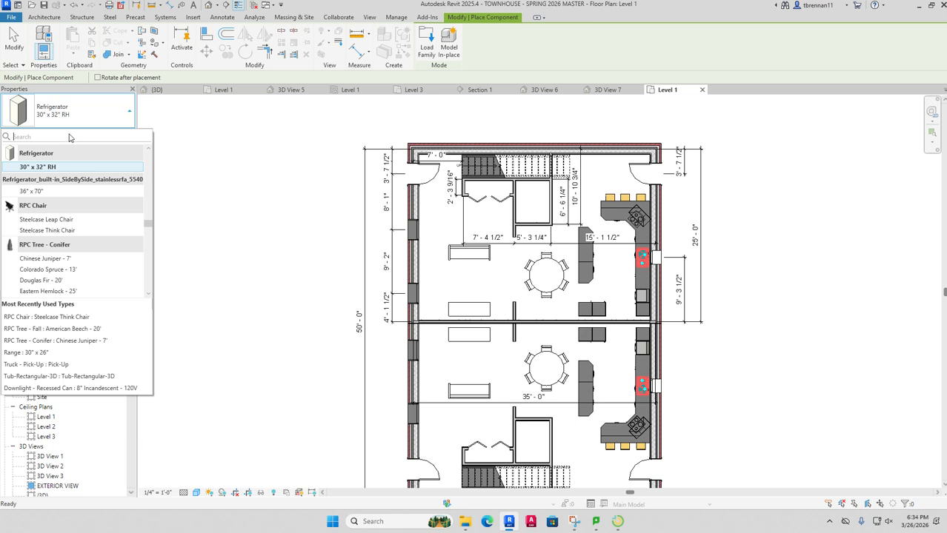
{"action": "type", "text": "SOFA"}
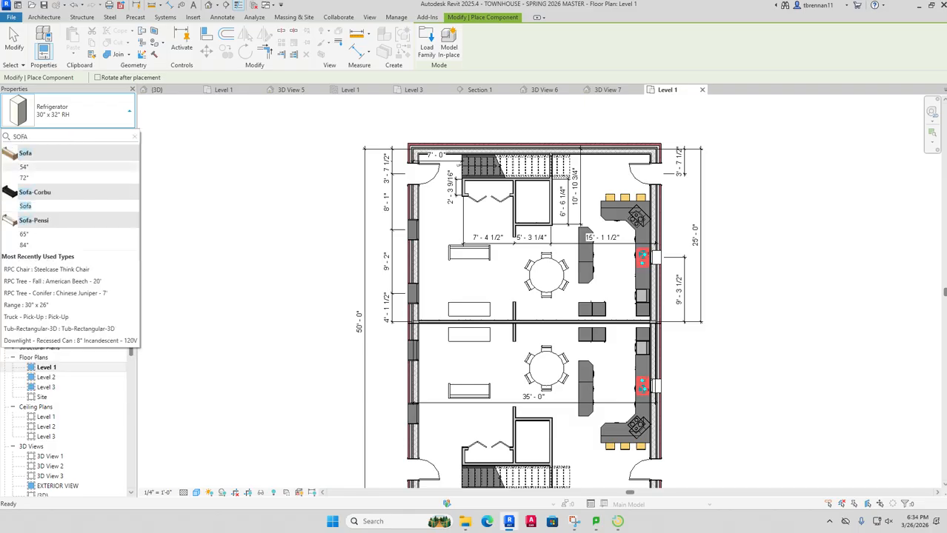
{"action": "key", "text": "Return"}
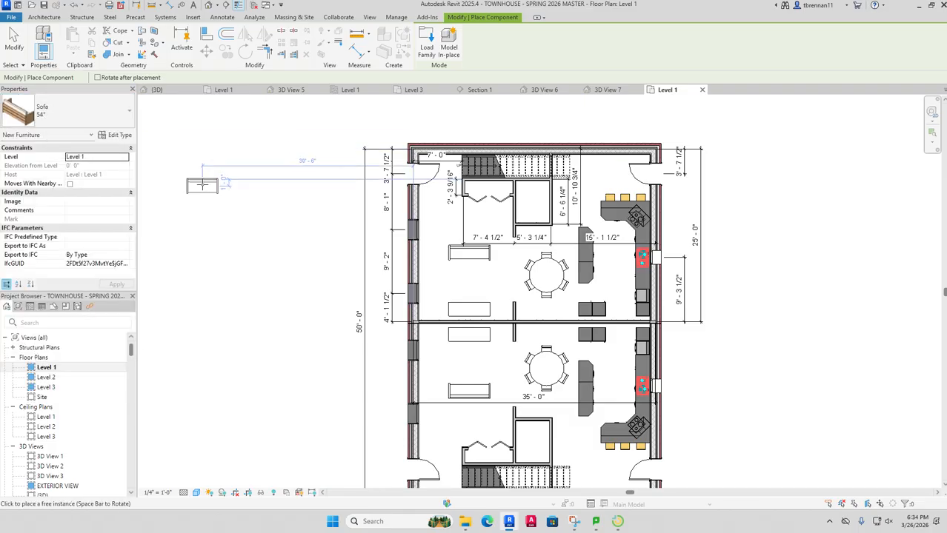
{"action": "key", "text": "Escape"}
{"action": "key", "text": "Escape"}
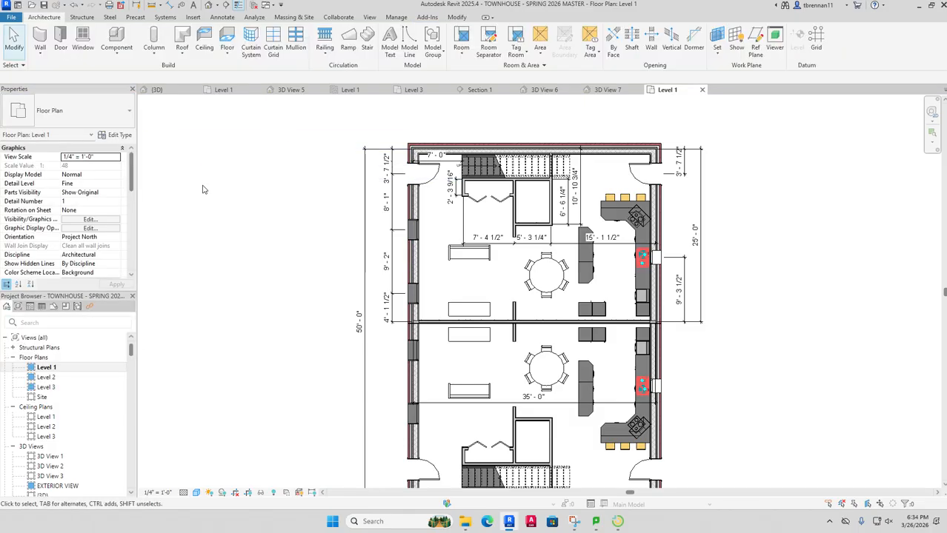
{"action": "left_click", "coordinate": [561, 293]}
{"action": "left_click", "coordinate": [242, 188]}
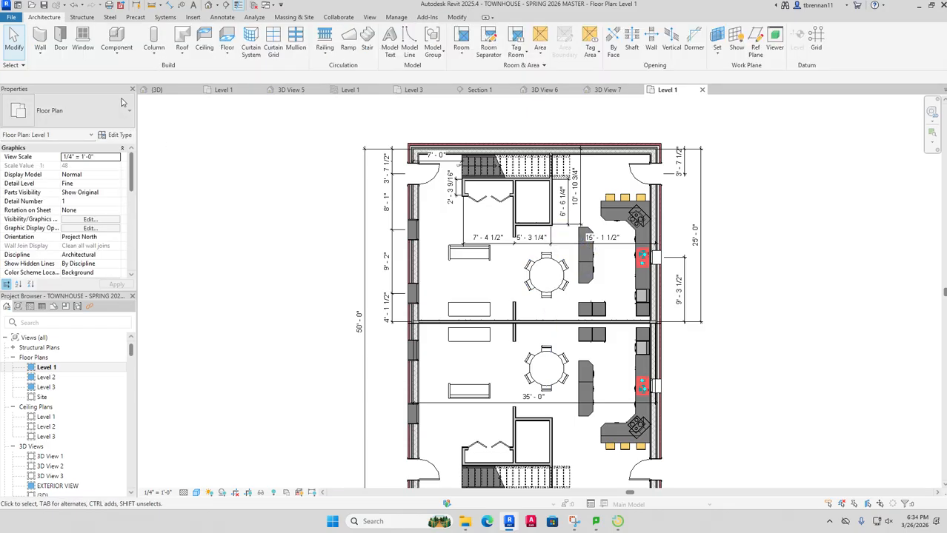
Step: Place a 54" Sofa in the empty area outside the building on Level 1, and delete it
{"action": "left_click", "coordinate": [116, 44]}
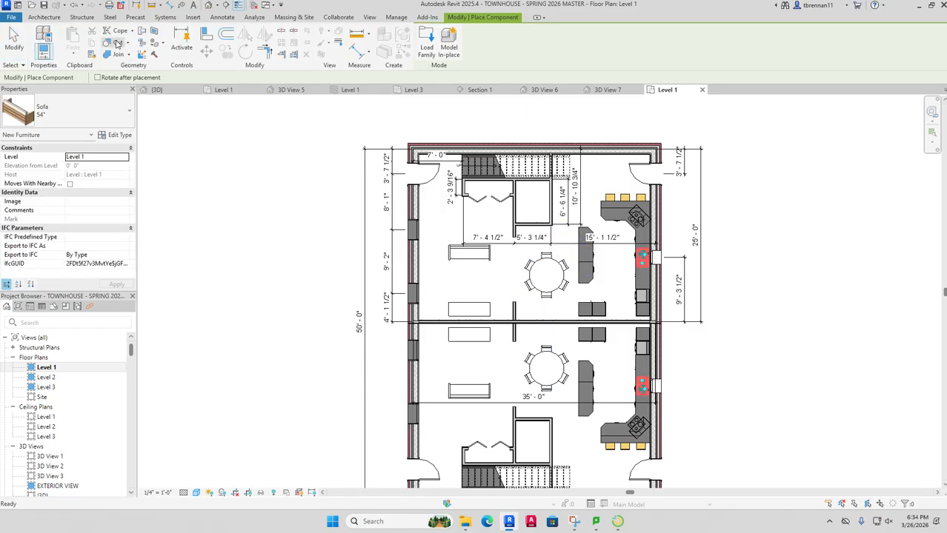
{"action": "left_click", "coordinate": [128, 115]}
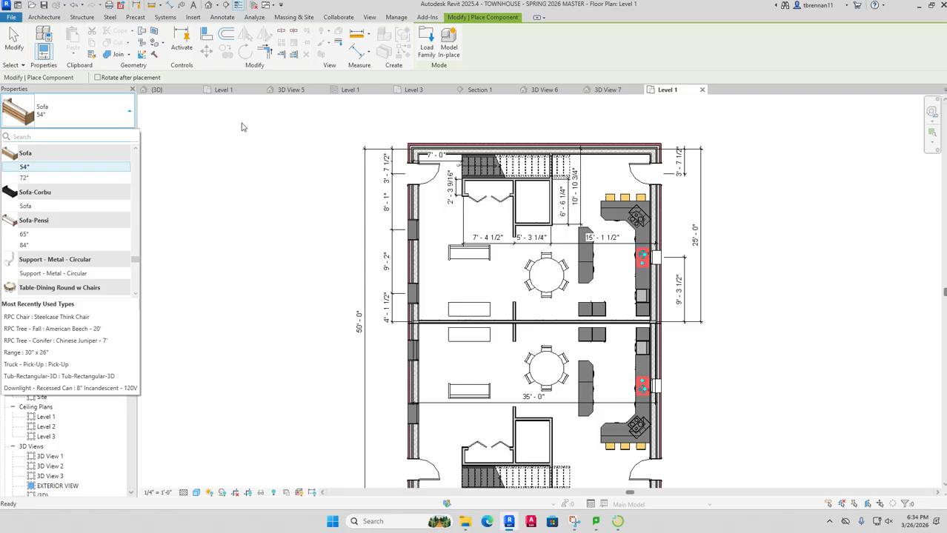
{"action": "left_click", "coordinate": [224, 146]}
{"action": "left_click", "coordinate": [223, 146]}
{"action": "key", "text": "Escape"}
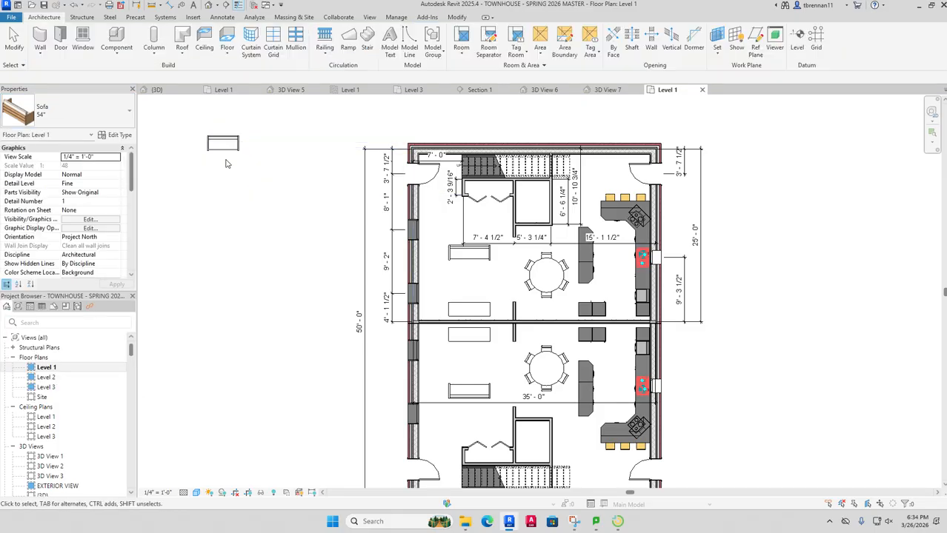
{"action": "left_click", "coordinate": [228, 146]}
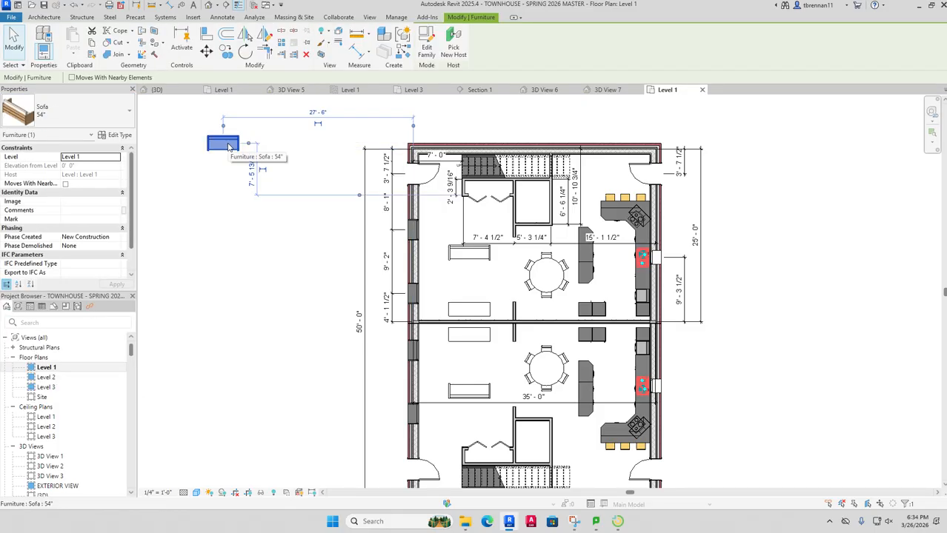
{"action": "key", "text": "Delete"}
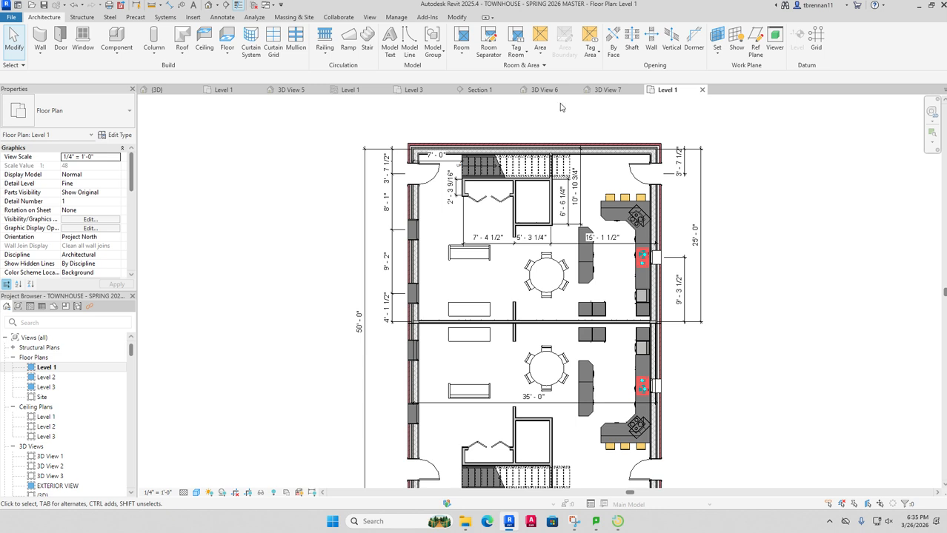
Step: Close the master project's Level 1 plan and return to the {3D} exterior view of the in-progress townhouse project
{"action": "left_click", "coordinate": [703, 90]}
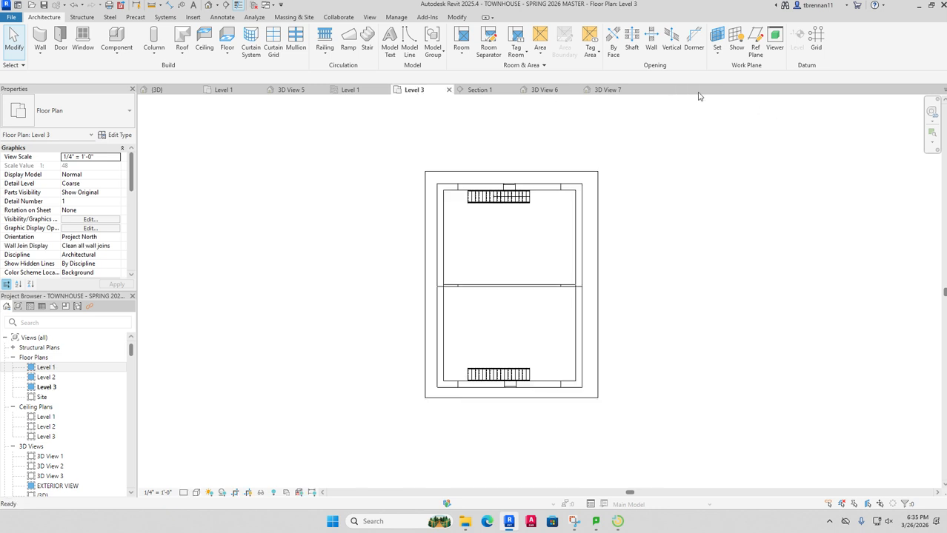
{"action": "left_click", "coordinate": [358, 89]}
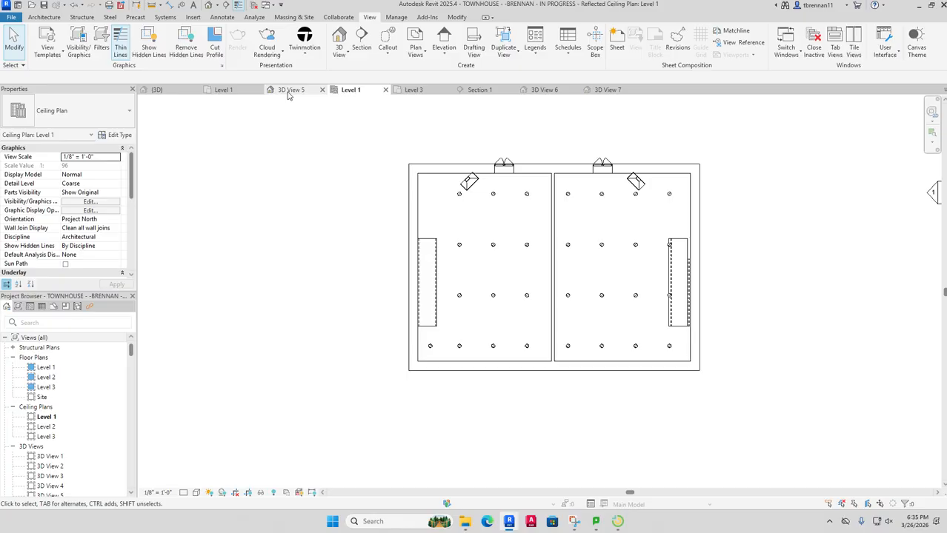
{"action": "left_click", "coordinate": [286, 91]}
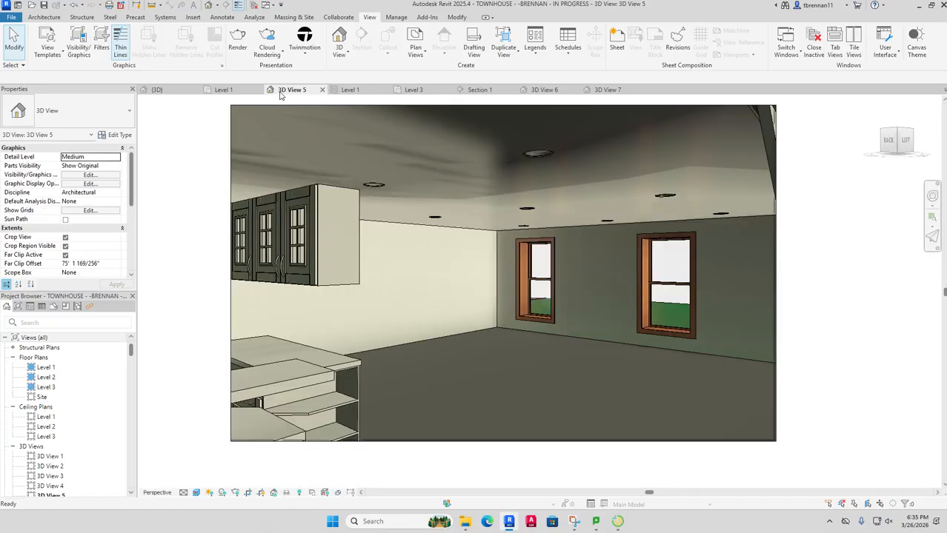
{"action": "left_click", "coordinate": [223, 90]}
{"action": "left_click", "coordinate": [157, 89]}
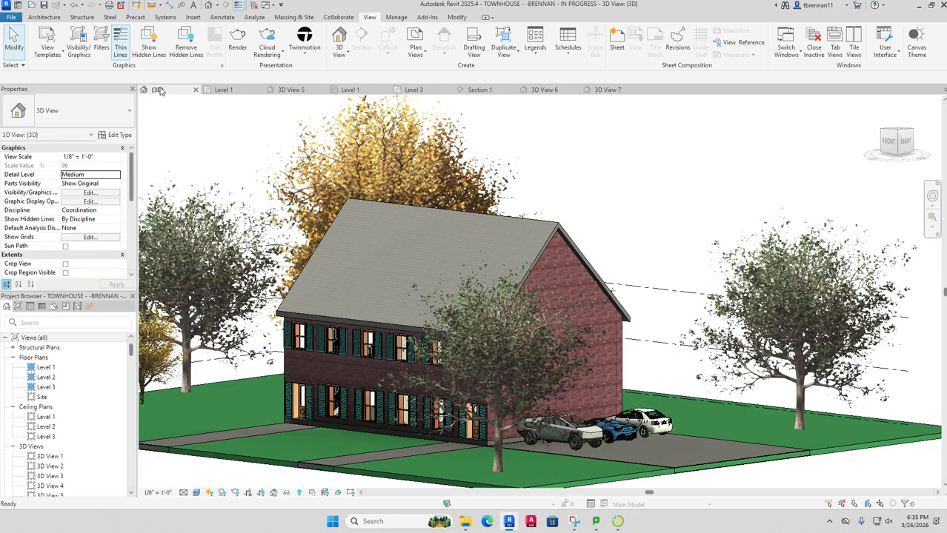